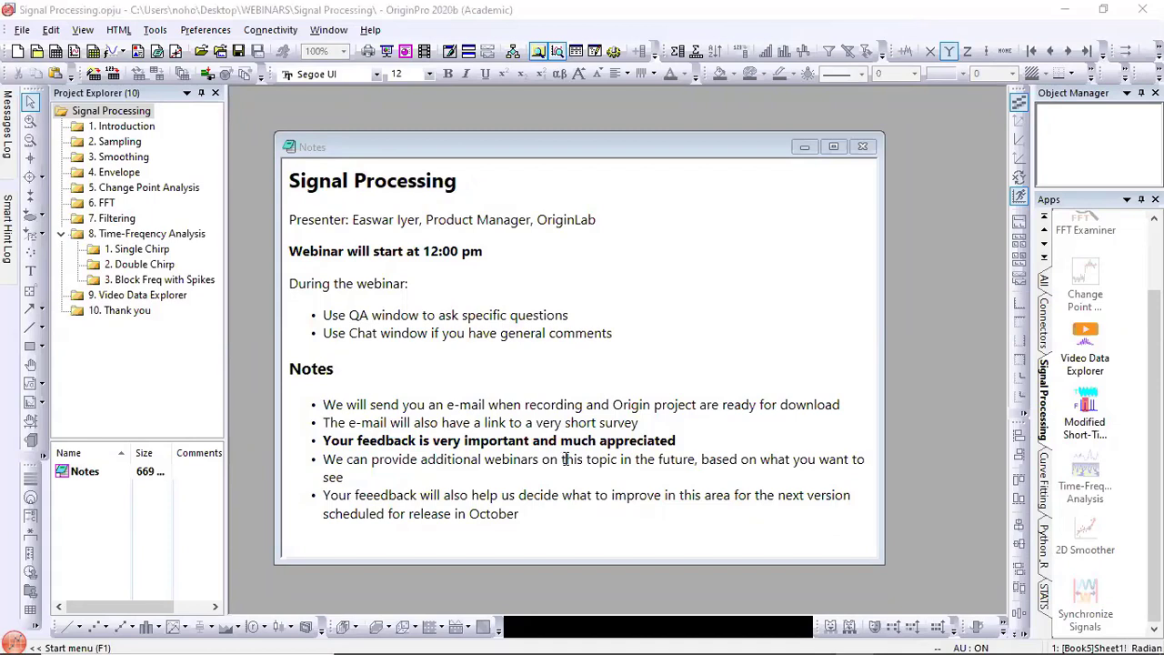
Step: Open the 1. Introduction project folder, check the COVID-19 Special License page on the OriginLab website in Chrome, and return to OriginPro
{"action": "left_click", "coordinate": [132, 130]}
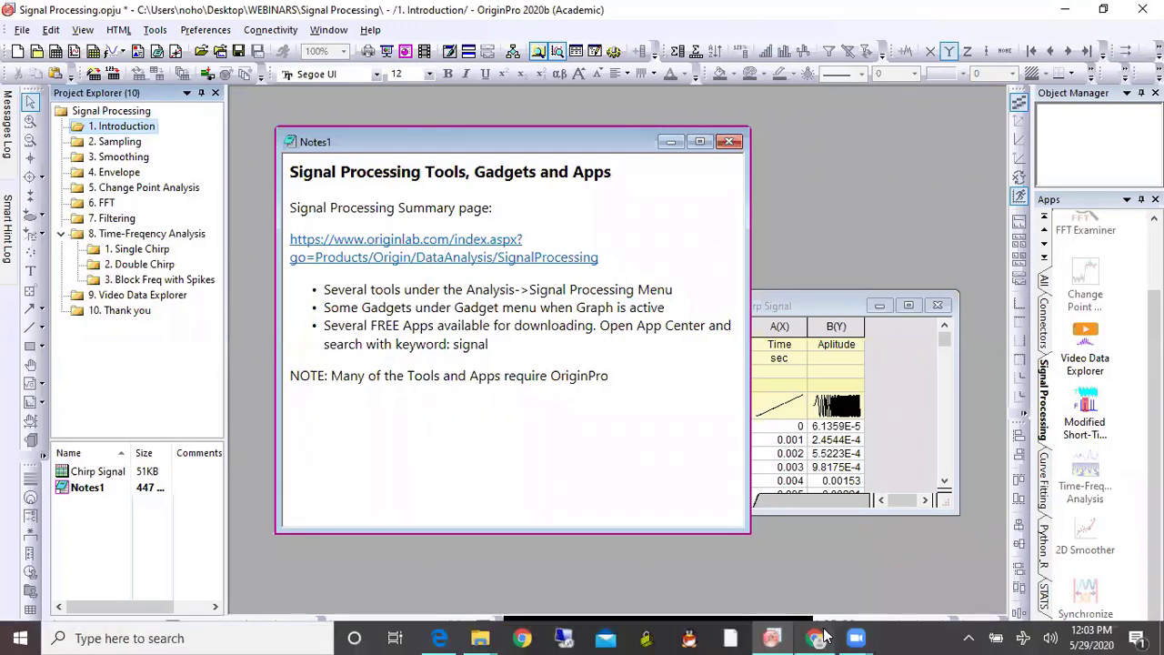
{"action": "left_click", "coordinate": [818, 638]}
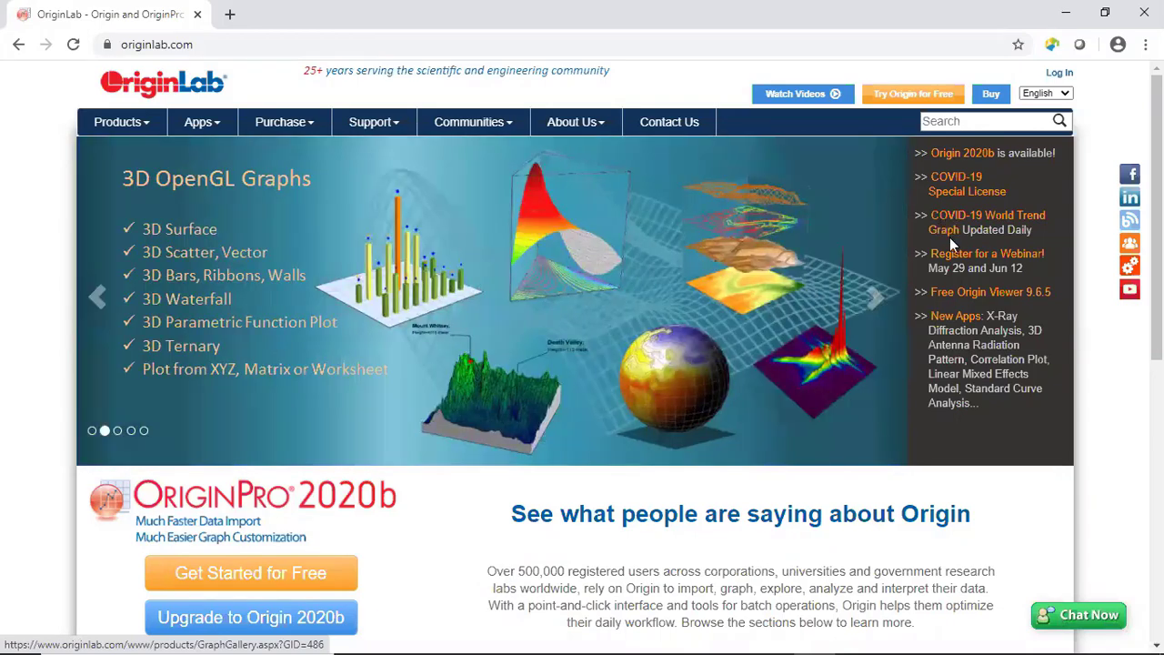
{"action": "left_click", "coordinate": [948, 188]}
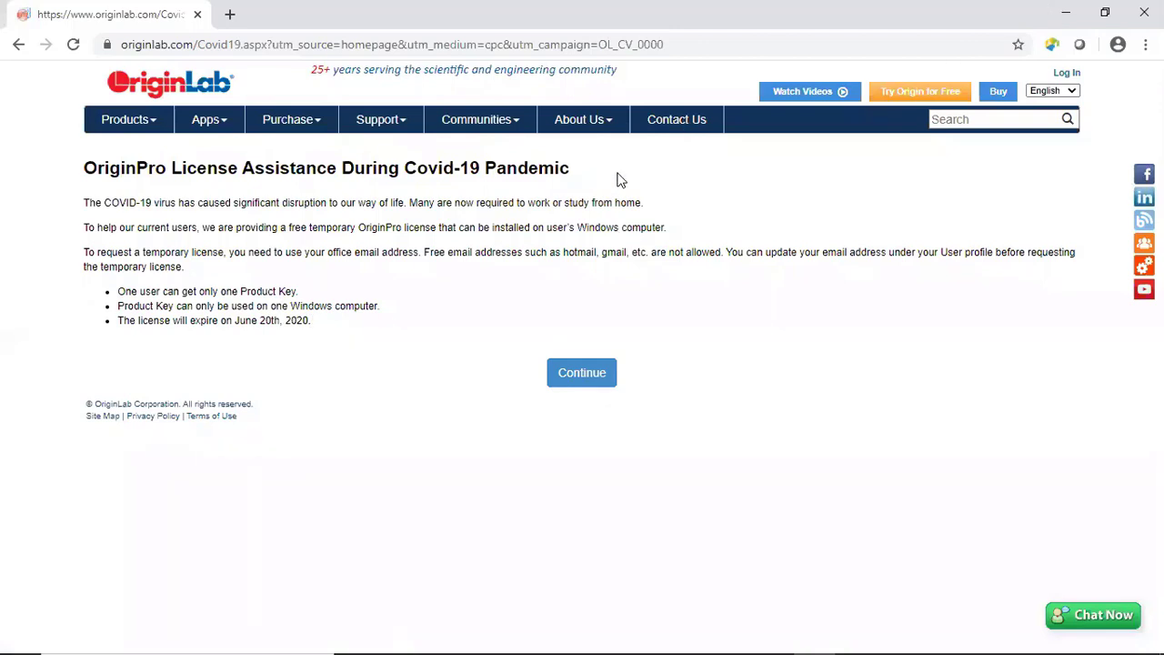
{"action": "left_click", "coordinate": [1067, 13]}
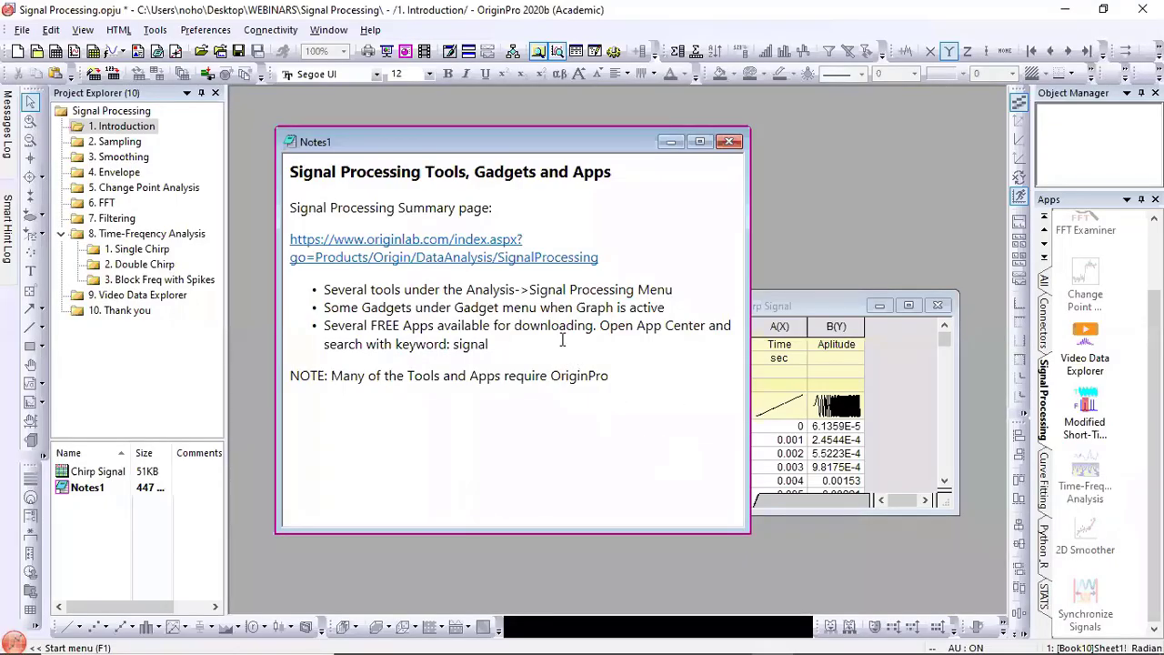
Step: Open the Signal Processing summary page from the notes link, review its tool overview down to the Filtering section, and return to OriginPro
{"action": "left_click", "coordinate": [414, 254]}
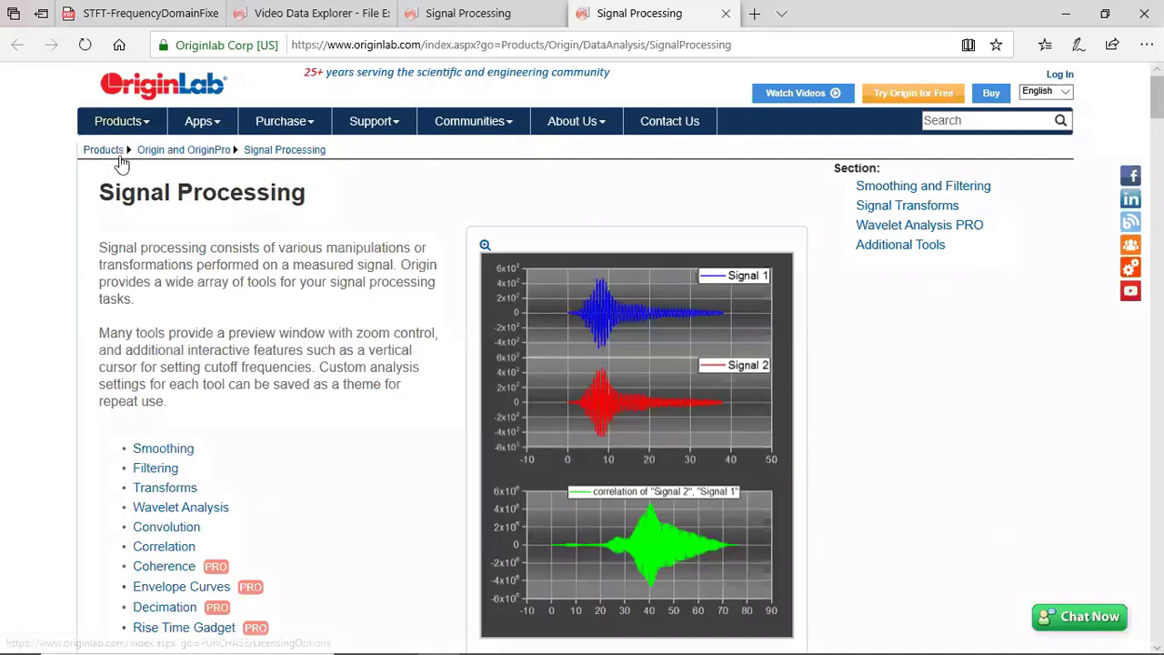
{"action": "mouse_move", "coordinate": [151, 153]}
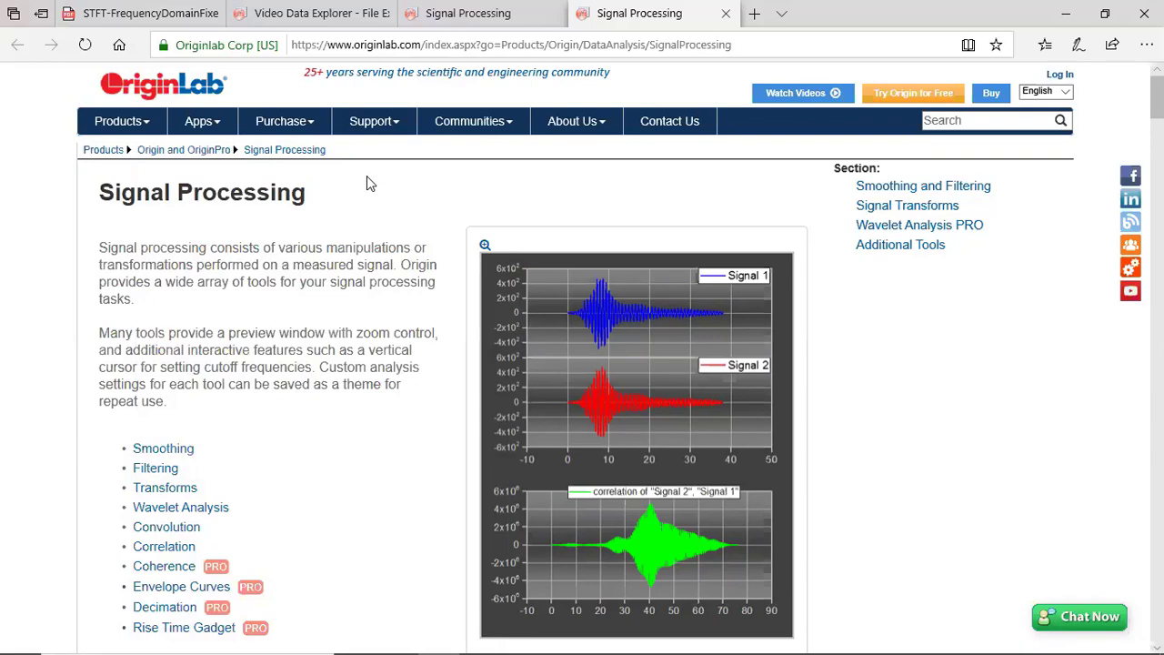
{"action": "scroll", "coordinate": [367, 176], "scroll_direction": "down", "scroll_amount": 1}
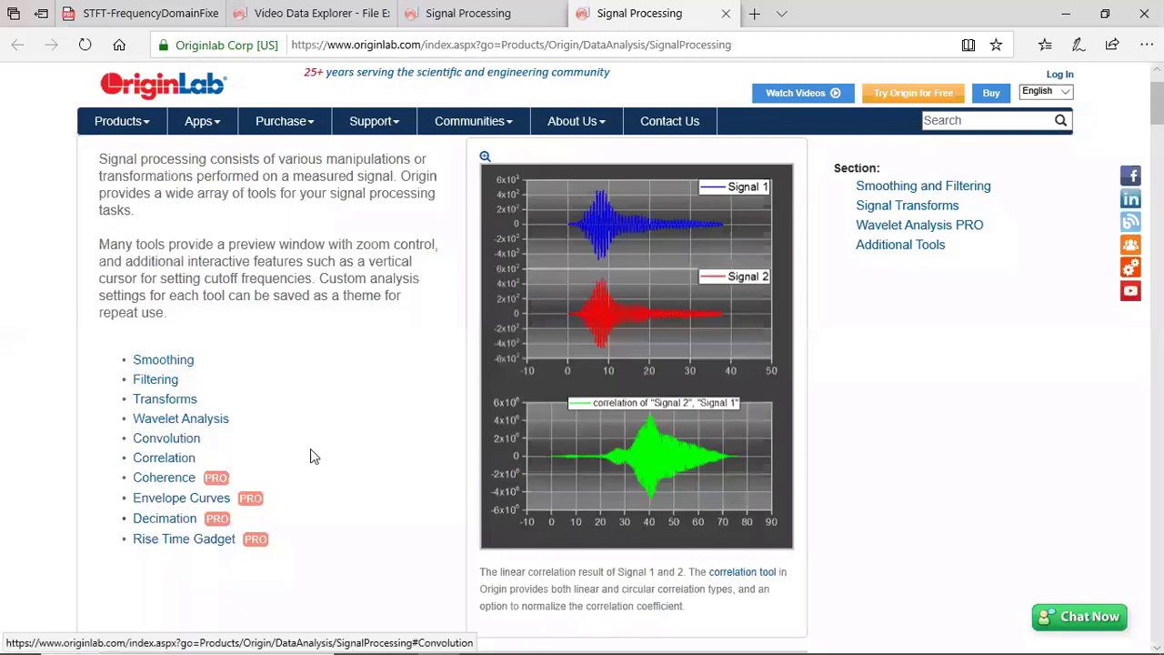
{"action": "scroll", "coordinate": [310, 452], "scroll_direction": "down", "scroll_amount": 1}
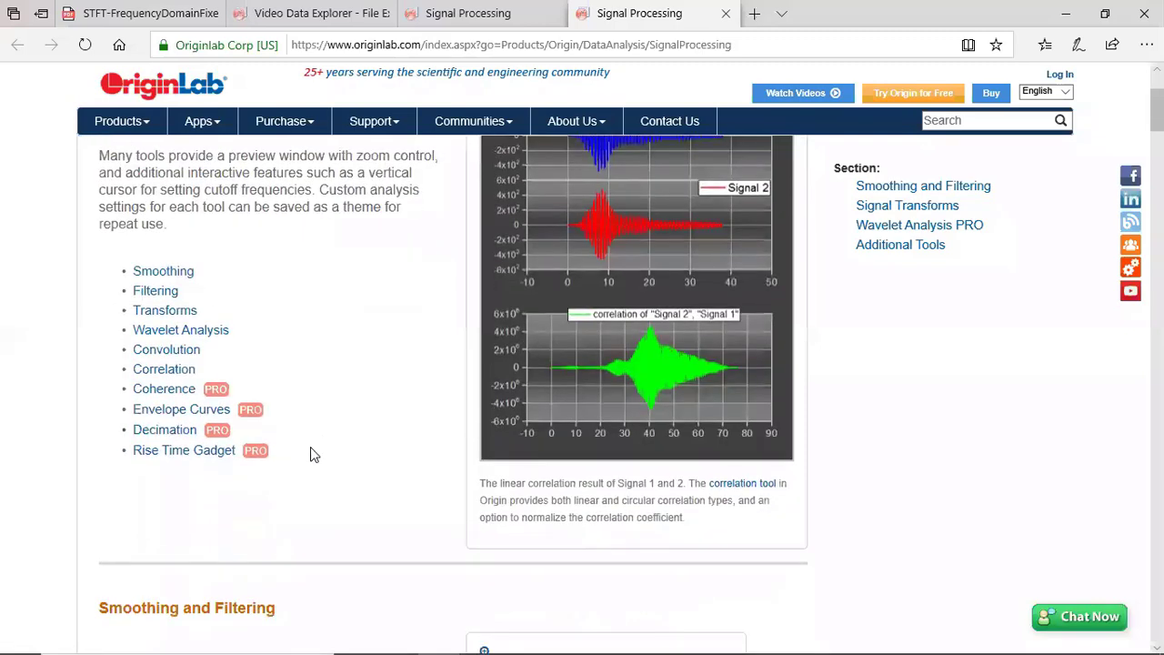
{"action": "scroll", "coordinate": [311, 453], "scroll_direction": "down", "scroll_amount": 2}
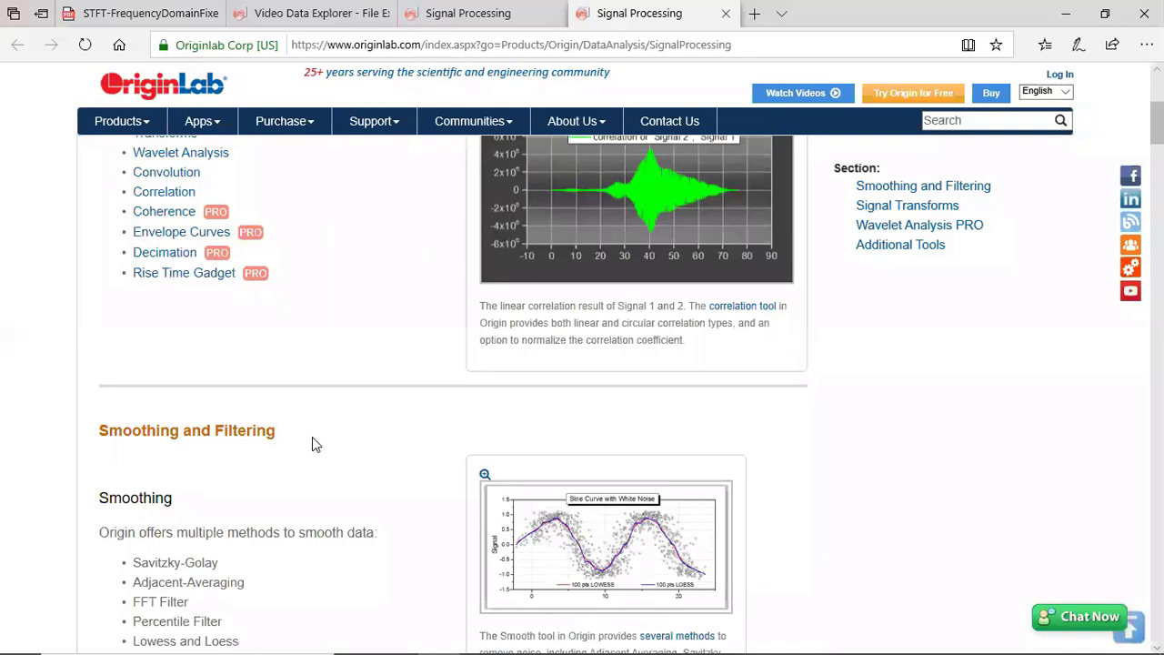
{"action": "scroll", "coordinate": [312, 444], "scroll_direction": "down", "scroll_amount": 6}
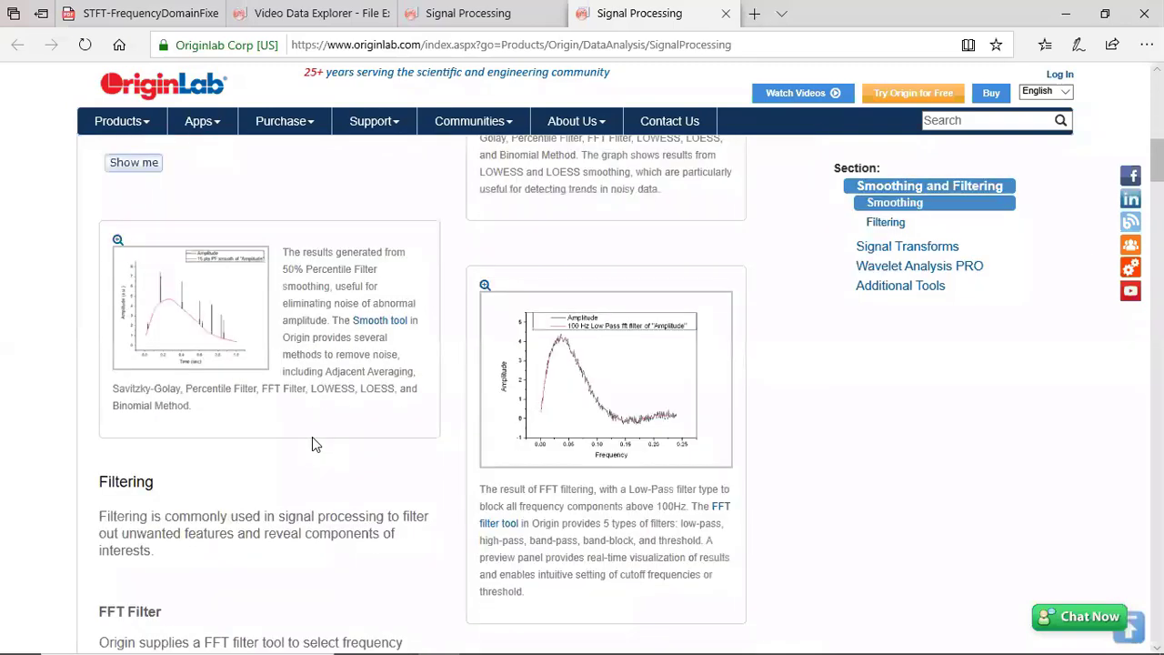
{"action": "scroll", "coordinate": [312, 441], "scroll_direction": "up", "scroll_amount": 1}
{"action": "scroll", "coordinate": [312, 437], "scroll_direction": "up", "scroll_amount": 8}
{"action": "mouse_move", "coordinate": [878, 637]}
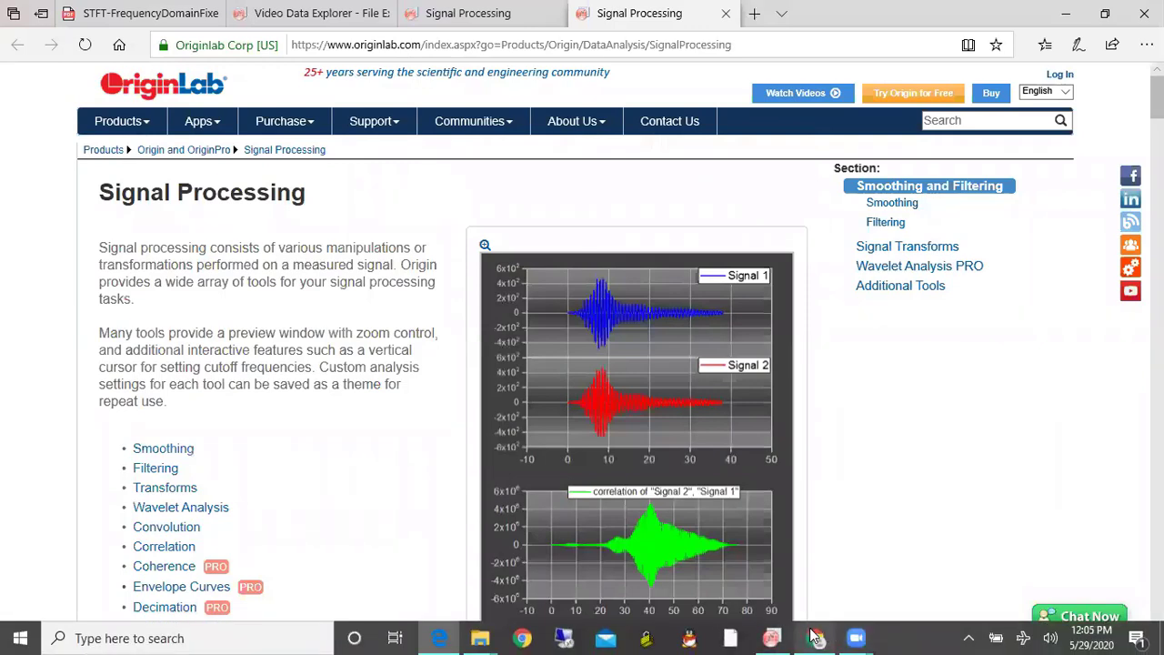
{"action": "mouse_move", "coordinate": [814, 638]}
{"action": "left_click", "coordinate": [772, 639]}
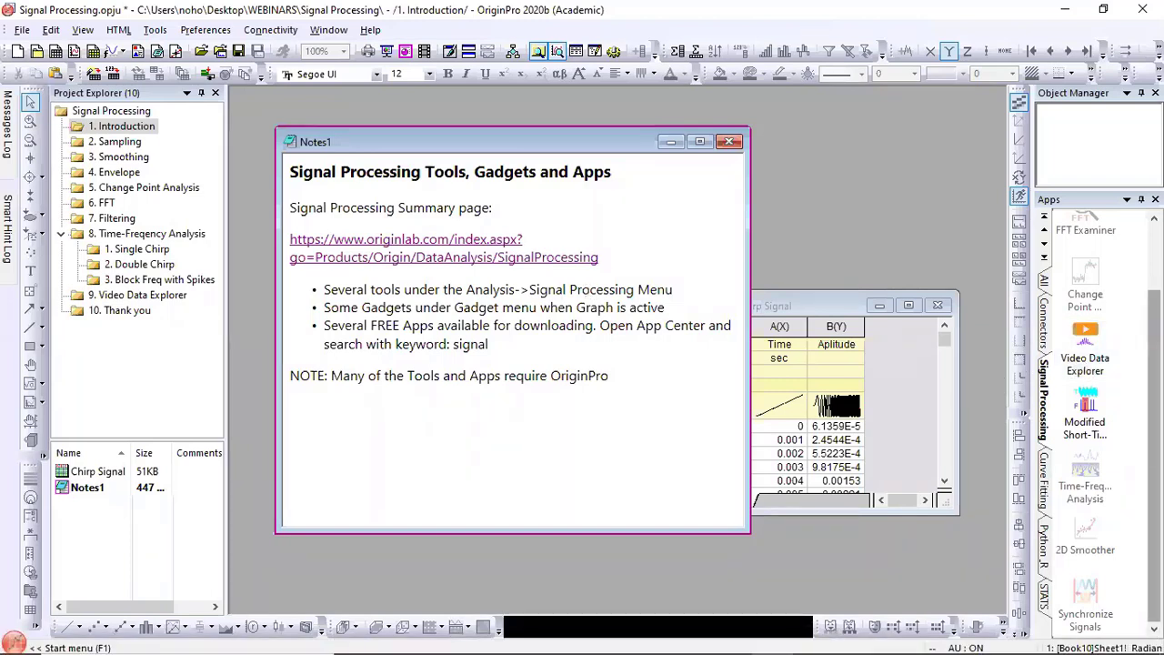
Step: Open the App Center and search for apps with the keyword "signal"
{"action": "scroll", "coordinate": [1085, 418], "scroll_direction": "up", "scroll_amount": 1}
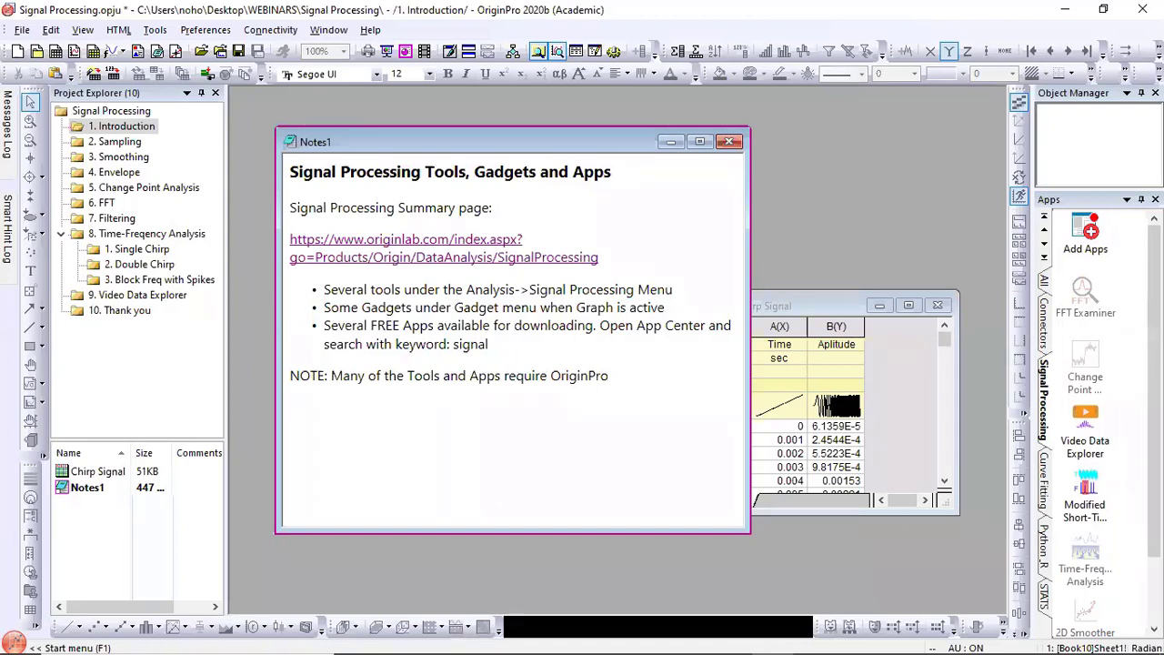
{"action": "left_click", "coordinate": [1076, 235]}
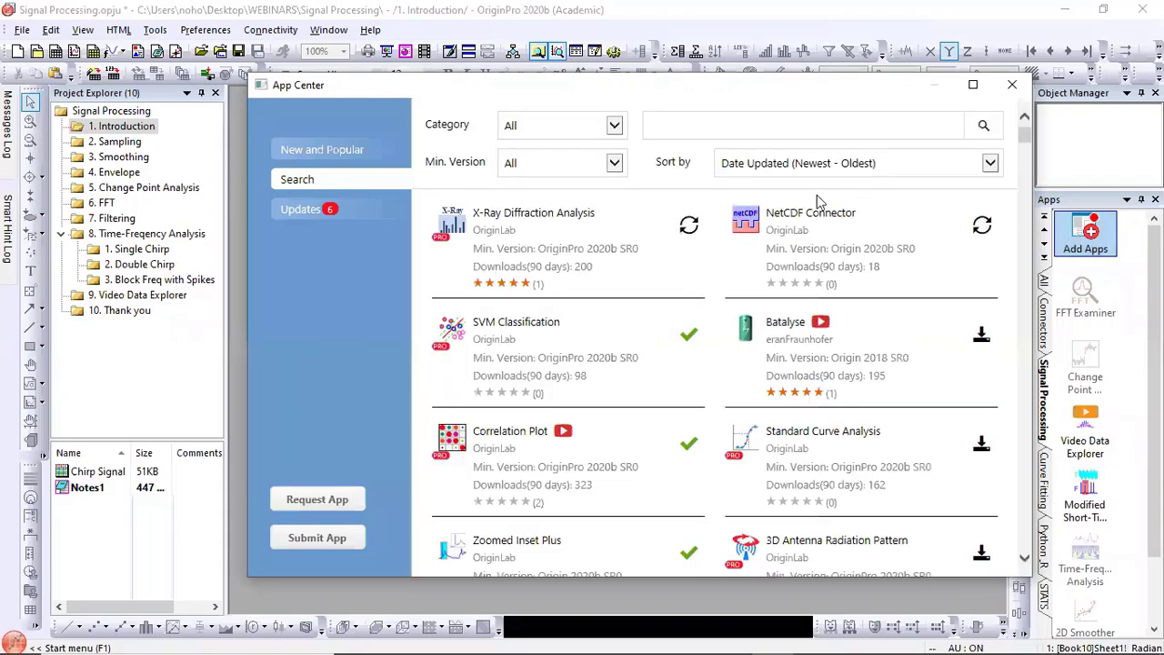
{"action": "left_click_drag", "start_coordinate": [600, 91], "coordinate": [497, 95]}
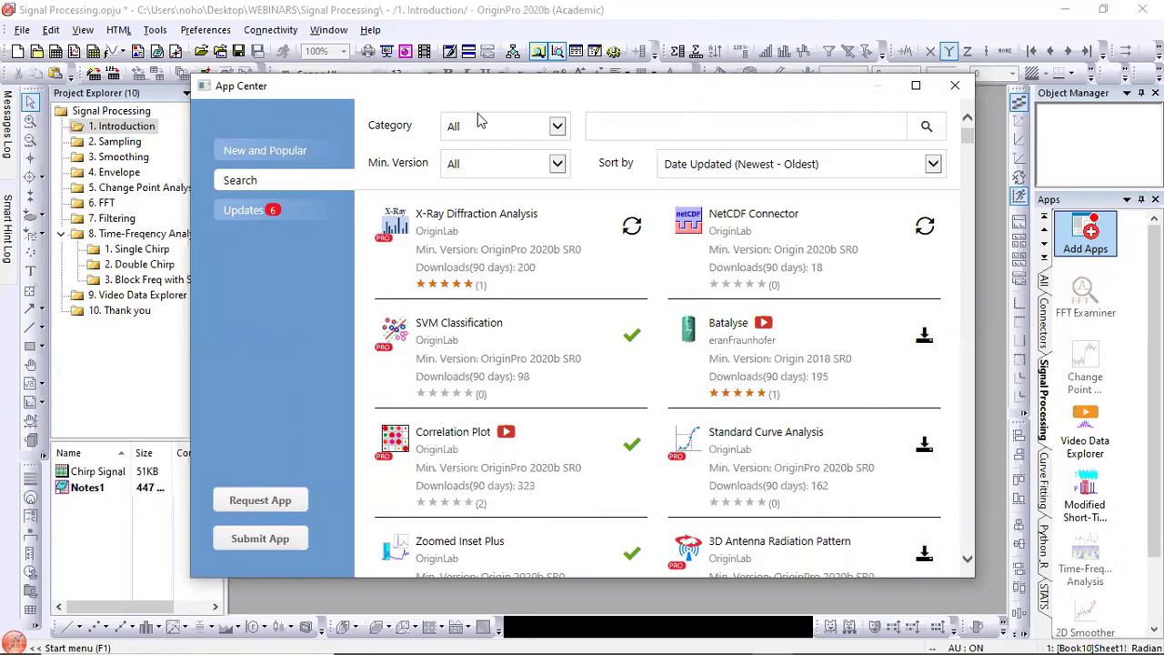
{"action": "left_click", "coordinate": [672, 136]}
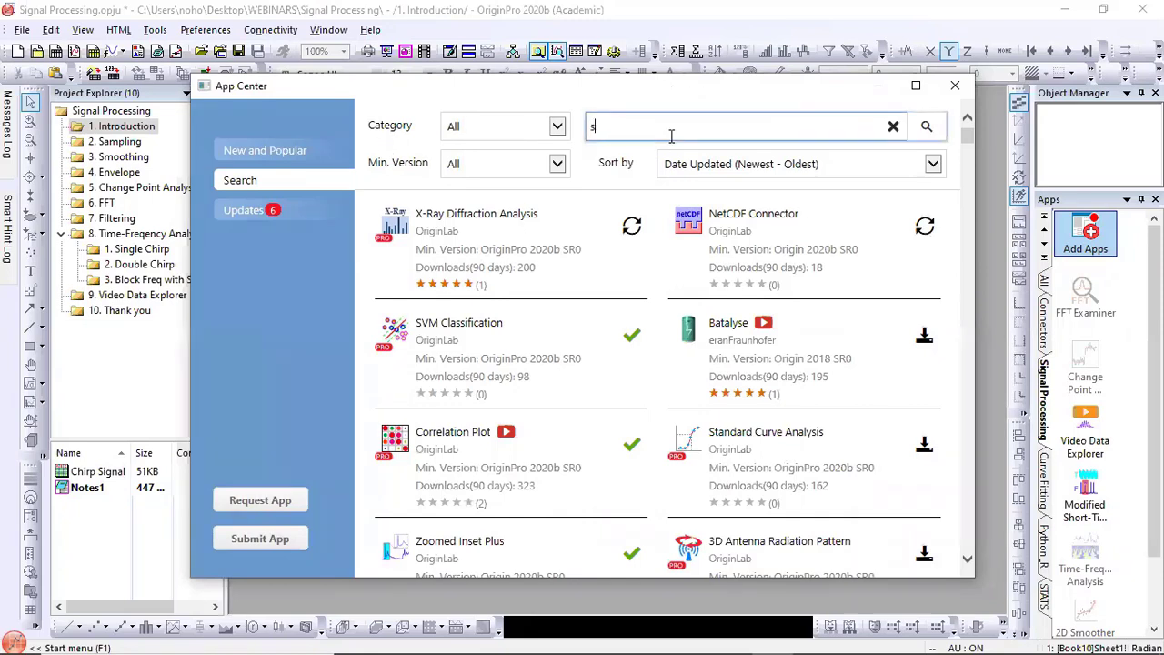
{"action": "type", "text": "signal"}
{"action": "left_click", "coordinate": [935, 130]}
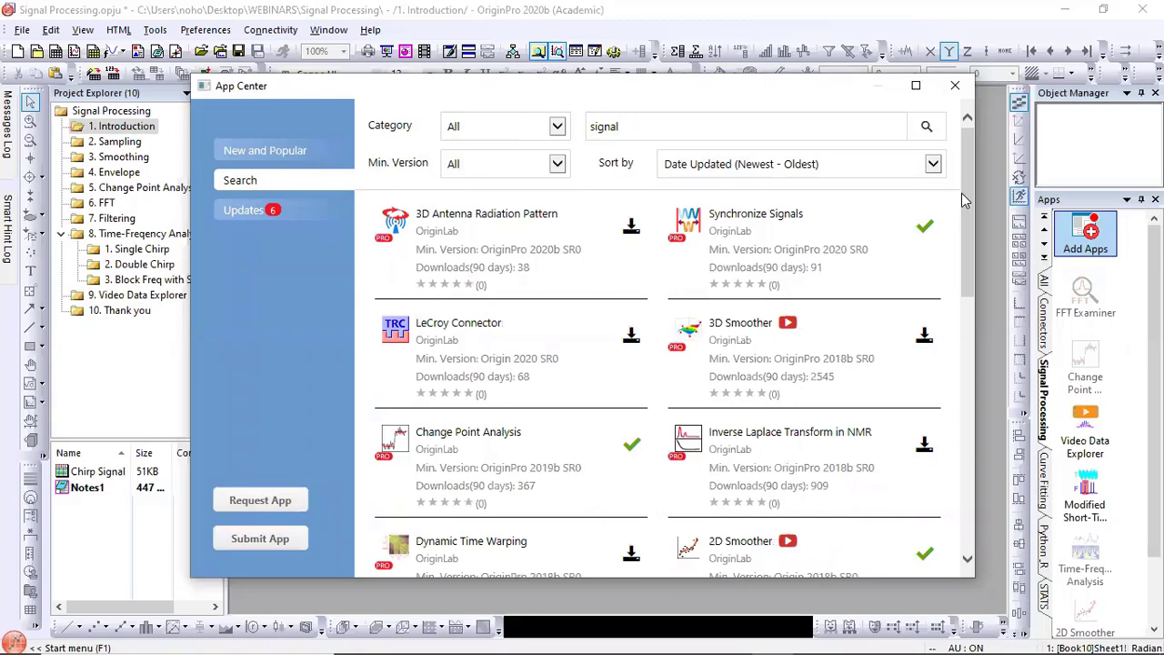
Step: Download and install the White Noise app, and close the App Center
{"action": "left_click_drag", "start_coordinate": [963, 189], "coordinate": [989, 371]}
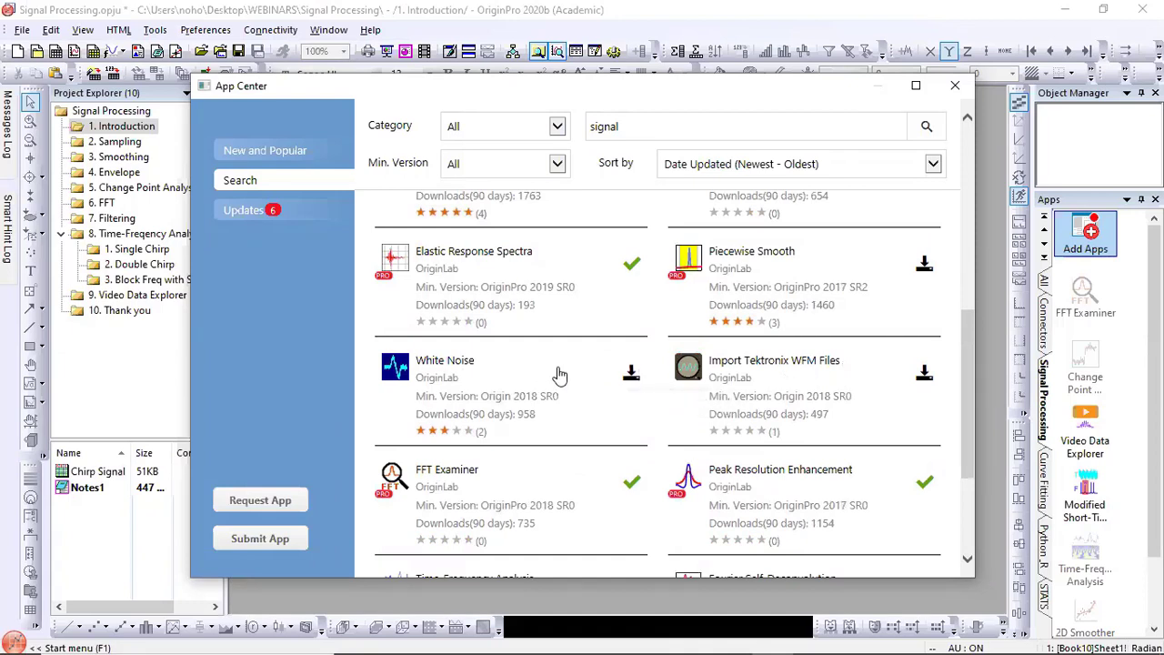
{"action": "left_click", "coordinate": [631, 375]}
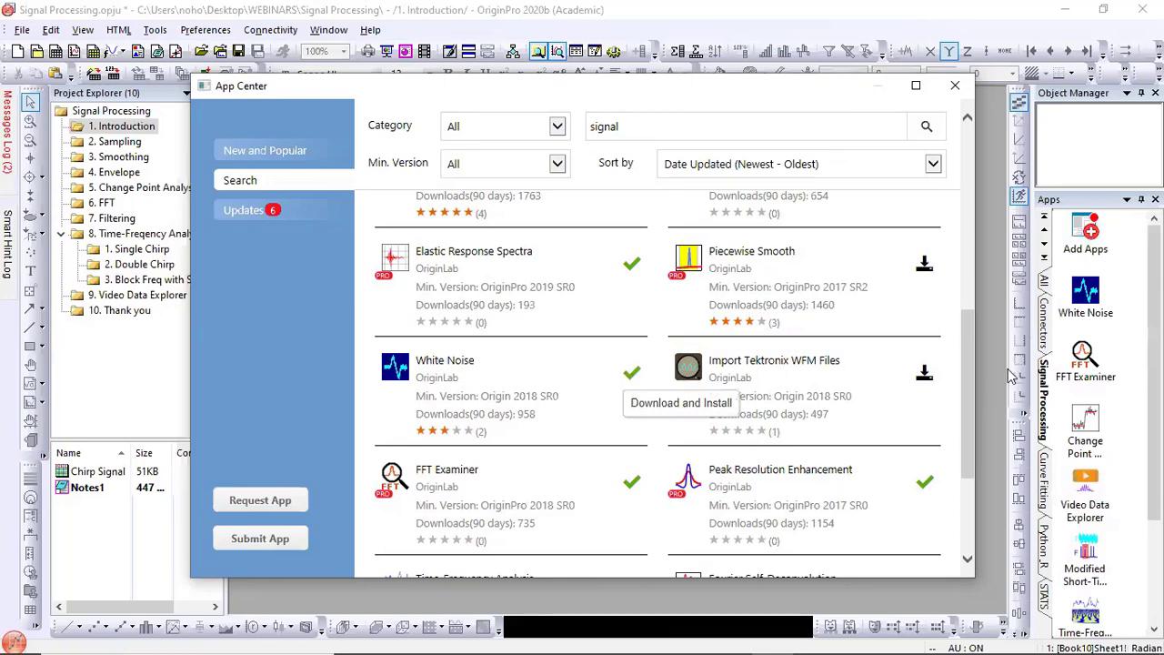
{"action": "left_click", "coordinate": [954, 85]}
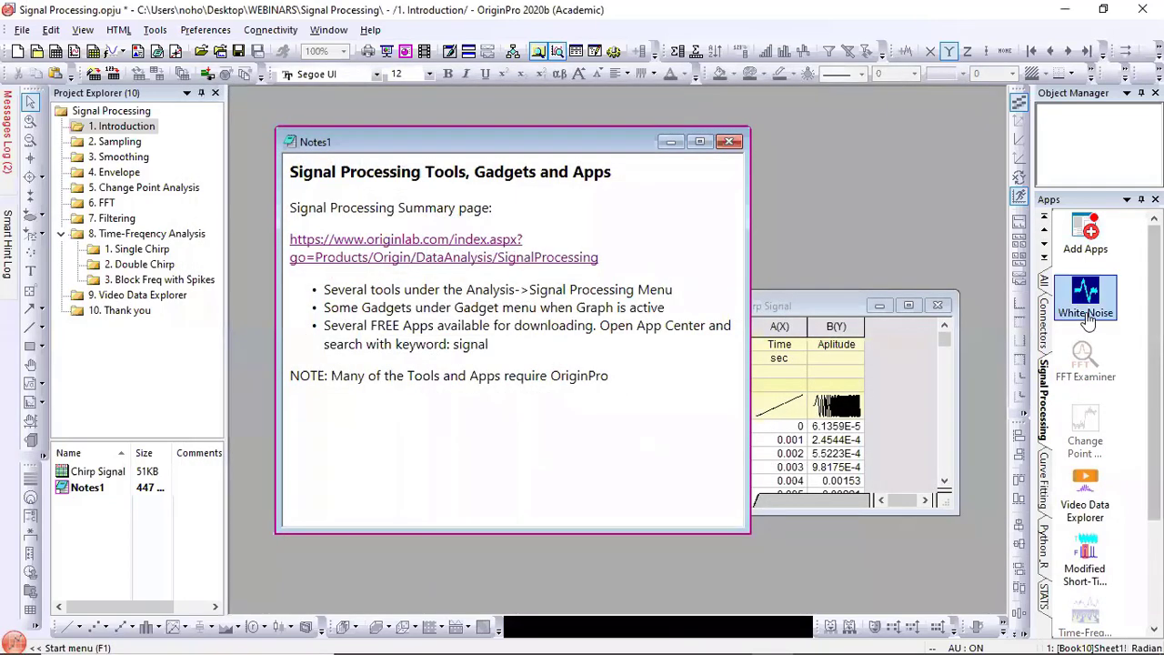
Step: Display all installed apps, check the options available for that group, and return to the Signal Processing apps
{"action": "left_click", "coordinate": [1045, 284]}
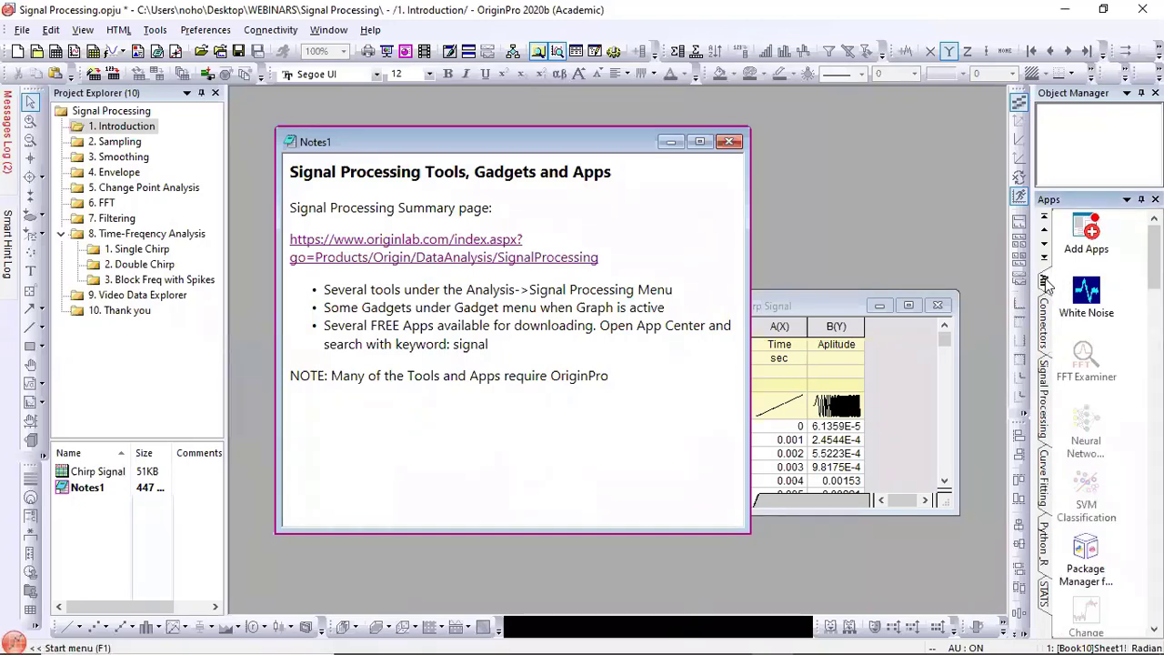
{"action": "right_click", "coordinate": [1047, 288]}
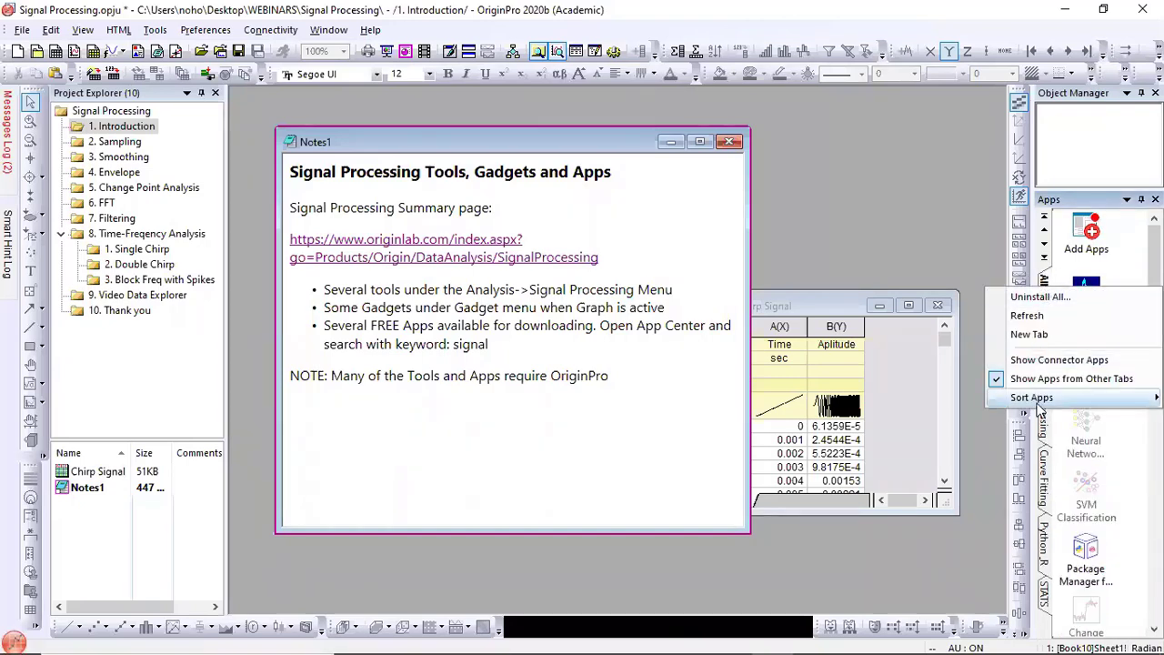
{"action": "left_click", "coordinate": [930, 221]}
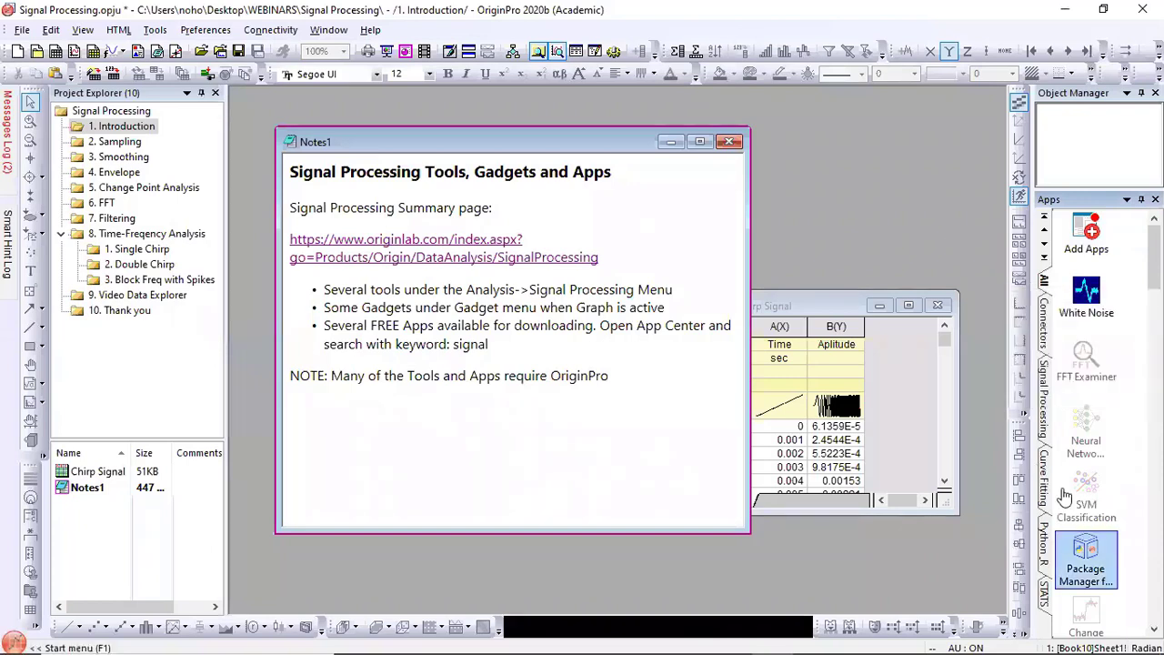
{"action": "left_click", "coordinate": [1045, 387]}
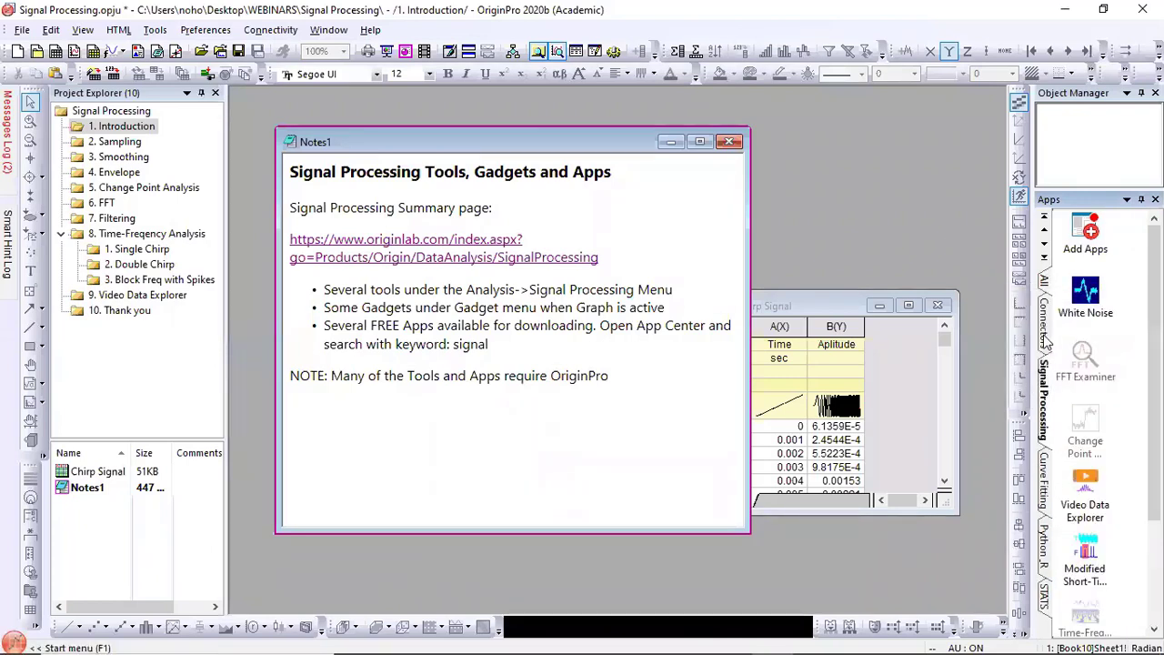
Step: Check which tab views the FFT Examiner app is assigned to and browse the apps in the Signal Processing group
{"action": "right_click", "coordinate": [1091, 361]}
{"action": "mouse_move", "coordinate": [1076, 452]}
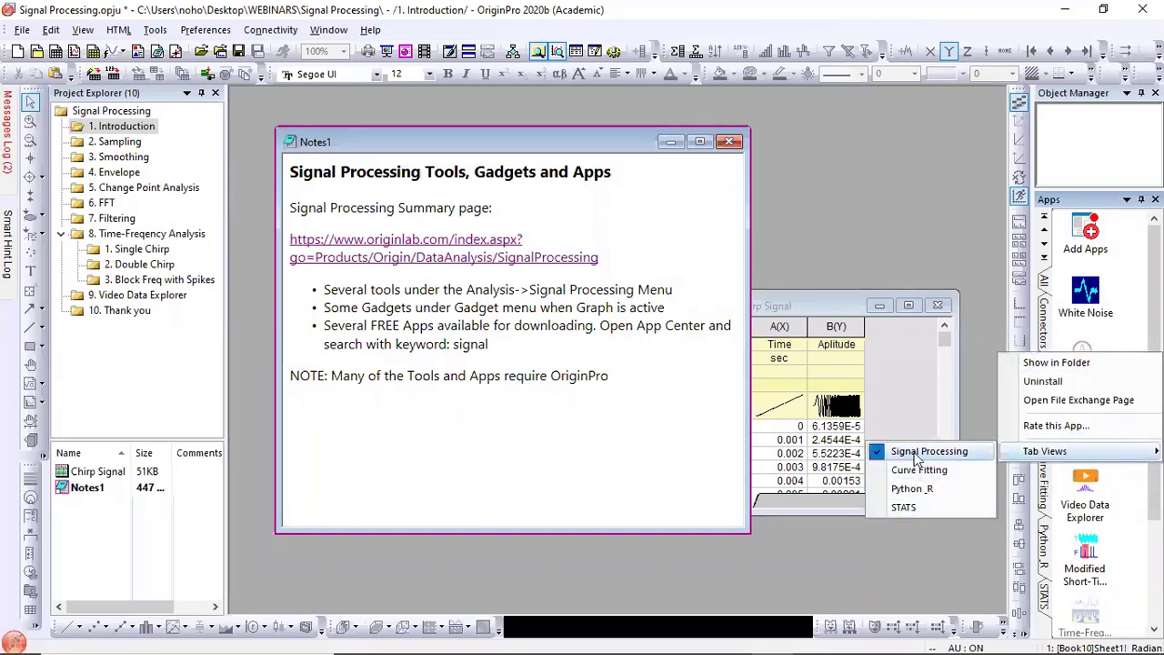
{"action": "left_click", "coordinate": [967, 277]}
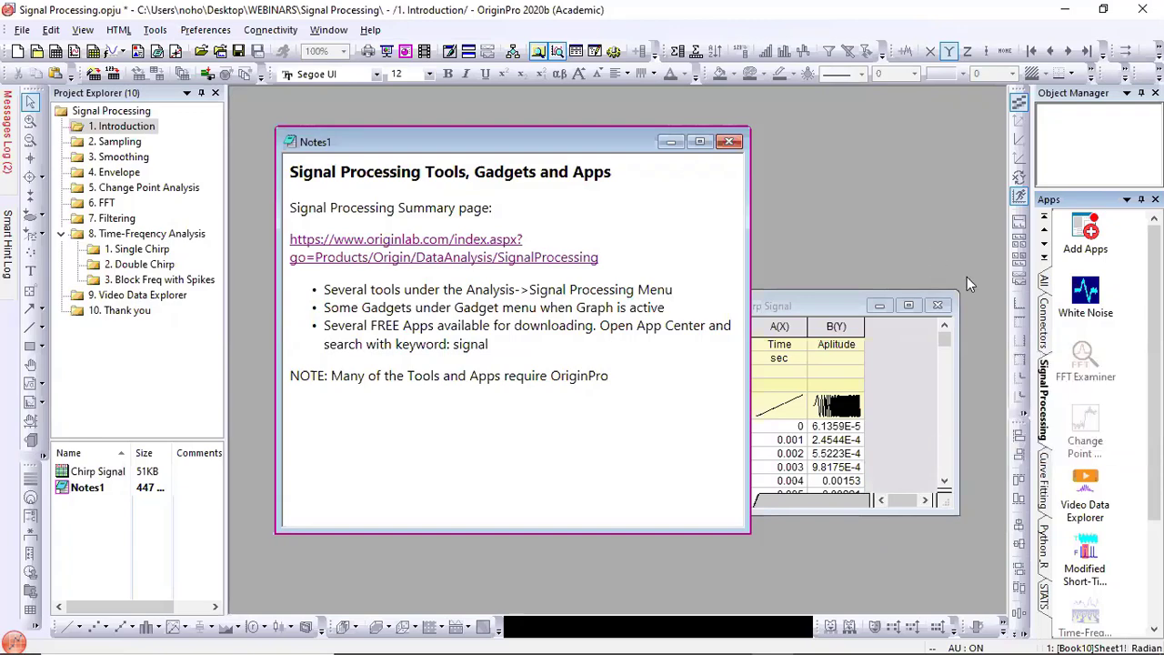
{"action": "scroll", "coordinate": [1086, 409], "scroll_direction": "down", "scroll_amount": 2}
{"action": "scroll", "coordinate": [1085, 410], "scroll_direction": "up", "scroll_amount": 2}
{"action": "scroll", "coordinate": [1085, 409], "scroll_direction": "down", "scroll_amount": 2}
{"action": "scroll", "coordinate": [1085, 410], "scroll_direction": "up", "scroll_amount": 2}
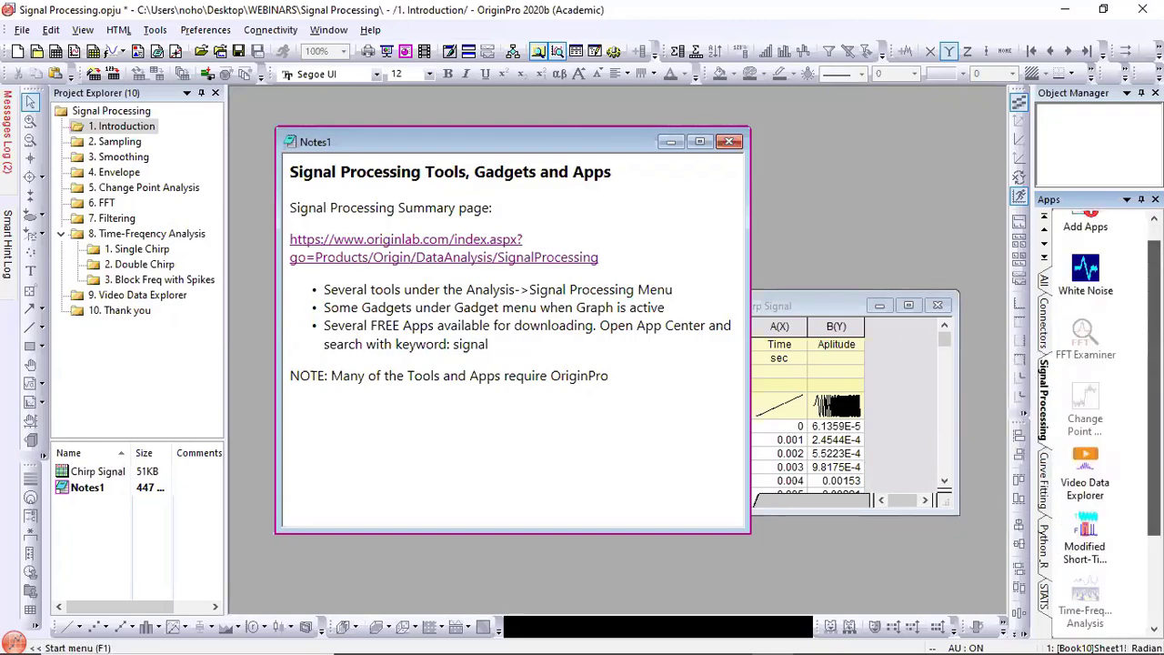
{"action": "scroll", "coordinate": [1085, 409], "scroll_direction": "down", "scroll_amount": 1}
{"action": "scroll", "coordinate": [1085, 410], "scroll_direction": "up", "scroll_amount": 1}
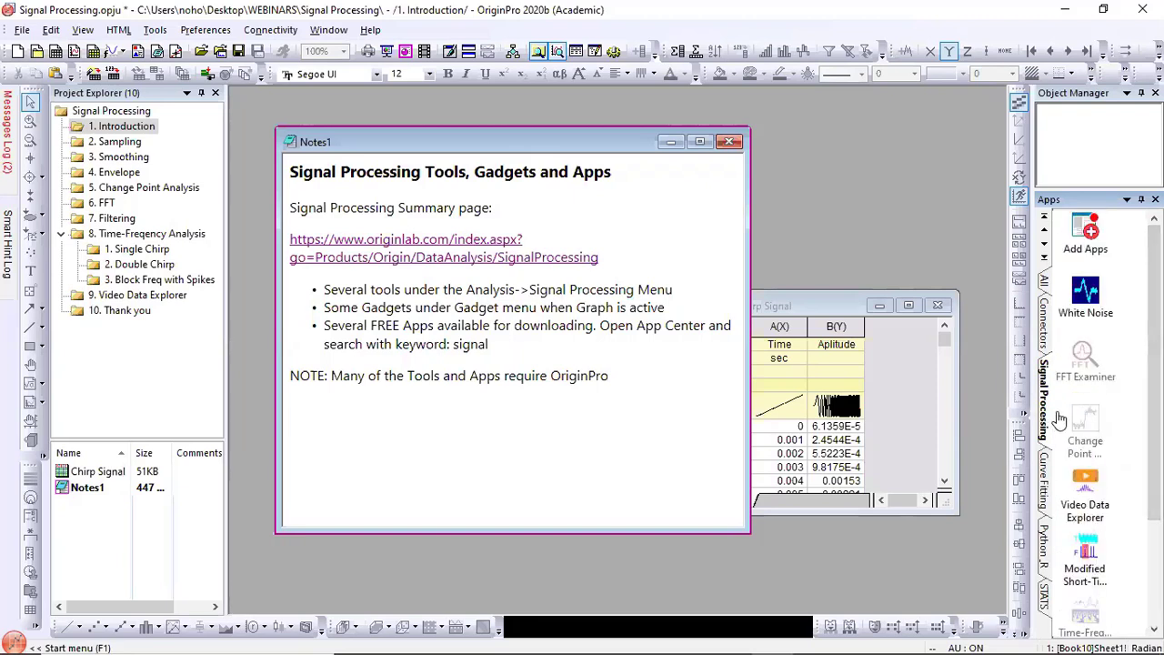
Step: Search only the apps for "fft" using the prefixed query "a fft" in Origin's Start menu, and dismiss the results
{"action": "left_click", "coordinate": [14, 640]}
{"action": "left_click", "coordinate": [61, 612]}
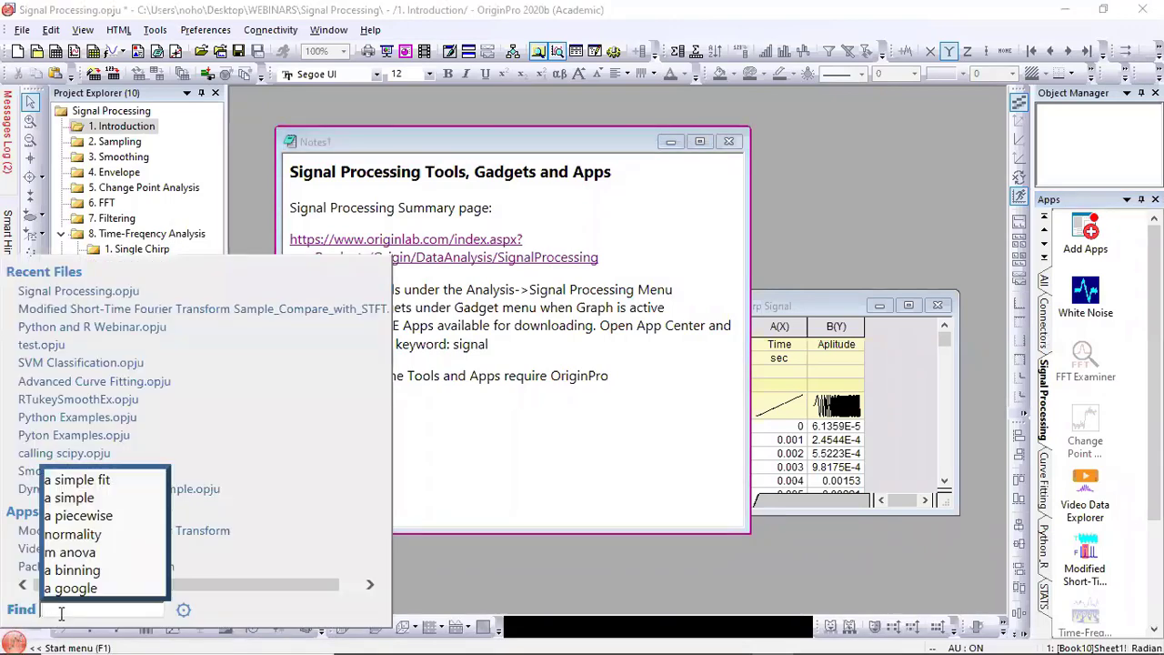
{"action": "type", "text": "a fft"}
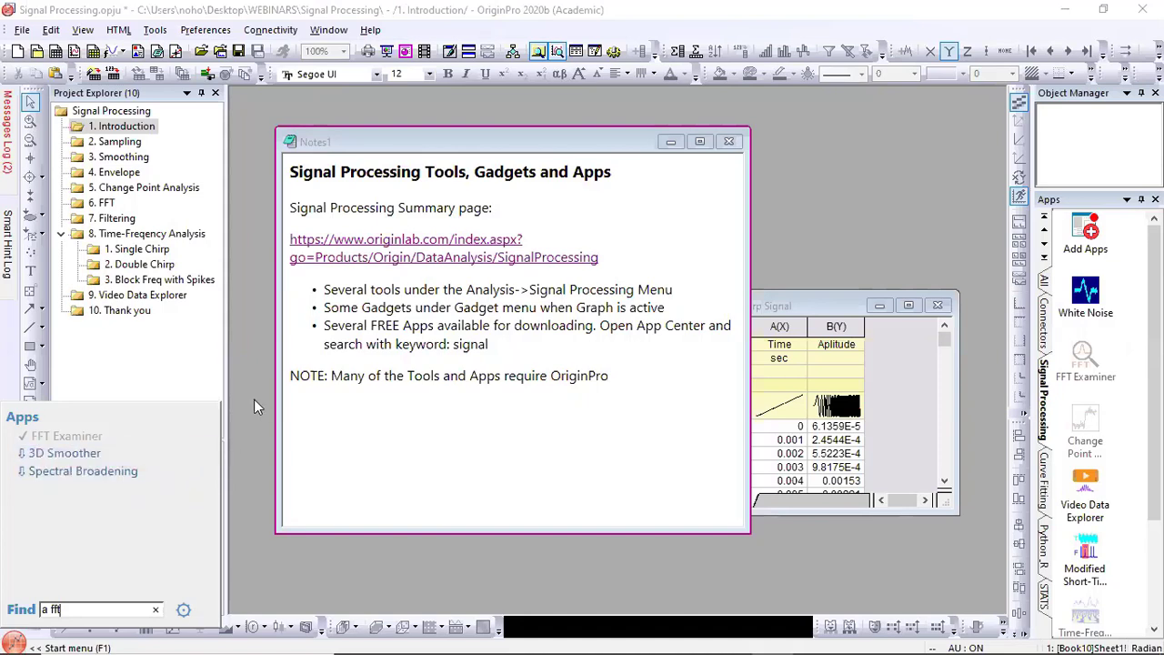
{"action": "left_click", "coordinate": [251, 425]}
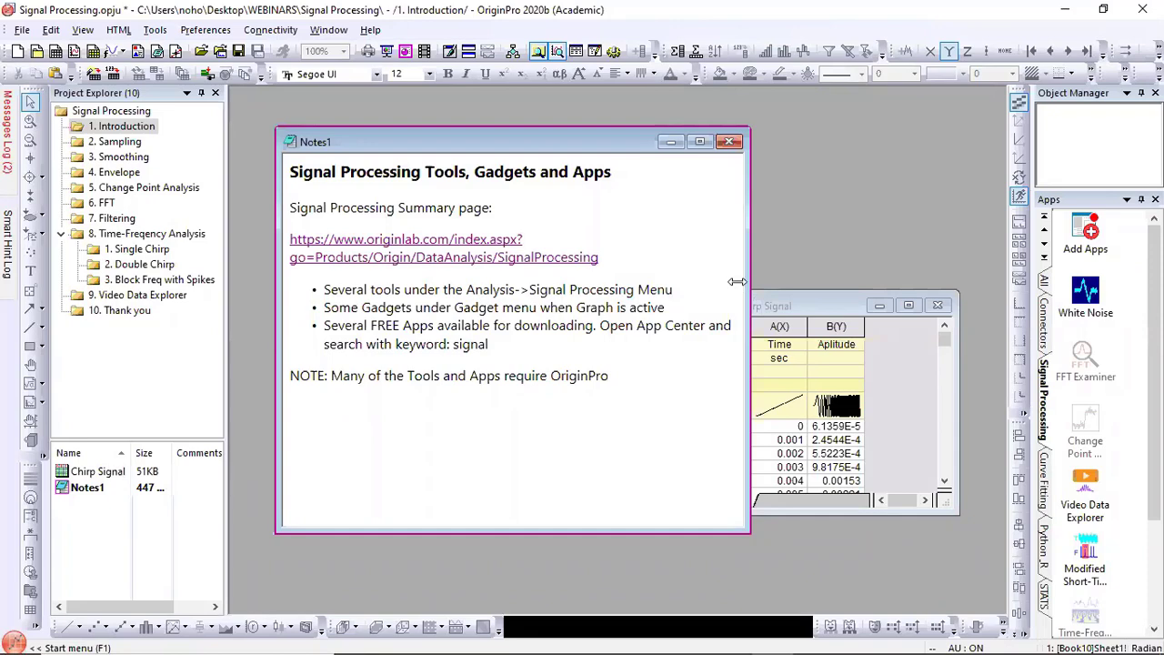
Step: Activate the Chirp Signal workbook, review the built-in signal processing analysis tools, and open the FFT Filters dialog and dismiss it
{"action": "left_click", "coordinate": [778, 303]}
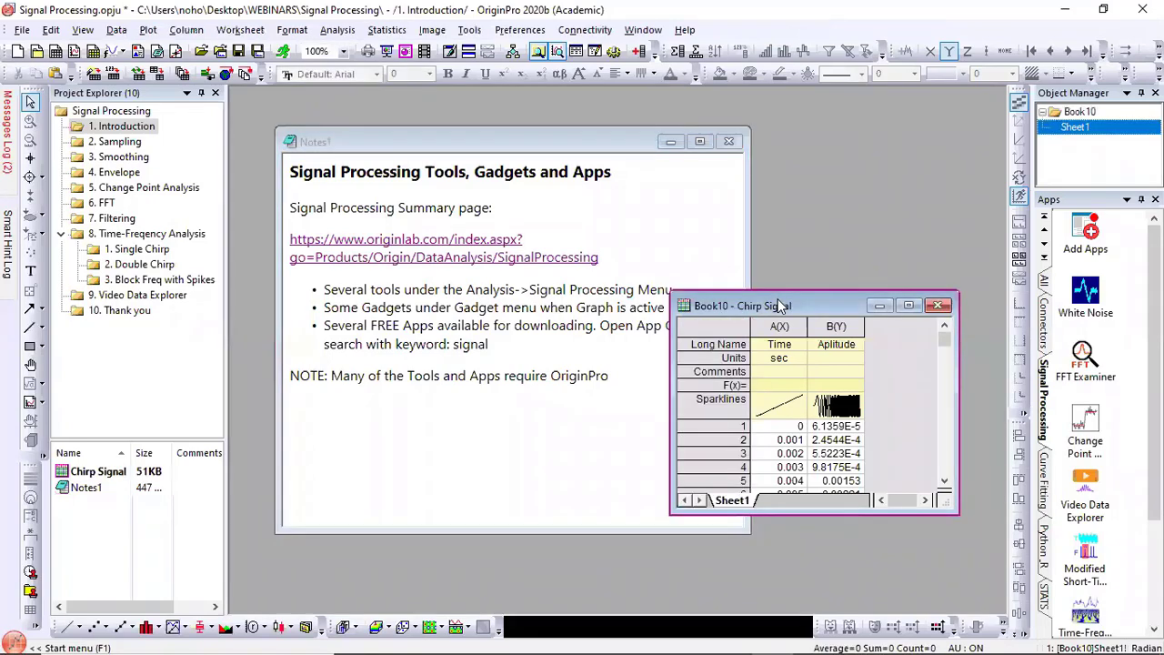
{"action": "left_click", "coordinate": [336, 30]}
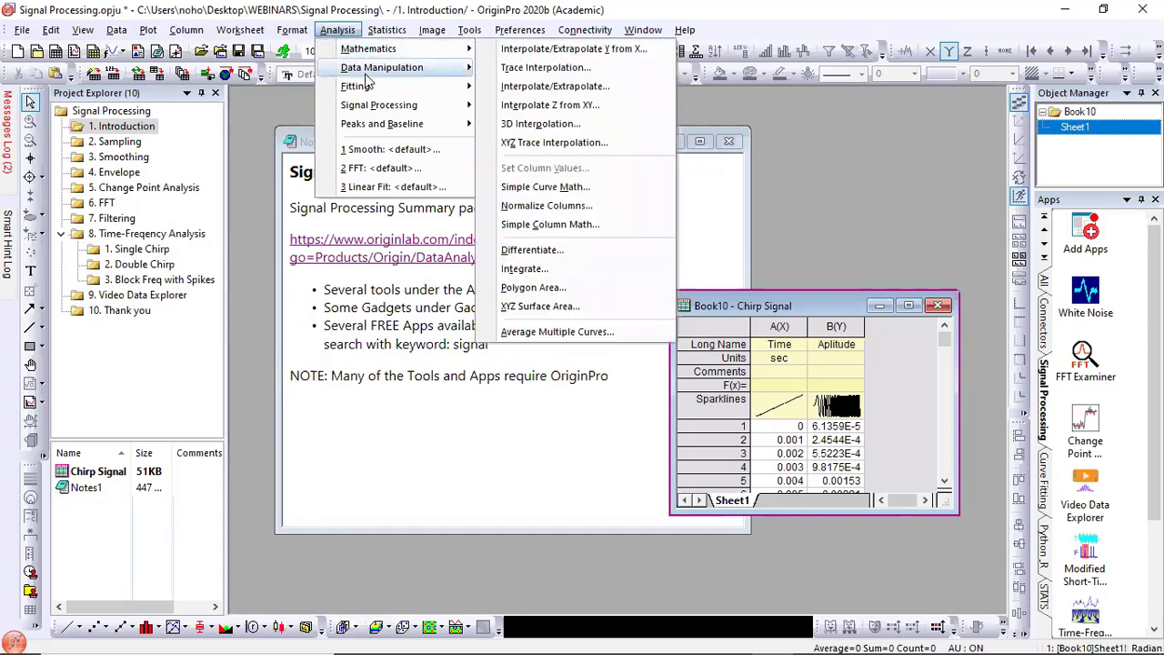
{"action": "mouse_move", "coordinate": [377, 108]}
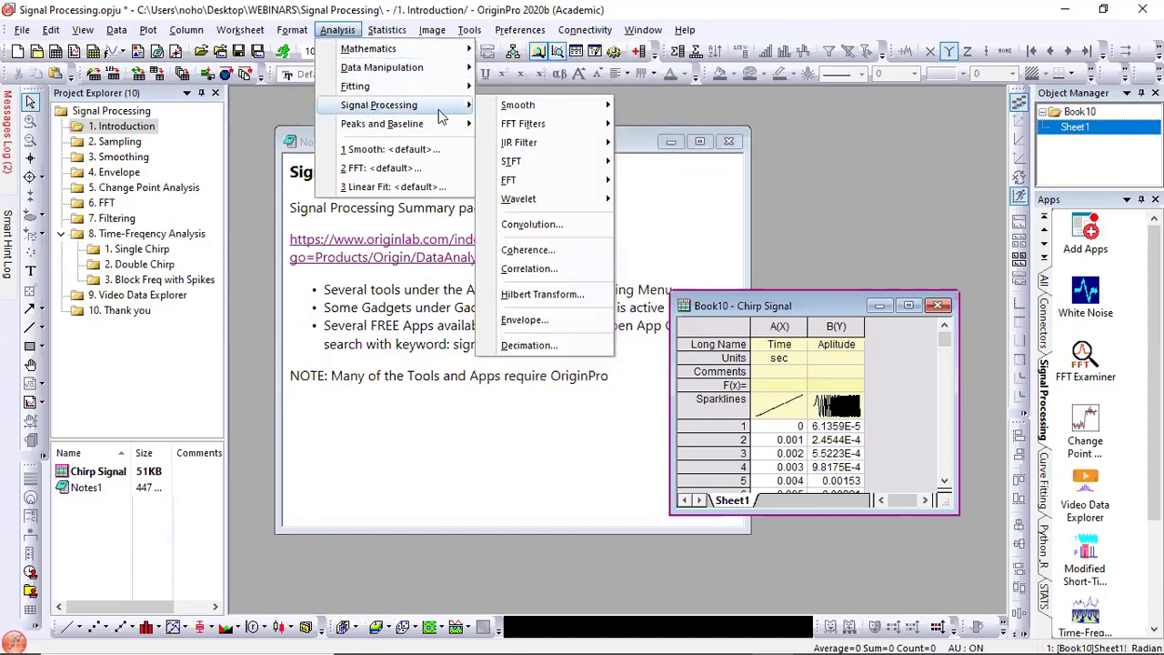
{"action": "mouse_move", "coordinate": [492, 114]}
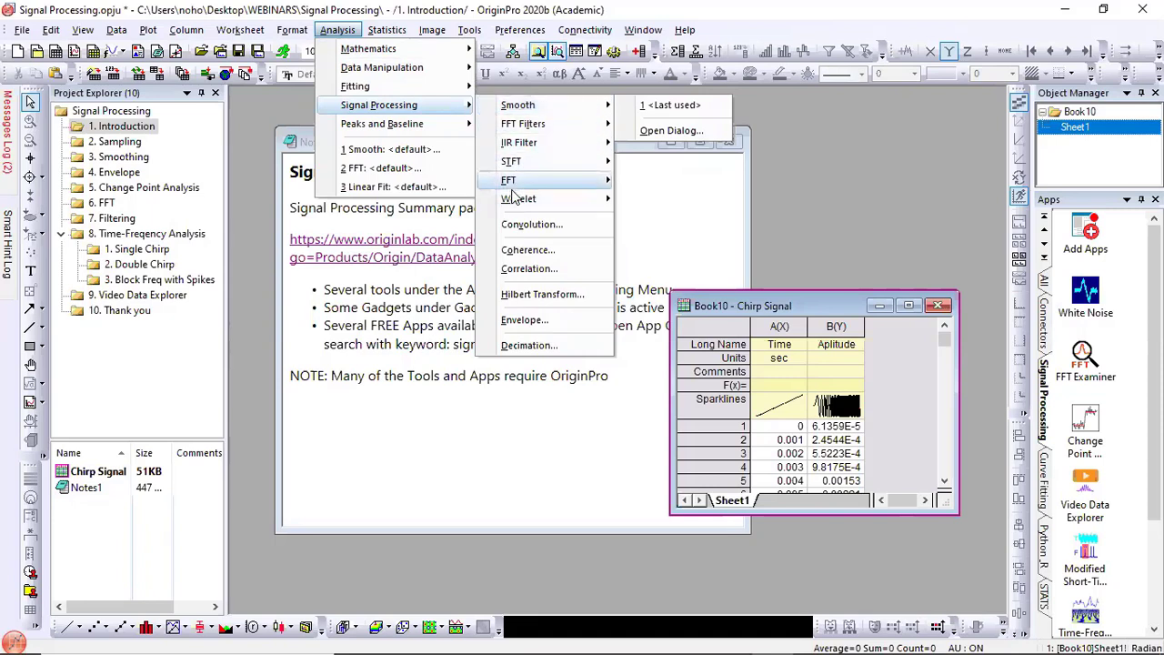
{"action": "mouse_move", "coordinate": [514, 201]}
{"action": "mouse_move", "coordinate": [513, 162]}
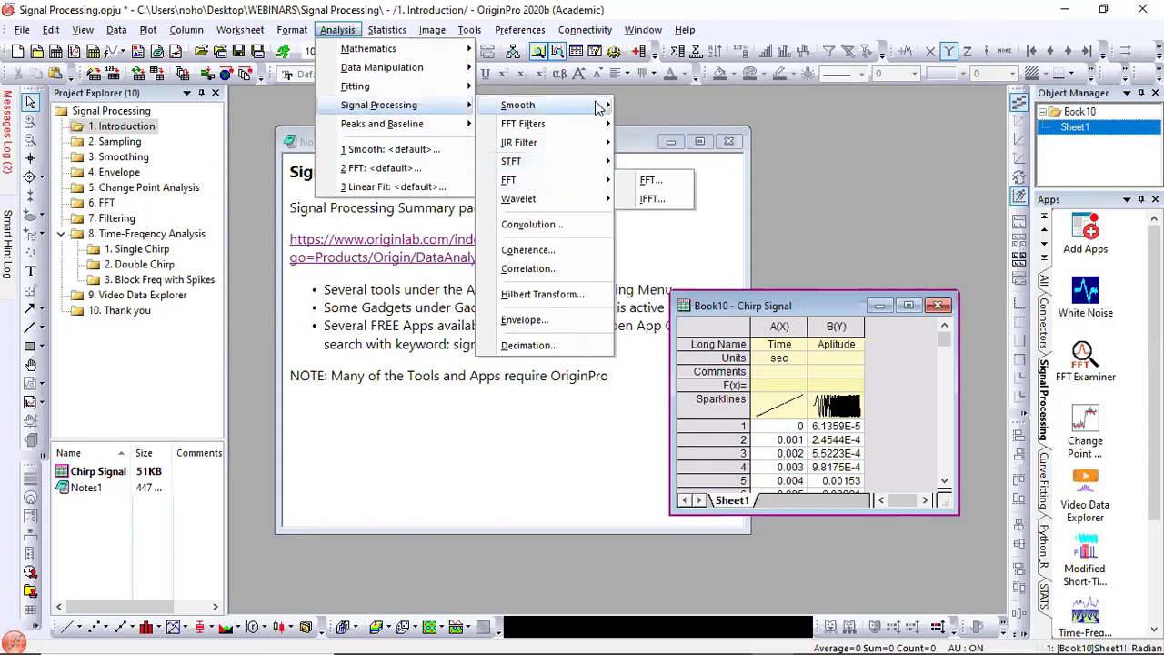
{"action": "left_click", "coordinate": [635, 151]}
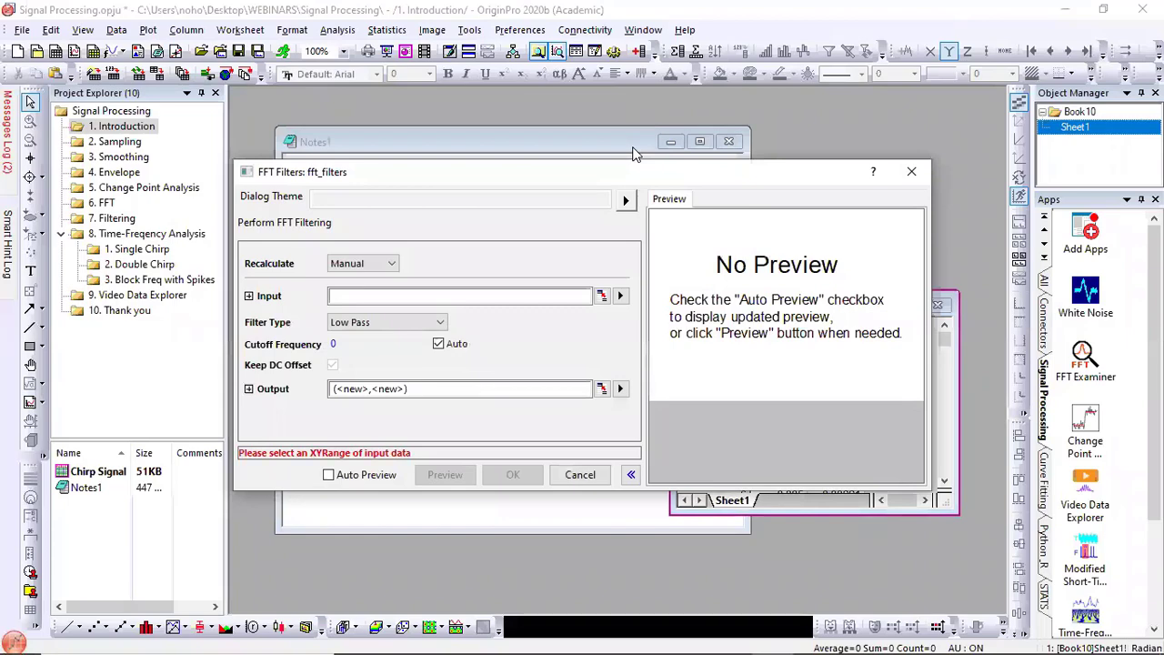
{"action": "left_click", "coordinate": [579, 474]}
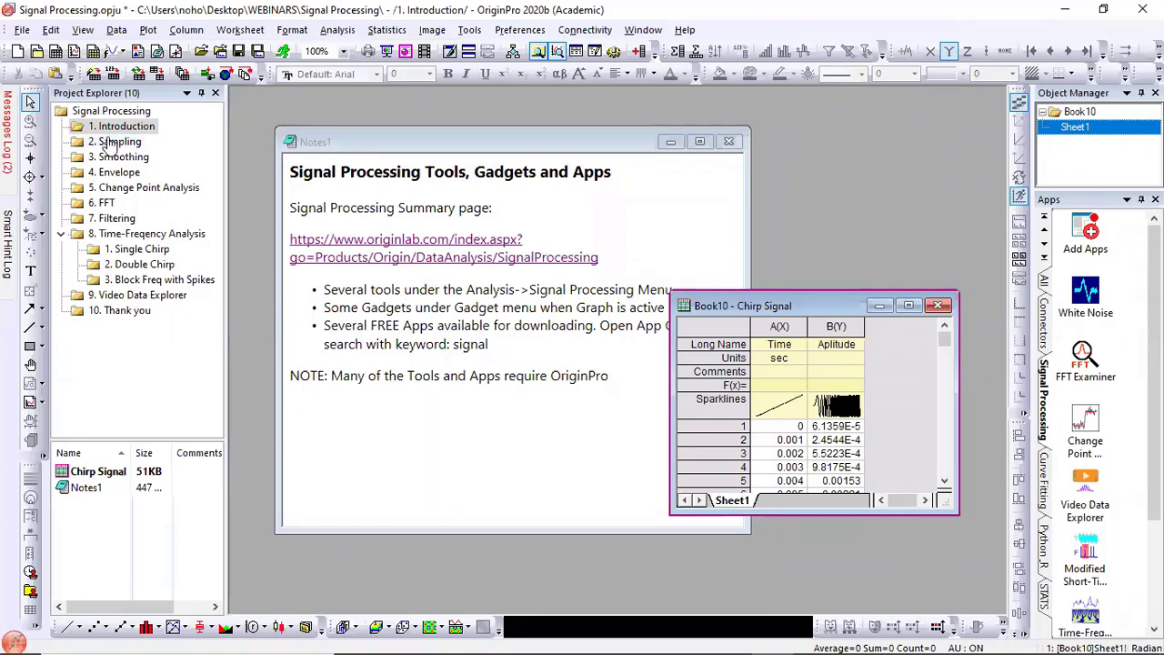
Step: Open the "2. Sampling" project folder and check the Set As designation options for Book8's Time column
{"action": "left_click", "coordinate": [104, 142]}
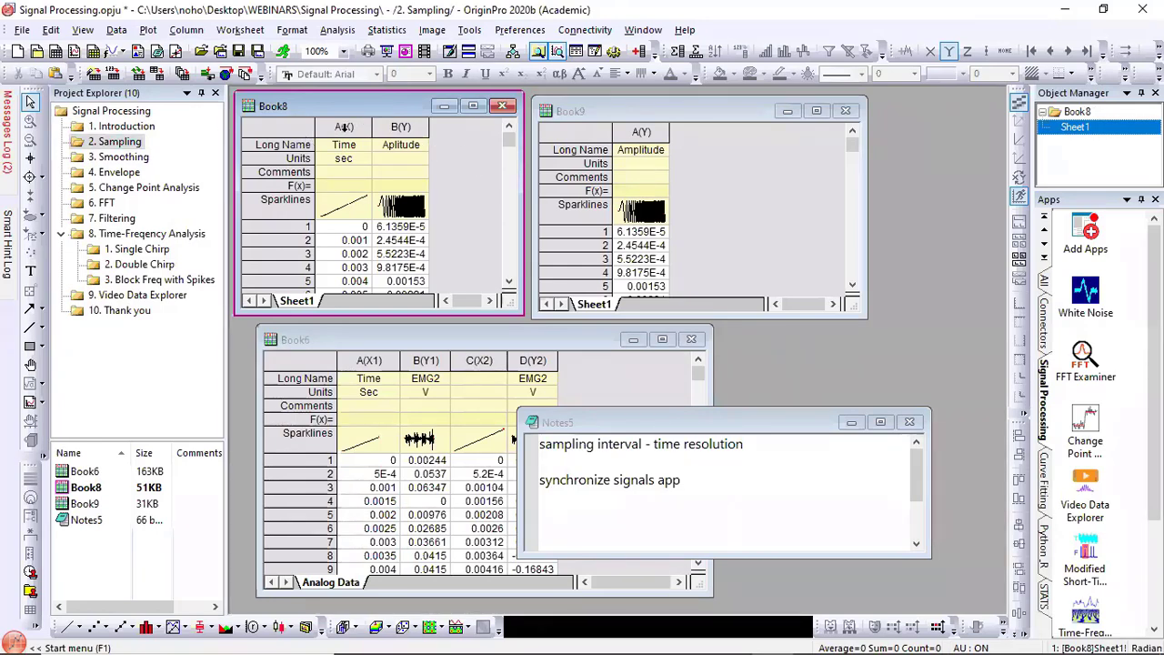
{"action": "left_click", "coordinate": [344, 127]}
{"action": "right_click", "coordinate": [346, 128]}
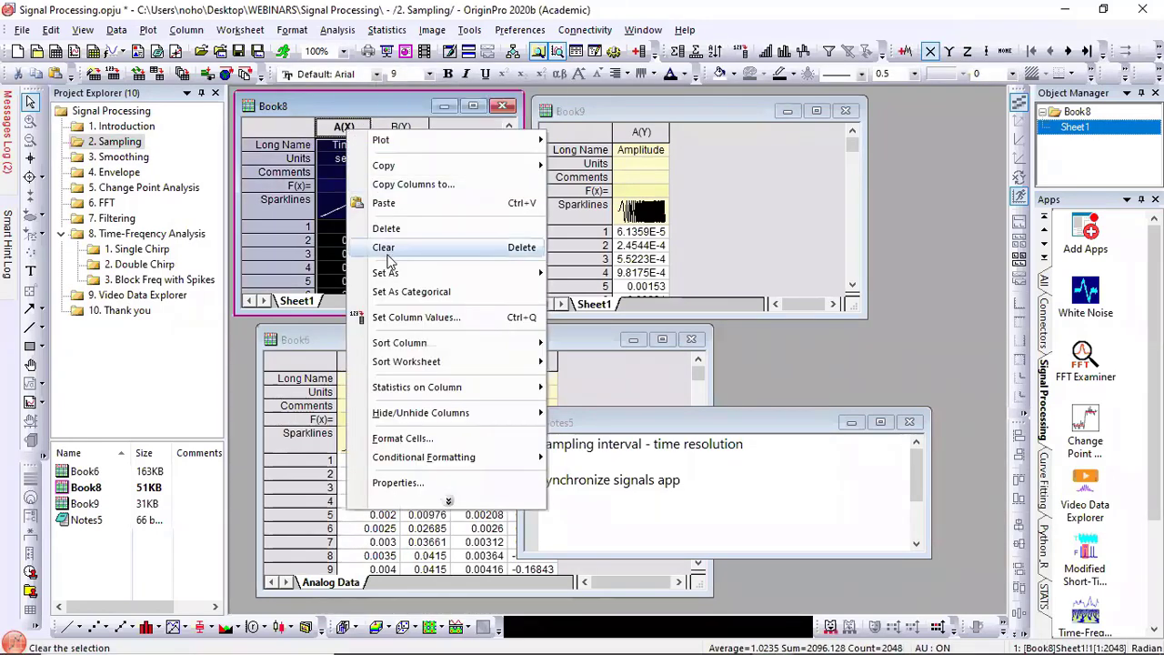
{"action": "mouse_move", "coordinate": [384, 277]}
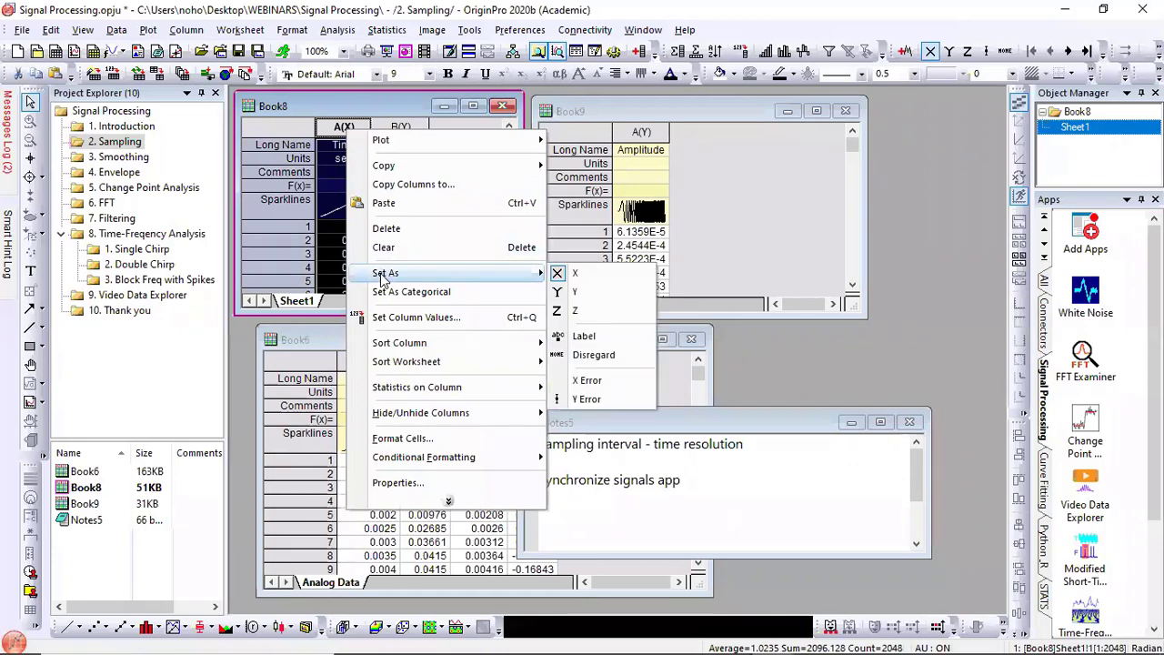
Step: Plot Book8's Aplitude column as a line graph
{"action": "left_click", "coordinate": [400, 127]}
{"action": "left_click", "coordinate": [401, 127]}
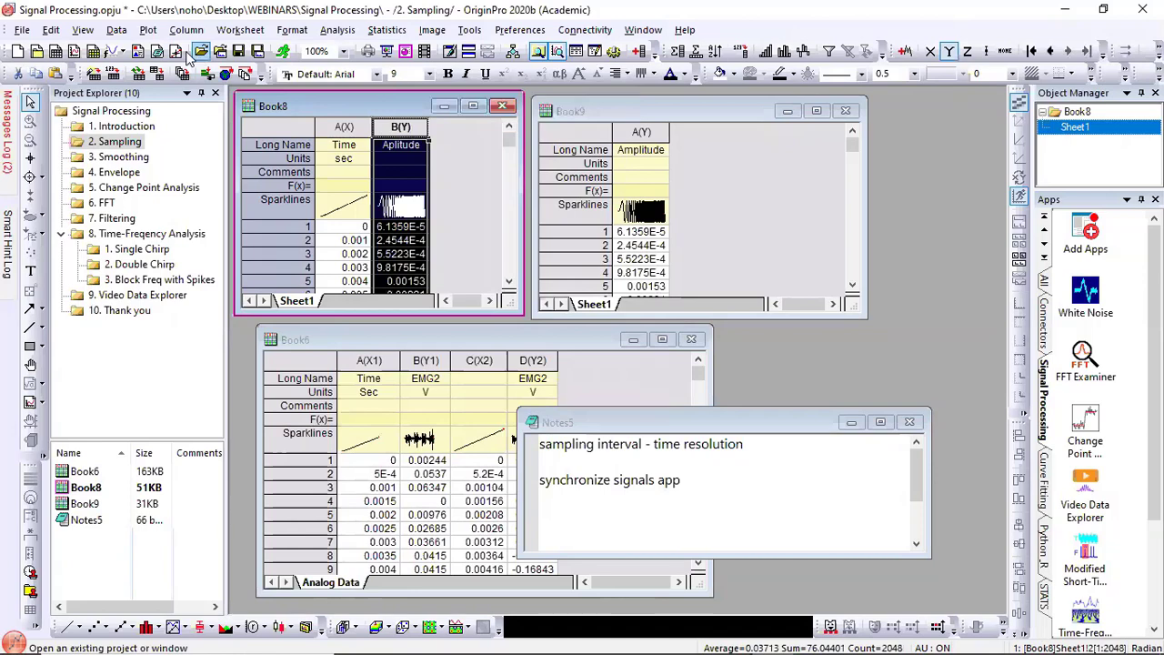
{"action": "left_click", "coordinate": [144, 30]}
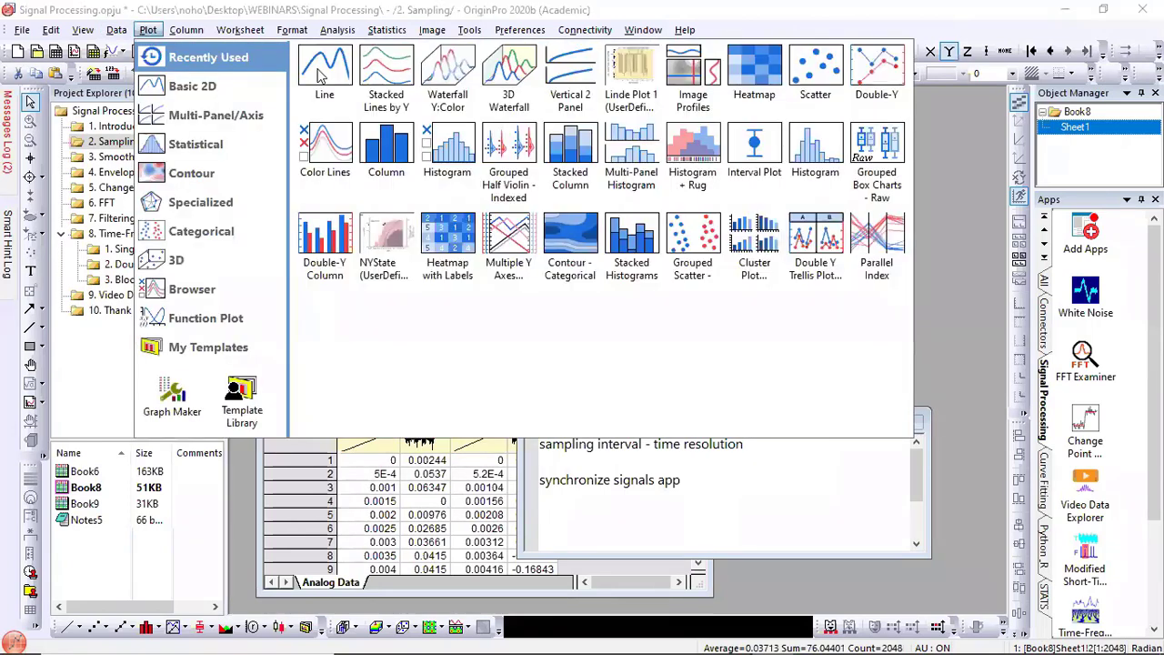
{"action": "left_click", "coordinate": [326, 102]}
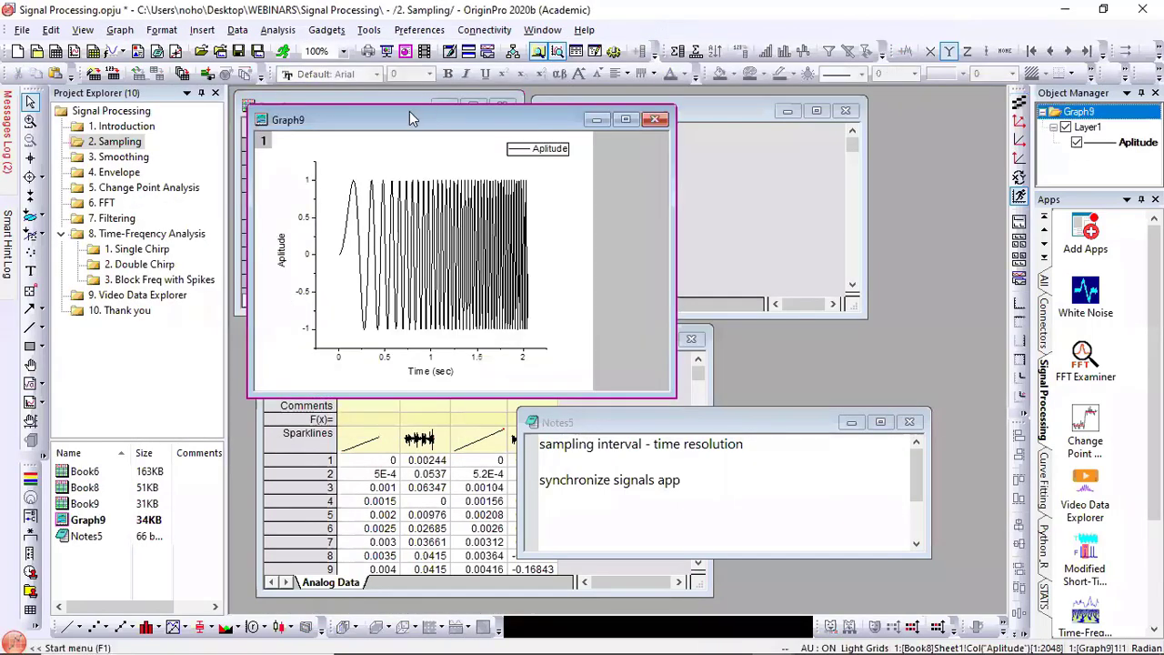
Step: Enlarge the new Aplitude graph window, turn on anti-aliasing, and reposition it so the source workbook's column headers are uncovered
{"action": "left_click_drag", "start_coordinate": [409, 115], "coordinate": [721, 167]}
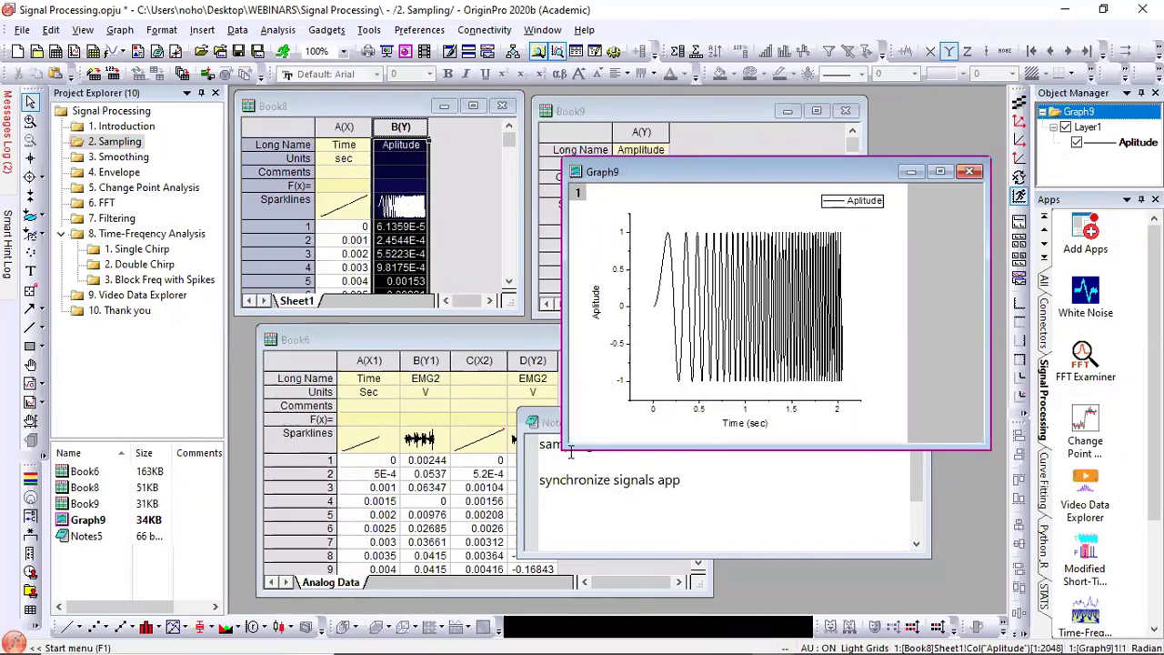
{"action": "left_click_drag", "start_coordinate": [572, 445], "coordinate": [280, 495]}
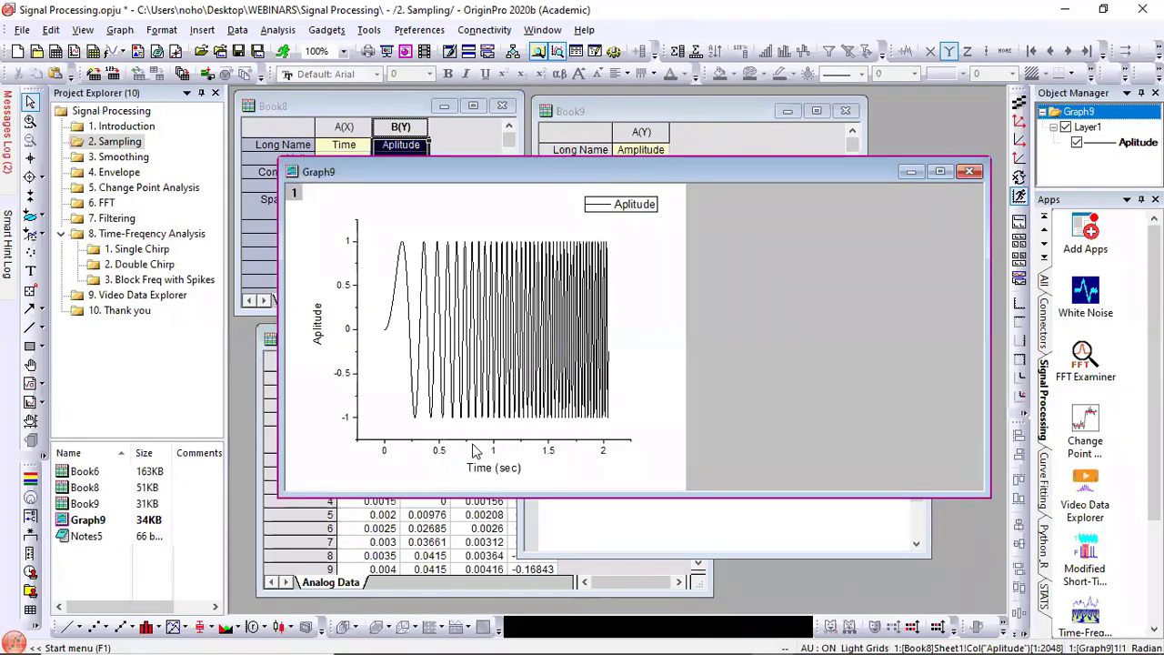
{"action": "left_click", "coordinate": [1020, 103]}
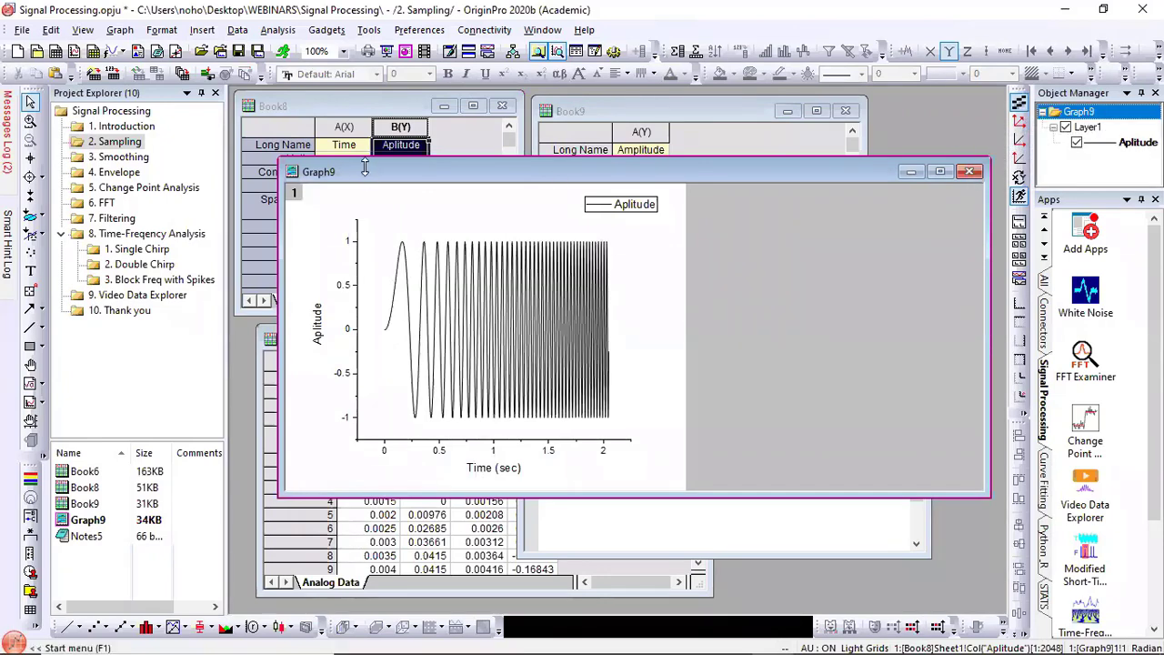
{"action": "left_click_drag", "start_coordinate": [369, 177], "coordinate": [344, 231]}
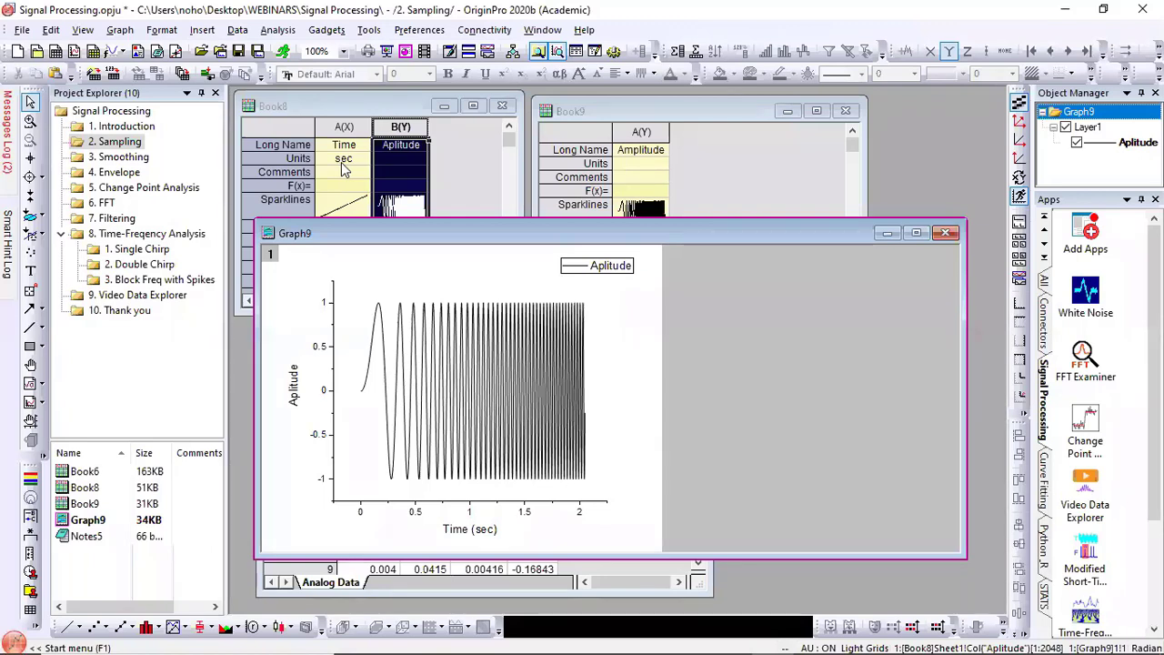
Step: Minimize the Aplitude graph and plot Book9's Amplitude column, which has no X column, as a line graph
{"action": "left_click", "coordinate": [608, 115]}
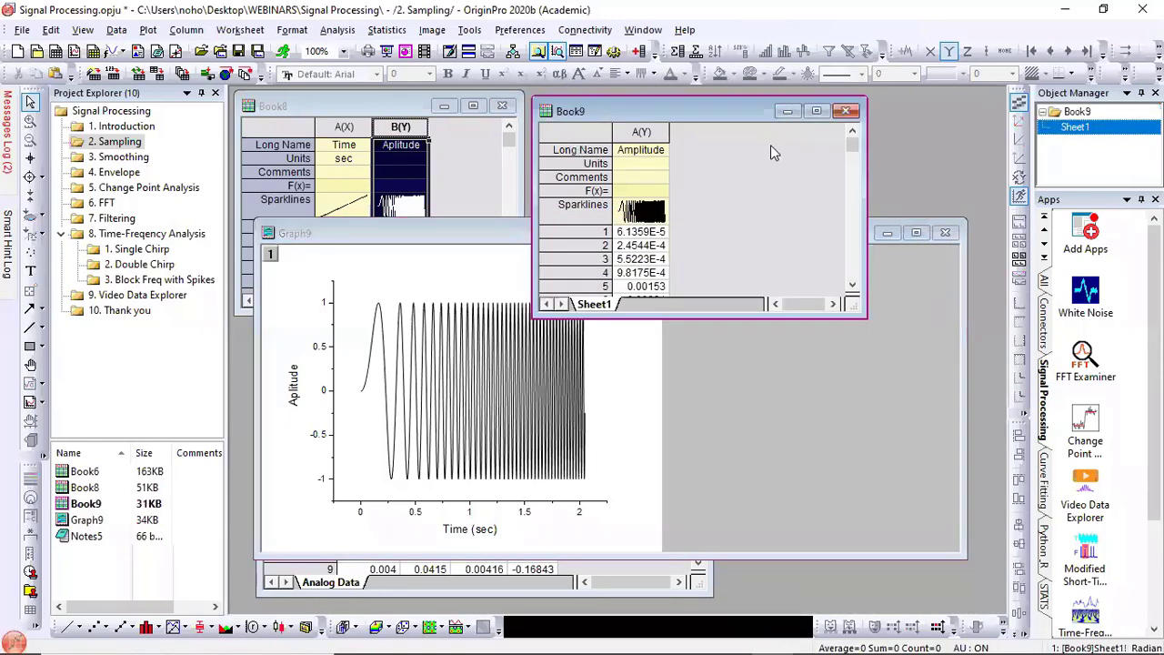
{"action": "left_click", "coordinate": [888, 233]}
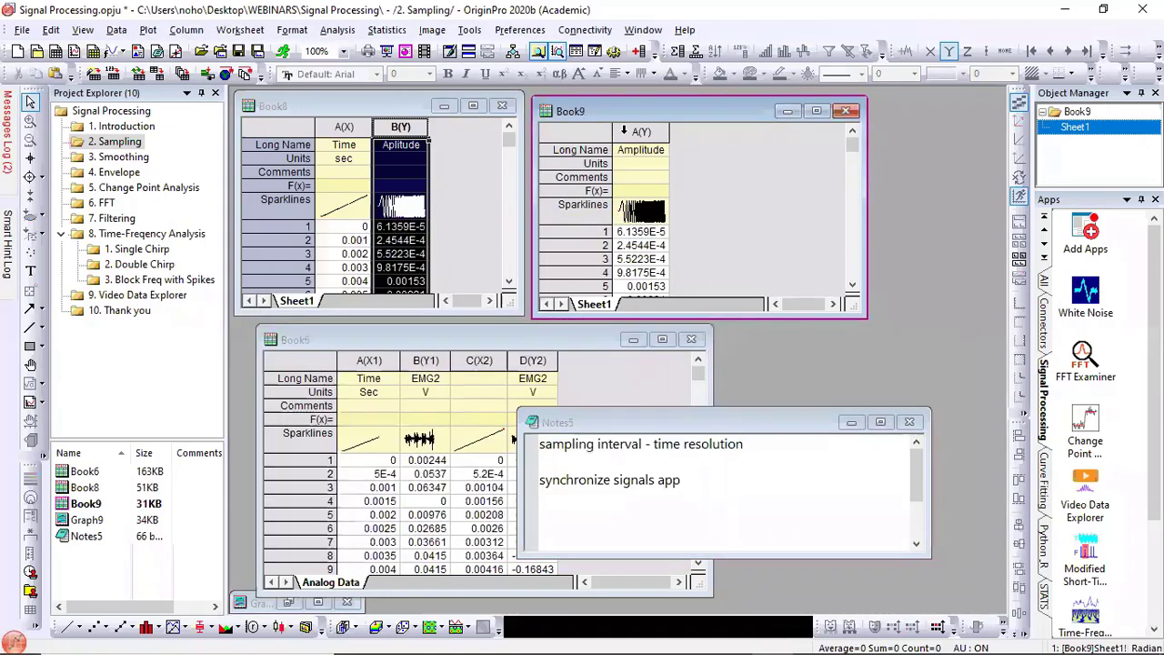
{"action": "left_click", "coordinate": [624, 131]}
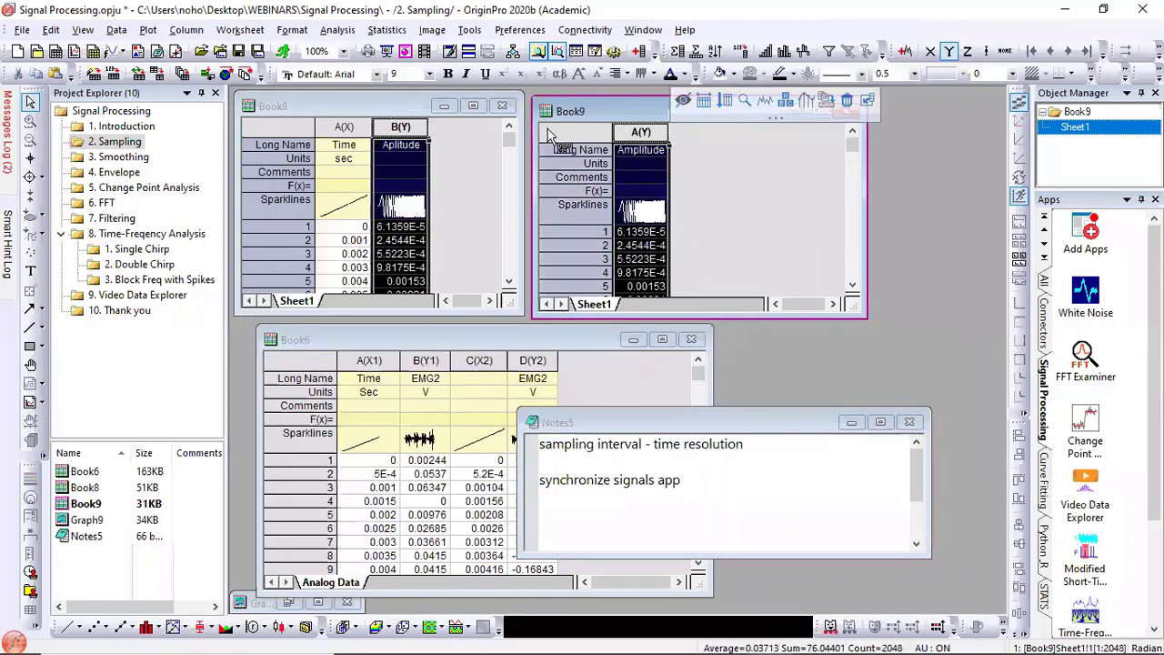
{"action": "left_click", "coordinate": [150, 32]}
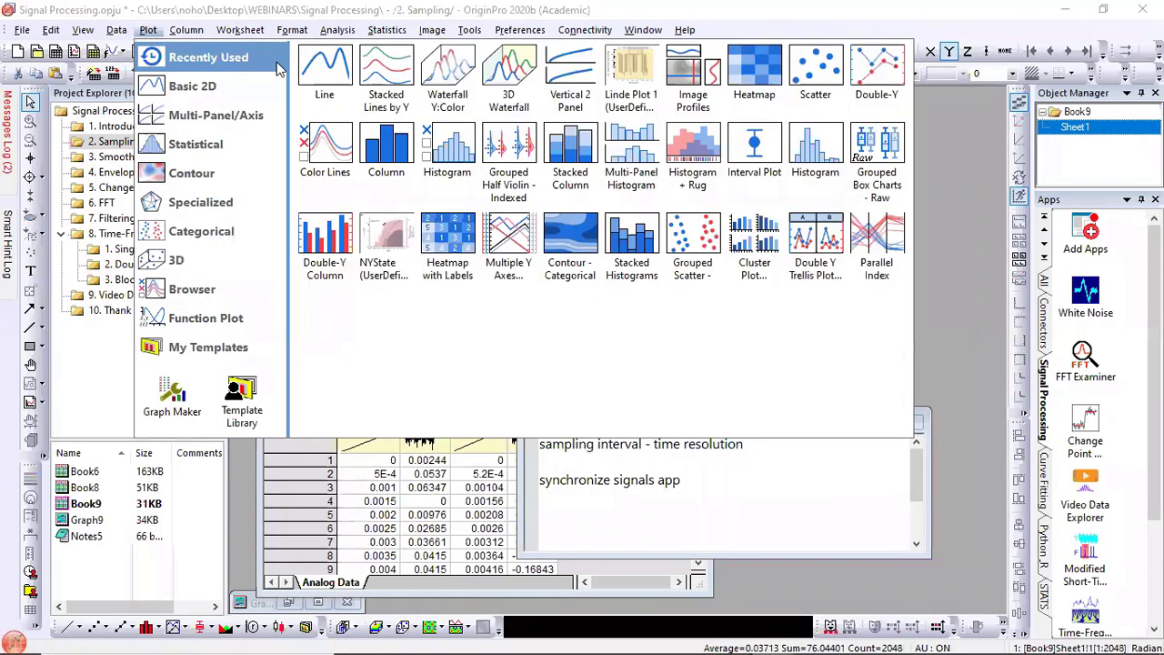
{"action": "left_click", "coordinate": [329, 73]}
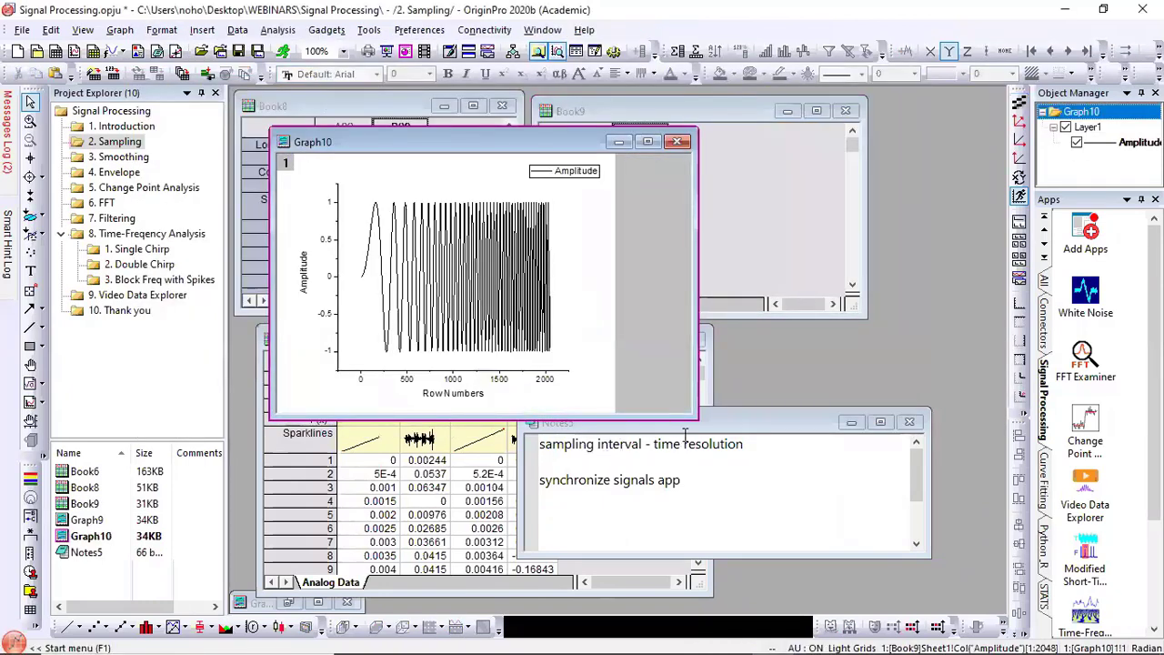
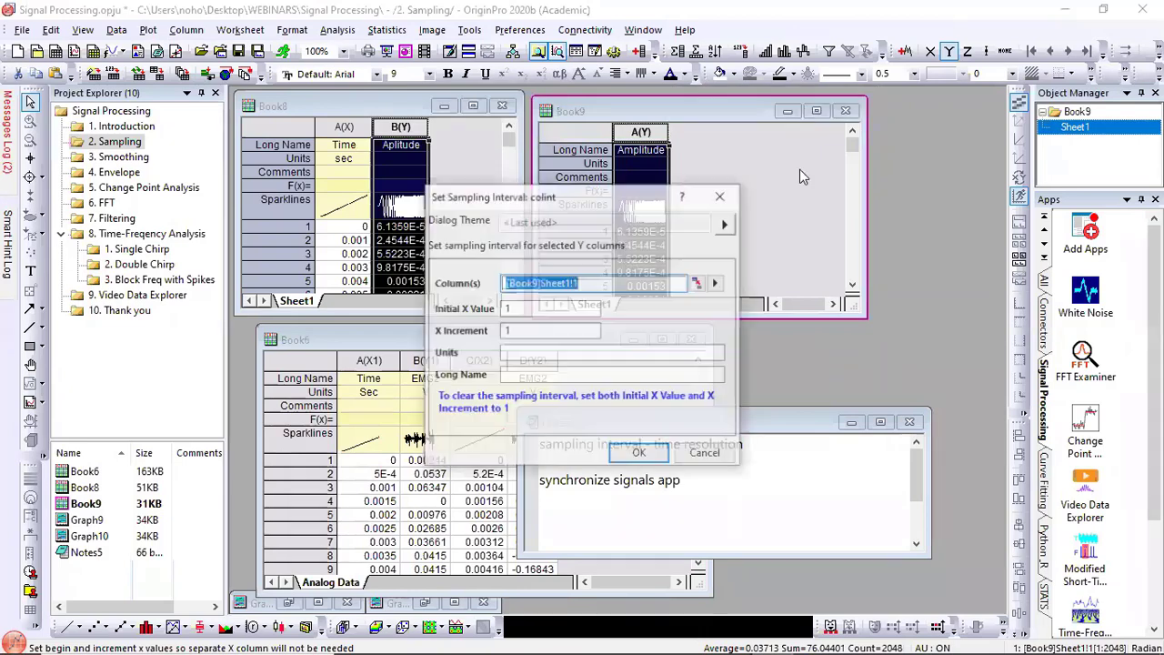
Step: Set the sampling interval of Book9's Amplitude column to initial X value 0 and X increment 0.001, and review its additional column information
{"action": "double_click", "coordinate": [530, 311]}
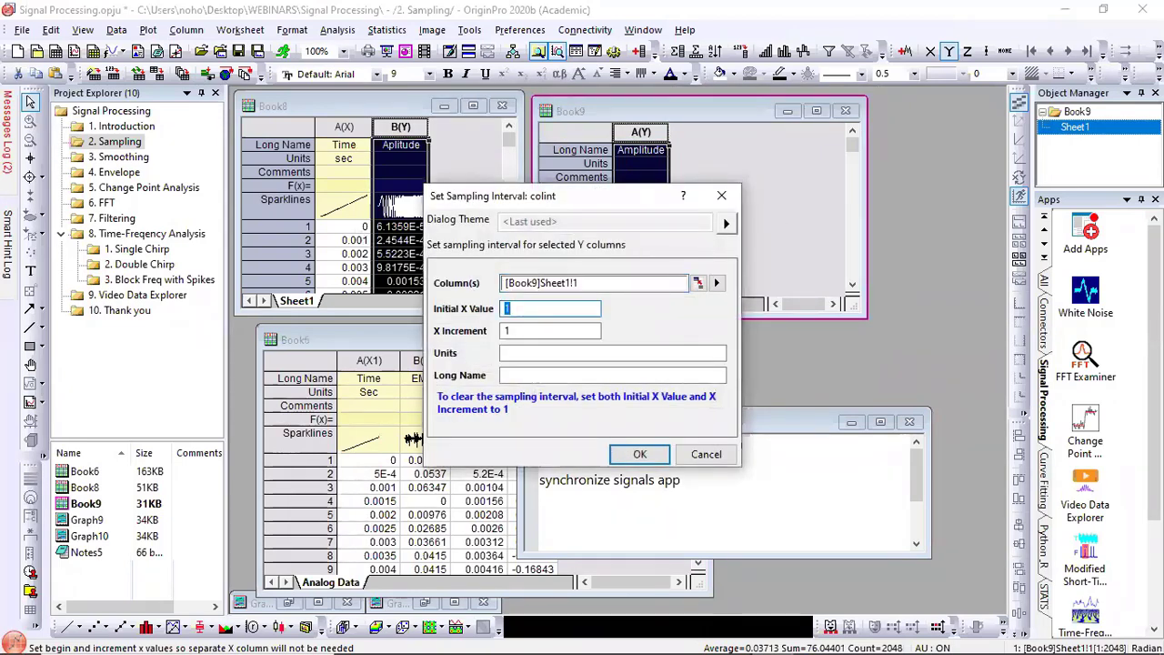
{"action": "type", "text": "0"}
{"action": "double_click", "coordinate": [522, 333]}
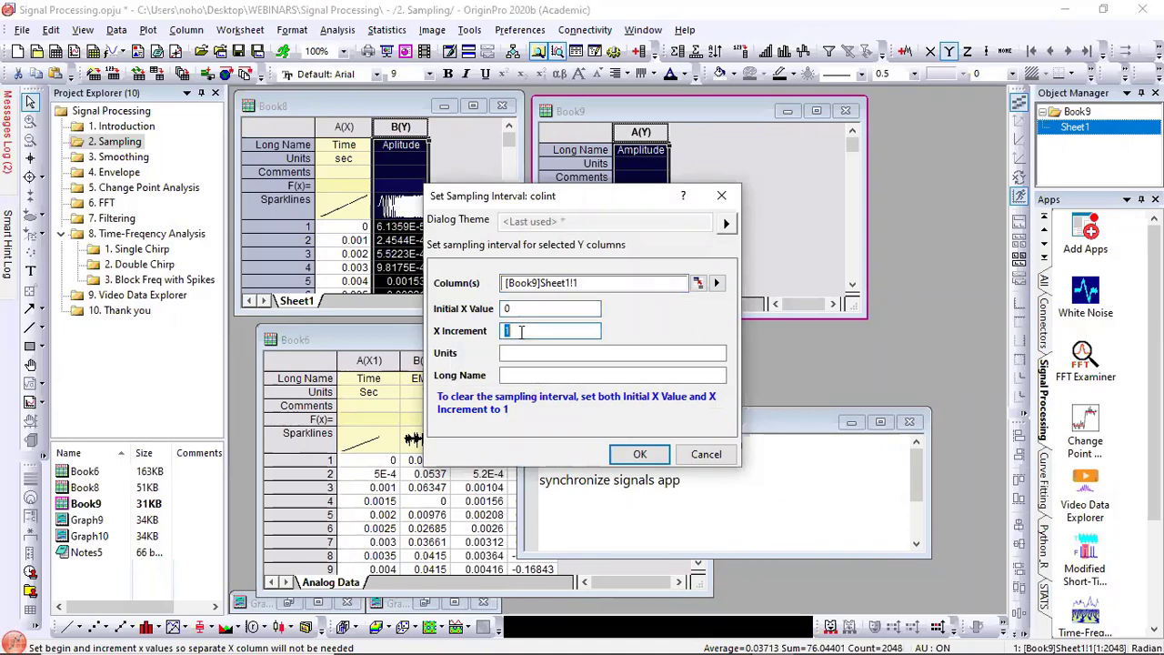
{"action": "type", "text": "0.001"}
{"action": "left_click", "coordinate": [641, 455]}
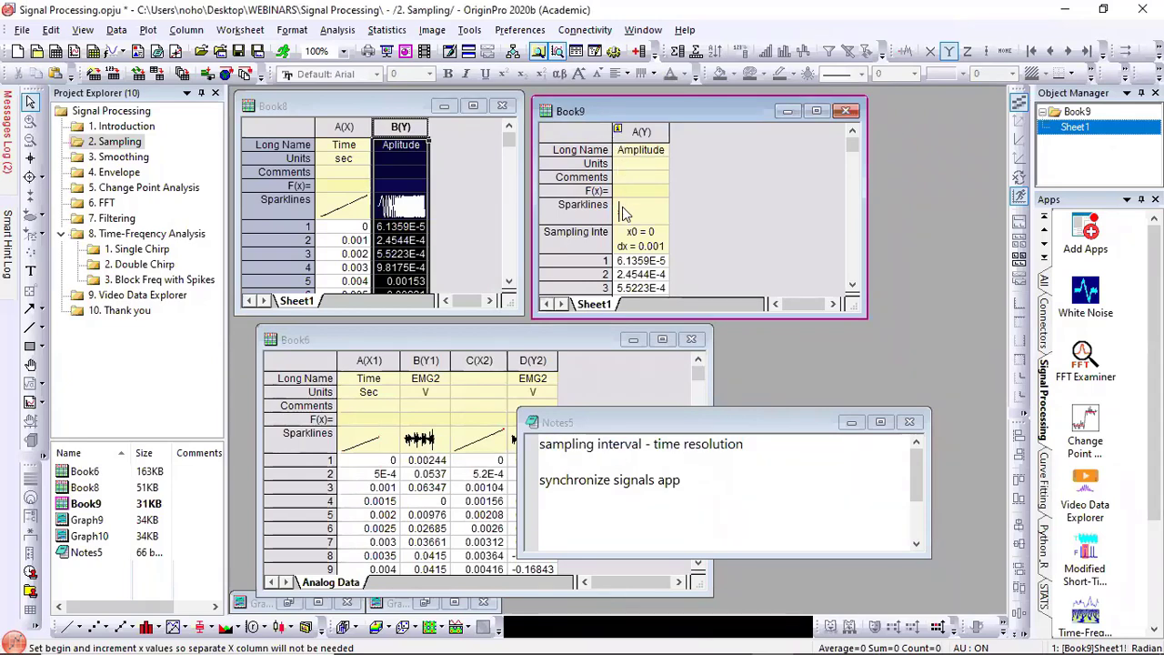
{"action": "left_click", "coordinate": [618, 133]}
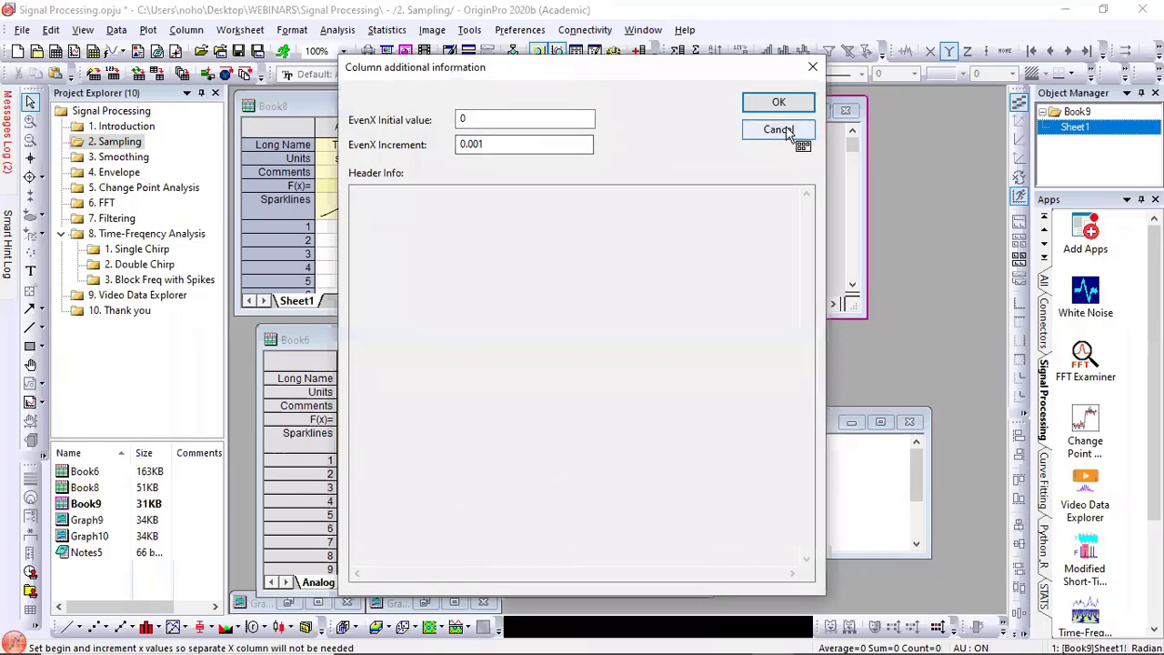
{"action": "left_click", "coordinate": [780, 133]}
Step: Plot Book9's Amplitude column again as a line graph using its sampling interval
{"action": "left_click", "coordinate": [652, 130]}
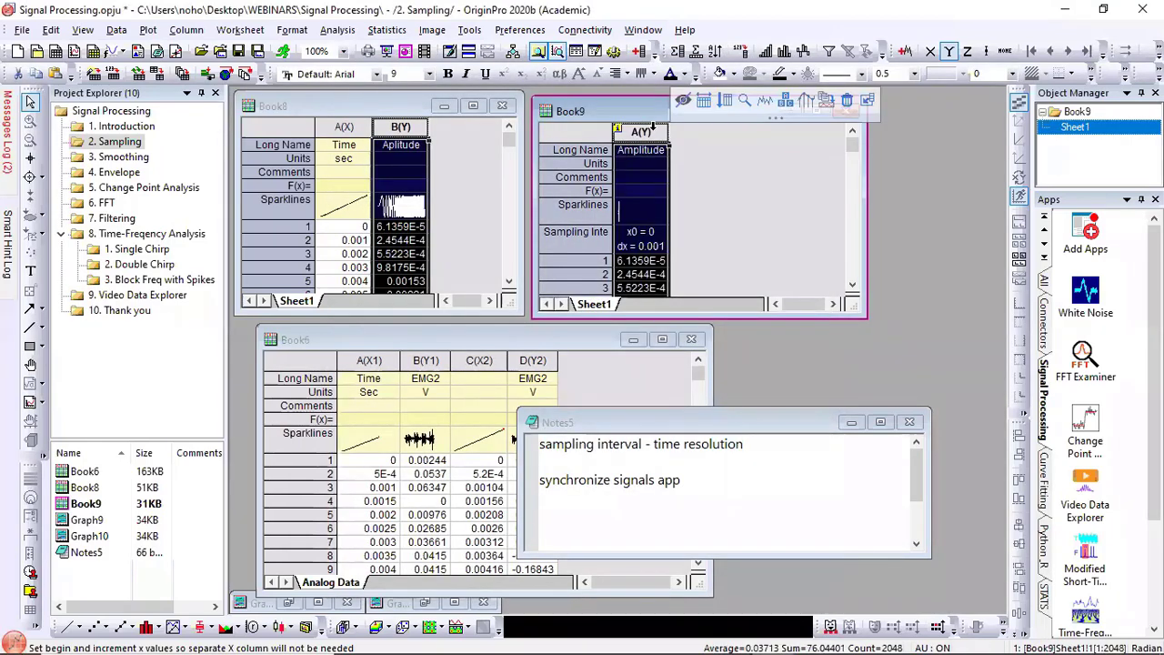
{"action": "left_click", "coordinate": [148, 30]}
{"action": "left_click", "coordinate": [314, 82]}
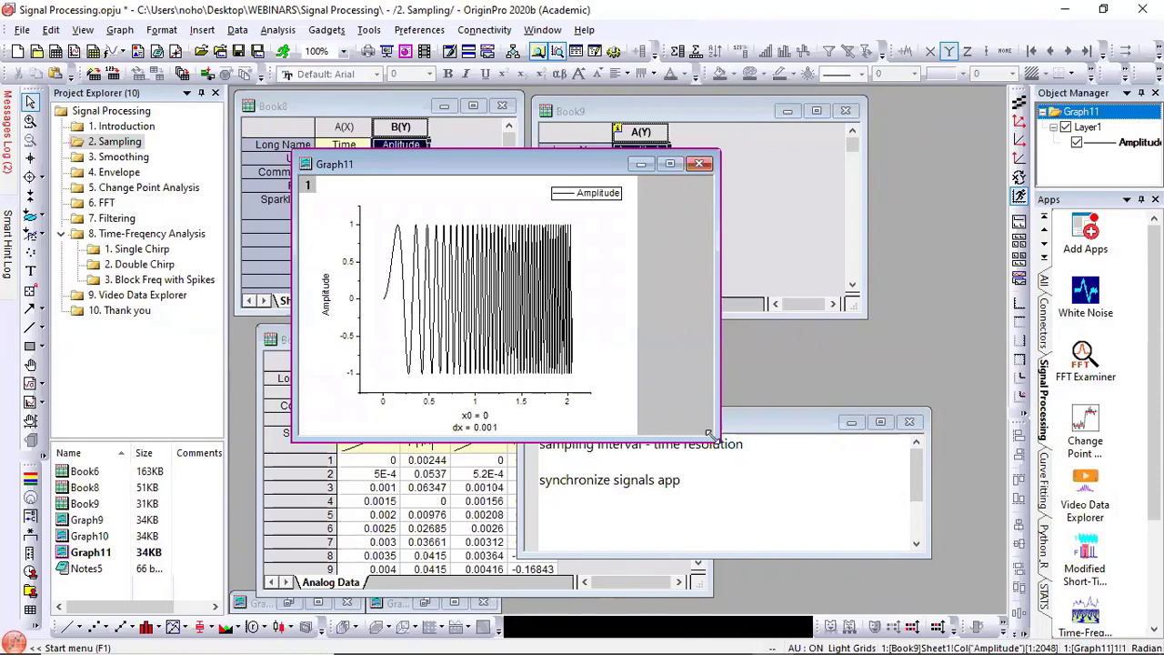
Step: Enlarge the new Amplitude graph window, turn on anti-aliasing, and minimize the graph after viewing its X axis
{"action": "left_click_drag", "start_coordinate": [710, 434], "coordinate": [920, 508]}
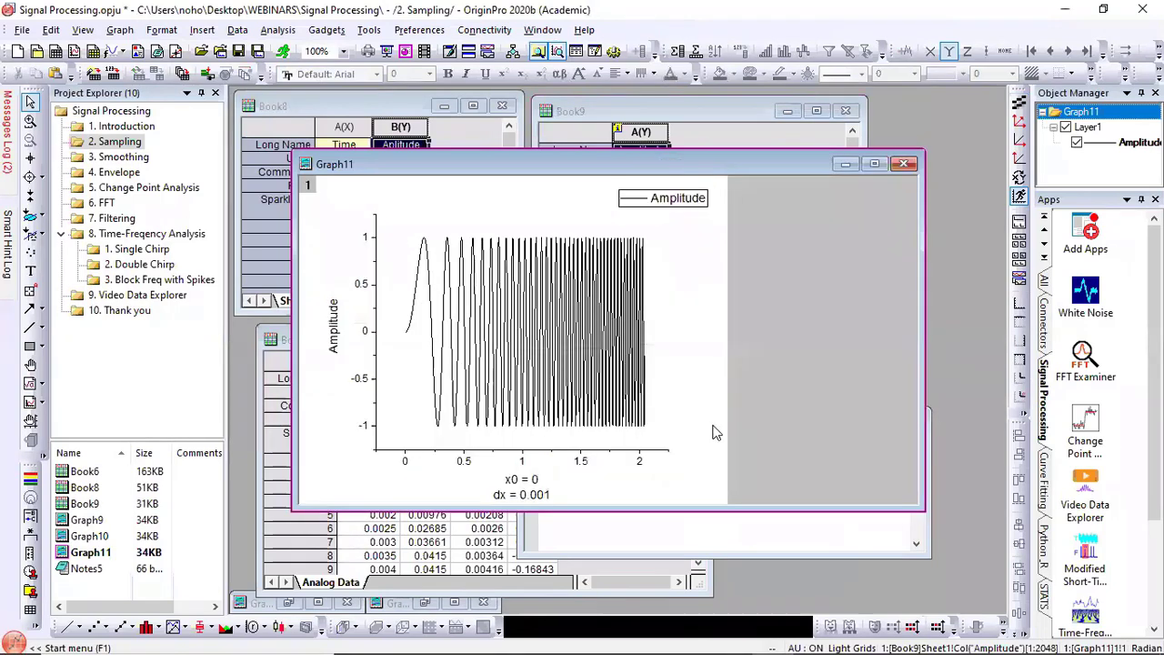
{"action": "left_click", "coordinate": [1019, 103]}
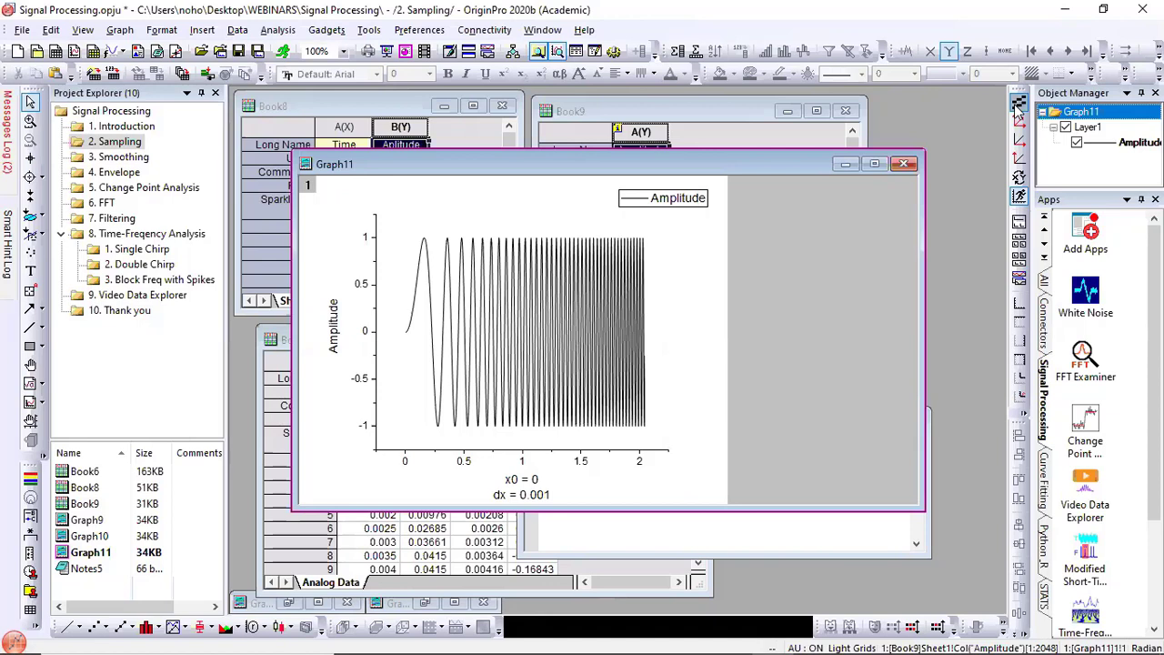
{"action": "left_click", "coordinate": [846, 164]}
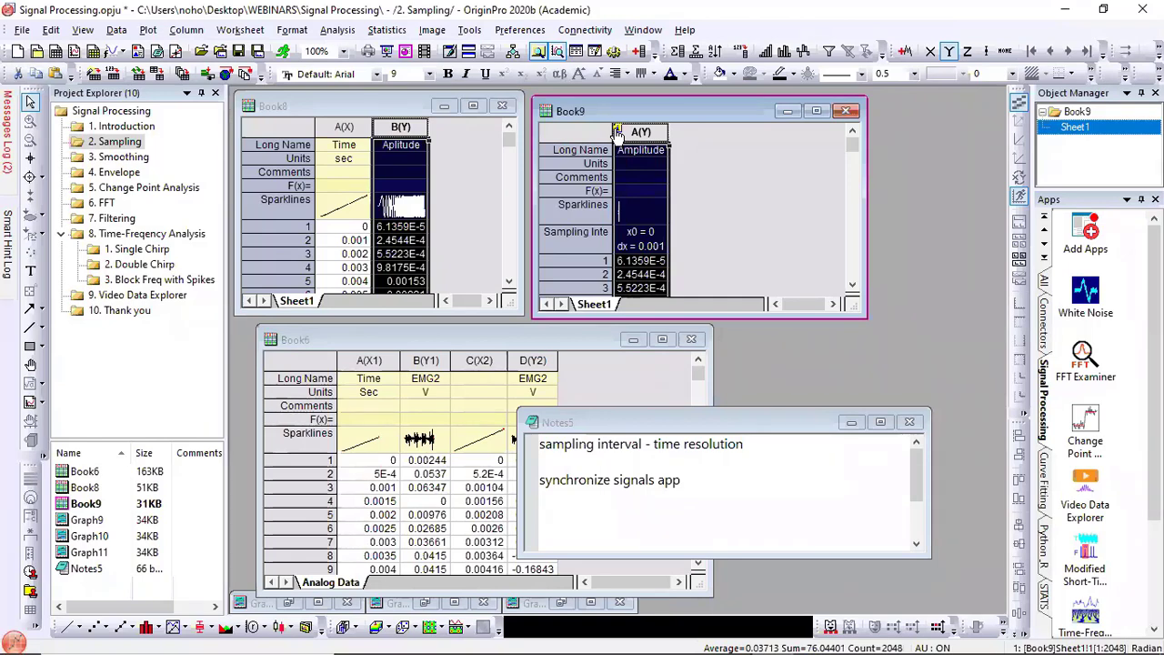
Step: Clear the column selection in Book9, bring the Book6 EMG workbook to the front, and widen its window
{"action": "left_click", "coordinate": [719, 228]}
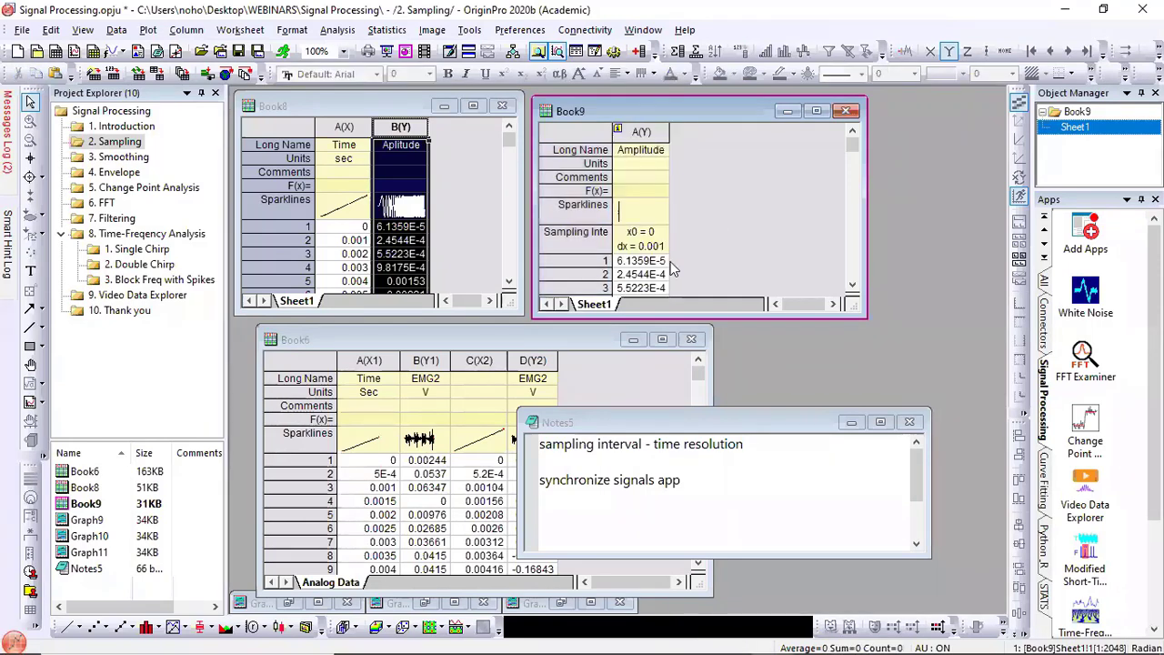
{"action": "left_click", "coordinate": [548, 333]}
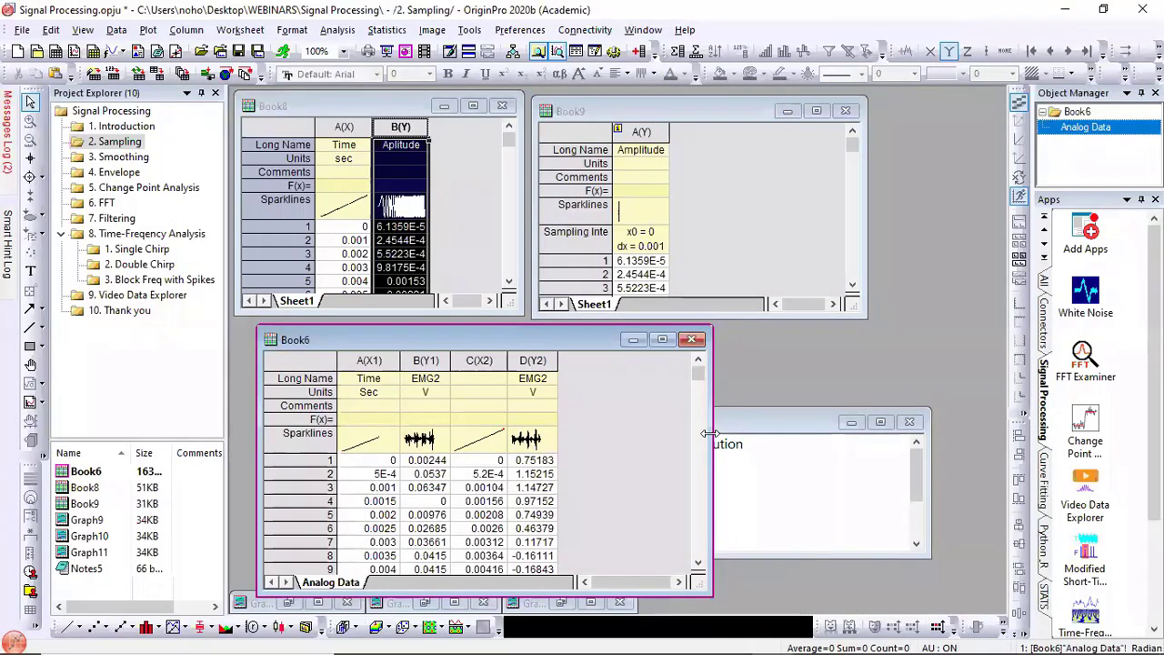
{"action": "left_click_drag", "start_coordinate": [710, 433], "coordinate": [889, 432]}
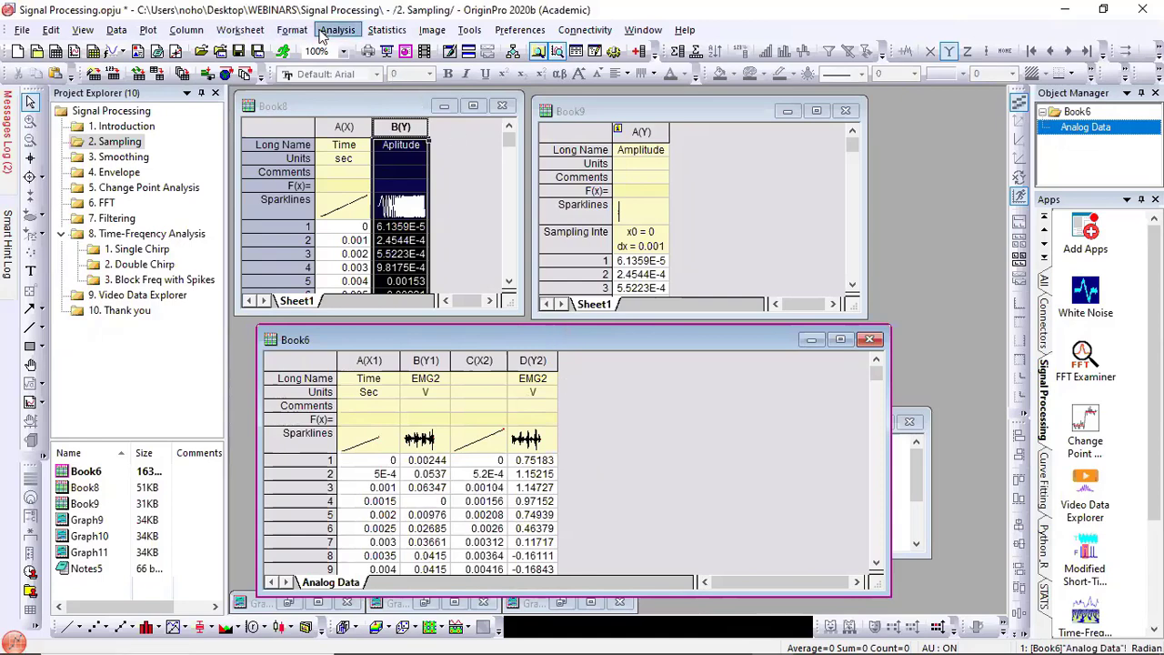
{"action": "left_click", "coordinate": [324, 33]}
{"action": "mouse_move", "coordinate": [347, 51]}
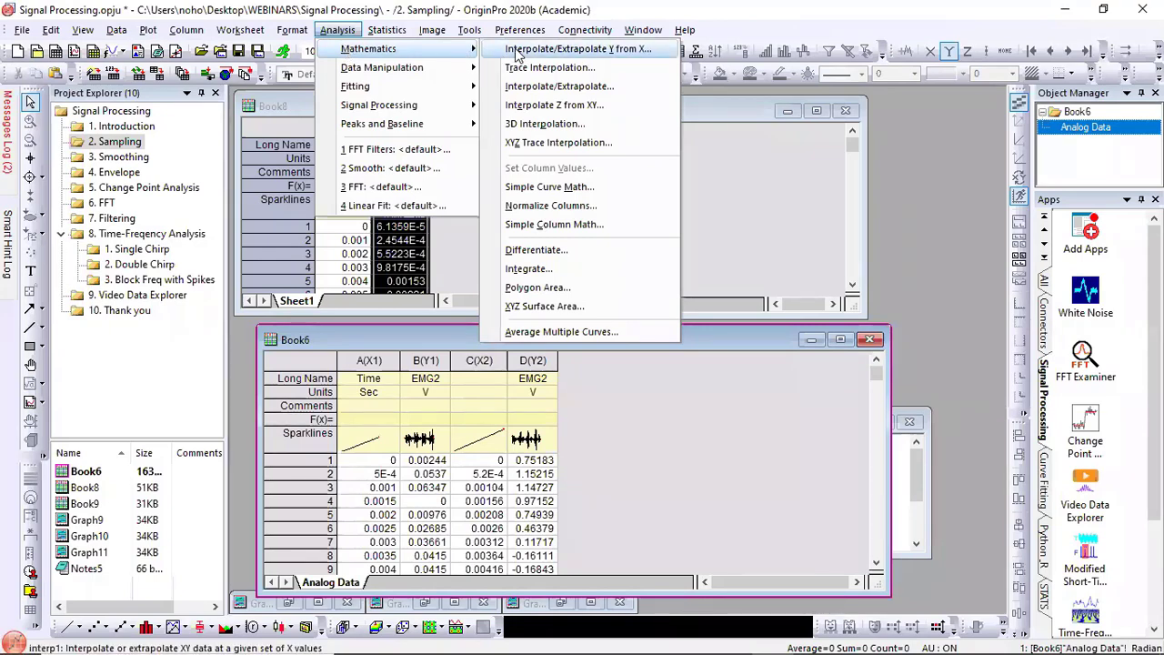
{"action": "left_click", "coordinate": [714, 453]}
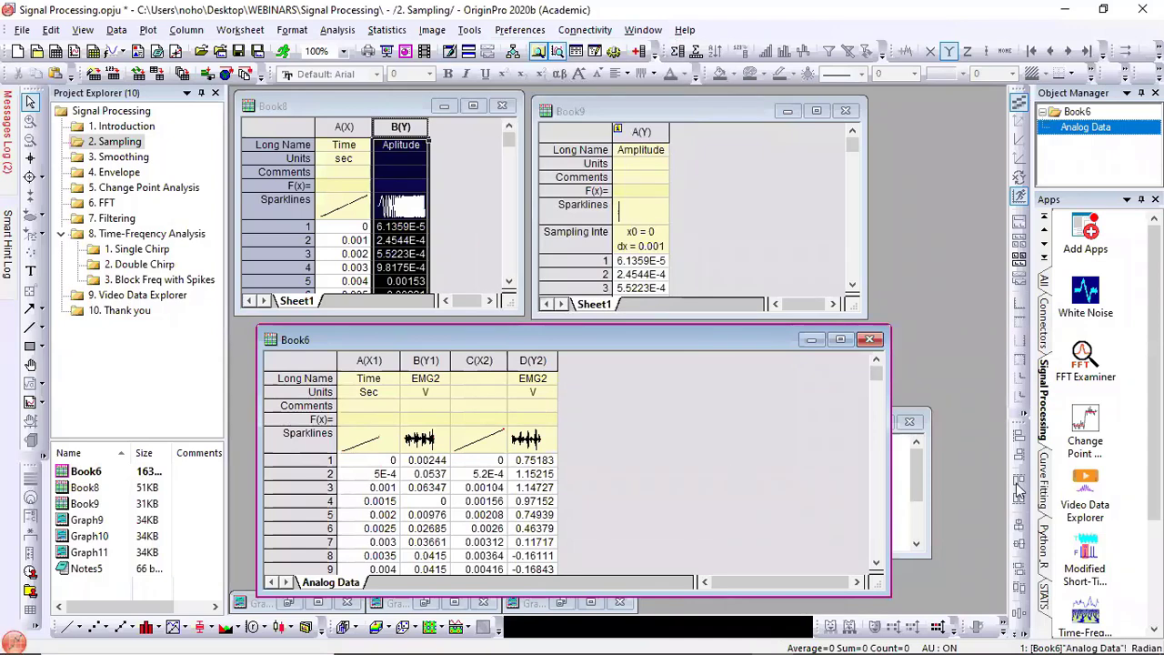
Step: Find the Synchronize Signals app among all installed apps and review the tab views it can be assigned to
{"action": "scroll", "coordinate": [1100, 418], "scroll_direction": "down", "scroll_amount": 3}
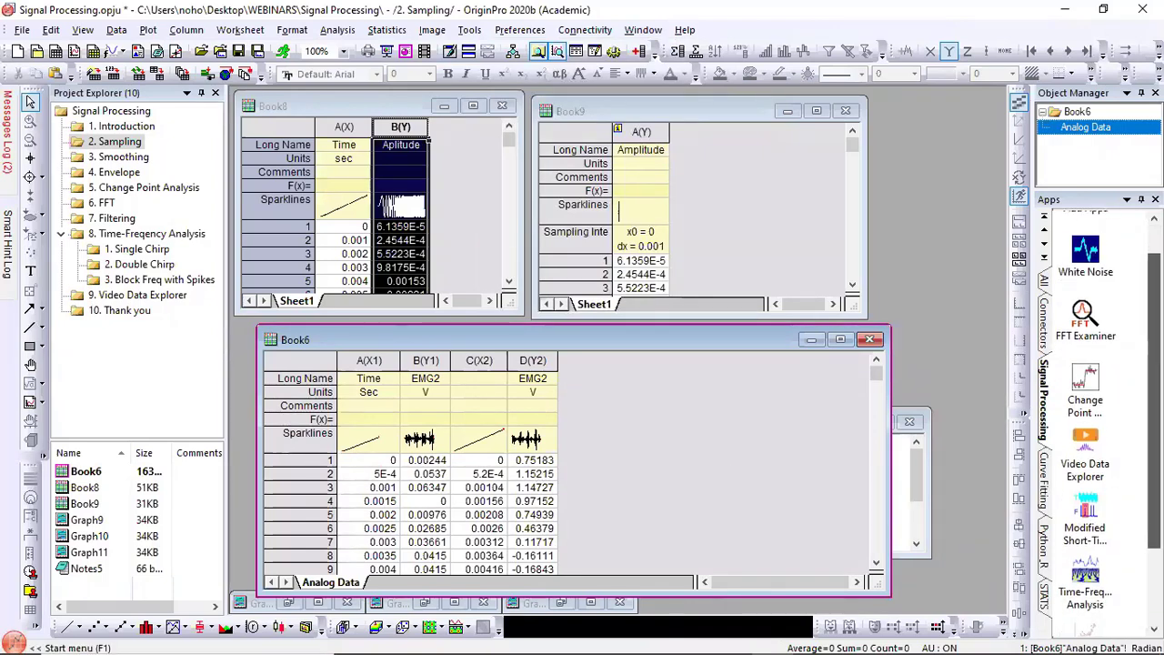
{"action": "scroll", "coordinate": [1092, 418], "scroll_direction": "up", "scroll_amount": 3}
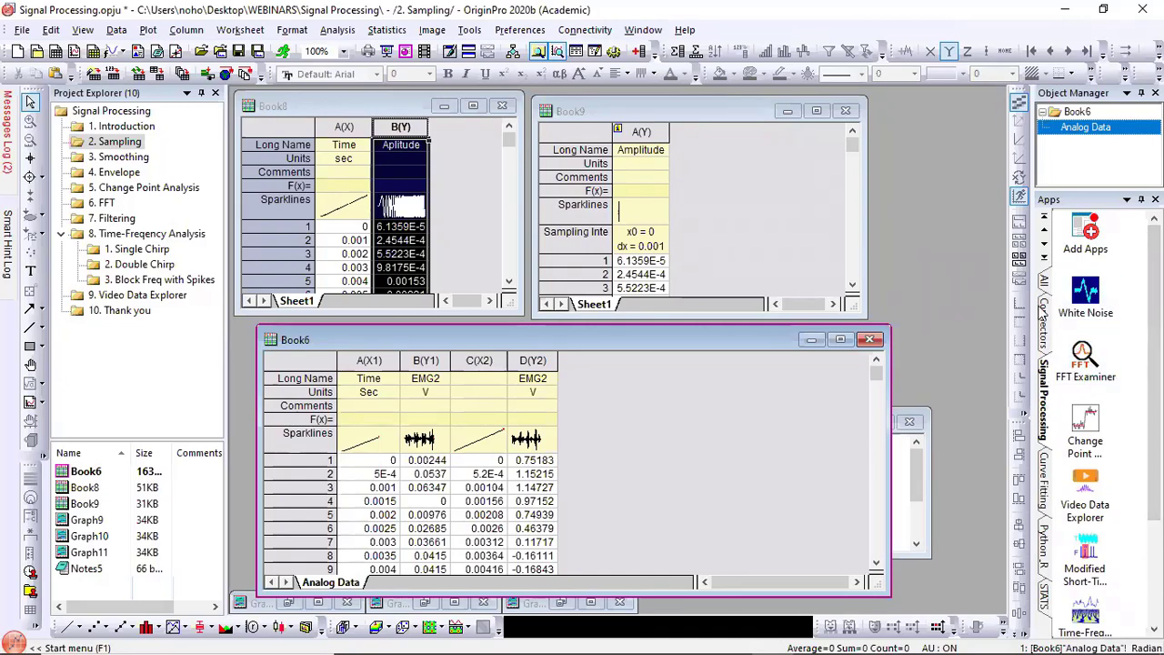
{"action": "left_click", "coordinate": [1046, 284]}
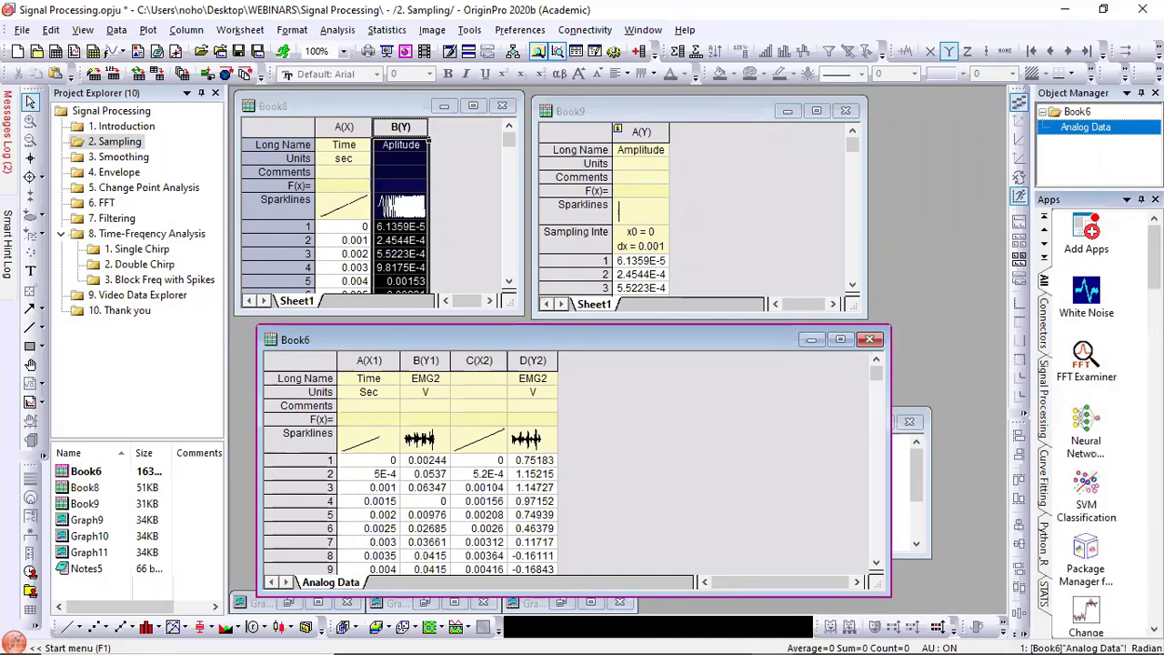
{"action": "scroll", "coordinate": [1133, 364], "scroll_direction": "down", "scroll_amount": 5}
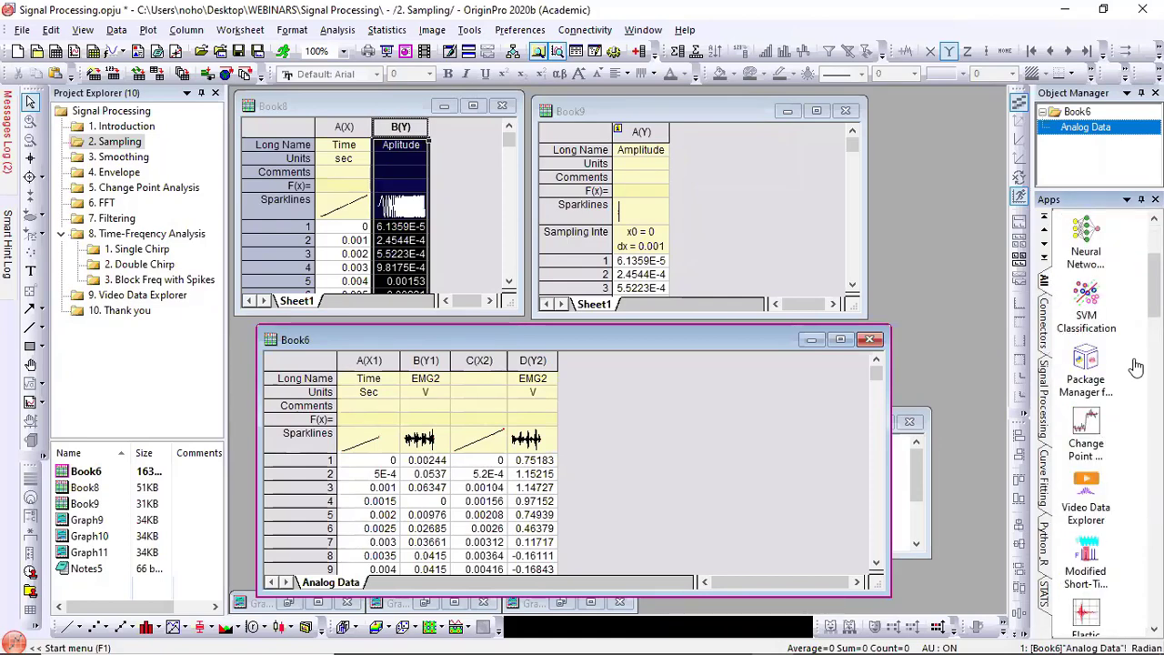
{"action": "scroll", "coordinate": [1136, 366], "scroll_direction": "down", "scroll_amount": 3}
{"action": "scroll", "coordinate": [1136, 366], "scroll_direction": "down", "scroll_amount": 6}
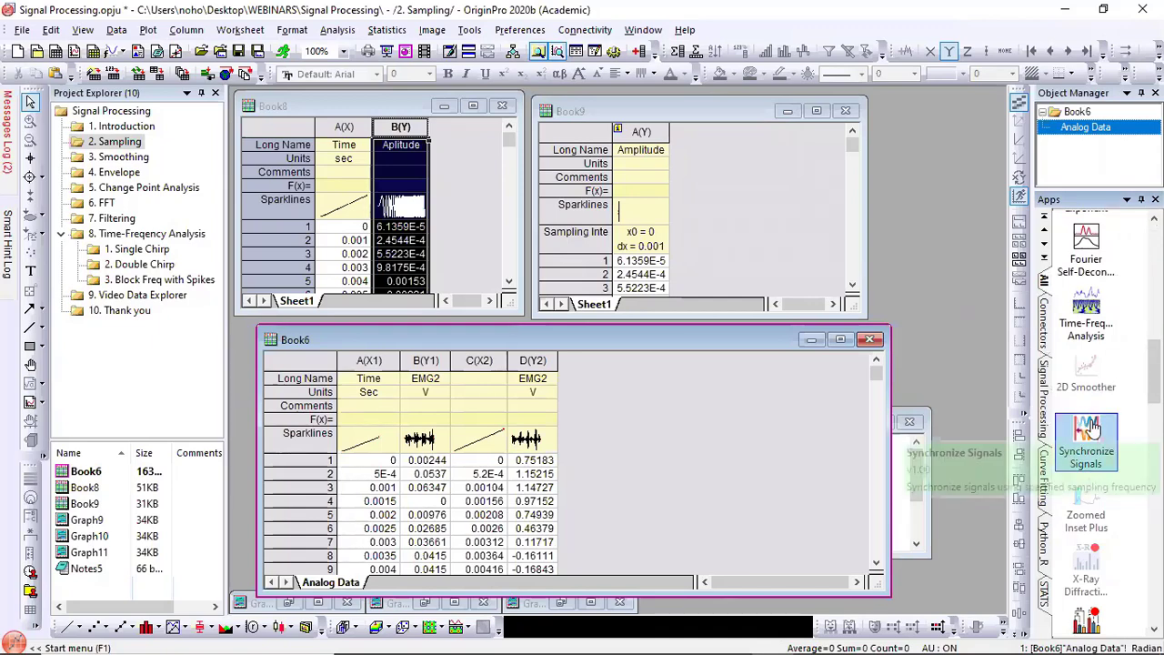
{"action": "right_click", "coordinate": [1071, 532]}
{"action": "mouse_move", "coordinate": [1046, 523]}
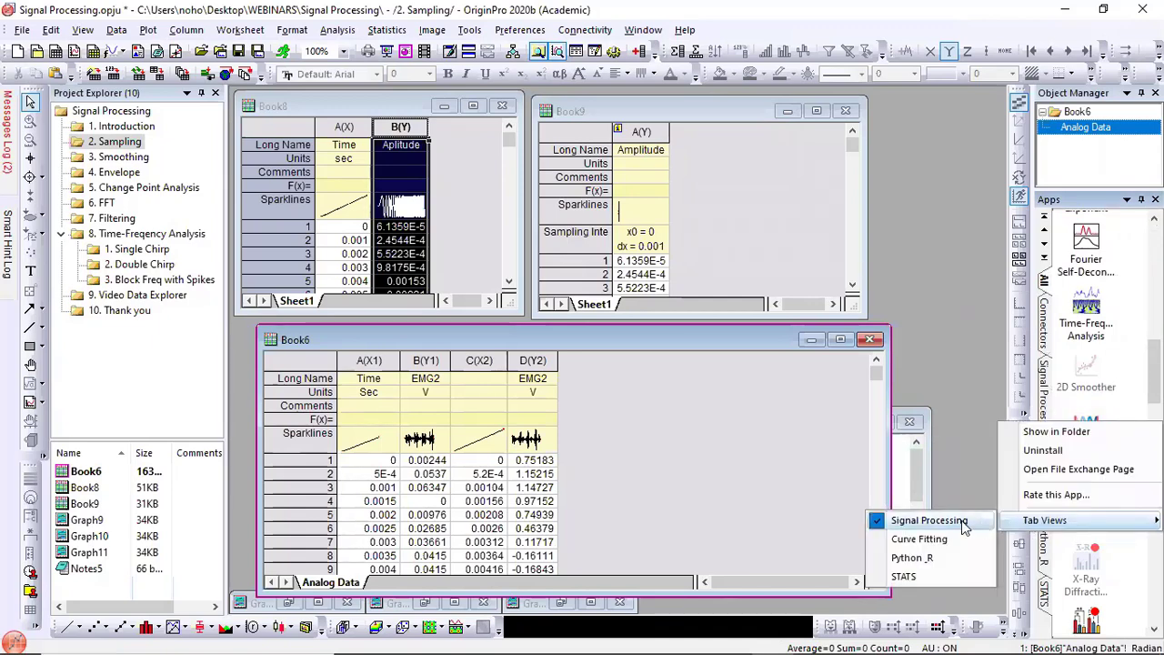
{"action": "left_click", "coordinate": [973, 375]}
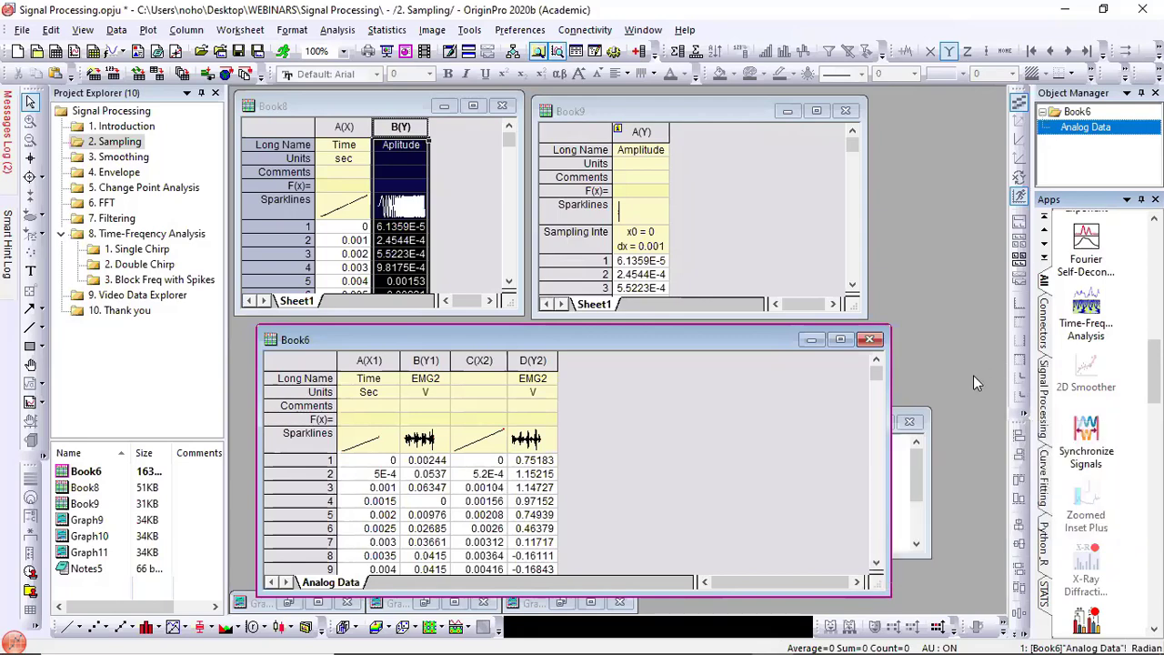
{"action": "left_click", "coordinate": [1107, 445]}
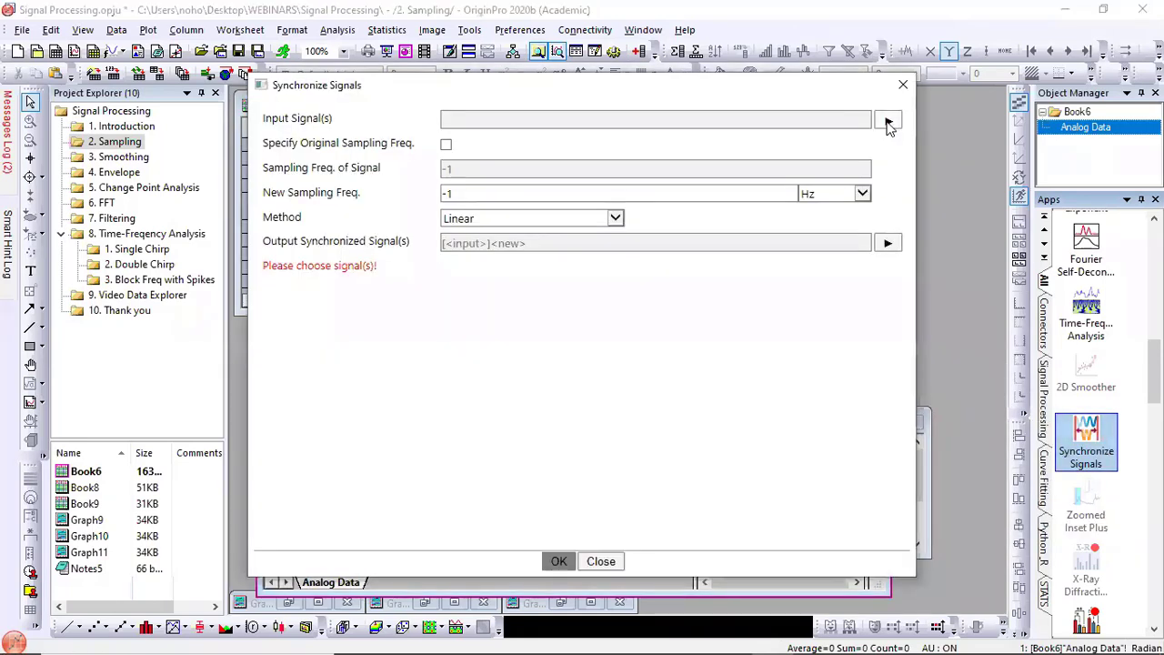
{"action": "left_click", "coordinate": [887, 120]}
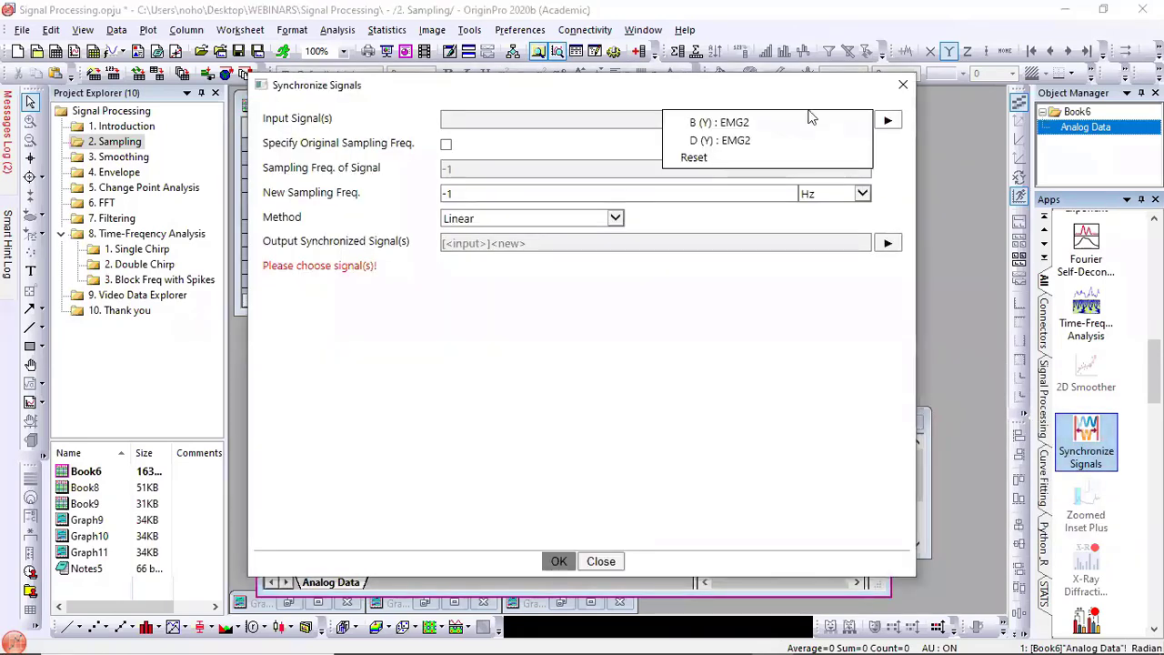
{"action": "left_click", "coordinate": [751, 122]}
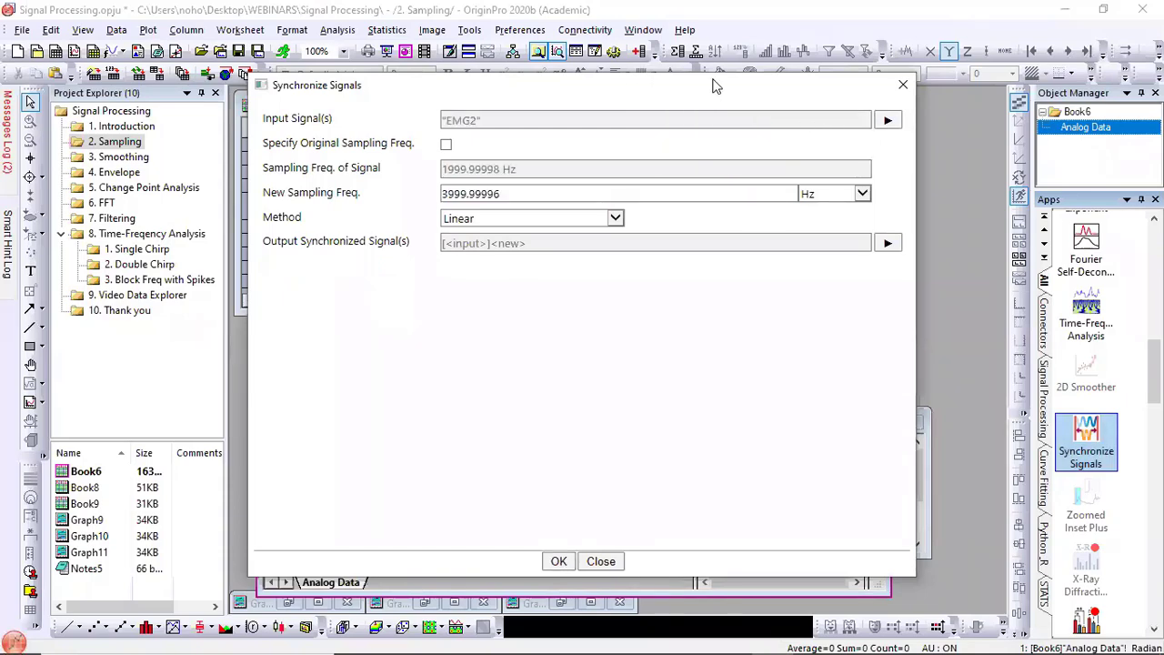
{"action": "left_click_drag", "start_coordinate": [714, 84], "coordinate": [903, 80]}
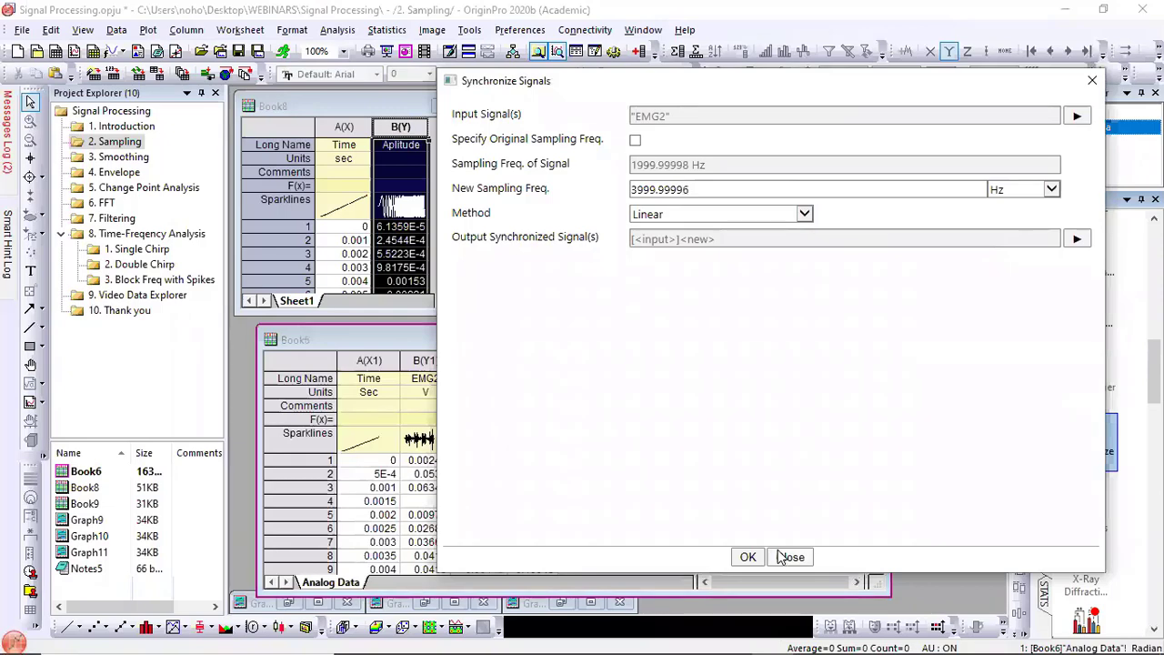
{"action": "key", "text": "Escape"}
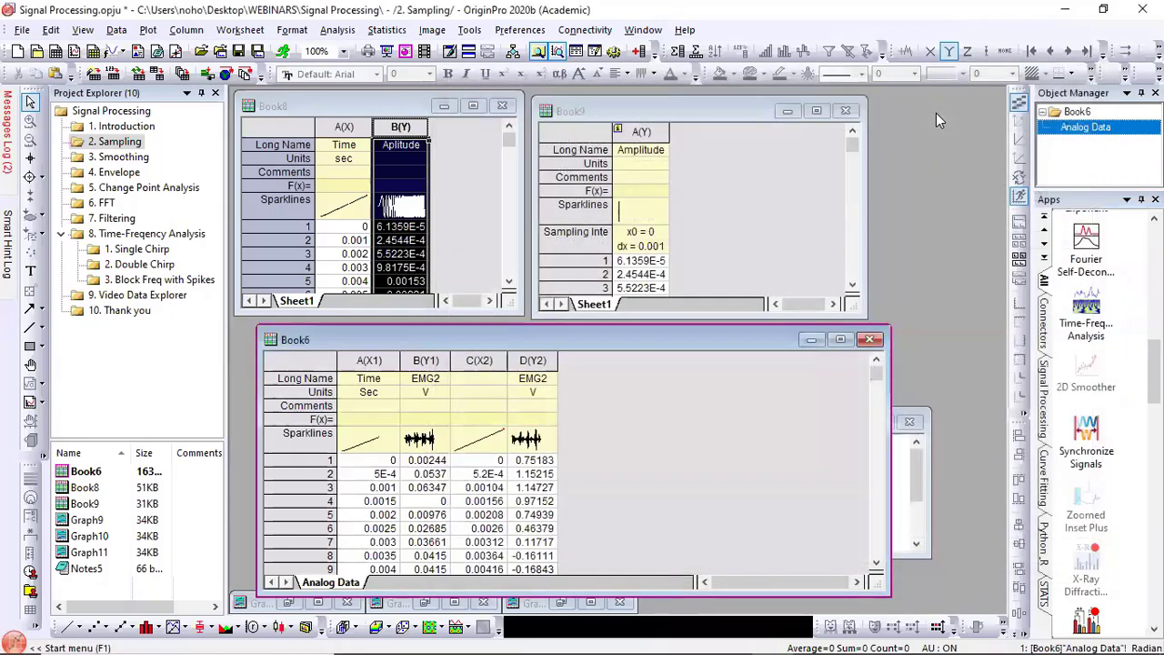
Step: Change the long name of column B in Book6 to EMG1
{"action": "double_click", "coordinate": [442, 379]}
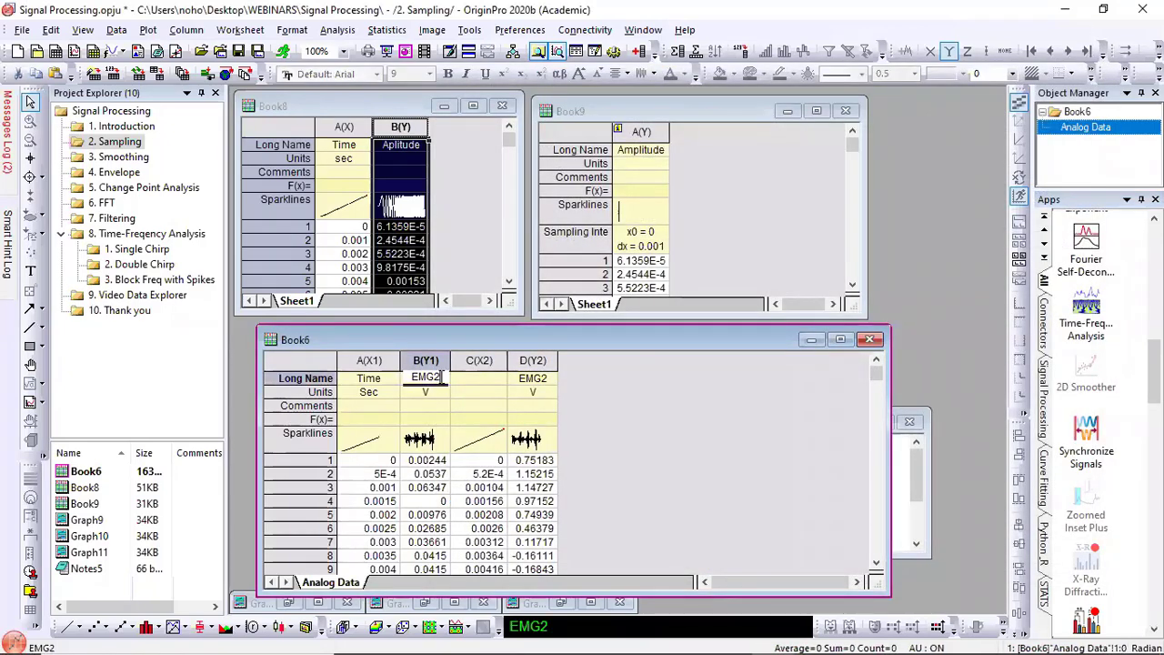
{"action": "key", "text": "BackSpace"}
{"action": "type", "text": "1"}
{"action": "left_click", "coordinate": [664, 364]}
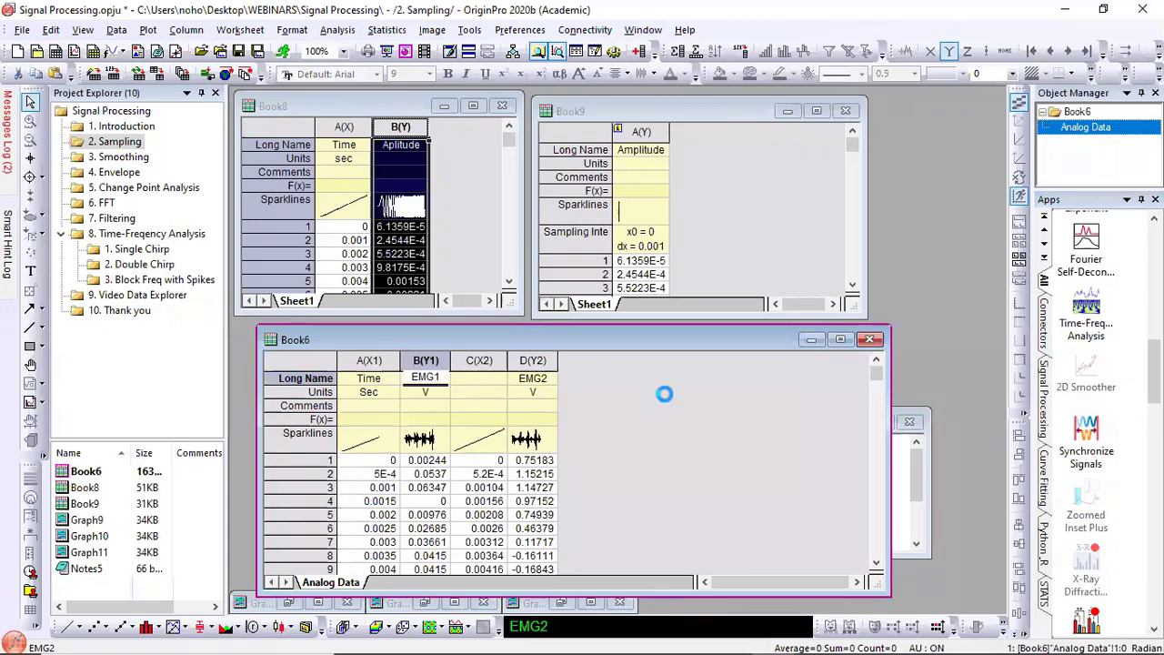
Step: Start the Synchronize Signals app and choose both EMG1 and EMG2 as its input signals
{"action": "left_click", "coordinate": [1095, 444]}
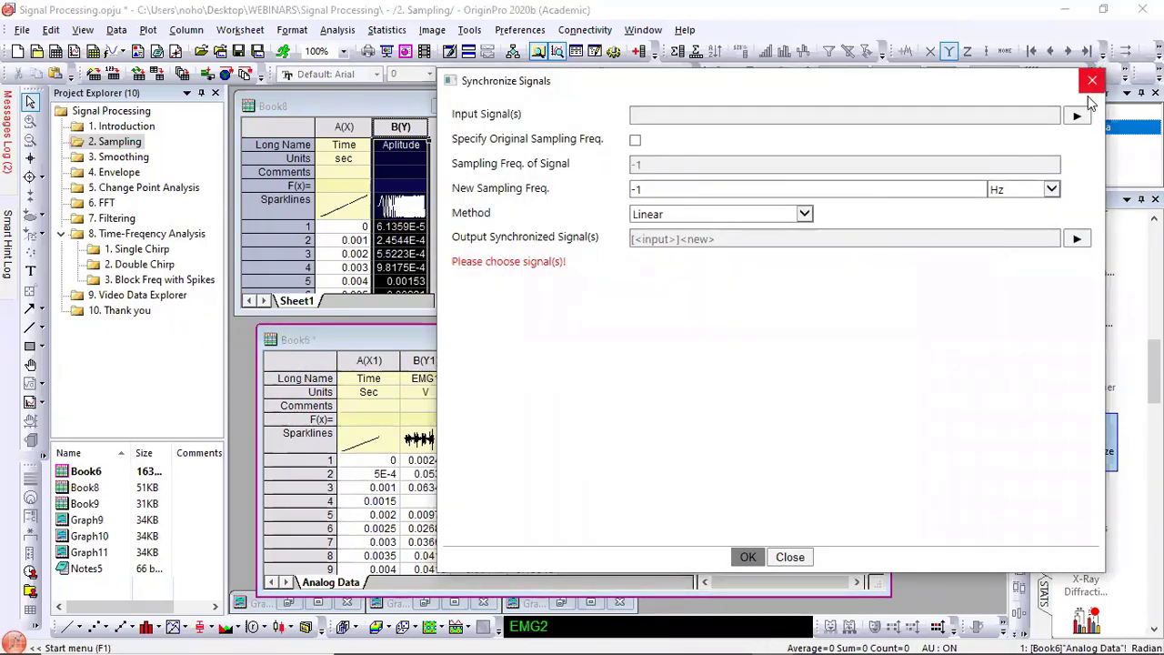
{"action": "left_click", "coordinate": [949, 121]}
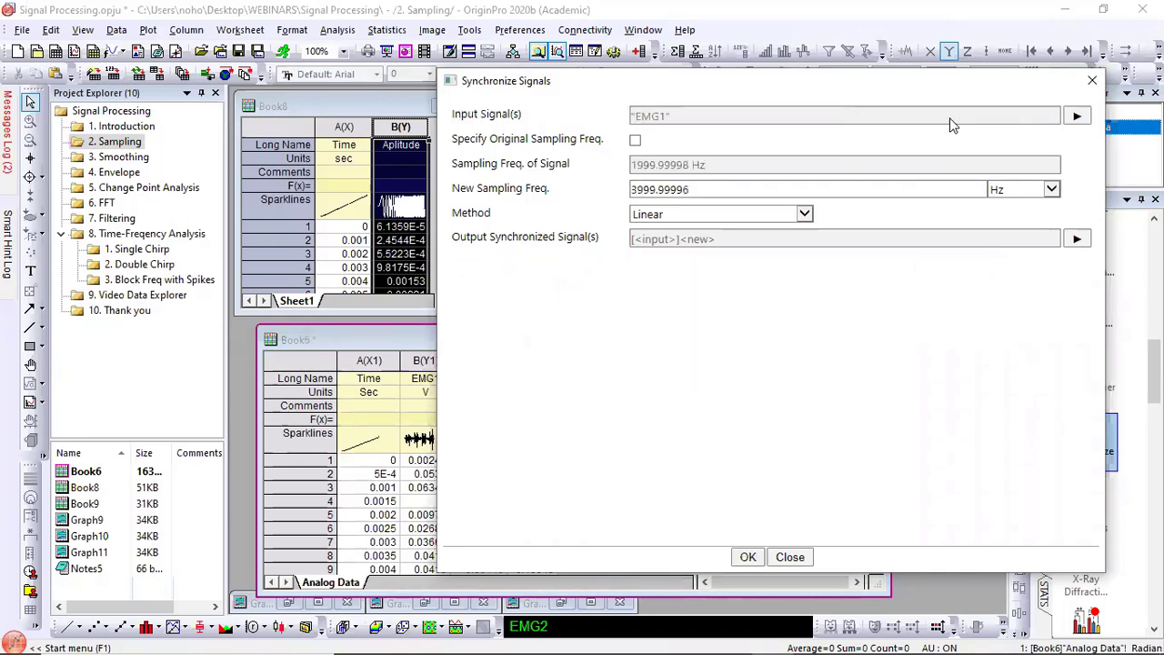
{"action": "left_click", "coordinate": [1074, 118]}
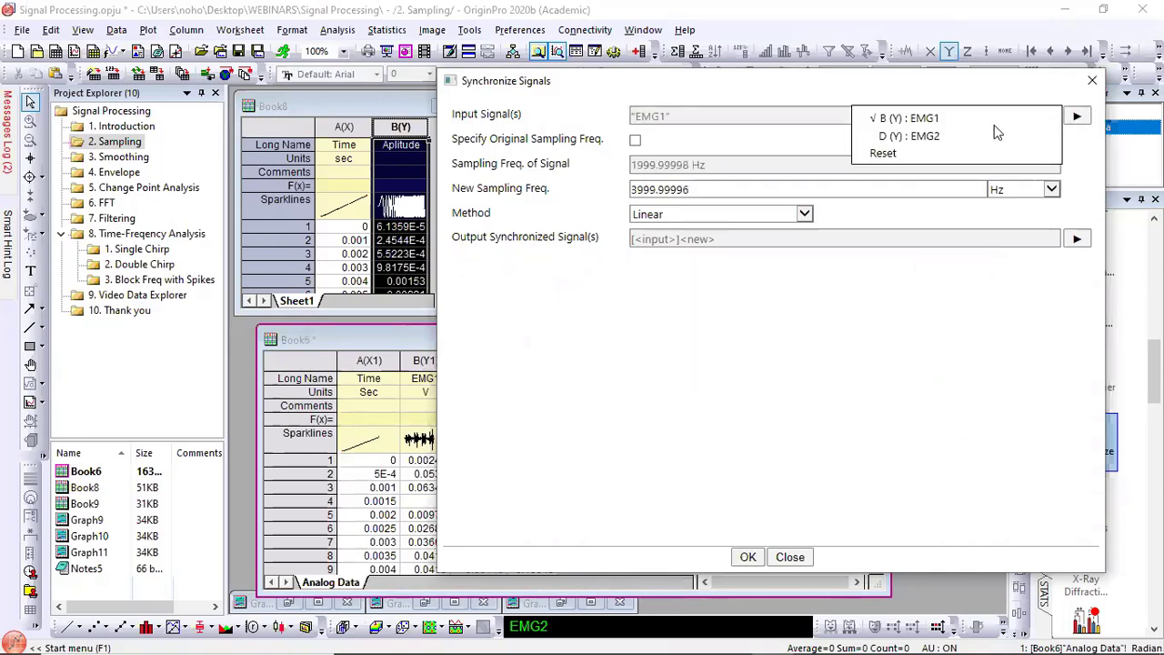
{"action": "left_click", "coordinate": [940, 138]}
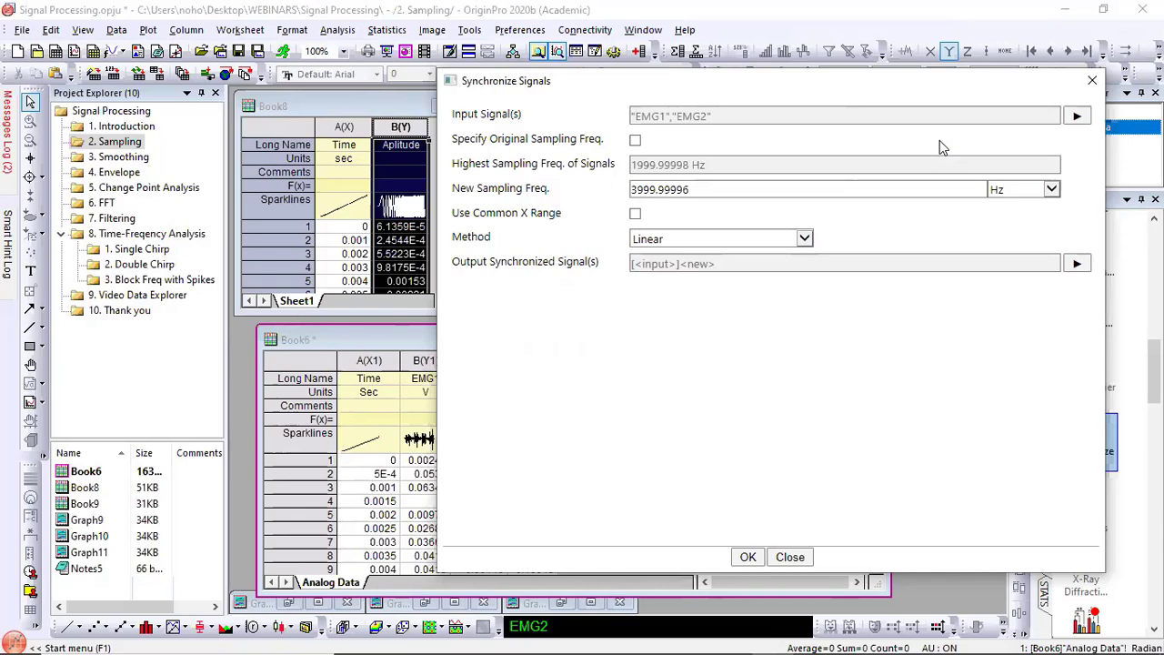
Step: Synchronize both EMG signals at a new sampling frequency of 3000 Hz with the Linear method, and enlarge Book6 to show the resulting data
{"action": "left_click_drag", "start_coordinate": [637, 80], "coordinate": [549, 80]}
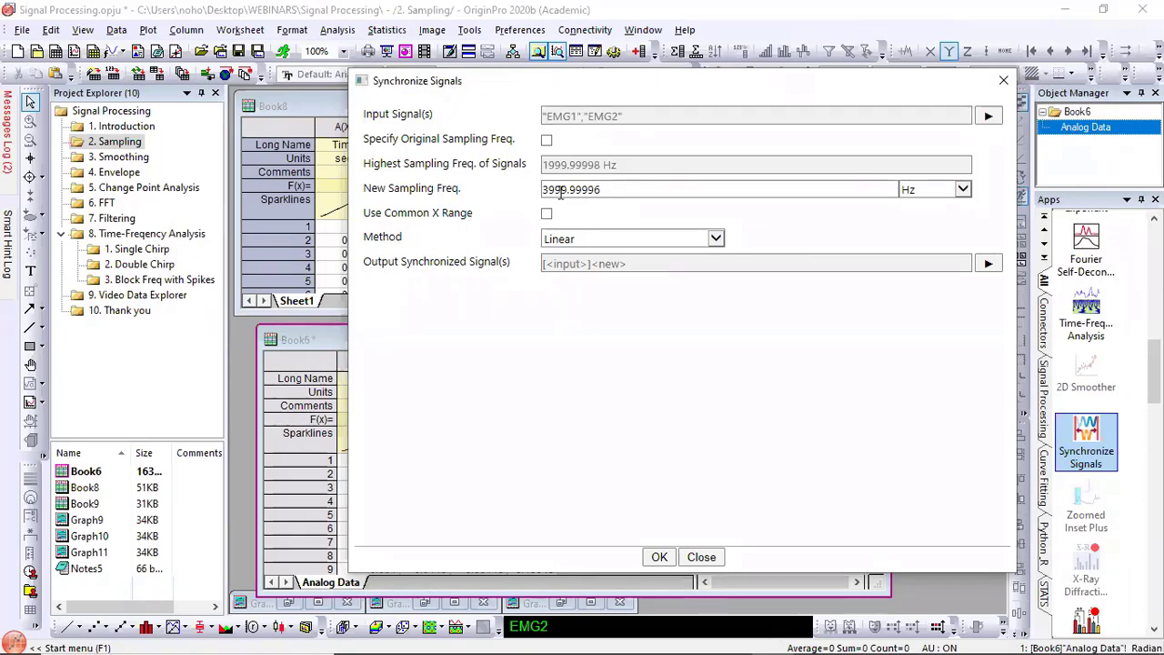
{"action": "left_click_drag", "start_coordinate": [601, 189], "coordinate": [540, 205]}
{"action": "type", "text": "3000"}
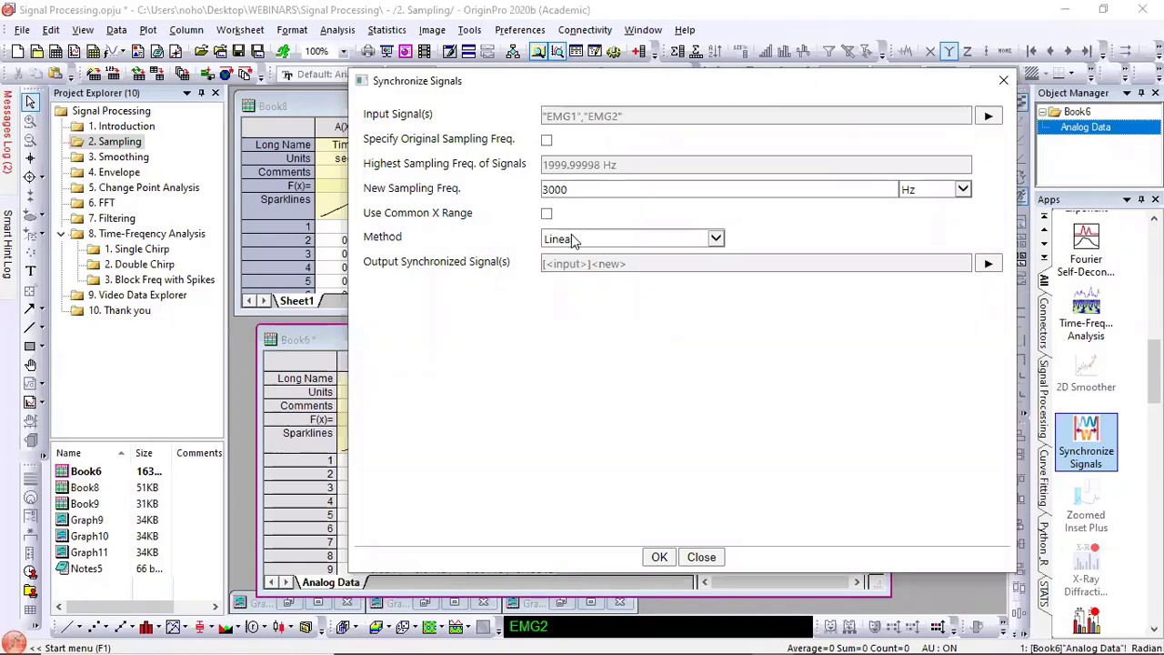
{"action": "left_click", "coordinate": [572, 234]}
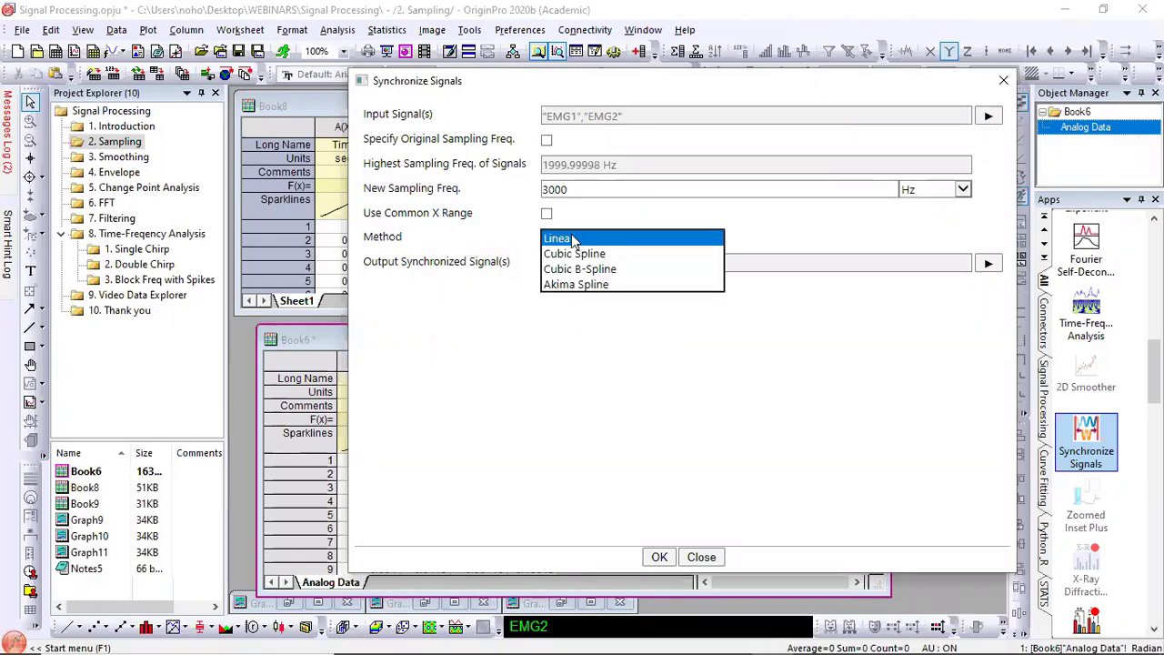
{"action": "left_click", "coordinate": [573, 239]}
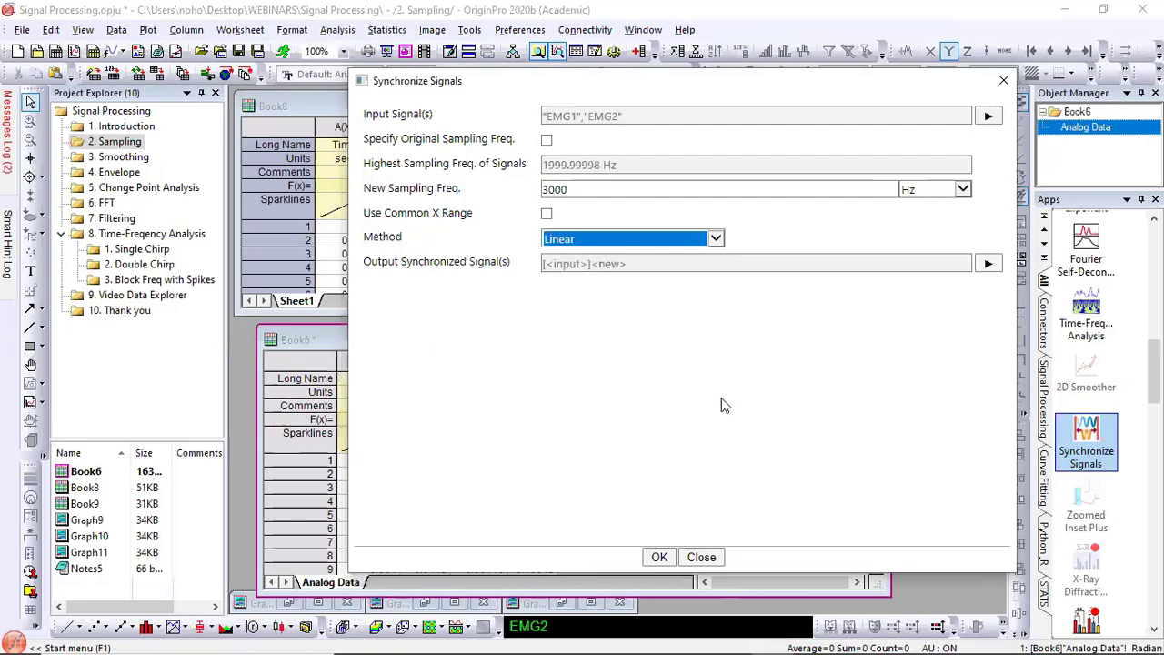
{"action": "left_click", "coordinate": [660, 557]}
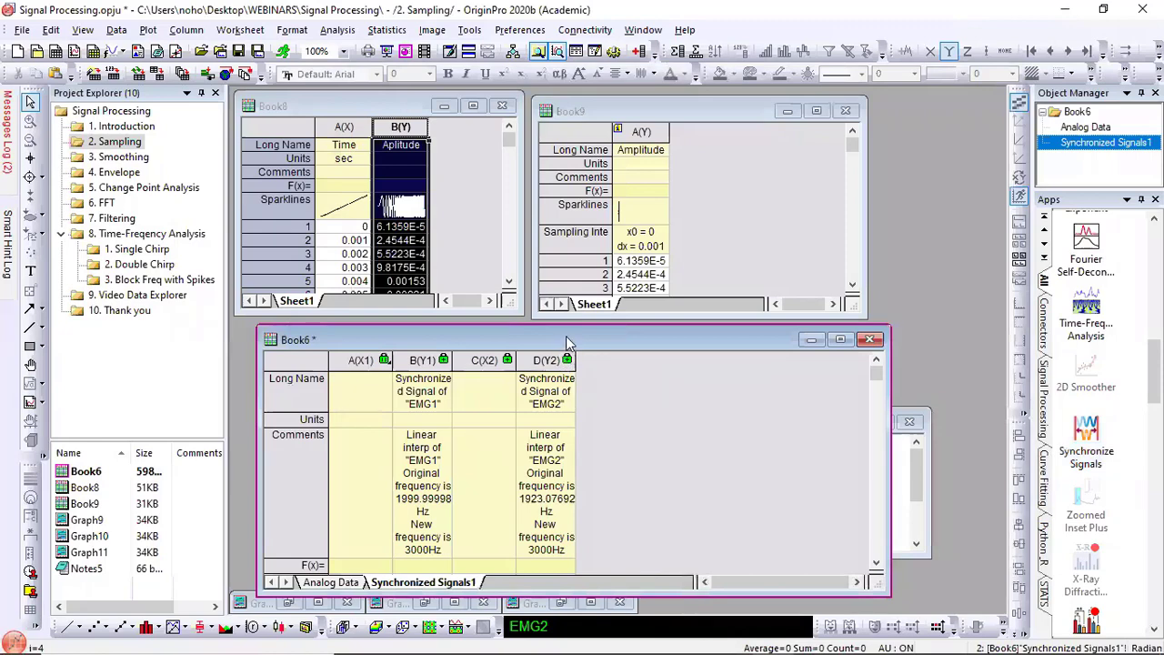
{"action": "left_click_drag", "start_coordinate": [567, 342], "coordinate": [586, 161]}
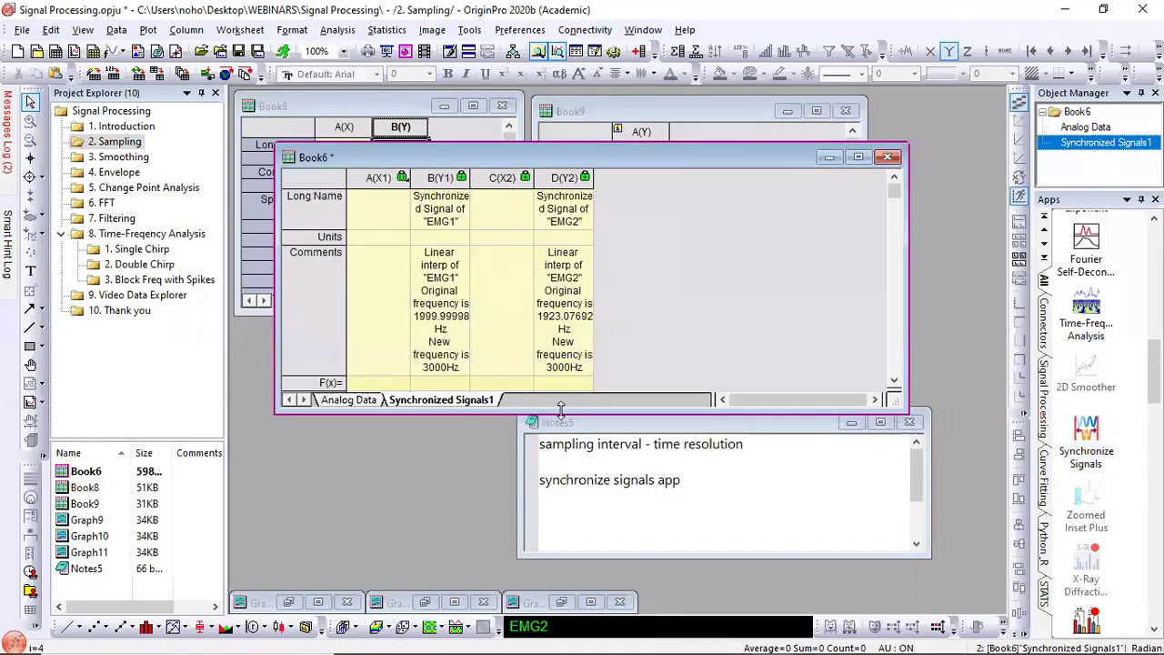
{"action": "left_click_drag", "start_coordinate": [560, 478], "coordinate": [559, 608]}
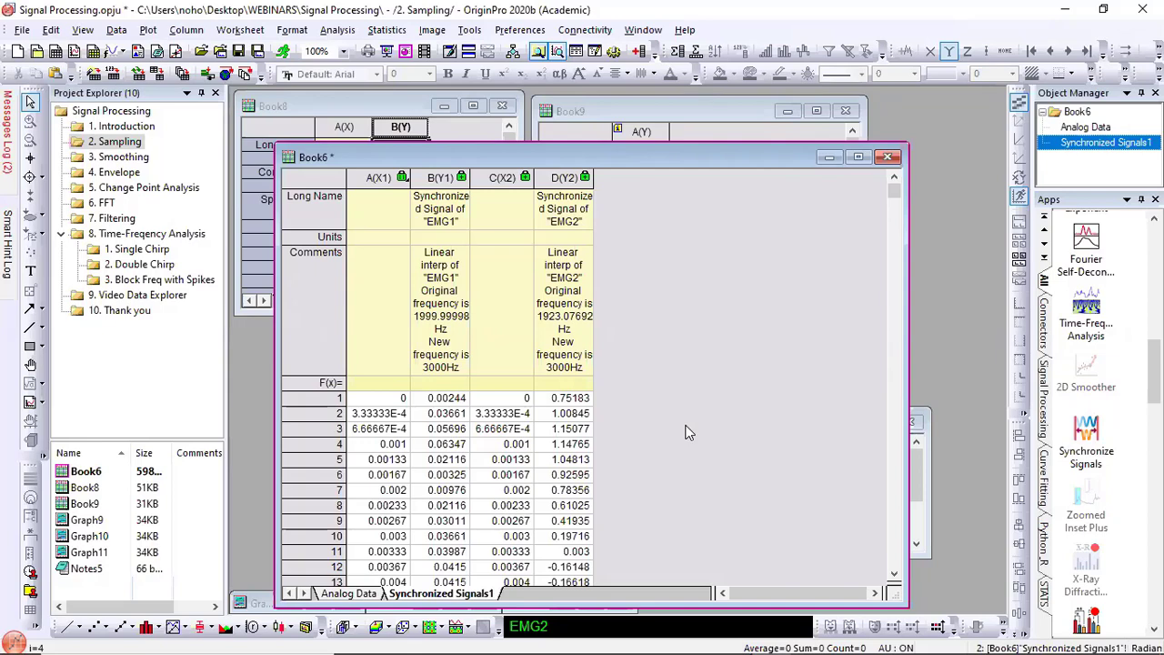
Step: Set the X increment of Book9's Amplitude column to 0.0001 and lengthen the workbook window to show more rows
{"action": "left_click", "coordinate": [665, 109]}
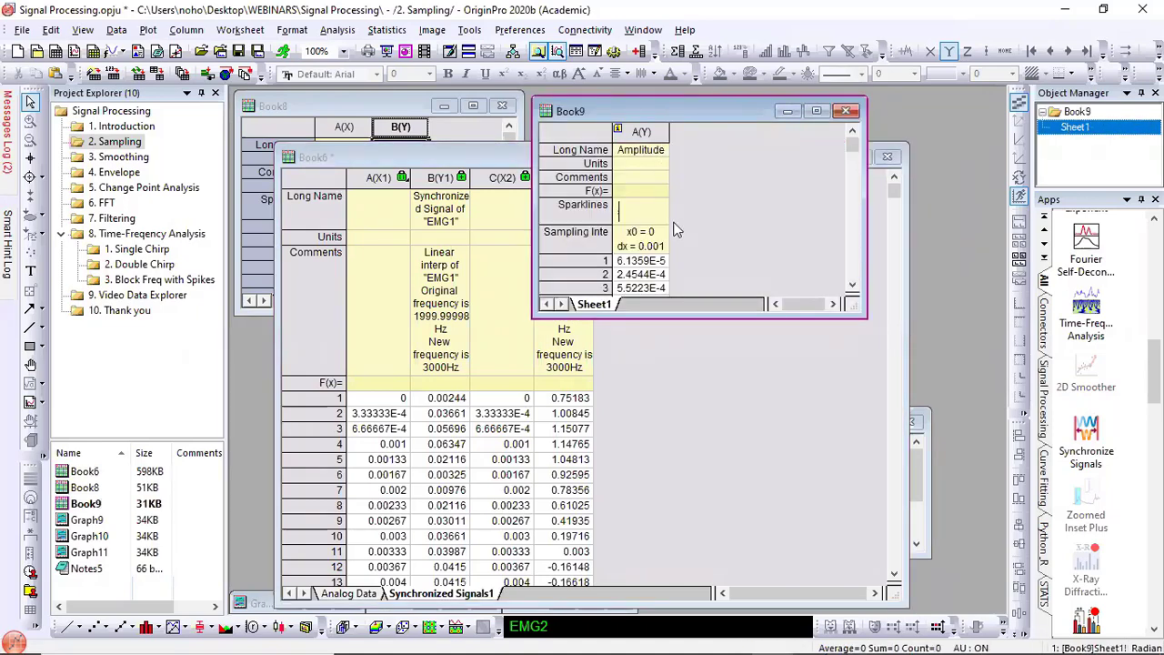
{"action": "left_click", "coordinate": [619, 132]}
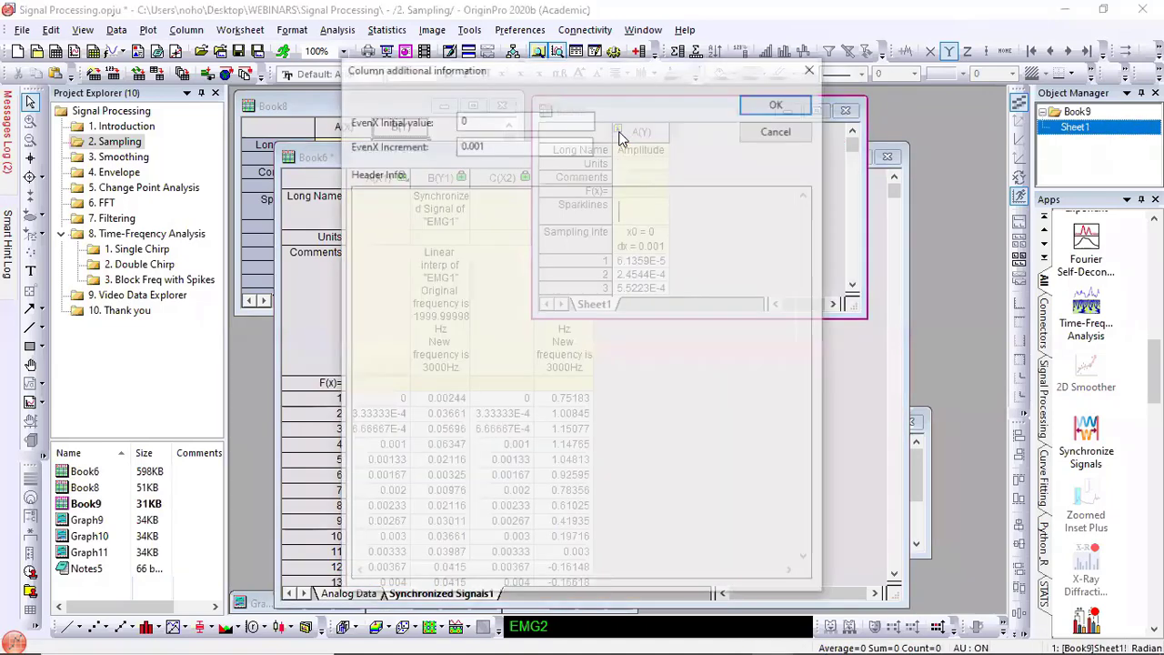
{"action": "double_click", "coordinate": [469, 143]}
{"action": "type", "text": "0.00"}
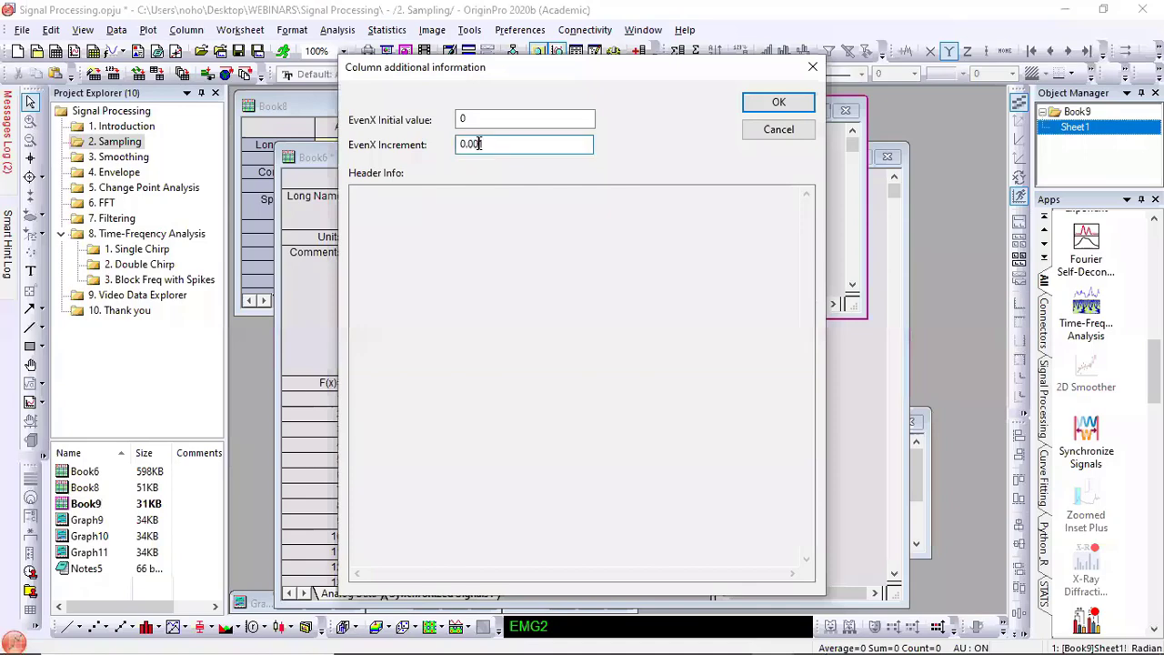
{"action": "type", "text": "01"}
{"action": "left_click", "coordinate": [778, 102]}
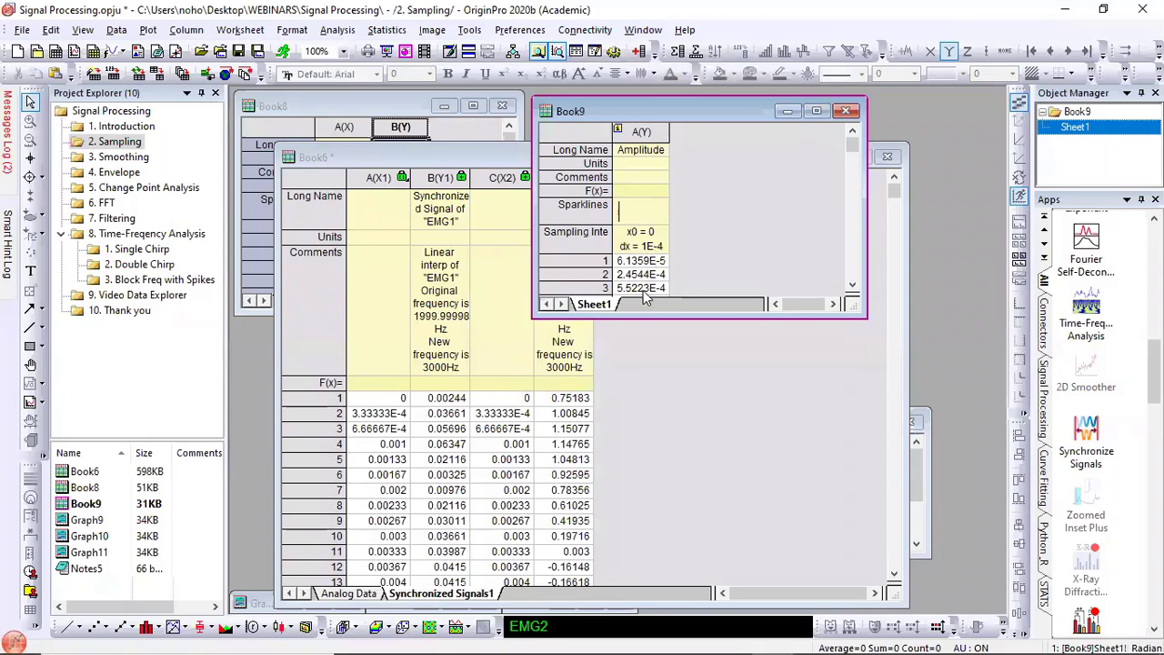
{"action": "left_click_drag", "start_coordinate": [644, 309], "coordinate": [646, 481]}
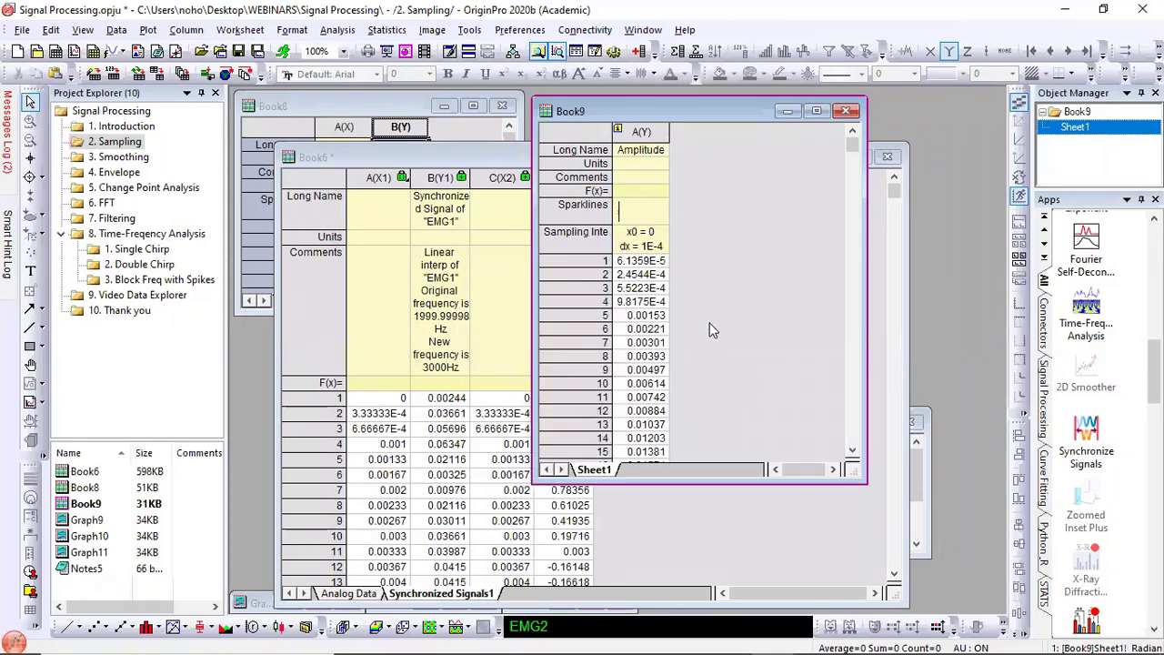
Step: Start the Smooth tool on Book1's Amplitude column in the 3. Smoothing folder with automatic preview, and enlarge its dialog
{"action": "left_click", "coordinate": [112, 160]}
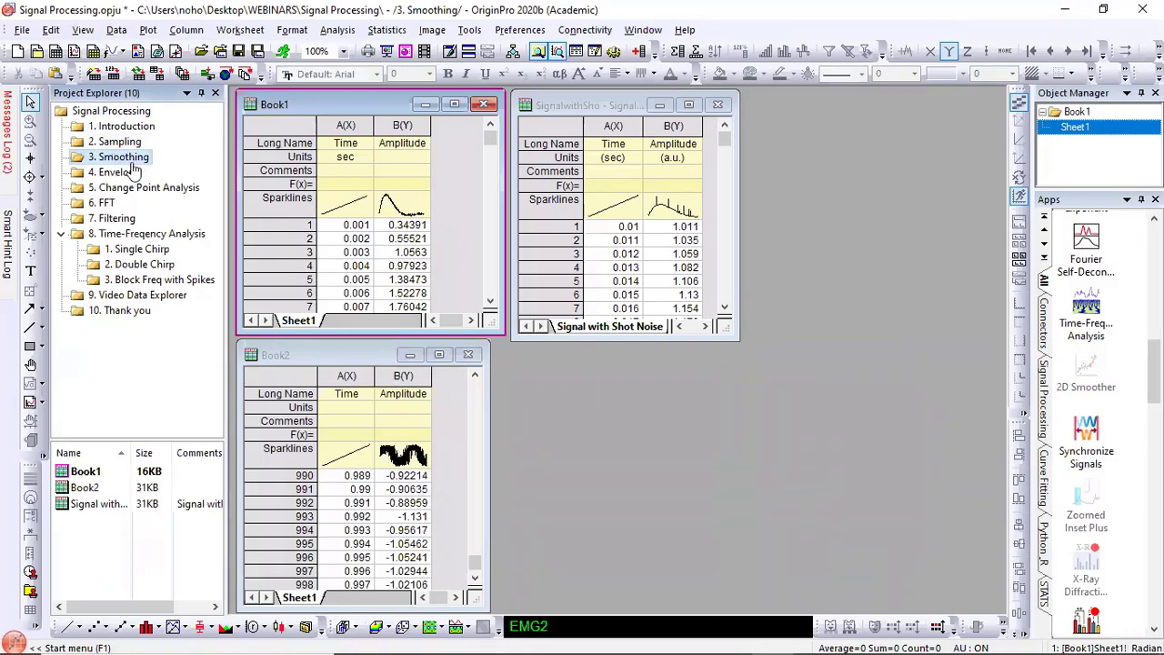
{"action": "left_click", "coordinate": [391, 125]}
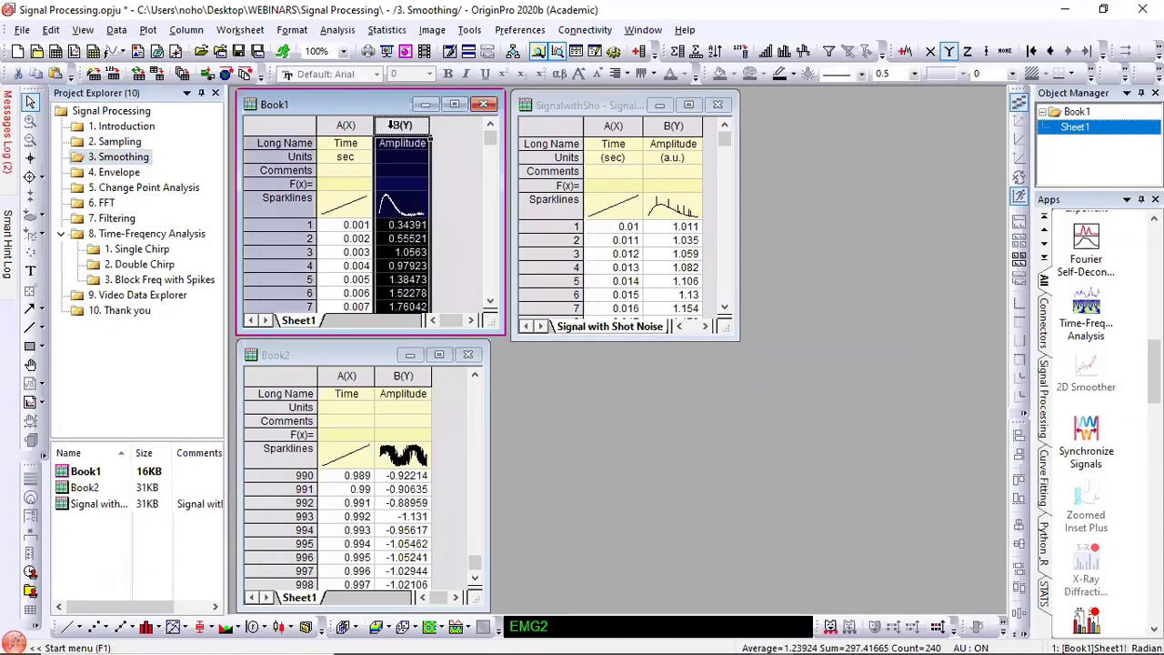
{"action": "left_click", "coordinate": [338, 30]}
{"action": "mouse_move", "coordinate": [409, 107]}
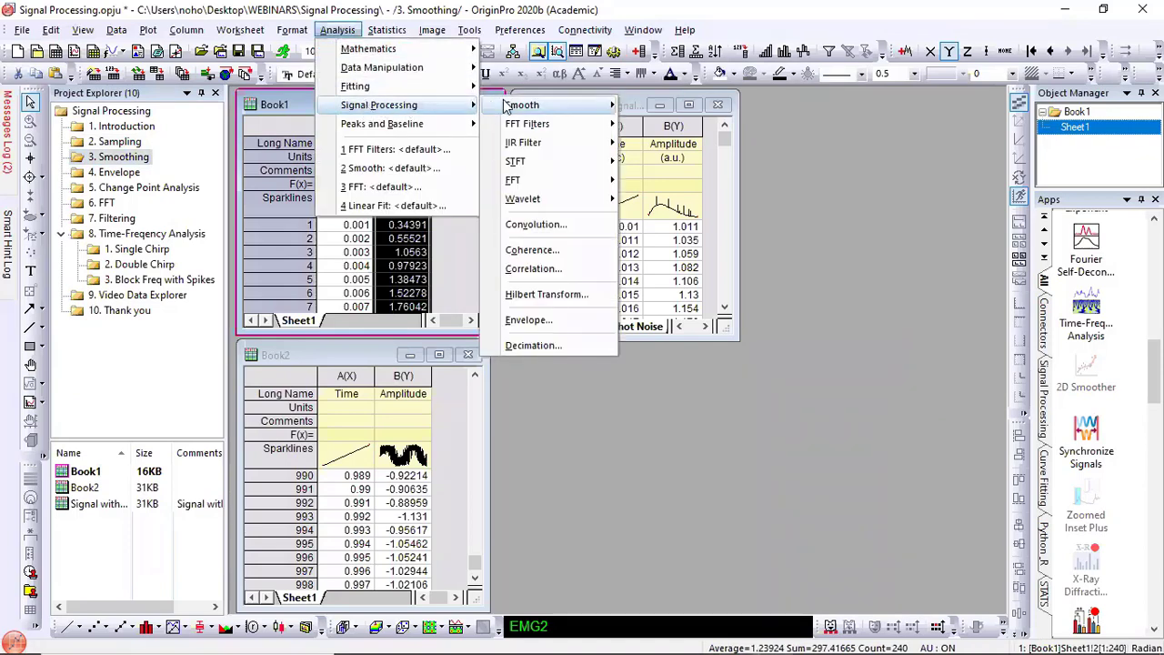
{"action": "mouse_move", "coordinate": [582, 106]}
{"action": "left_click", "coordinate": [671, 131]}
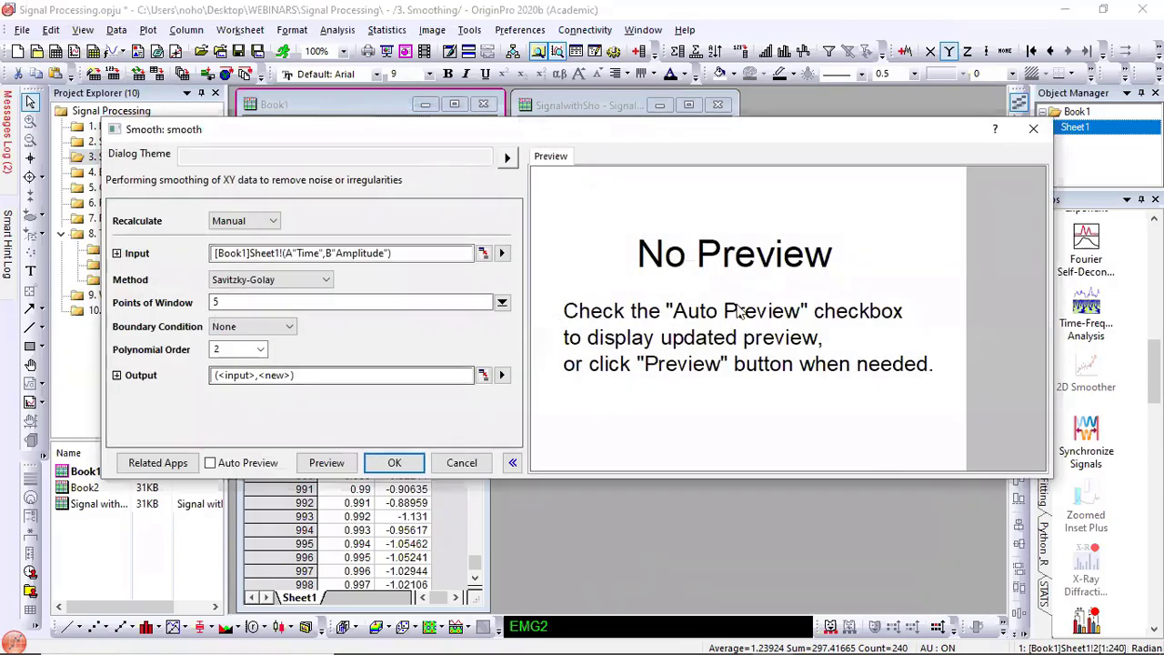
{"action": "left_click", "coordinate": [251, 464]}
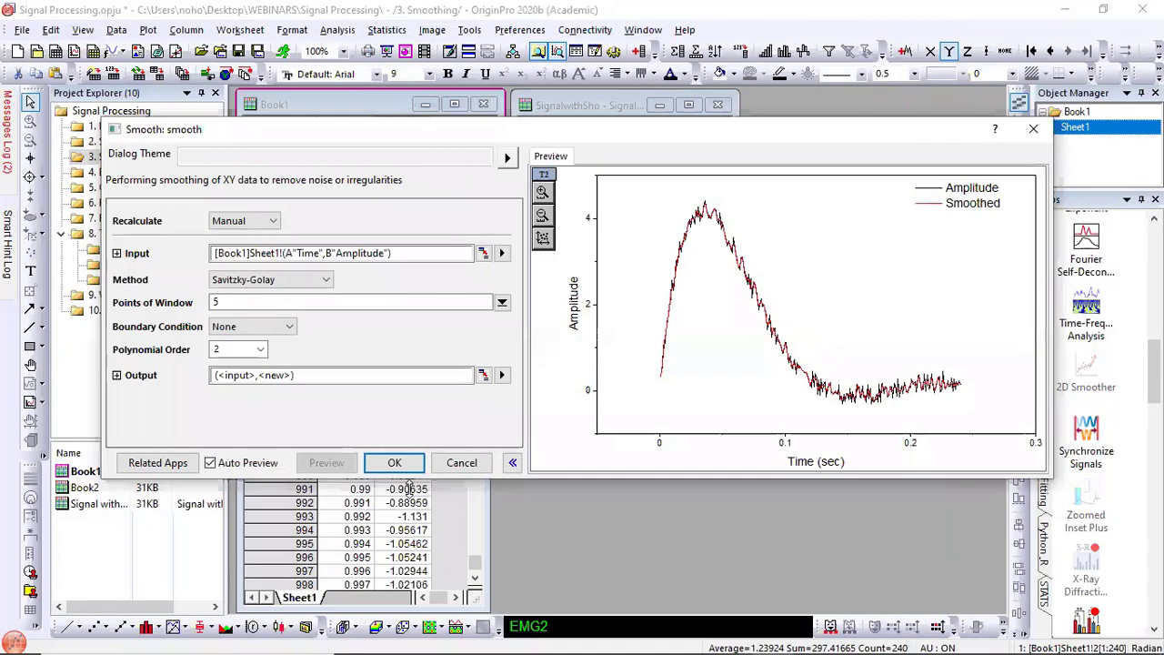
{"action": "left_click_drag", "start_coordinate": [409, 484], "coordinate": [409, 588]}
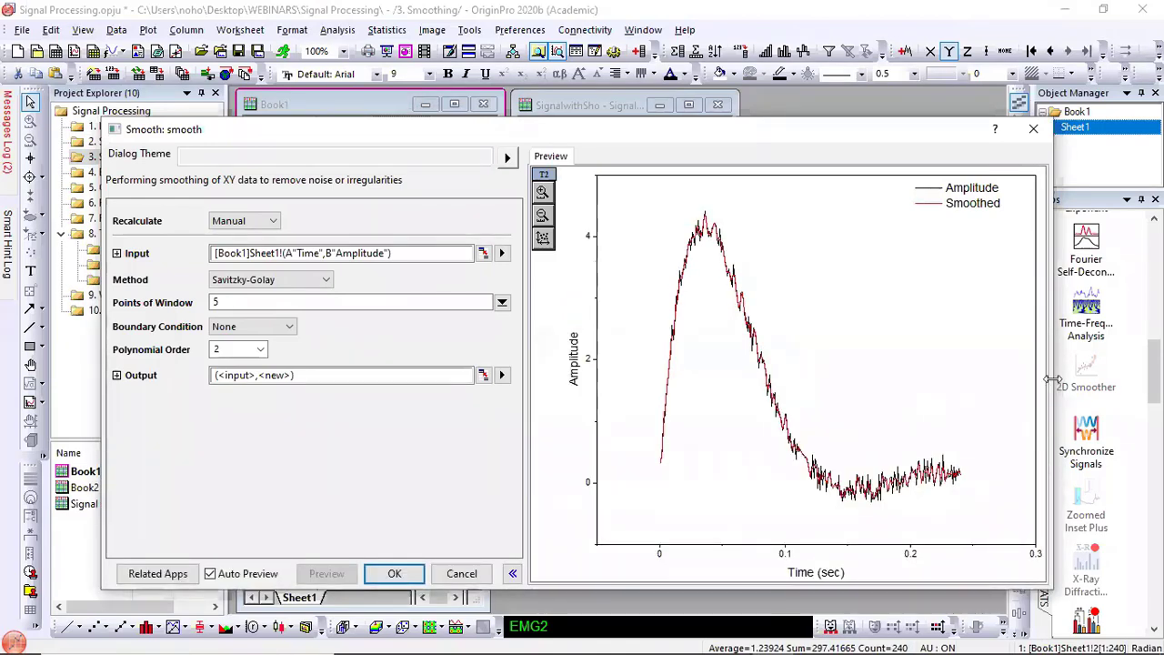
{"action": "left_click_drag", "start_coordinate": [1052, 379], "coordinate": [1134, 379]}
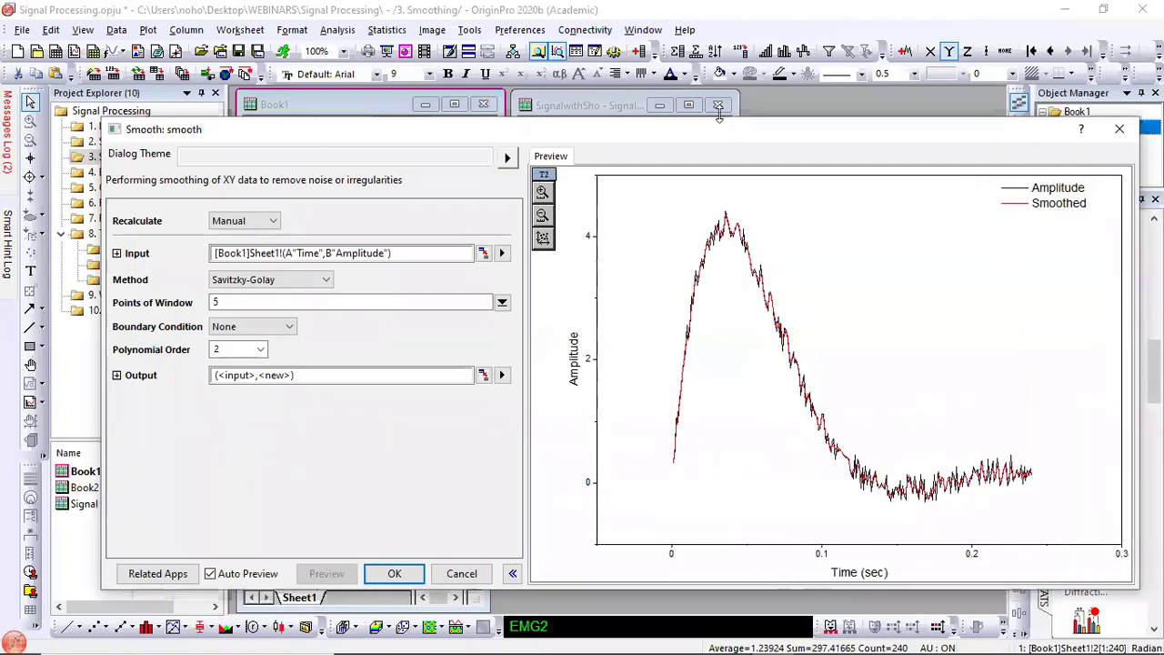
{"action": "left_click_drag", "start_coordinate": [702, 131], "coordinate": [670, 111]}
Step: Examine the smoothed curve against the original signal around the peak and along the time axis, and restore the full preview
{"action": "left_click", "coordinate": [509, 173]}
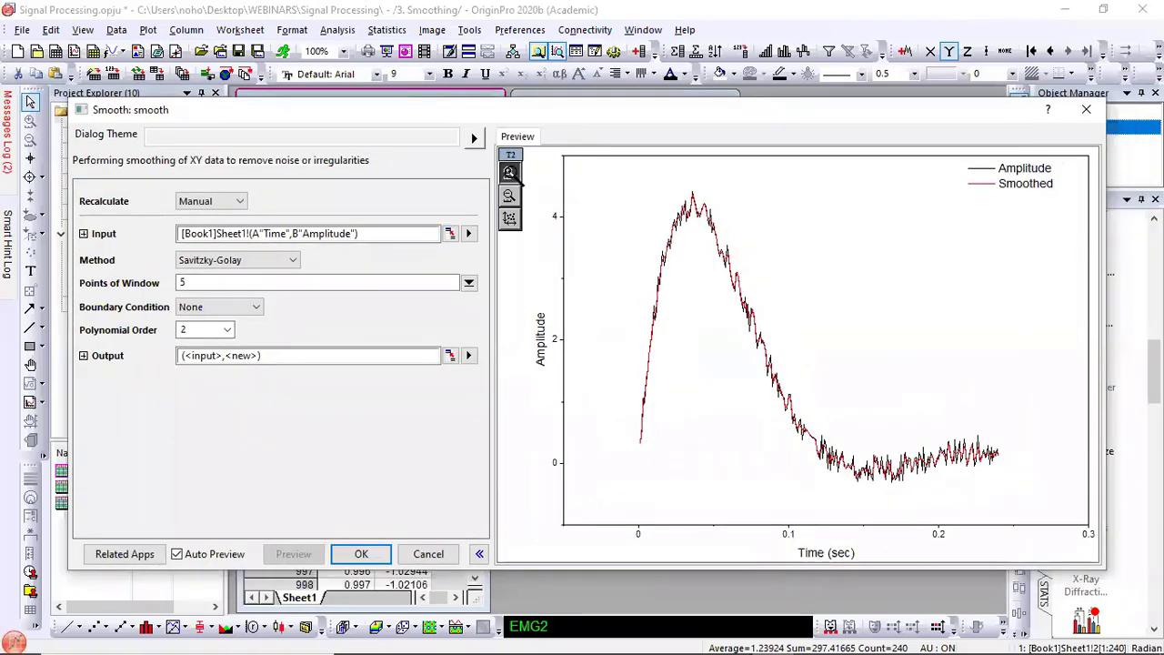
{"action": "left_click_drag", "start_coordinate": [648, 189], "coordinate": [742, 268]}
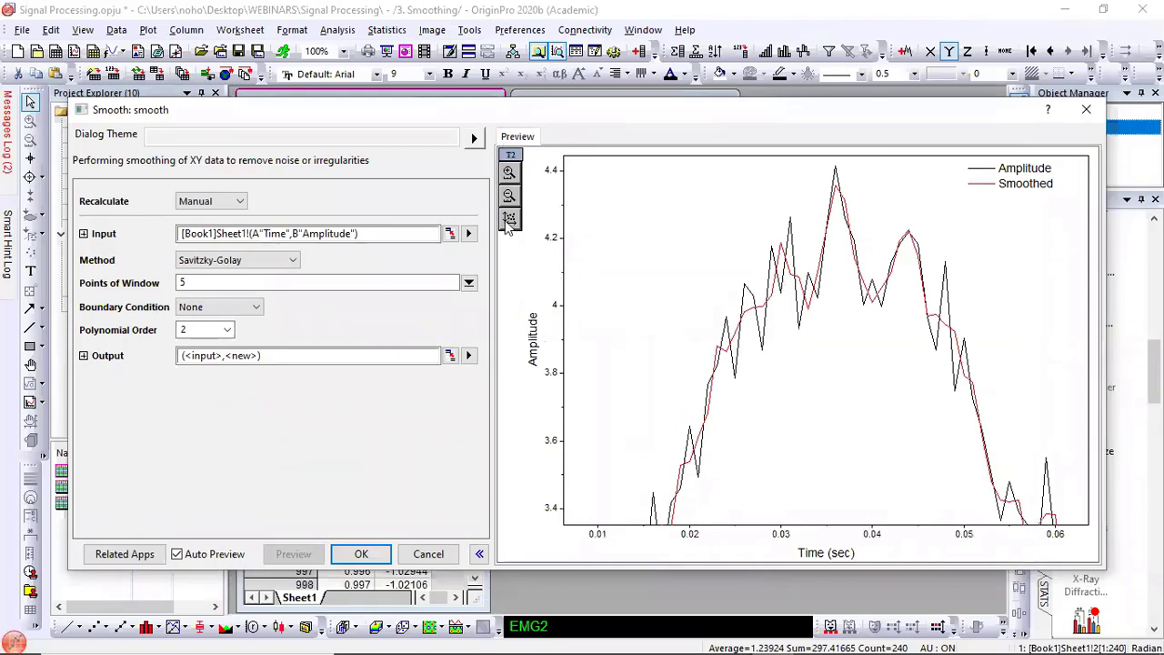
{"action": "left_click", "coordinate": [509, 219]}
{"action": "key", "text": "z"}
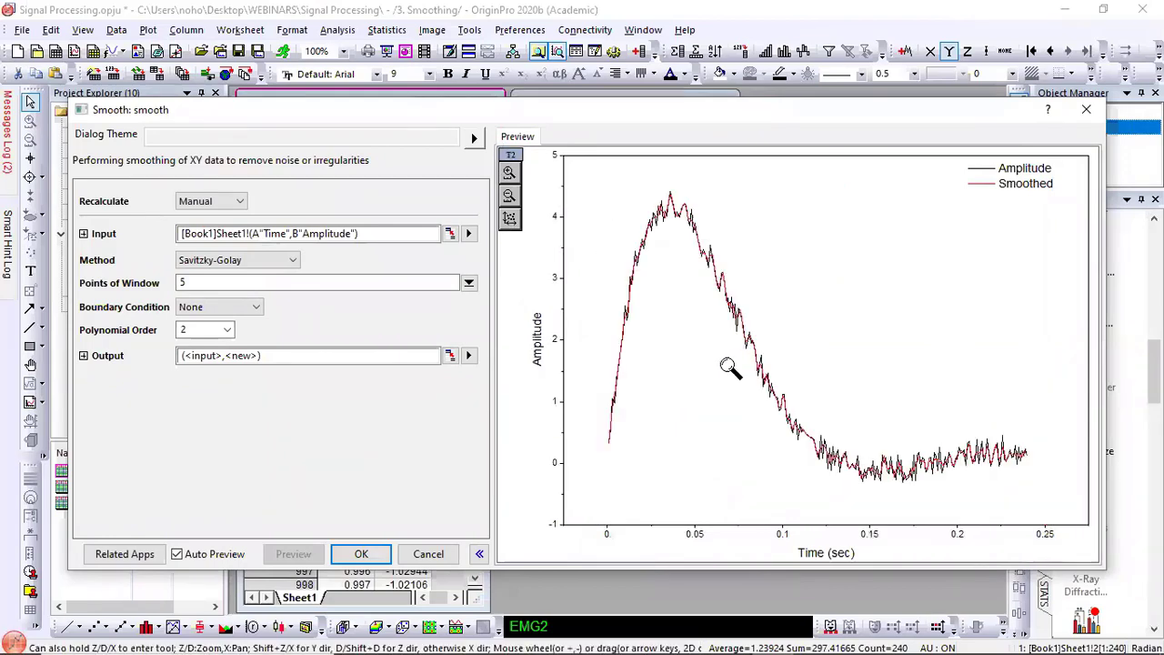
{"action": "scroll", "coordinate": [727, 367], "scroll_direction": "down", "scroll_amount": 2}
{"action": "scroll", "coordinate": [730, 368], "scroll_direction": "up", "scroll_amount": 3}
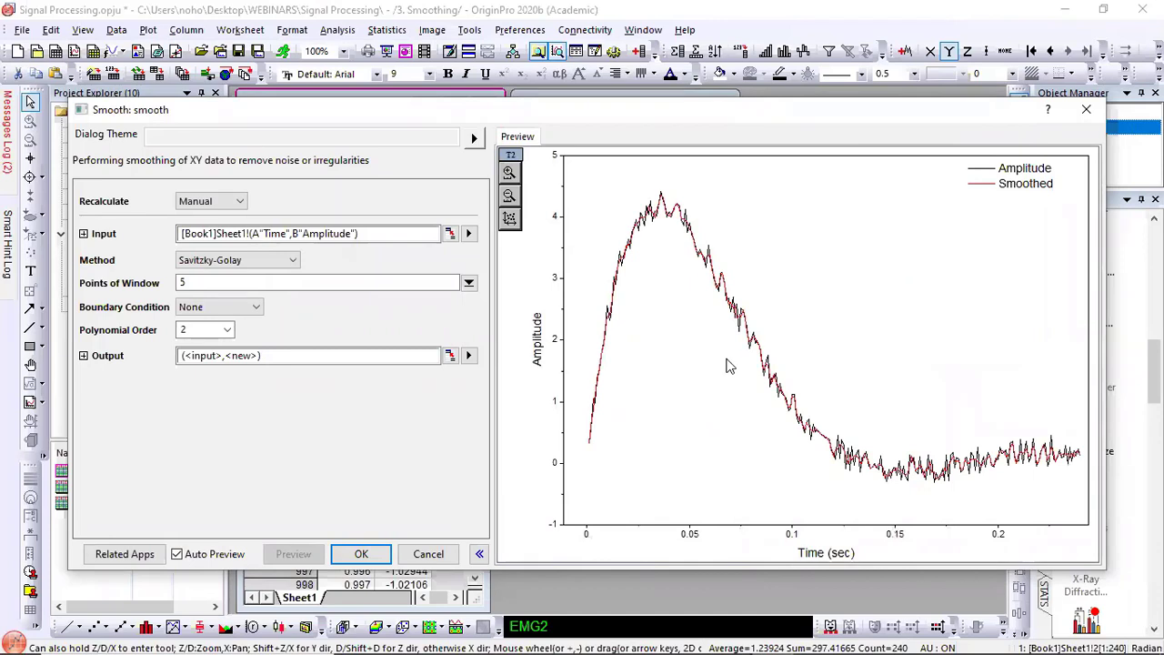
{"action": "key", "text": "x"}
{"action": "scroll", "coordinate": [728, 366], "scroll_direction": "down", "scroll_amount": 1}
{"action": "scroll", "coordinate": [727, 365], "scroll_direction": "up", "scroll_amount": 2}
{"action": "scroll", "coordinate": [726, 365], "scroll_direction": "down", "scroll_amount": 2}
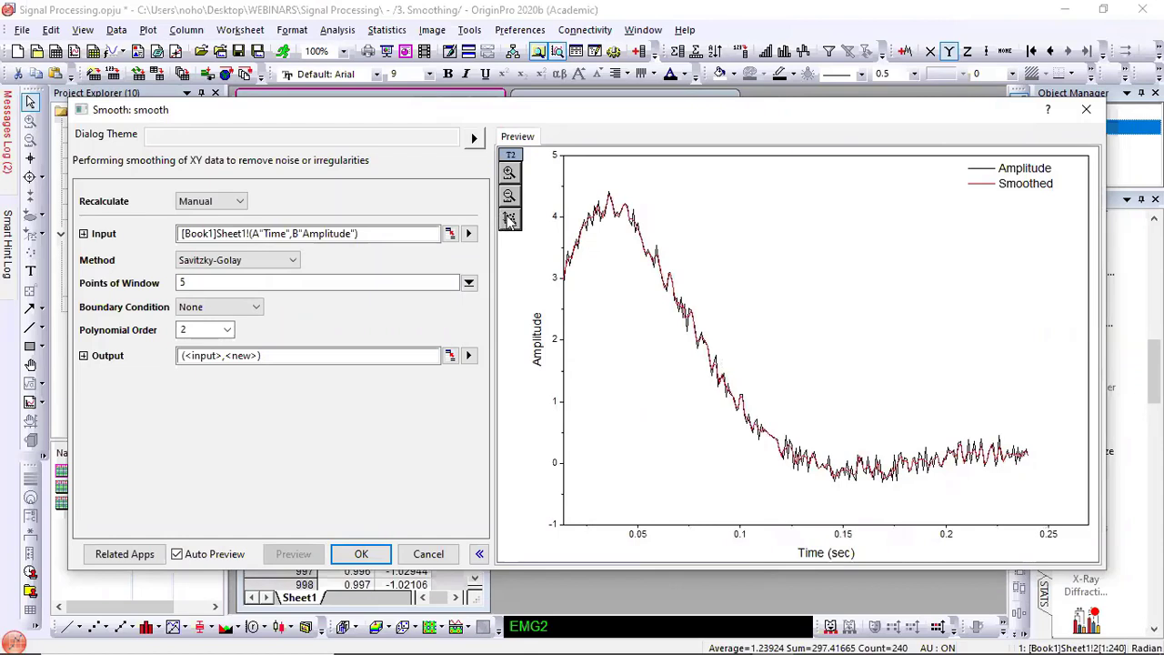
{"action": "left_click", "coordinate": [509, 221]}
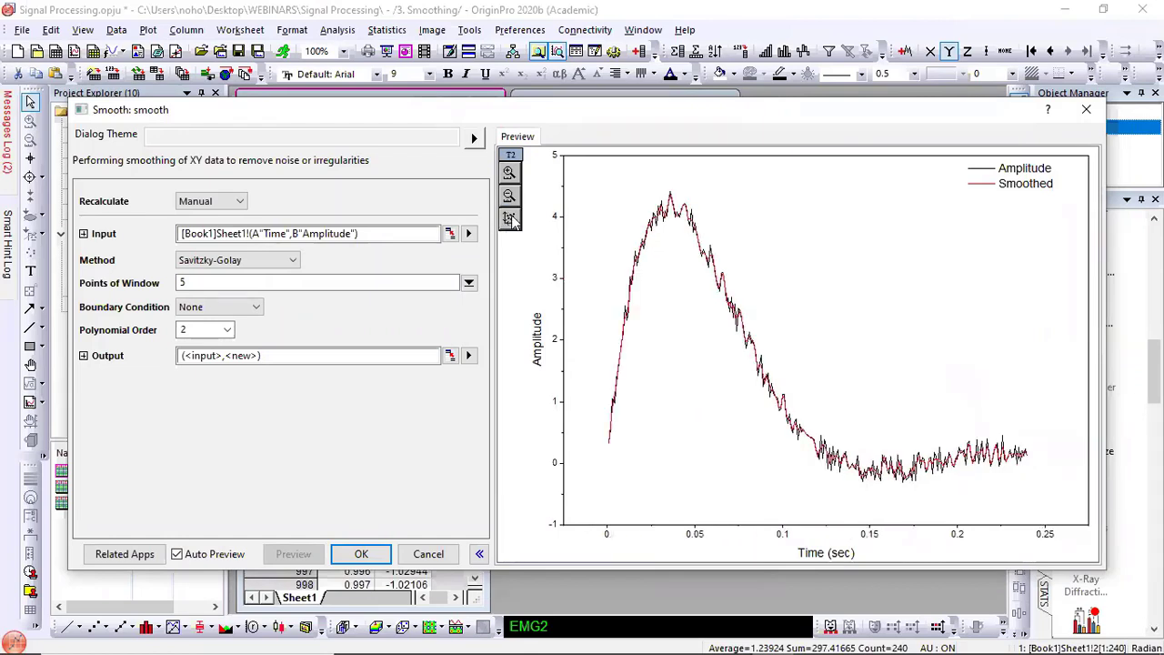
Step: Try Adjacent-Averaging smoothing on the Amplitude signal with a 15-point window and weighted averaging
{"action": "left_click", "coordinate": [293, 262]}
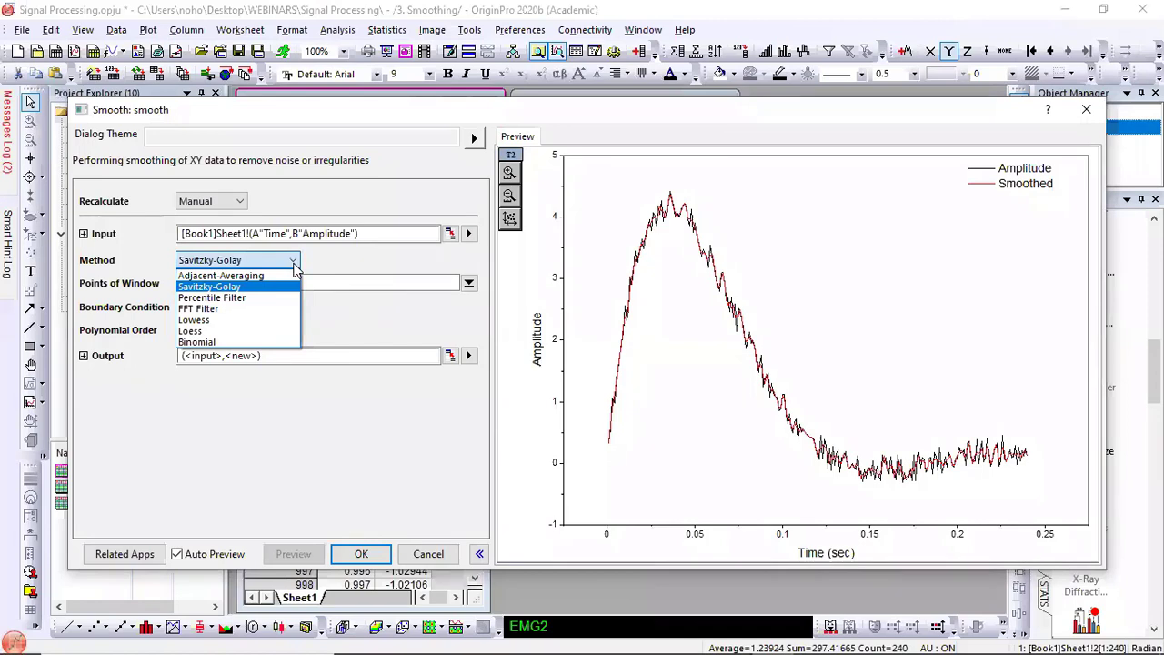
{"action": "left_click", "coordinate": [262, 275]}
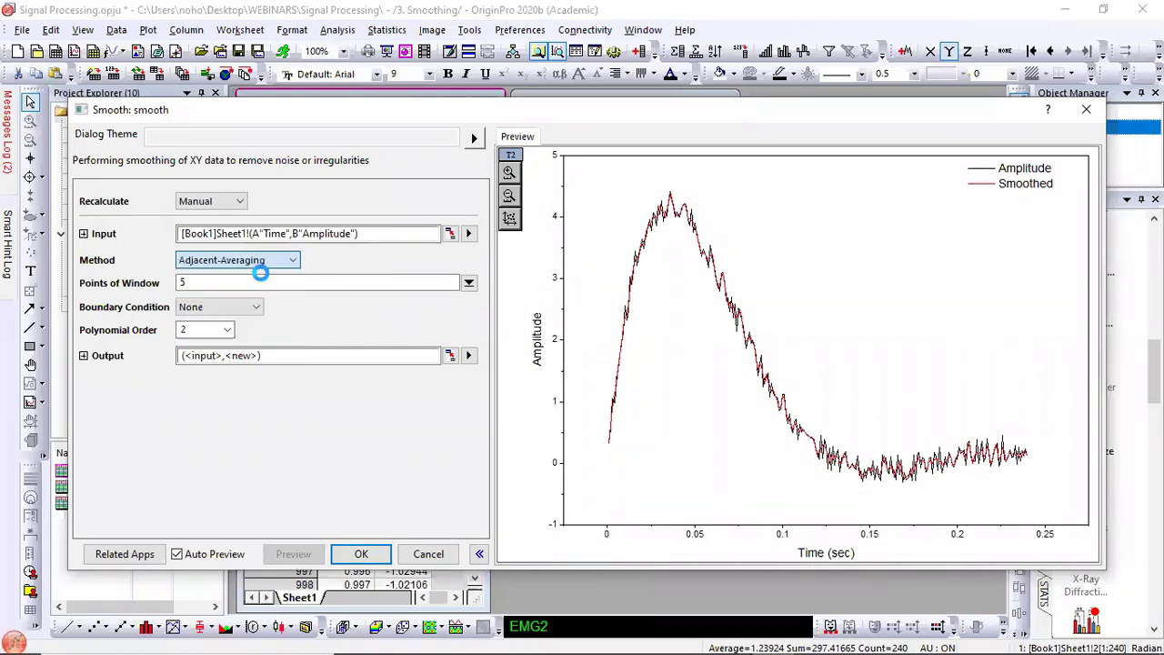
{"action": "double_click", "coordinate": [219, 303]}
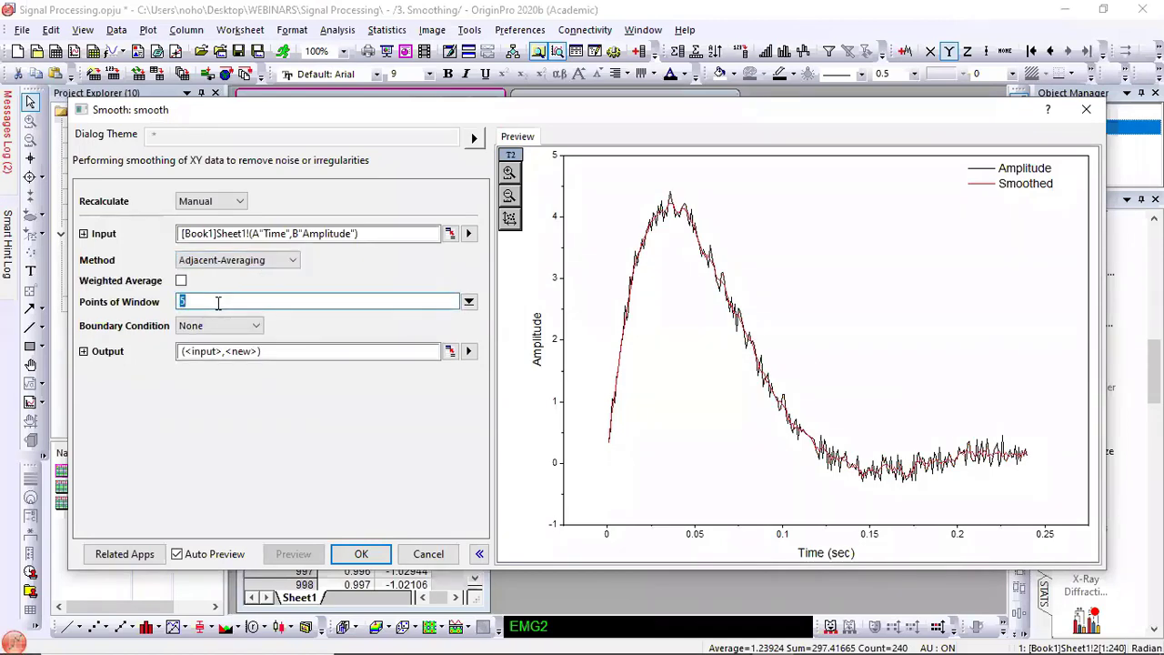
{"action": "type", "text": "15"}
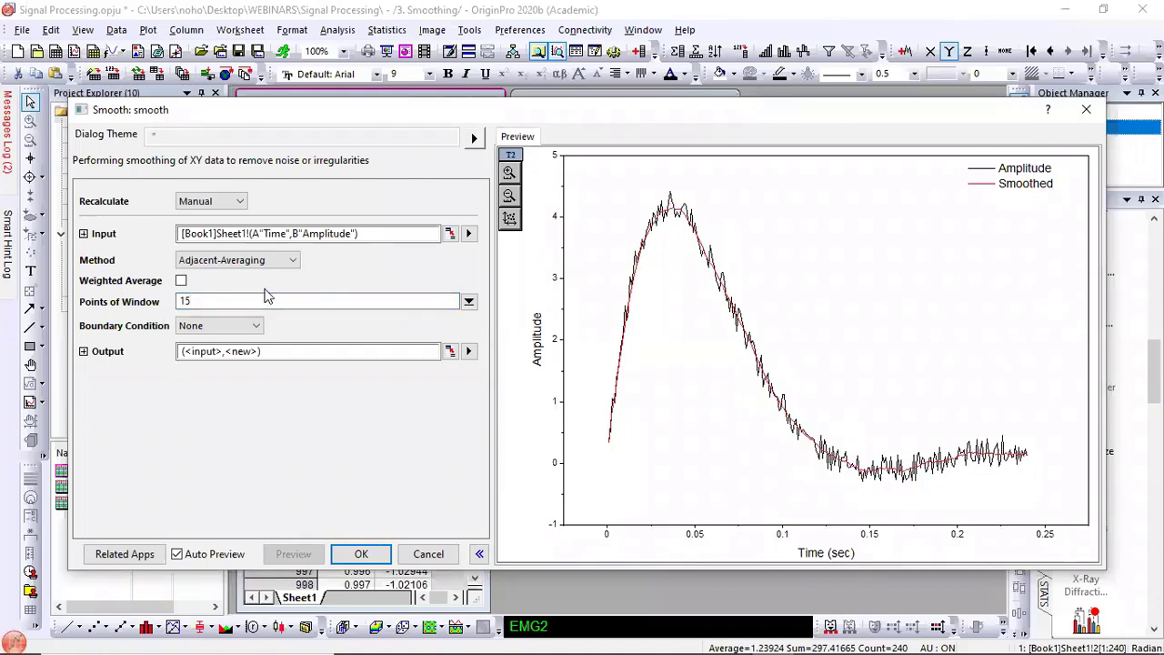
{"action": "left_click", "coordinate": [181, 281]}
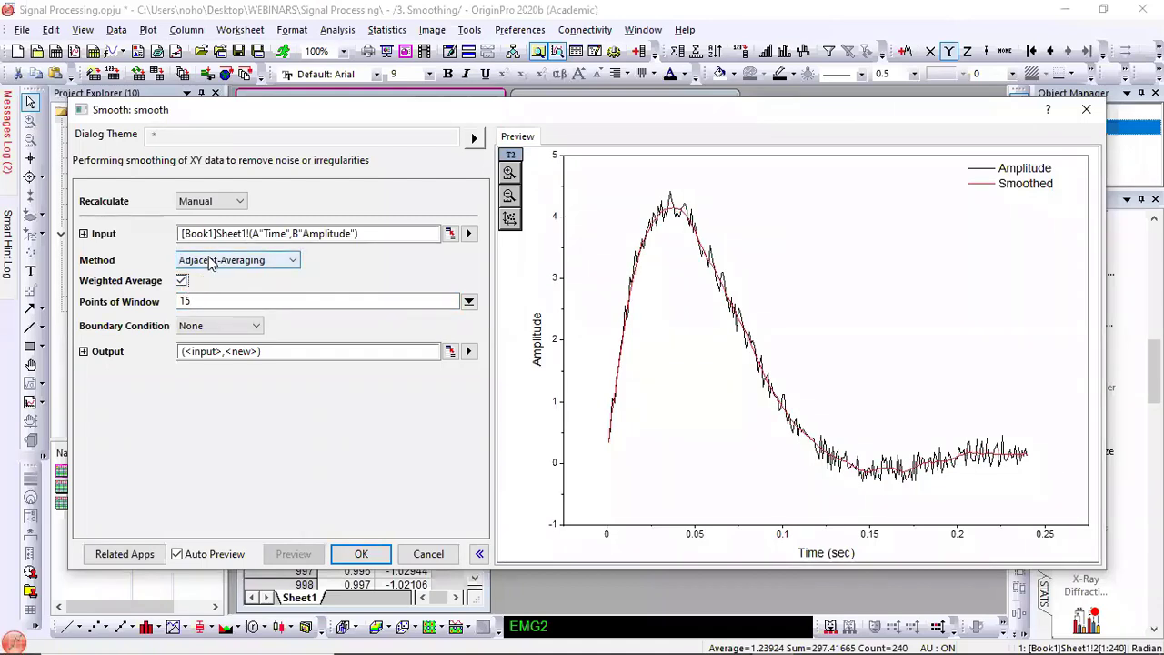
Step: Smooth Book1's Amplitude signal with the Savitzky-Golay method and a 20-point window, and enlarge Book1 to show the smoothed column
{"action": "left_click", "coordinate": [212, 260]}
{"action": "left_click", "coordinate": [203, 287]}
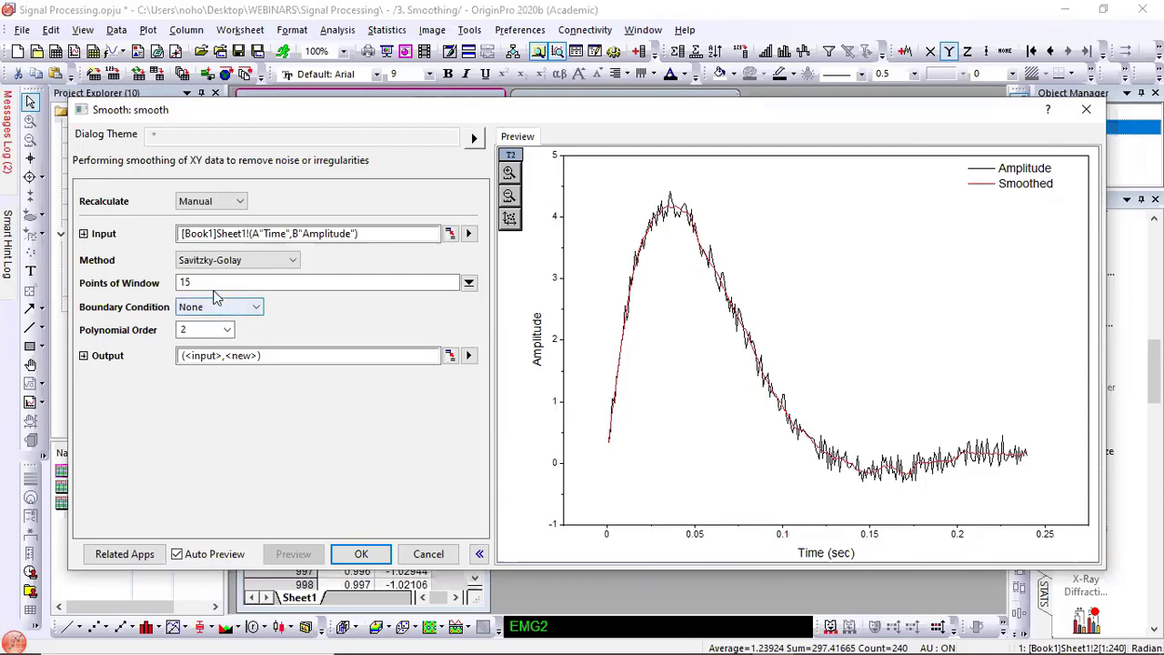
{"action": "double_click", "coordinate": [212, 283]}
{"action": "type", "text": "20"}
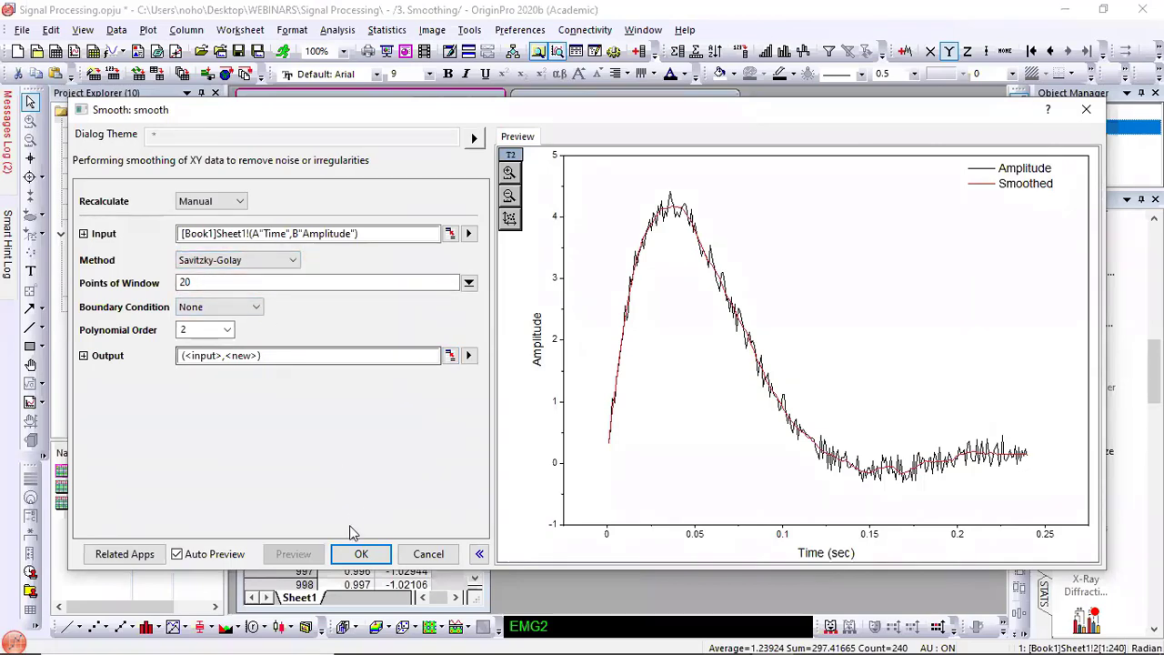
{"action": "left_click", "coordinate": [361, 553]}
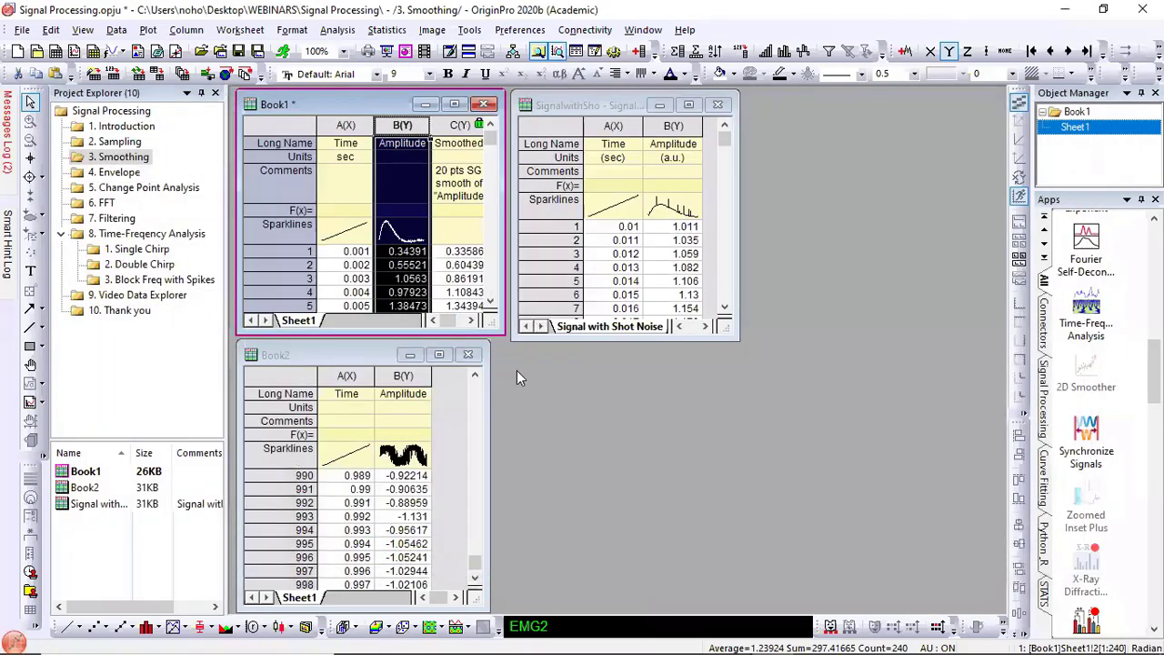
{"action": "left_click_drag", "start_coordinate": [498, 330], "coordinate": [649, 386]}
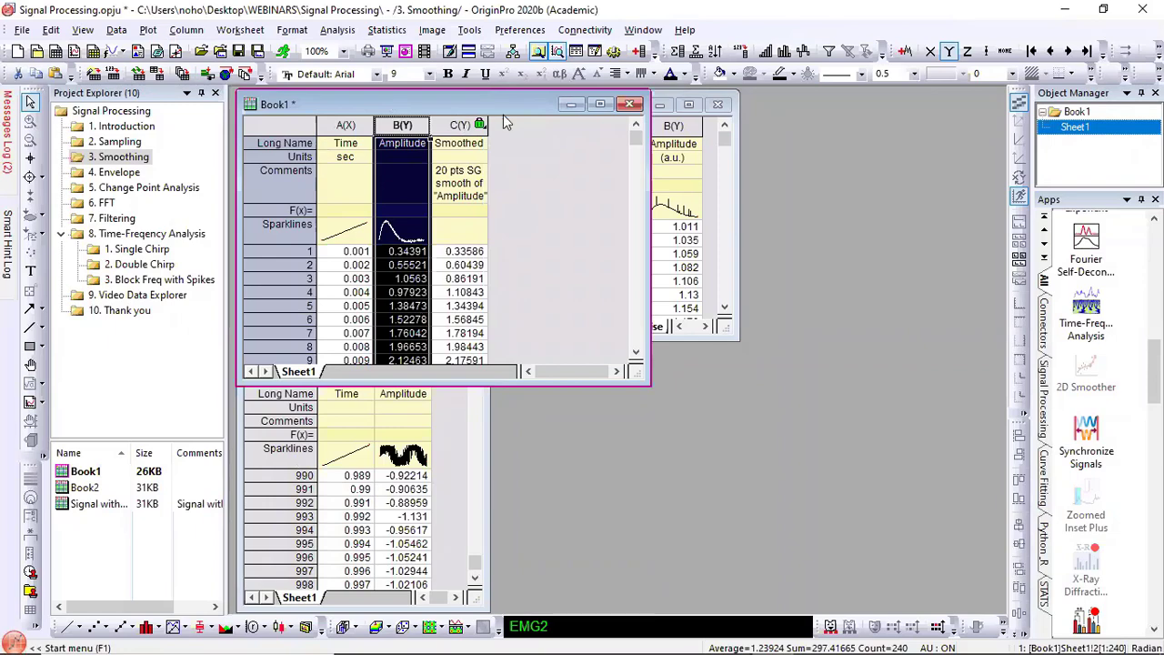
{"action": "left_click", "coordinate": [520, 261]}
Step: Start the Smooth tool with default settings on the Amplitude column of the Signal with Shot Noise sheet, with automatic preview
{"action": "left_click", "coordinate": [716, 231]}
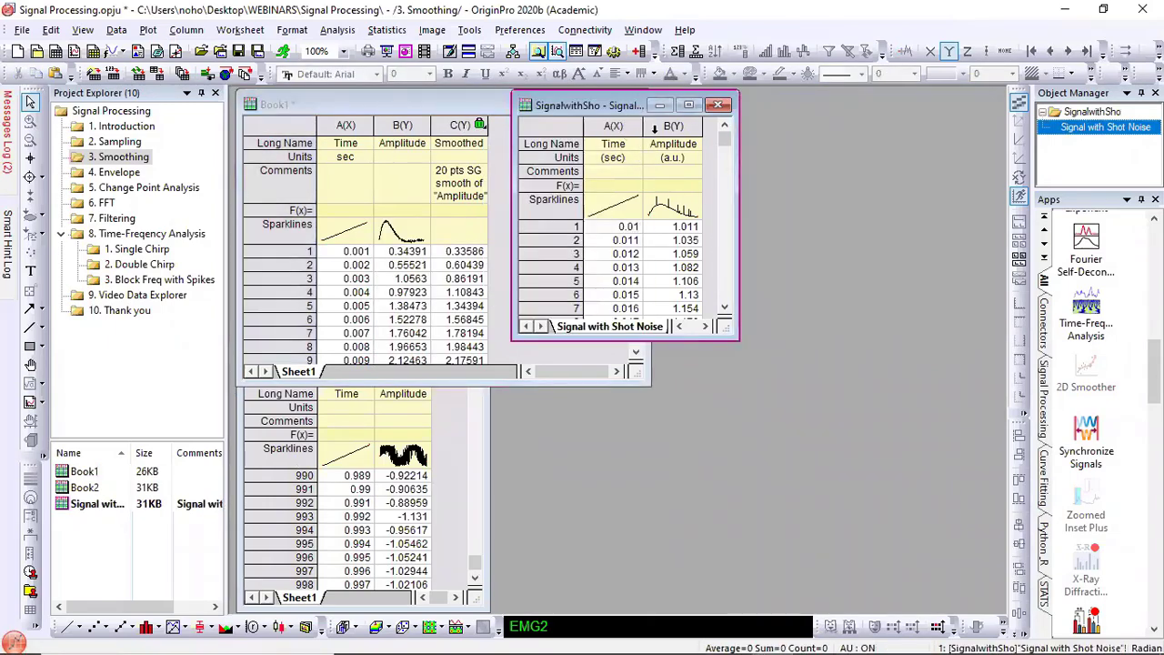
{"action": "left_click", "coordinate": [672, 126]}
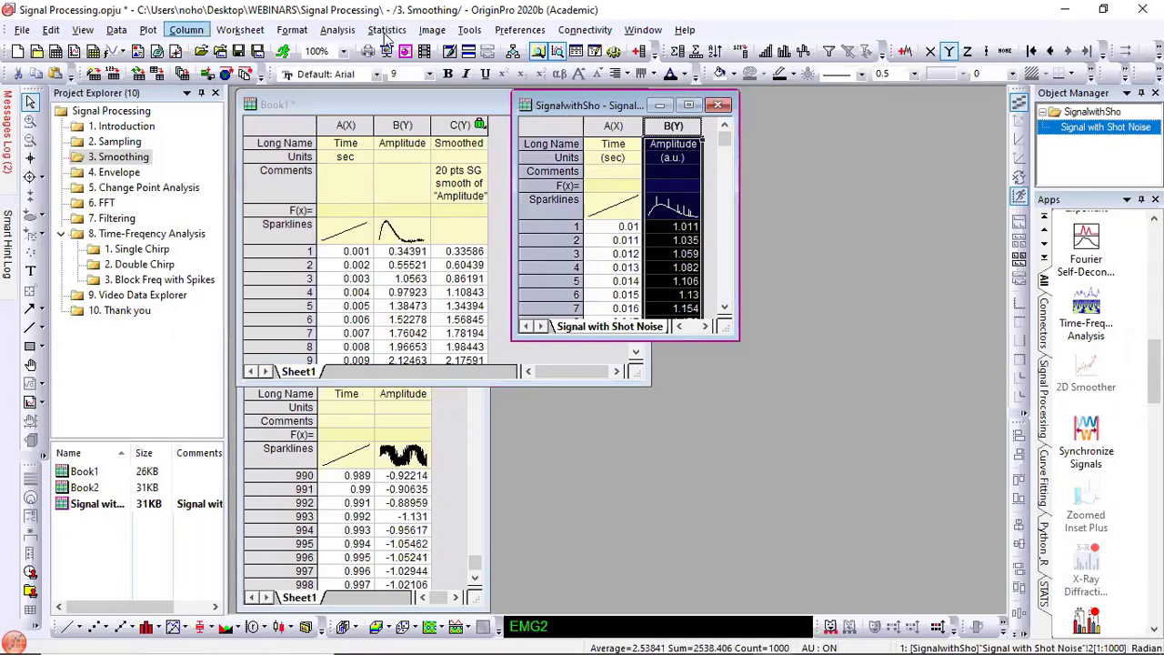
{"action": "left_click", "coordinate": [333, 31]}
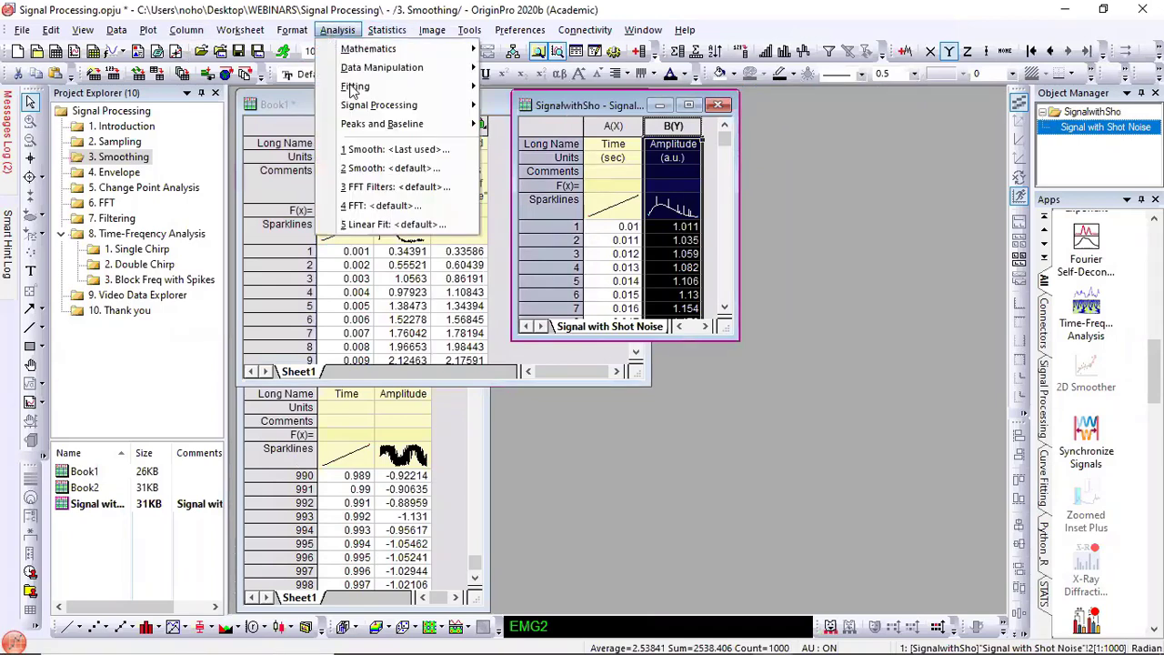
{"action": "mouse_move", "coordinate": [410, 105]}
{"action": "mouse_move", "coordinate": [539, 105]}
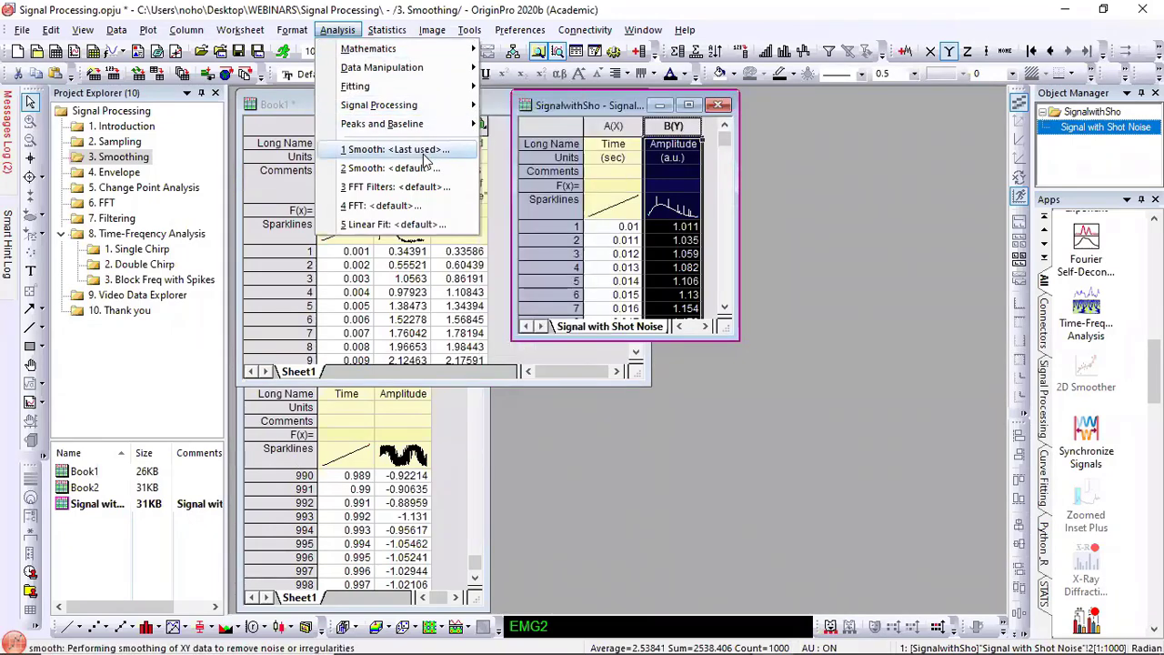
{"action": "left_click", "coordinate": [381, 171]}
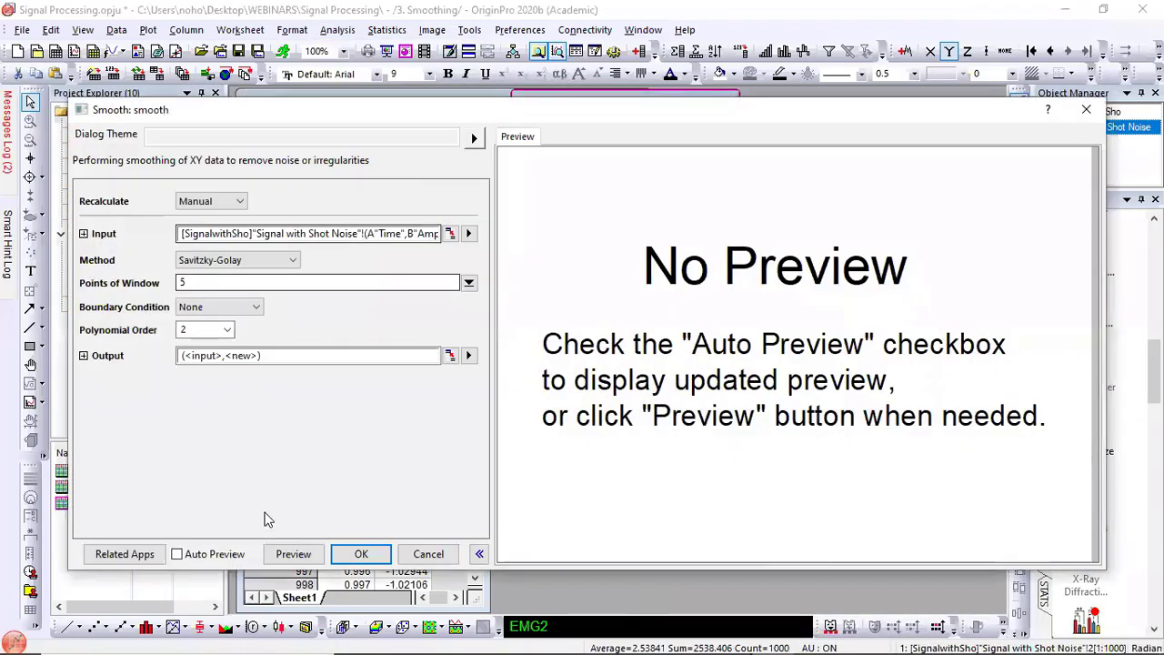
{"action": "left_click", "coordinate": [227, 555]}
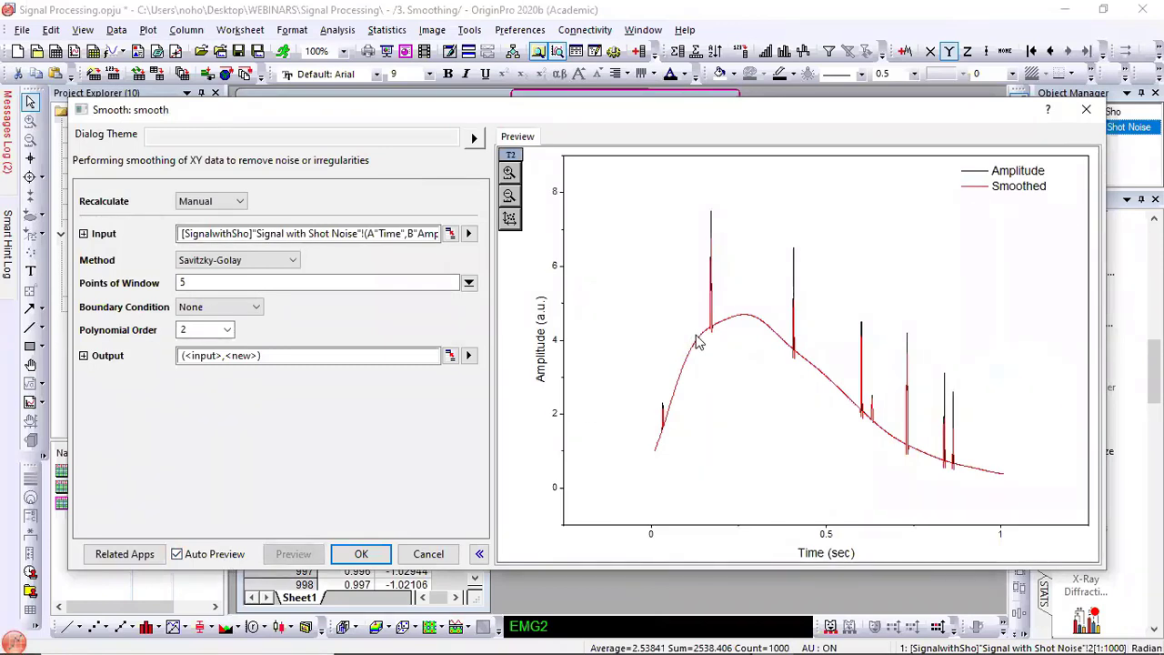
Step: Try the Percentile Filter method on the shot noise signal with the percentile set to 4, and cancel the smoothing
{"action": "left_click", "coordinate": [289, 262]}
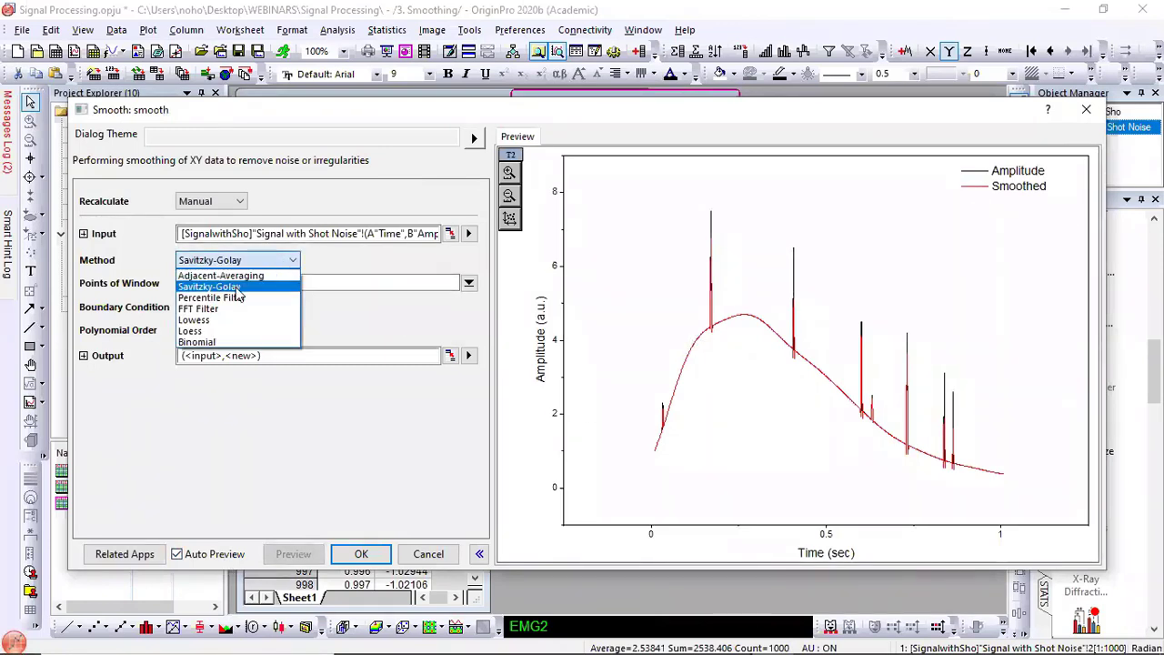
{"action": "left_click", "coordinate": [237, 298]}
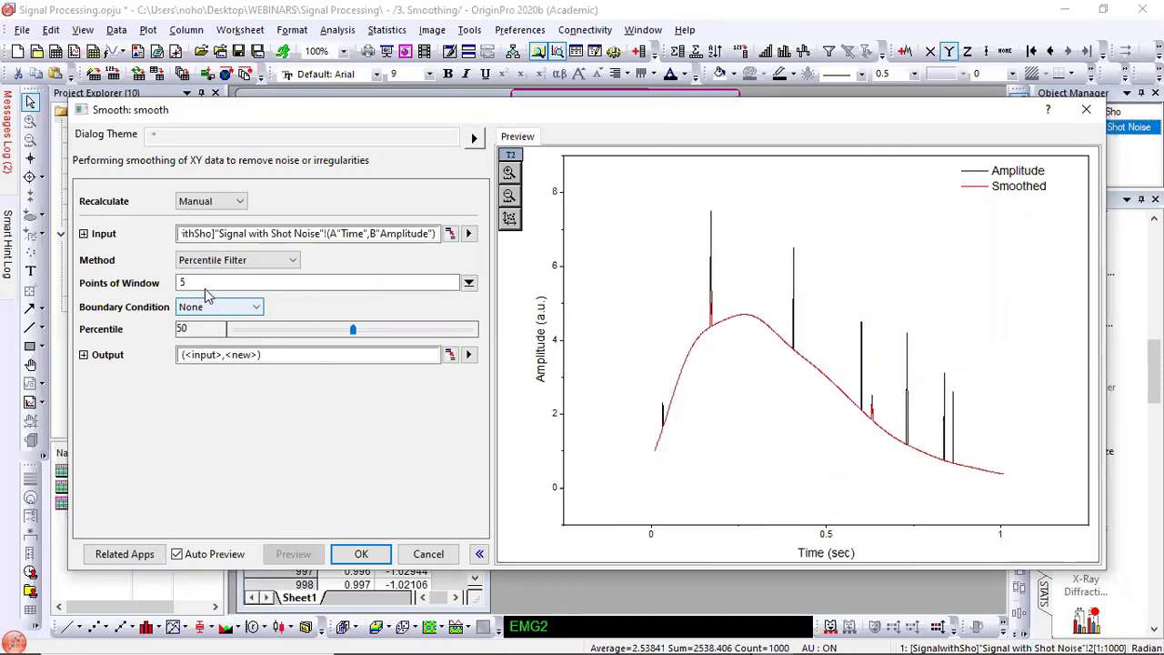
{"action": "left_click_drag", "start_coordinate": [355, 334], "coordinate": [248, 337]}
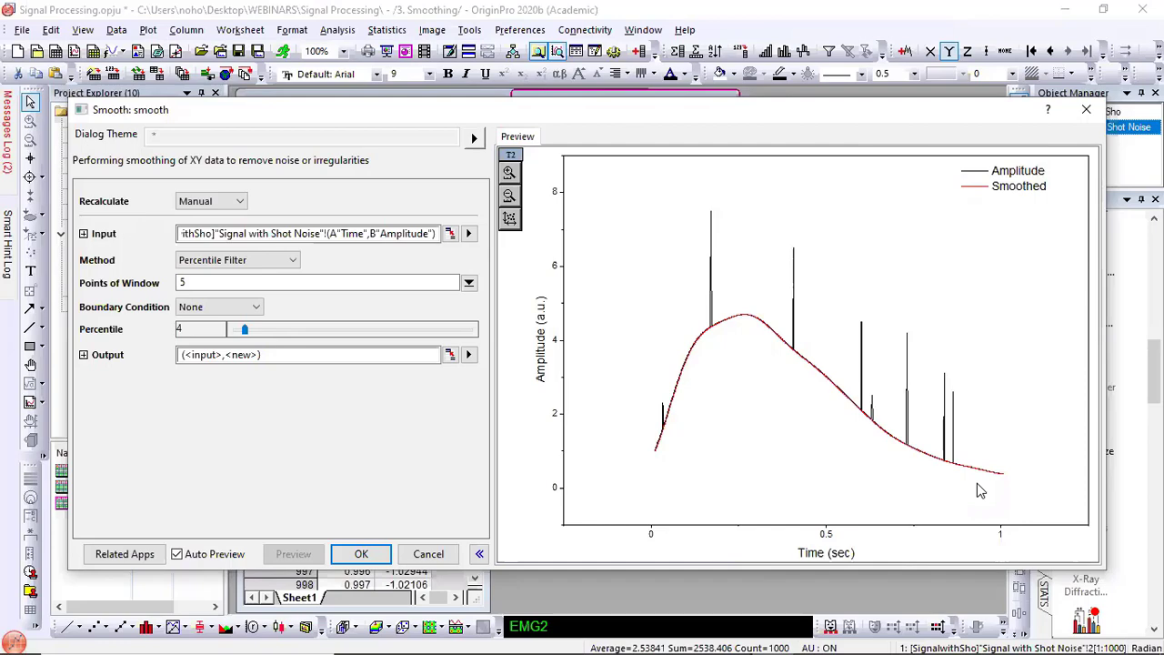
{"action": "left_click", "coordinate": [428, 556]}
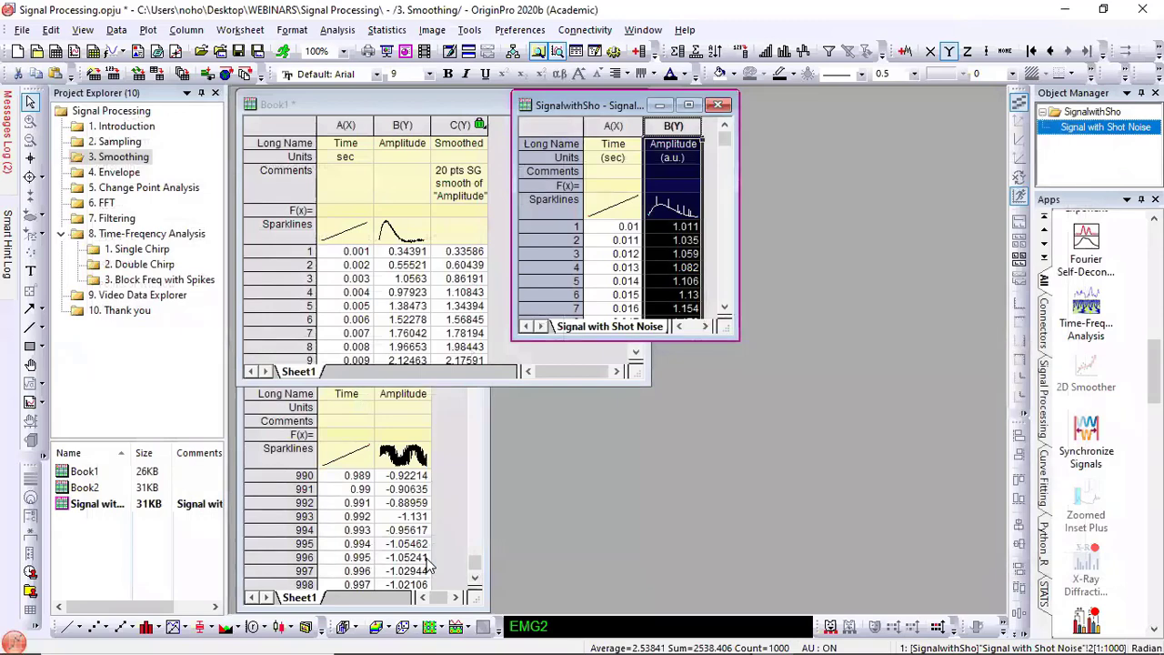
Step: Start the Smooth tool with default settings on Book2's Amplitude column, with automatic preview
{"action": "left_click", "coordinate": [446, 500]}
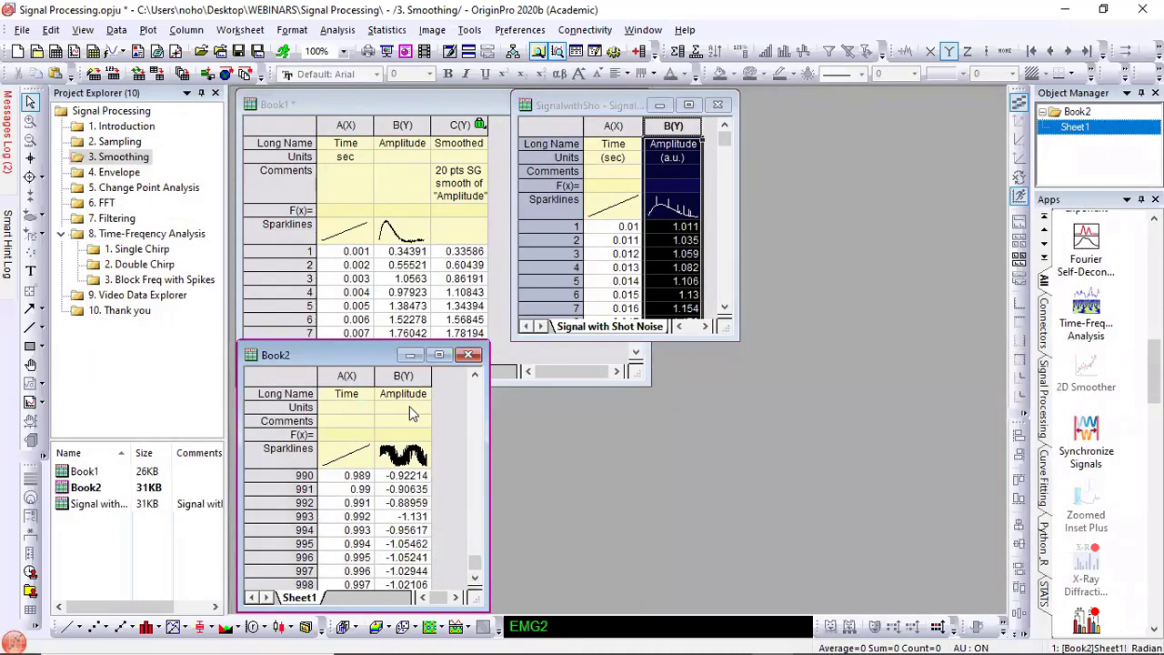
{"action": "left_click", "coordinate": [391, 383]}
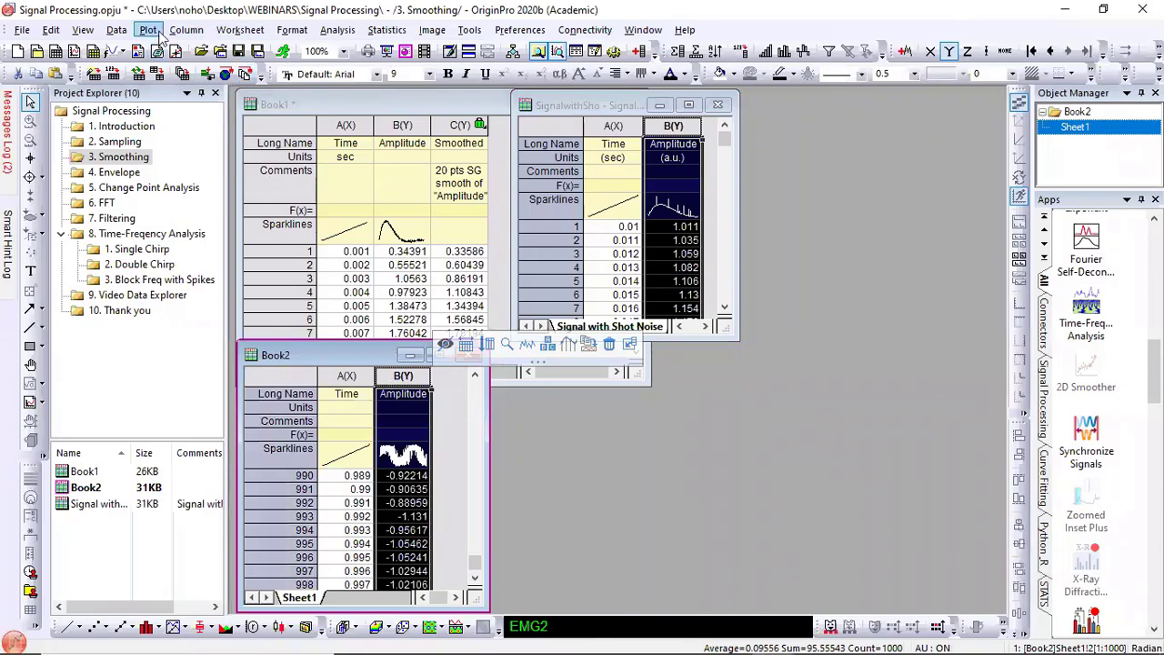
{"action": "left_click", "coordinate": [330, 36]}
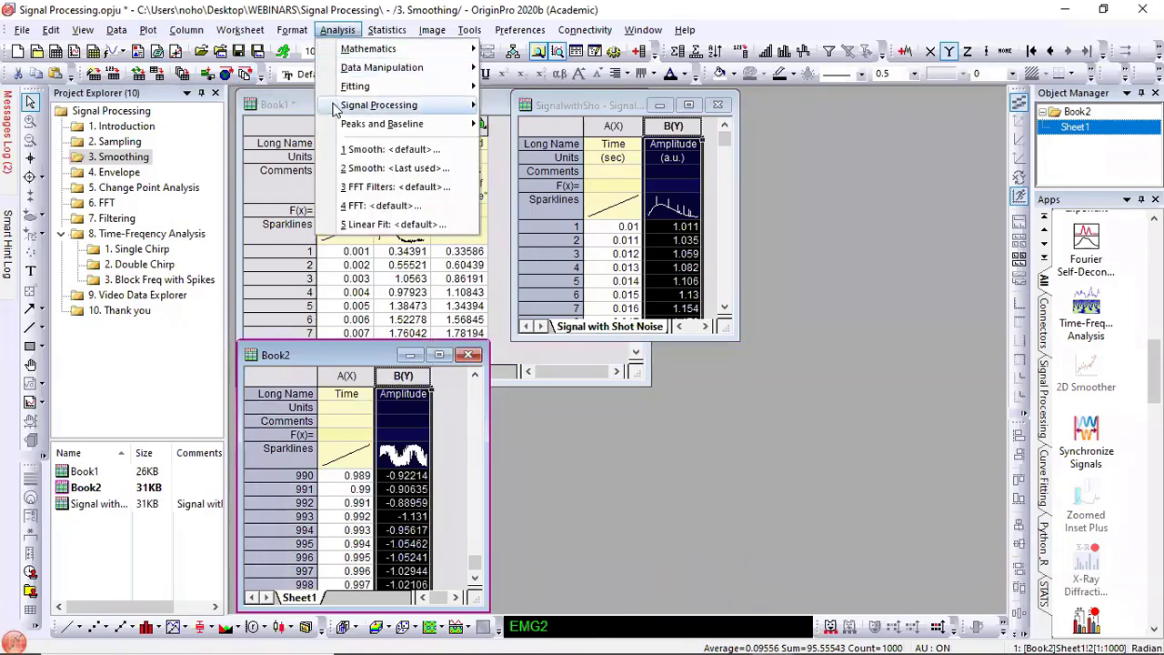
{"action": "left_click", "coordinate": [351, 149]}
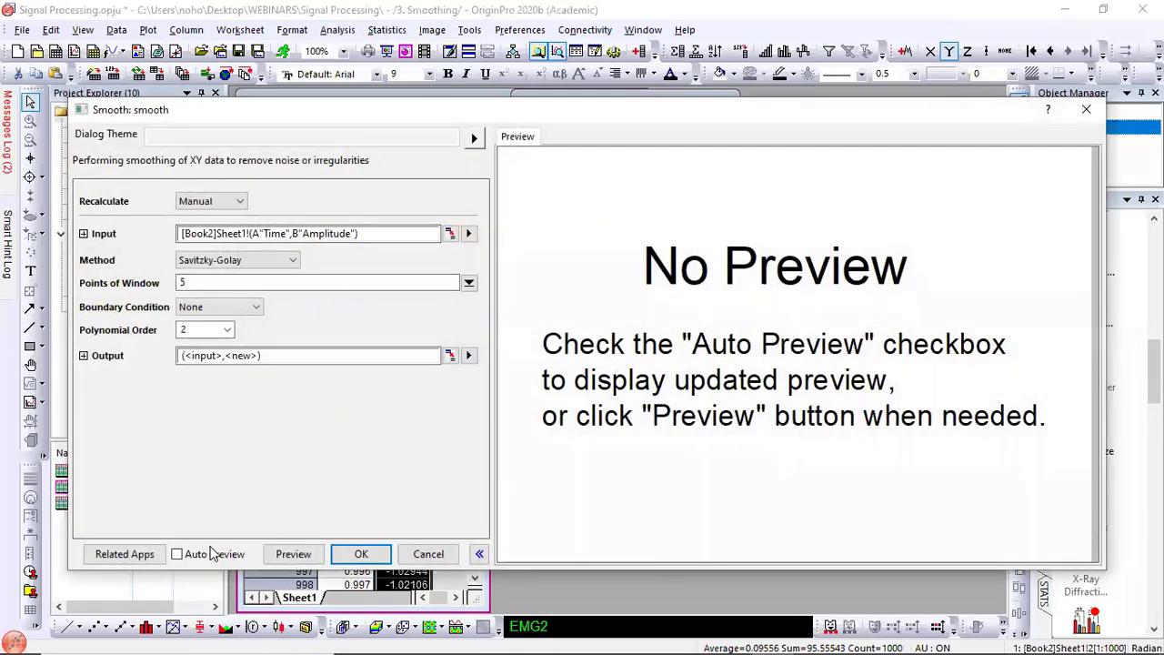
{"action": "left_click", "coordinate": [177, 554]}
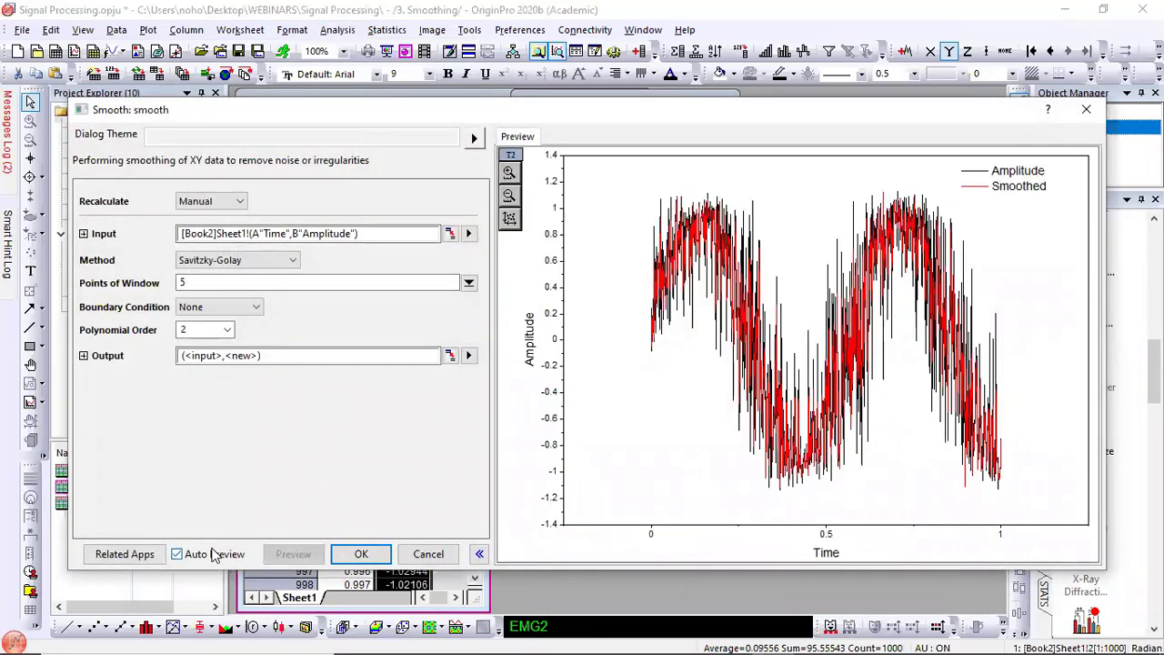
Step: Try the FFT Filter method and the Lowess method on Book2's Amplitude signal
{"action": "left_click", "coordinate": [266, 264]}
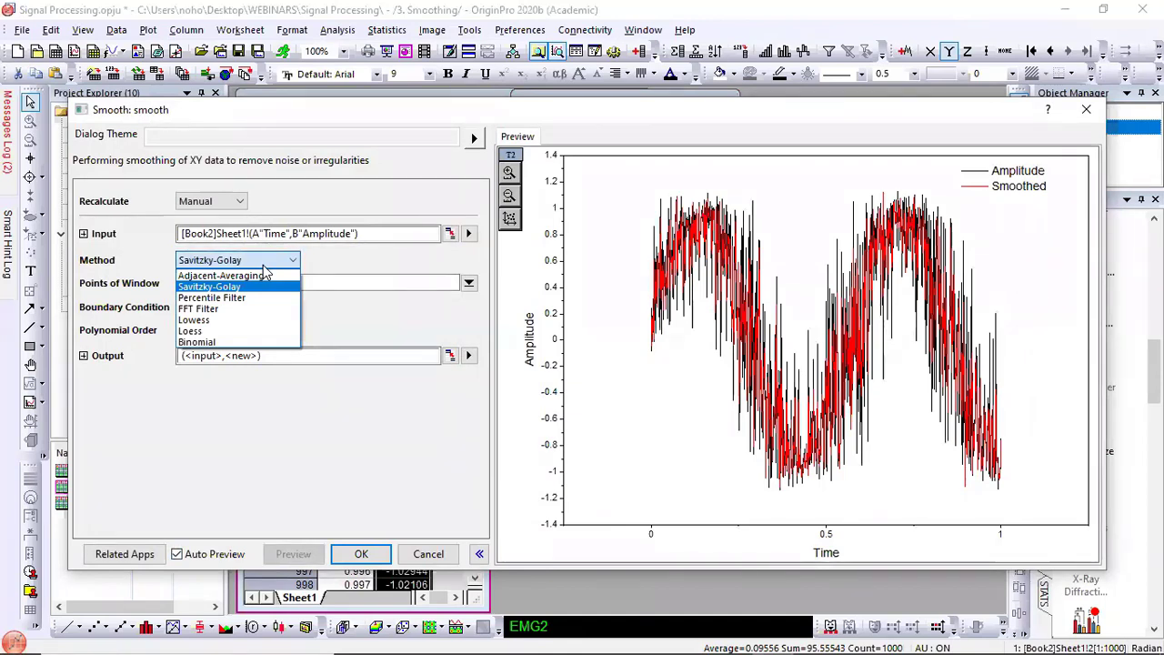
{"action": "left_click", "coordinate": [234, 311]}
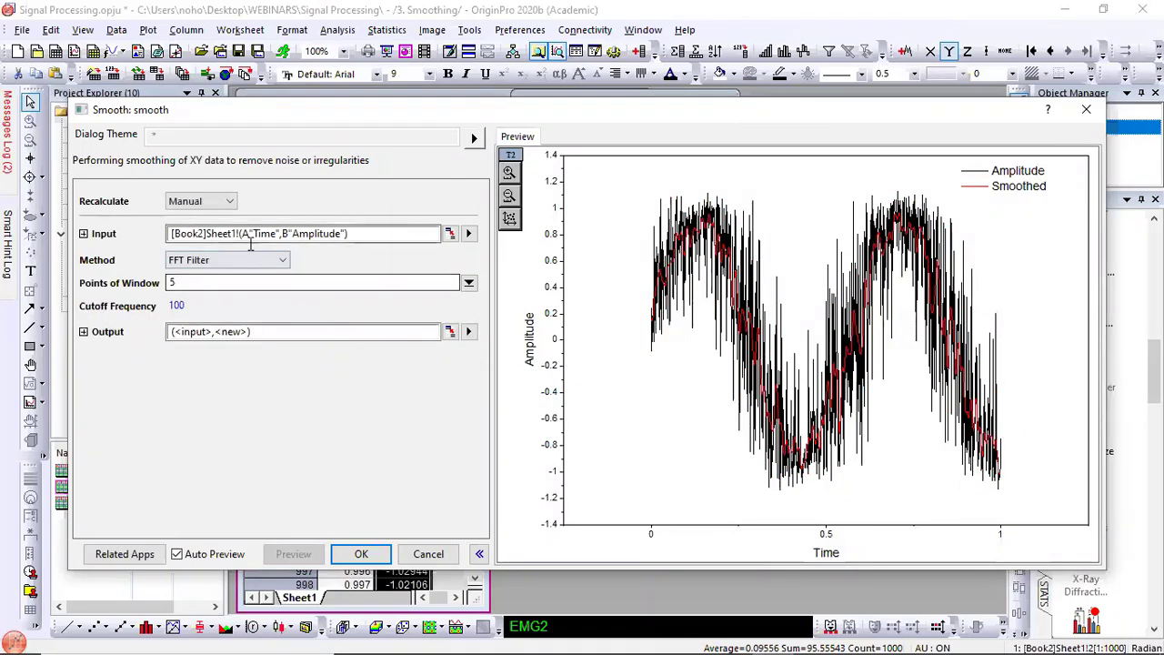
{"action": "left_click", "coordinate": [236, 266]}
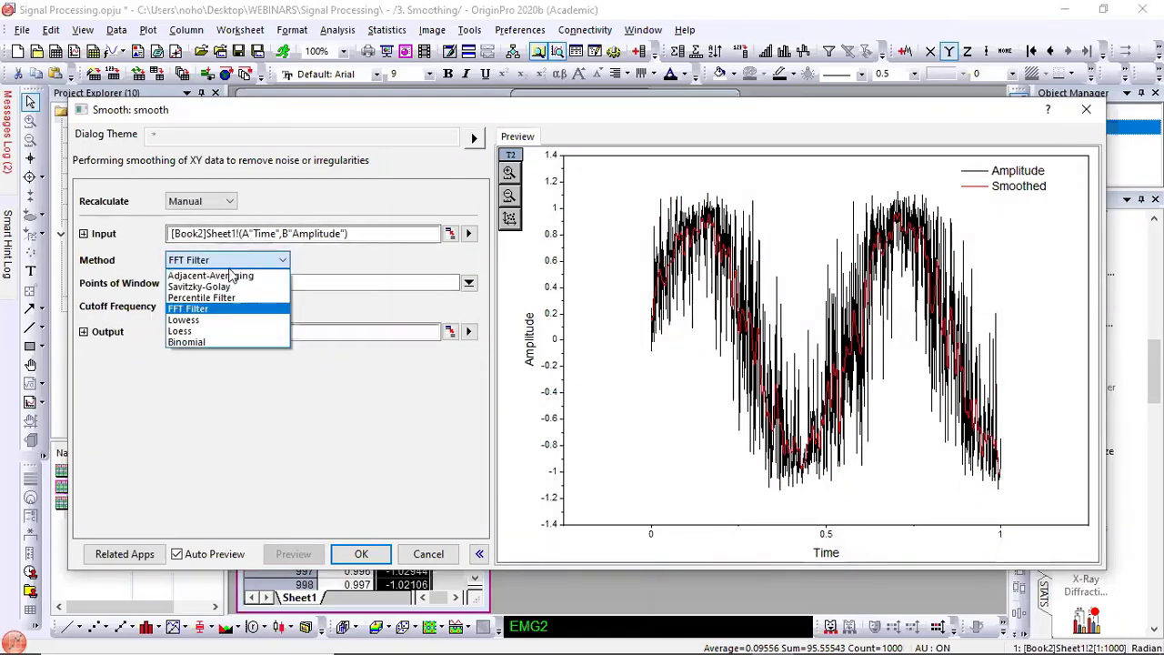
{"action": "left_click", "coordinate": [188, 321]}
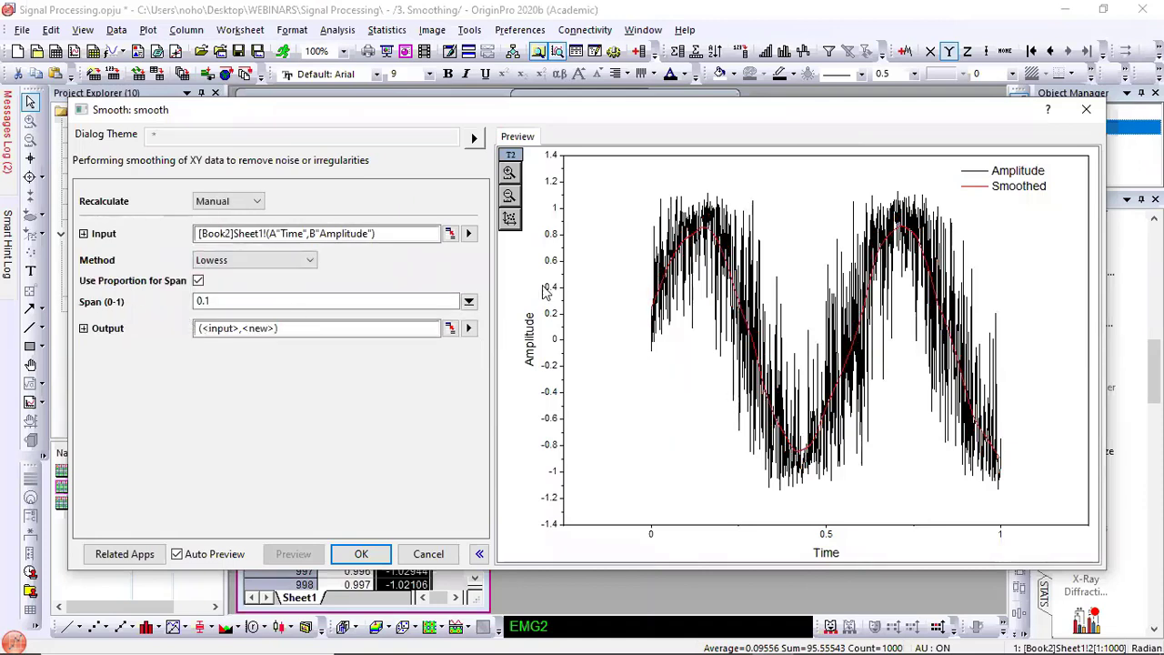
Step: Enlarge the first peak in the Lowess preview, restore the full preview range, and cancel the smoothing
{"action": "left_click", "coordinate": [510, 172]}
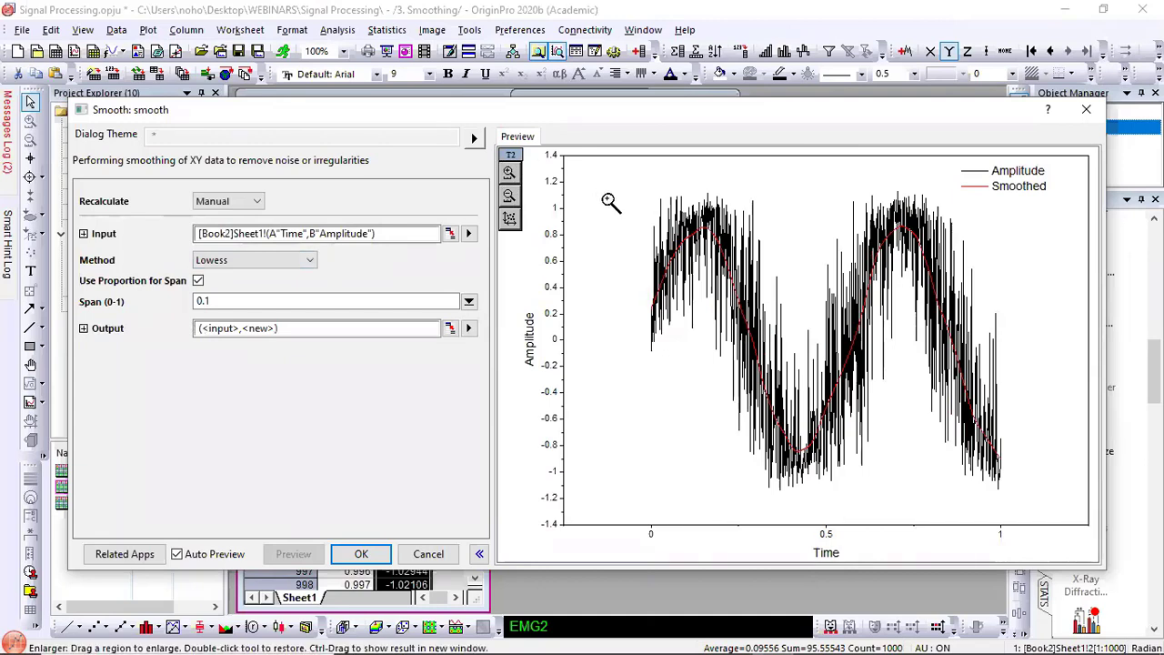
{"action": "mouse_move", "coordinate": [608, 199]}
{"action": "left_mouse_down"}
{"action": "mouse_move", "coordinate": [733, 298]}
{"action": "mouse_move", "coordinate": [796, 331]}
{"action": "left_mouse_up"}
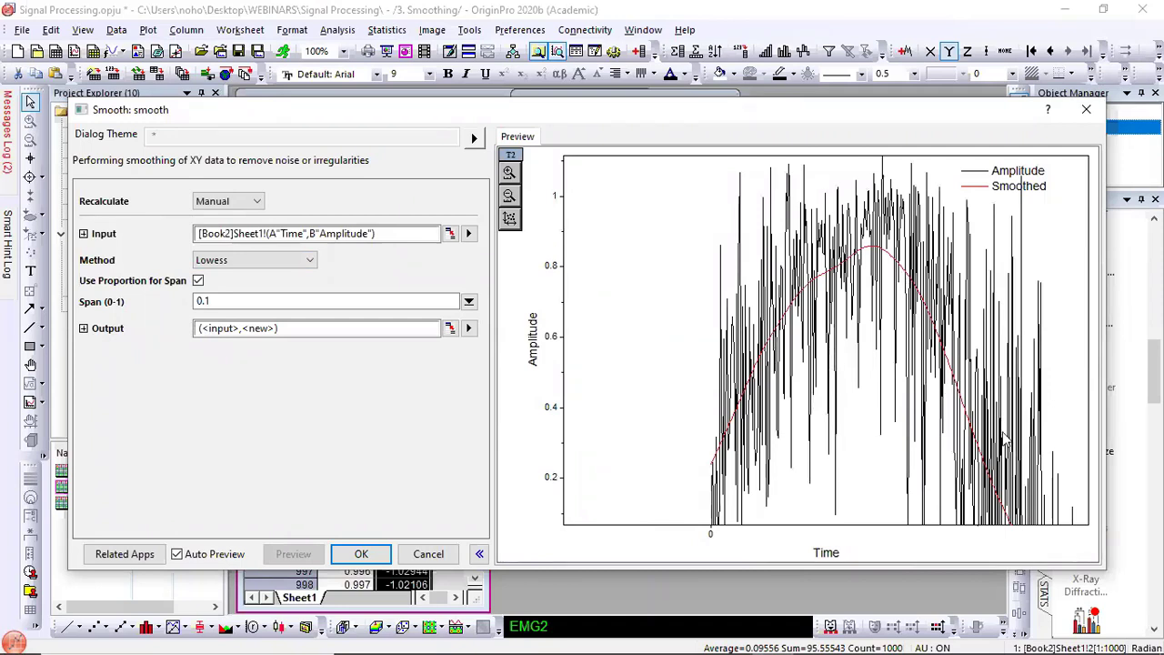
{"action": "double_click", "coordinate": [532, 281]}
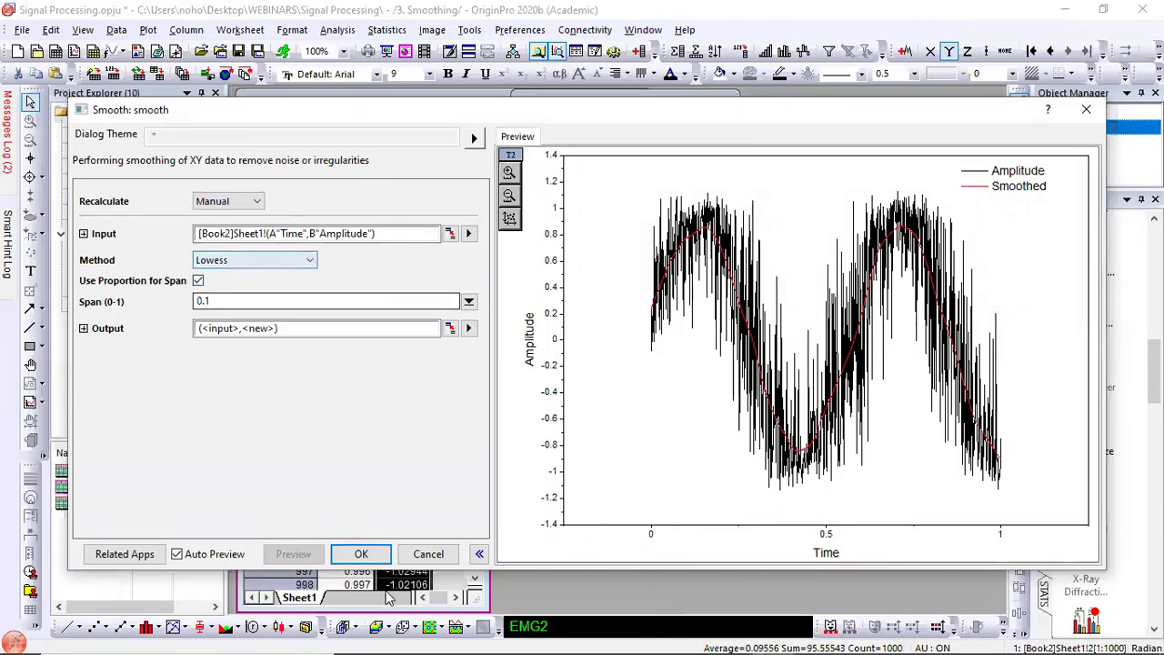
{"action": "left_click", "coordinate": [428, 554]}
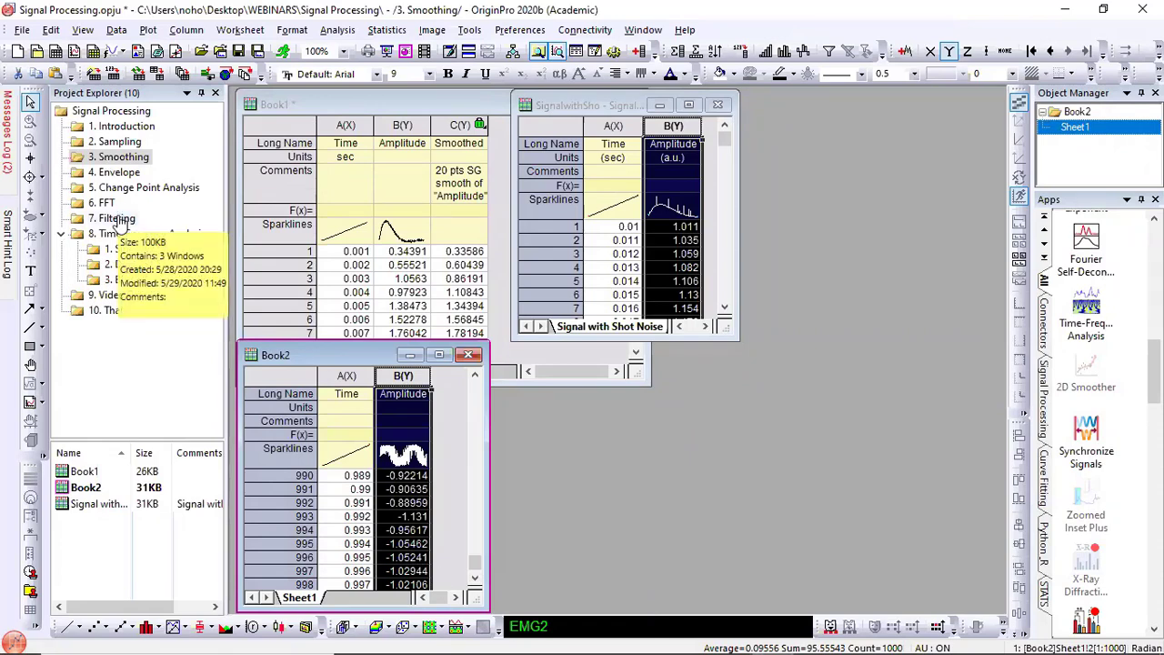
Step: Start the Envelope tool with default settings on Graph1 in the 4. Envelope folder, with a taller dialog and automatic preview
{"action": "left_click", "coordinate": [118, 175]}
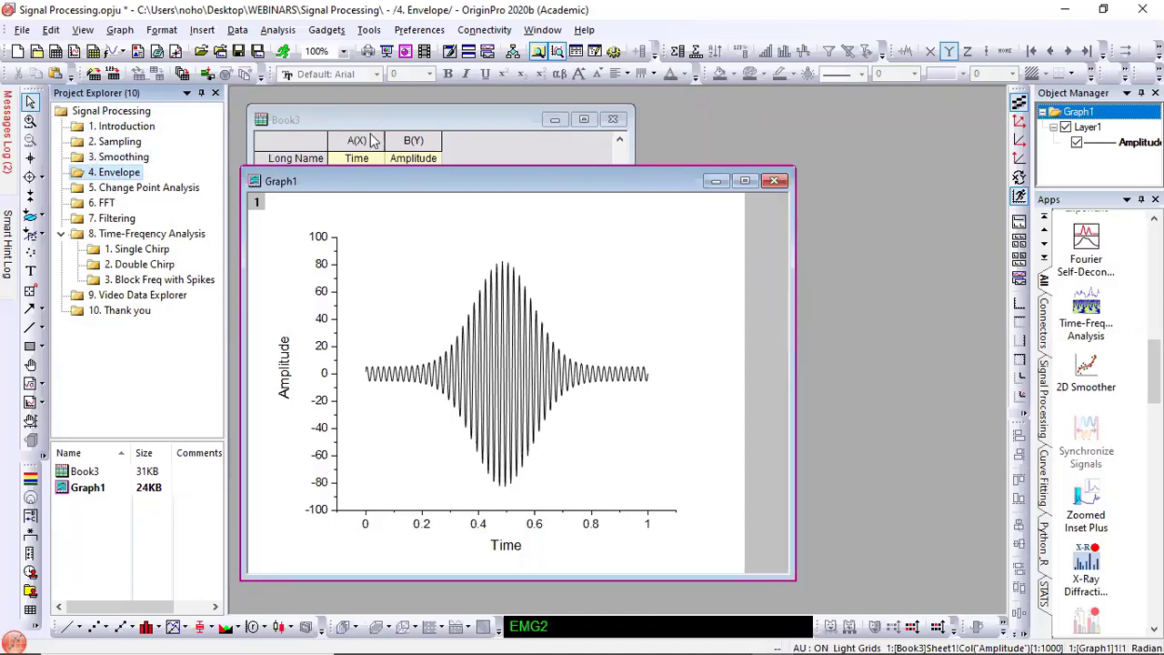
{"action": "left_click", "coordinate": [357, 180]}
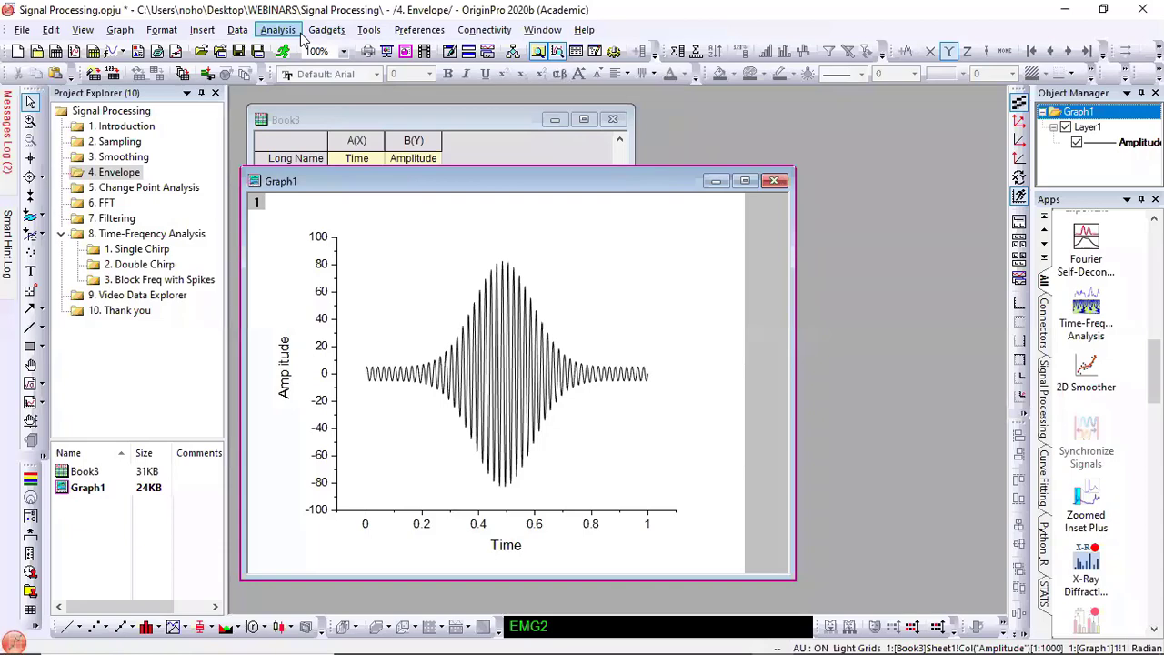
{"action": "left_click", "coordinate": [330, 32]}
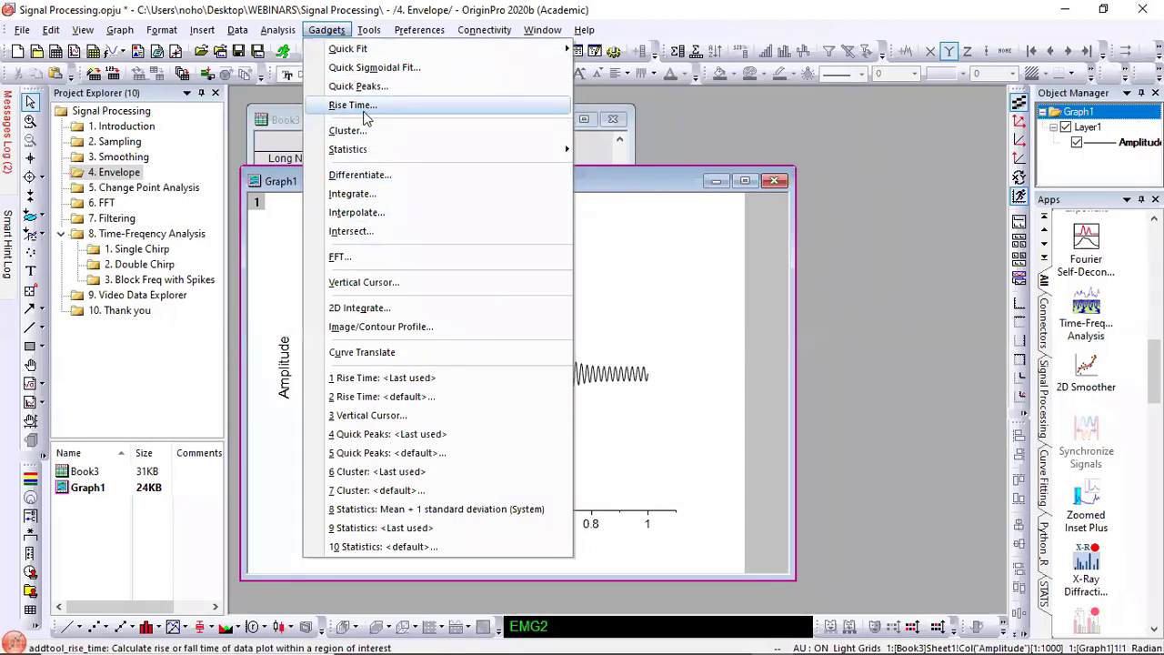
{"action": "mouse_move", "coordinate": [236, 29]}
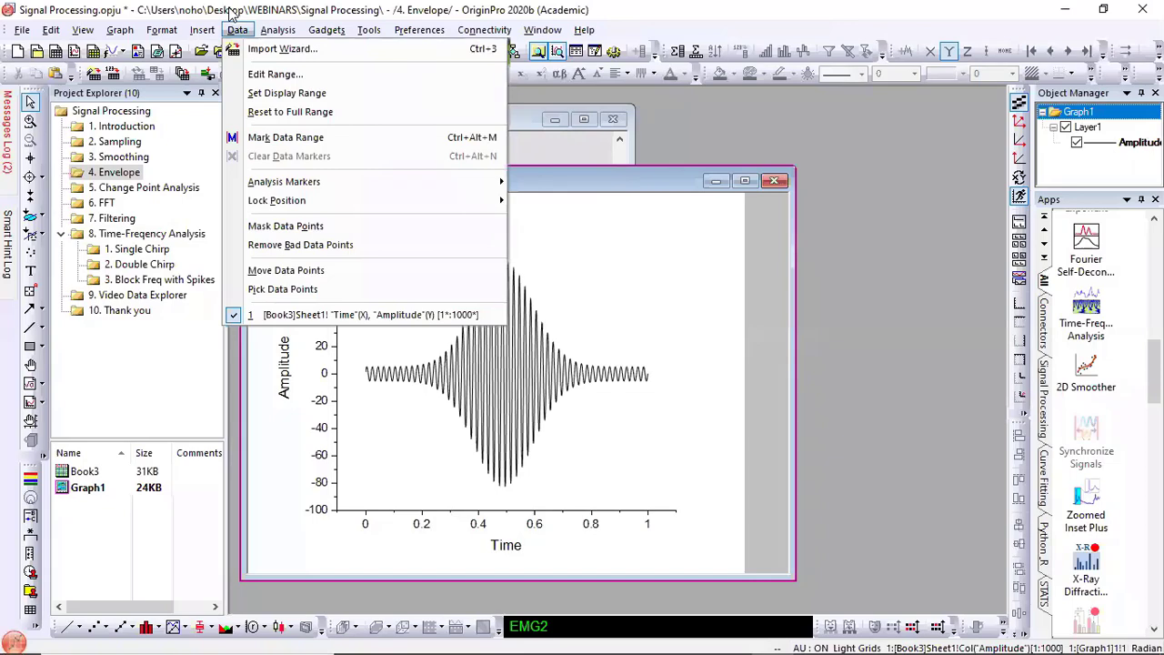
{"action": "mouse_move", "coordinate": [278, 29]}
{"action": "mouse_move", "coordinate": [290, 127]}
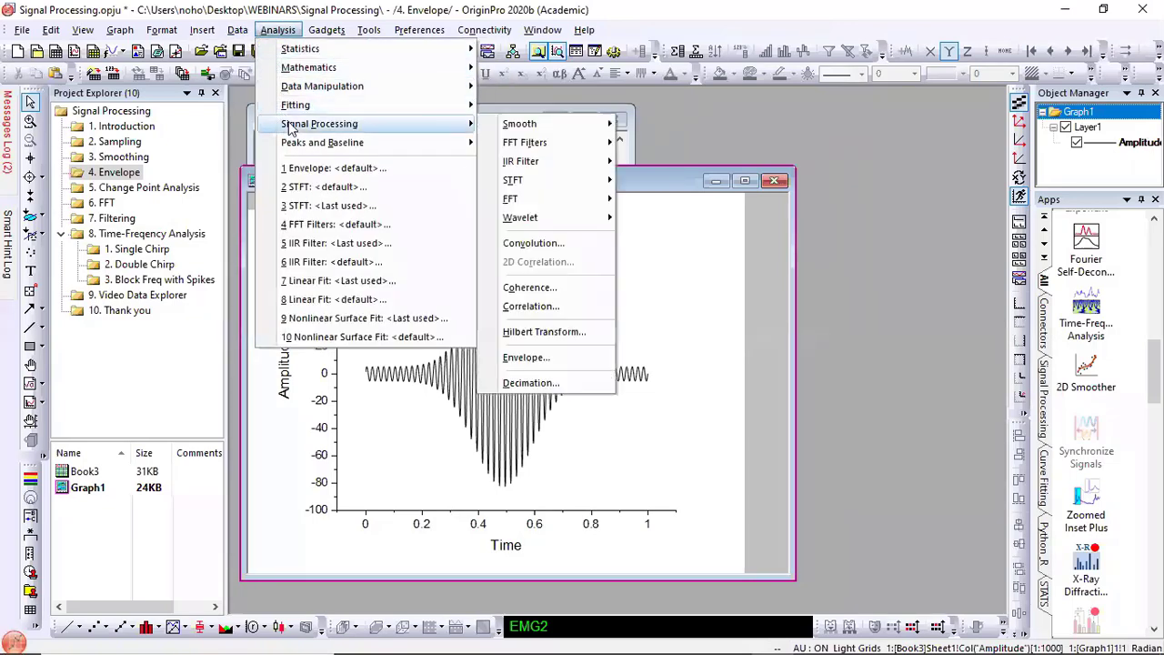
{"action": "left_click", "coordinate": [528, 358]}
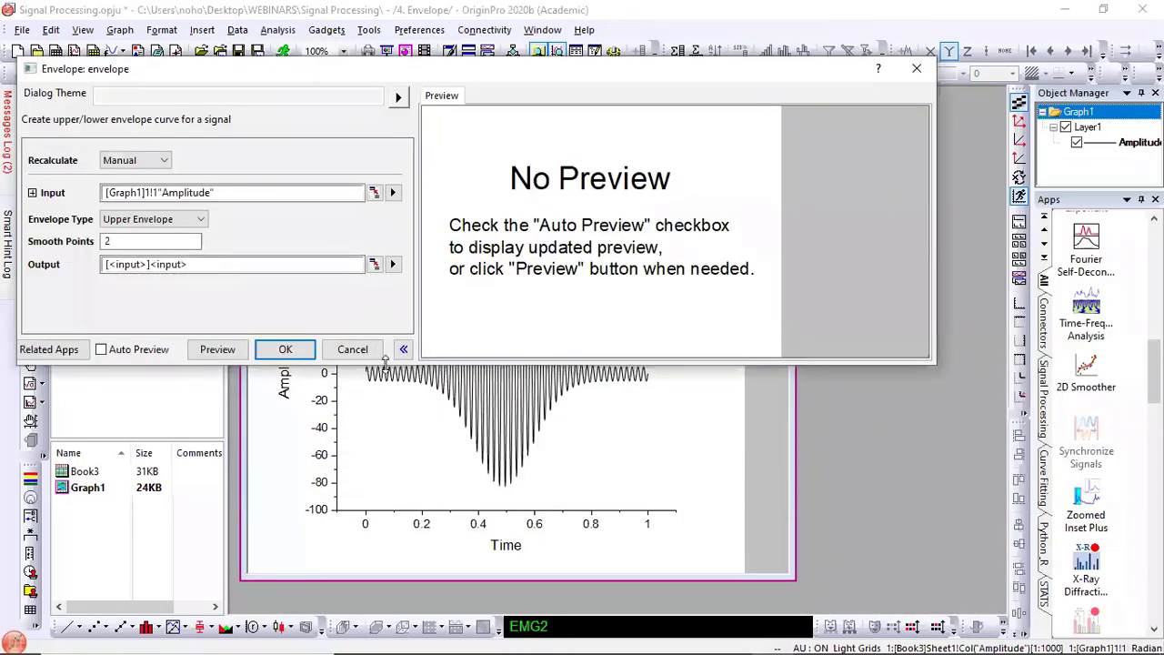
{"action": "left_click_drag", "start_coordinate": [387, 361], "coordinate": [386, 525]}
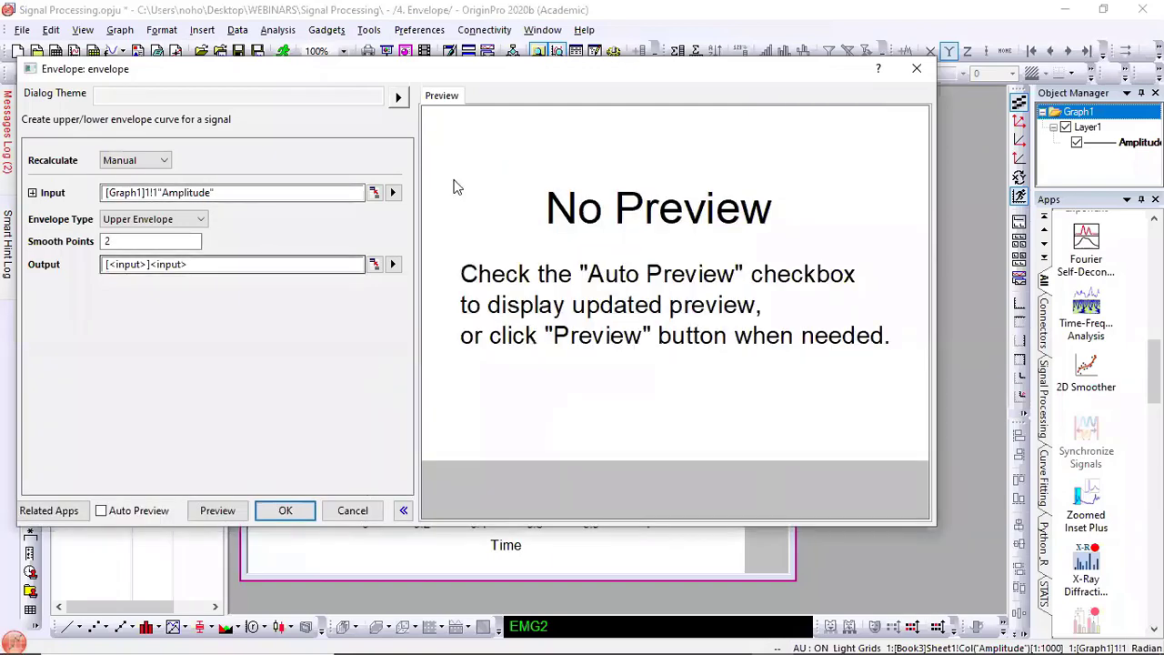
{"action": "left_click", "coordinate": [102, 511]}
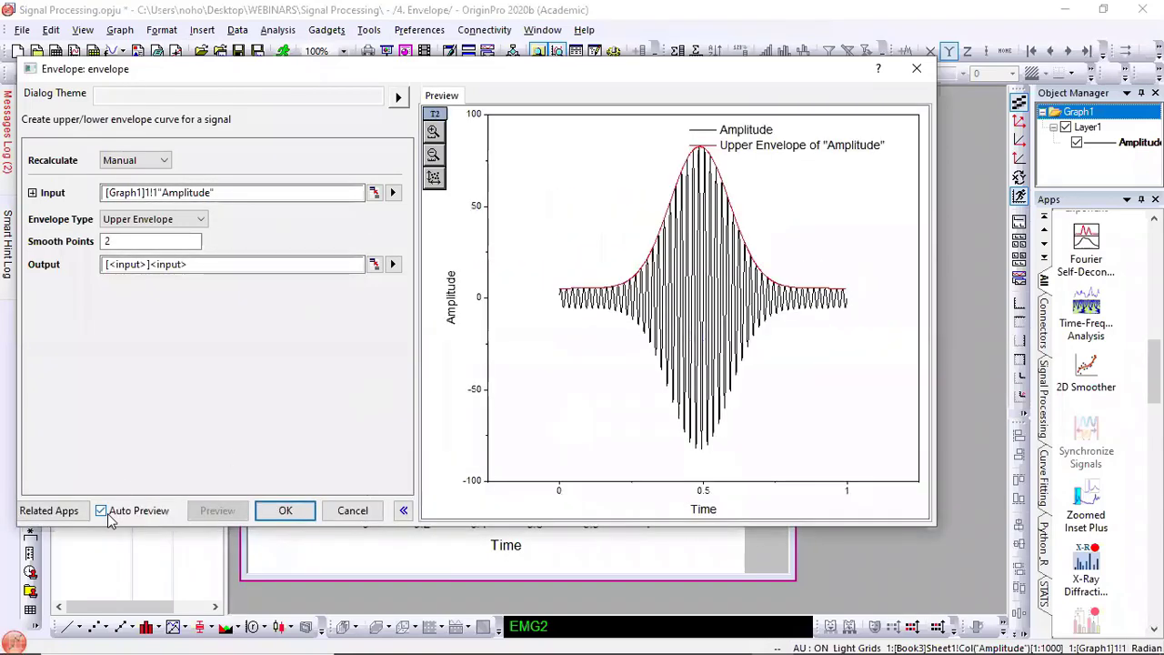
Step: Preview the Lower Envelope type, and create the Amplitude curve's envelopes with the Both Envelopes type and 2 smooth points
{"action": "left_click", "coordinate": [199, 228]}
{"action": "left_click", "coordinate": [177, 242]}
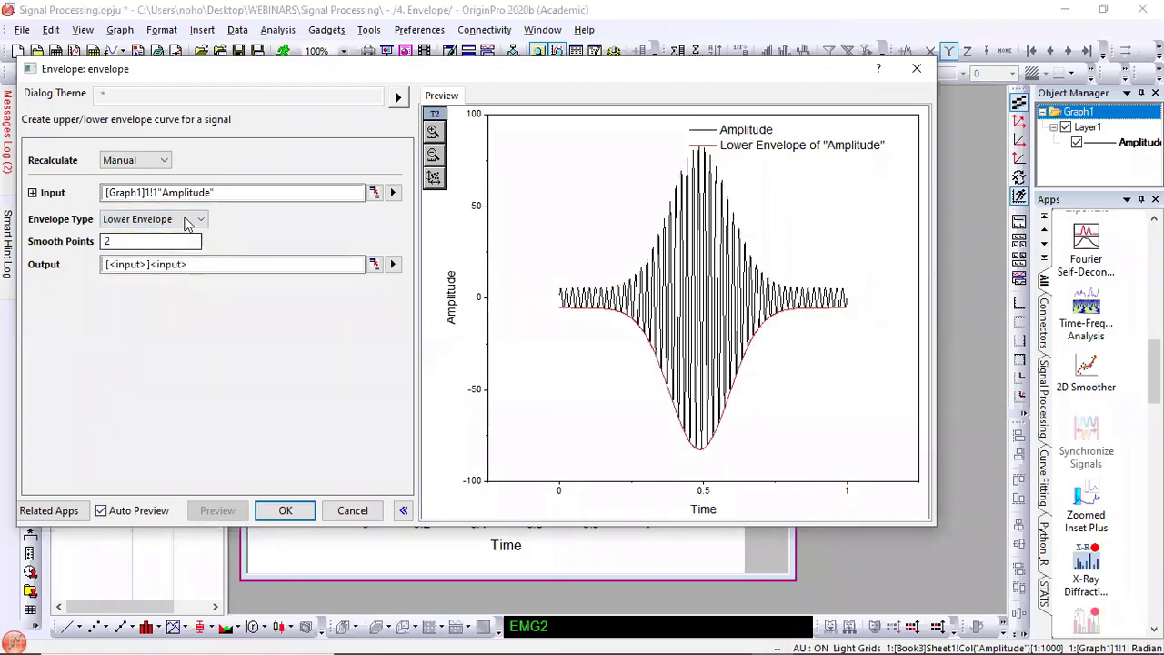
{"action": "left_click", "coordinate": [189, 221]}
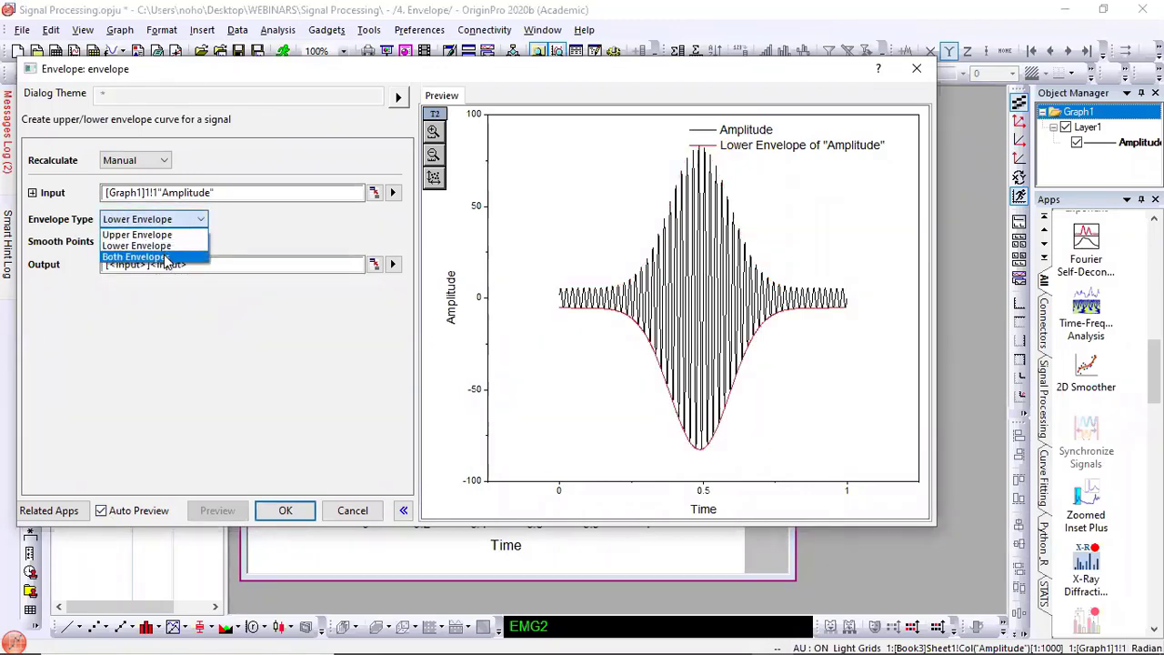
{"action": "left_click", "coordinate": [166, 258]}
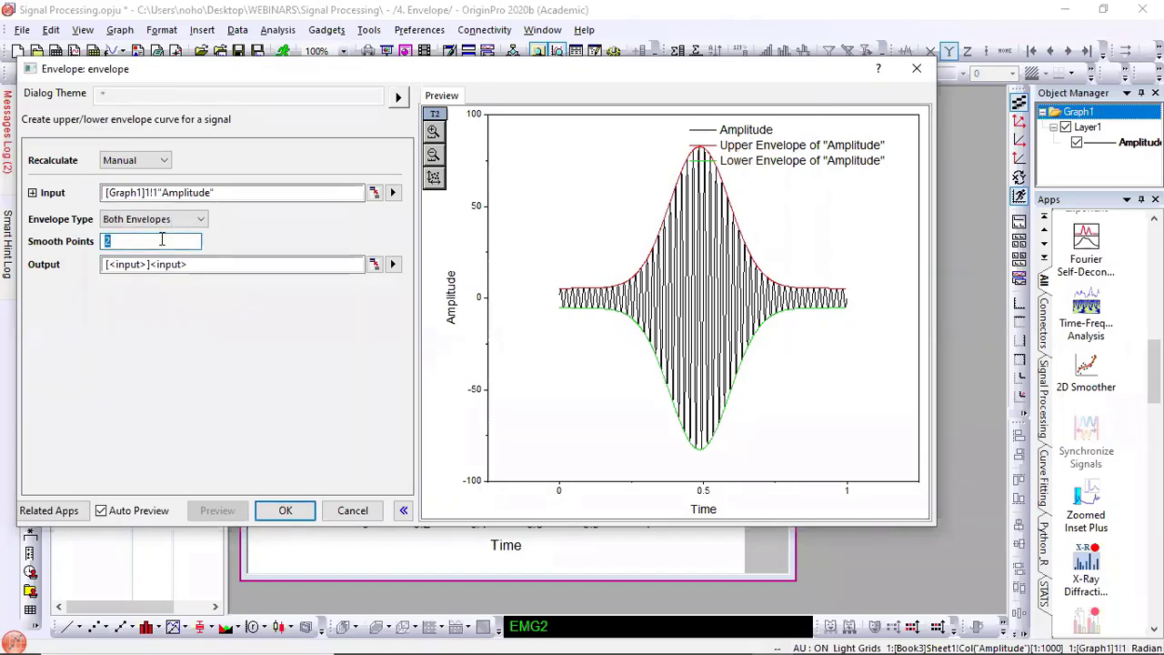
{"action": "left_click", "coordinate": [285, 512]}
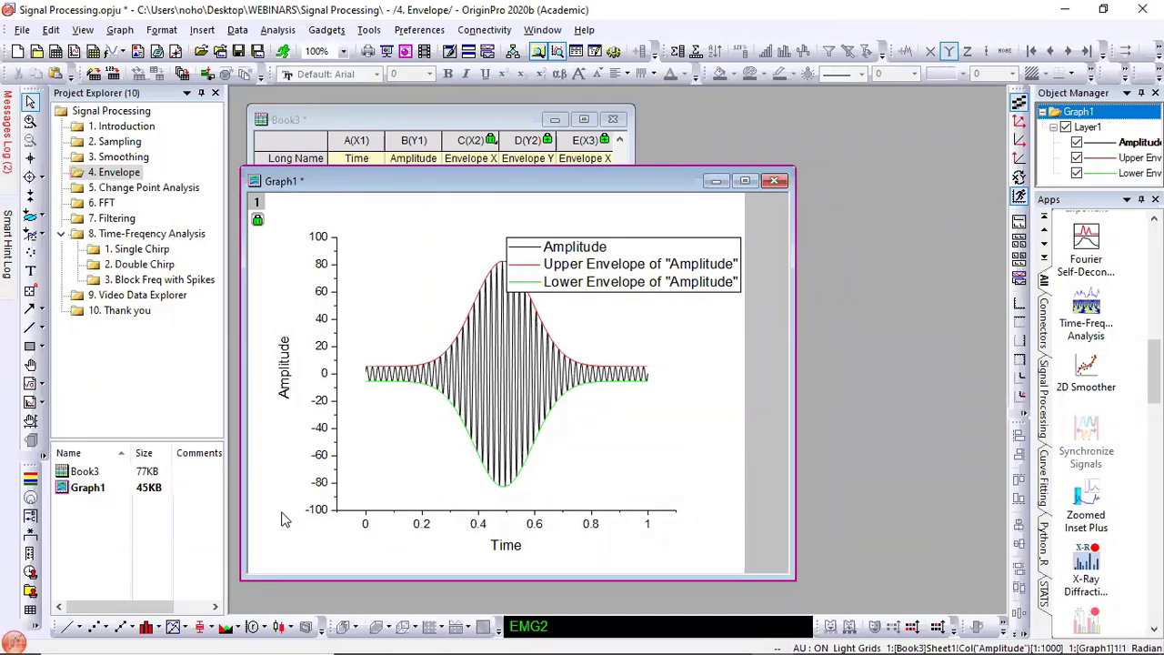
Step: In the 2. Sampling folder, set the EvenX initial value and increment of Book9's Amplitude column both to 1
{"action": "left_click", "coordinate": [146, 143]}
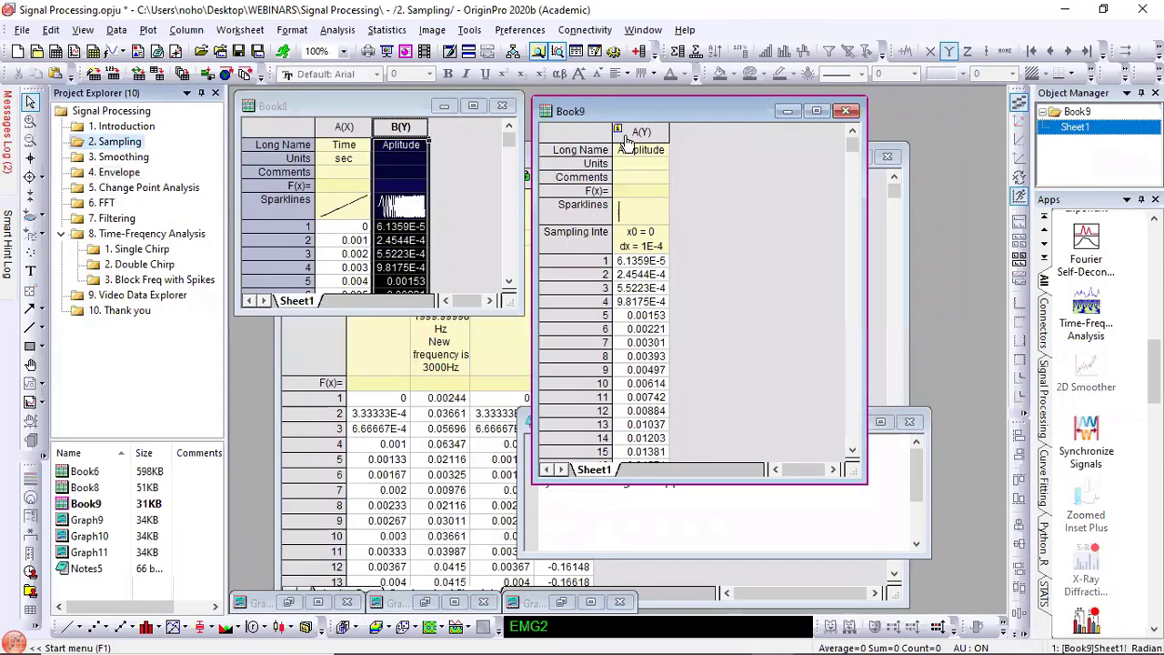
{"action": "double_click", "coordinate": [619, 133]}
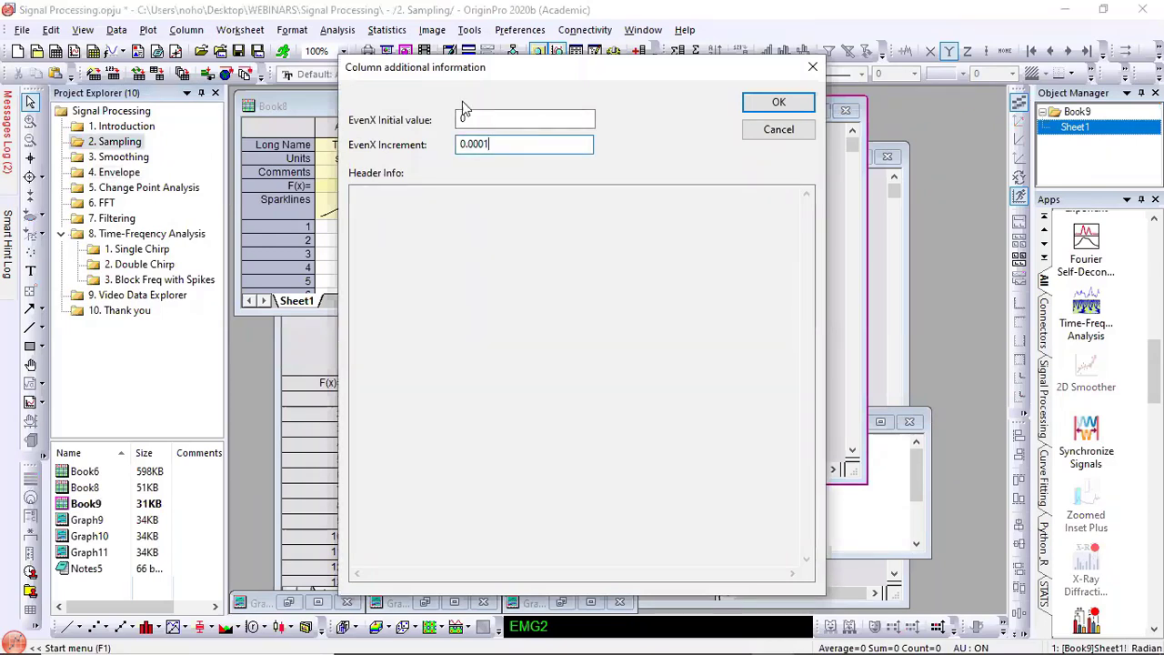
{"action": "double_click", "coordinate": [462, 118]}
{"action": "type", "text": "1"}
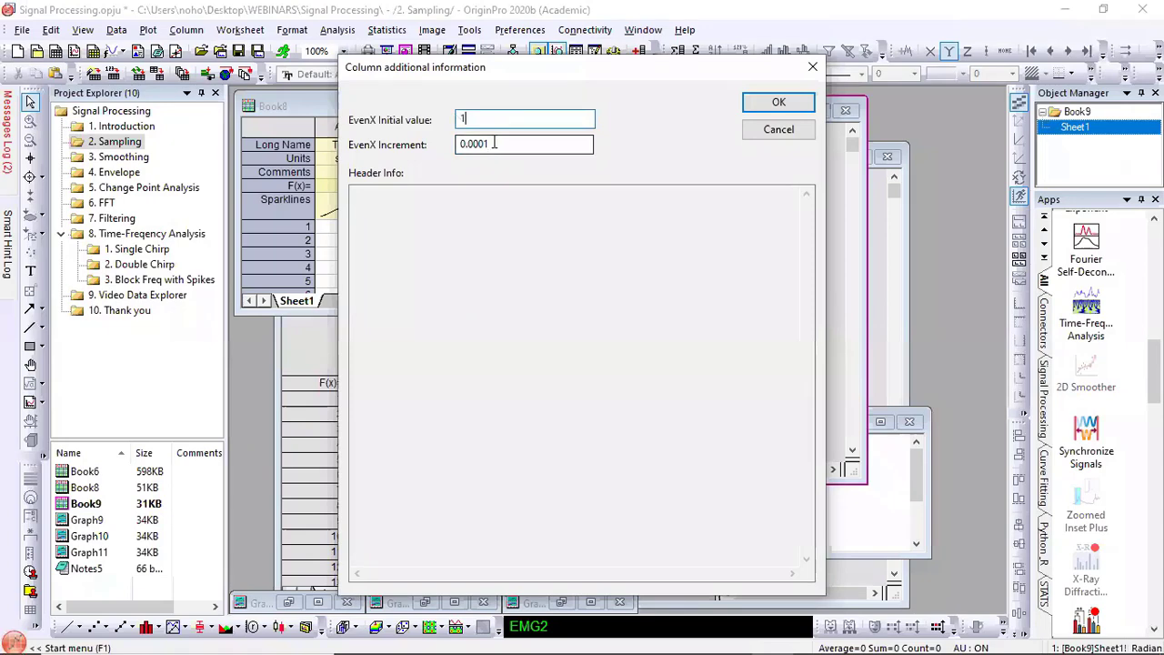
{"action": "key", "text": "Tab"}
{"action": "type", "text": "1"}
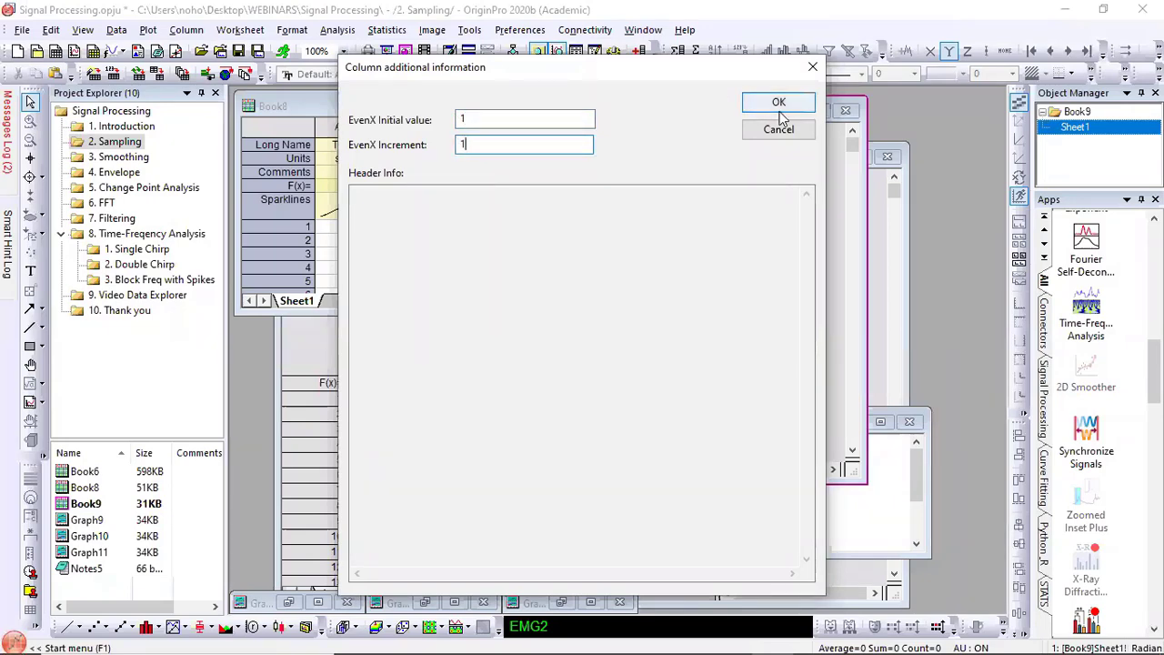
{"action": "left_click", "coordinate": [779, 106]}
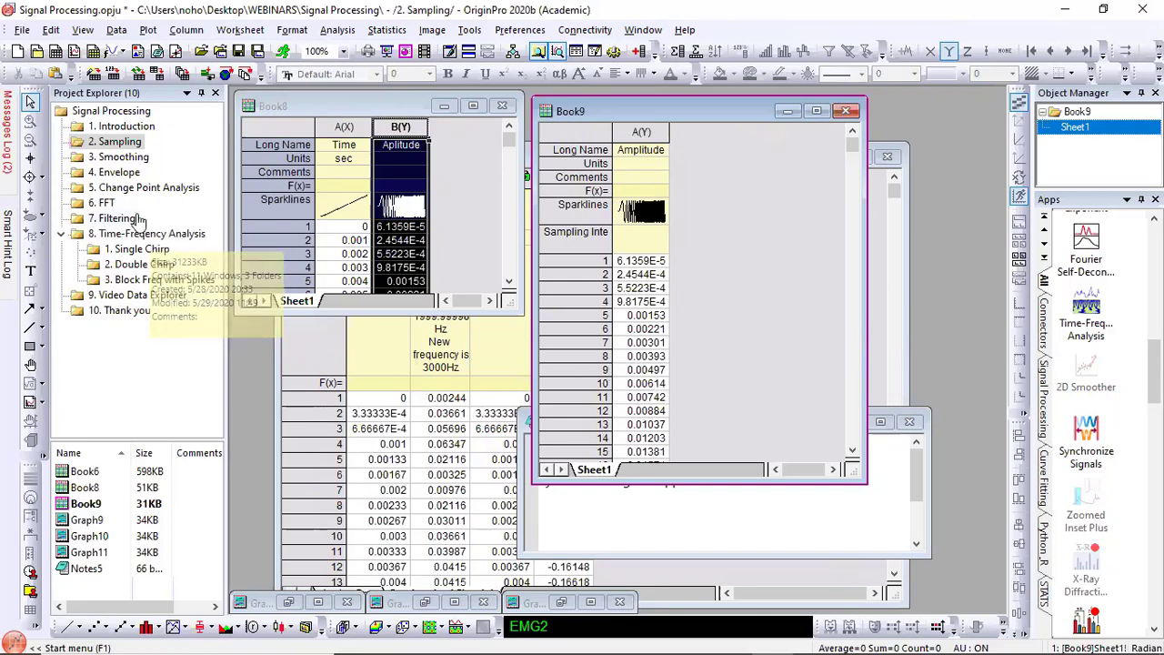
Step: In the 5. Change Point Analysis folder, move the Notes6 and Notes4 windows off Graph2 and enlarge the graph window
{"action": "left_click", "coordinate": [114, 173]}
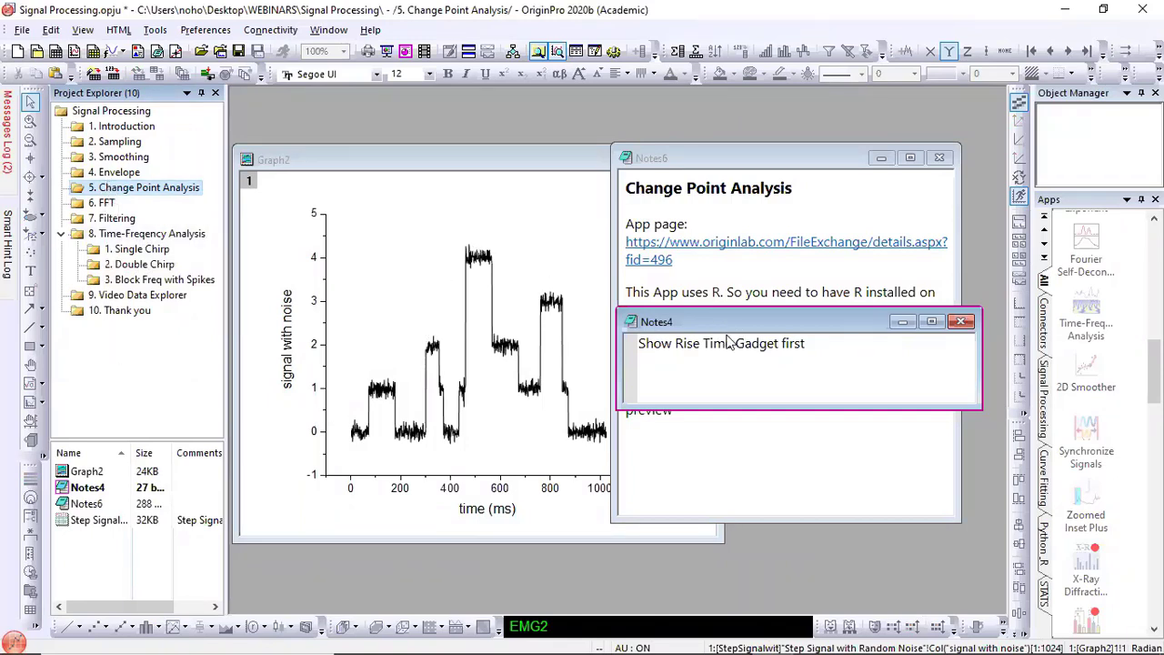
{"action": "left_click", "coordinate": [732, 157]}
{"action": "left_click_drag", "start_coordinate": [731, 157], "coordinate": [912, 155]}
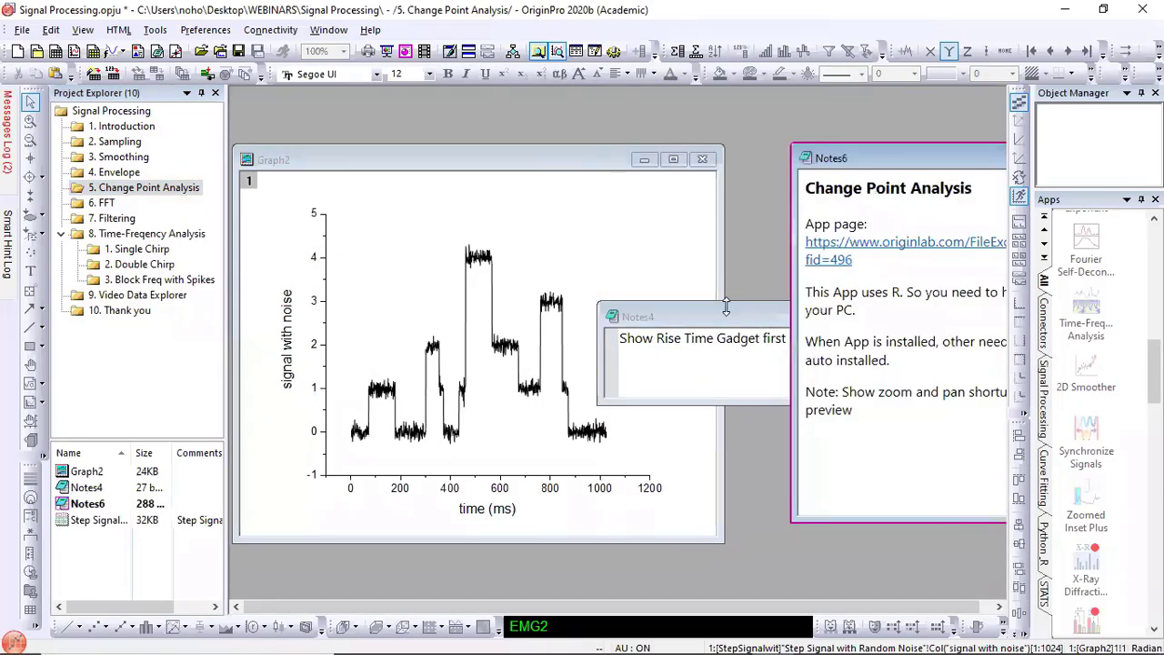
{"action": "left_click", "coordinate": [729, 320]}
{"action": "left_click_drag", "start_coordinate": [741, 310], "coordinate": [878, 223]}
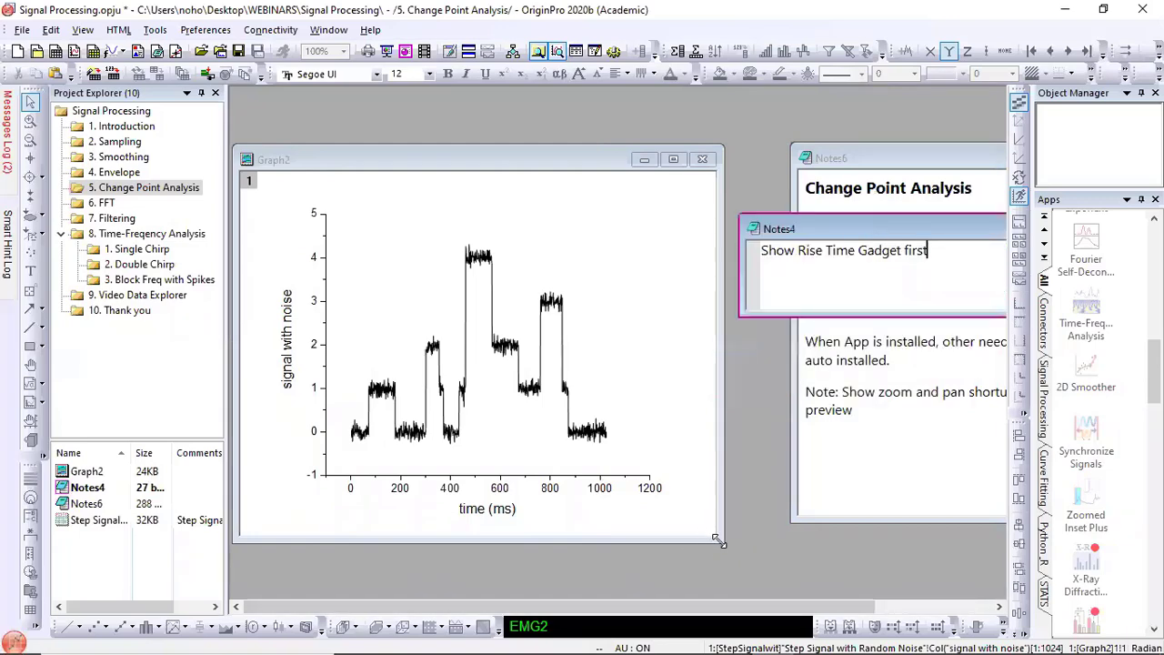
{"action": "left_click_drag", "start_coordinate": [709, 539], "coordinate": [770, 573]}
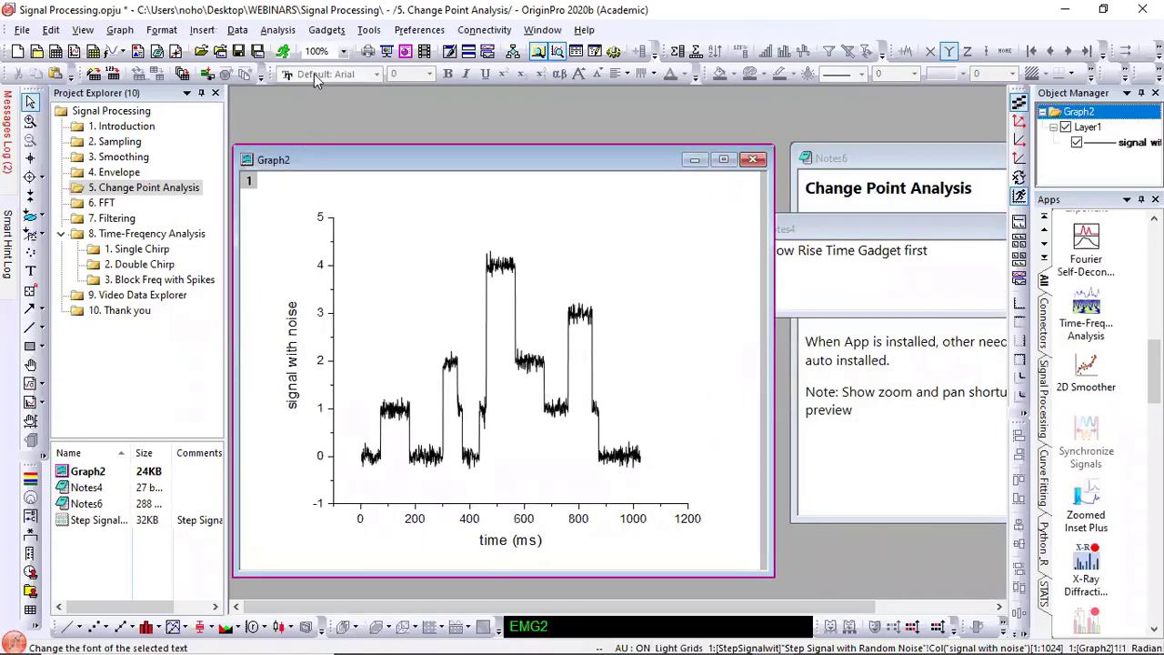
Step: Add the Rise Time gadget to Graph2 with its default settings, with the X range from 160 to 810
{"action": "left_click", "coordinate": [321, 36]}
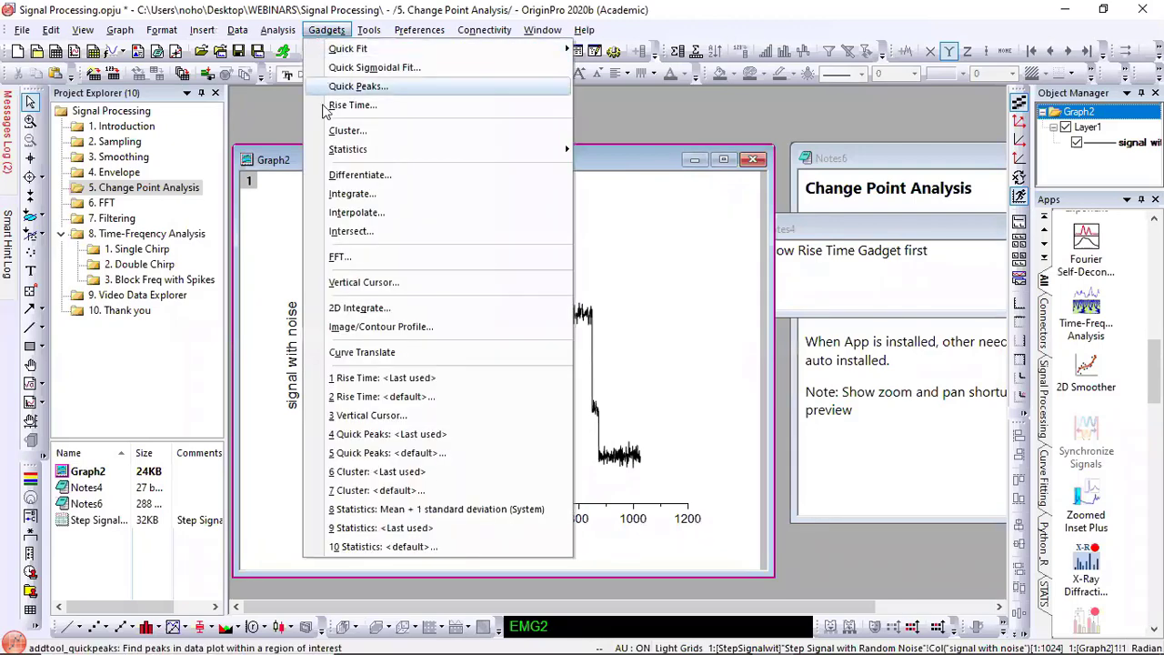
{"action": "left_click", "coordinate": [369, 400]}
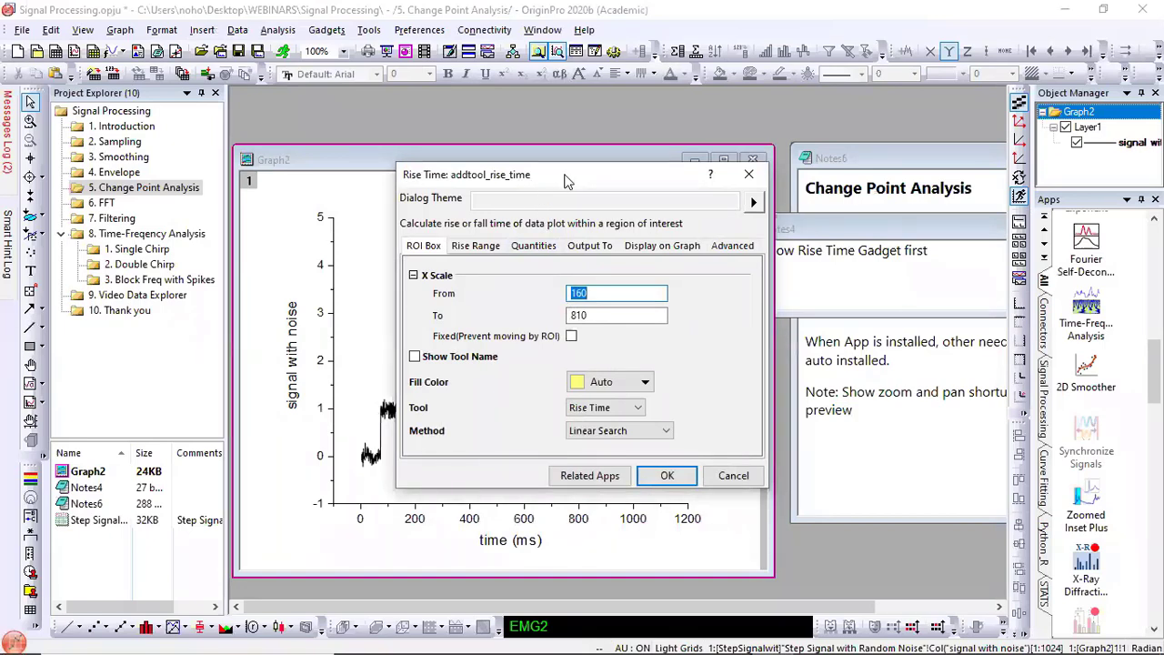
{"action": "left_click_drag", "start_coordinate": [564, 181], "coordinate": [765, 104]}
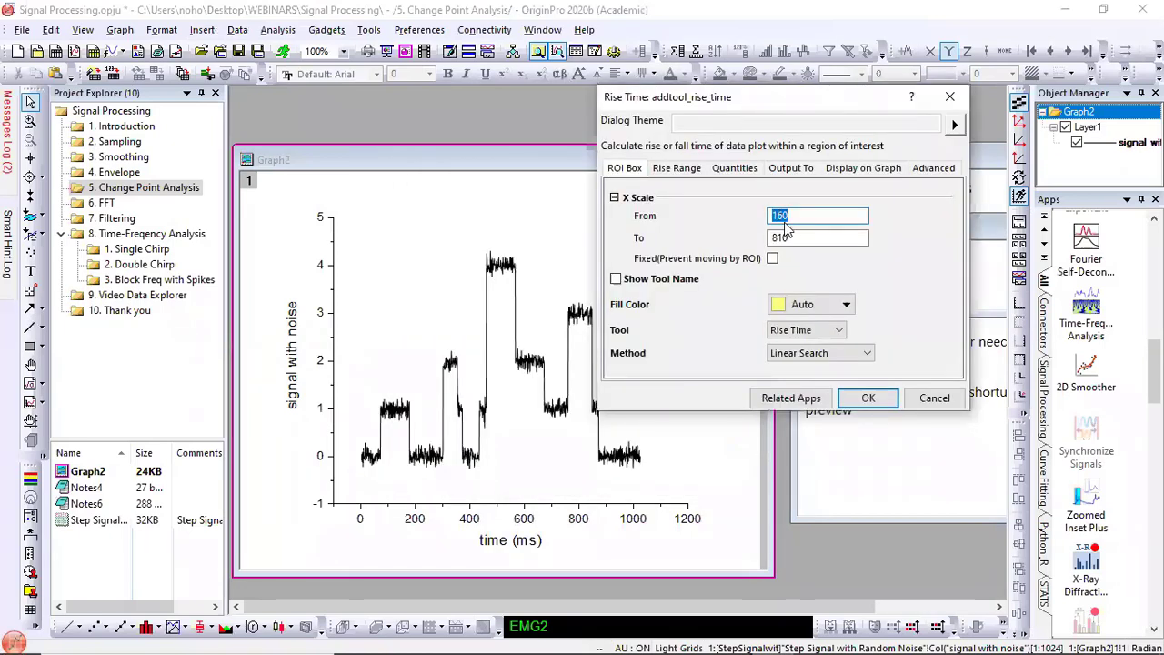
{"action": "left_click", "coordinate": [864, 399]}
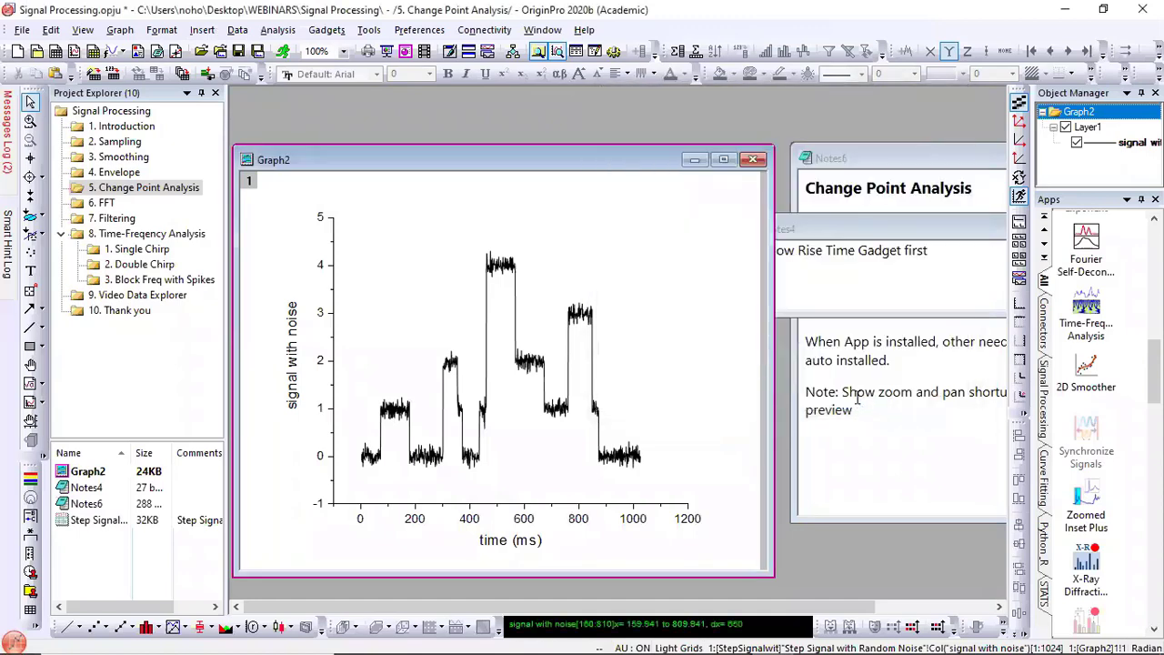
{"action": "left_click", "coordinate": [447, 330]}
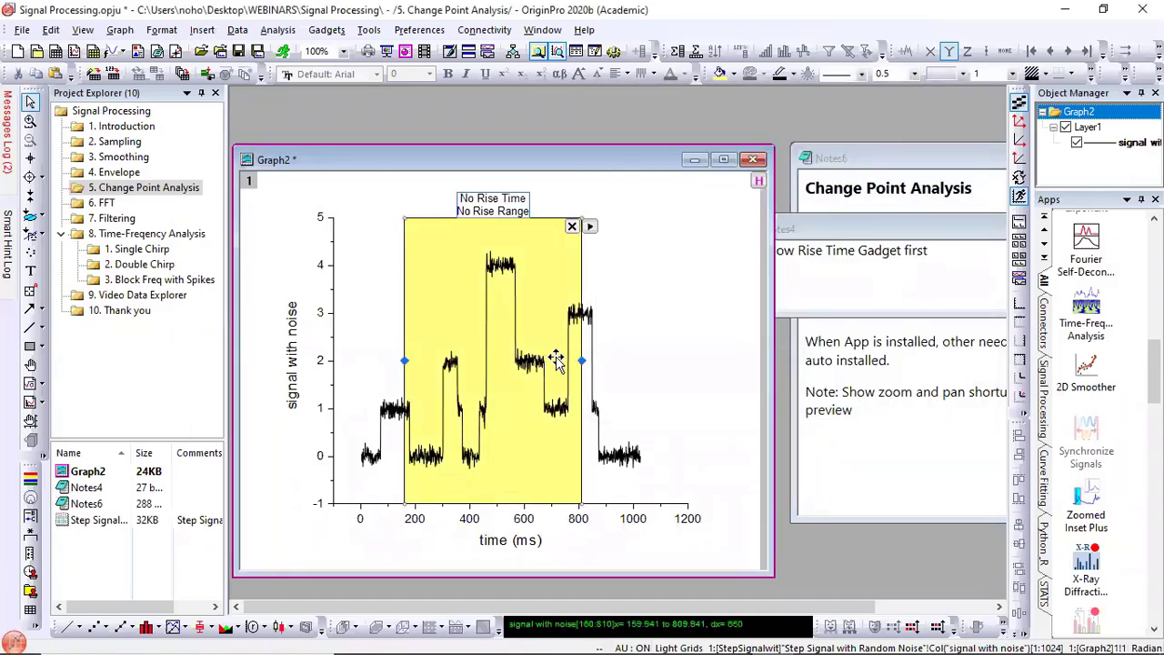
Step: Narrow the gadget's region to about -10 to 134 ms to measure the rise time of the first step
{"action": "left_click_drag", "start_coordinate": [579, 361], "coordinate": [461, 354]}
{"action": "left_click_drag", "start_coordinate": [436, 309], "coordinate": [422, 359]}
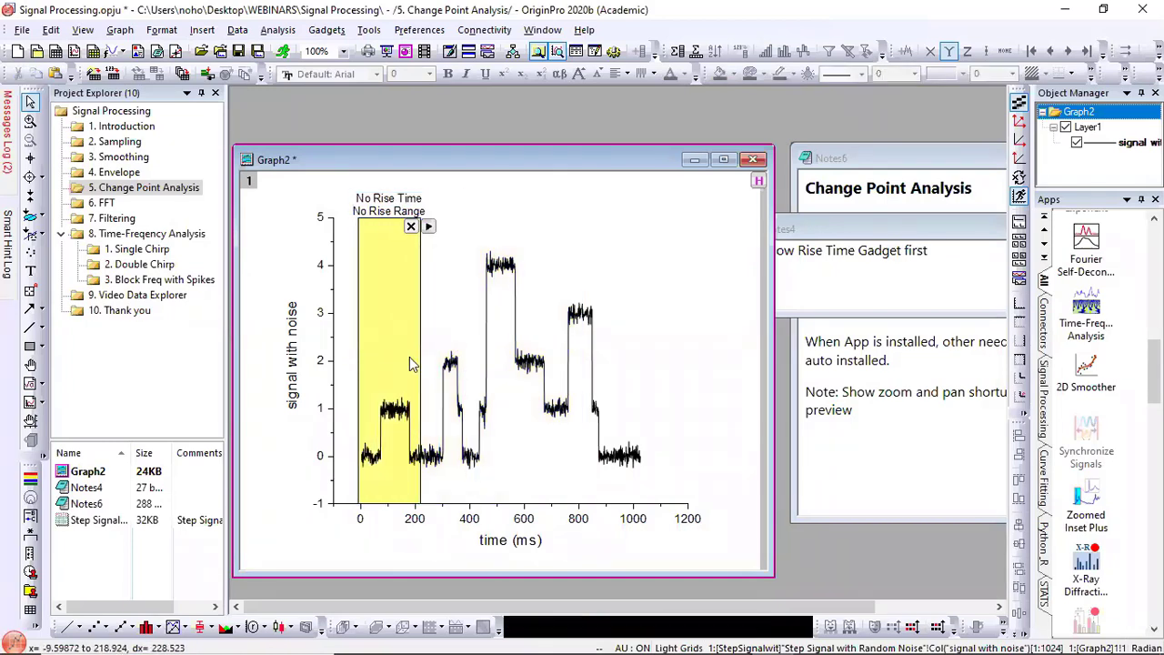
{"action": "left_click_drag", "start_coordinate": [416, 362], "coordinate": [397, 362]}
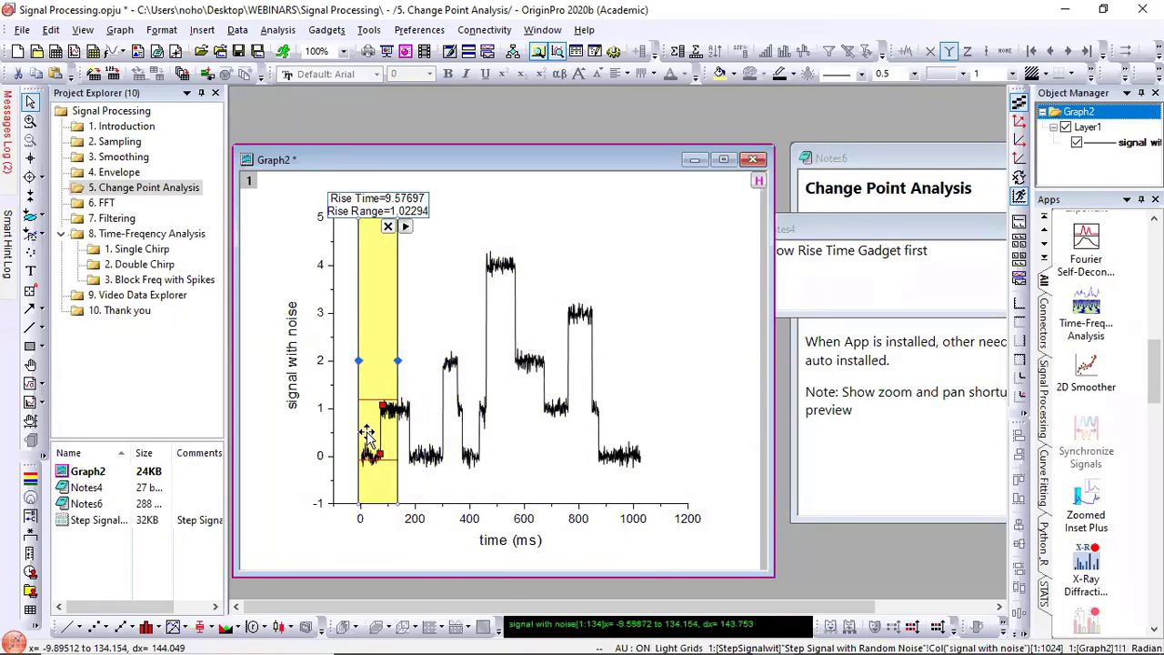
{"action": "mouse_move", "coordinate": [373, 459]}
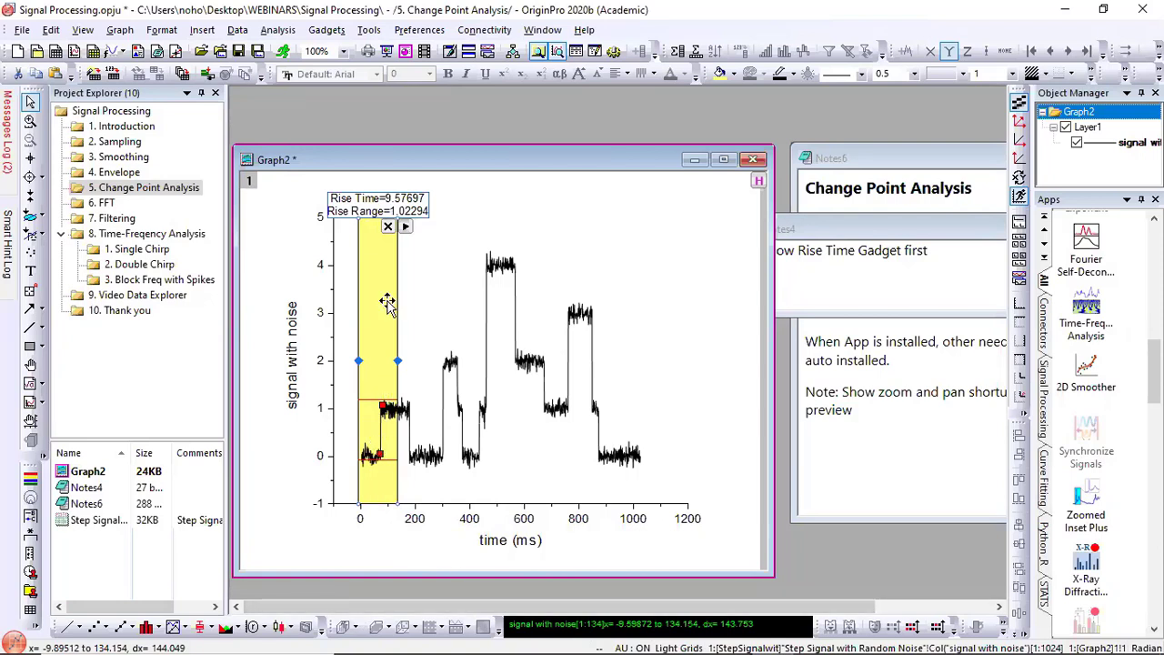
Step: Switch the gadget to the Fall Time tool to measure the drop after the highest plateau, and remove the gadget from Graph2
{"action": "left_click_drag", "start_coordinate": [378, 273], "coordinate": [451, 301]}
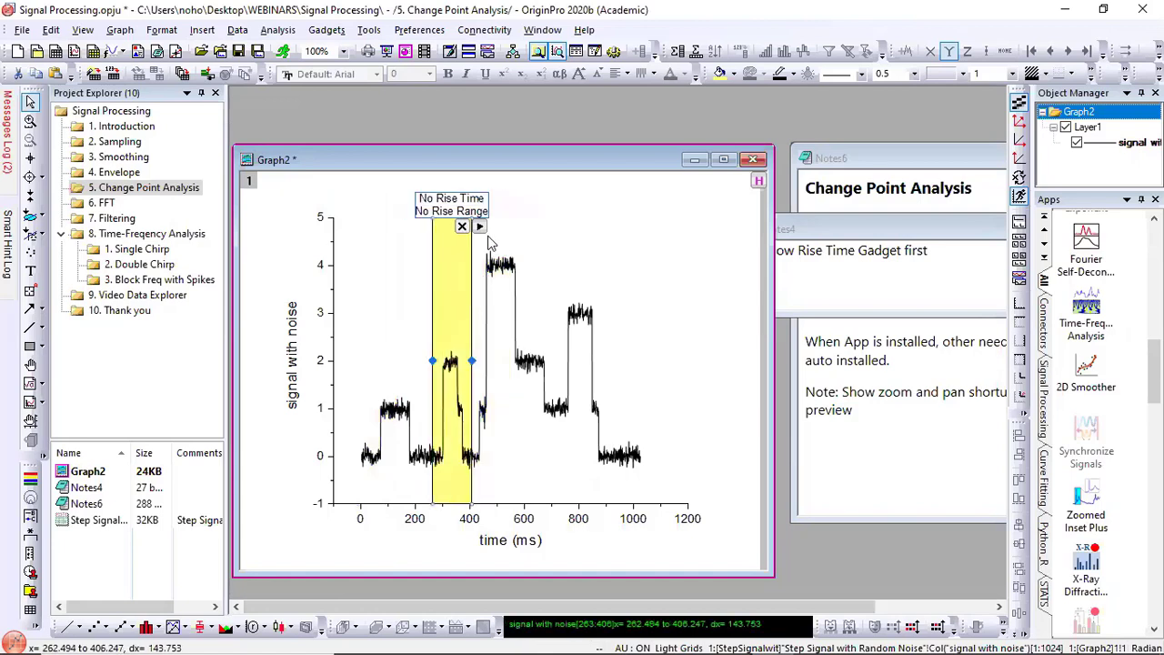
{"action": "left_click", "coordinate": [480, 227]}
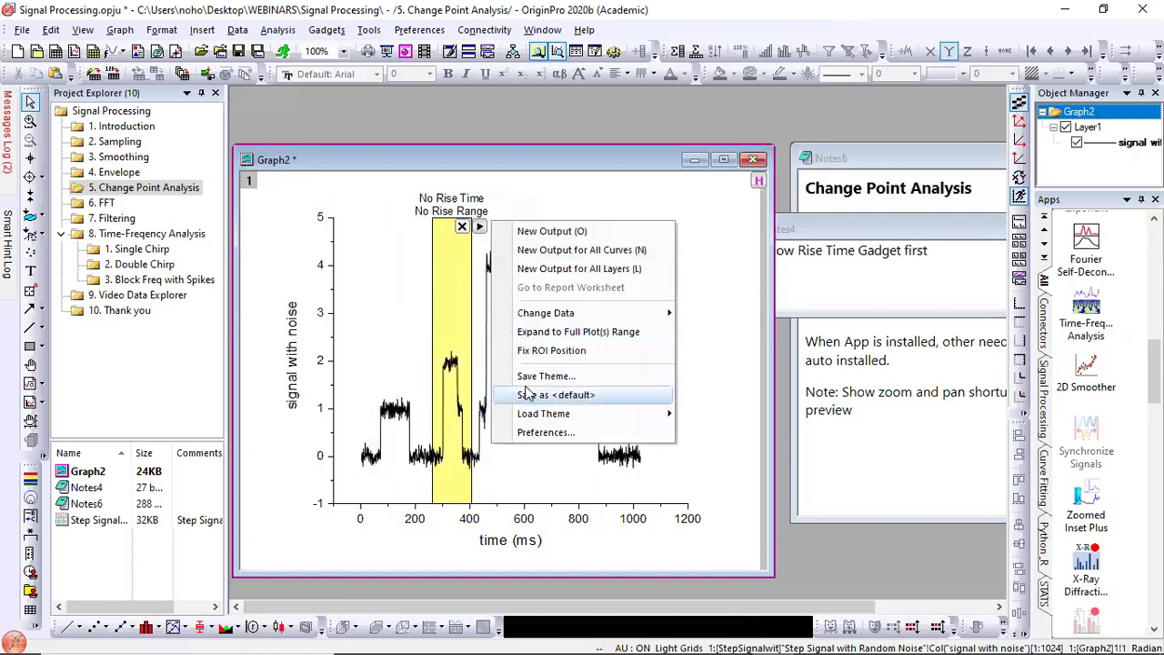
{"action": "left_click", "coordinate": [544, 432]}
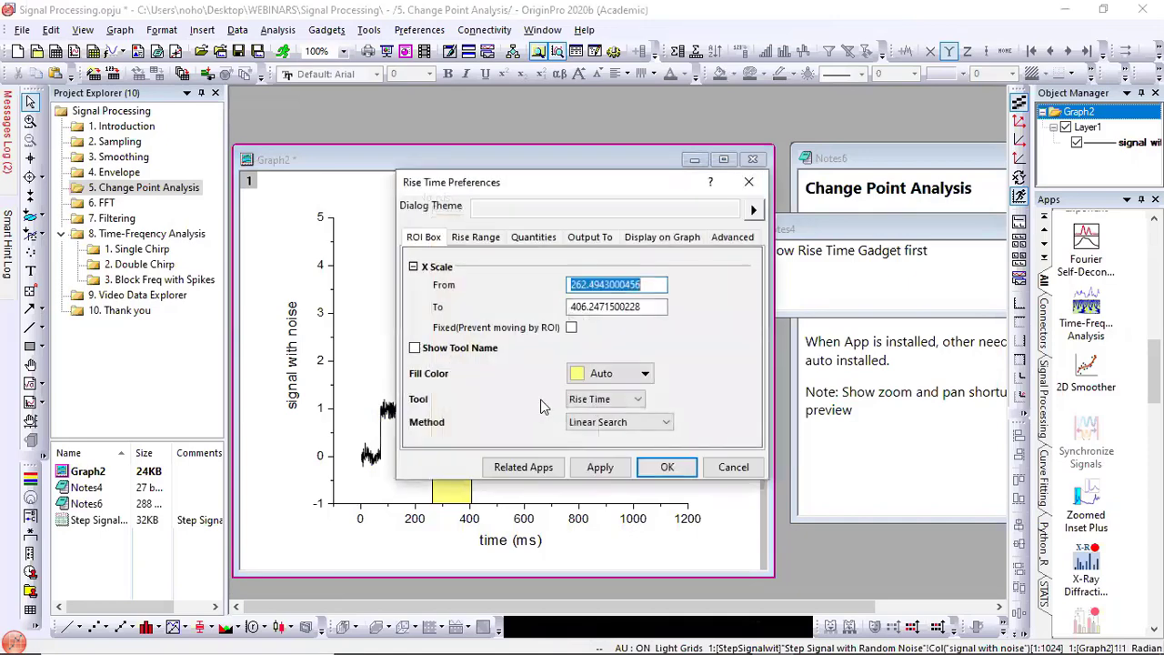
{"action": "left_click", "coordinate": [607, 400]}
{"action": "left_click", "coordinate": [592, 425]}
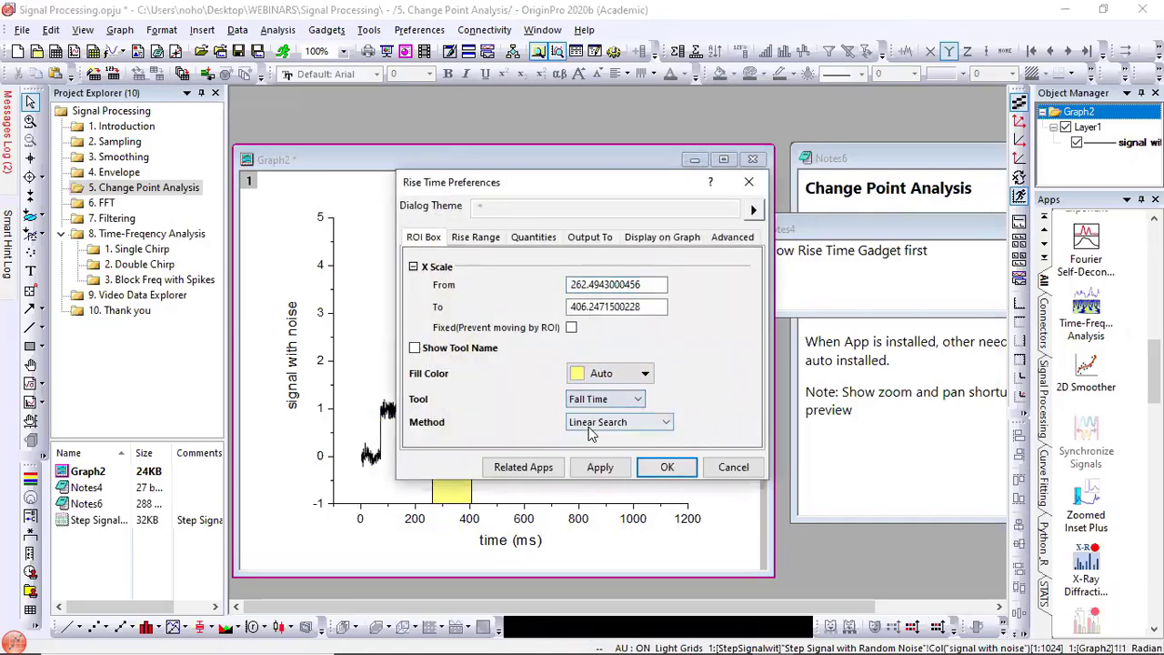
{"action": "left_click", "coordinate": [664, 467]}
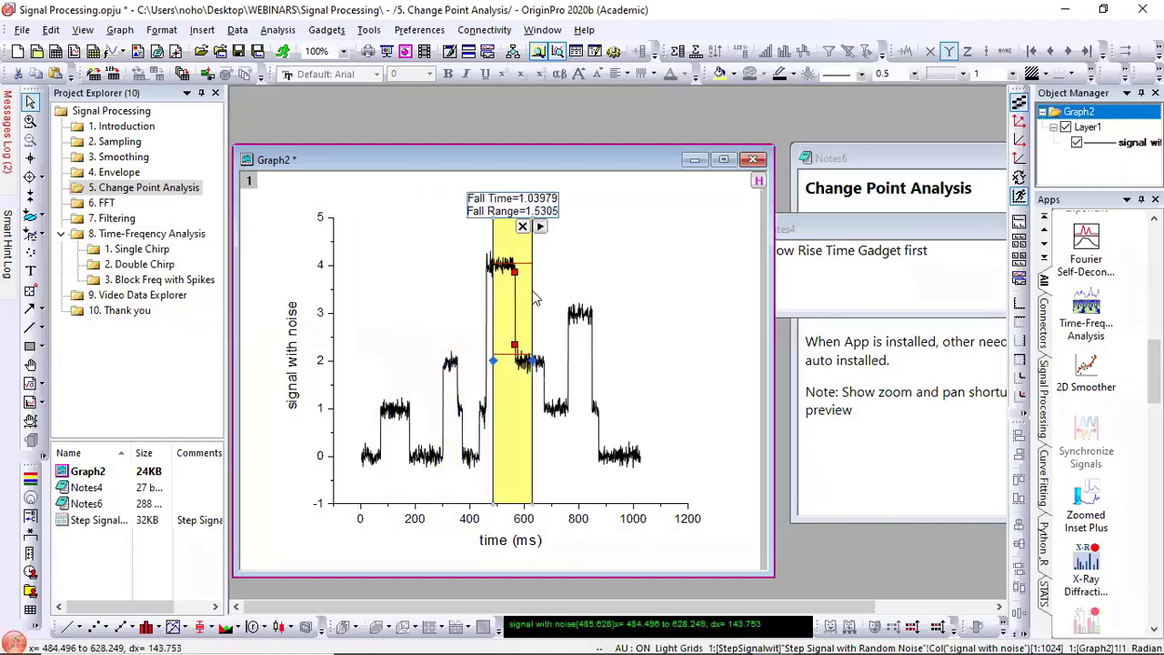
{"action": "left_click", "coordinate": [523, 227]}
Step: Minimize the Notes4 window without hiding or deleting it
{"action": "left_click", "coordinate": [853, 239]}
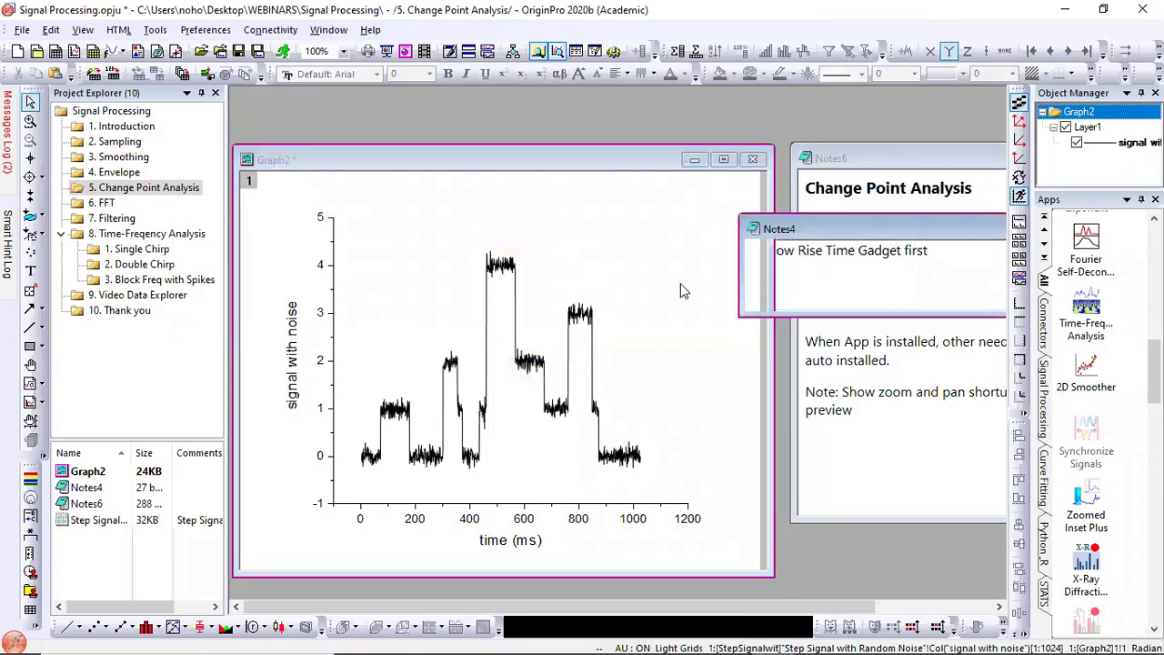
{"action": "left_click", "coordinate": [836, 290]}
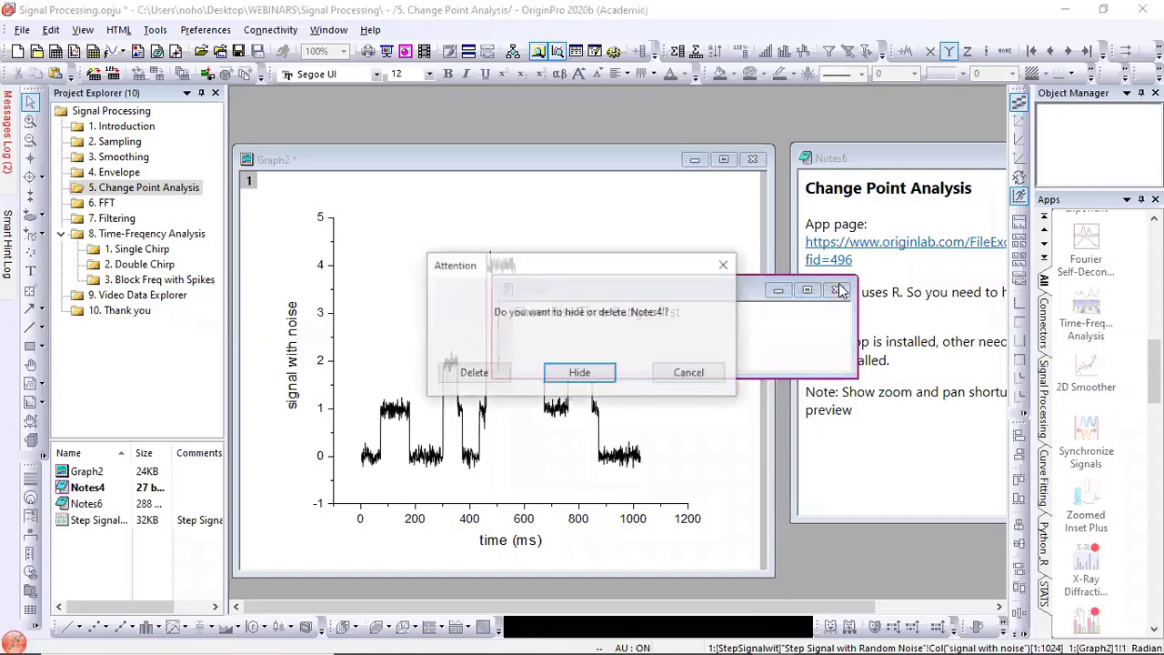
{"action": "left_click", "coordinate": [696, 375]}
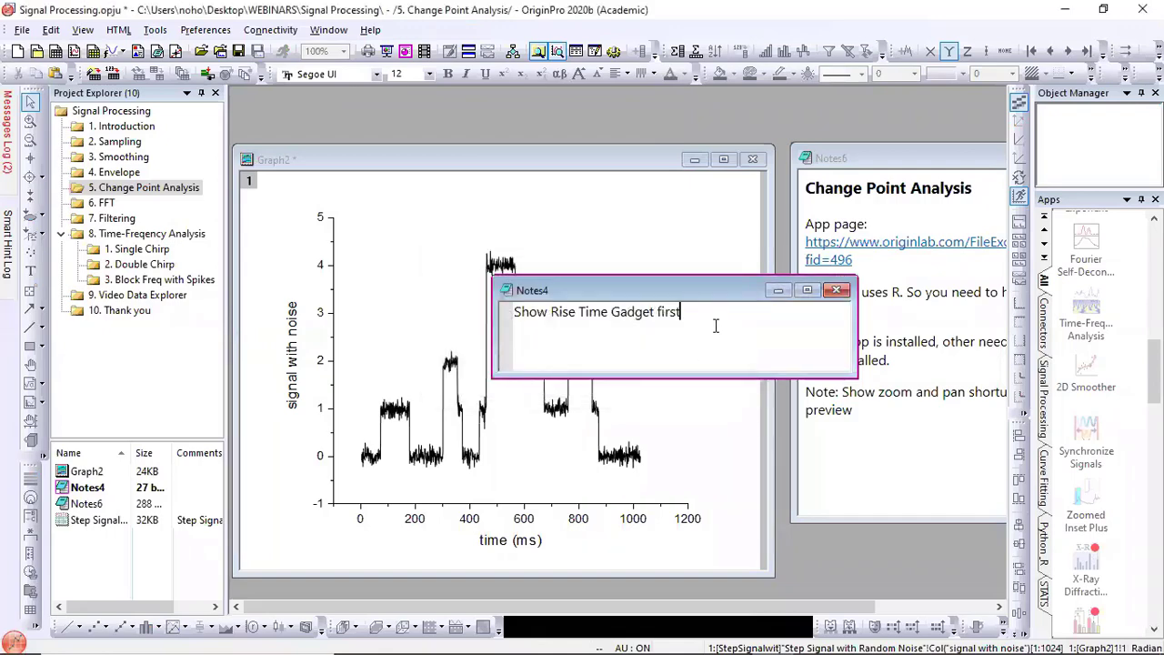
{"action": "left_click", "coordinate": [778, 291]}
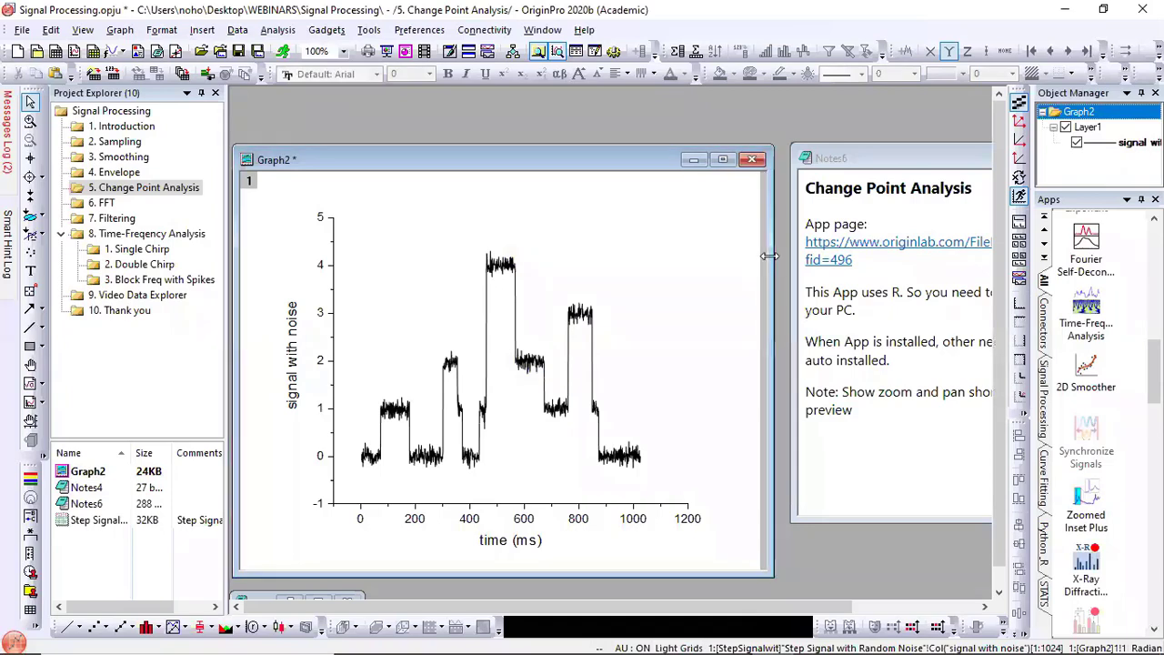
Step: Narrow the Graph2 window and bring the Notes6 window fully into view, overlapping the graph's edge
{"action": "left_click_drag", "start_coordinate": [769, 257], "coordinate": [719, 257]}
{"action": "left_click", "coordinate": [816, 175]}
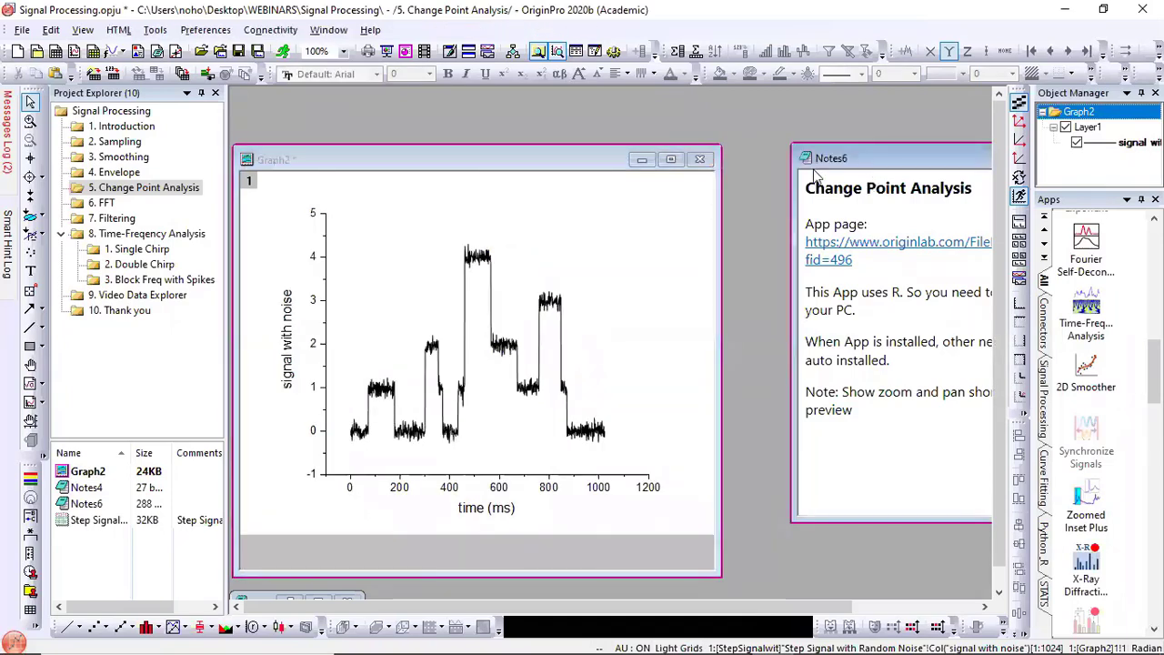
{"action": "left_click_drag", "start_coordinate": [819, 160], "coordinate": [643, 142]}
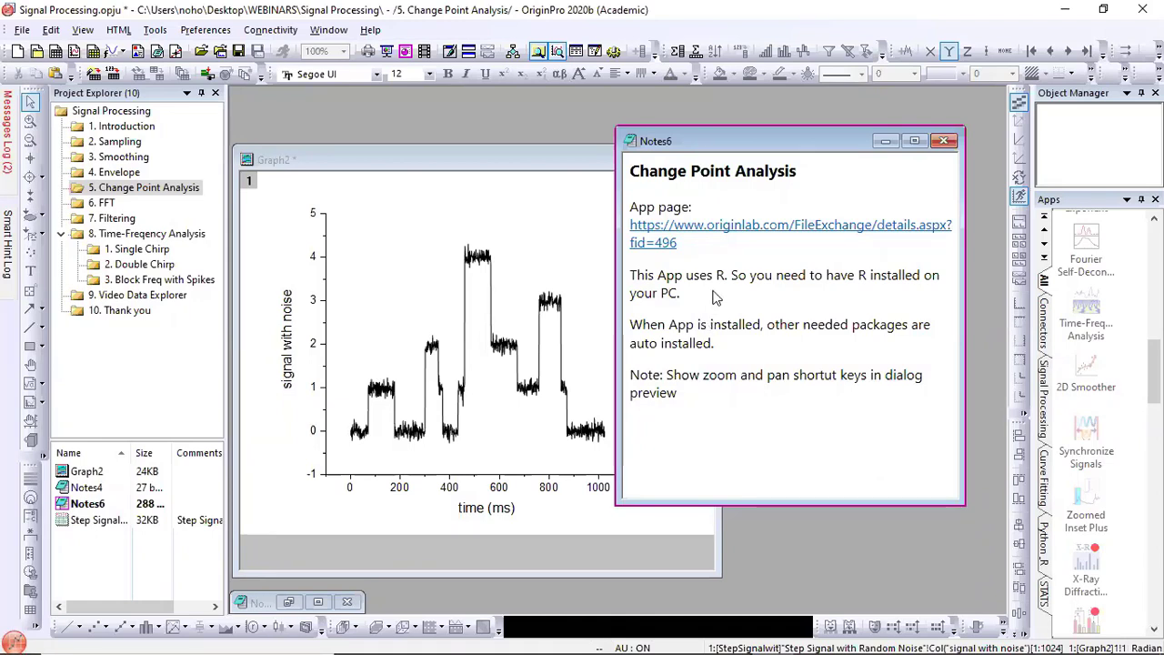
Step: Switch to Chrome, view the webinar registration page on the OriginLab website, and return to Origin
{"action": "mouse_move", "coordinate": [665, 651]}
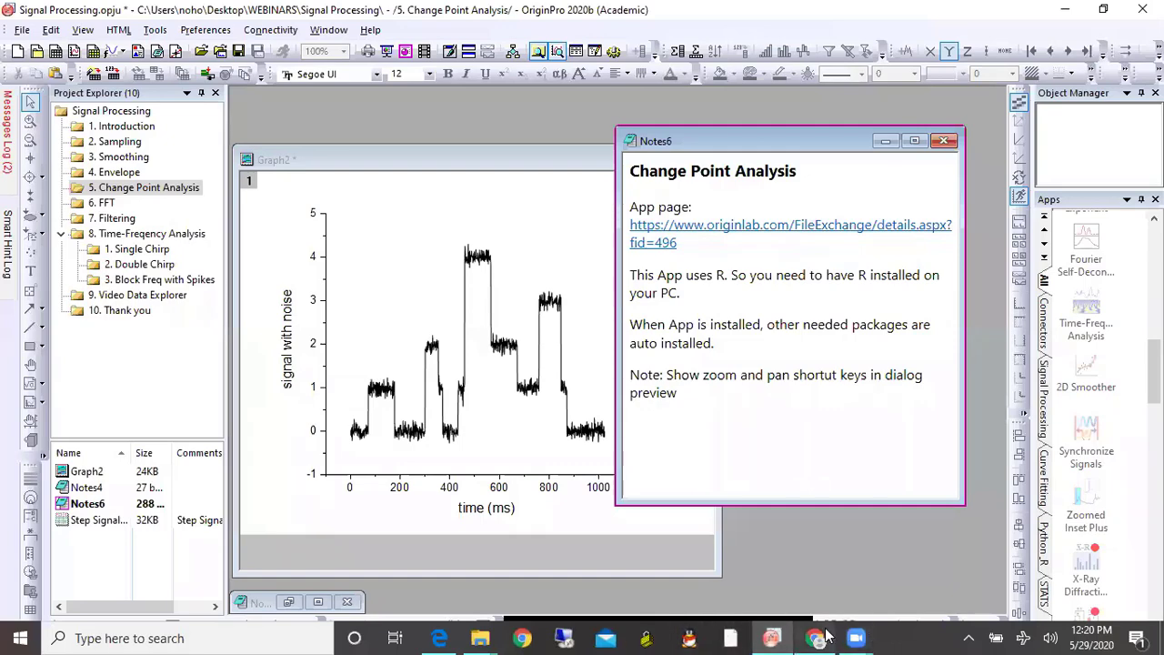
{"action": "left_click", "coordinate": [823, 637]}
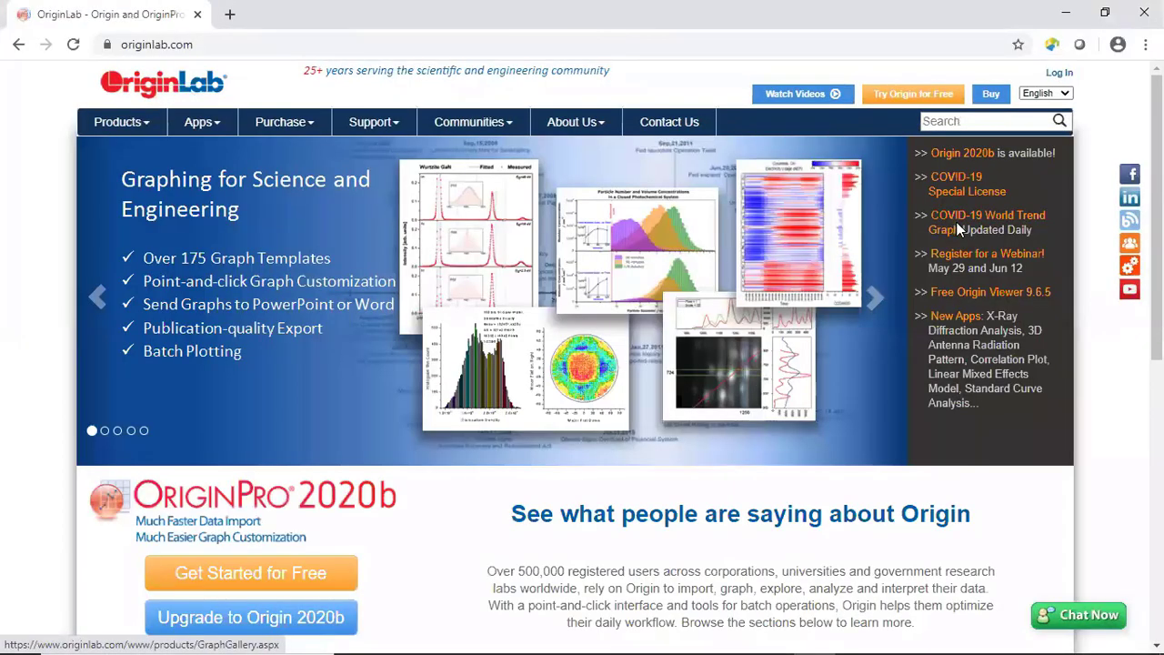
{"action": "left_click", "coordinate": [966, 255]}
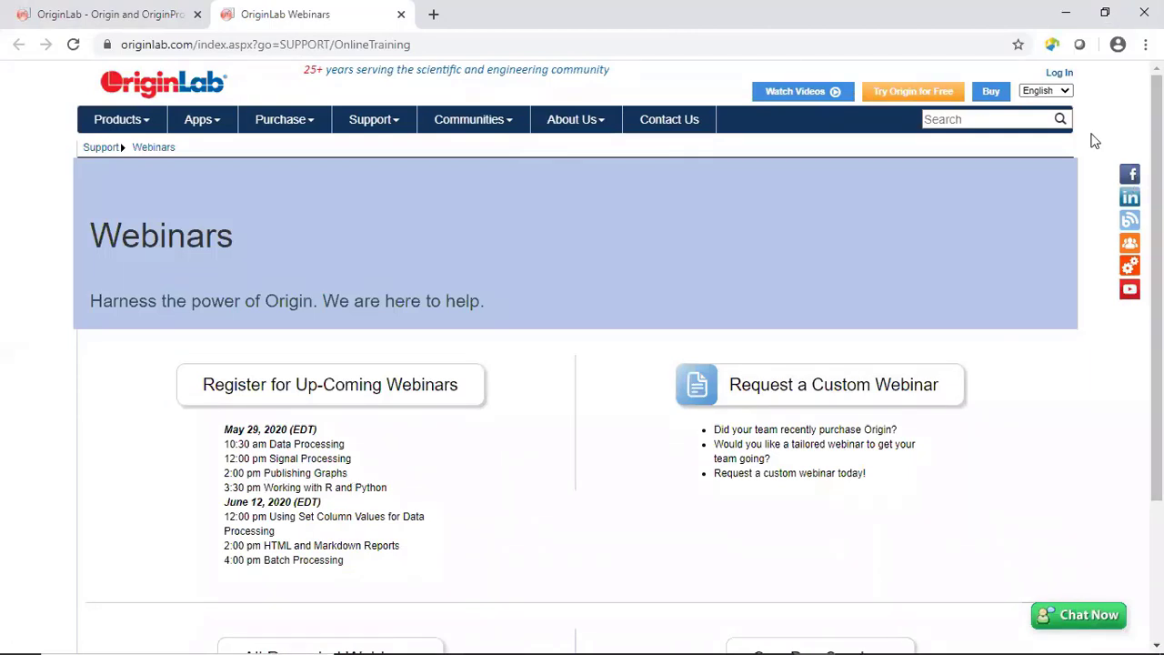
{"action": "left_click", "coordinate": [1067, 15]}
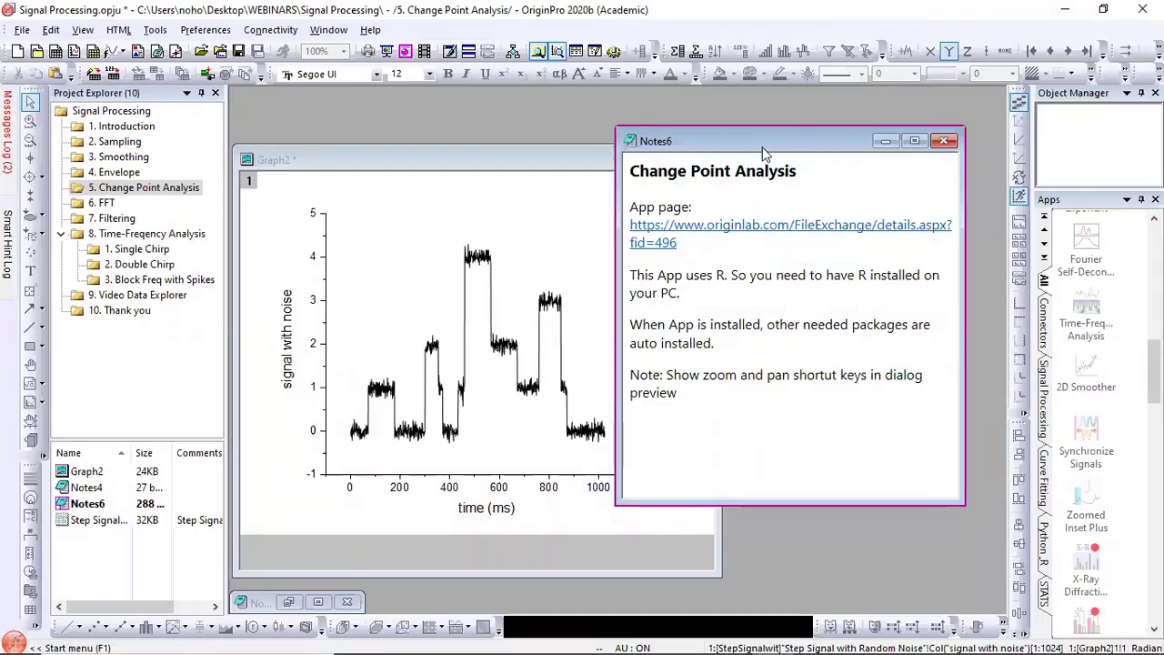
Step: Shift the Notes6 window aside, activate Graph2 and start the Change Point Analysis app from the Signal Processing app group
{"action": "left_click_drag", "start_coordinate": [763, 150], "coordinate": [783, 124]}
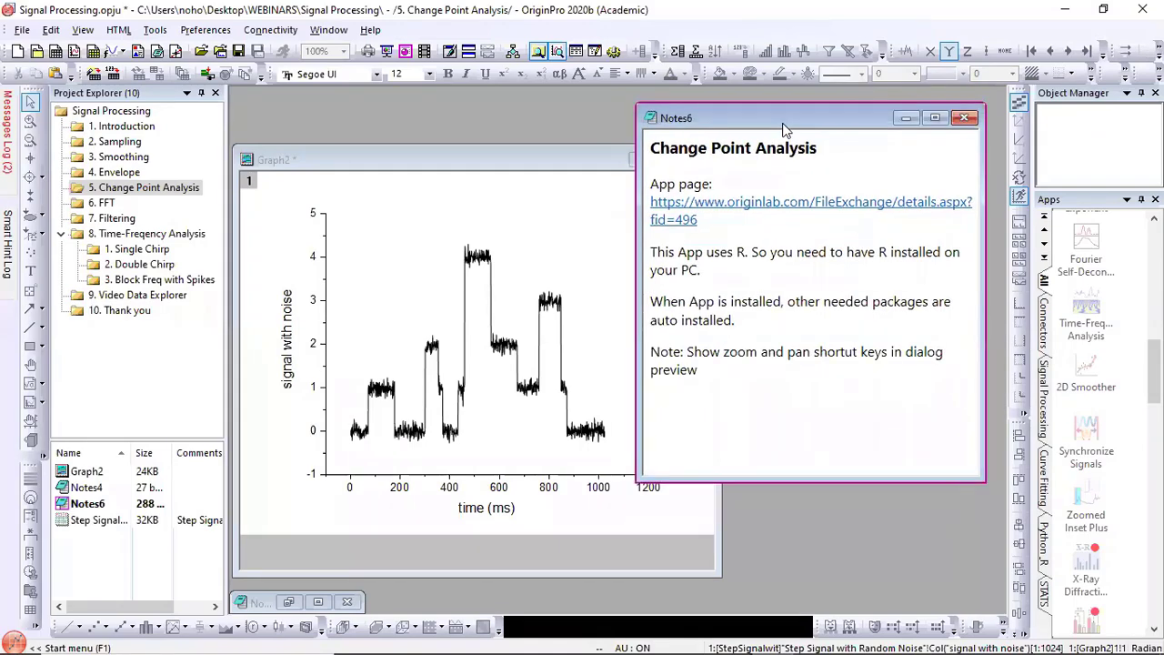
{"action": "left_click", "coordinate": [563, 164]}
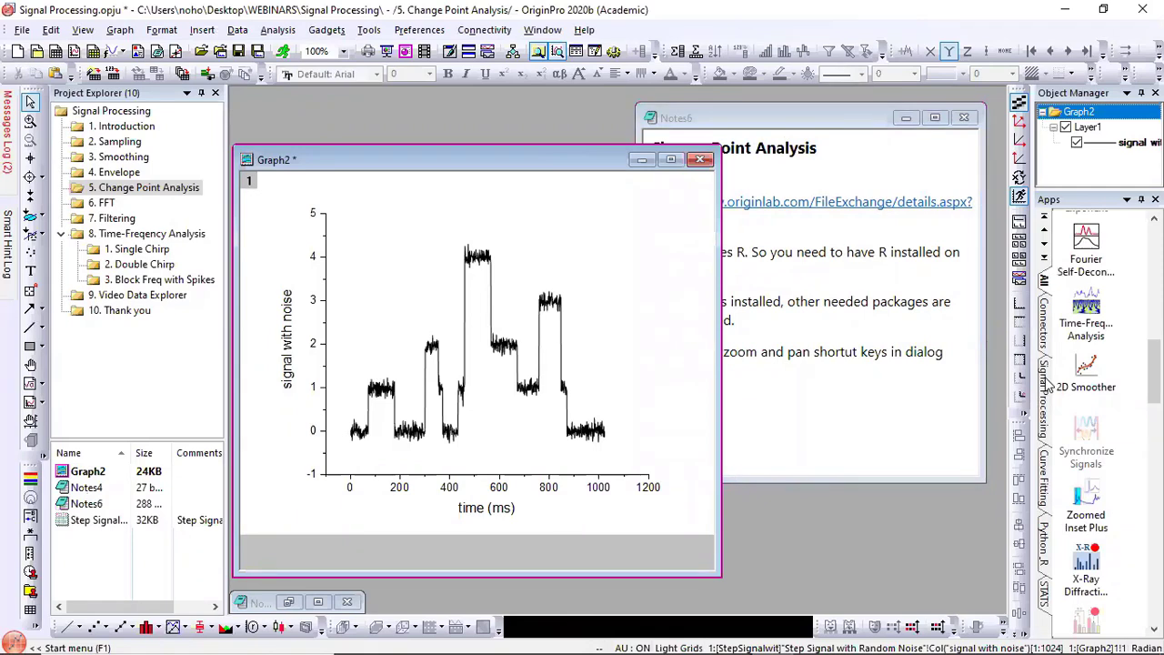
{"action": "left_click", "coordinate": [1047, 384]}
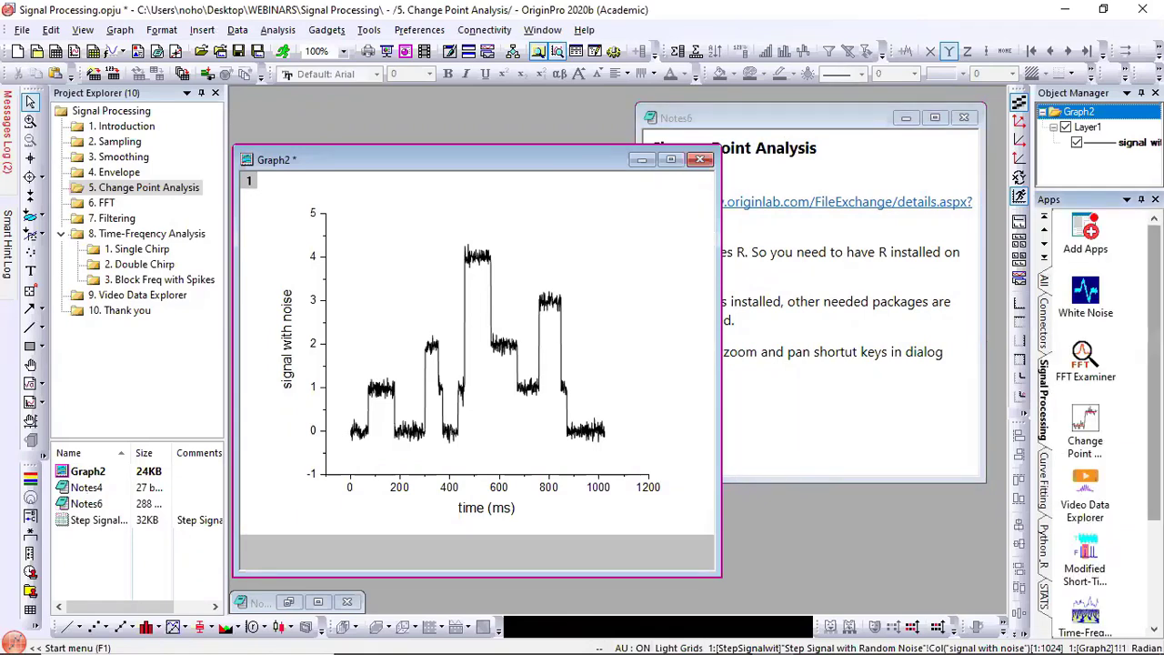
{"action": "scroll", "coordinate": [1085, 409], "scroll_direction": "down", "scroll_amount": 3}
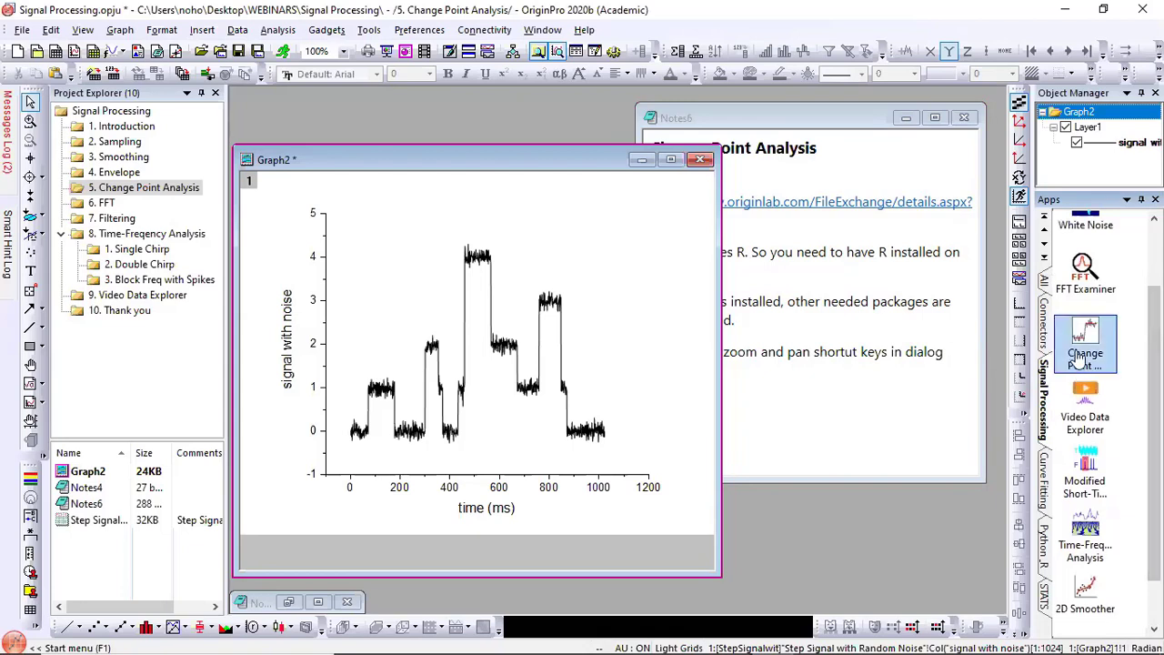
{"action": "mouse_move", "coordinate": [1078, 361]}
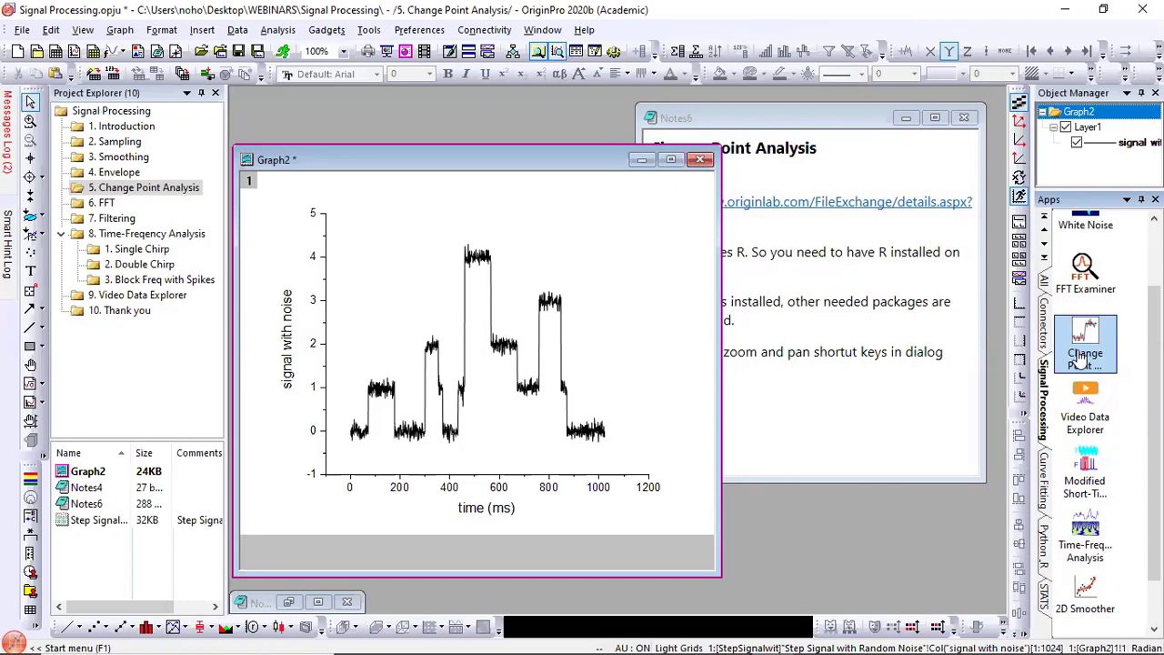
{"action": "left_click", "coordinate": [1085, 346]}
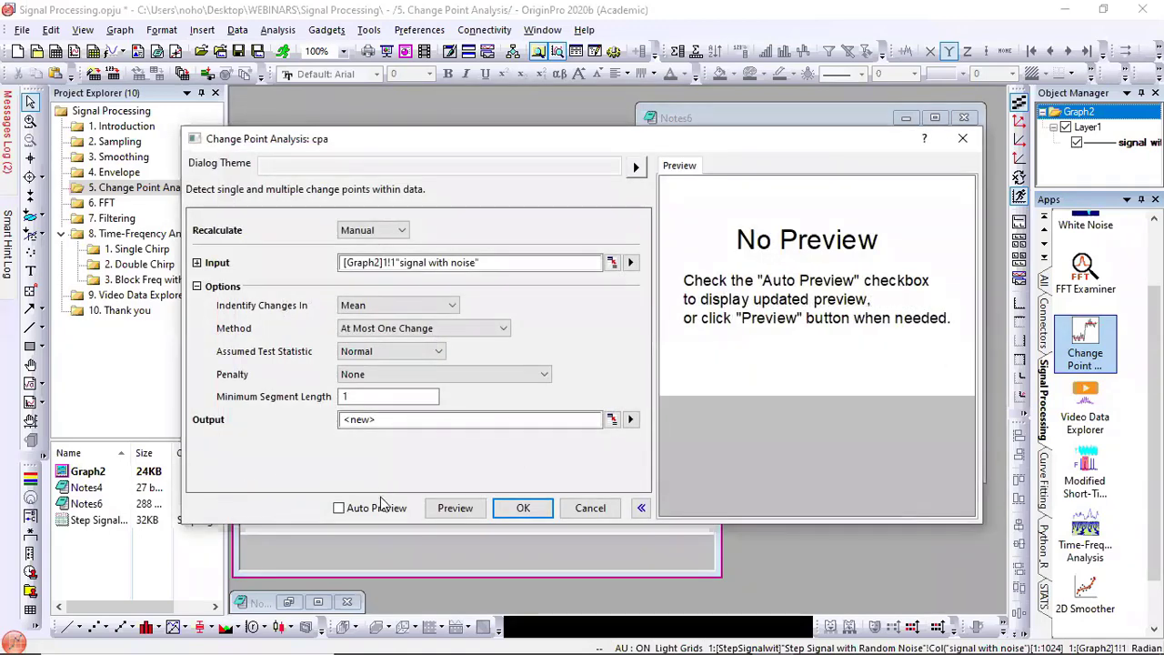
Step: Turn on automatic preview in the Change Point Analysis dialog, and move and widen the dialog to enlarge the preview
{"action": "left_click_drag", "start_coordinate": [461, 153], "coordinate": [336, 155]}
{"action": "left_click", "coordinate": [215, 508]}
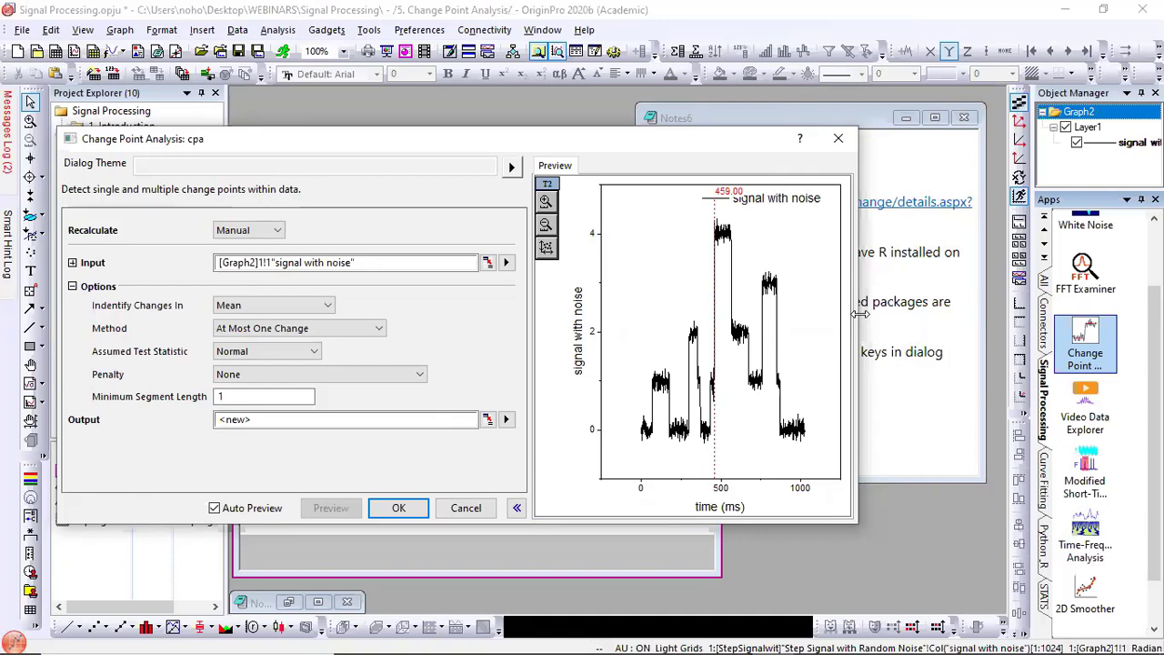
{"action": "left_click_drag", "start_coordinate": [859, 314], "coordinate": [1101, 313]}
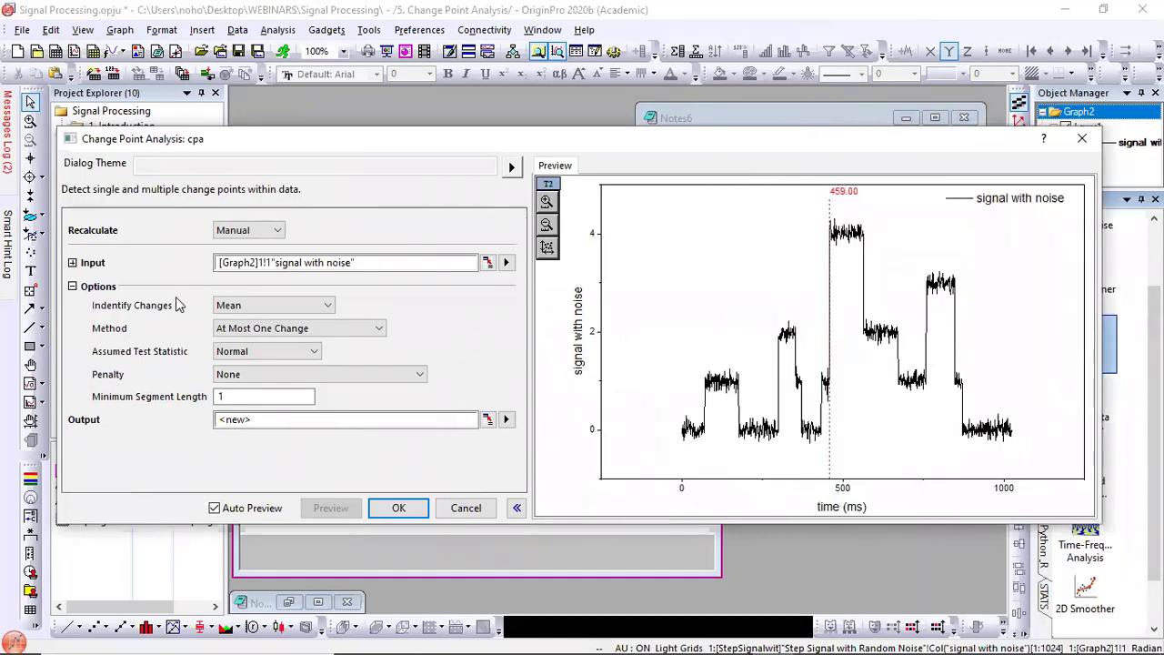
Step: Review the choices for the kind of change to identify and the detection method, keeping Mean and At Most One Change
{"action": "left_click", "coordinate": [227, 308]}
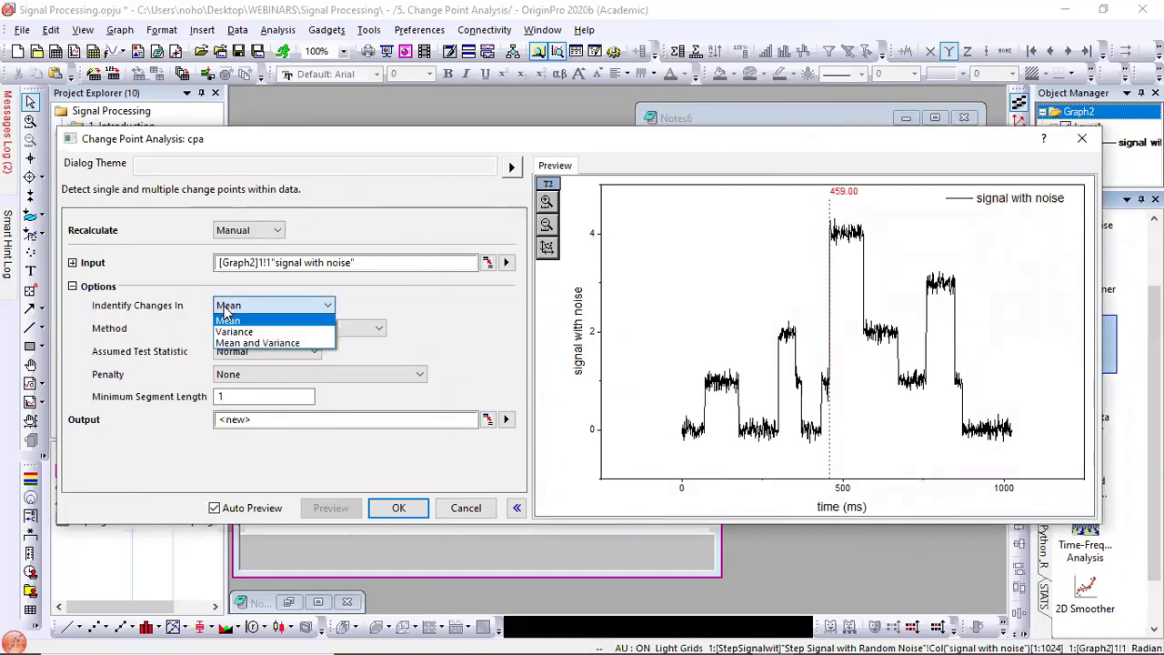
{"action": "left_click", "coordinate": [228, 316]}
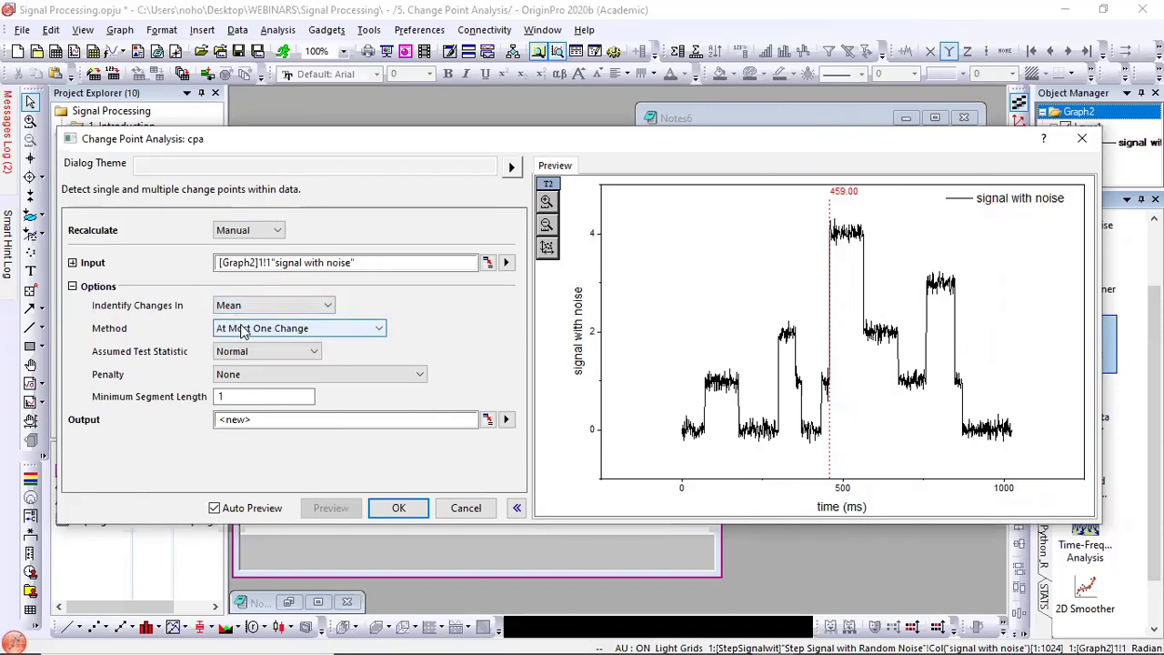
{"action": "left_click", "coordinate": [244, 332]}
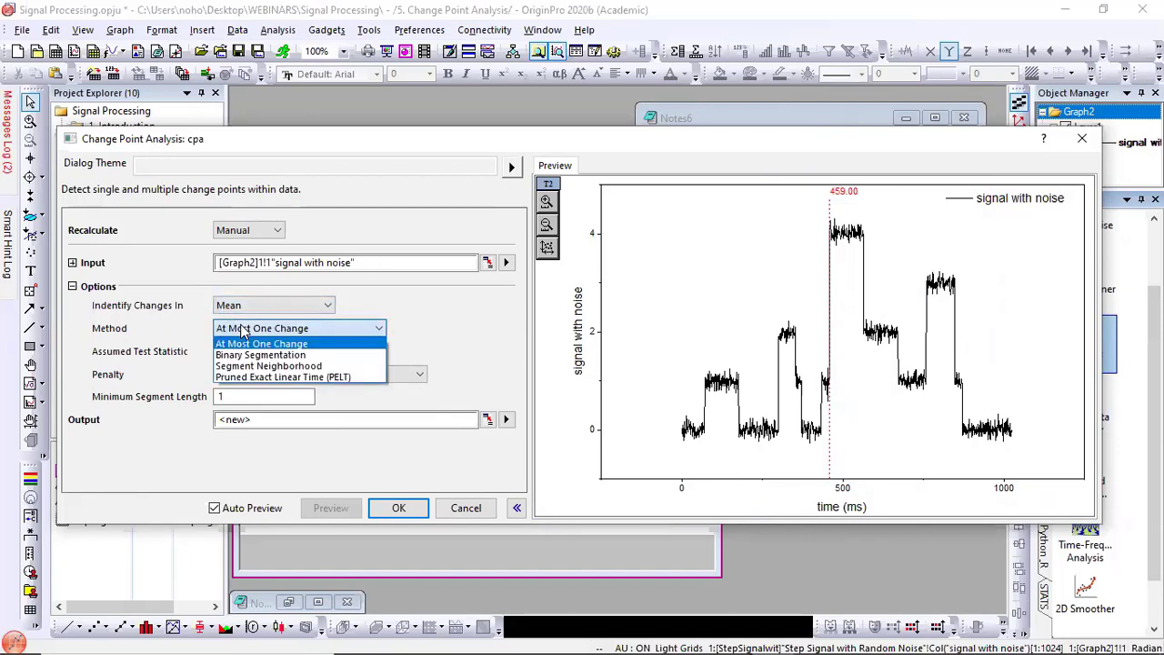
{"action": "left_click", "coordinate": [241, 332]}
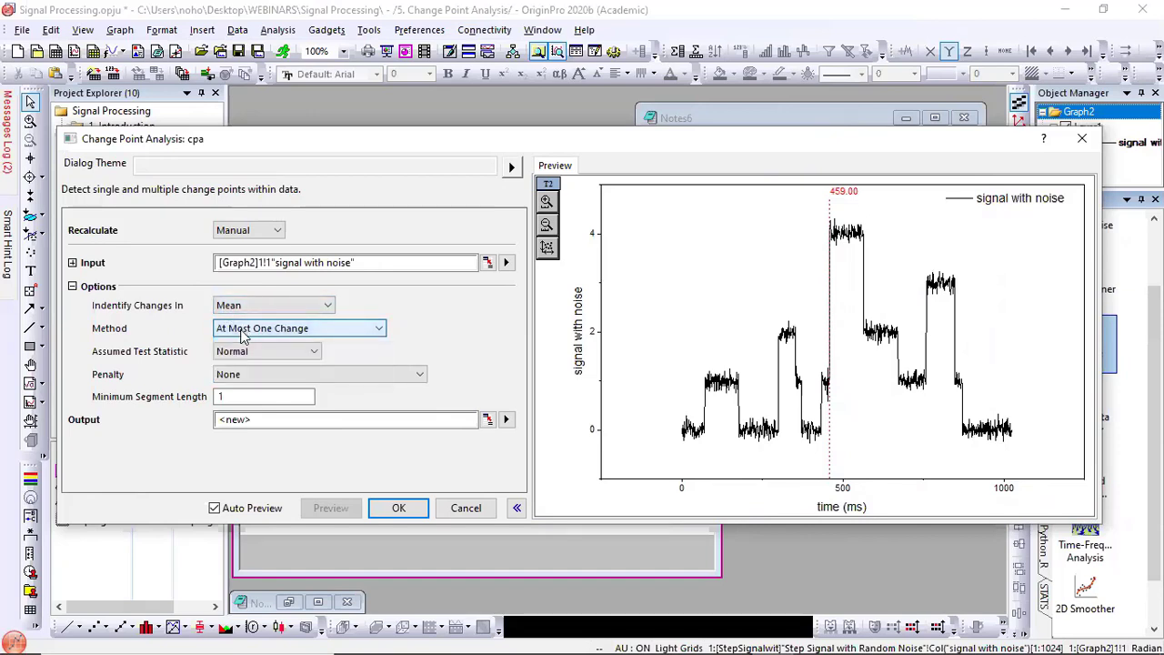
Step: Preview Binary Segmentation with a maximum of 30 change points and the Akaike Information Criterion penalty in the Change Point Analysis dialog
{"action": "left_click", "coordinate": [243, 335]}
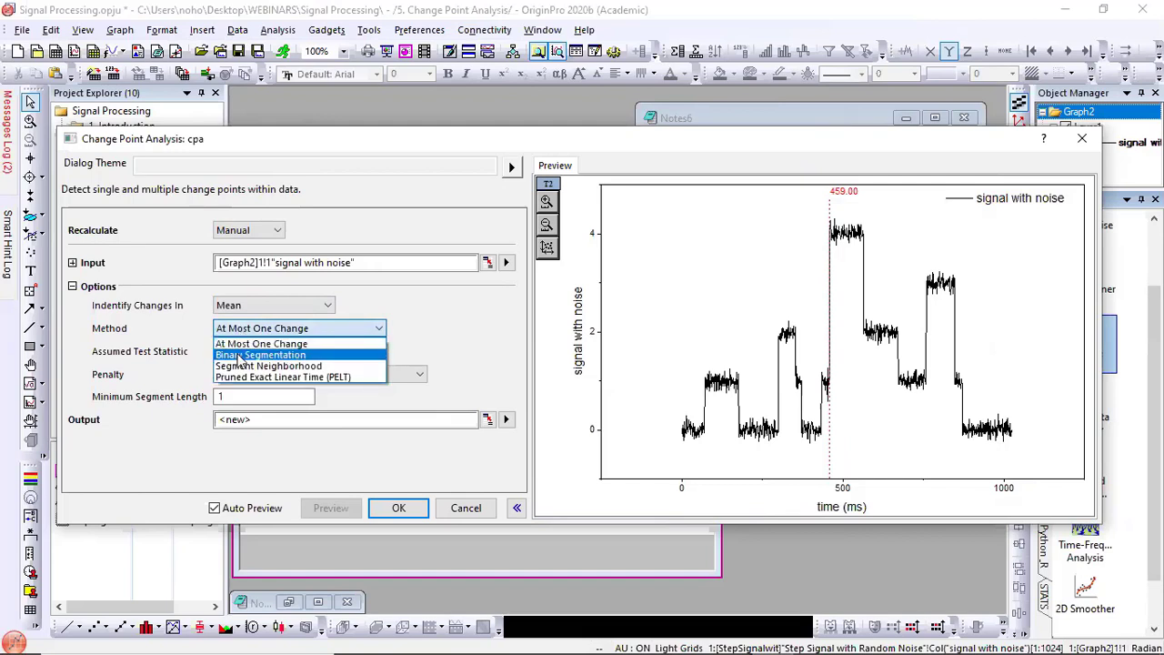
{"action": "left_click", "coordinate": [240, 355]}
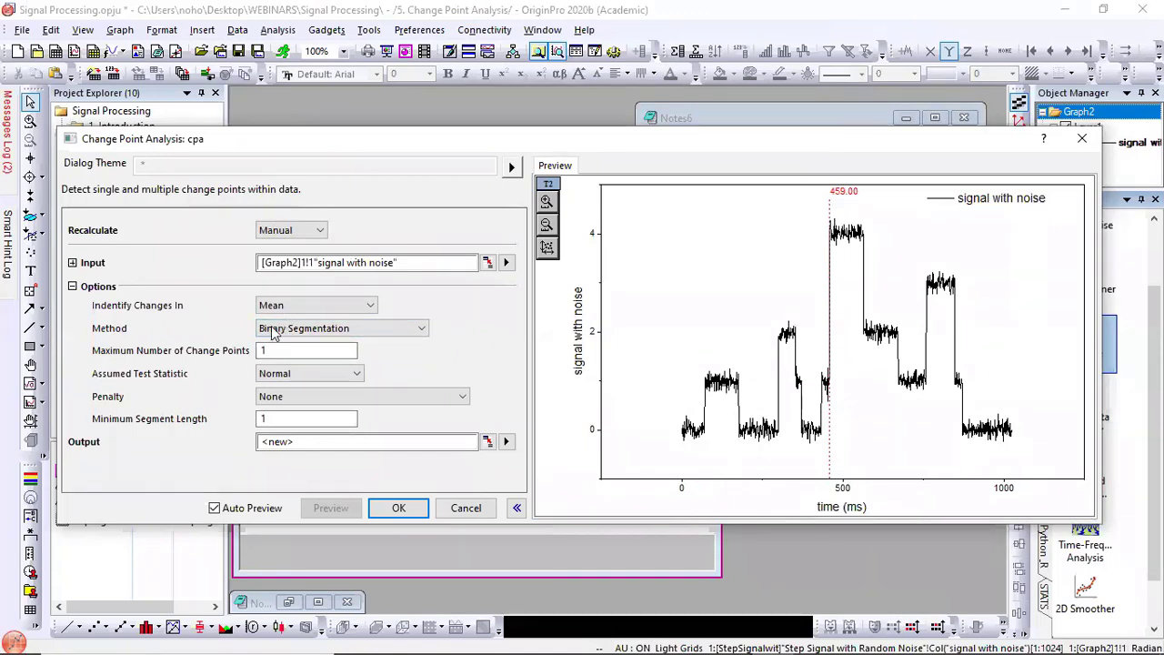
{"action": "double_click", "coordinate": [270, 351]}
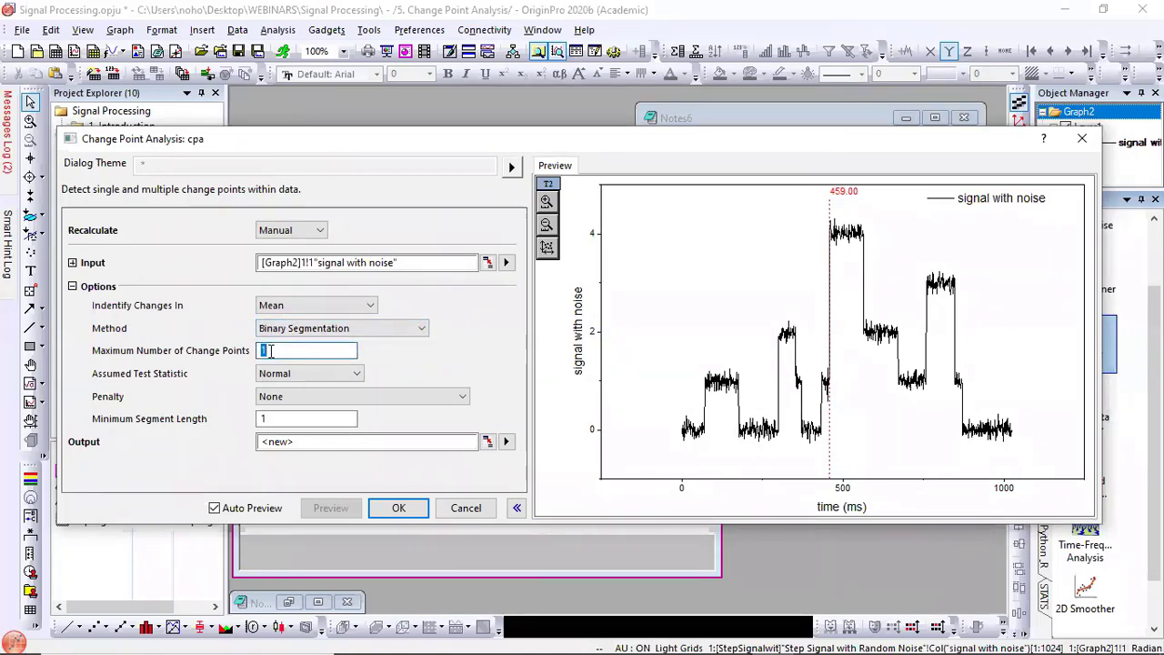
{"action": "type", "text": "30"}
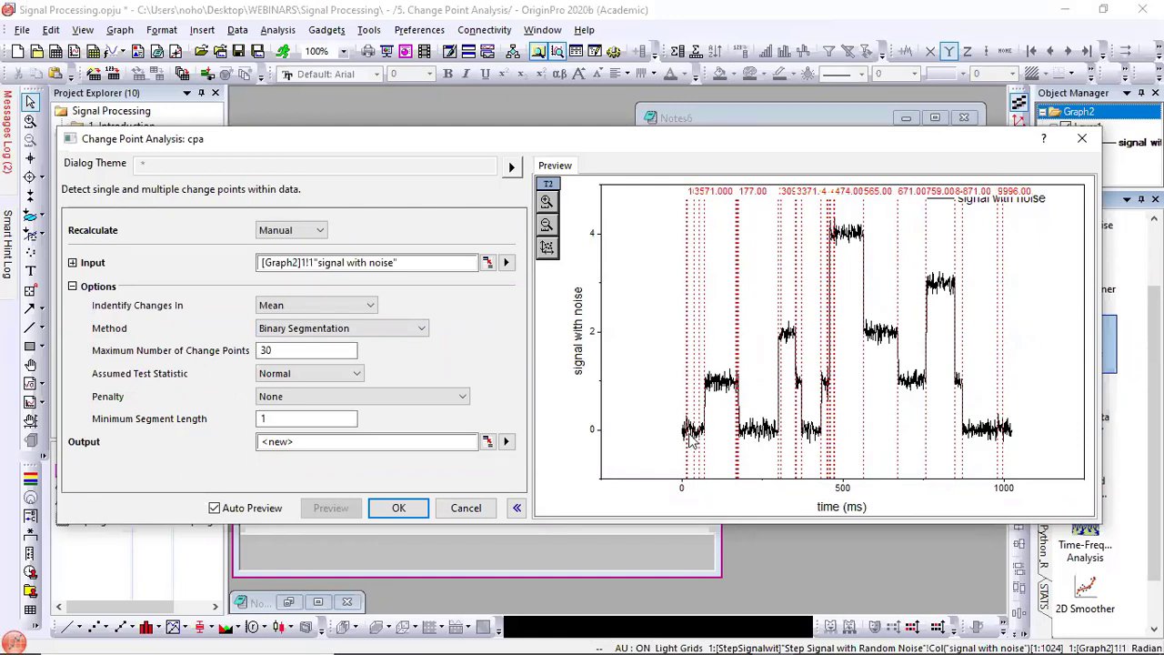
{"action": "left_click", "coordinate": [298, 402]}
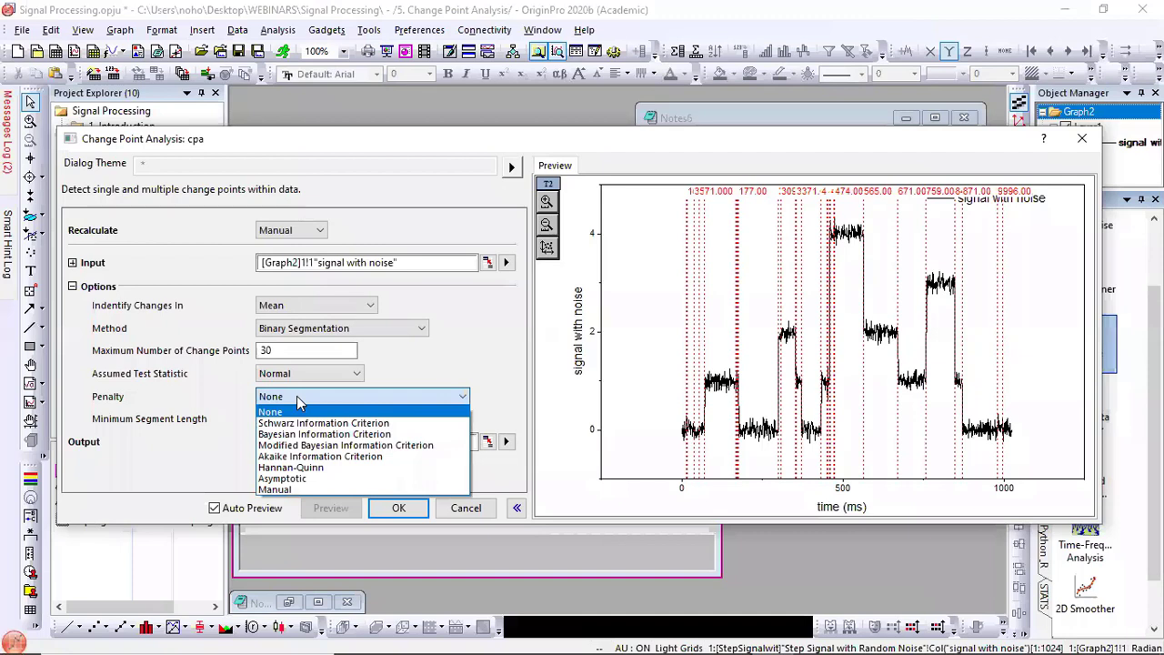
{"action": "left_click", "coordinate": [294, 457]}
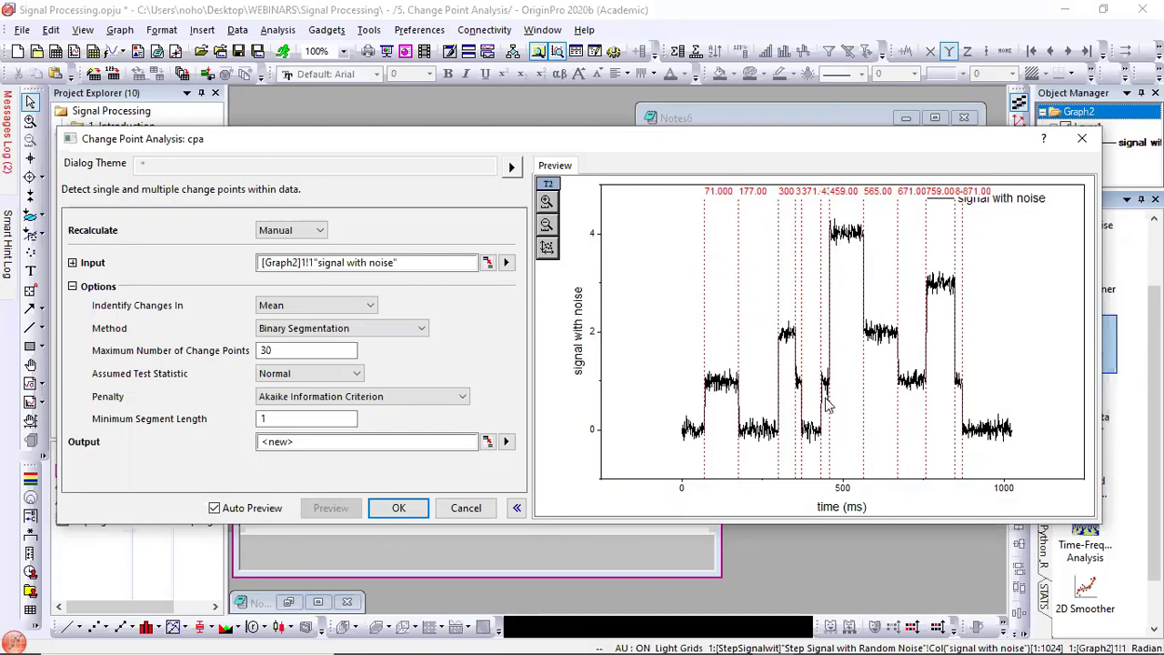
Step: Examine the change points along the step signal in the preview, and dismiss the Change Point Analysis dialog without running it
{"action": "scroll", "coordinate": [825, 403], "scroll_direction": "up", "scroll_amount": 4}
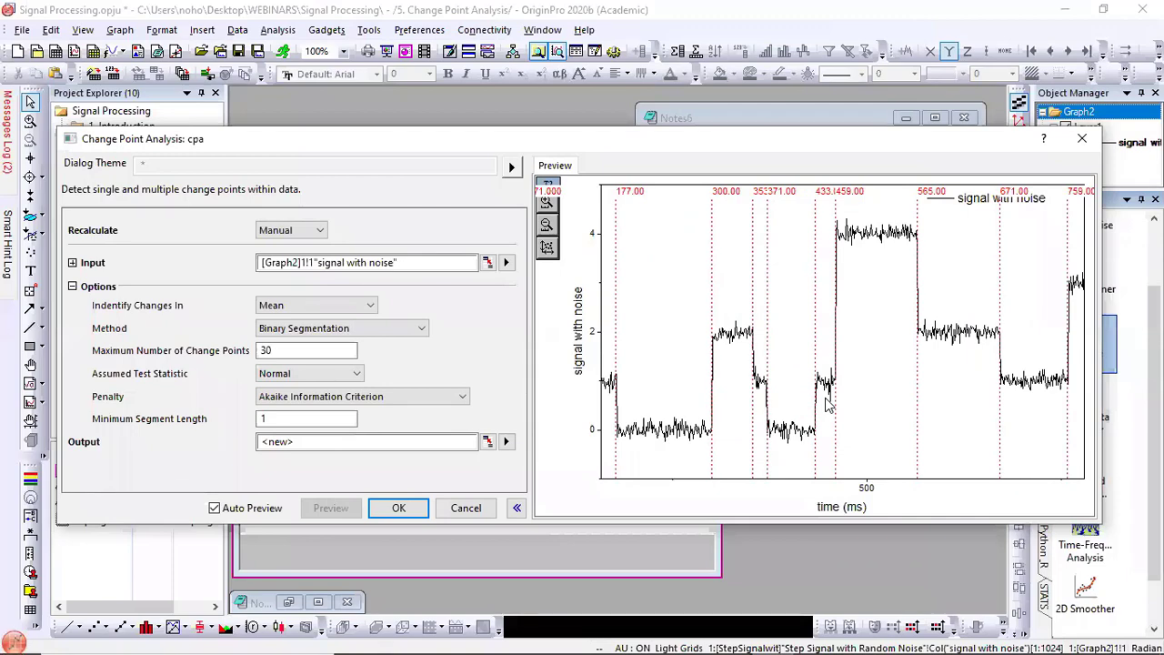
{"action": "scroll", "coordinate": [825, 403], "scroll_direction": "right", "scroll_amount": 4}
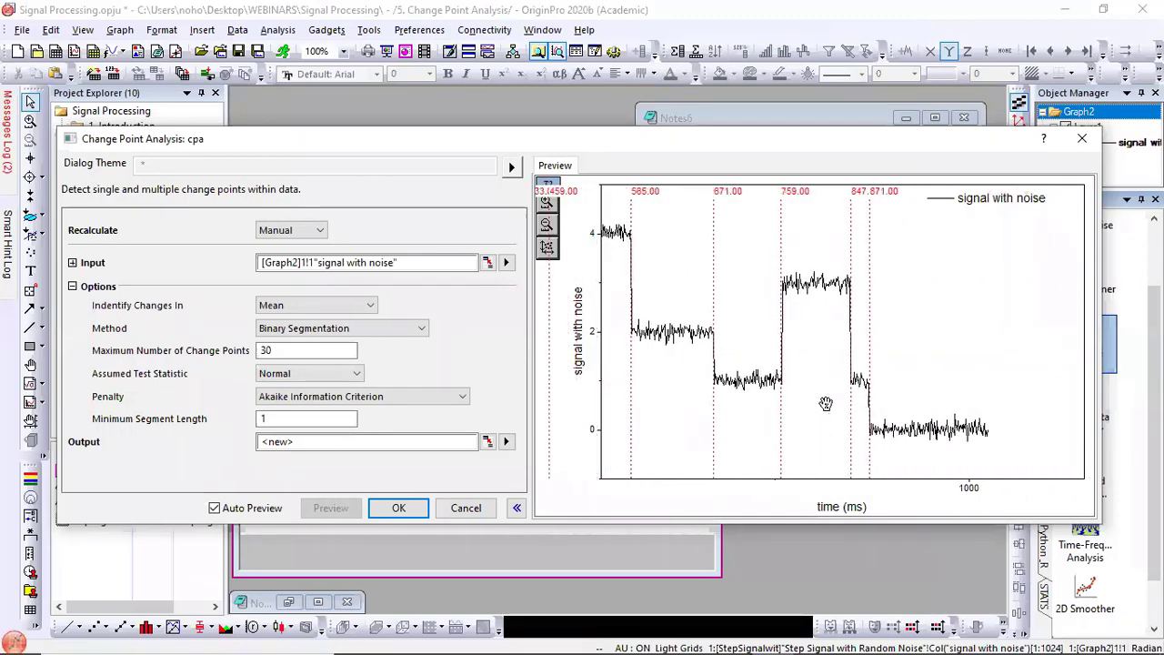
{"action": "scroll", "coordinate": [825, 403], "scroll_direction": "left", "scroll_amount": 5}
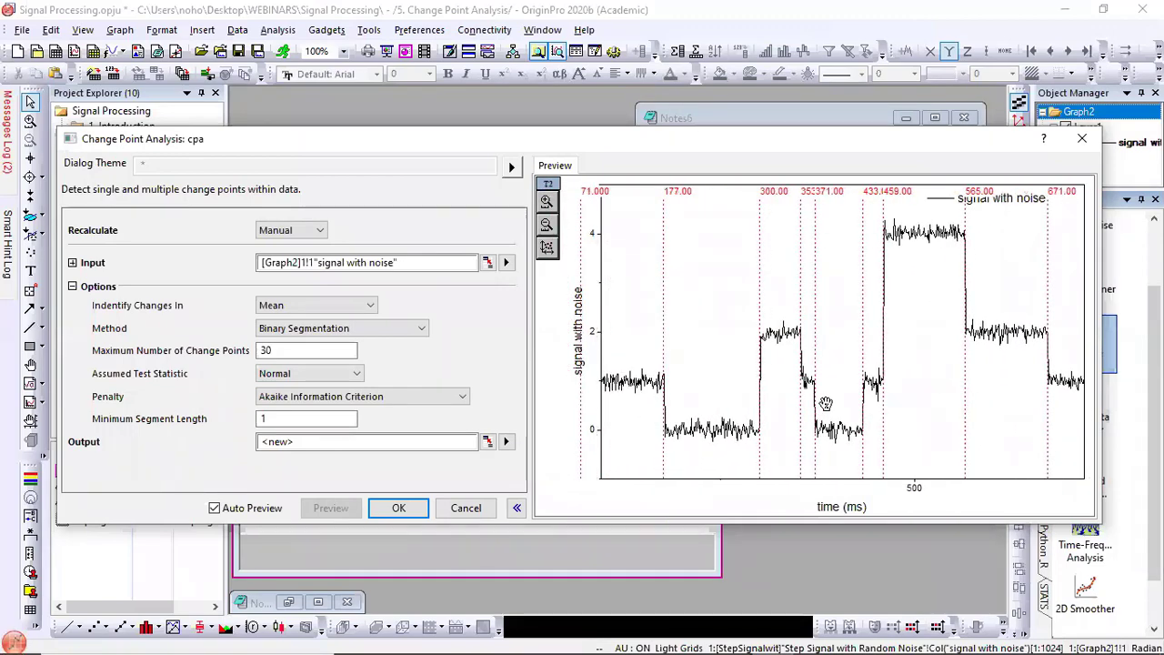
{"action": "scroll", "coordinate": [825, 403], "scroll_direction": "left", "scroll_amount": 2}
{"action": "scroll", "coordinate": [825, 403], "scroll_direction": "right", "scroll_amount": 1}
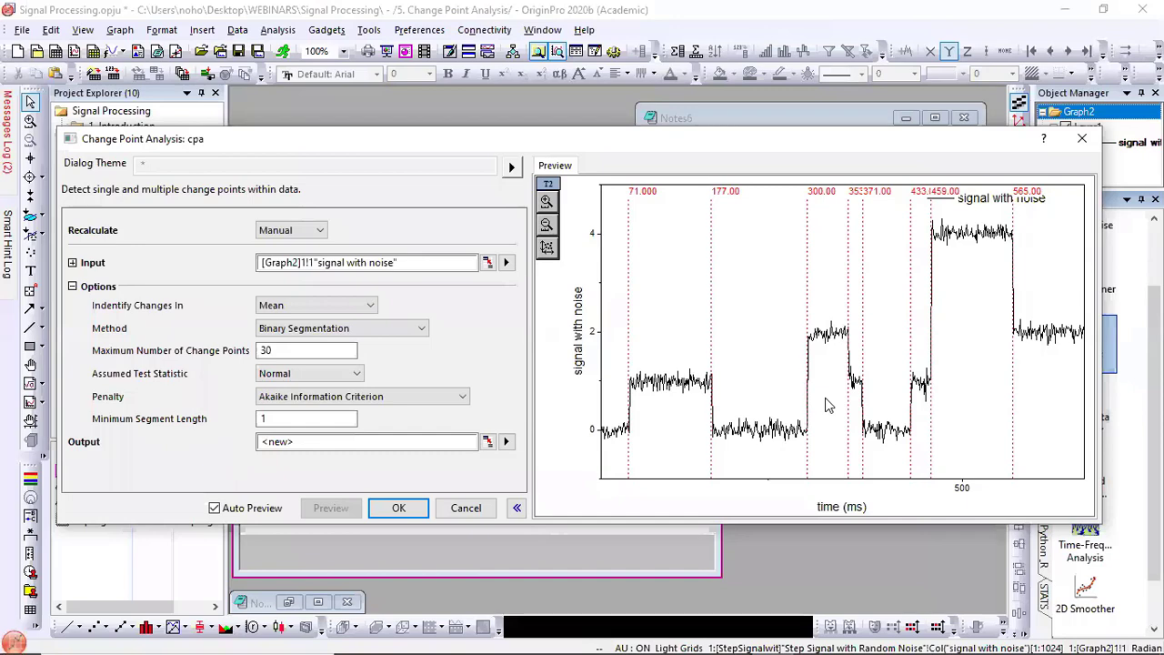
{"action": "left_click", "coordinate": [471, 508]}
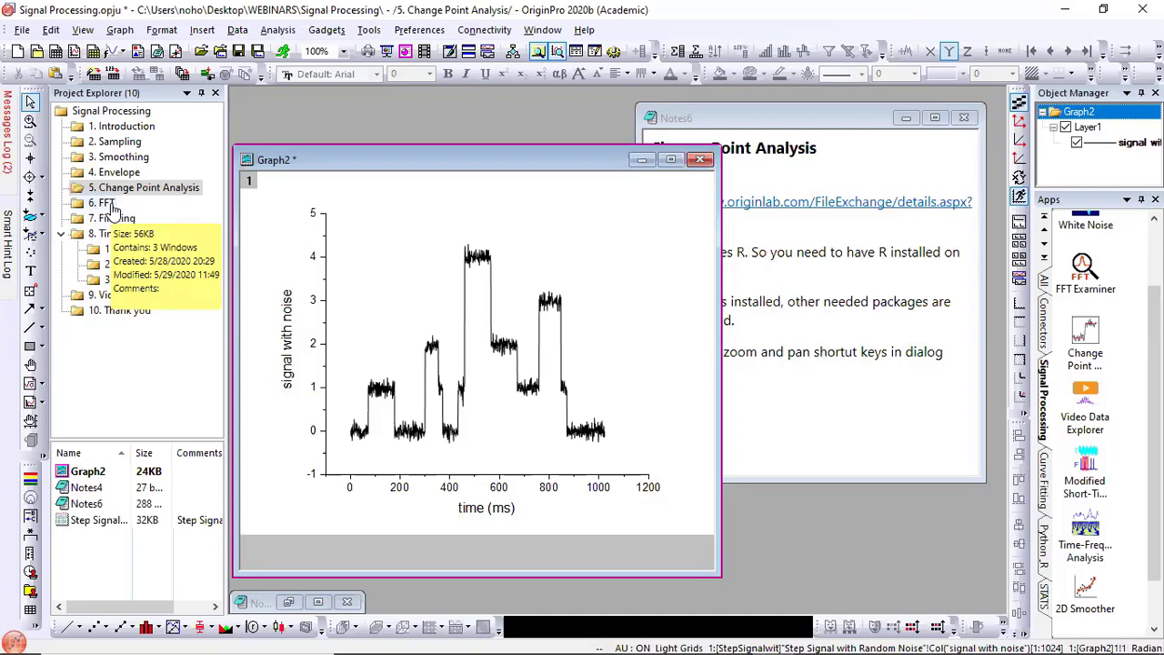
Step: Revisit the 4. Envelope and 5. Change Point Analysis folders, and open the 6. FFT folder with Graph3 active
{"action": "left_click", "coordinate": [121, 178]}
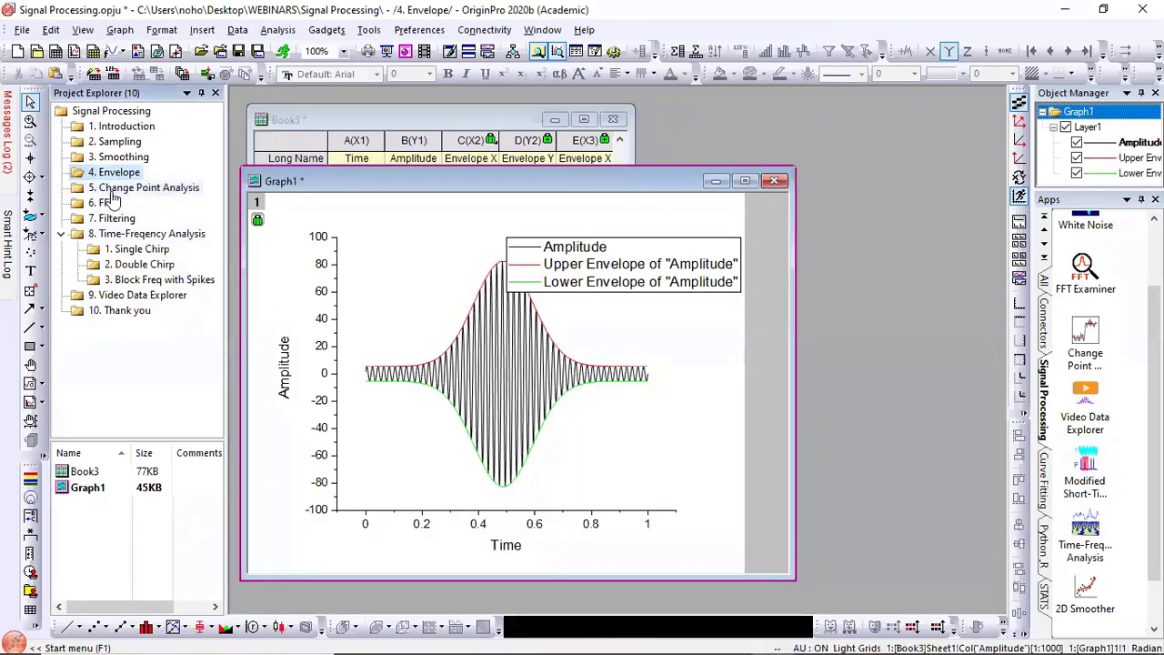
{"action": "left_click", "coordinate": [110, 189]}
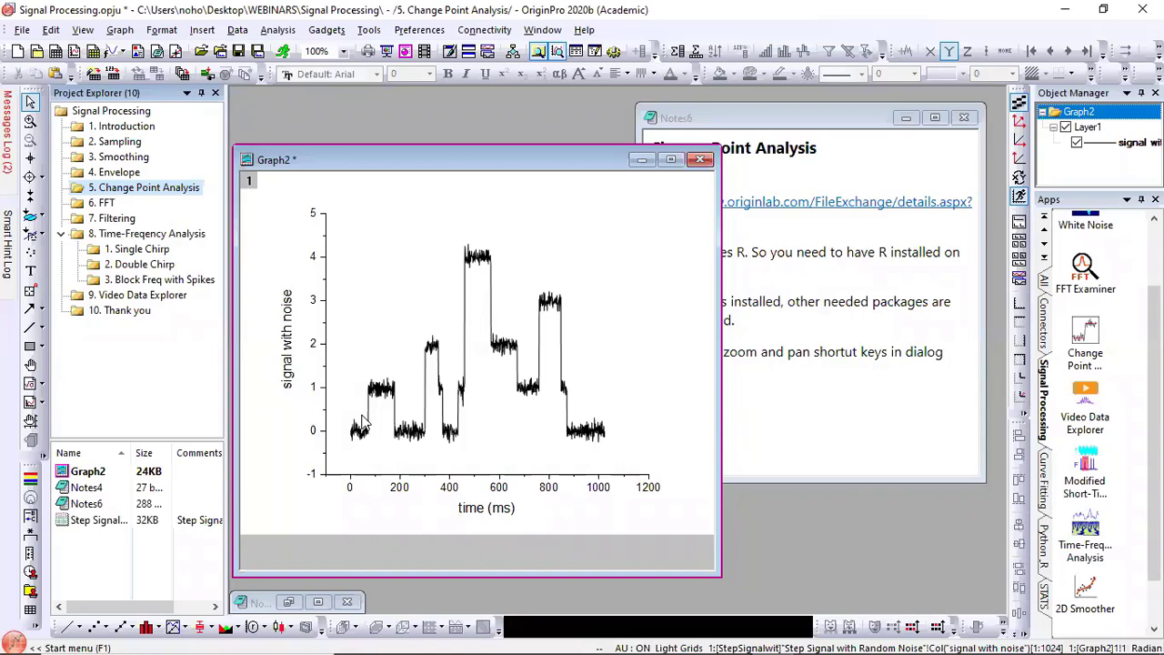
{"action": "left_click", "coordinate": [107, 204]}
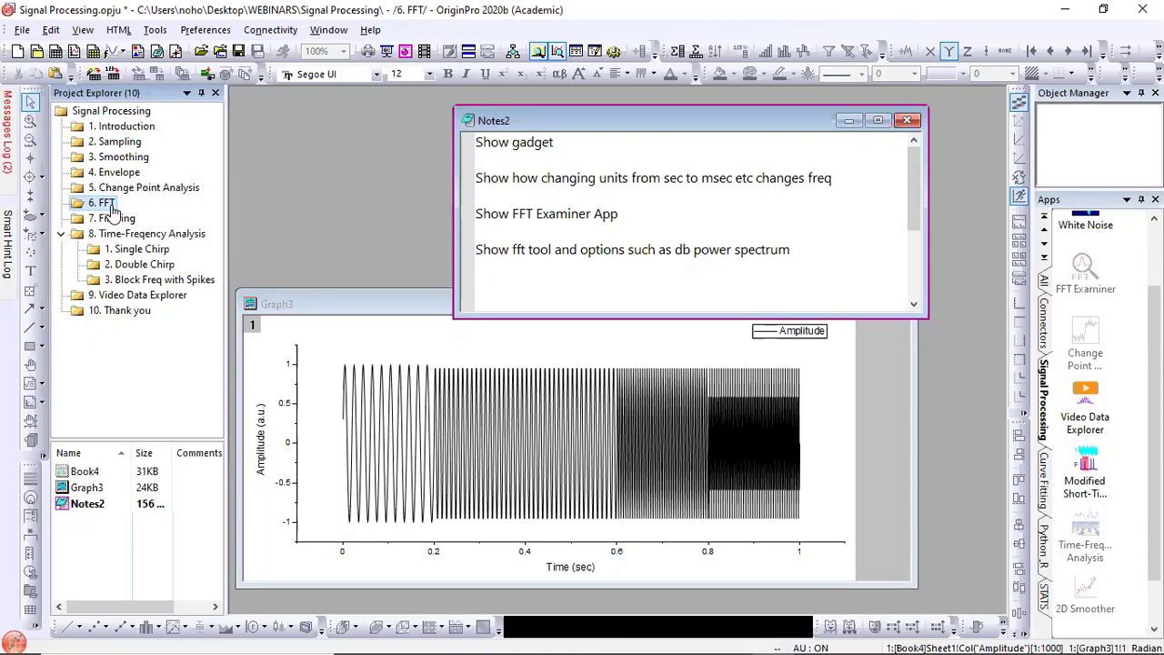
{"action": "left_click", "coordinate": [331, 309]}
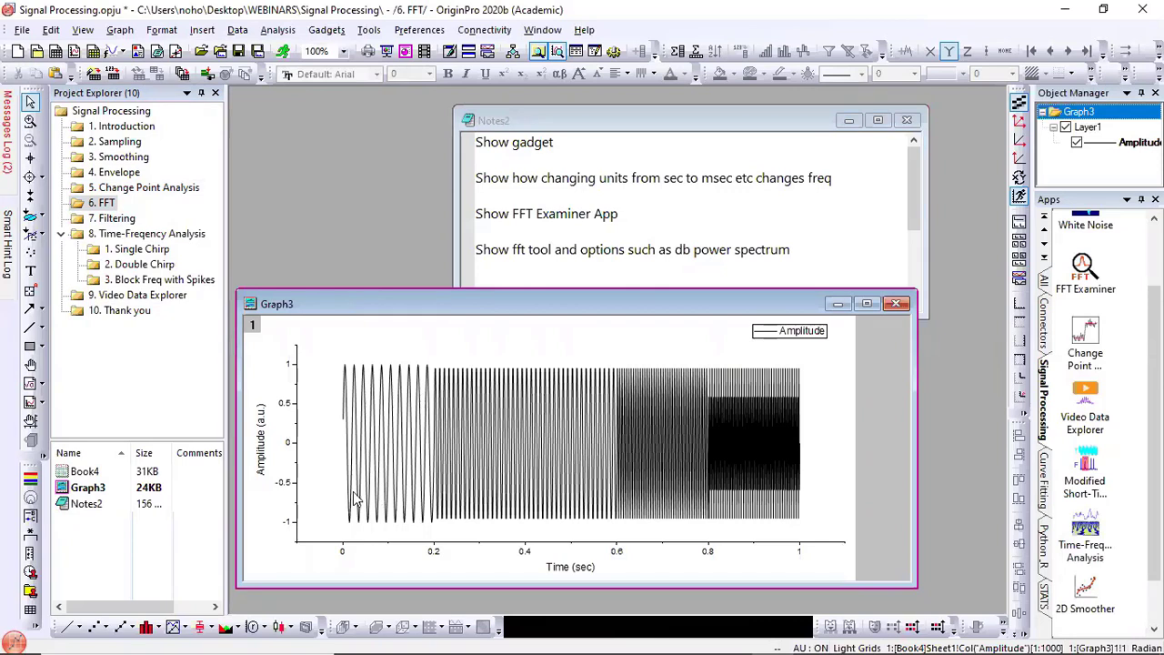
Step: Inspect the oscillations in Graph3 at closer range along the time axis, and rescale the graph to show the whole signal
{"action": "mouse_move", "coordinate": [423, 498]}
{"action": "left_click", "coordinate": [319, 475]}
{"action": "scroll", "coordinate": [325, 482], "scroll_direction": "up", "scroll_amount": 3}
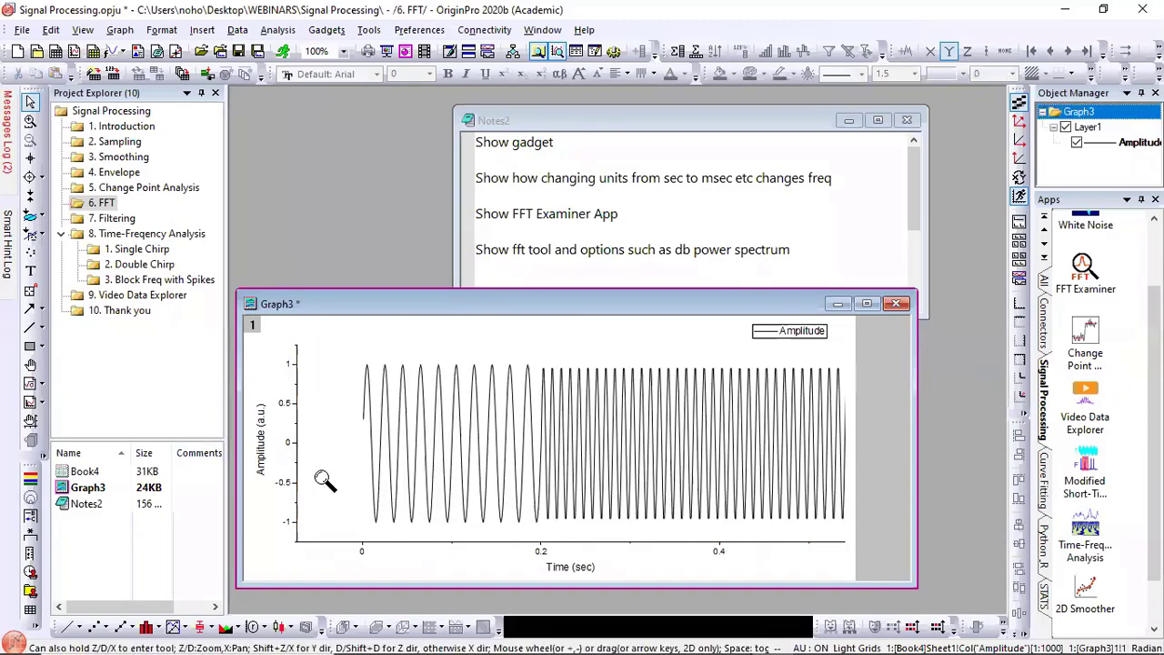
{"action": "key", "text": "Right"}
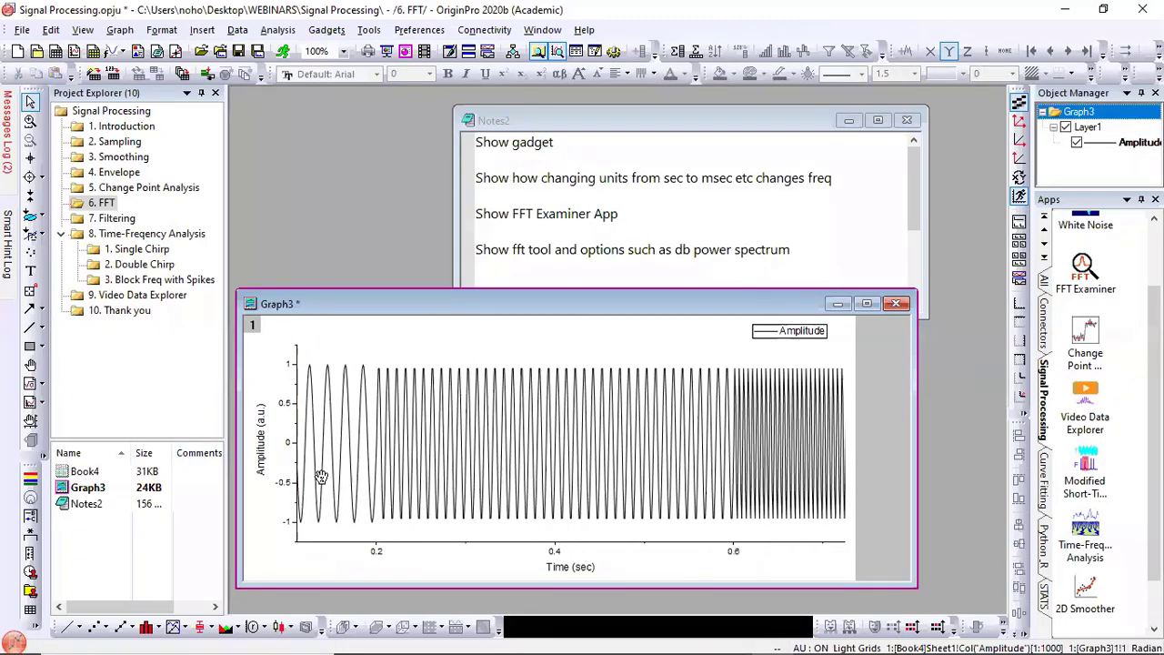
{"action": "key", "text": "Right"}
{"action": "key", "text": "Right"}
{"action": "key", "text": "Right"}
{"action": "scroll", "coordinate": [323, 481], "scroll_direction": "down", "scroll_amount": 2}
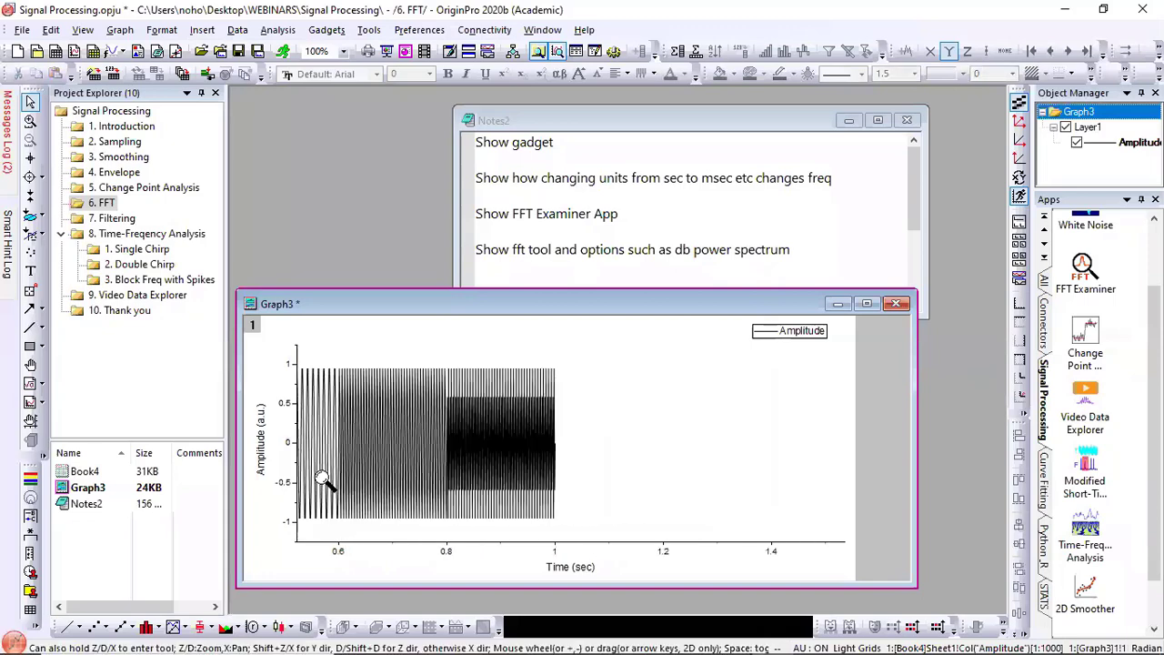
{"action": "scroll", "coordinate": [323, 480], "scroll_direction": "up", "scroll_amount": 3}
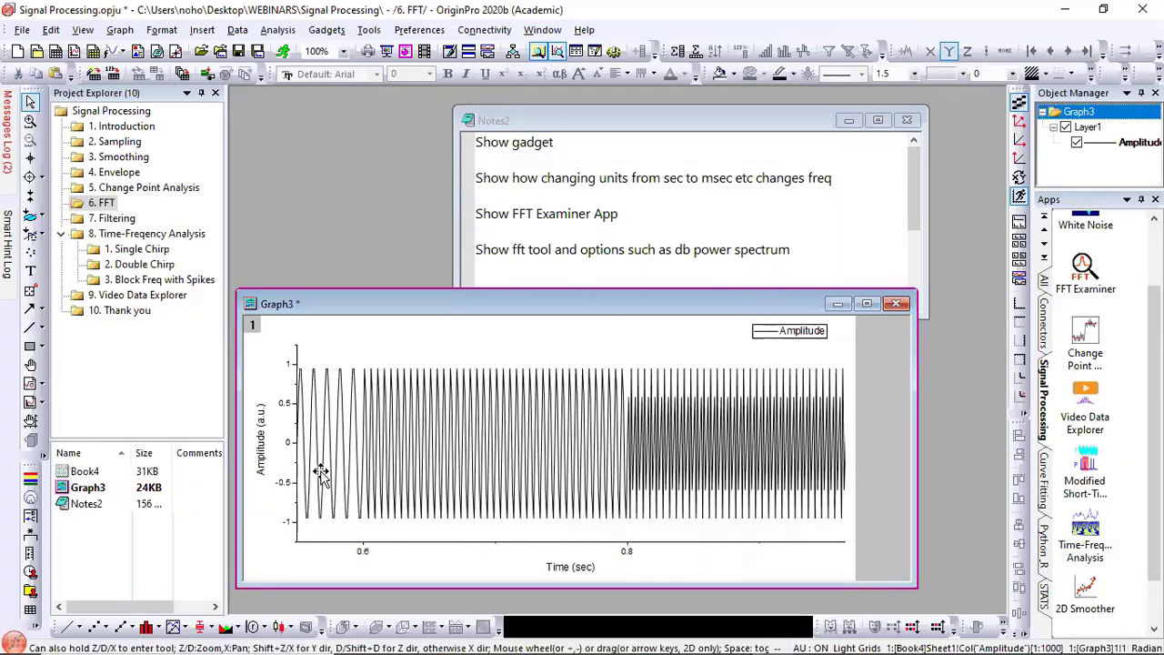
{"action": "left_click", "coordinate": [1018, 123]}
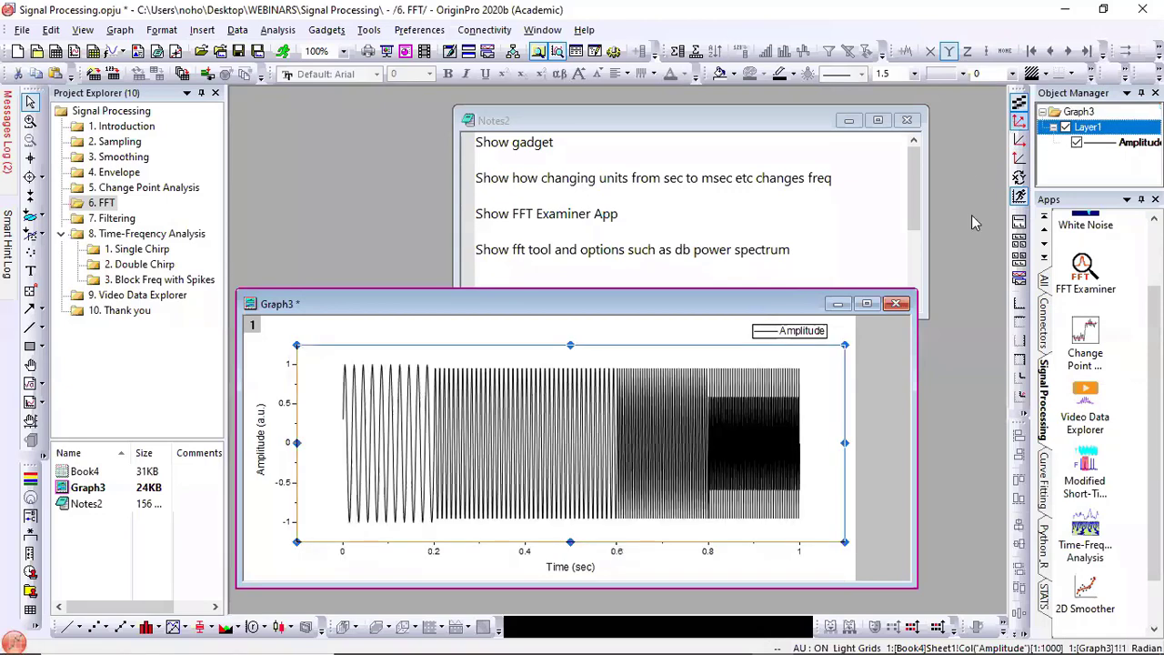
Step: Add the FFT gadget to Graph3 with an X range from 0.14 to 0.74, and move the FFTPREVIEW window aside
{"action": "mouse_move", "coordinate": [860, 493]}
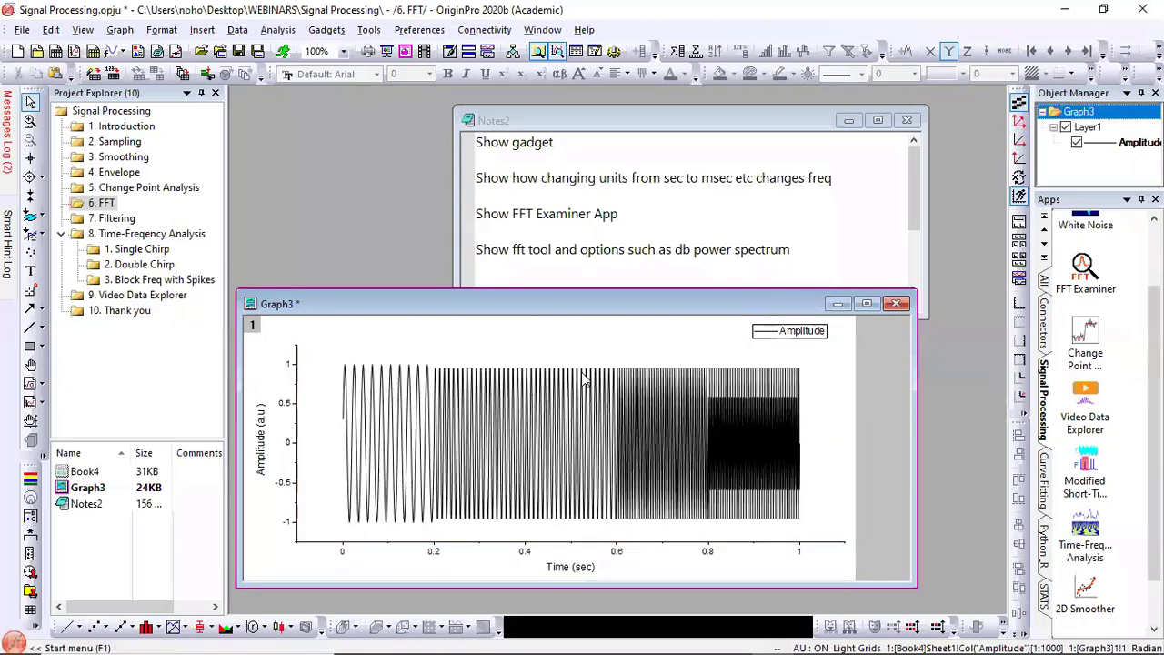
{"action": "left_click", "coordinate": [341, 32]}
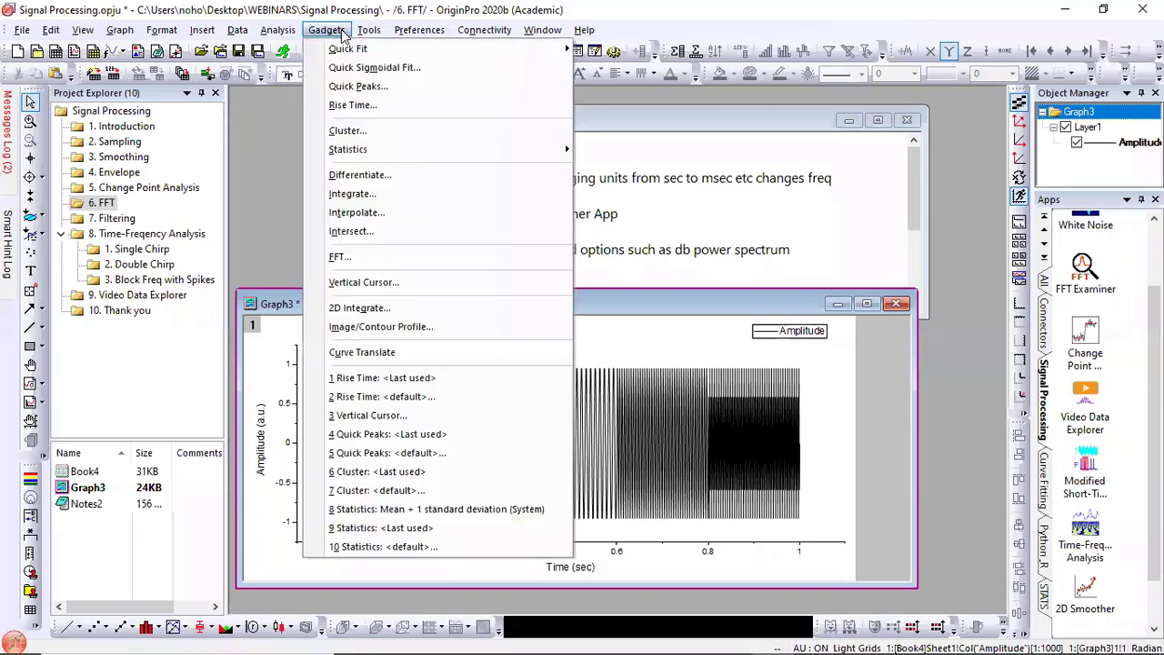
{"action": "left_click", "coordinate": [347, 252]}
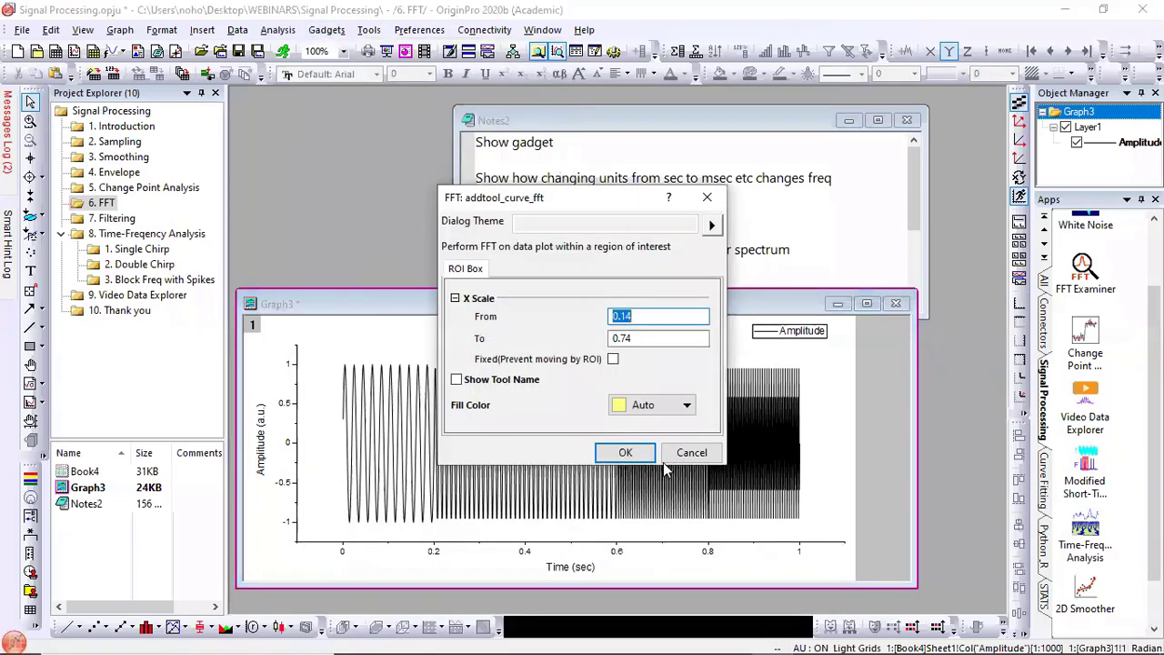
{"action": "left_click", "coordinate": [640, 456]}
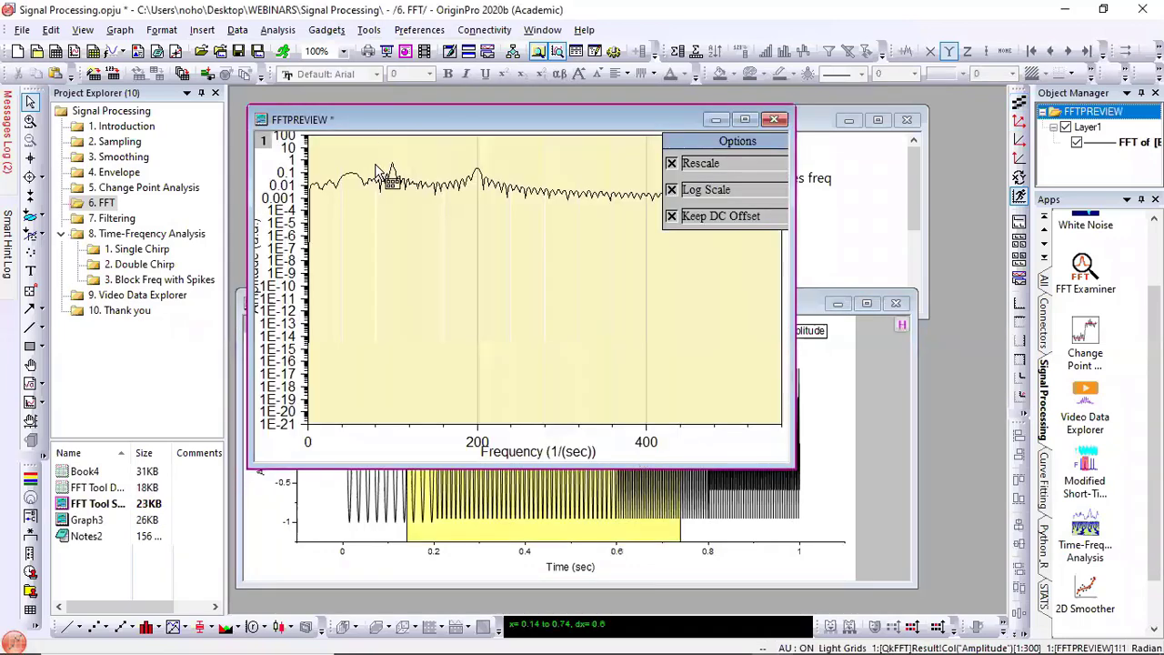
{"action": "left_click_drag", "start_coordinate": [373, 130], "coordinate": [455, 125]}
{"action": "left_click_drag", "start_coordinate": [529, 125], "coordinate": [599, 114]}
Step: Narrow the FFT region of interest and shift it over the start of the signal, spanning about -0.05 to 0.12 sec
{"action": "left_click", "coordinate": [505, 480]}
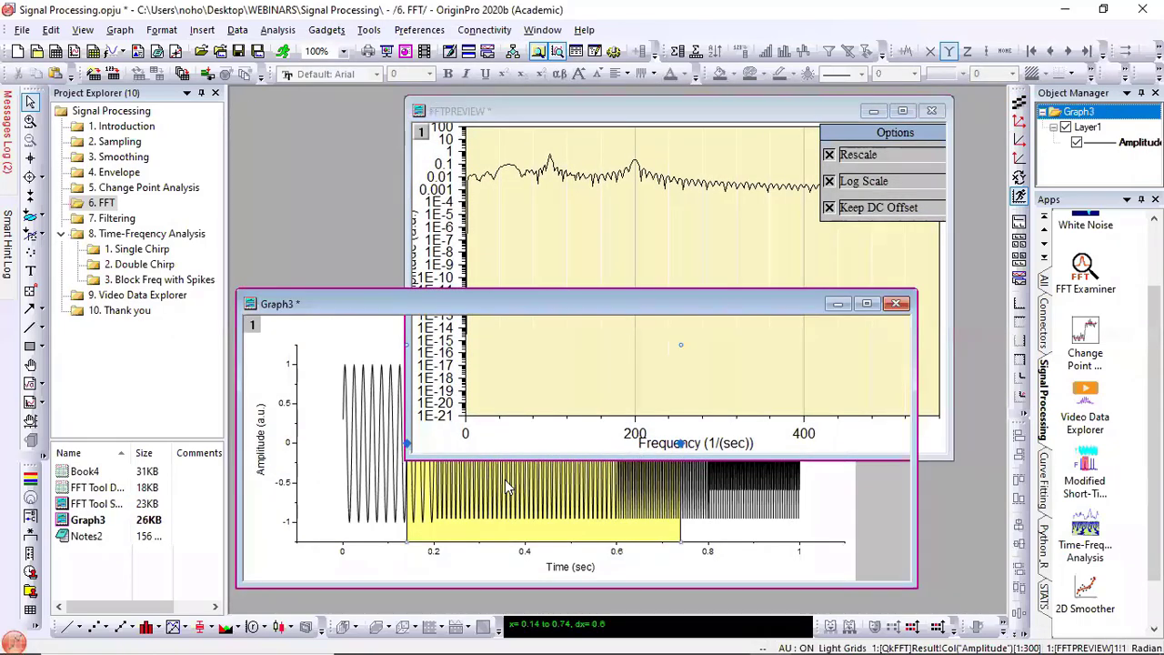
{"action": "left_click_drag", "start_coordinate": [679, 443], "coordinate": [556, 443]}
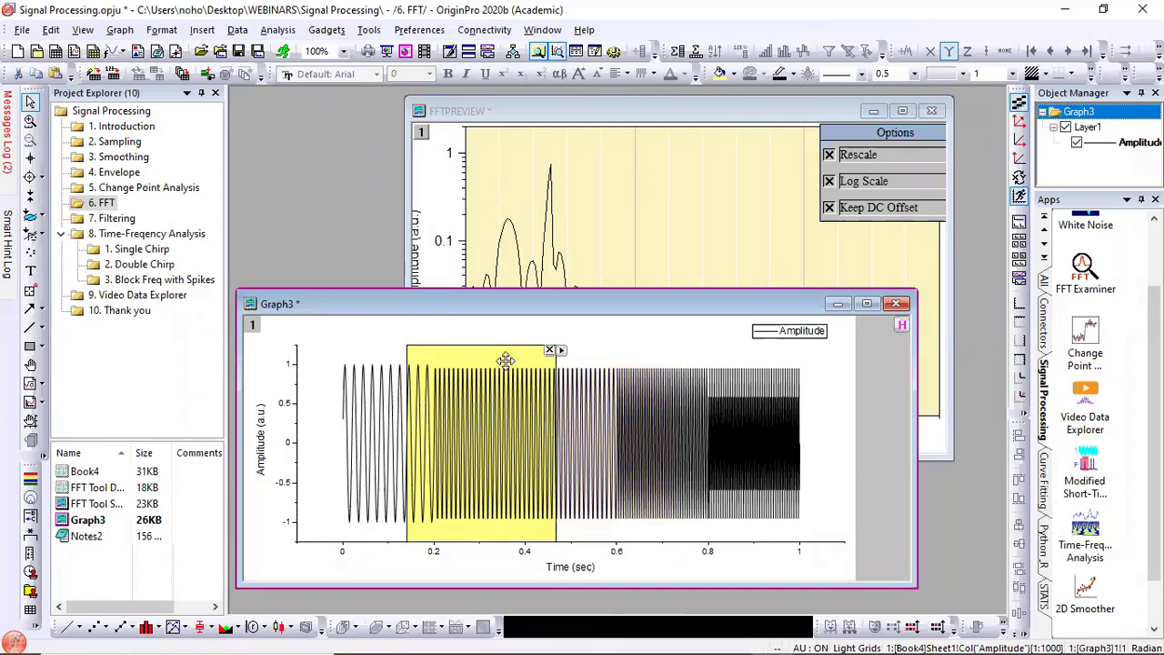
{"action": "left_click_drag", "start_coordinate": [505, 361], "coordinate": [417, 361]}
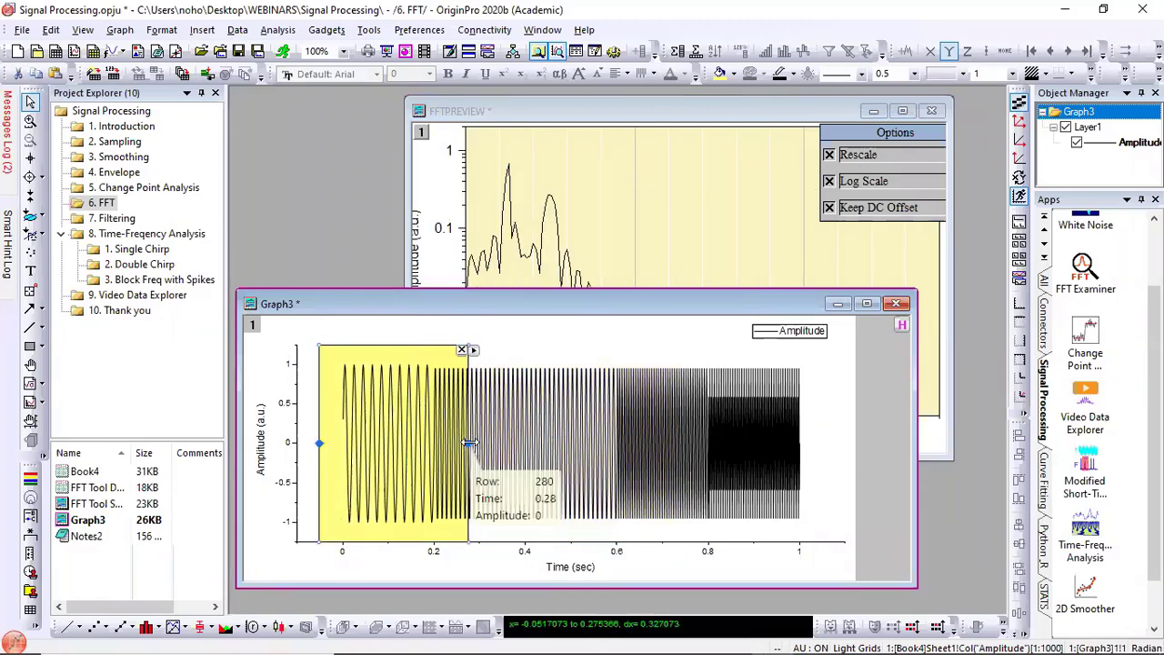
{"action": "left_click_drag", "start_coordinate": [469, 443], "coordinate": [399, 443]}
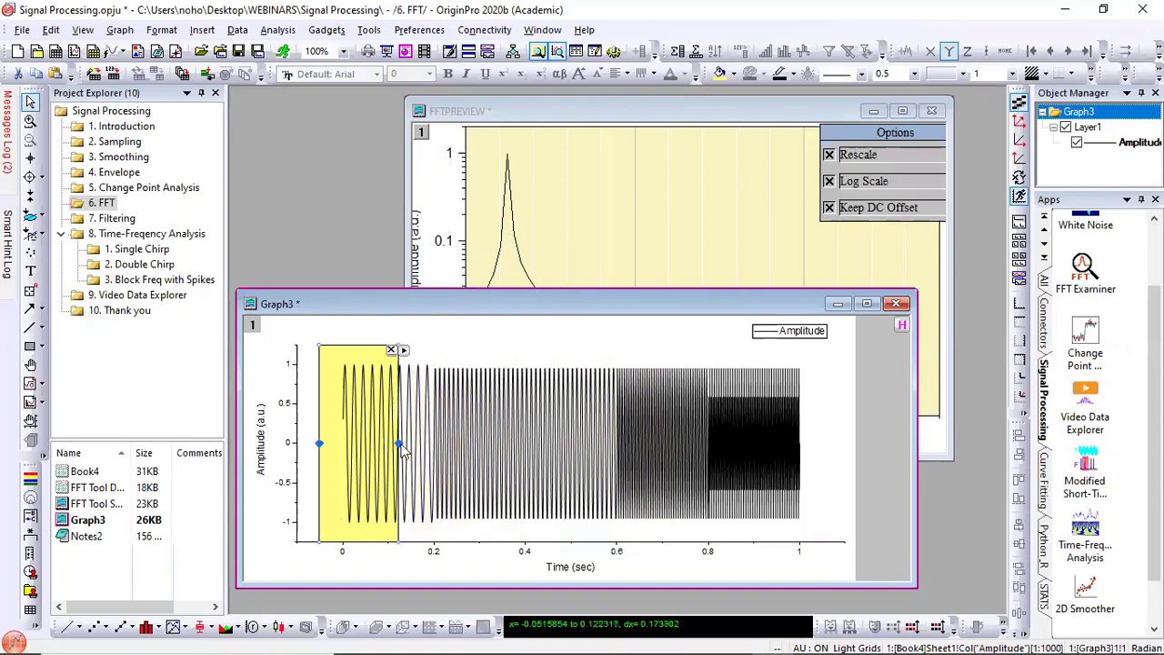
Step: Turn off Keep DC Offset and Log Scale in the FFTPREVIEW window
{"action": "left_click", "coordinate": [513, 118]}
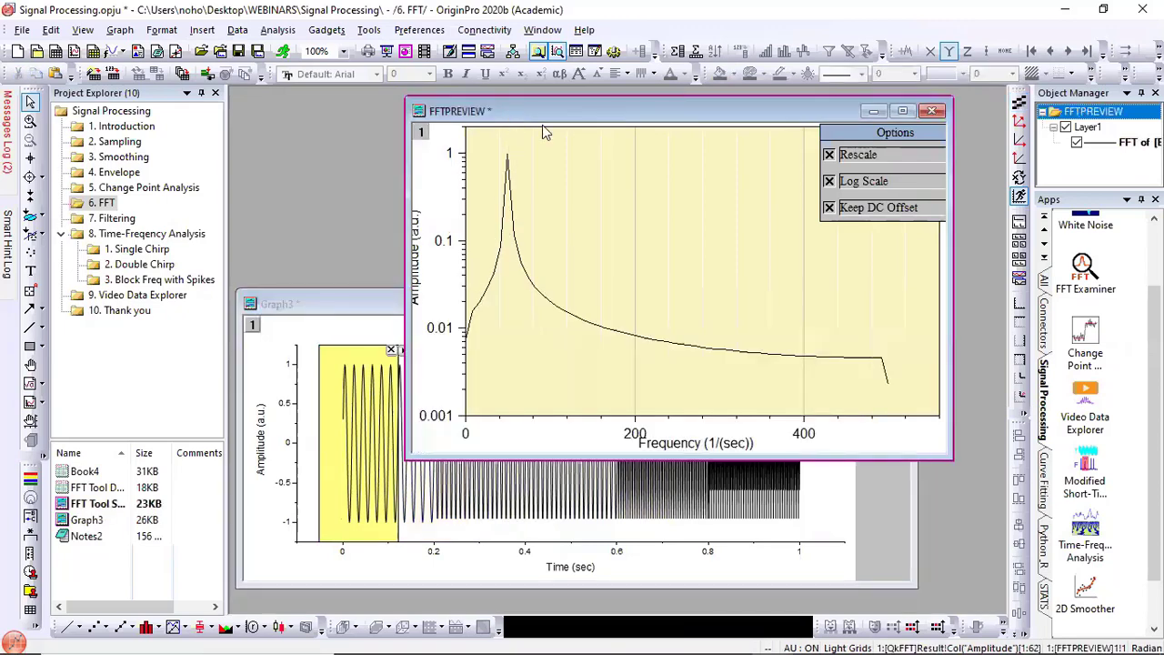
{"action": "left_click", "coordinate": [829, 208]}
{"action": "left_click", "coordinate": [829, 182]}
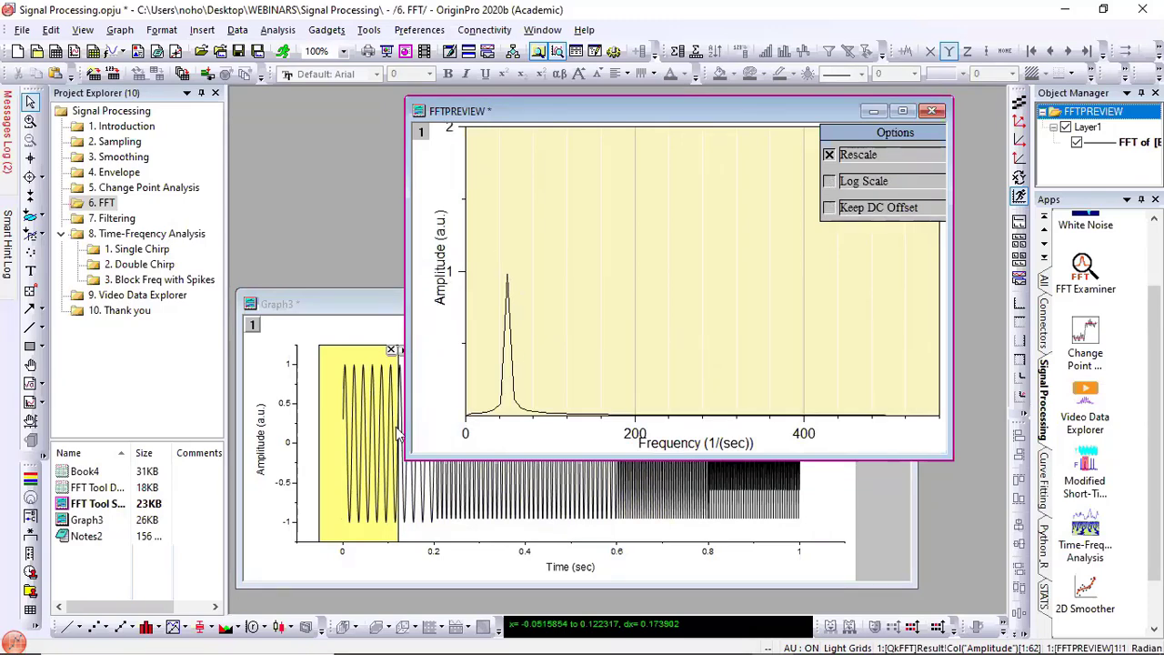
Step: Shift the FFT region of interest to about 0.25–0.42 sec and on to about 0.58–0.76 sec to compare the spectra
{"action": "left_click", "coordinate": [364, 540]}
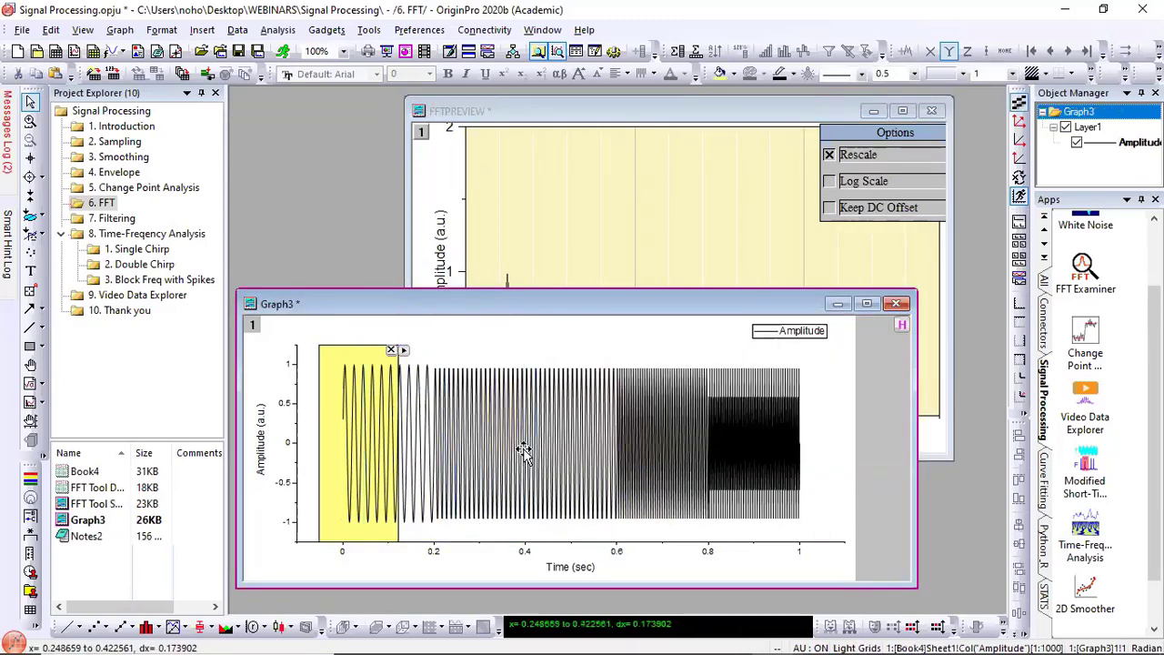
{"action": "left_click_drag", "start_coordinate": [525, 452], "coordinate": [523, 455]}
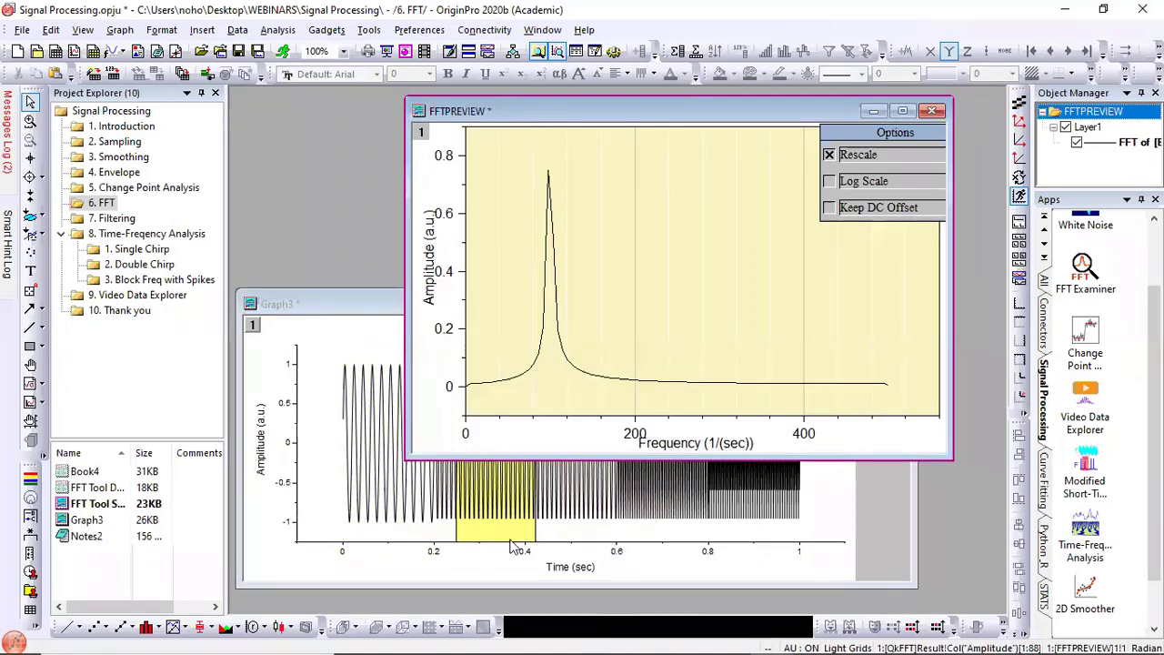
{"action": "left_click_drag", "start_coordinate": [655, 533], "coordinate": [658, 535]}
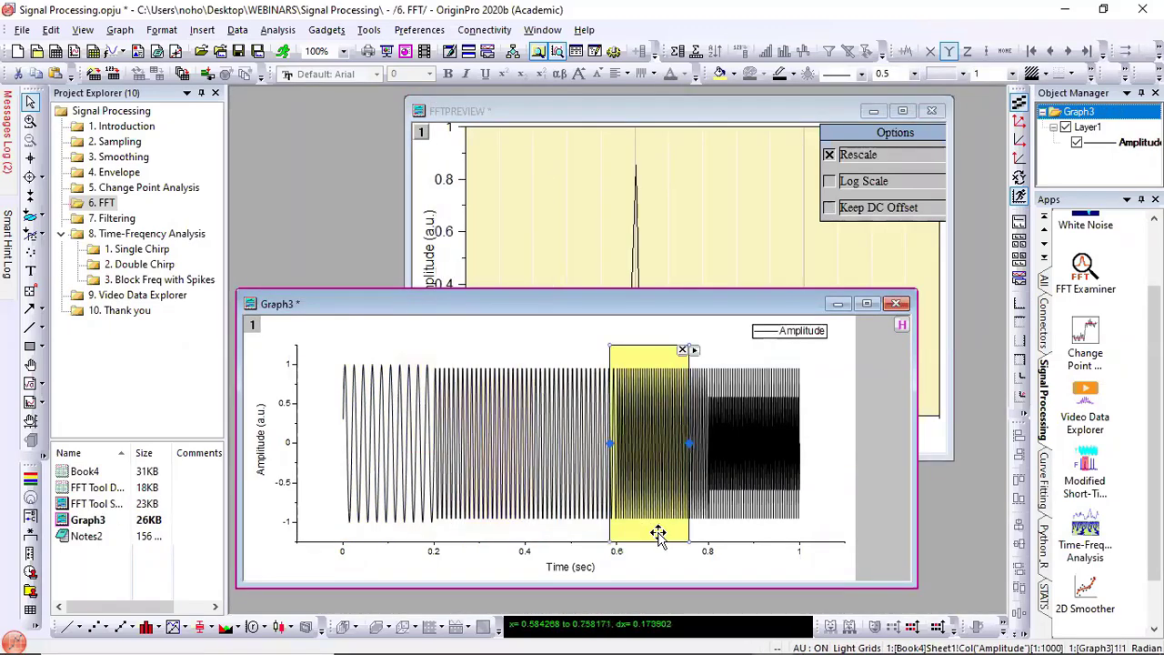
Step: Remove the FFT gadget from Graph3 and start the FFT Examiner app on the graph
{"action": "left_click", "coordinate": [684, 350]}
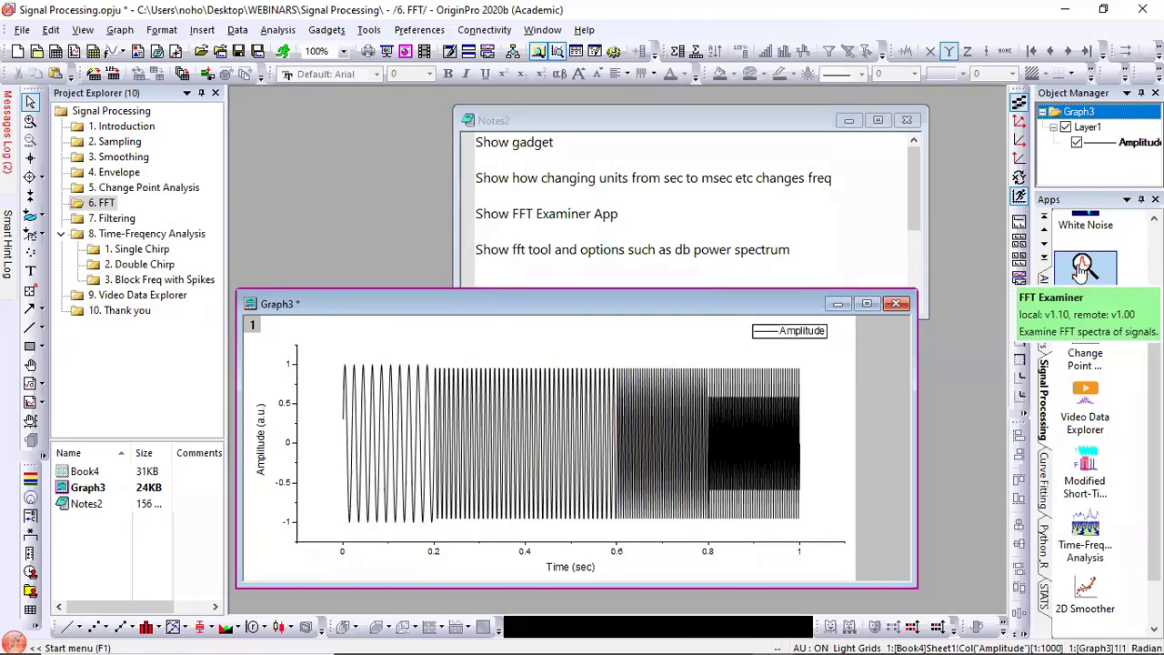
{"action": "left_click", "coordinate": [1083, 265]}
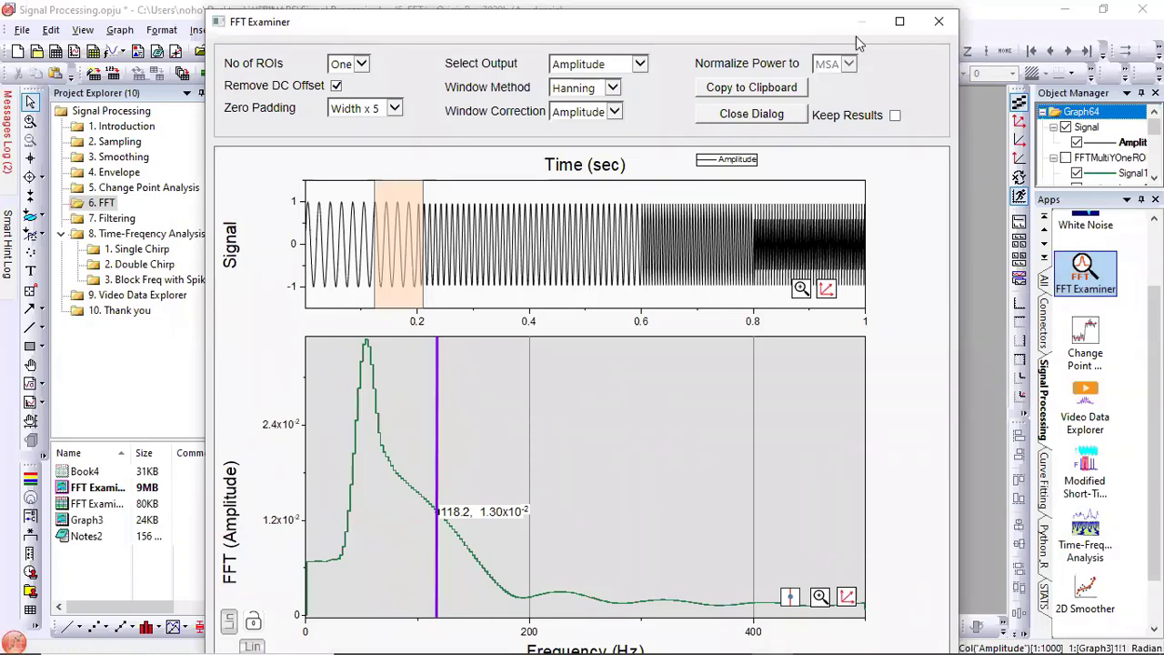
Step: Shift the FFT Examiner region of interest to about 0.28–0.36 sec and set the output to dB
{"action": "left_click_drag", "start_coordinate": [856, 35], "coordinate": [813, 58]}
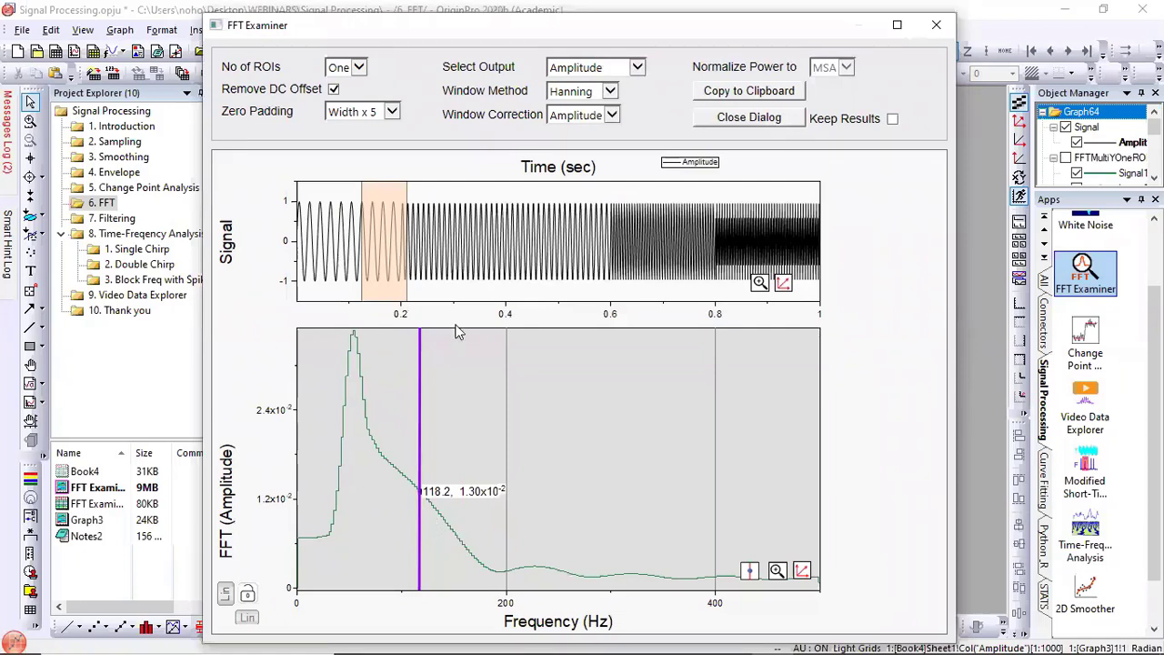
{"action": "left_click_drag", "start_coordinate": [385, 302], "coordinate": [468, 293]}
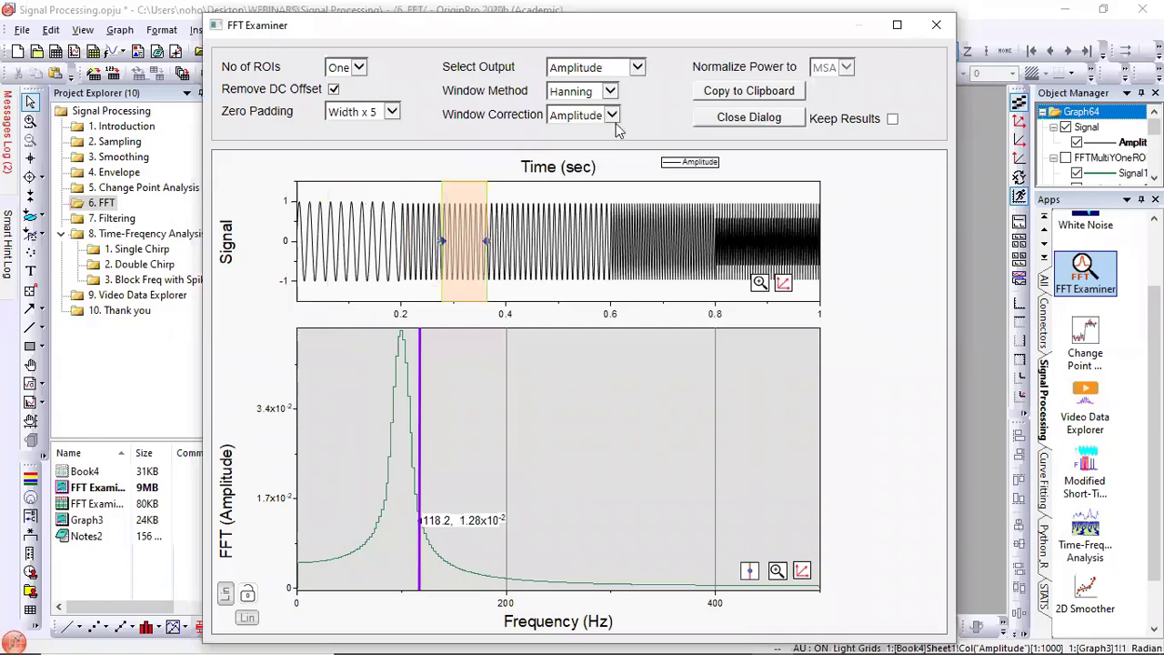
{"action": "left_click", "coordinate": [639, 68]}
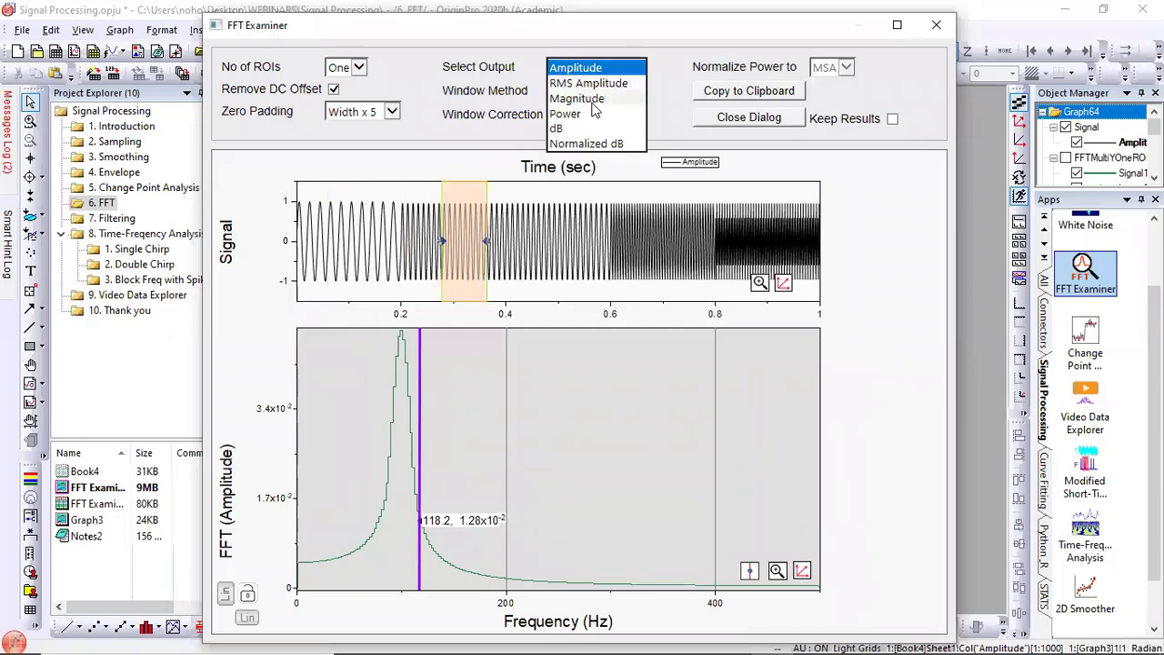
{"action": "left_click", "coordinate": [571, 127]}
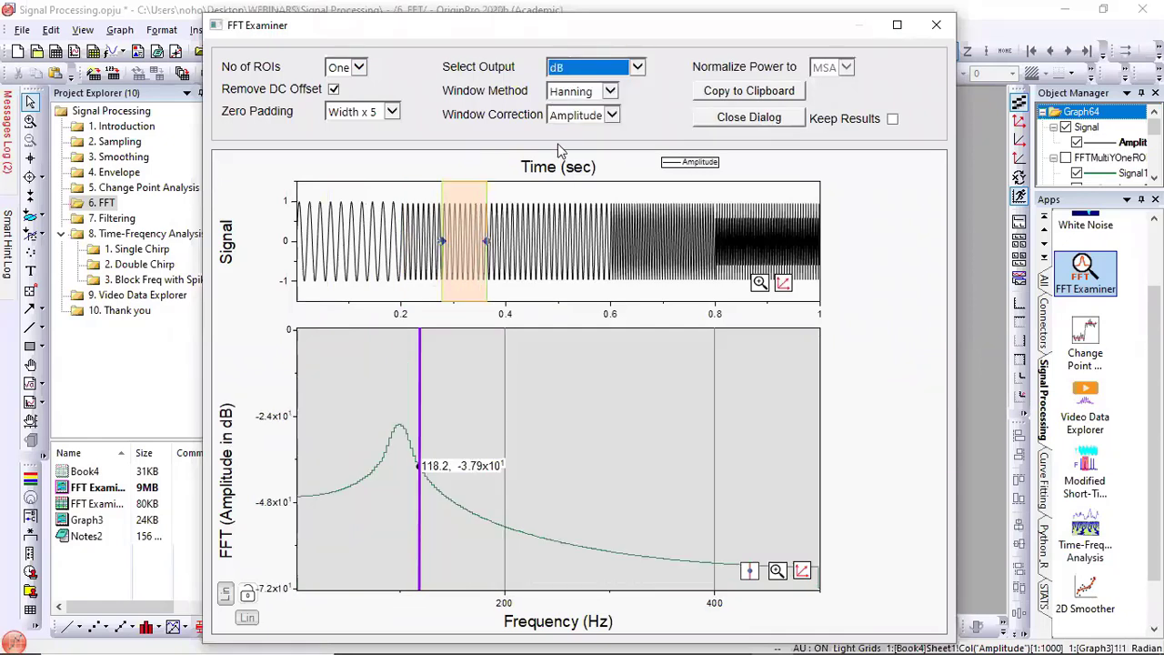
Step: Compare window methods in the FFT Examiner by applying Rectangle and switching to Bartlett
{"action": "left_click", "coordinate": [562, 98]}
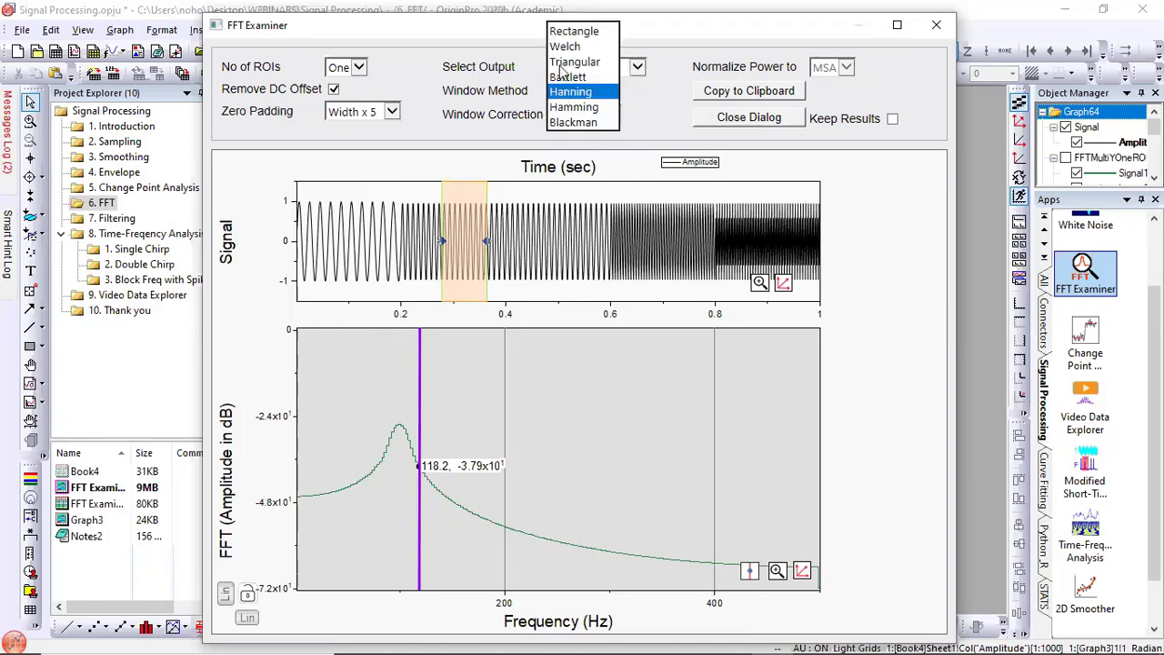
{"action": "left_click", "coordinate": [559, 34]}
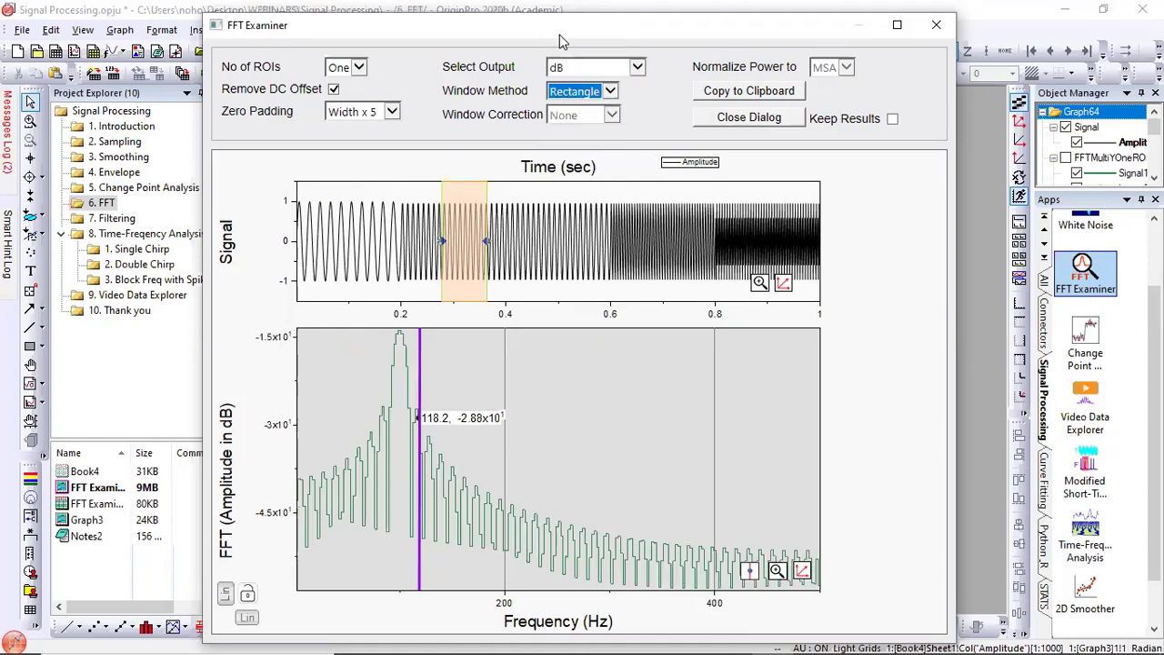
{"action": "left_click", "coordinate": [567, 92]}
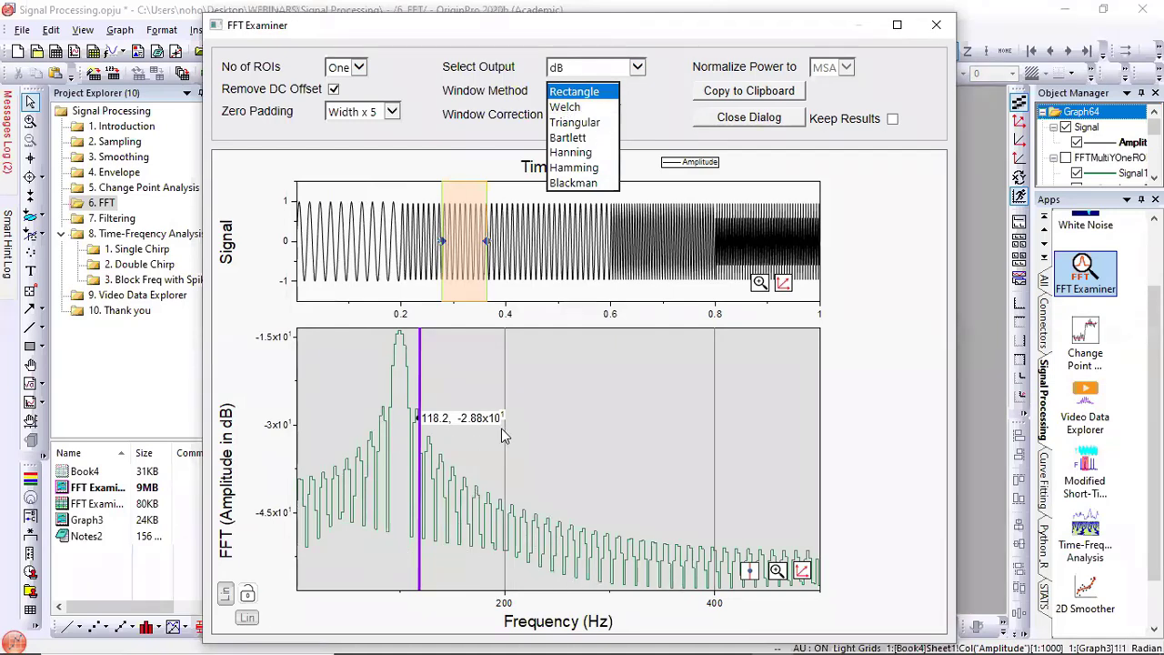
{"action": "left_click", "coordinate": [568, 137]}
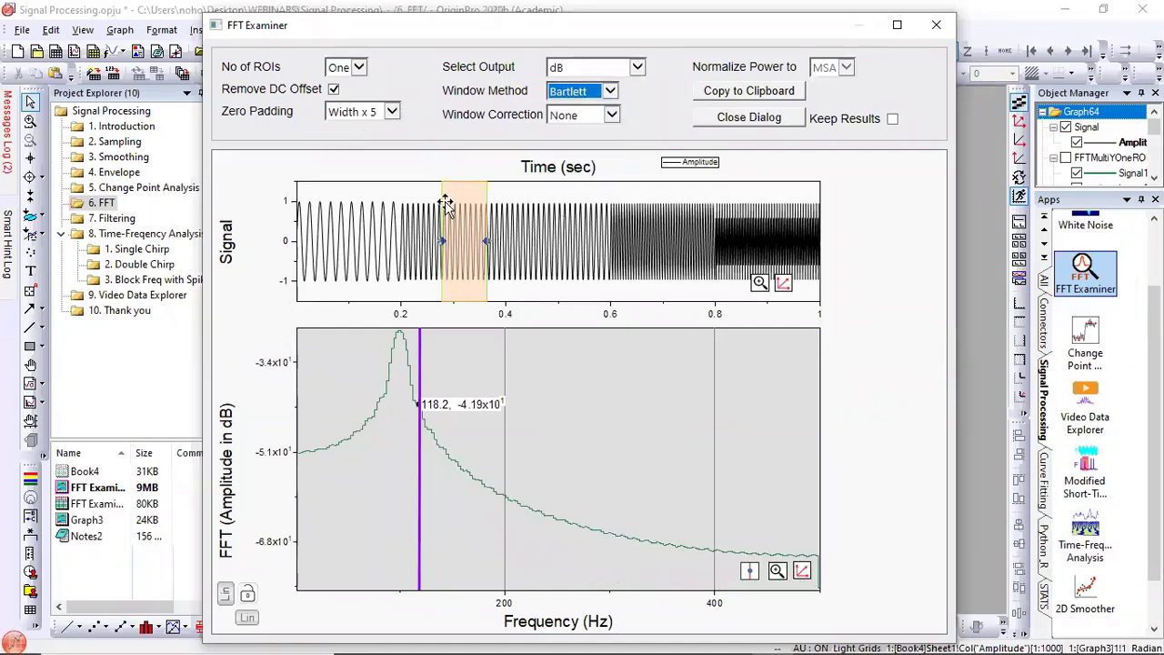
Step: Examine the spectra at about 0.12–0.21, 0.59–0.68 and 0.82–0.90 sec, and close the FFT Examiner
{"action": "left_click", "coordinate": [383, 194]}
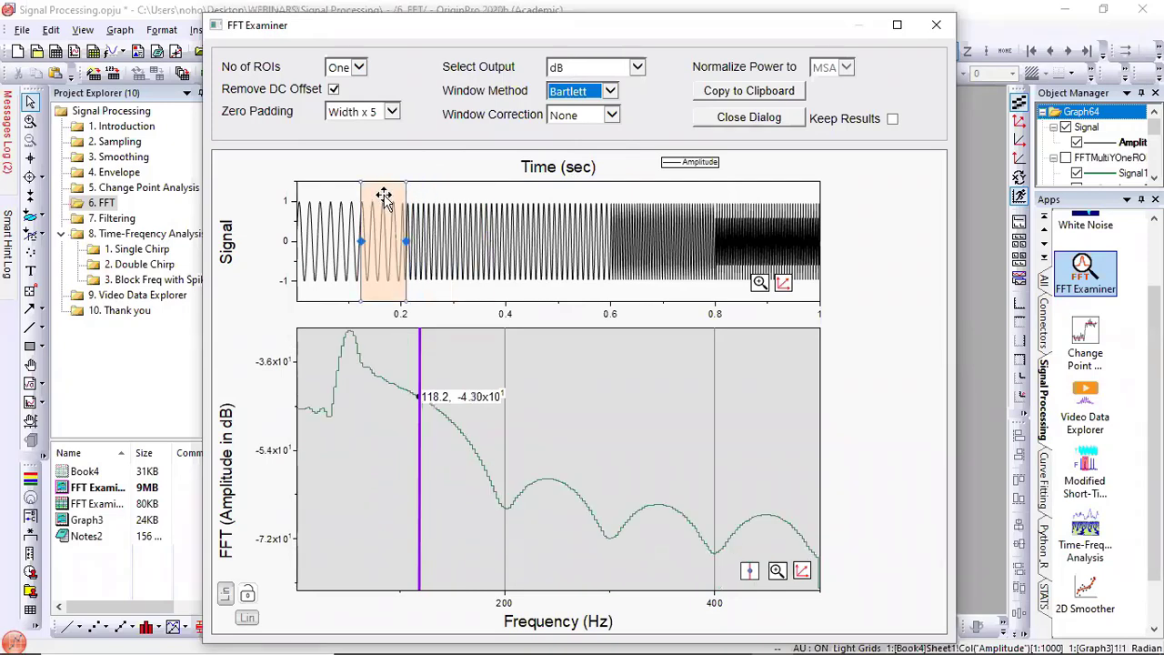
{"action": "left_click", "coordinate": [629, 199]}
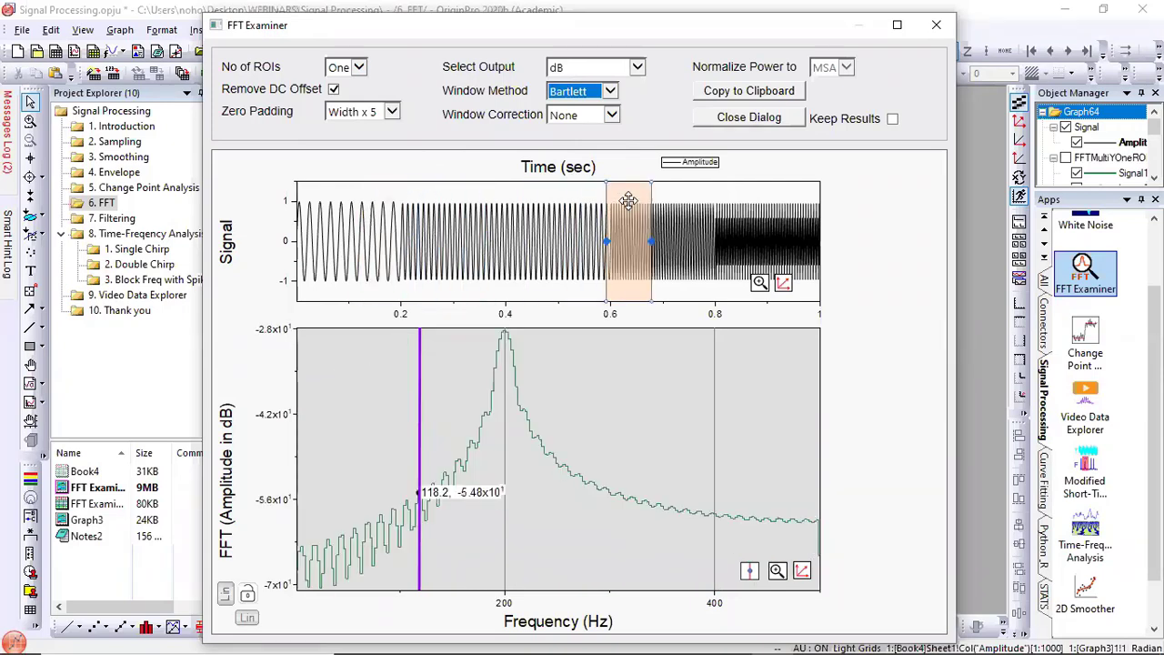
{"action": "left_click_drag", "start_coordinate": [628, 199], "coordinate": [745, 201]}
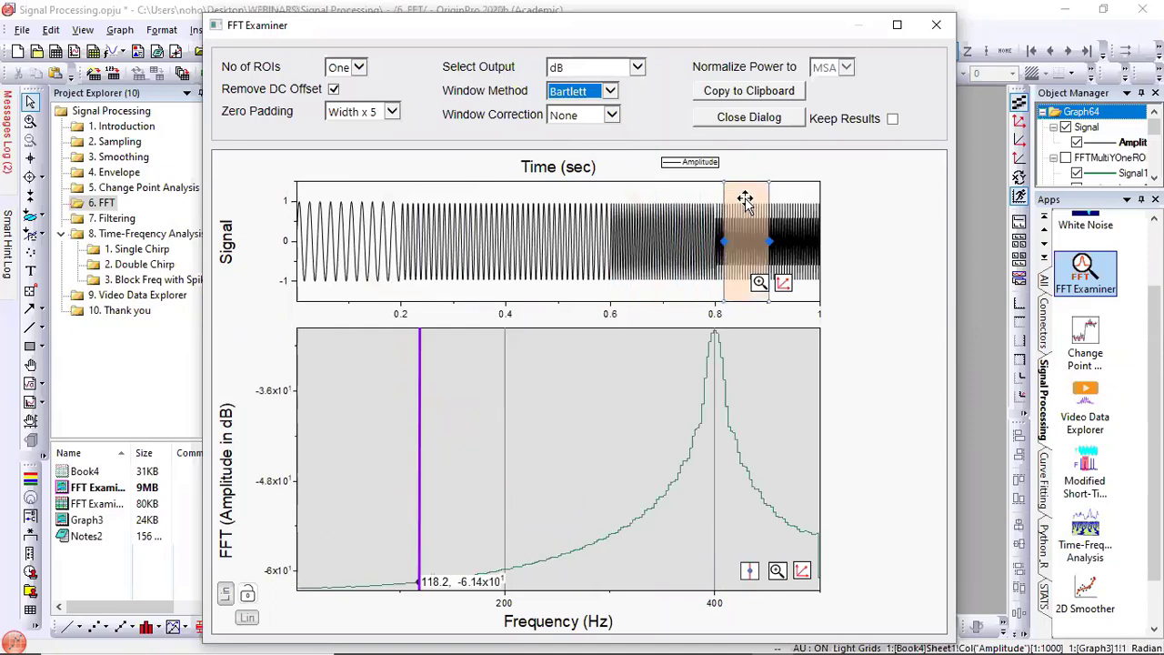
{"action": "left_click", "coordinate": [936, 26]}
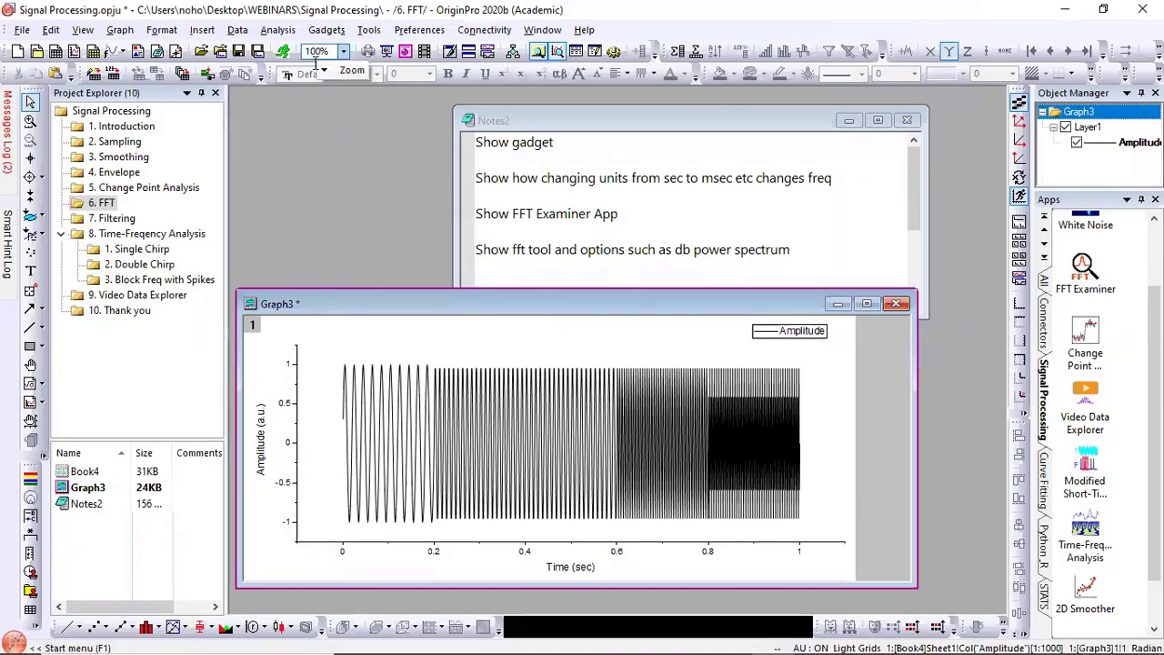
Step: Start the FFT tool on the Amplitude signal of Graph3, enlarge its dialog and turn on Auto Preview
{"action": "left_click", "coordinate": [282, 30]}
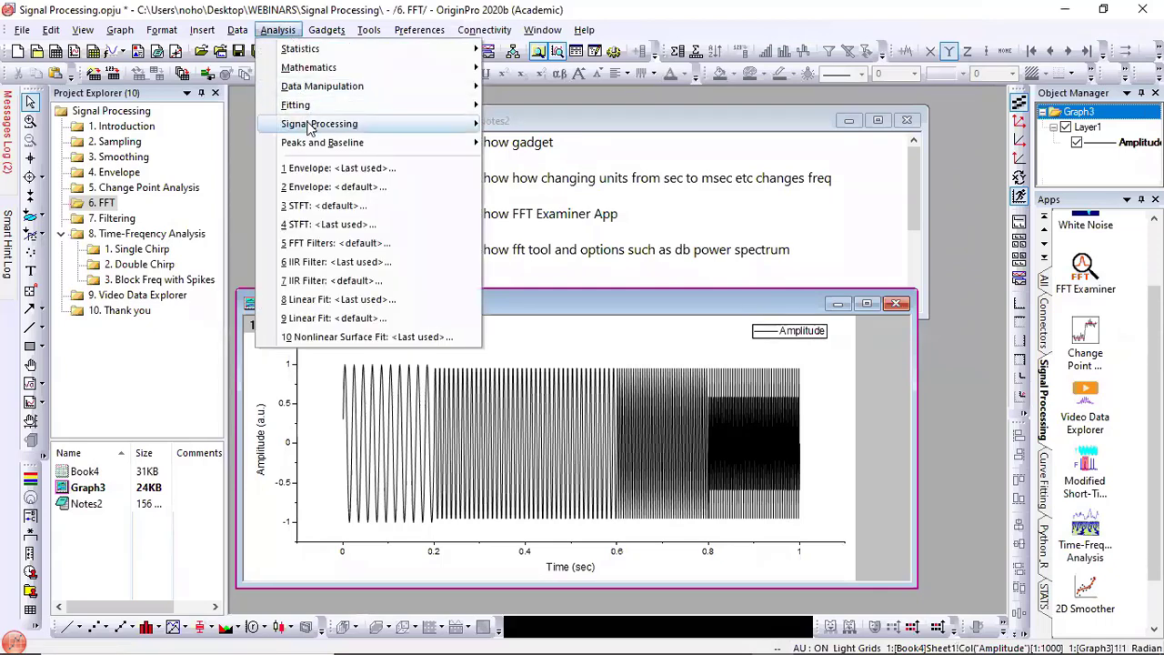
{"action": "mouse_move", "coordinate": [312, 126]}
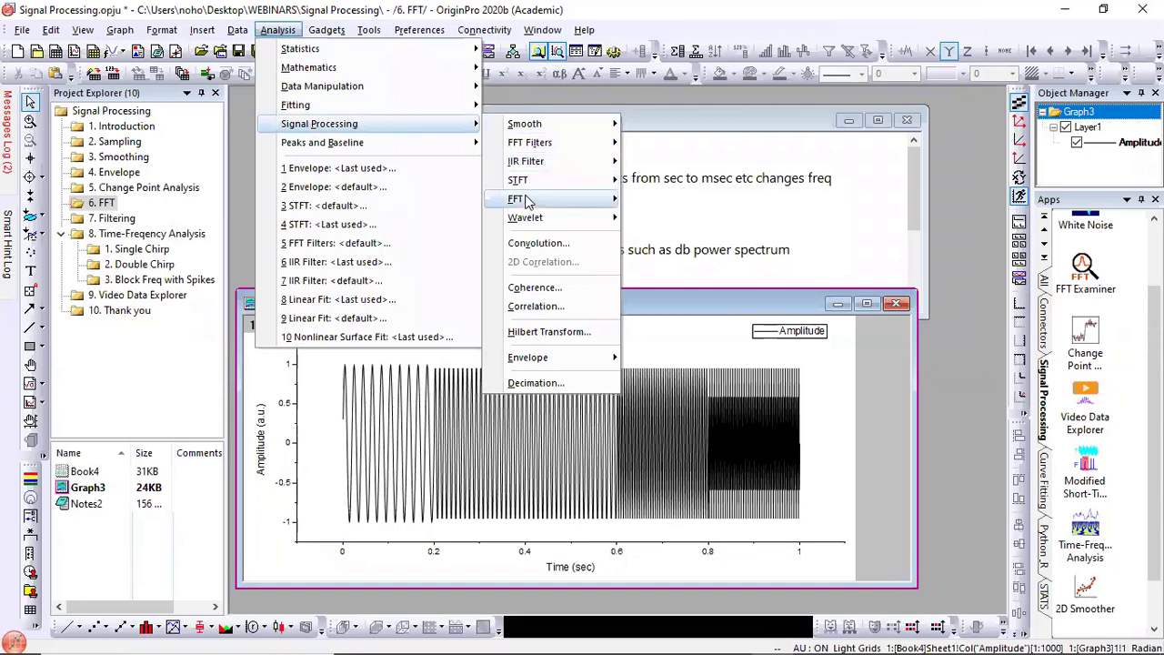
{"action": "mouse_move", "coordinate": [528, 202]}
{"action": "left_click", "coordinate": [642, 207]}
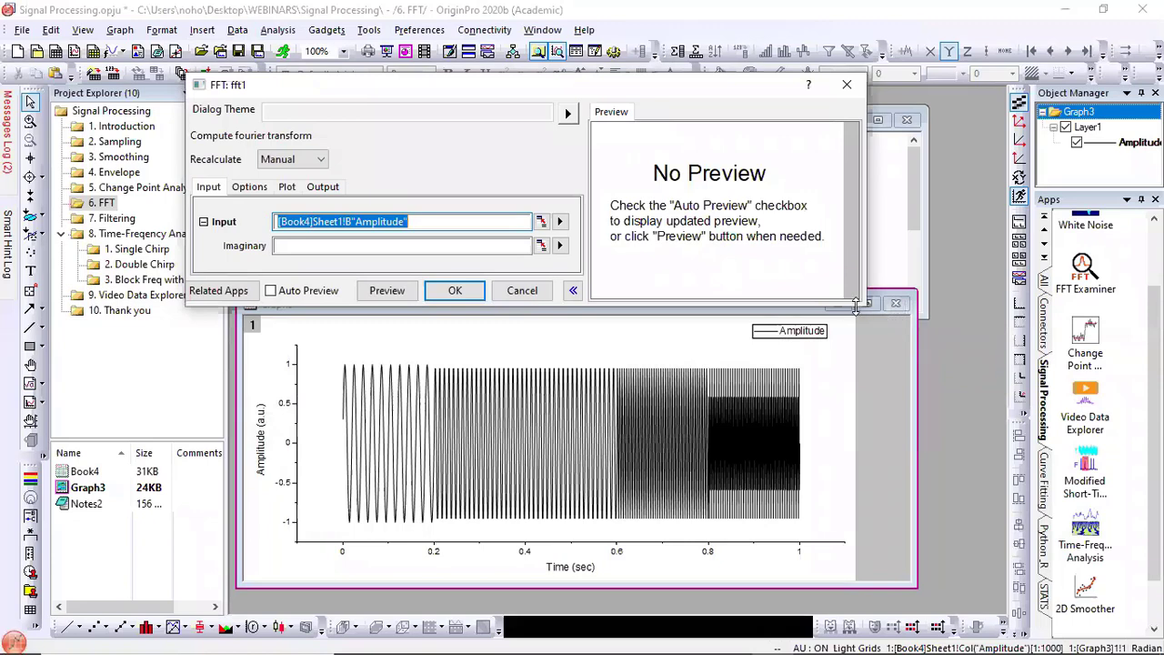
{"action": "left_click_drag", "start_coordinate": [862, 307], "coordinate": [1047, 559]}
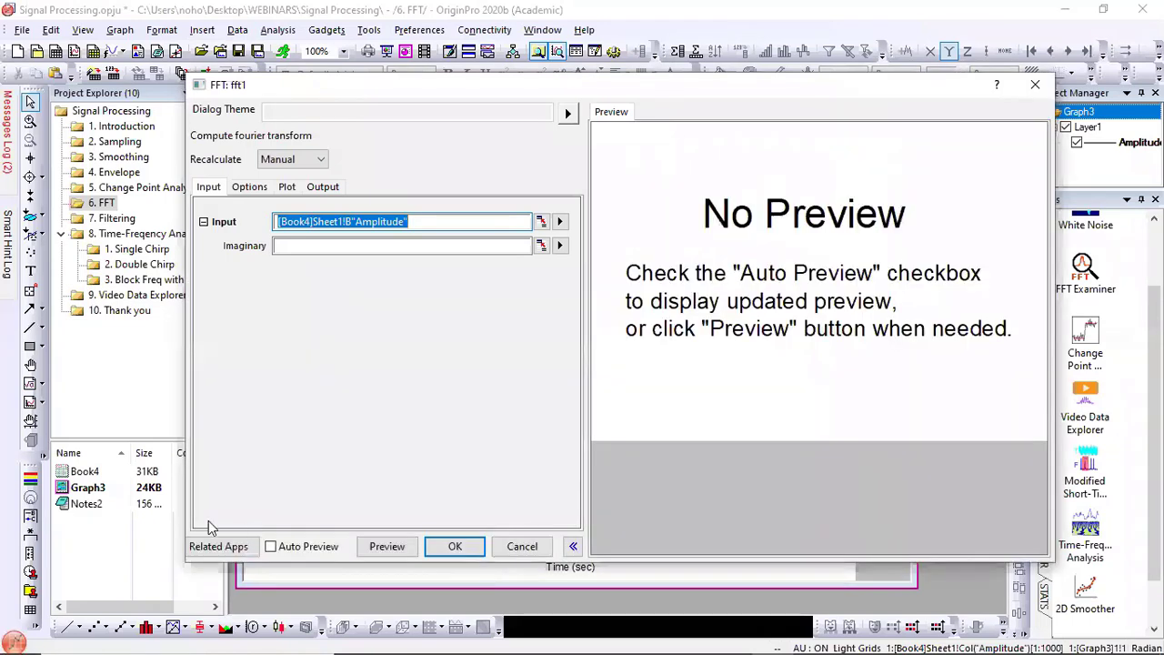
{"action": "left_click", "coordinate": [307, 547]}
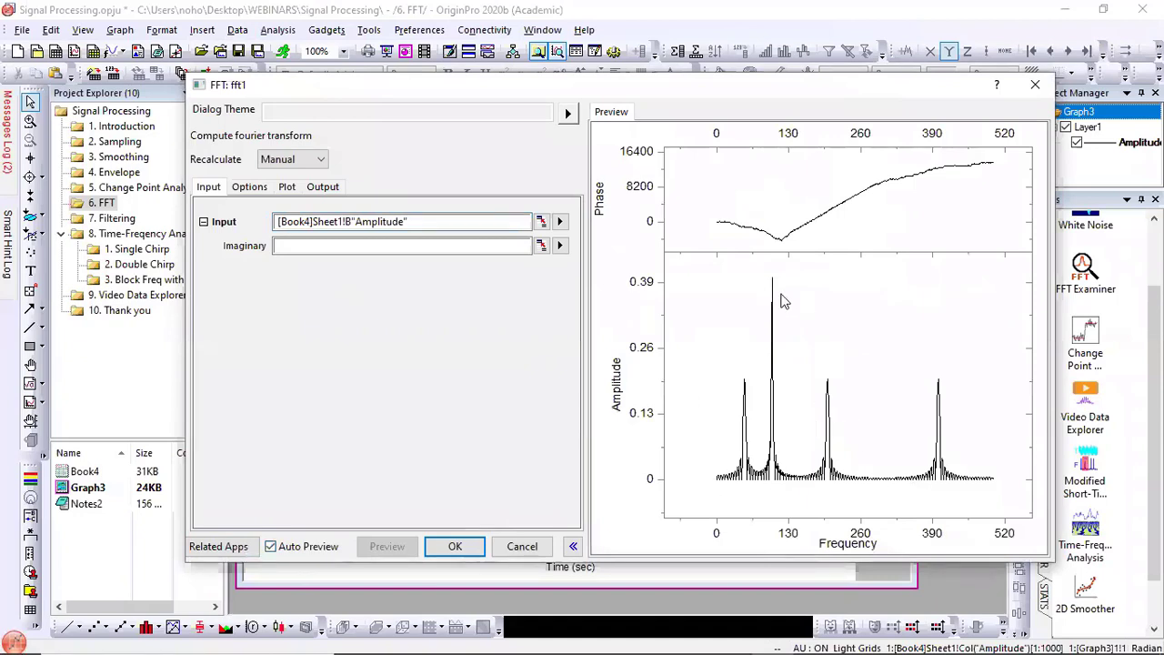
Step: Switch the FFT preview to Amplitude and on to Normalized dB
{"action": "left_click", "coordinate": [253, 189]}
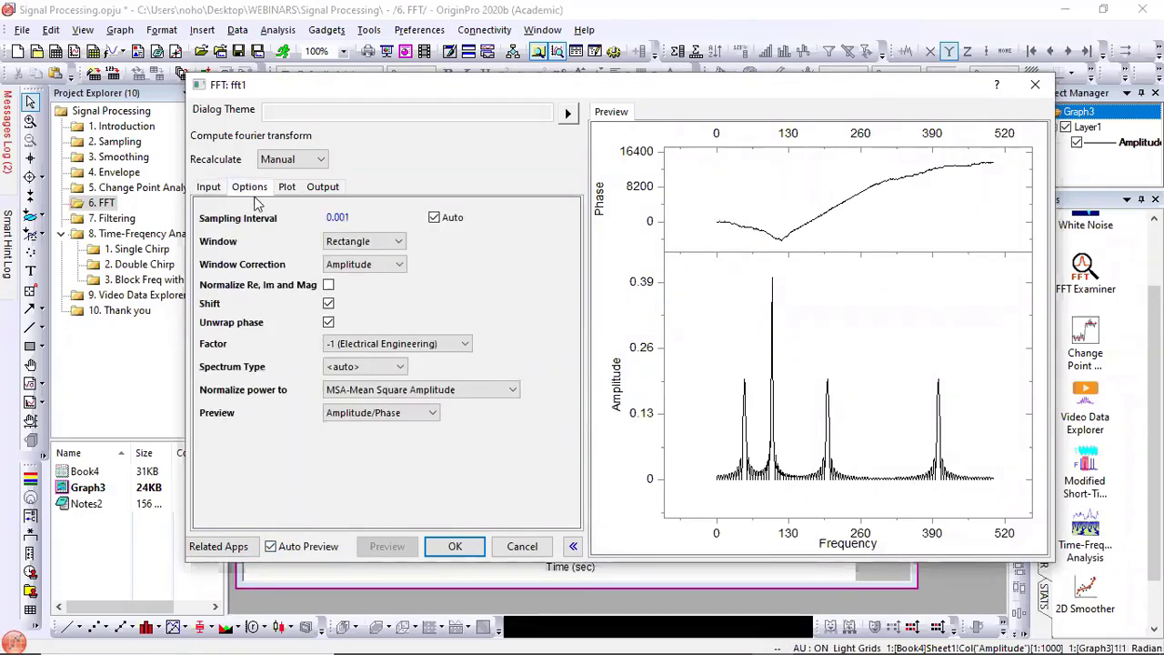
{"action": "left_click", "coordinate": [390, 414]}
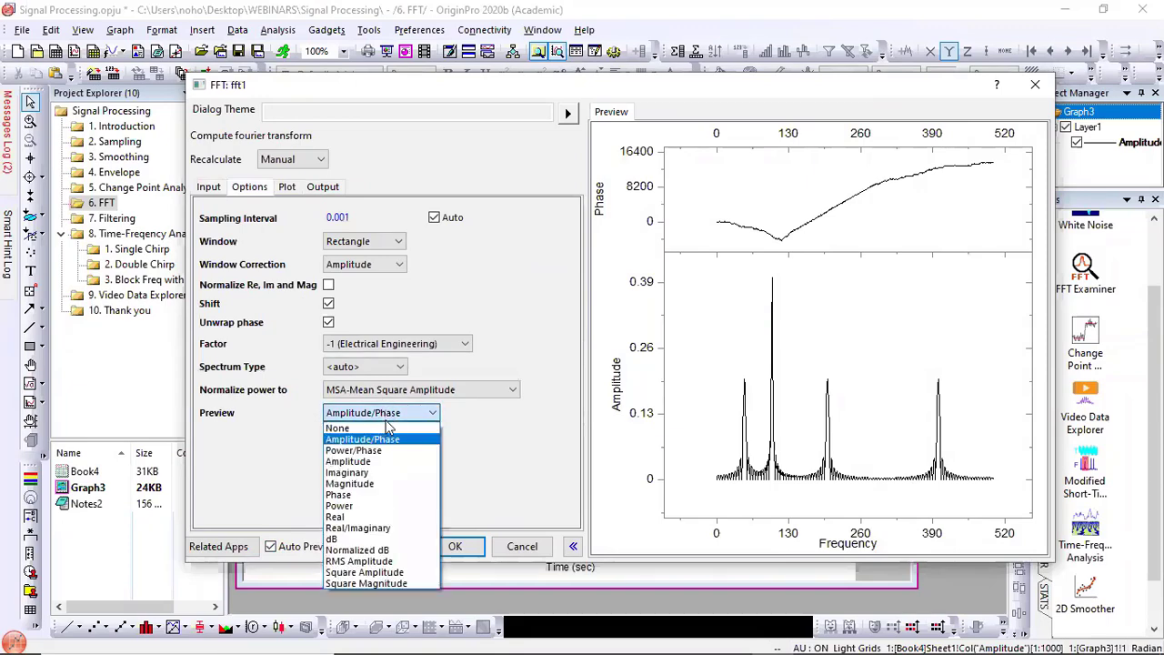
{"action": "left_click", "coordinate": [380, 461]}
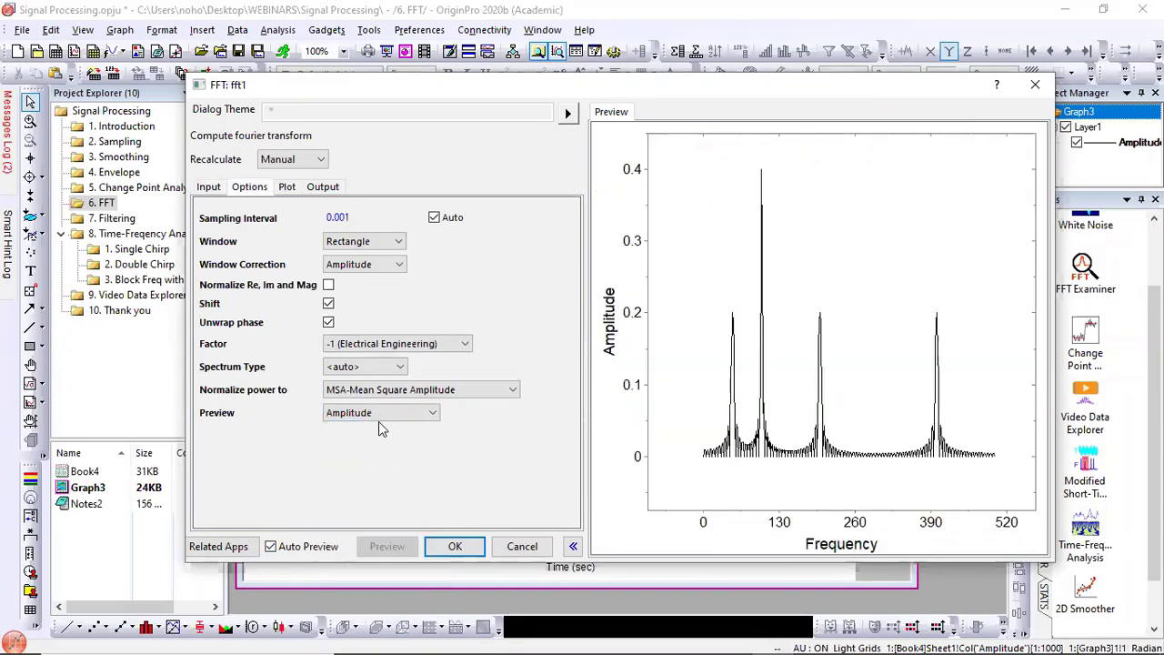
{"action": "left_click", "coordinate": [380, 417]}
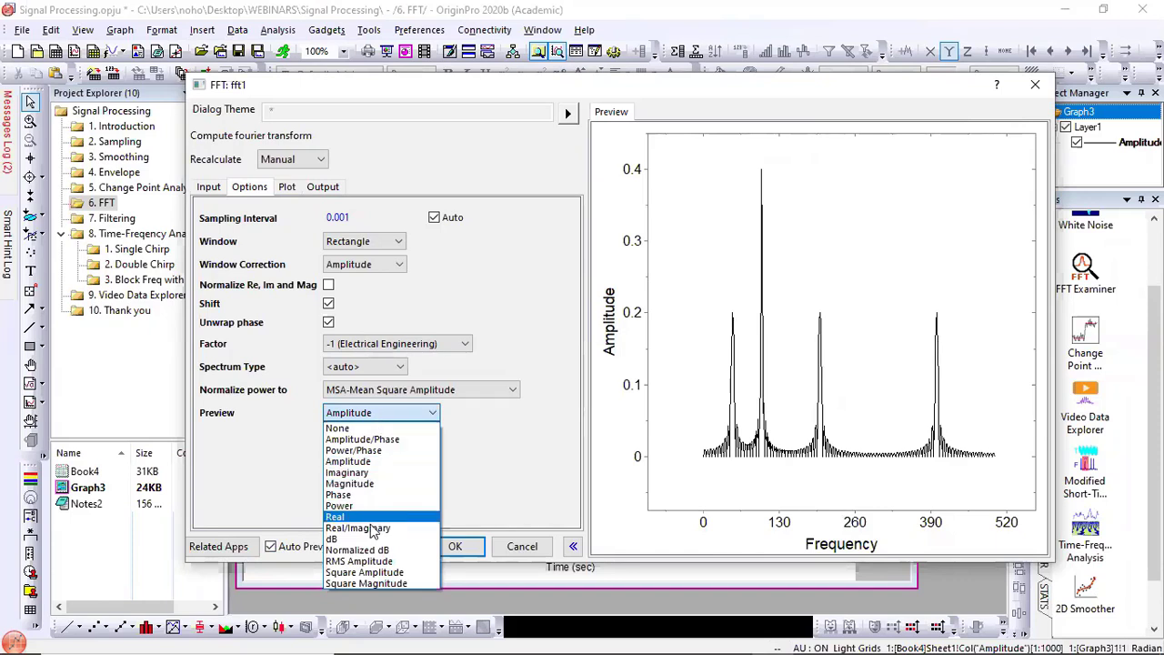
{"action": "left_click", "coordinate": [365, 550]}
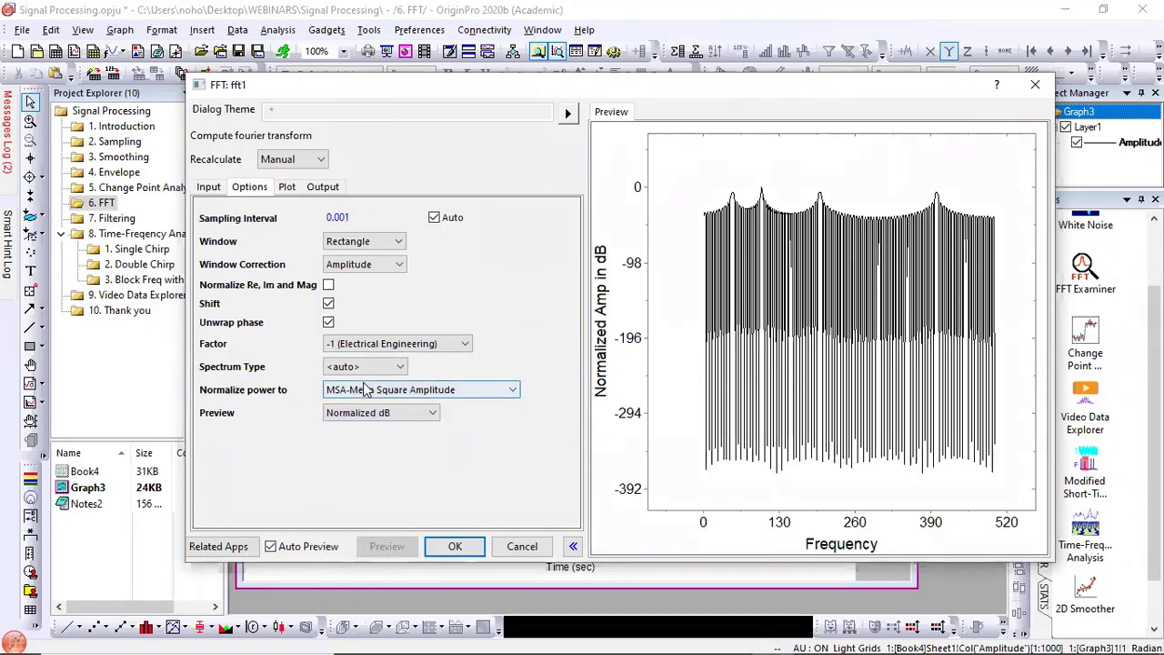
Step: Set the FFT window to Welch, keeping the factor at -1 (Electrical Engineering) and Unwrap phase on
{"action": "left_click", "coordinate": [356, 244]}
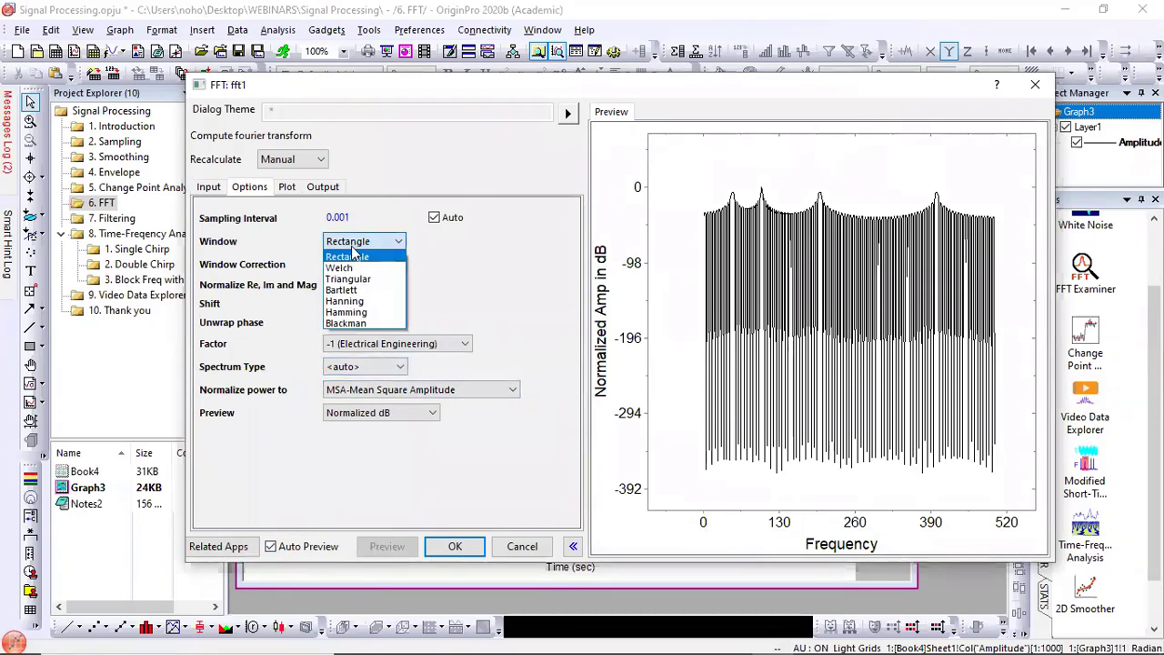
{"action": "left_click", "coordinate": [350, 269]}
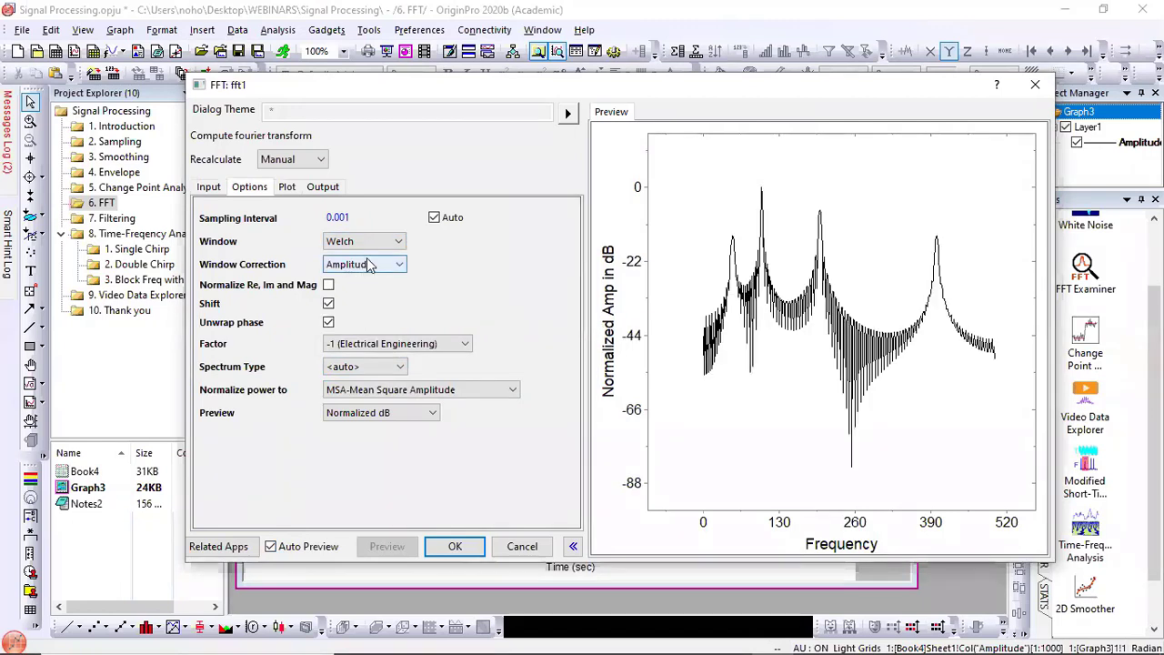
{"action": "left_click", "coordinate": [368, 343]}
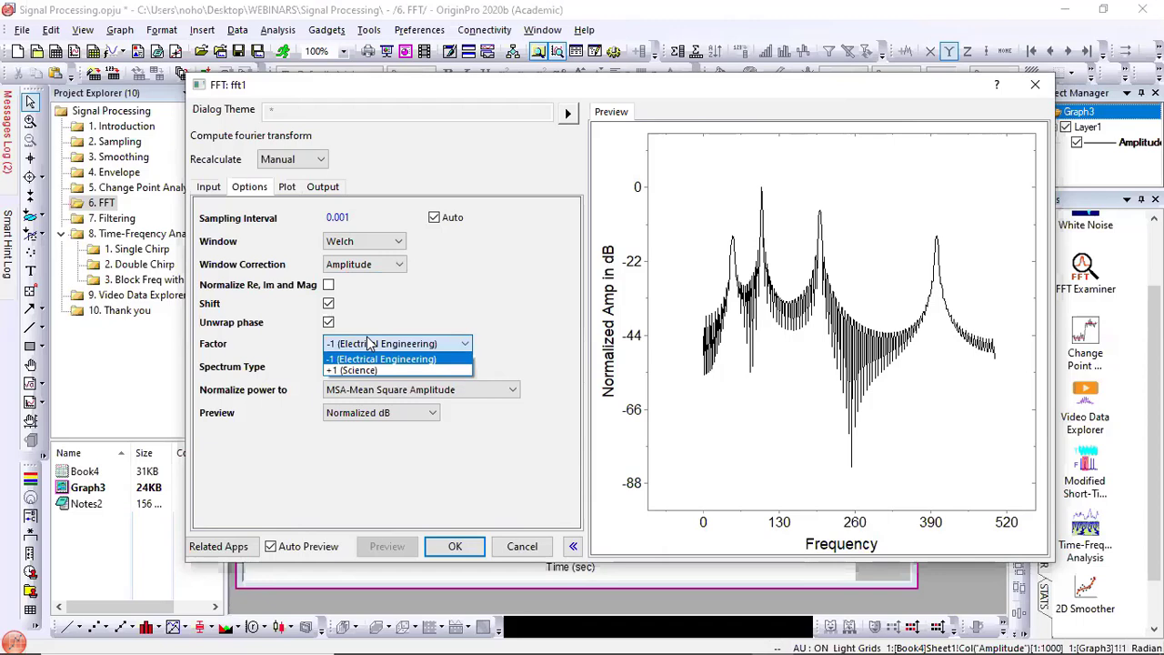
{"action": "left_click", "coordinate": [378, 313]}
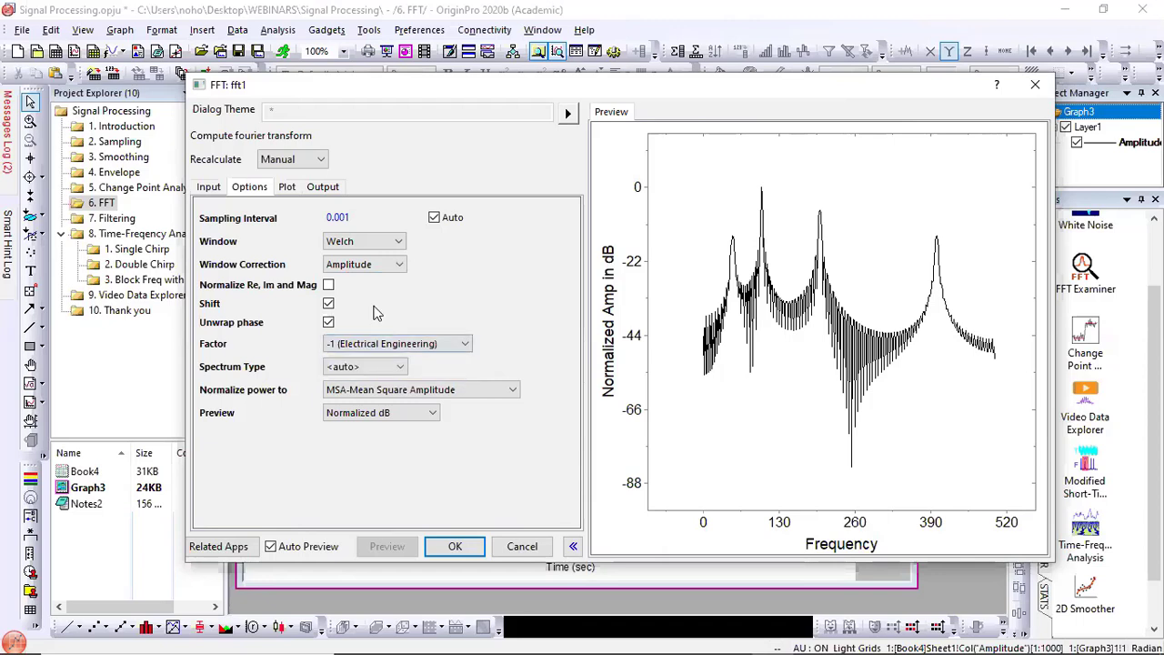
{"action": "left_click", "coordinate": [329, 323]}
{"action": "left_click", "coordinate": [328, 323]}
Step: Review the plot and output settings of the FFT and compute the transform
{"action": "left_click", "coordinate": [288, 188]}
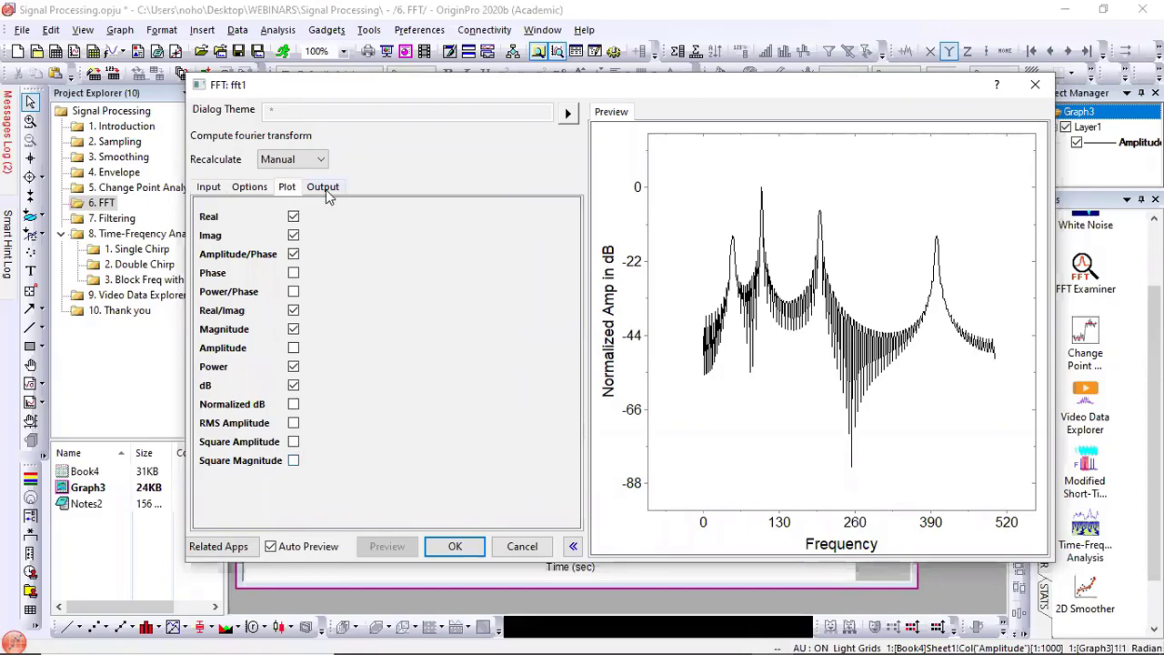
{"action": "left_click", "coordinate": [323, 188]}
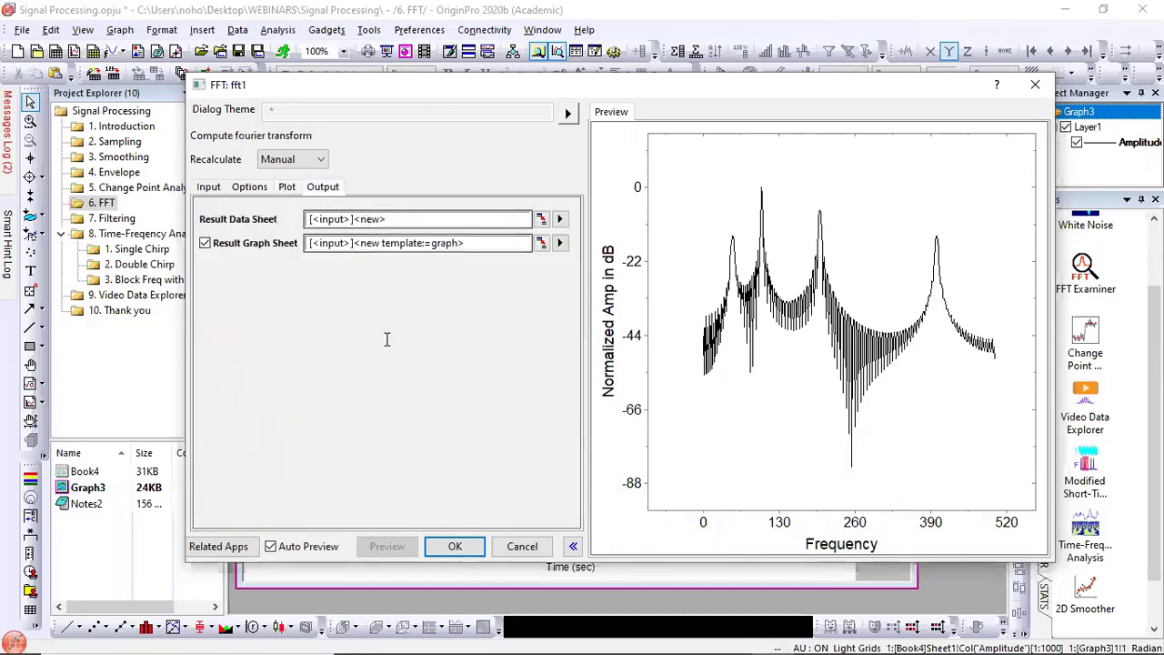
{"action": "left_click", "coordinate": [455, 547]}
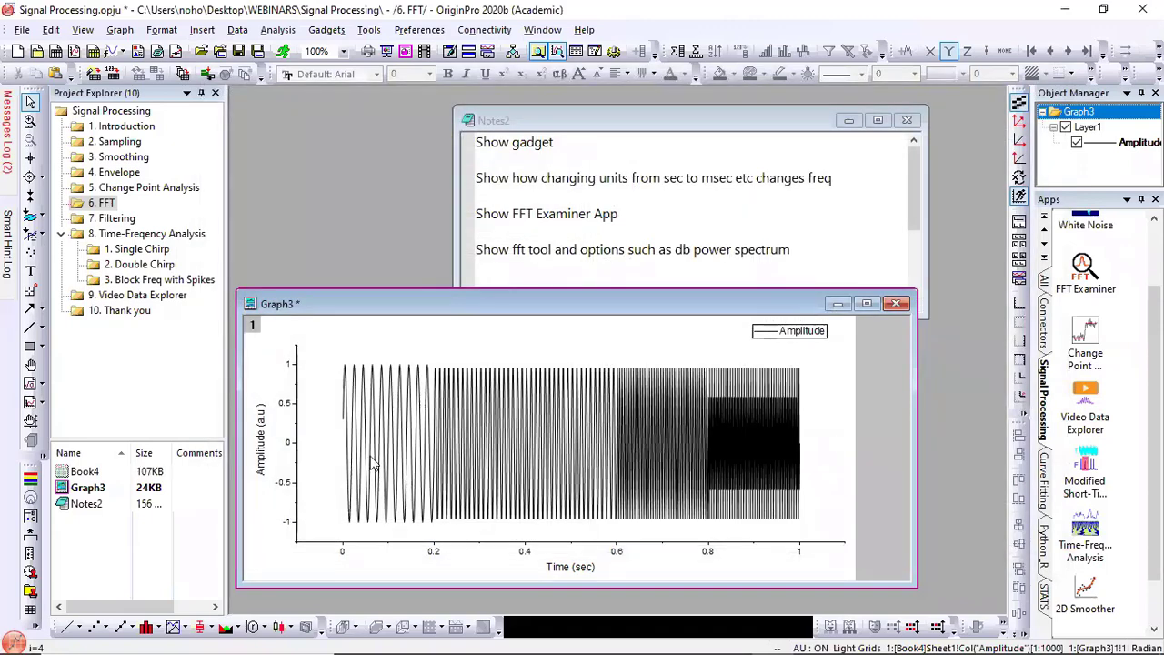
Step: Open Book4 and enlarge its window to examine the computed columns on the FFTResultData1 sheet
{"action": "left_click", "coordinate": [84, 471]}
{"action": "double_click", "coordinate": [84, 471]}
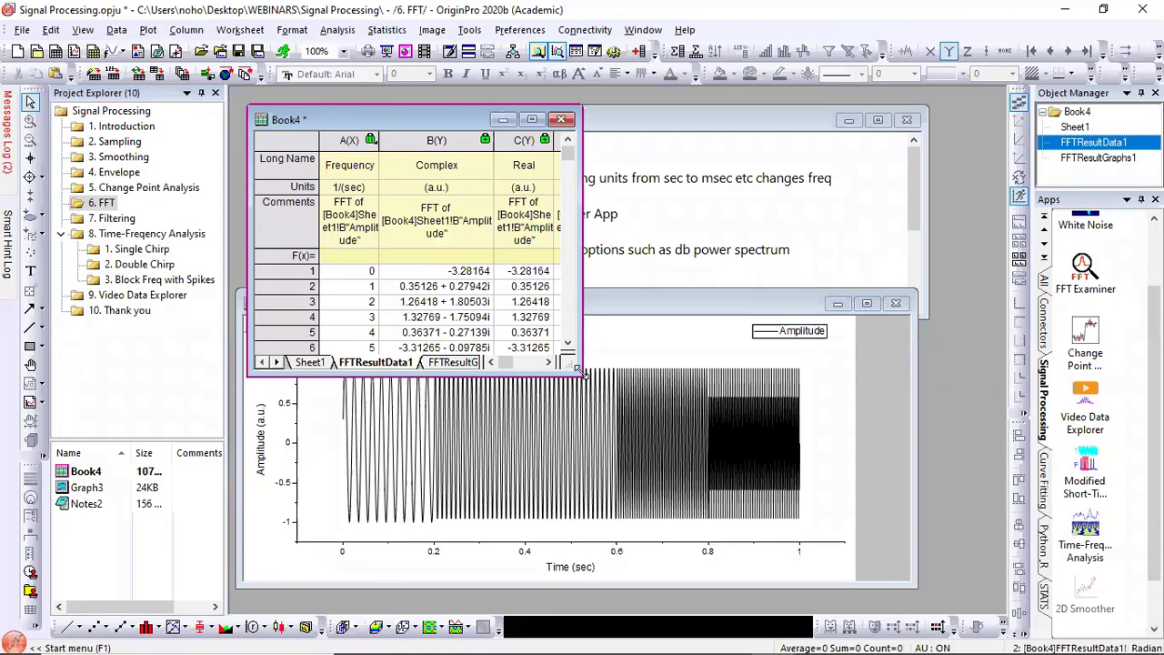
{"action": "left_click_drag", "start_coordinate": [577, 365], "coordinate": [918, 561]}
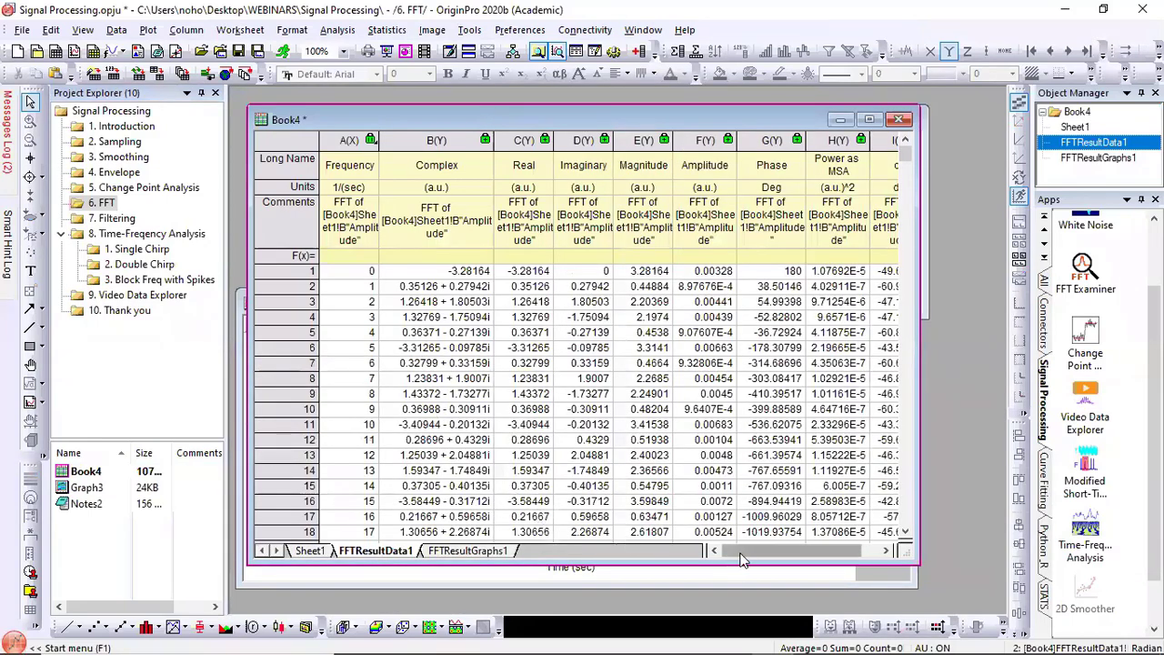
{"action": "left_click_drag", "start_coordinate": [794, 565], "coordinate": [727, 557]}
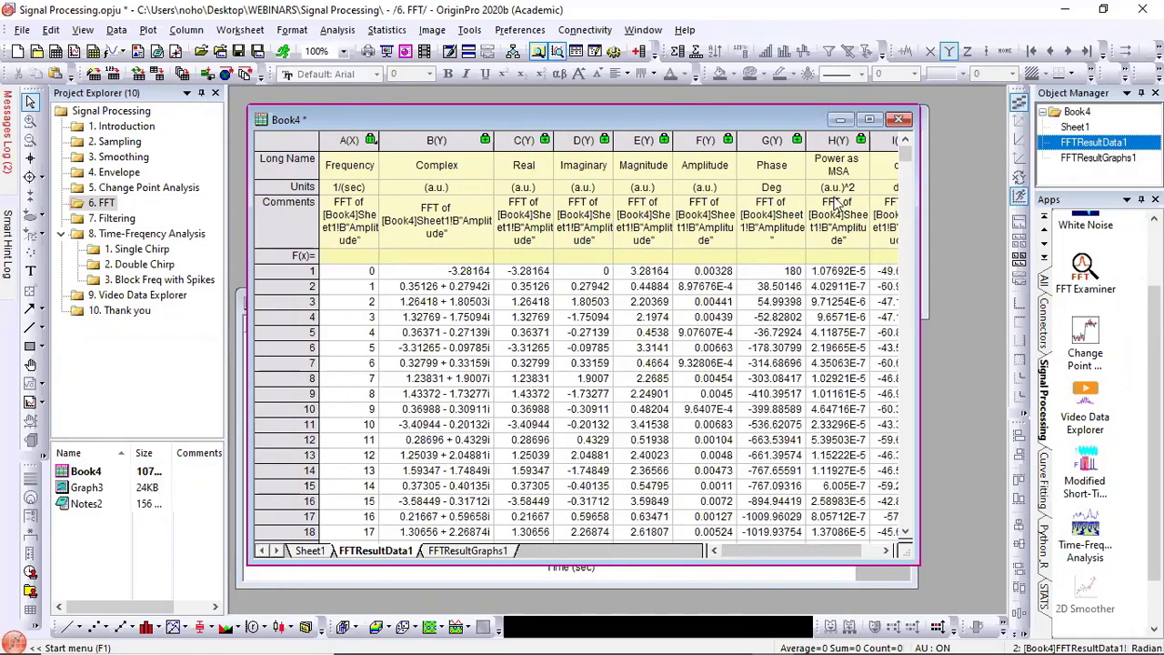
Step: Show the FFTResultGraphs1 sheet, open the embedded FFT magnitude graph for a closer look and close it
{"action": "left_click", "coordinate": [478, 553]}
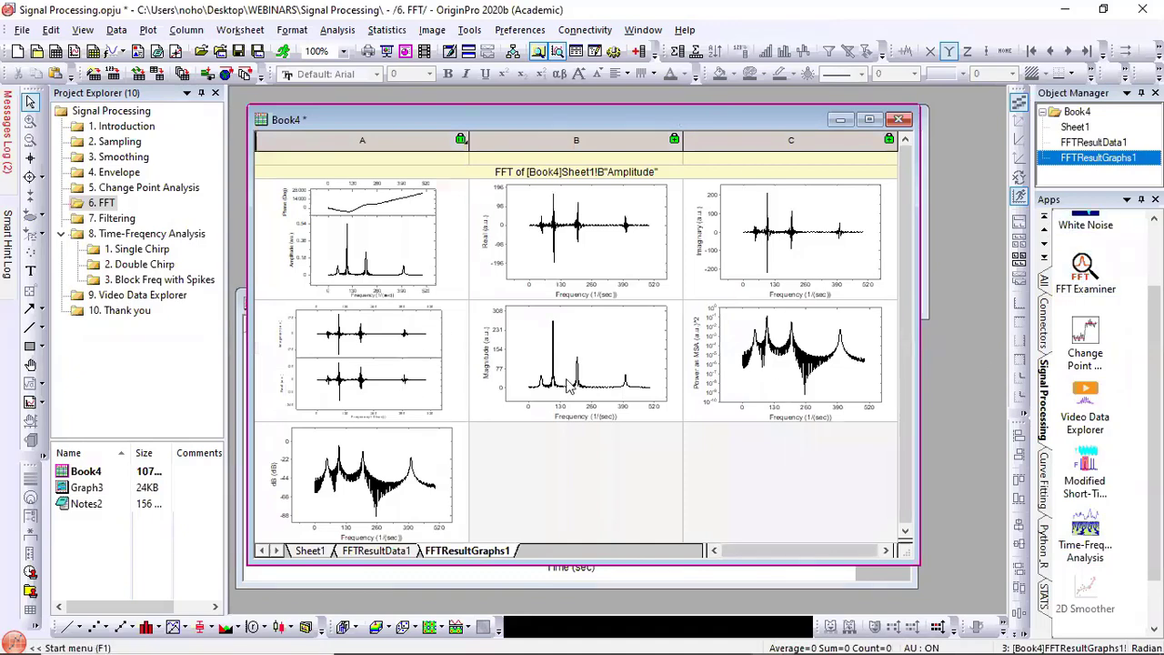
{"action": "double_click", "coordinate": [582, 353]}
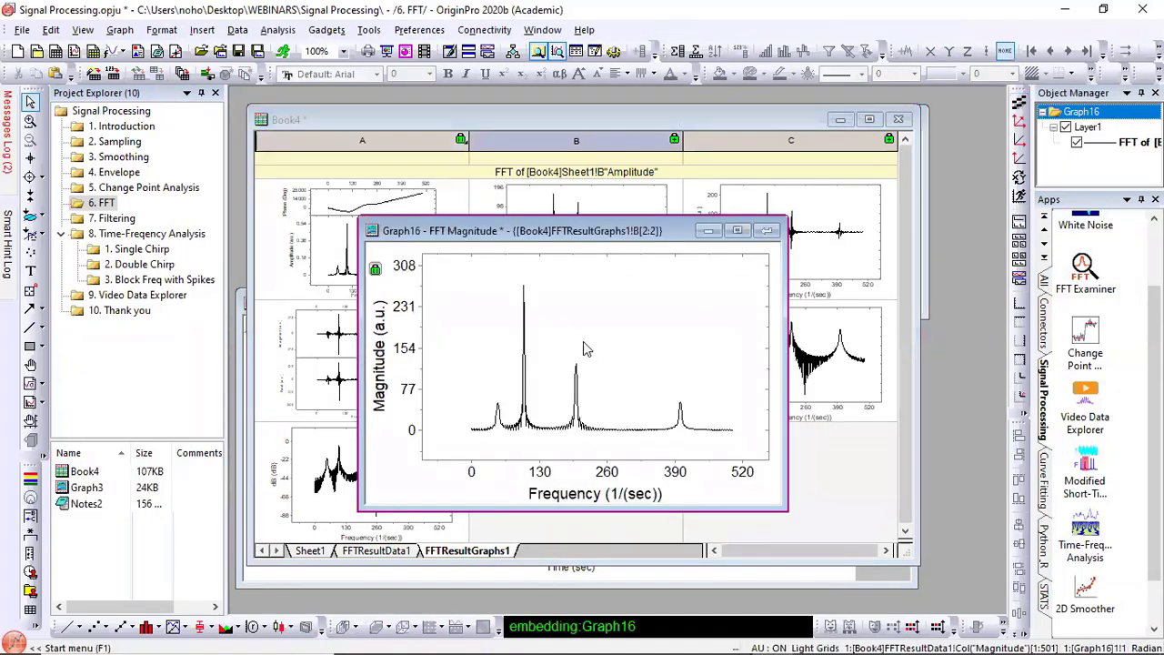
{"action": "left_click", "coordinate": [771, 213]}
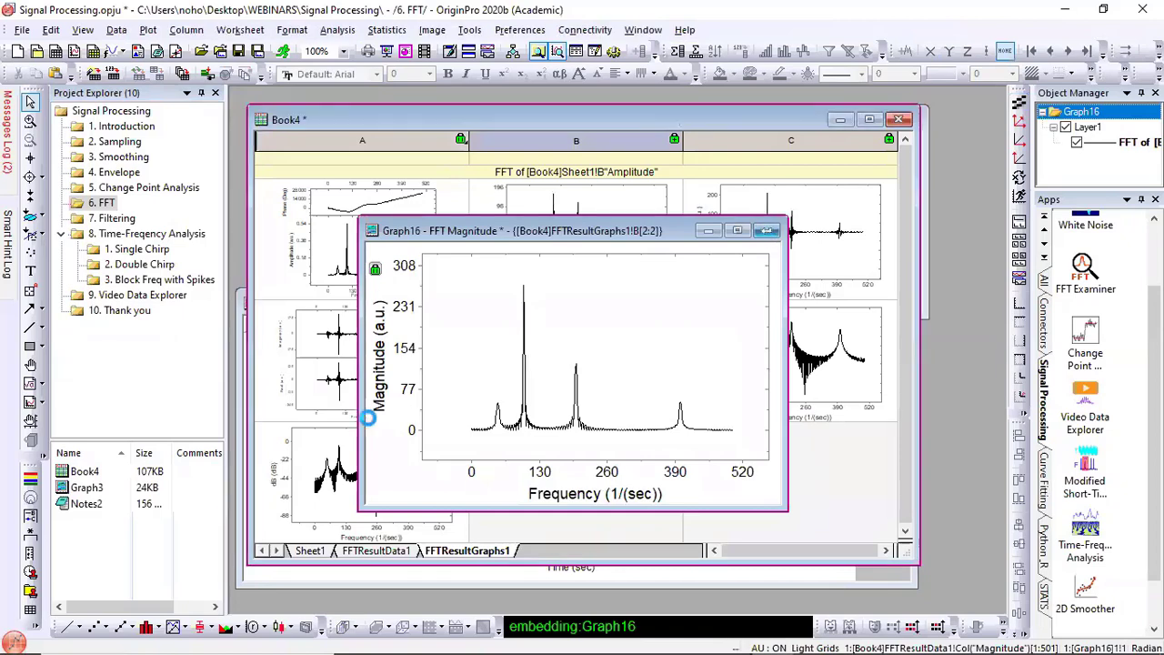
Step: Open the embedded FFT dB graph and the two-panel graph above it one after the other for closer inspection, closing each
{"action": "double_click", "coordinate": [366, 464]}
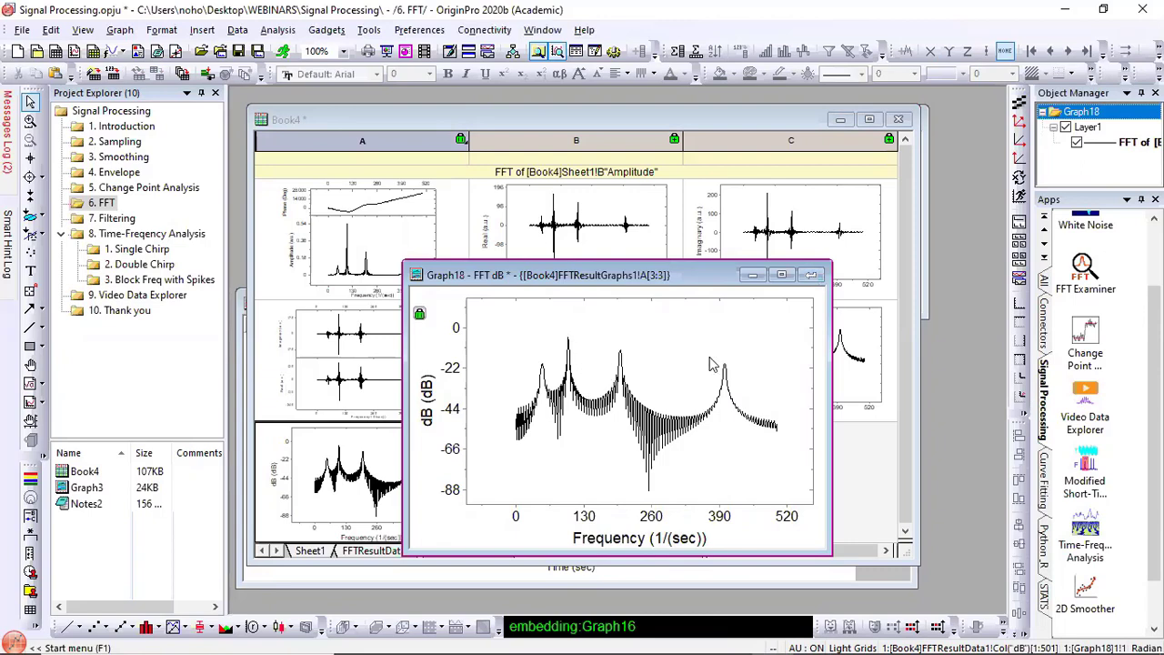
{"action": "left_click", "coordinate": [812, 275]}
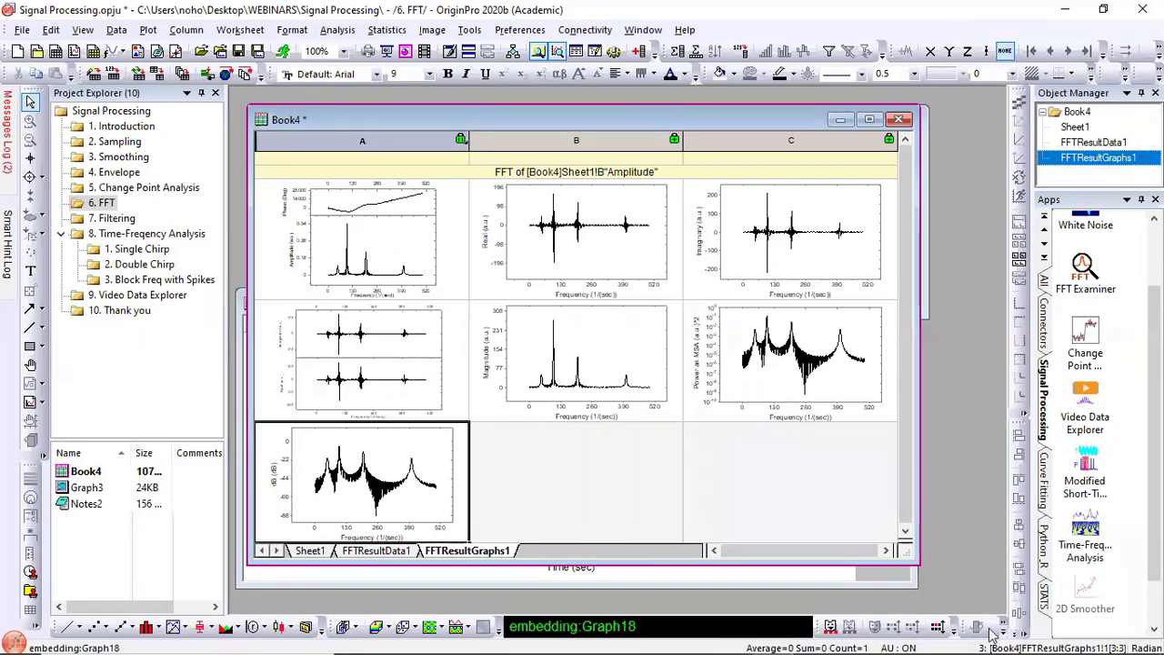
{"action": "mouse_move", "coordinate": [1001, 650]}
{"action": "left_click", "coordinate": [374, 334]}
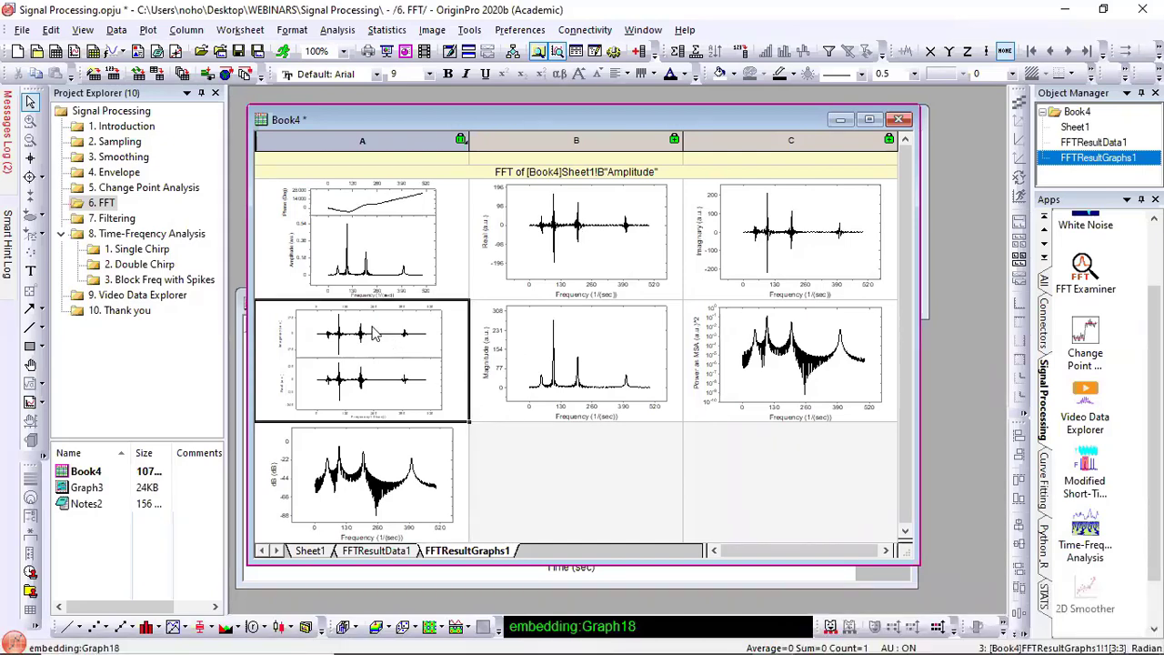
{"action": "double_click", "coordinate": [375, 334]}
{"action": "left_click", "coordinate": [875, 207]}
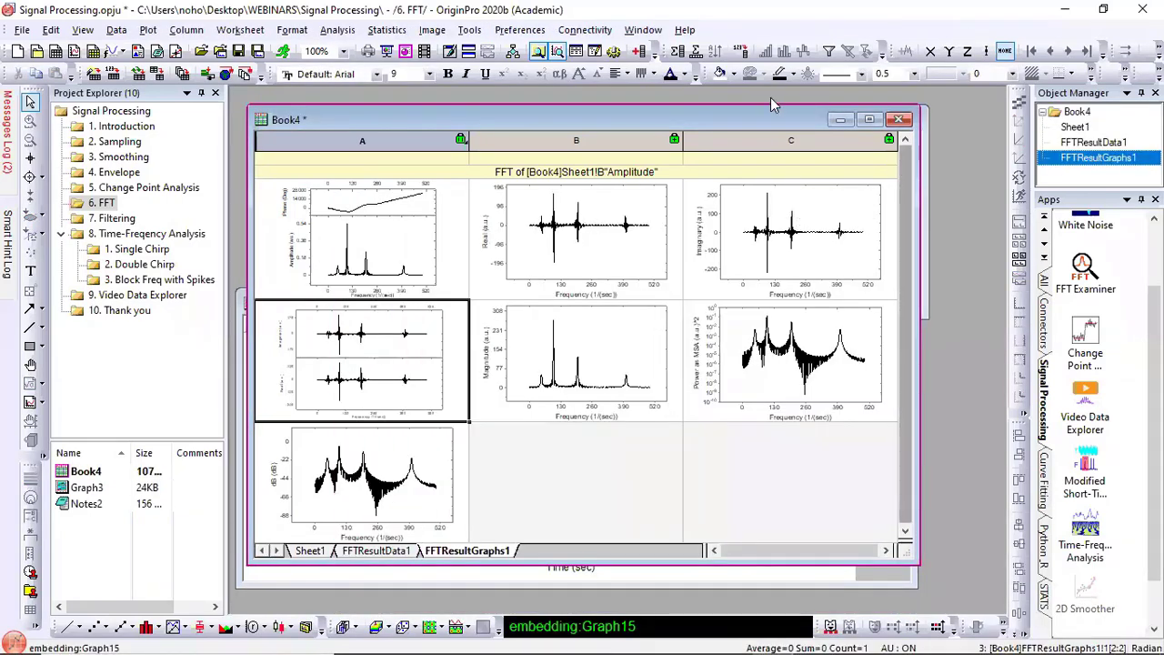
Step: Minimize Book4 and open the 7. Filtering project folder
{"action": "left_click", "coordinate": [836, 119]}
{"action": "left_click", "coordinate": [116, 222]}
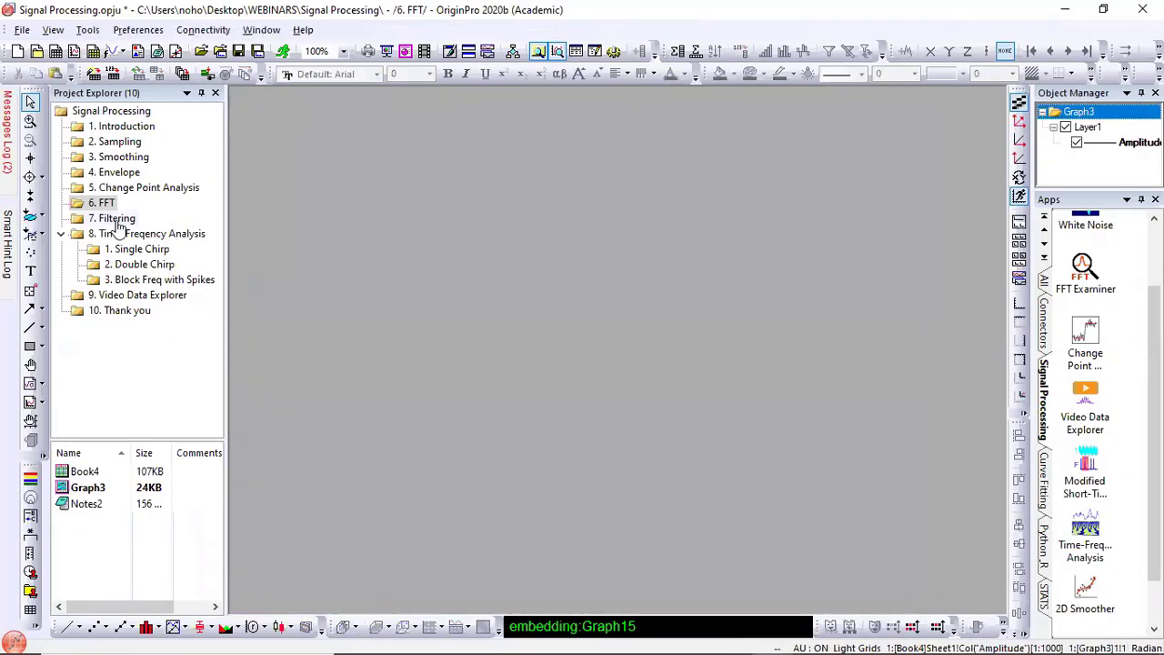
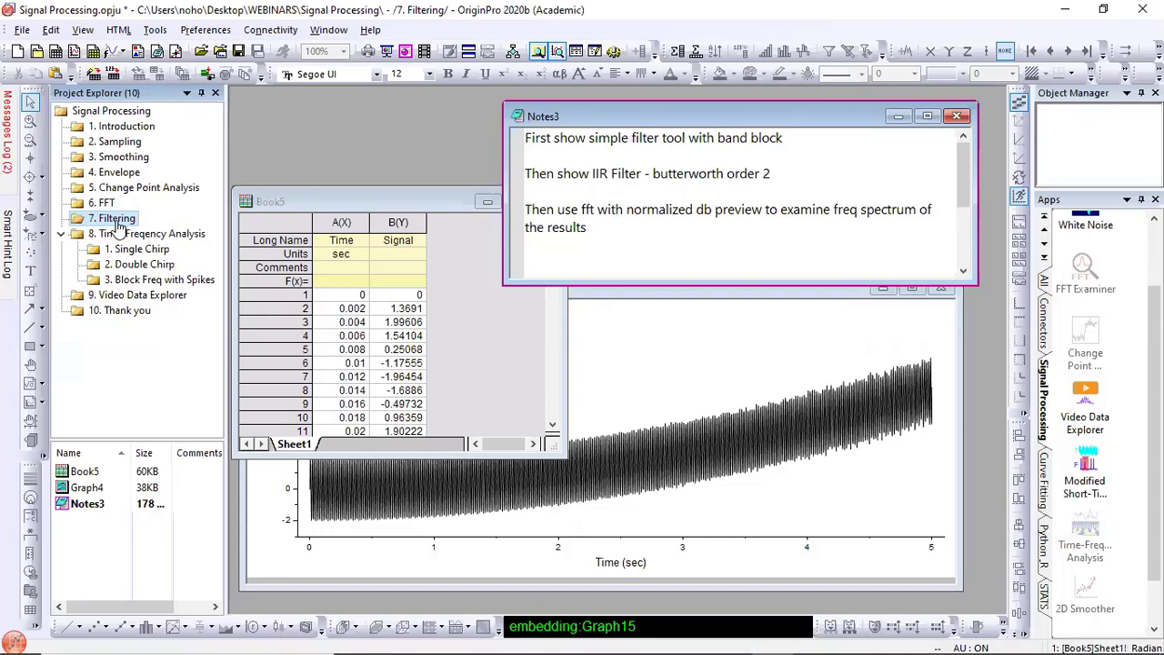
Step: Bring the Graph4 signal plot to the front and reposition its window over the workbook and notes
{"action": "left_click", "coordinate": [651, 341]}
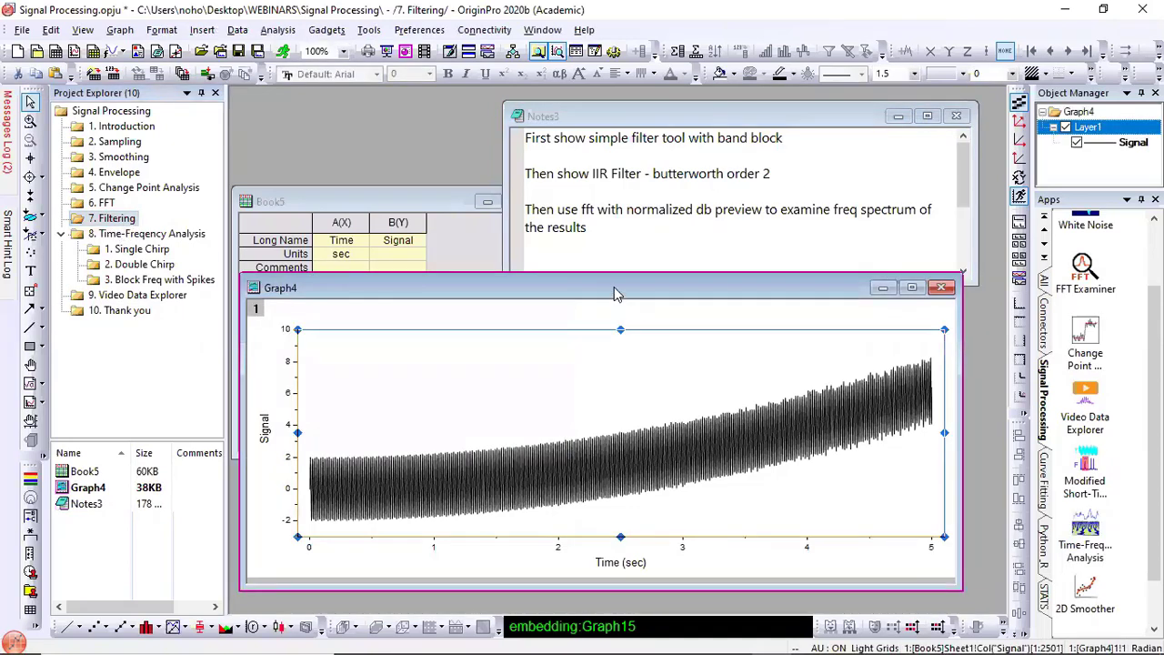
{"action": "left_click_drag", "start_coordinate": [614, 293], "coordinate": [624, 227]}
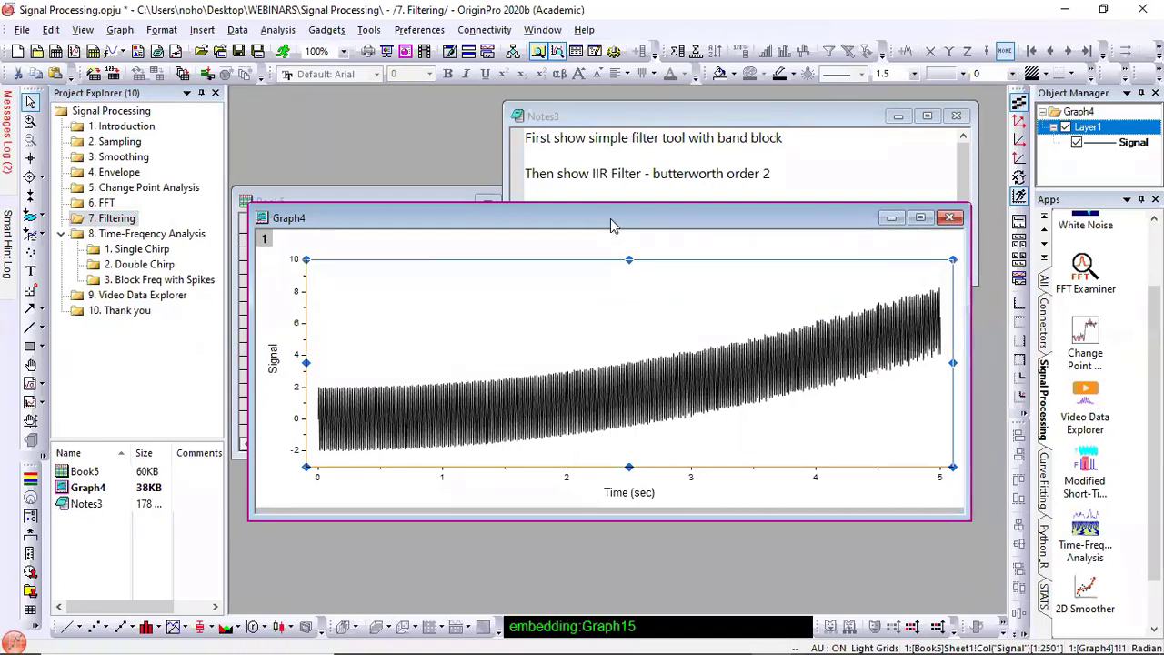
{"action": "left_click", "coordinate": [508, 254]}
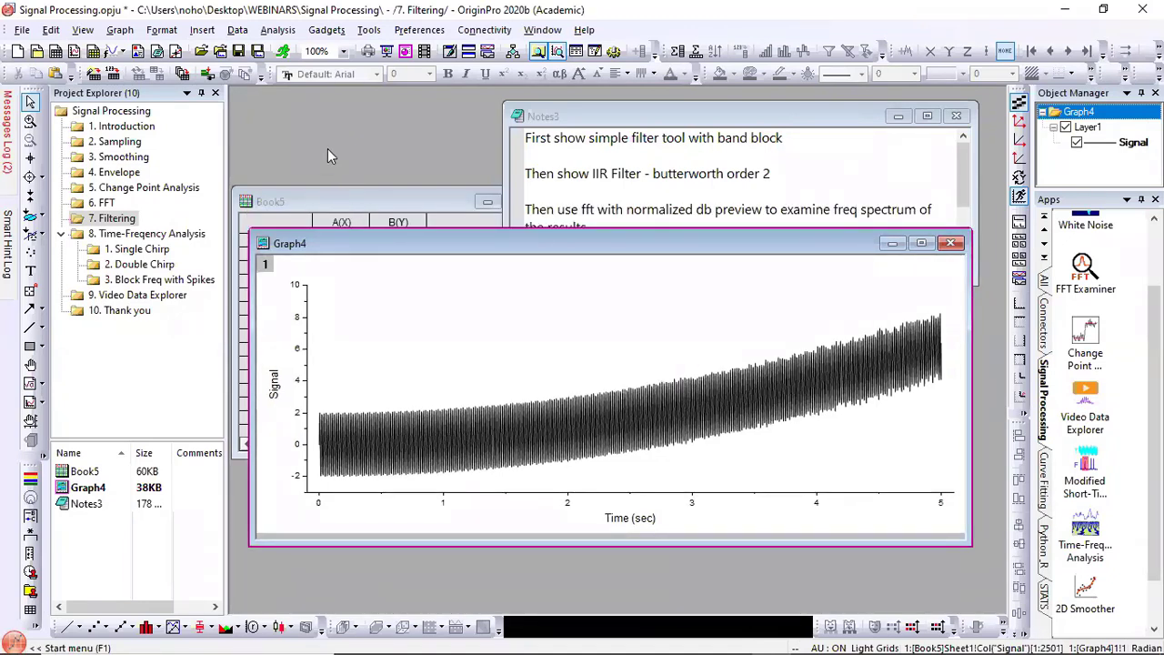
Step: Open Origin's online Tutorials page from the help resources, close it, and return to the OriginPro project
{"action": "left_click", "coordinate": [584, 30]}
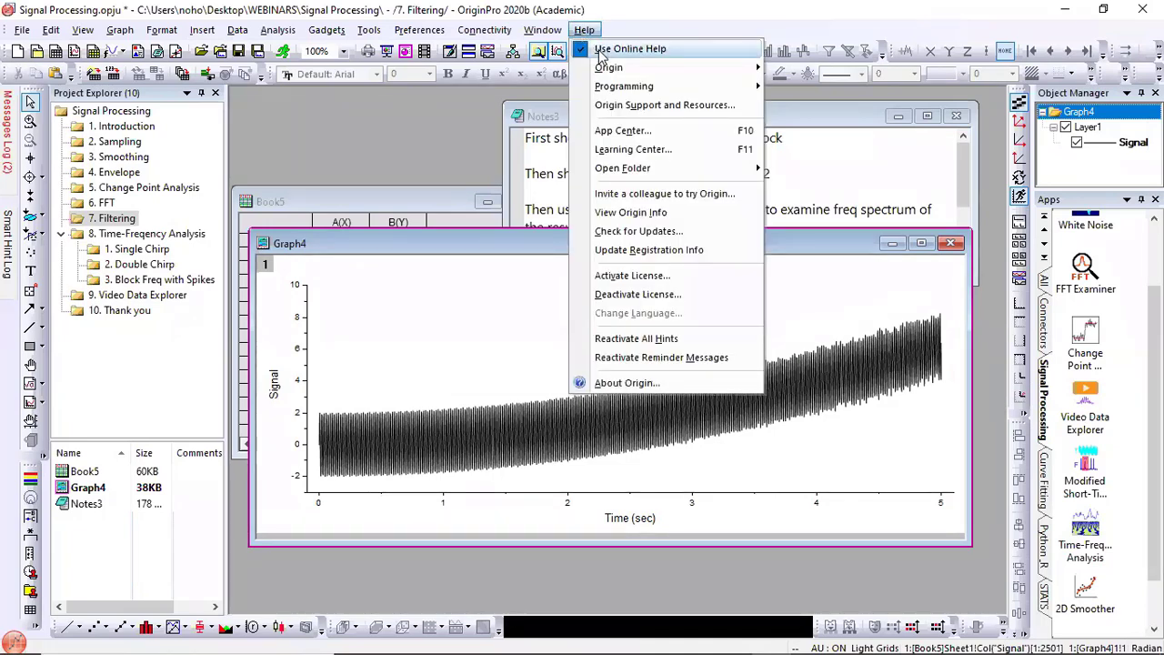
{"action": "mouse_move", "coordinate": [605, 67]}
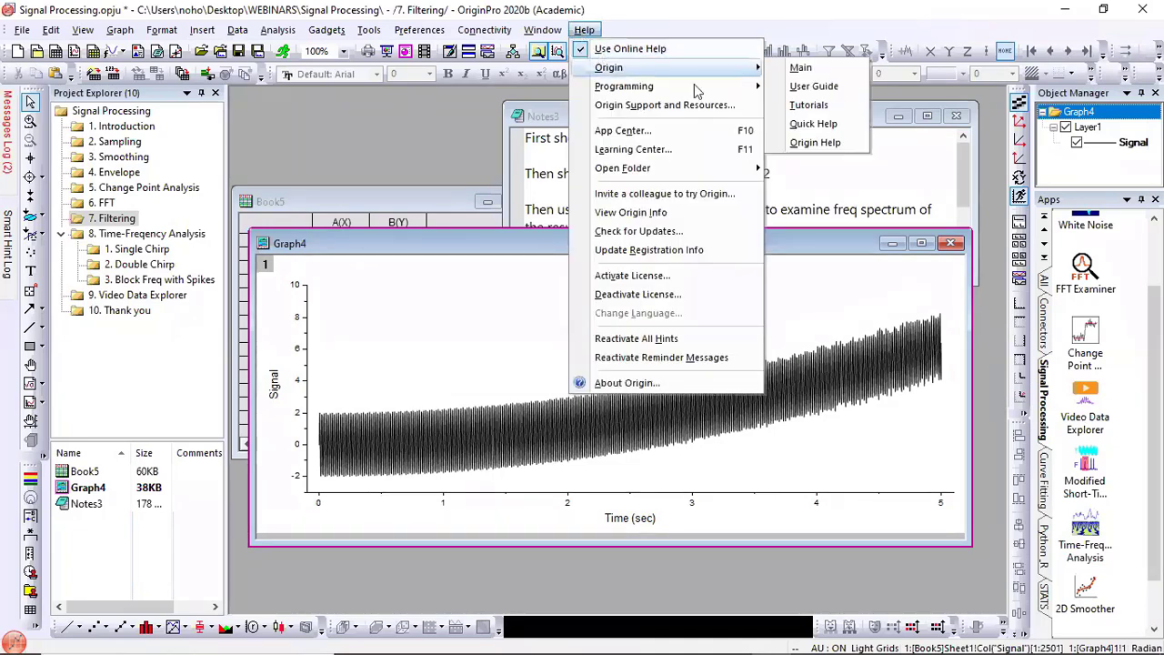
{"action": "left_click", "coordinate": [810, 105]}
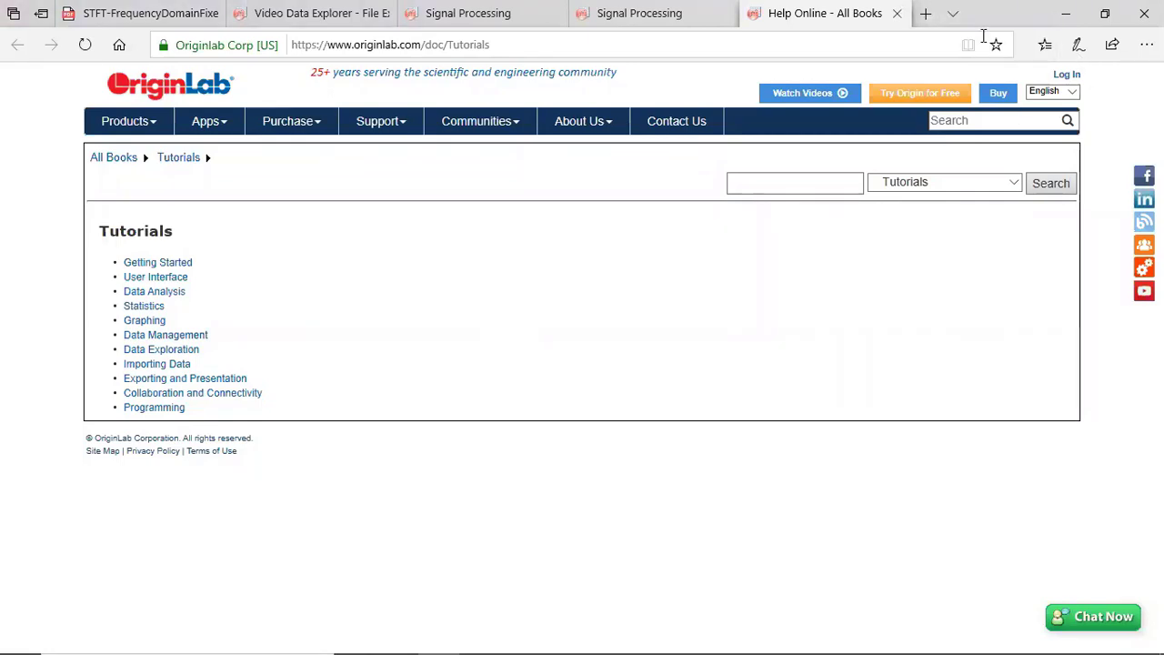
{"action": "key", "text": "ctrl+w"}
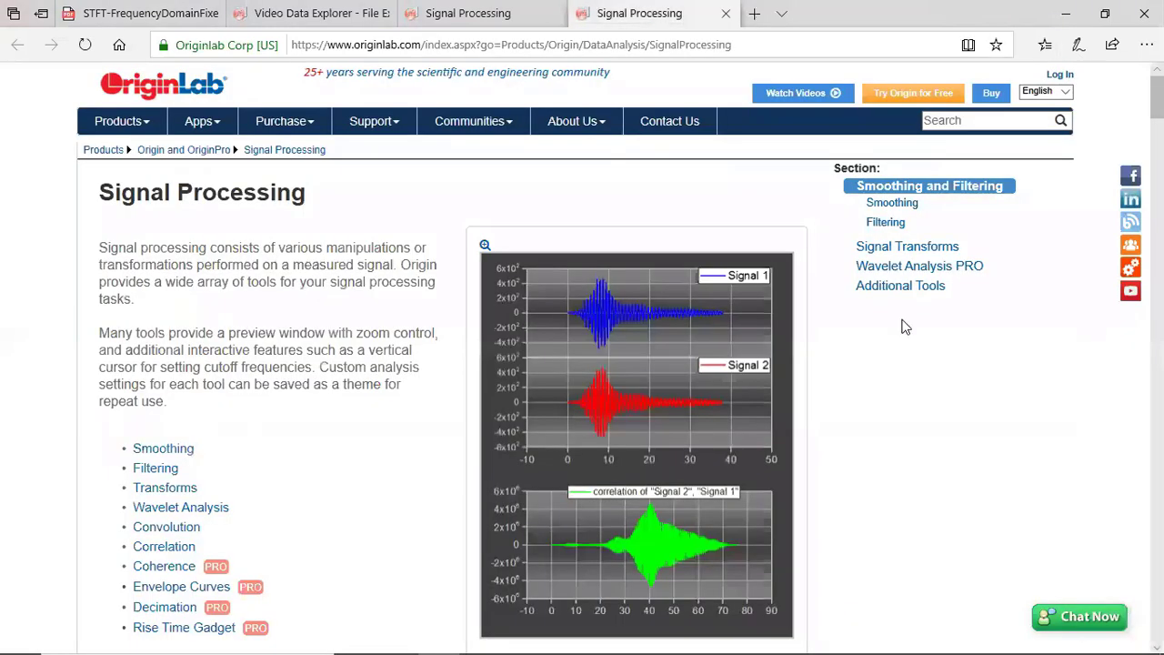
{"action": "mouse_move", "coordinate": [816, 638]}
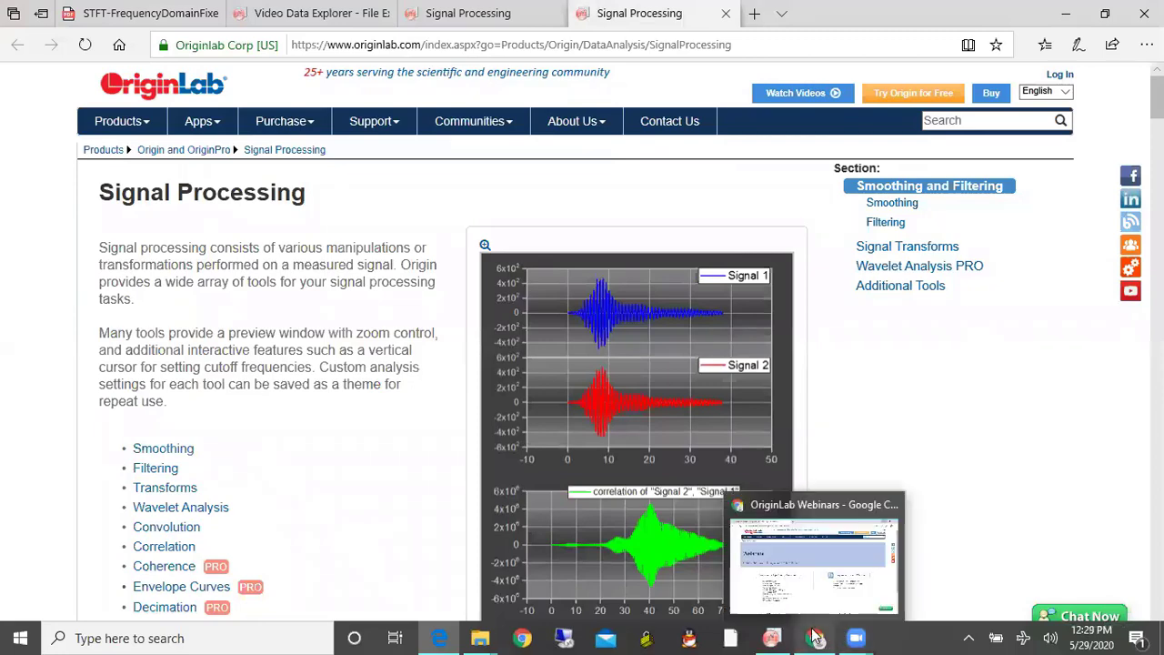
{"action": "left_click", "coordinate": [816, 637]}
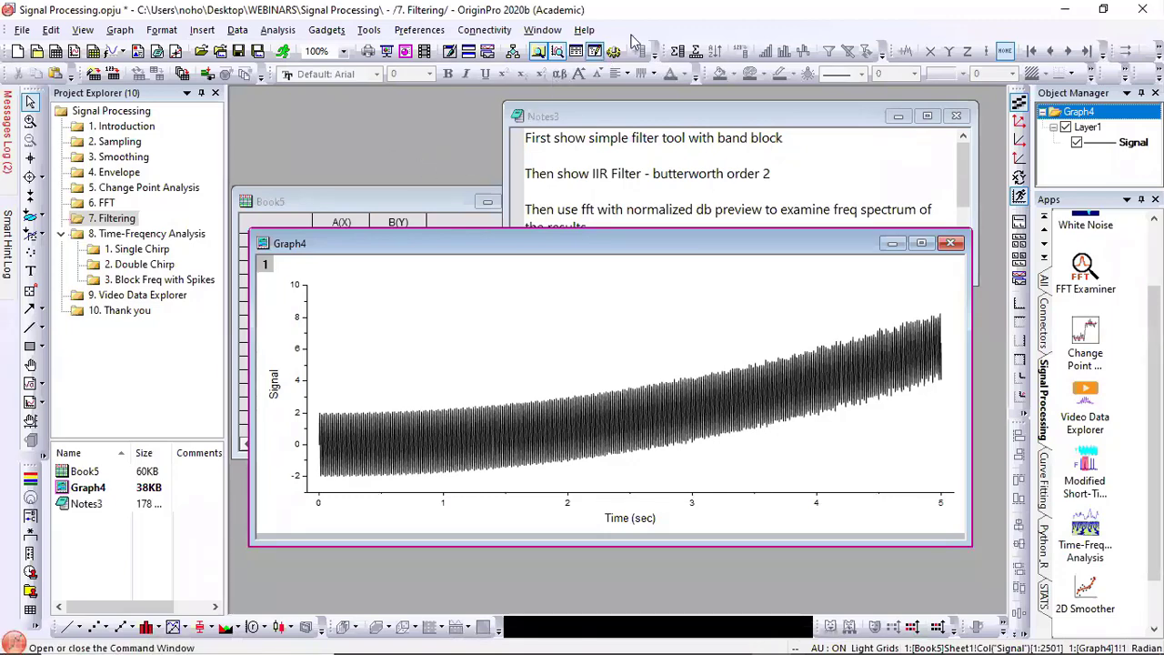
Step: Browse the Learning Center's graph samples and its Signal Processing analysis samples, and close it
{"action": "left_click", "coordinate": [587, 31]}
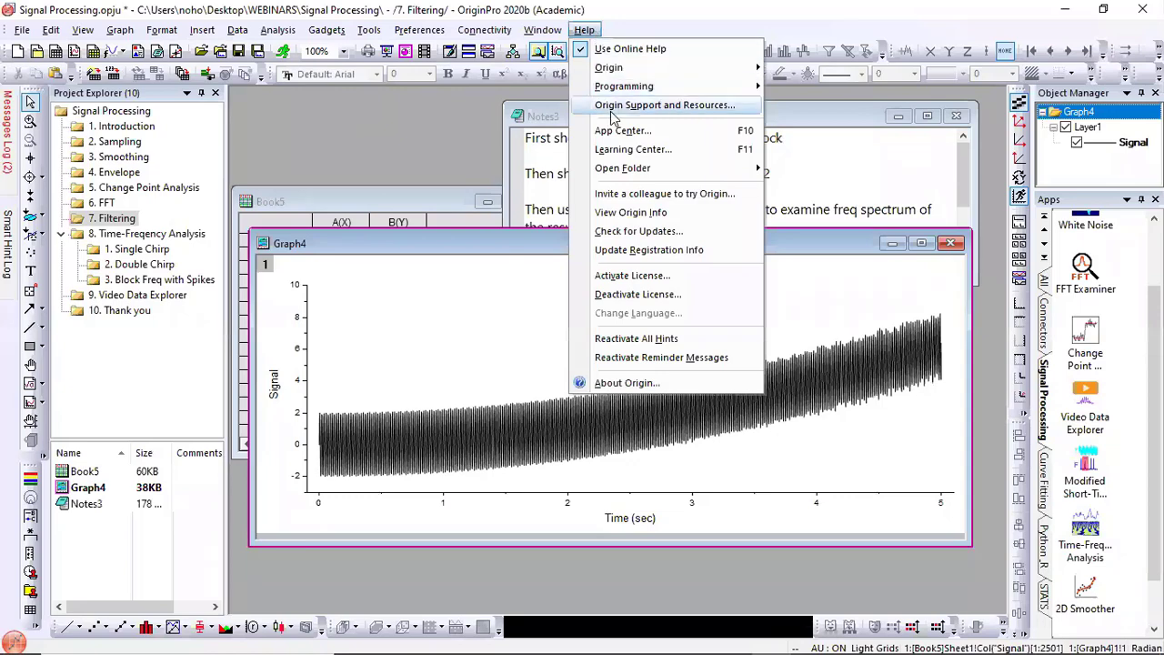
{"action": "left_click", "coordinate": [629, 151]}
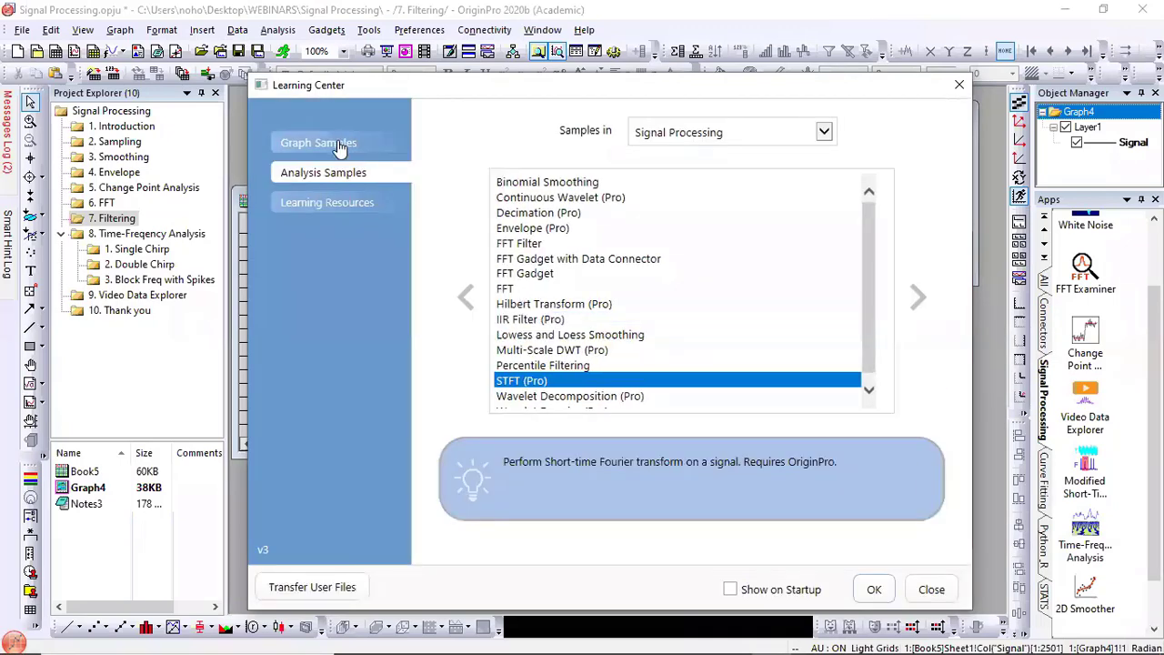
{"action": "left_click", "coordinate": [339, 146]}
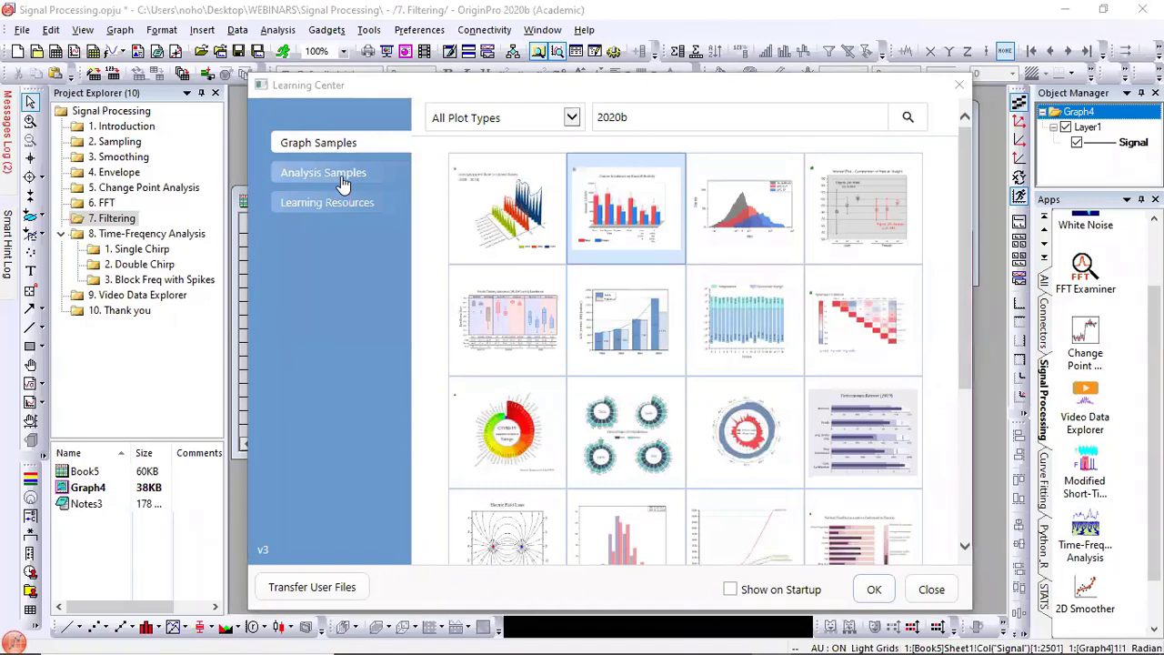
{"action": "left_click", "coordinate": [343, 182]}
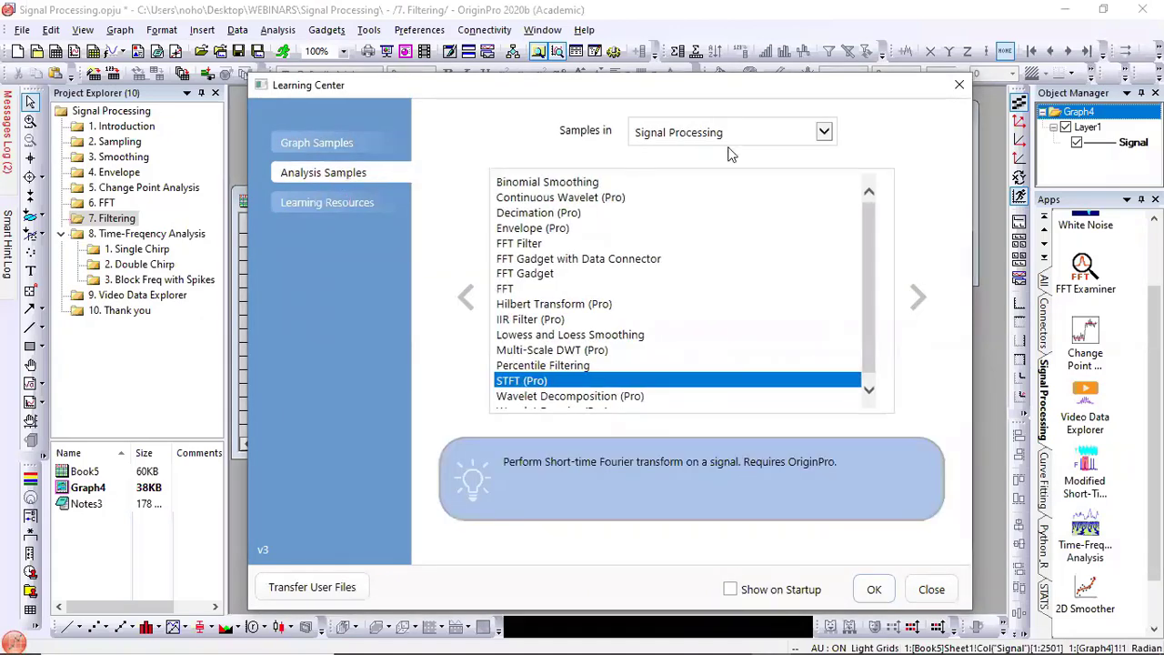
{"action": "left_click", "coordinate": [824, 132]}
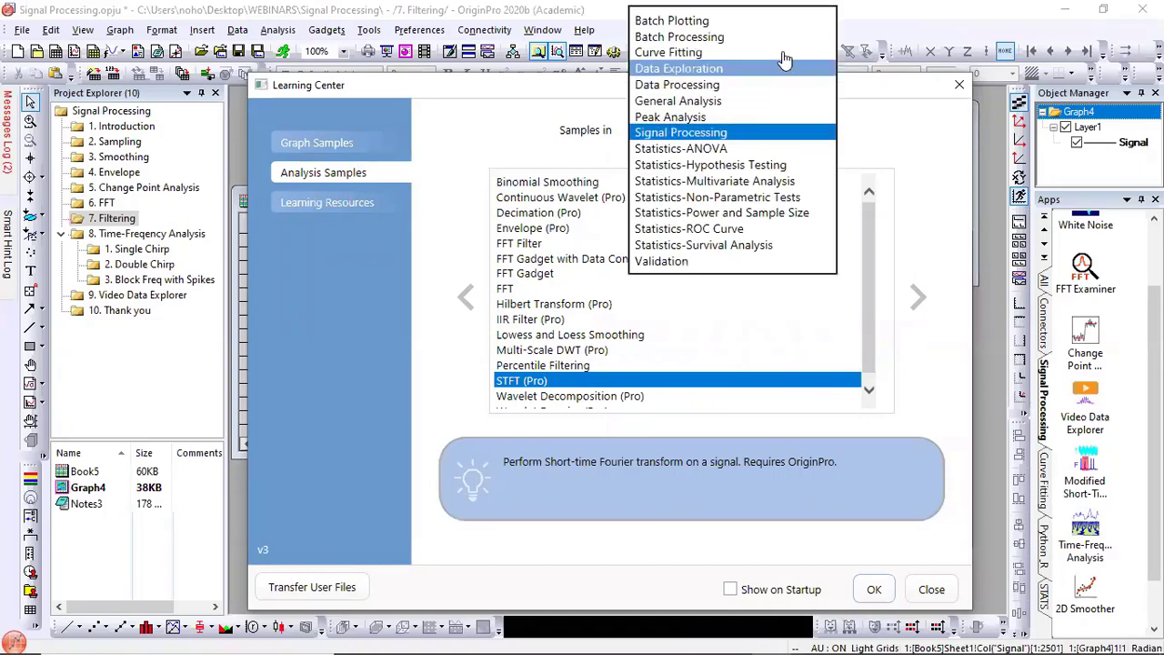
{"action": "left_click", "coordinate": [753, 134]}
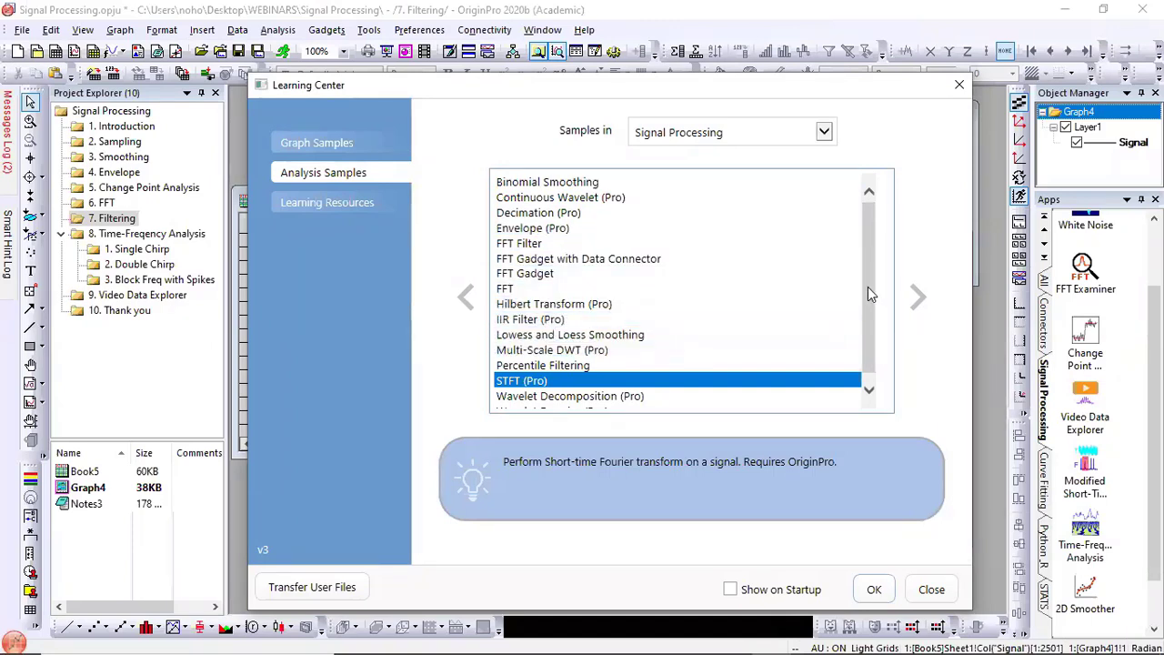
{"action": "scroll", "coordinate": [868, 287], "scroll_direction": "down", "scroll_amount": 1}
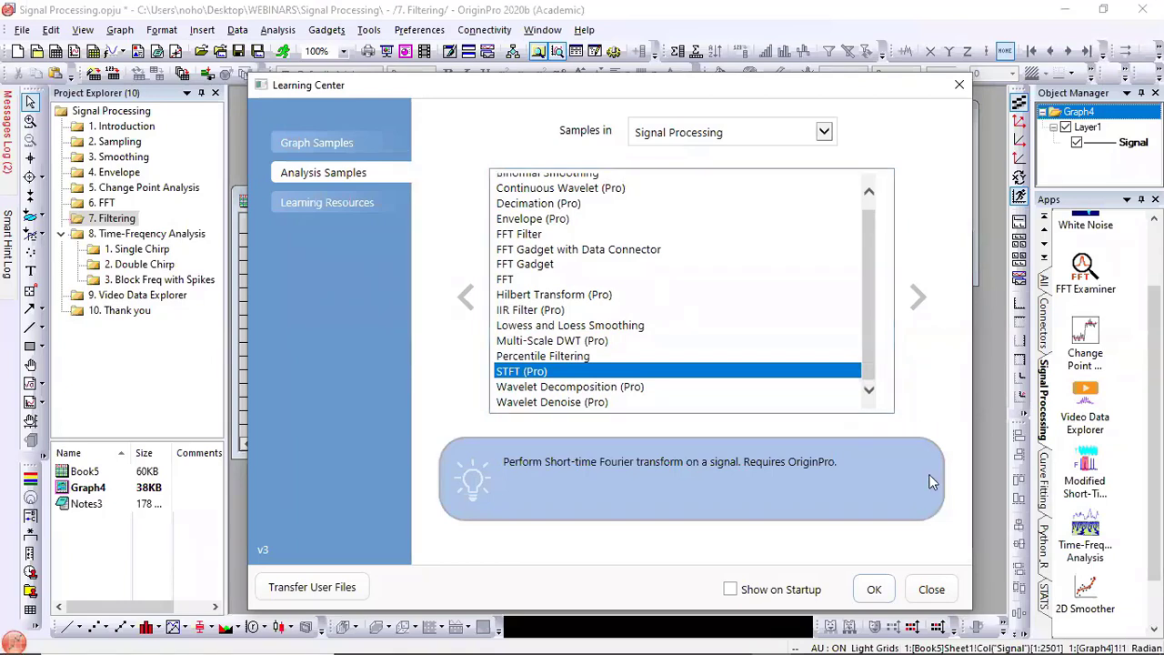
{"action": "left_click", "coordinate": [932, 590]}
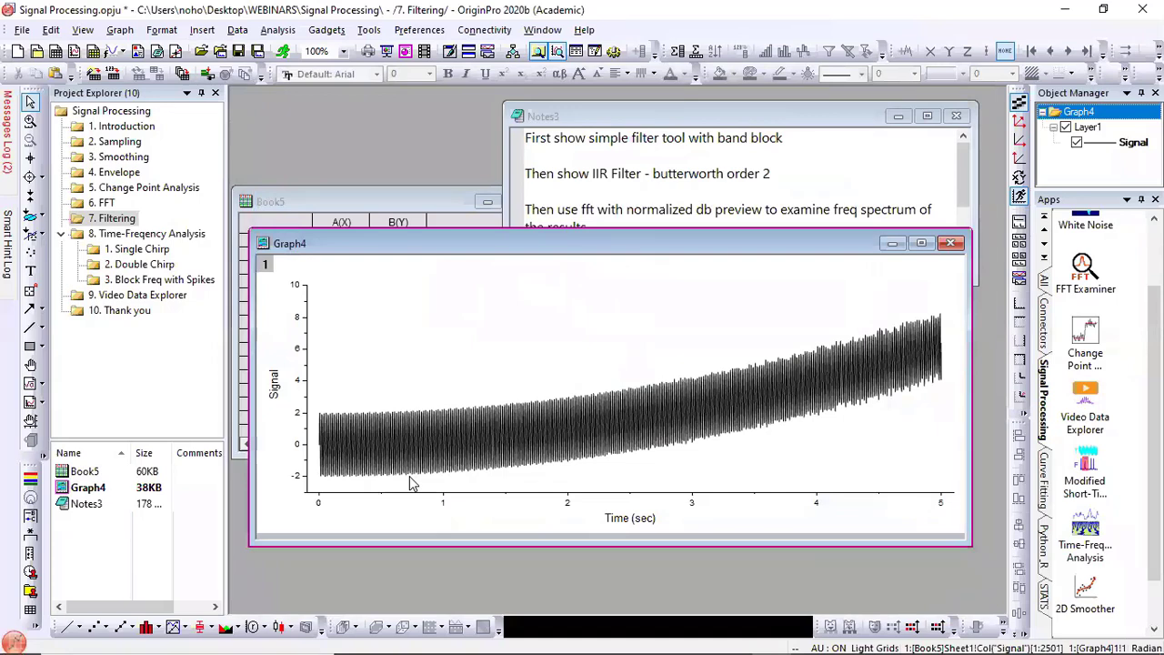
Step: Zoom into Graph4's time axis to examine the individual signal oscillations, zoom back out to the full signal, and shift the graph window down
{"action": "key", "text": "z"}
{"action": "scroll", "coordinate": [412, 484], "scroll_direction": "up", "scroll_amount": 10}
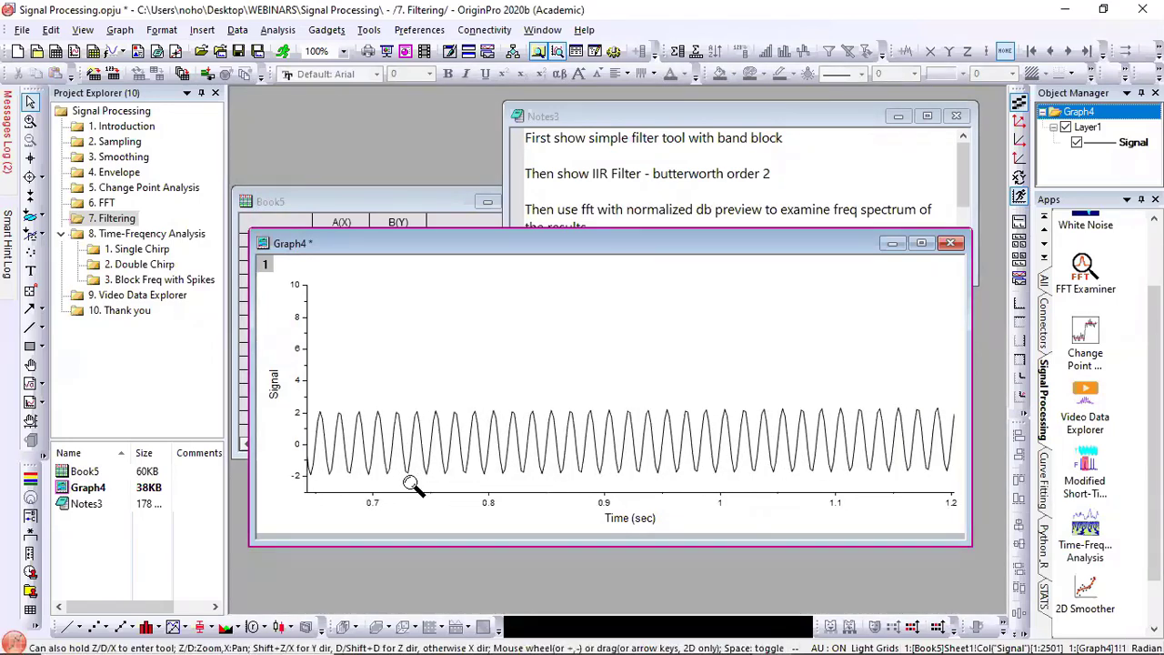
{"action": "scroll", "coordinate": [412, 485], "scroll_direction": "down", "scroll_amount": 10}
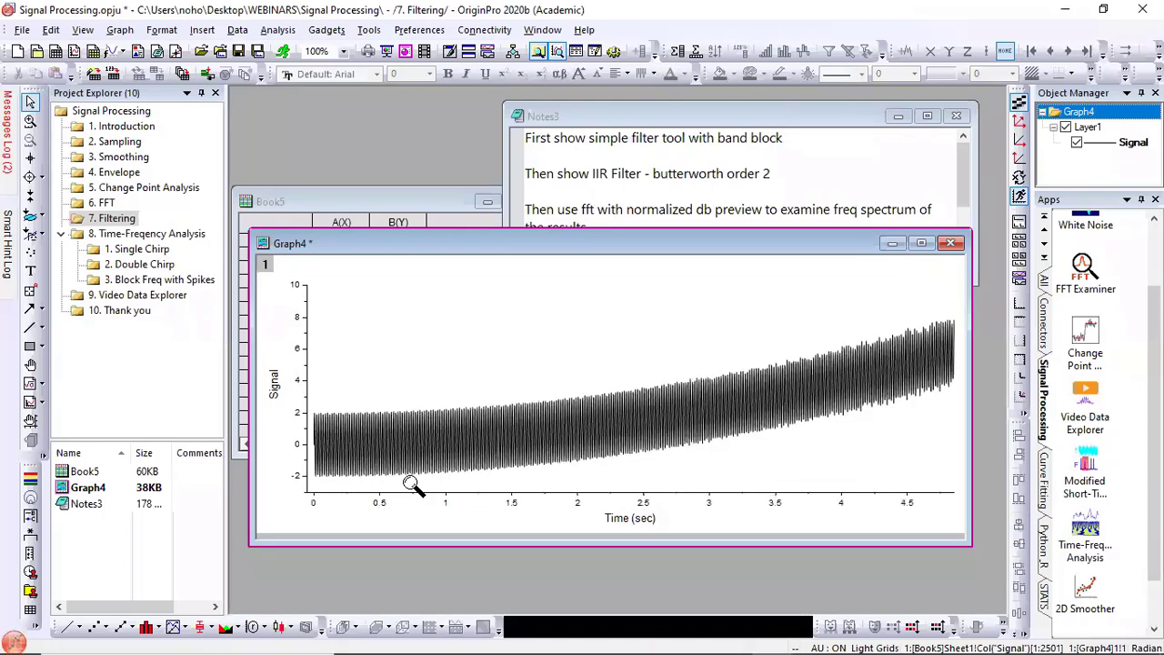
{"action": "scroll", "coordinate": [412, 485], "scroll_direction": "down", "scroll_amount": 1}
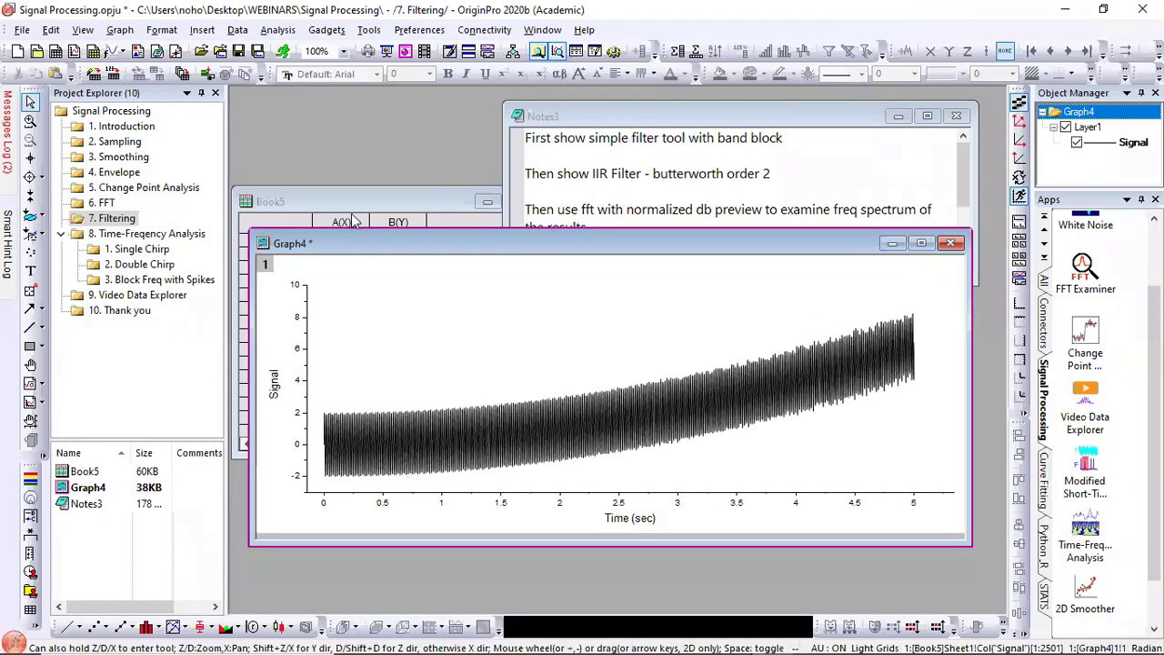
{"action": "left_click_drag", "start_coordinate": [340, 238], "coordinate": [341, 266]}
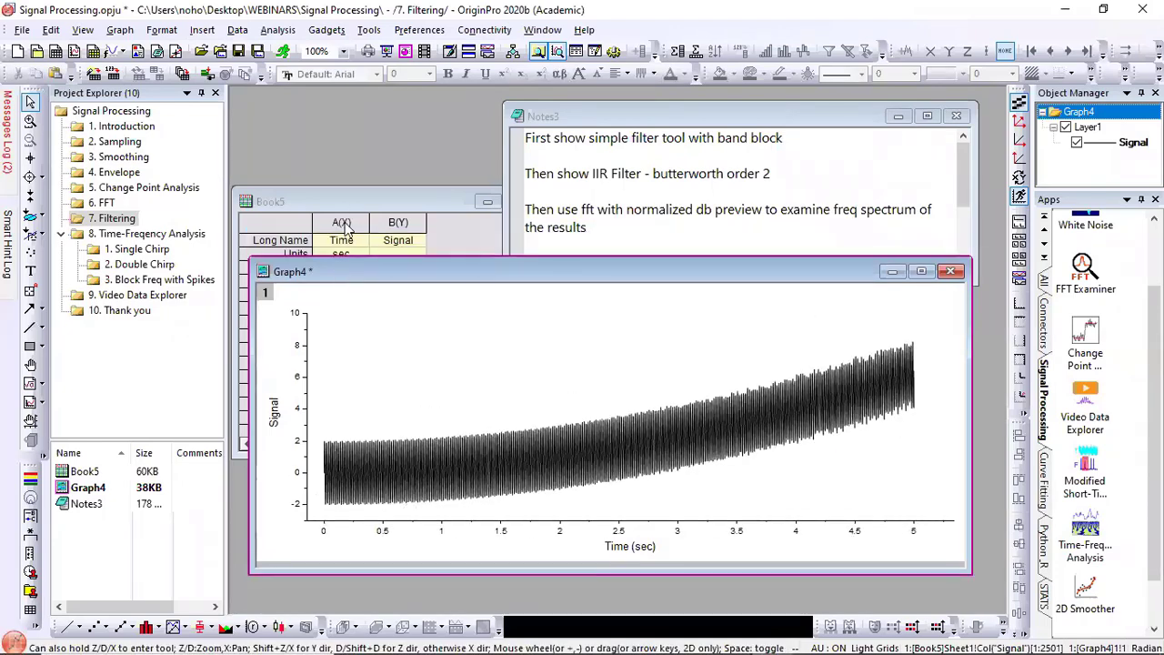
Step: Open the FFT Filters dialog for the Graph4 signal, enlarge it, and enable Auto Preview
{"action": "left_click", "coordinate": [278, 29]}
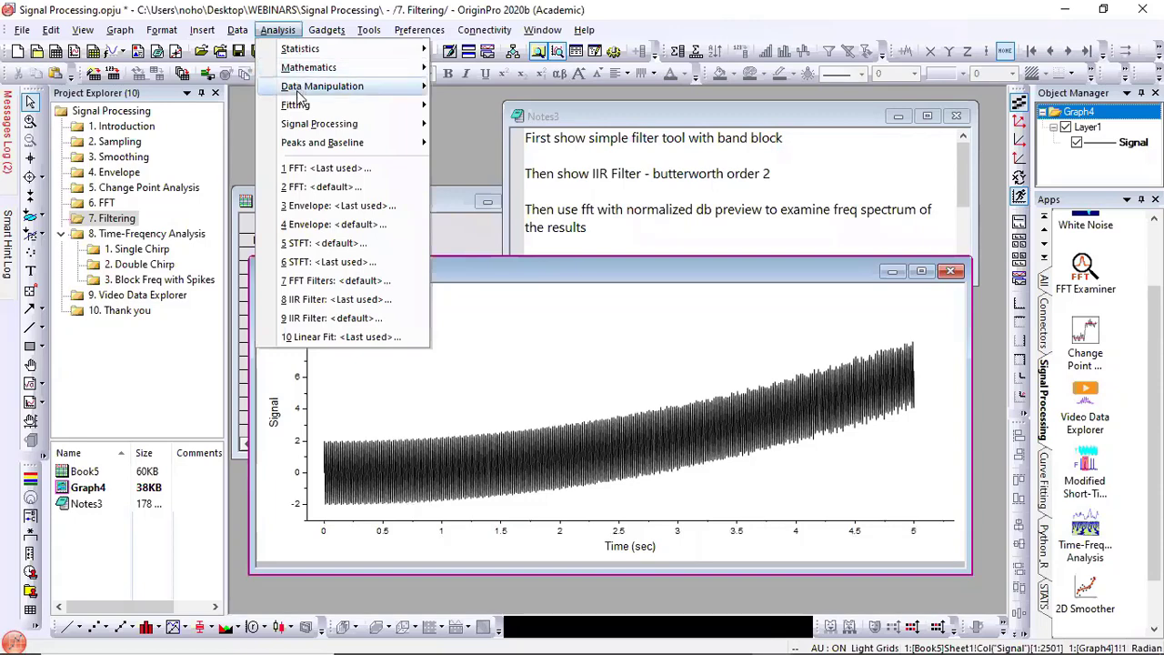
{"action": "mouse_move", "coordinate": [298, 91]}
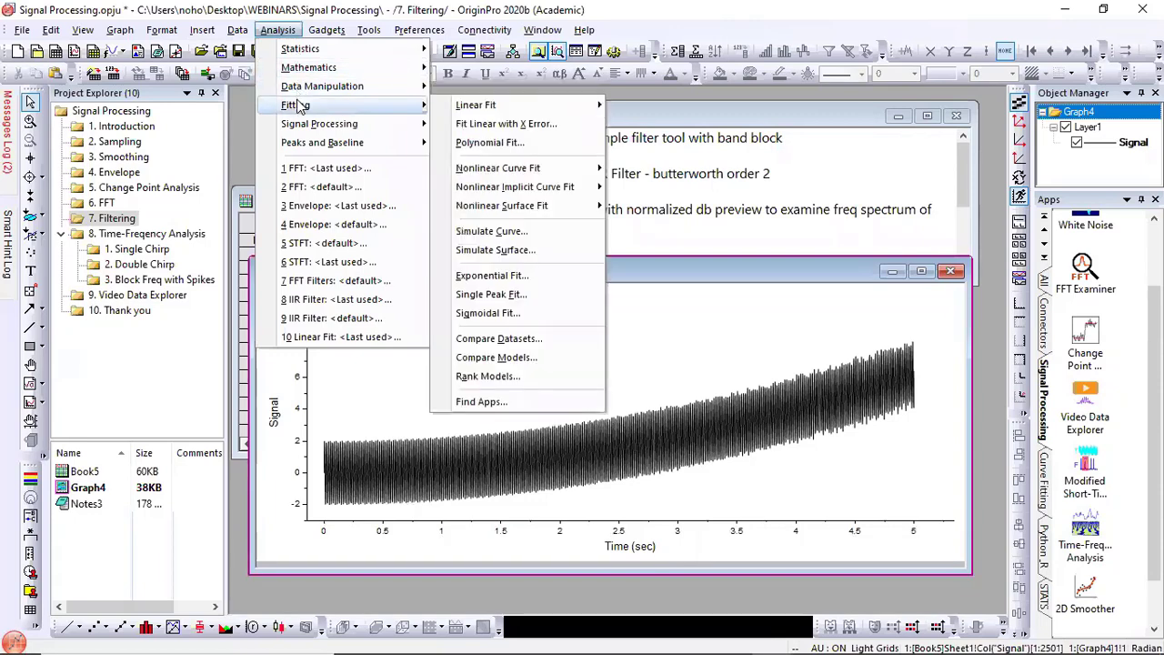
{"action": "mouse_move", "coordinate": [316, 127]}
{"action": "mouse_move", "coordinate": [475, 148]}
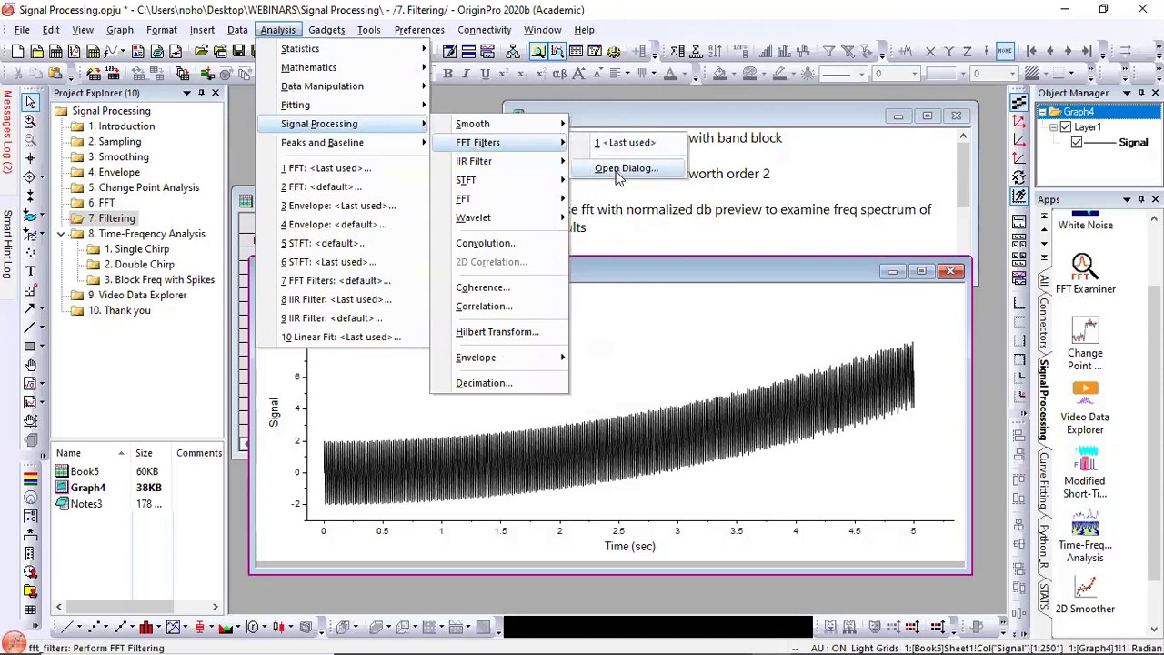
{"action": "mouse_move", "coordinate": [502, 171]}
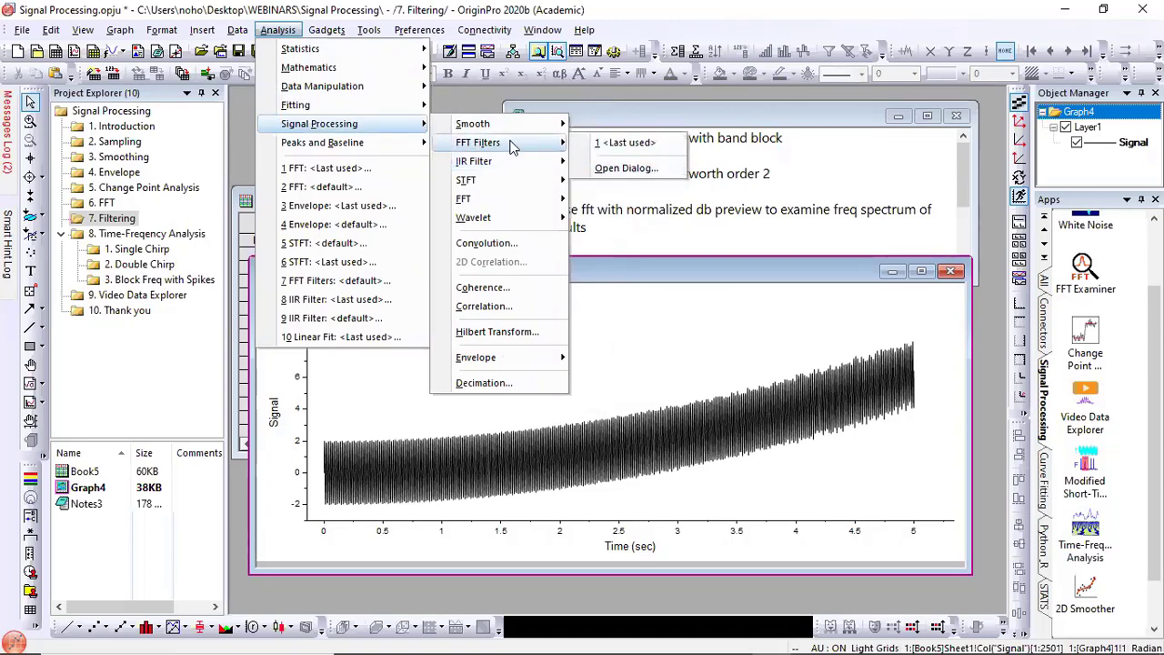
{"action": "left_click", "coordinate": [607, 169]}
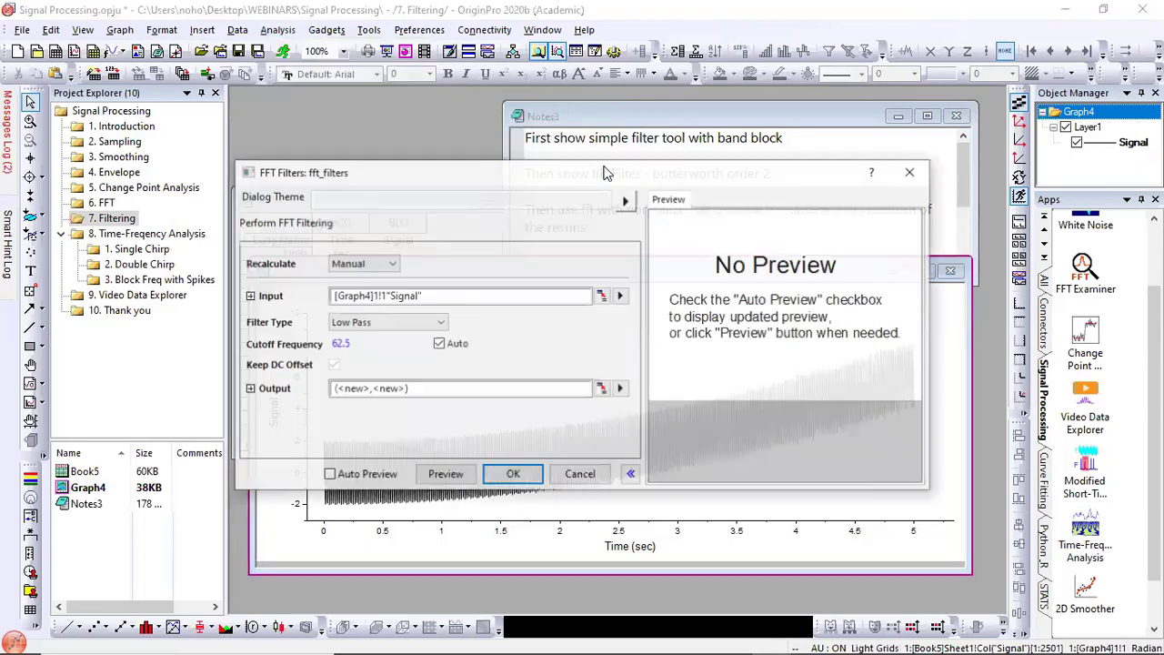
{"action": "left_click_drag", "start_coordinate": [415, 171], "coordinate": [304, 104]}
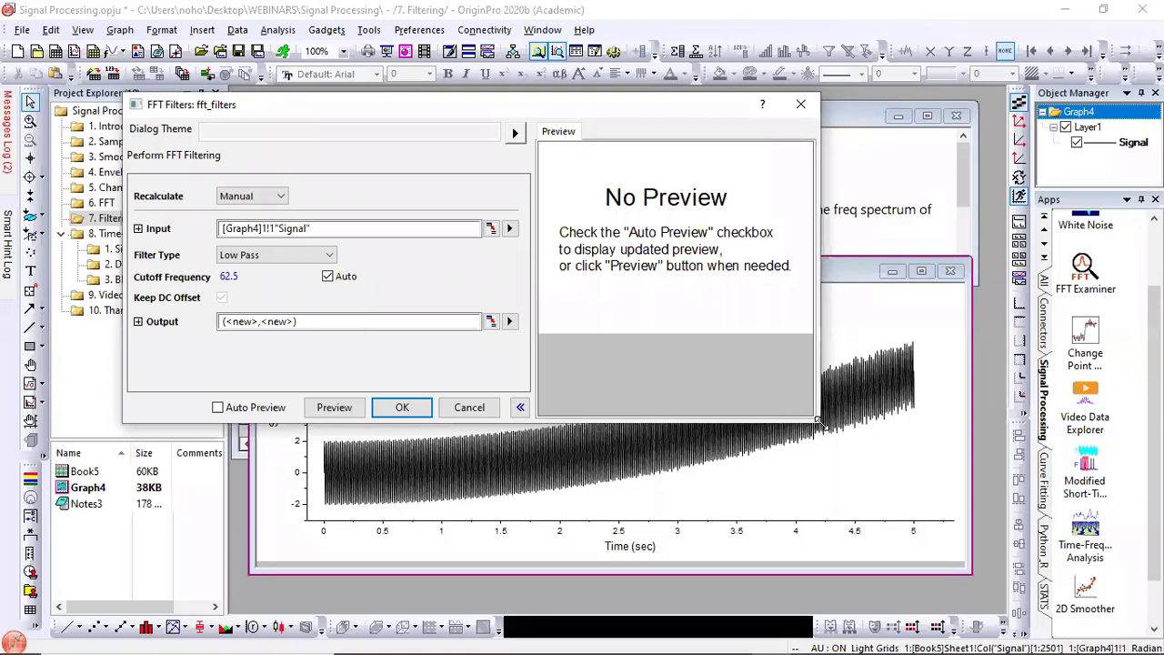
{"action": "left_click_drag", "start_coordinate": [818, 422], "coordinate": [1042, 556]}
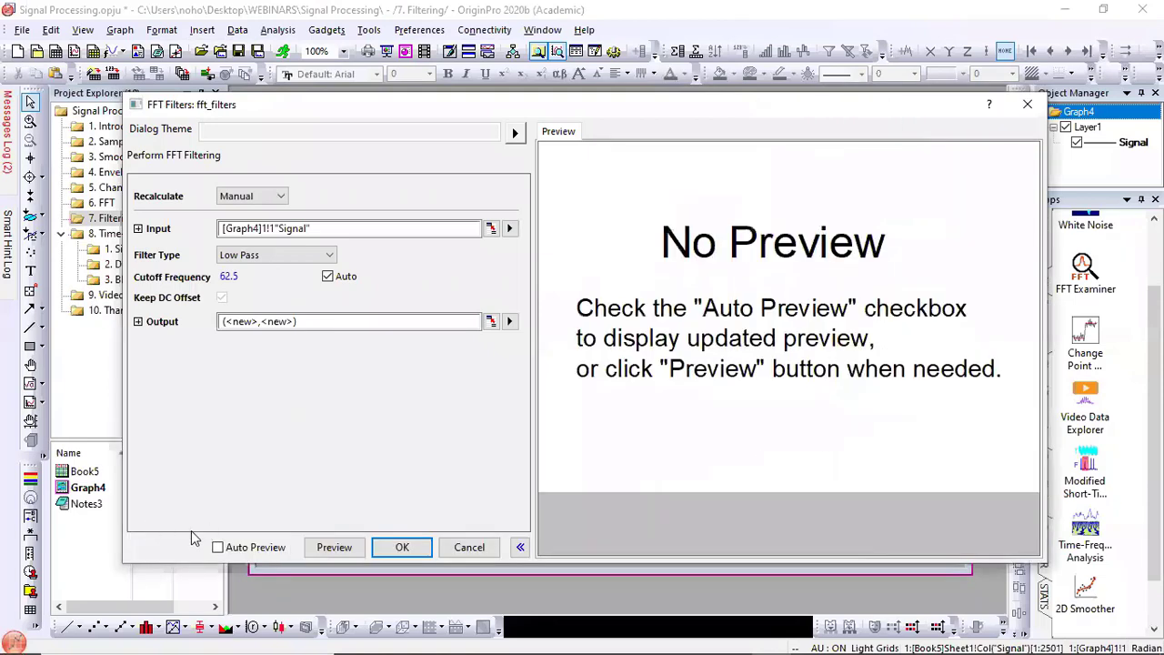
{"action": "left_click", "coordinate": [273, 550]}
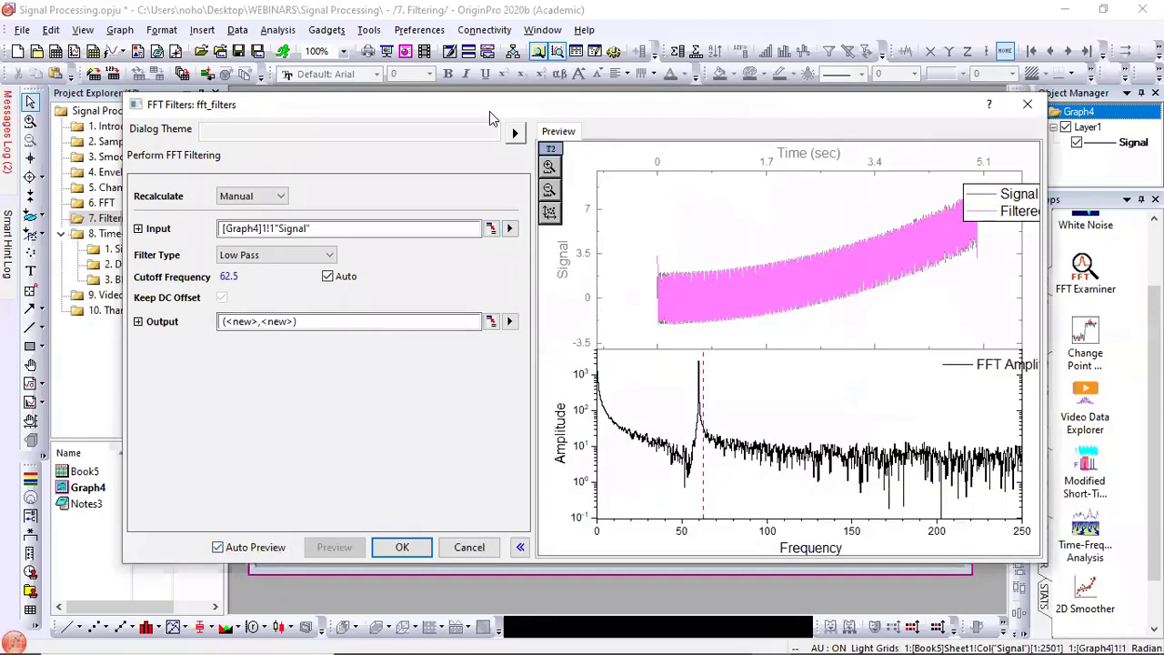
{"action": "left_click_drag", "start_coordinate": [466, 113], "coordinate": [387, 104]}
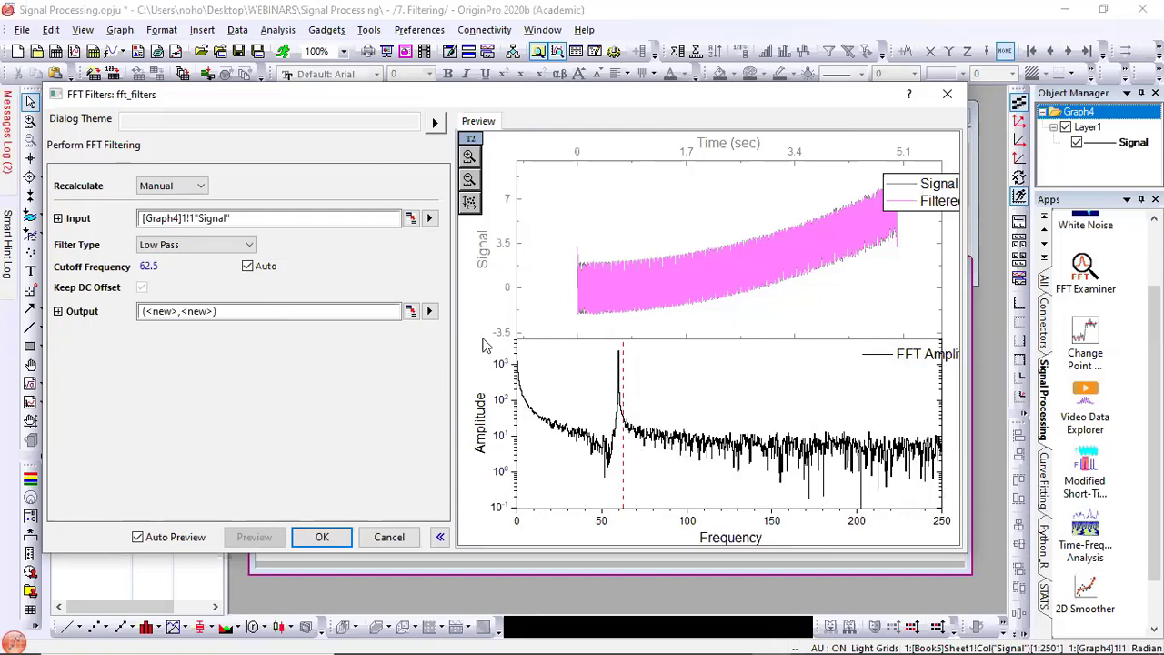
Step: Set the filter type to Band Block with manual cutoff frequencies of 59 lower and 61 upper
{"action": "left_click", "coordinate": [230, 243]}
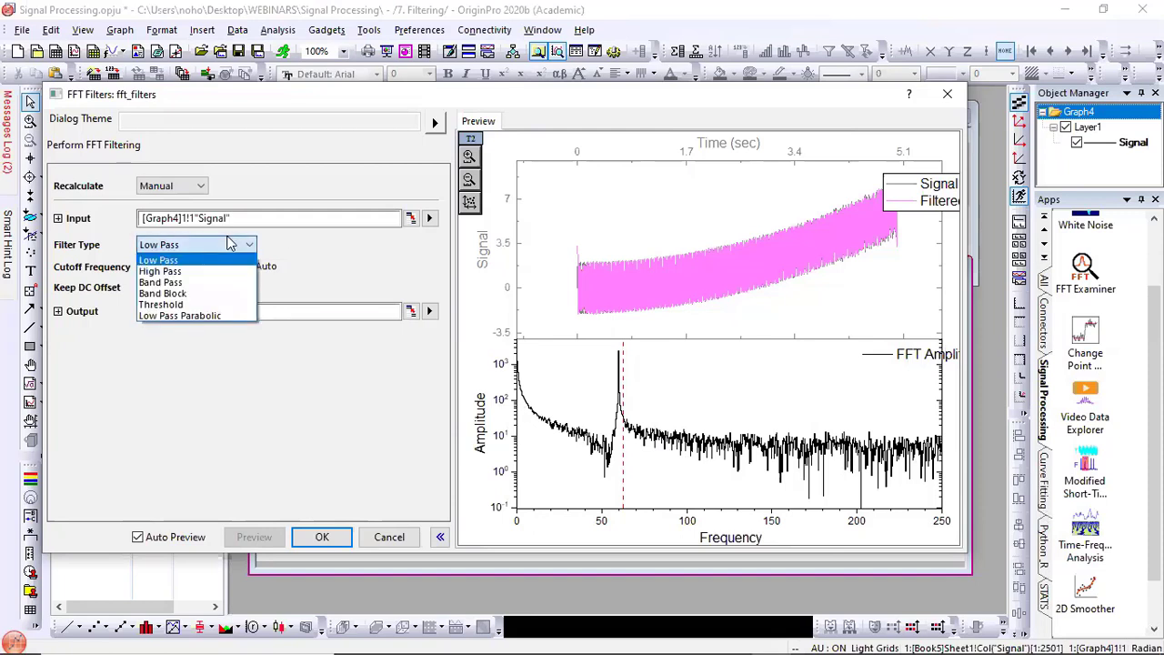
{"action": "left_click", "coordinate": [173, 294]}
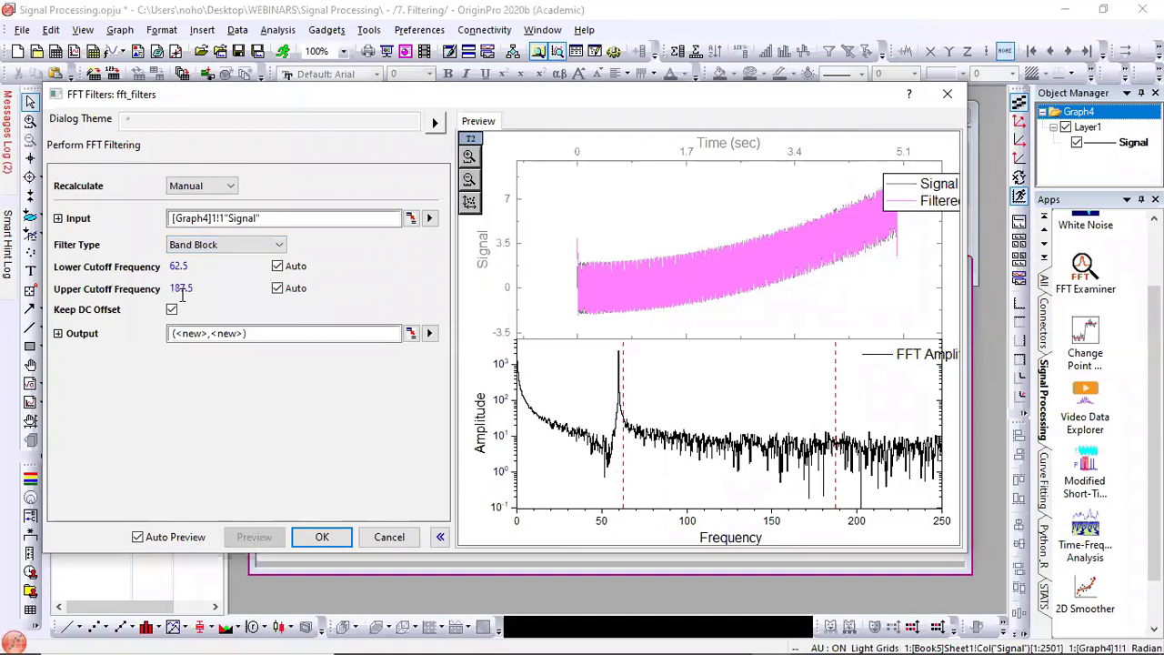
{"action": "left_click", "coordinate": [277, 265]}
{"action": "left_click", "coordinate": [277, 287]}
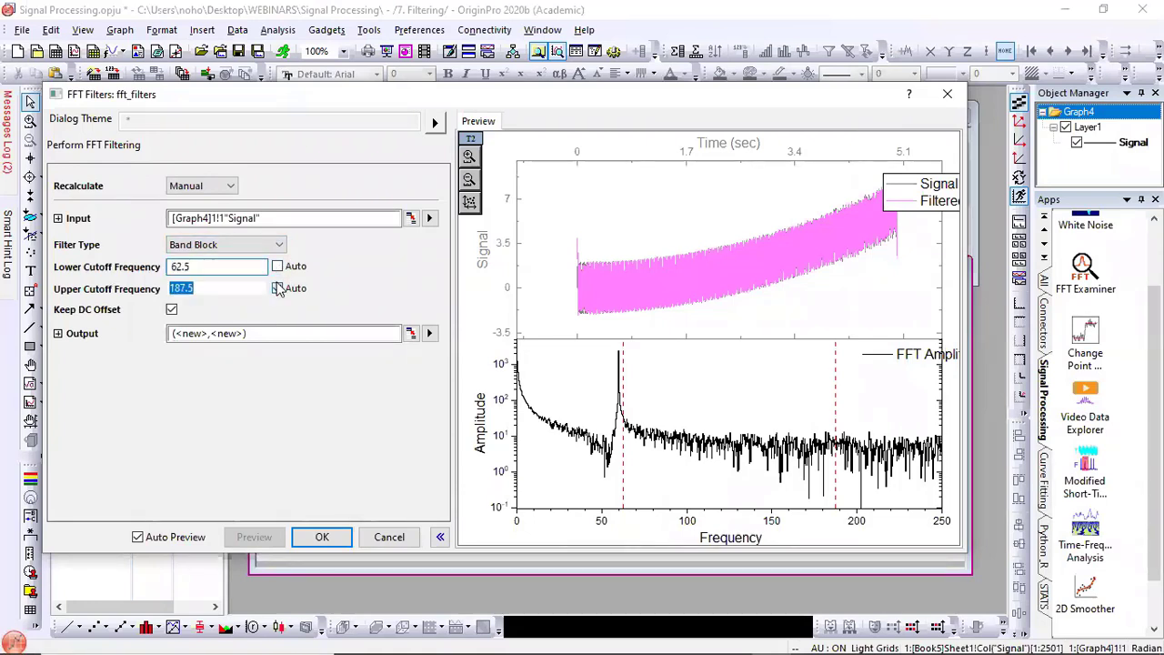
{"action": "left_click", "coordinate": [234, 267]}
{"action": "type", "text": "59"}
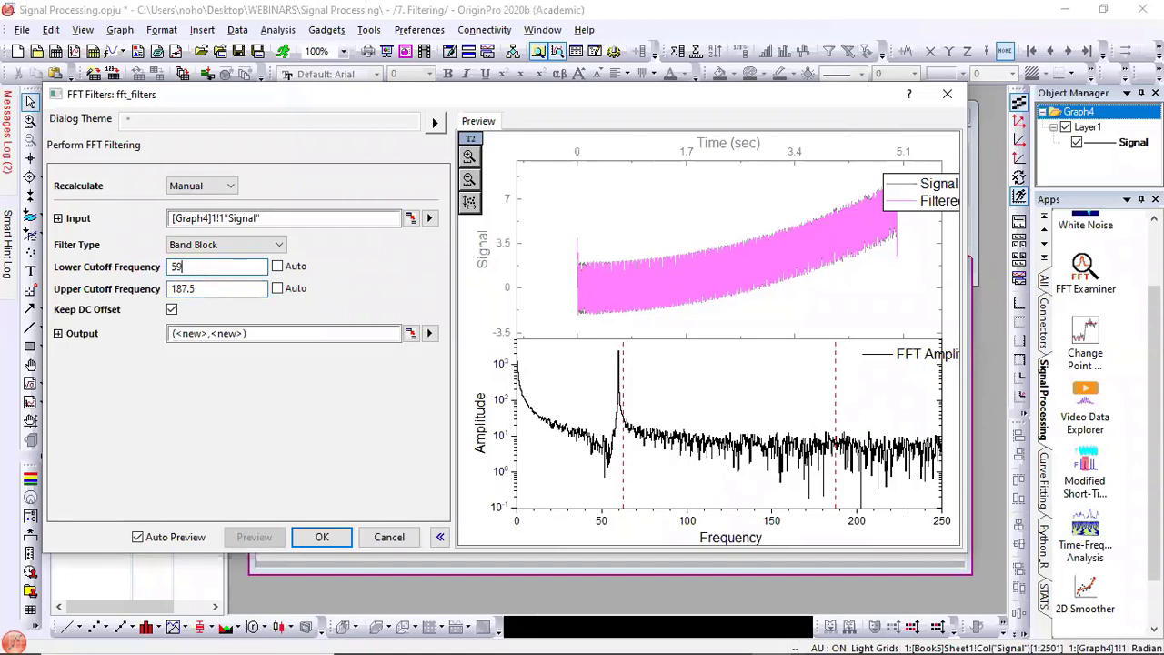
{"action": "key", "text": "Tab"}
{"action": "type", "text": "6"}
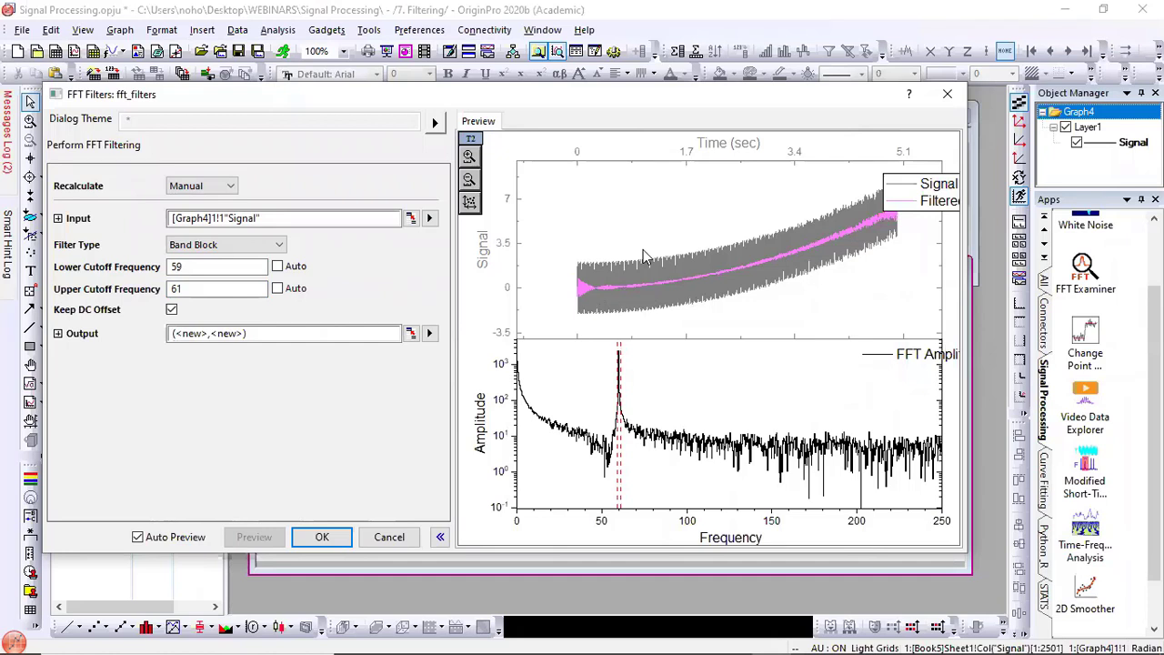
Step: Apply the 59–61 band block filter to Graph4, and plot Book5's Signal column as a new line graph
{"action": "left_click", "coordinate": [335, 541]}
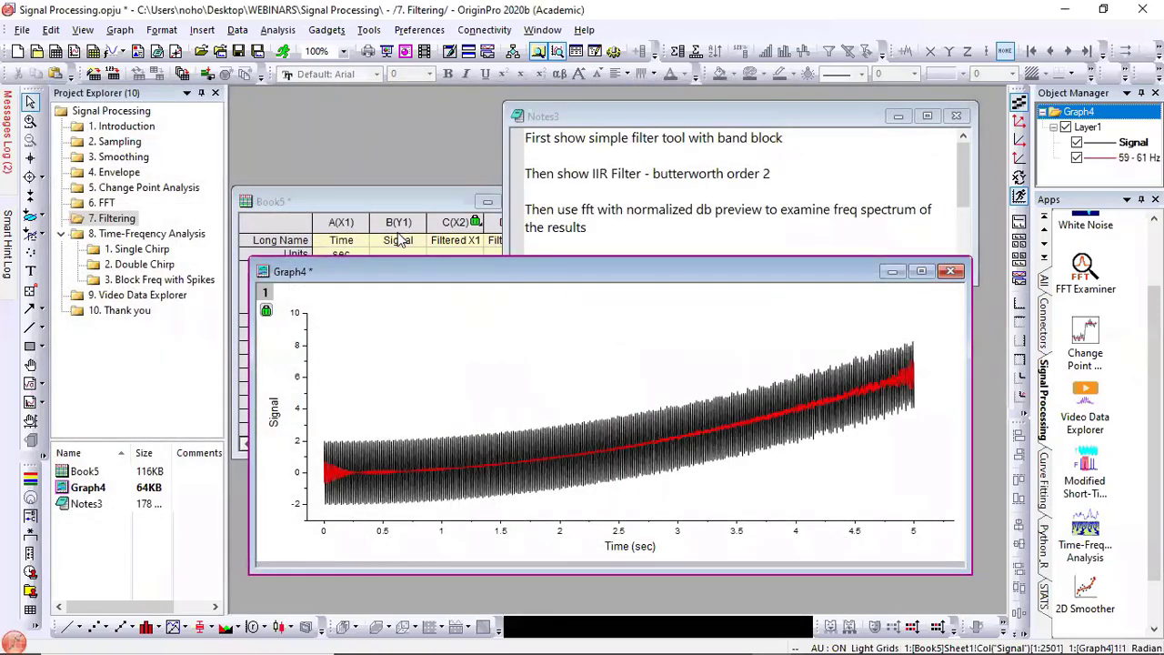
{"action": "left_click", "coordinate": [392, 225]}
{"action": "left_click", "coordinate": [391, 224]}
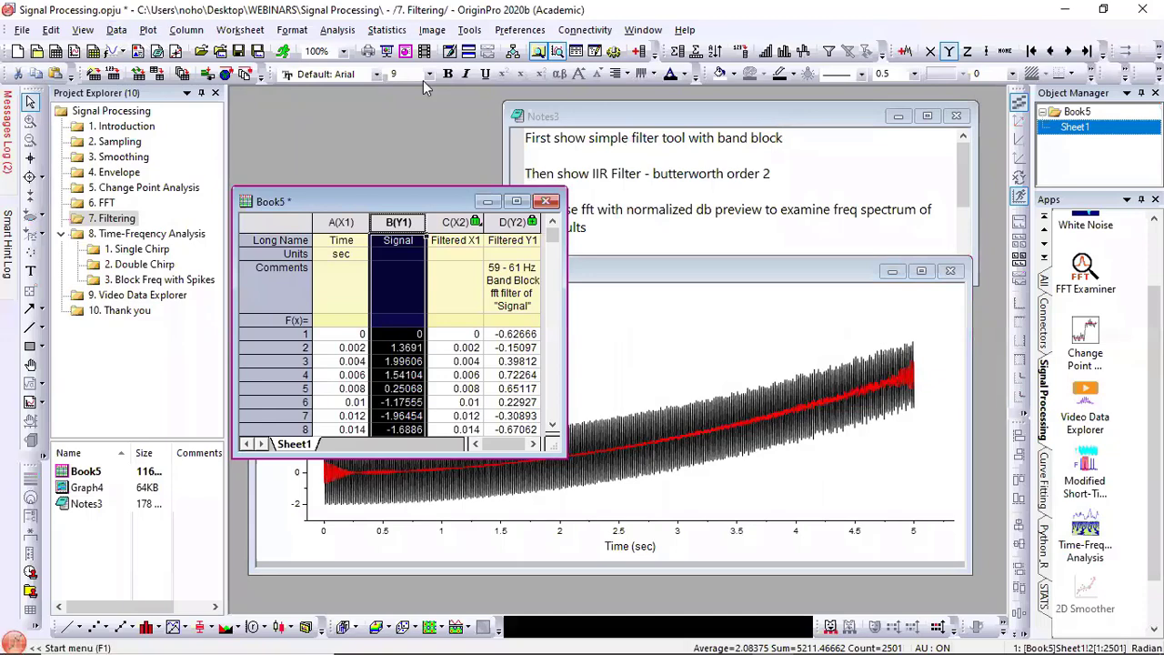
{"action": "left_click", "coordinate": [148, 30]}
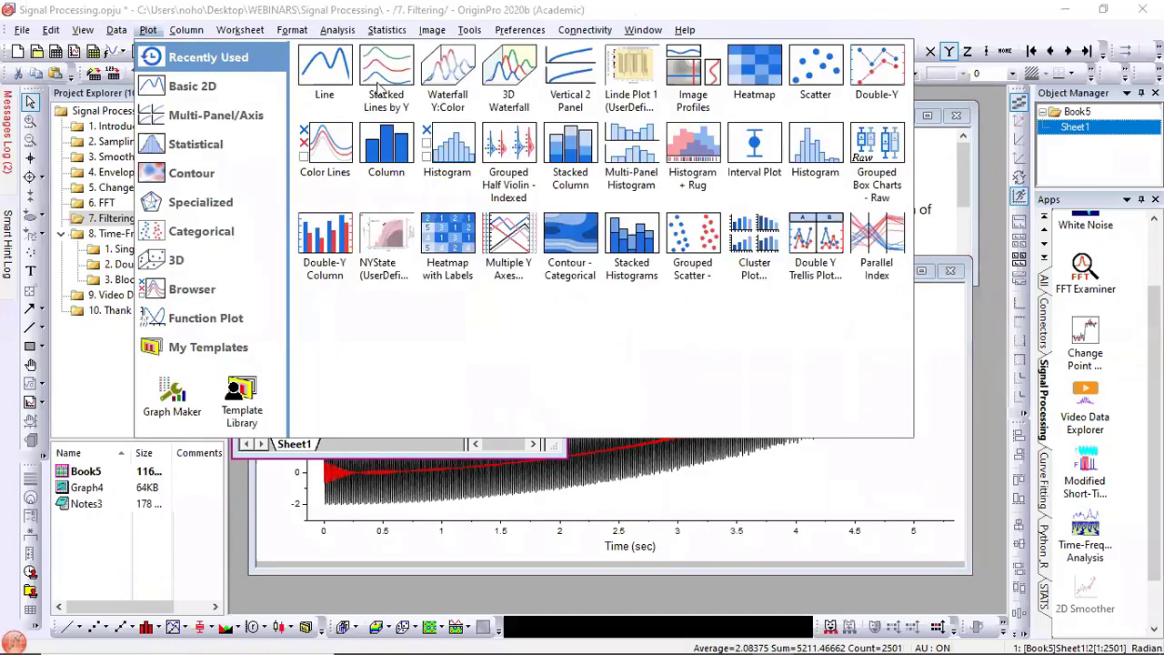
{"action": "left_click", "coordinate": [317, 67]}
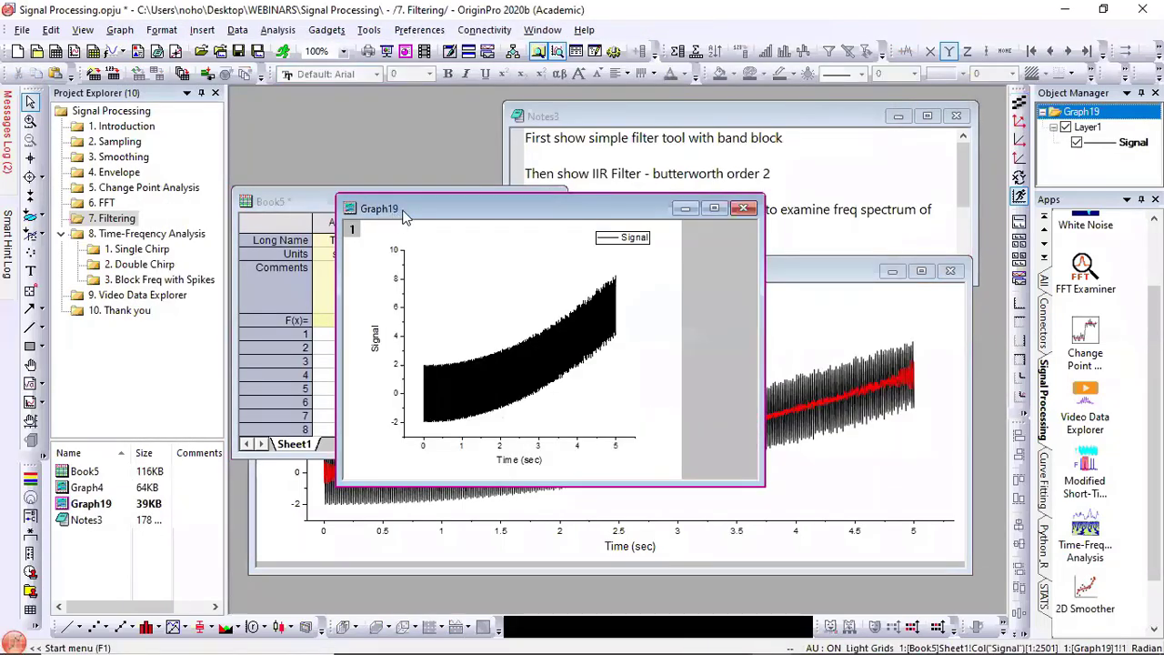
Step: Move and widen the new Signal graph's window, stretch its layer horizontally, and fit the page to the layer with the default settings
{"action": "left_click", "coordinate": [390, 203]}
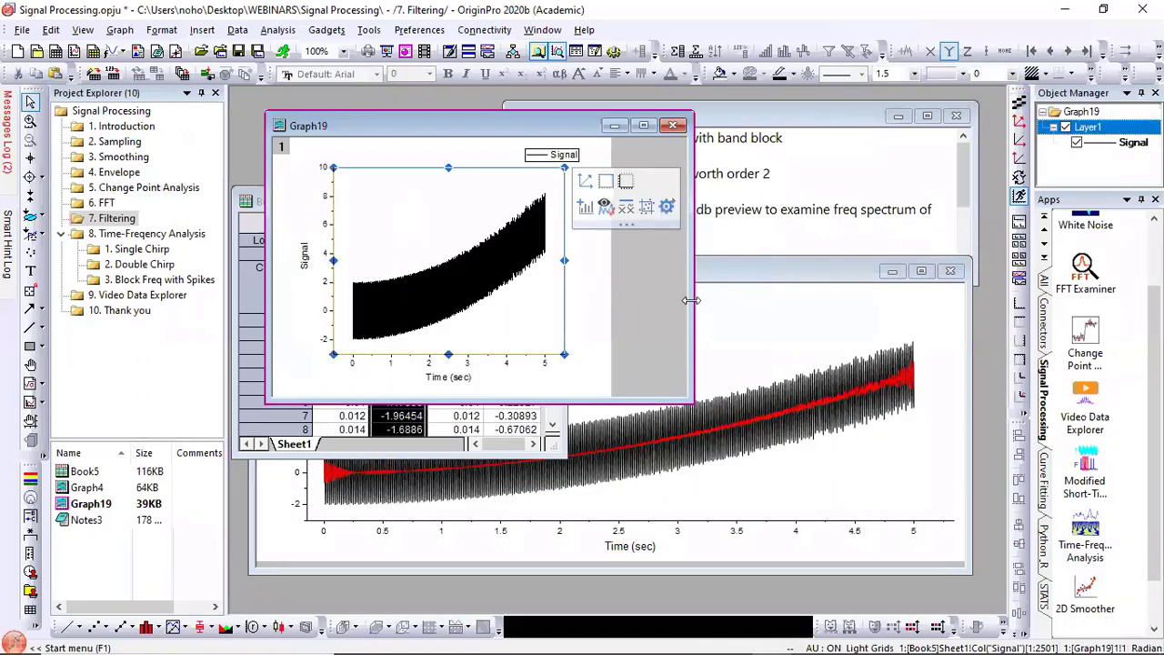
{"action": "left_click_drag", "start_coordinate": [692, 300], "coordinate": [1004, 300]}
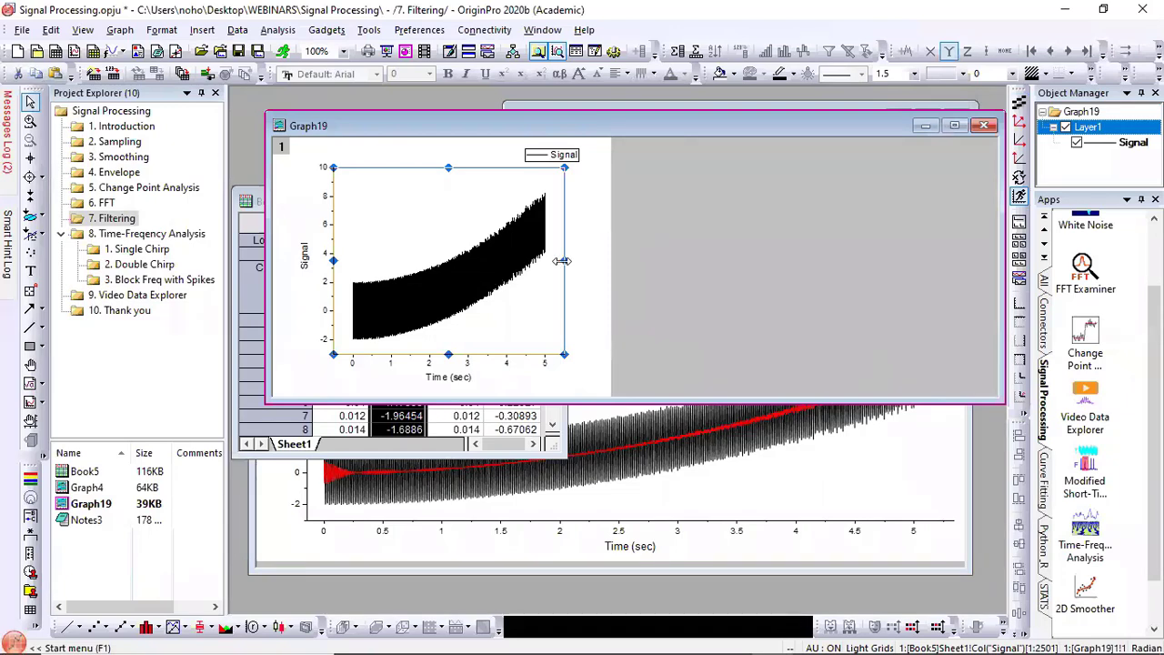
{"action": "left_click_drag", "start_coordinate": [562, 261], "coordinate": [937, 310]}
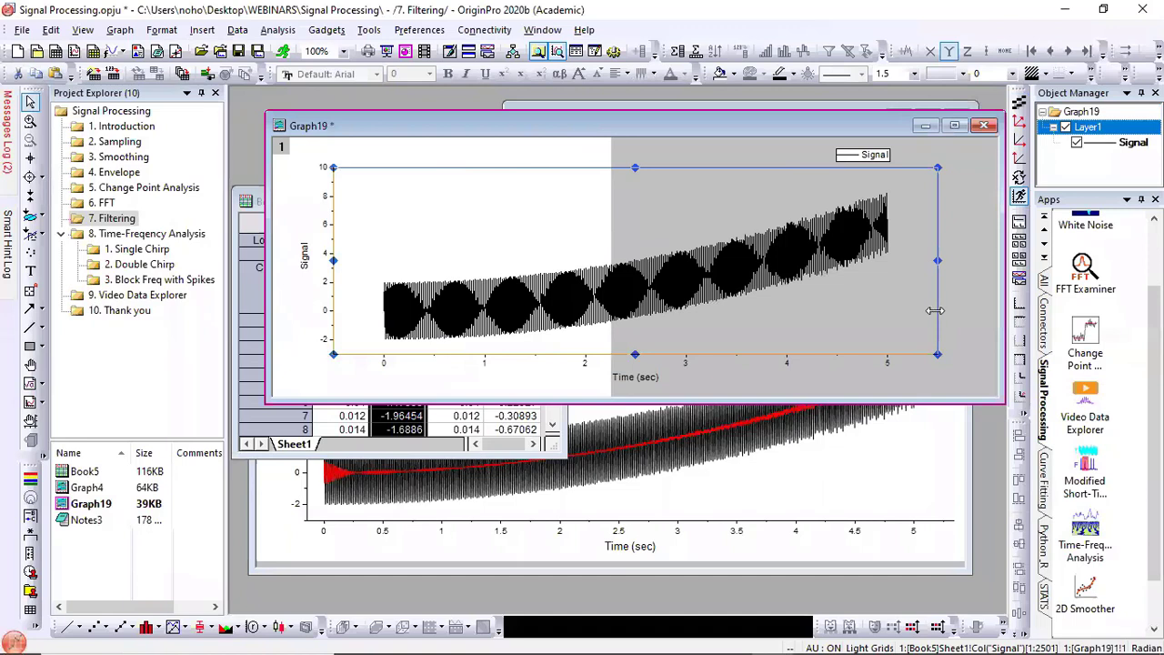
{"action": "left_click", "coordinate": [606, 145]}
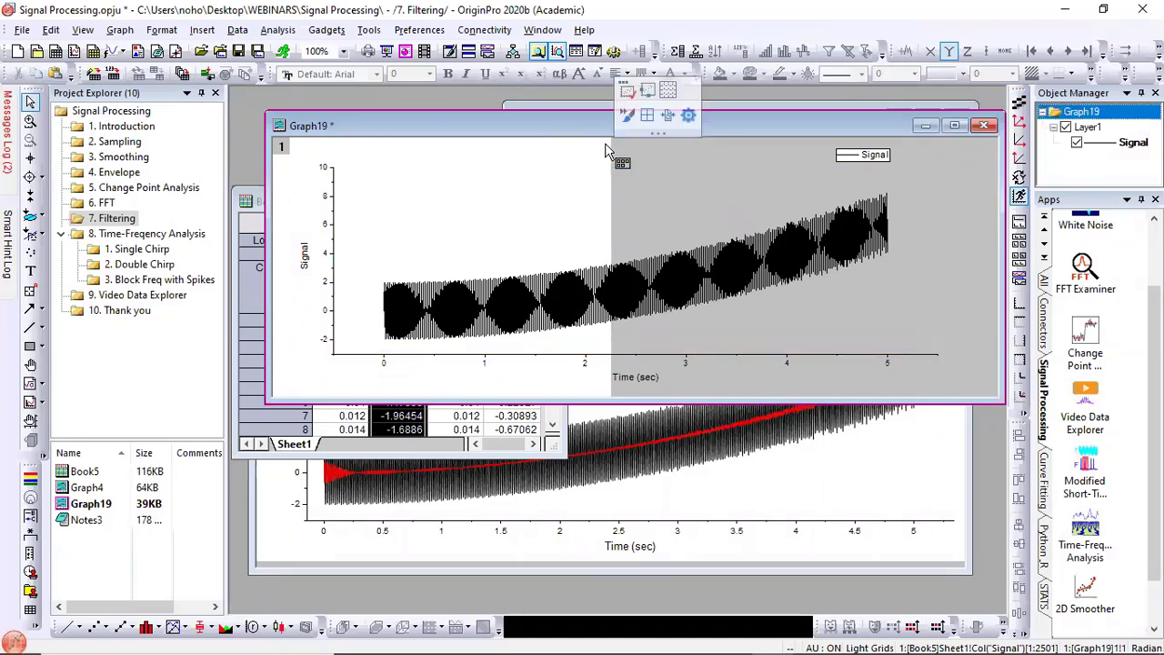
{"action": "left_click", "coordinate": [668, 116]}
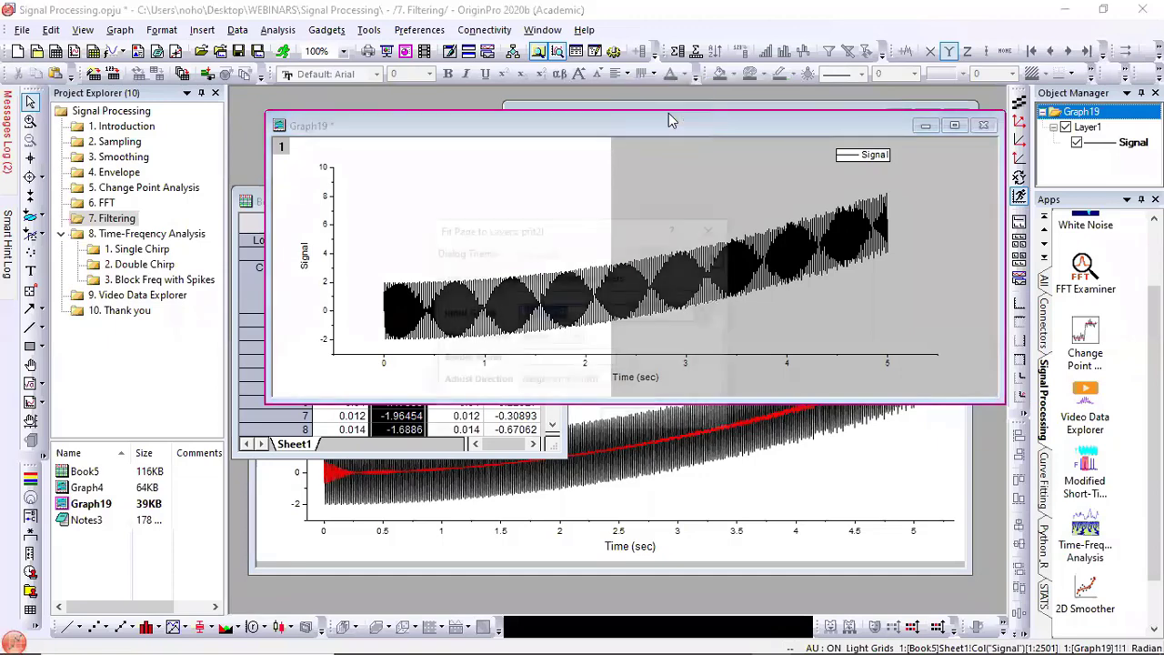
{"action": "left_click", "coordinate": [619, 419]}
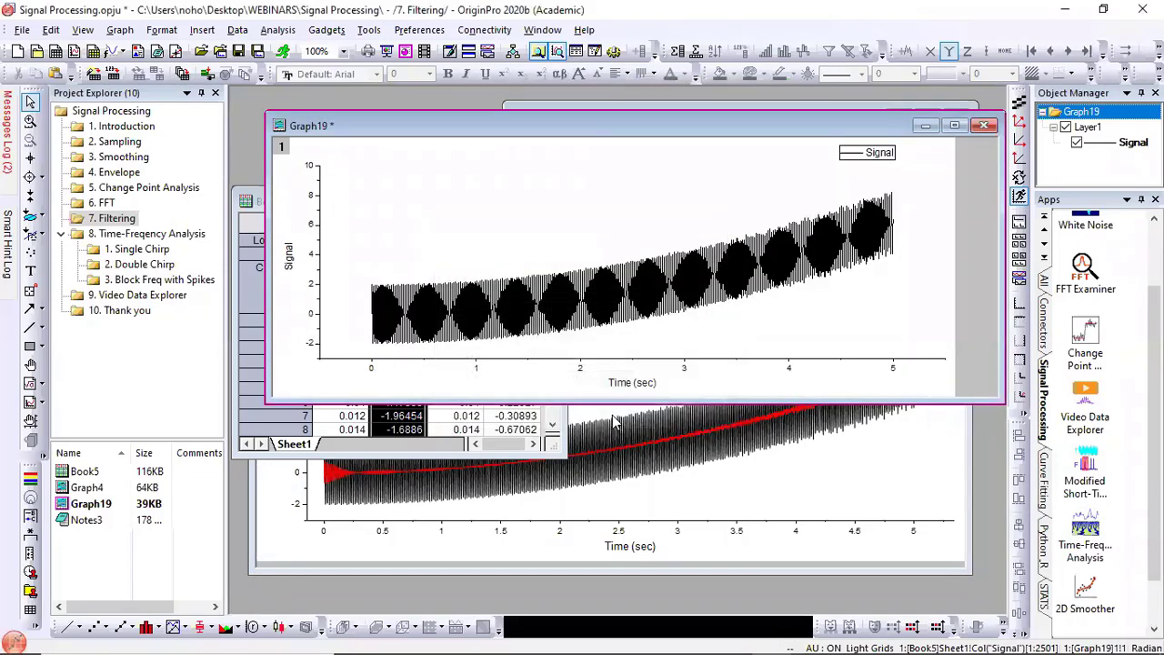
Step: Smooth the new graph's curve with anti-aliasing and reposition its window below the first lines of the notes
{"action": "left_click_drag", "start_coordinate": [528, 131], "coordinate": [519, 191]}
{"action": "left_click", "coordinate": [1019, 117]}
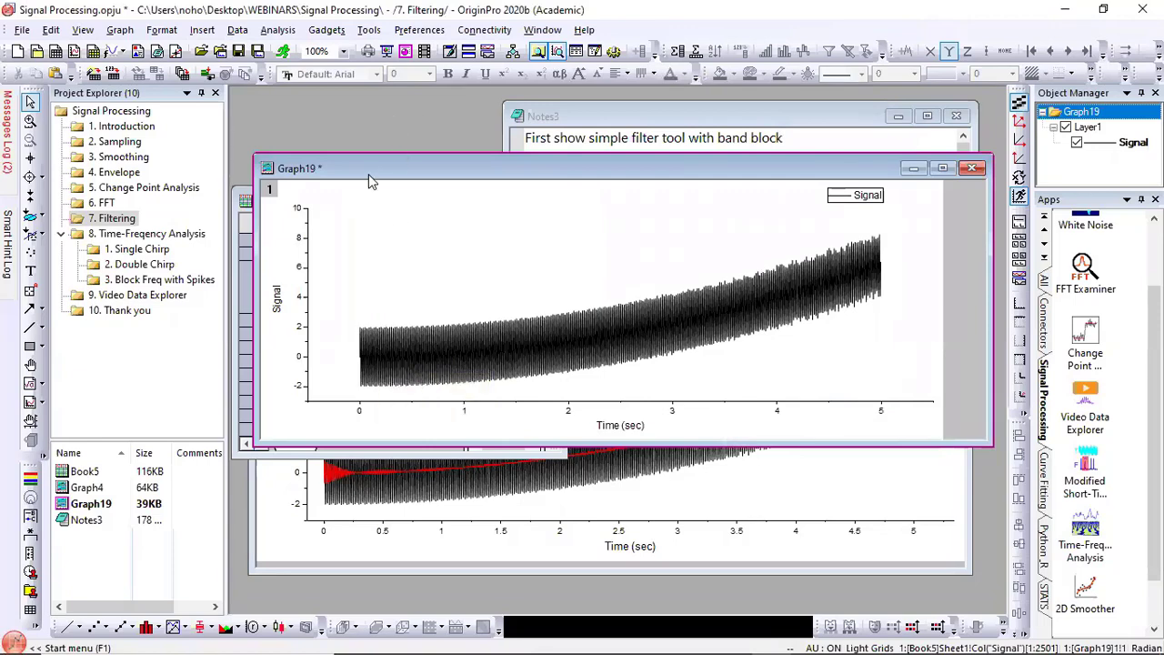
{"action": "left_click_drag", "start_coordinate": [366, 174], "coordinate": [354, 218]}
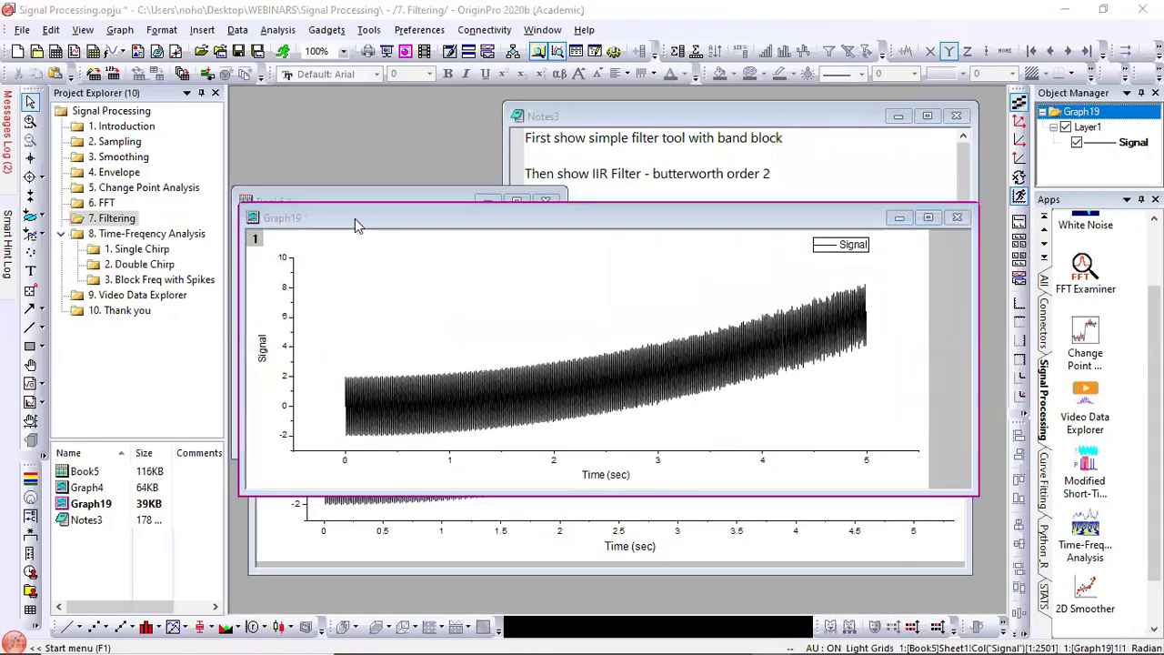
Step: Open the IIR Filter dialog for the new graph's signal, widen it, and enable Auto Preview
{"action": "left_click", "coordinate": [277, 30]}
{"action": "mouse_move", "coordinate": [338, 123]}
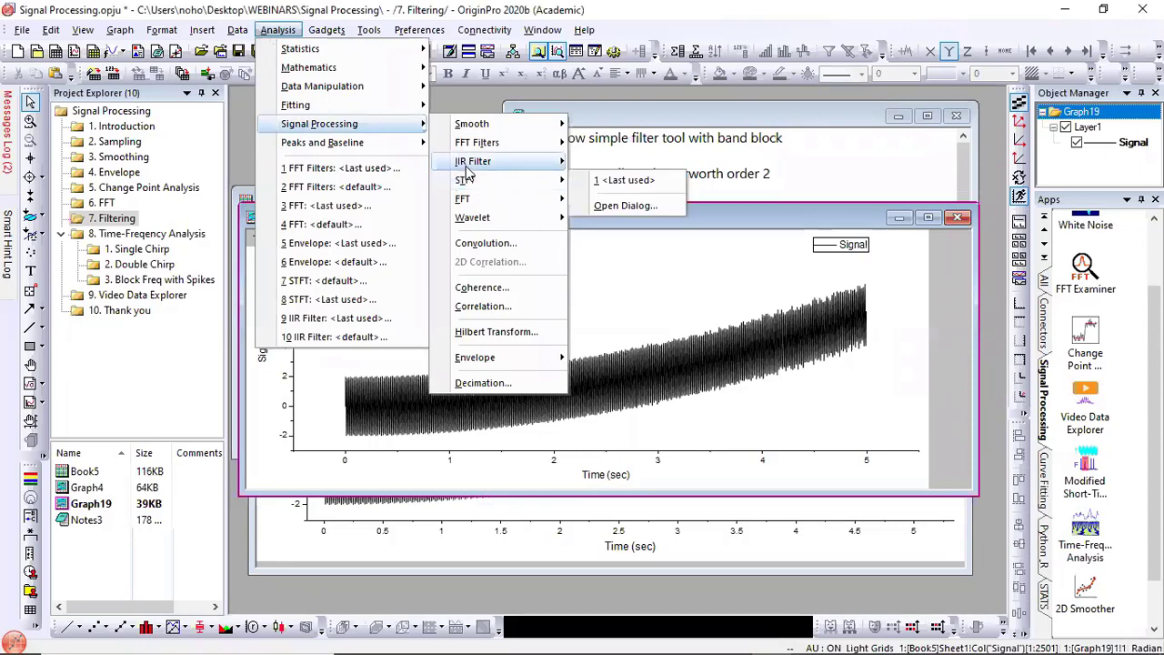
{"action": "mouse_move", "coordinate": [546, 161]}
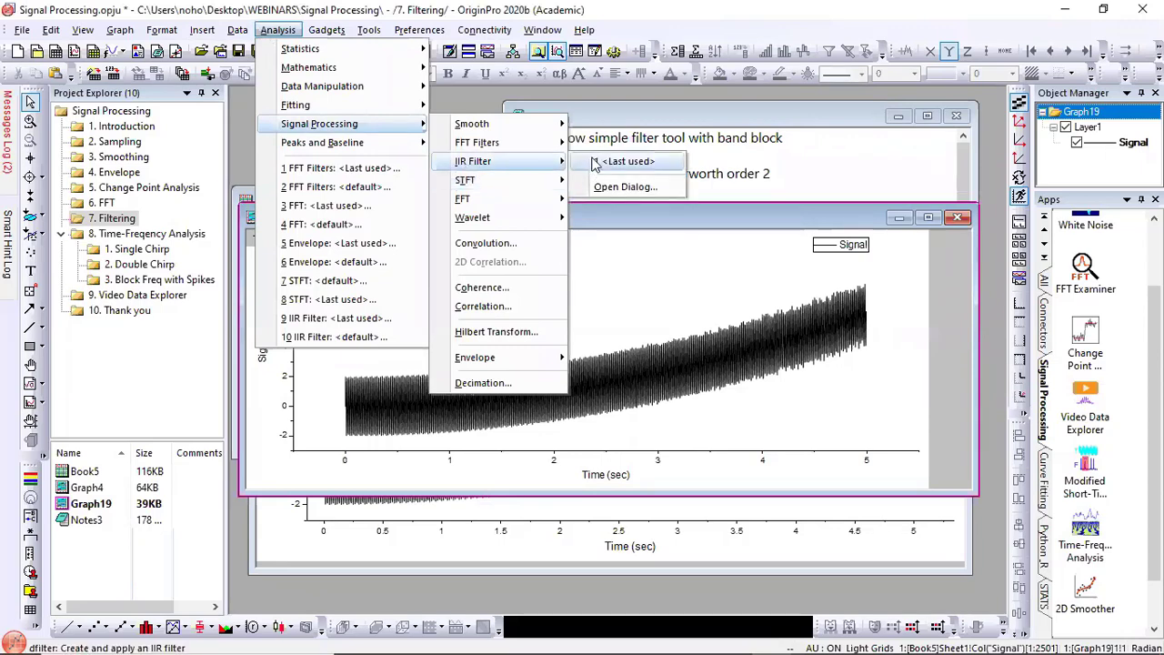
{"action": "left_click", "coordinate": [629, 190]}
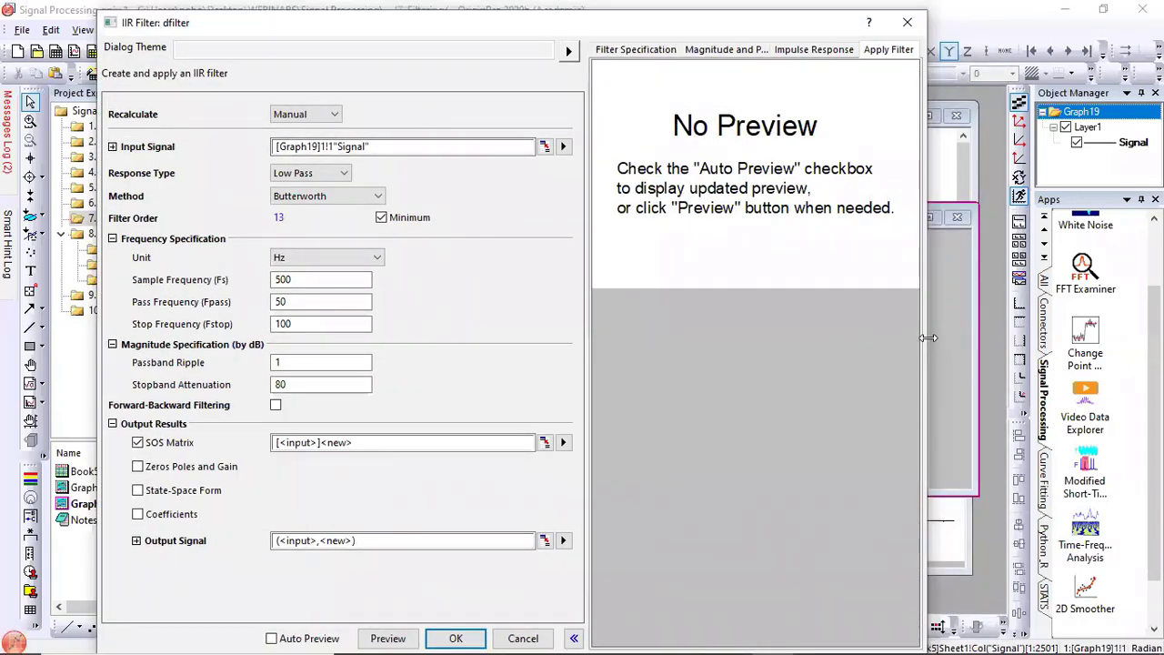
{"action": "left_click_drag", "start_coordinate": [928, 337], "coordinate": [1137, 364]}
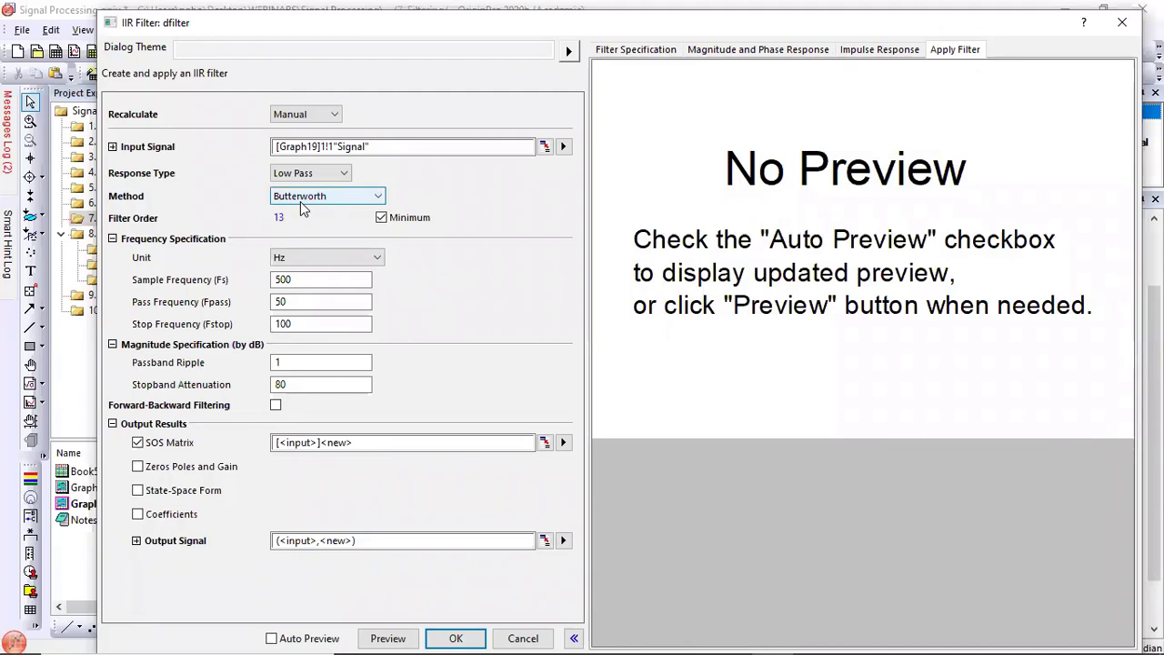
{"action": "left_click", "coordinate": [305, 638]}
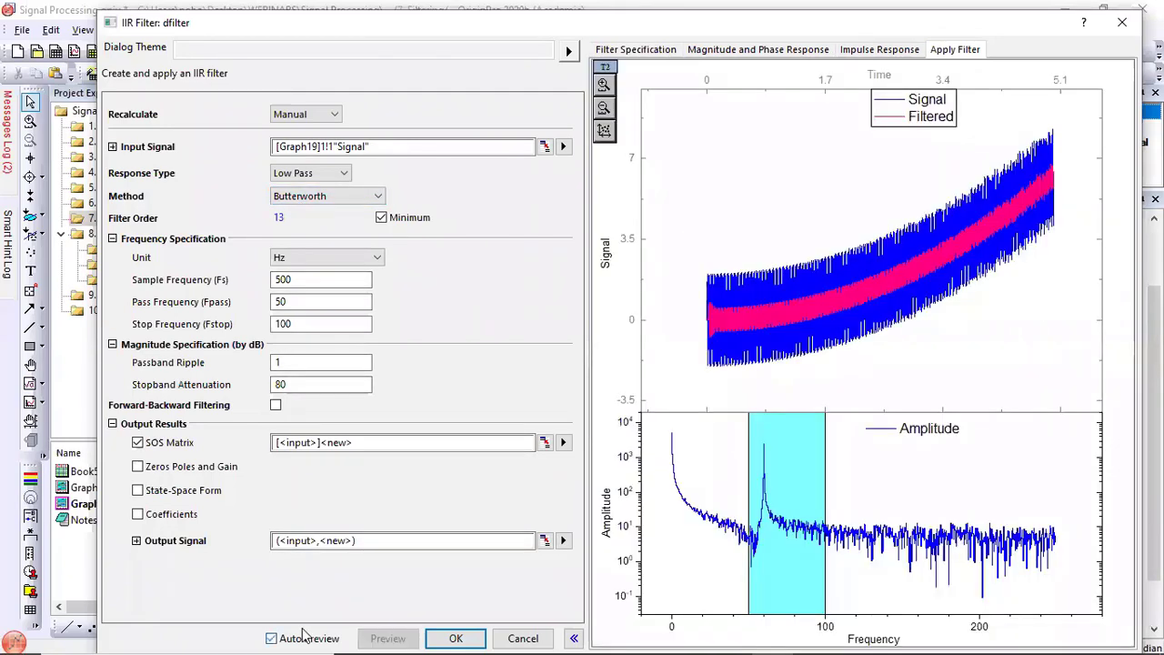
Step: Set the IIR filter's response type to Band Stop, disable the minimum order, and set the filter order to 2
{"action": "left_click", "coordinate": [345, 175]}
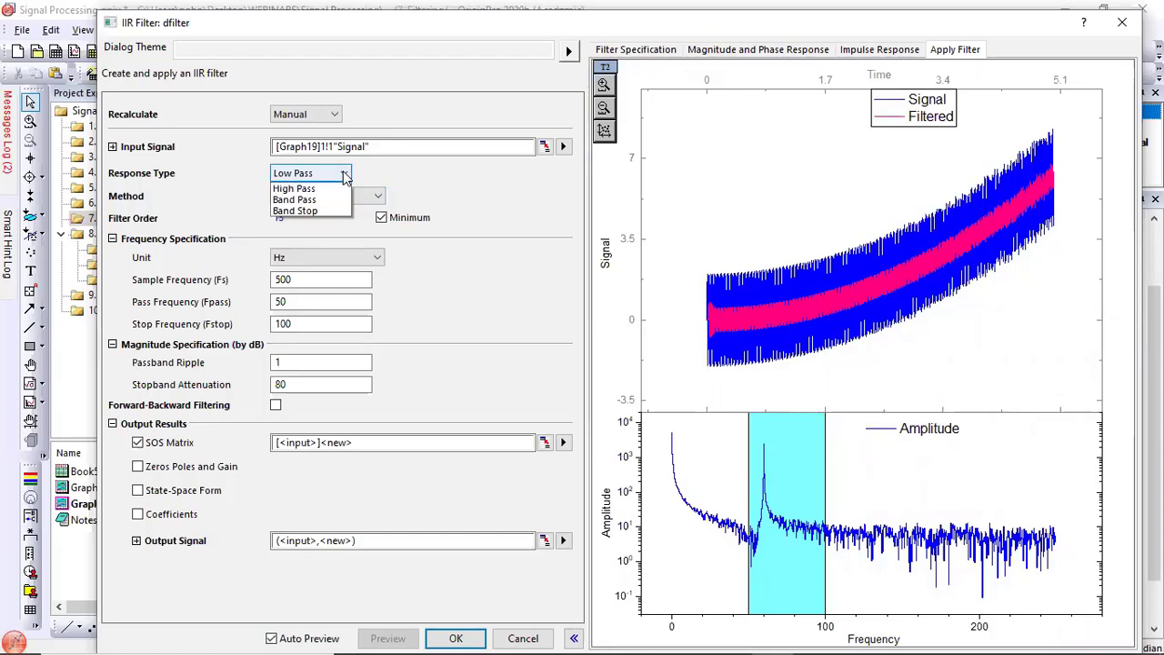
{"action": "left_click", "coordinate": [311, 221]}
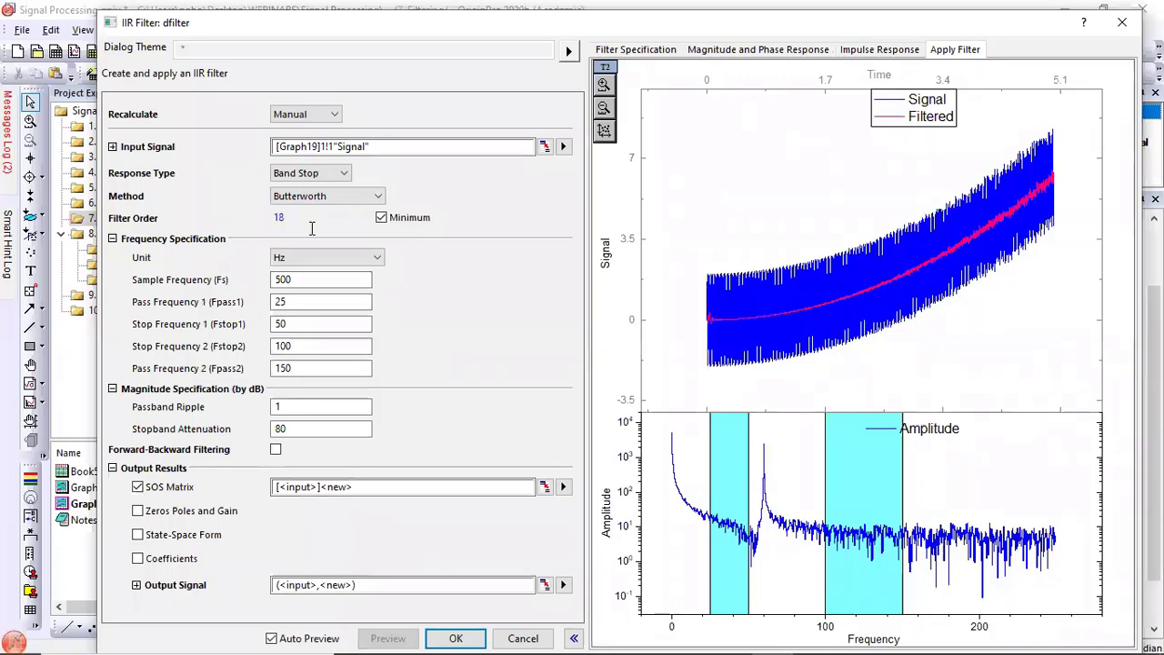
{"action": "left_click", "coordinate": [382, 218]}
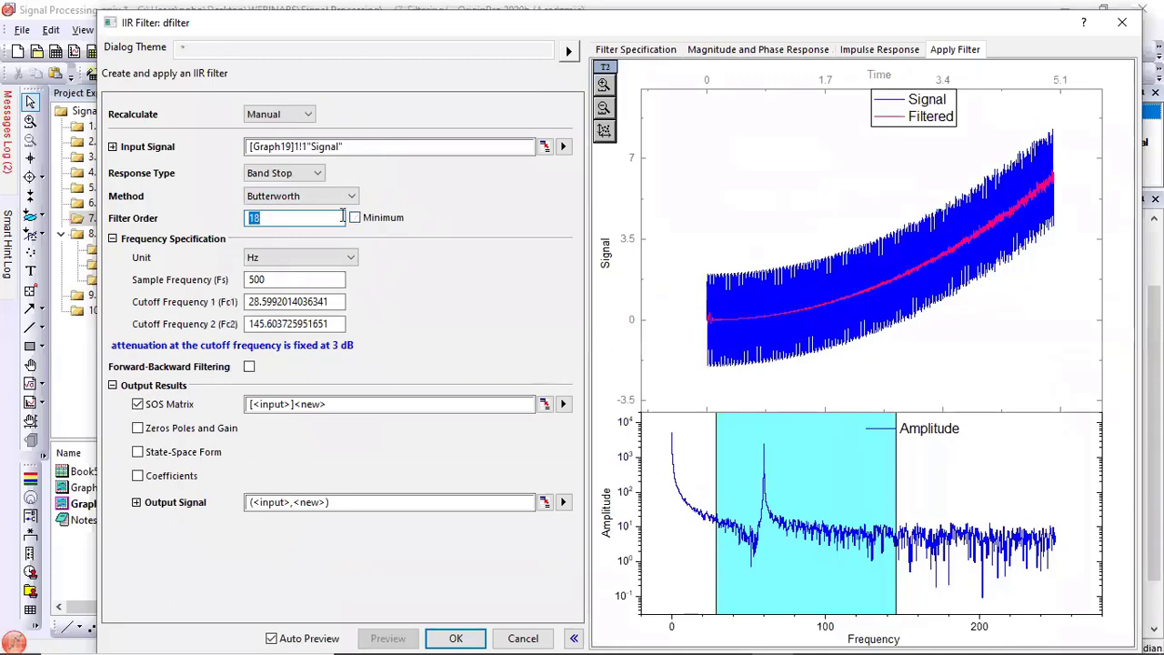
{"action": "type", "text": "2"}
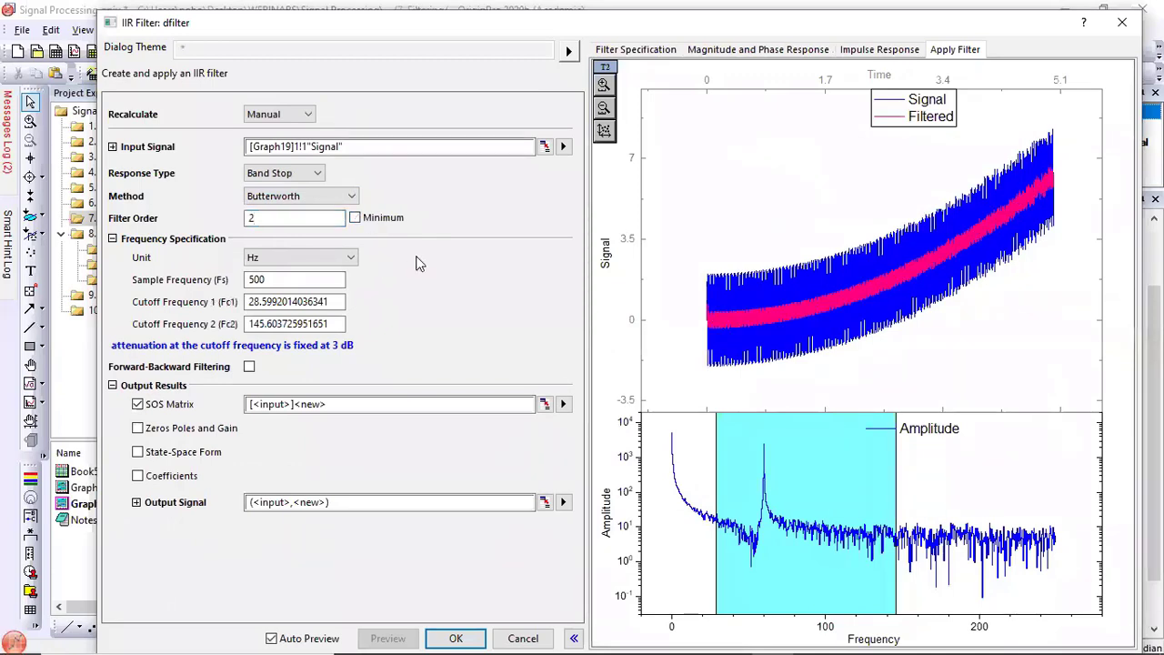
Step: Set the band stop filter's cutoff frequencies to 59 Hz for Fc1 and 61 Hz for Fc2
{"action": "double_click", "coordinate": [259, 303]}
{"action": "type", "text": "59"}
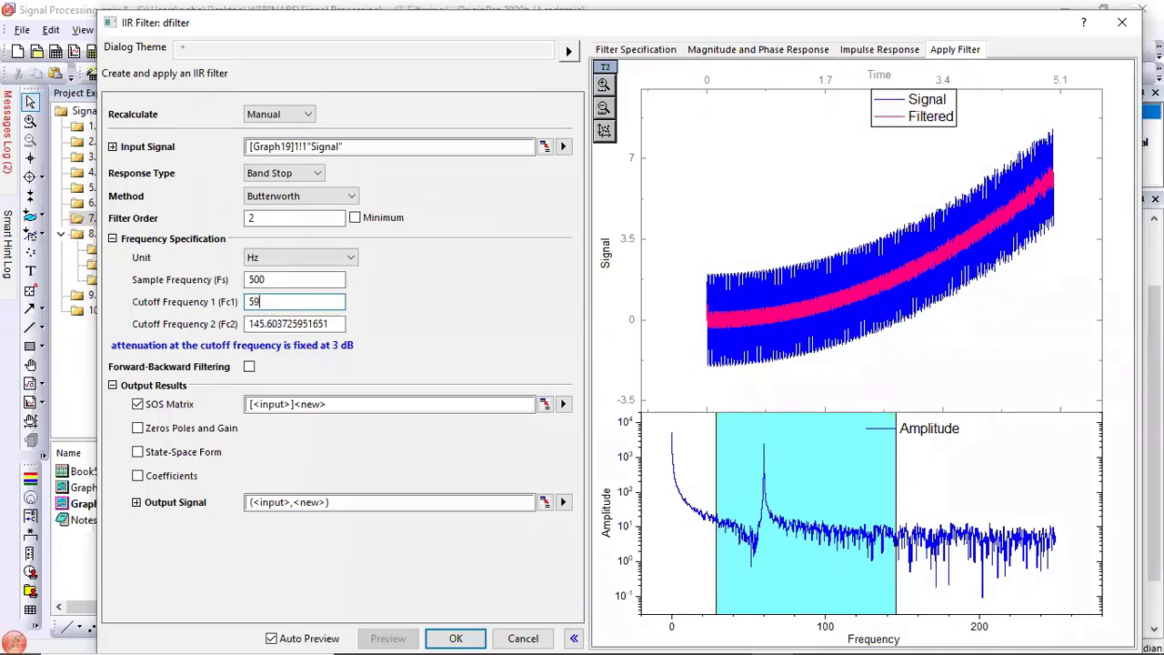
{"action": "left_click", "coordinate": [351, 310]}
{"action": "double_click", "coordinate": [335, 319]}
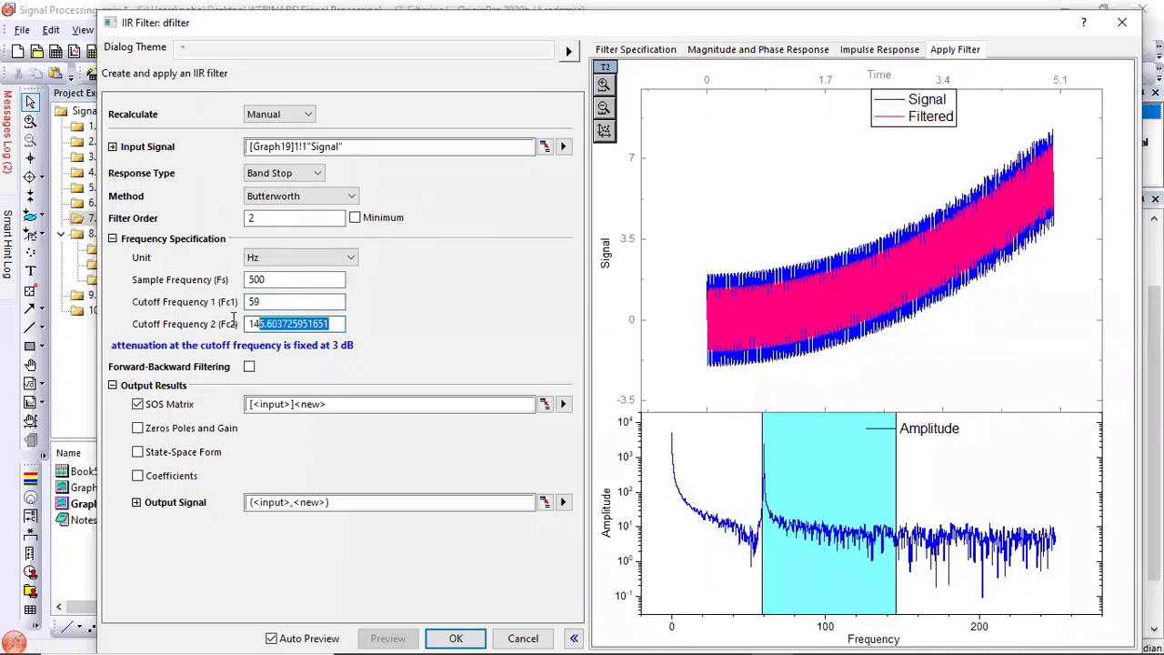
{"action": "type", "text": "61"}
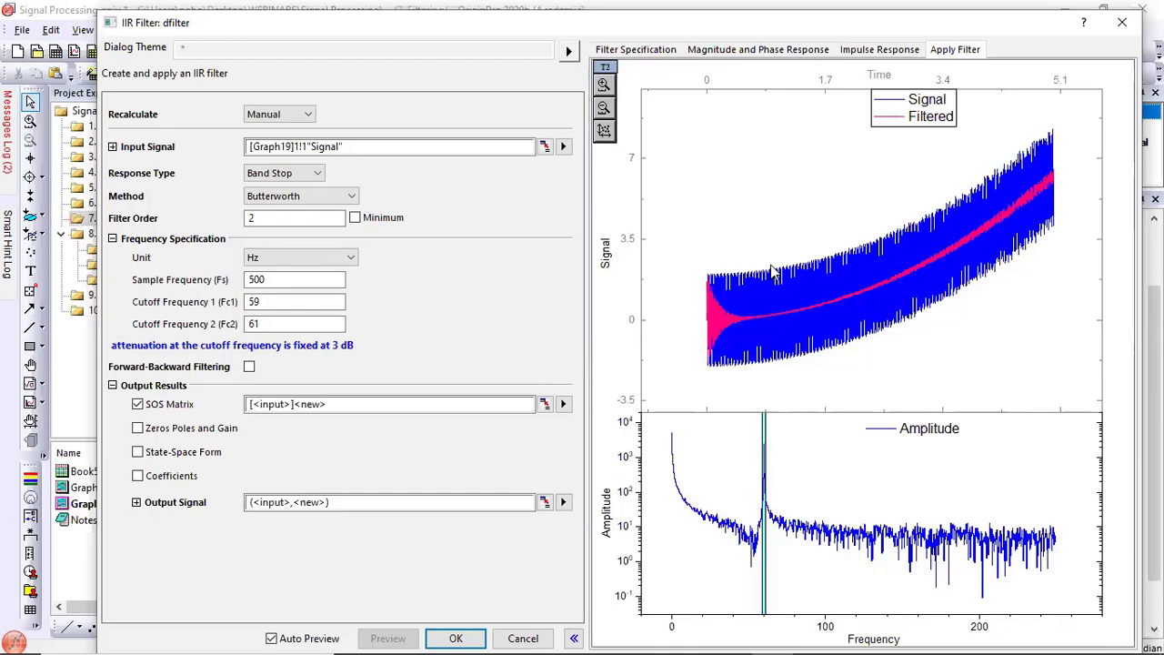
Step: Review the filter specification and the magnitude and phase response, and zoom the applied filter's preview into the start of the signal
{"action": "left_click", "coordinate": [637, 50]}
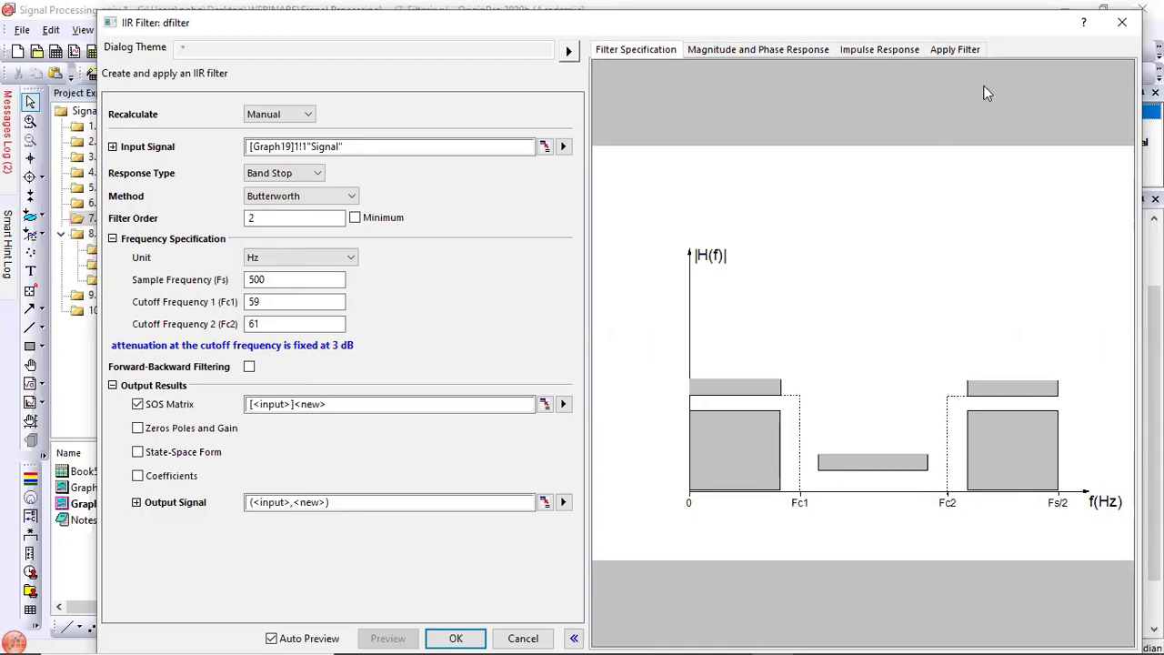
{"action": "left_click", "coordinate": [764, 50]}
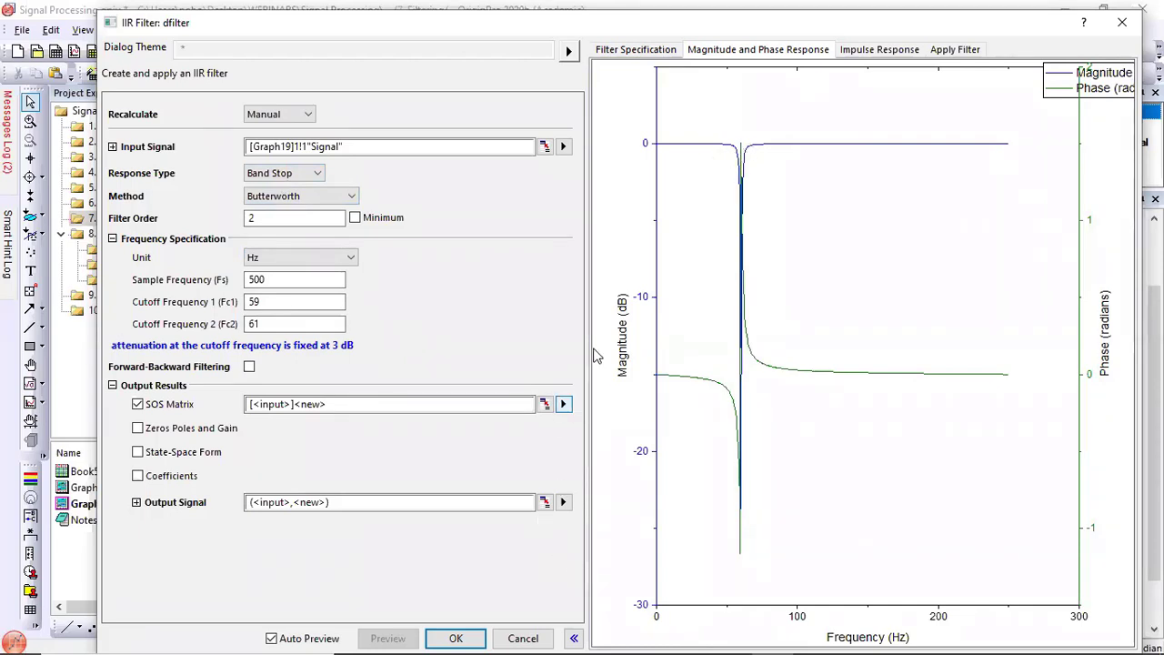
{"action": "left_click", "coordinate": [950, 49]}
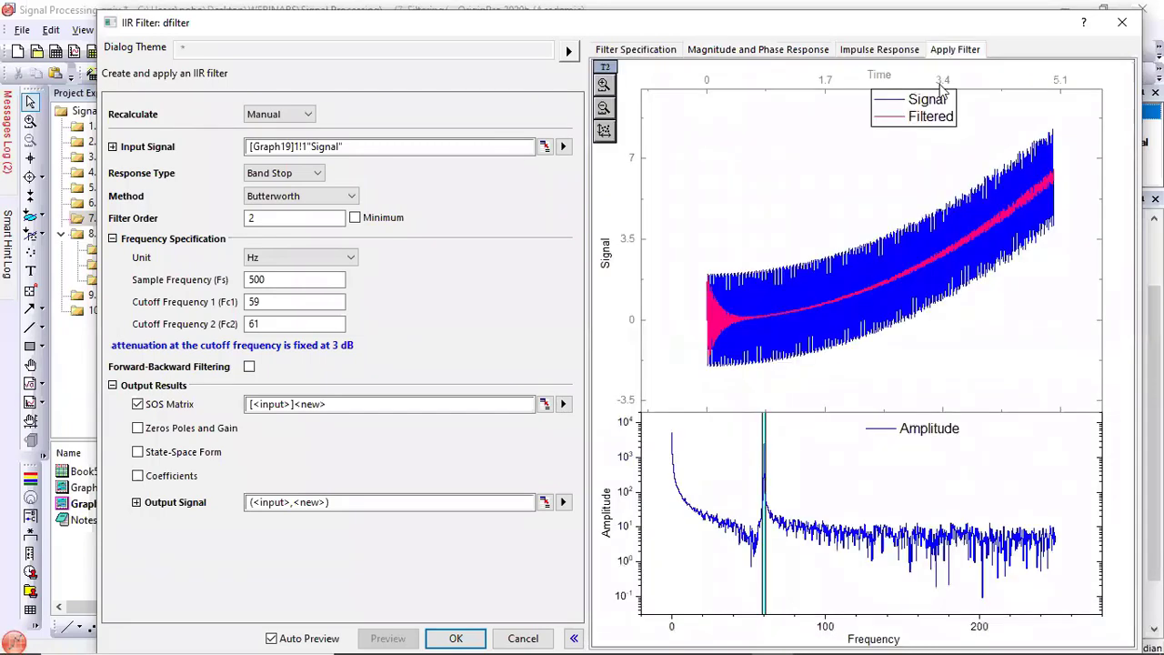
{"action": "left_click", "coordinate": [605, 85]}
{"action": "mouse_move", "coordinate": [684, 249]}
{"action": "left_mouse_down"}
{"action": "mouse_move", "coordinate": [731, 296]}
{"action": "mouse_move", "coordinate": [757, 384]}
{"action": "left_mouse_up"}
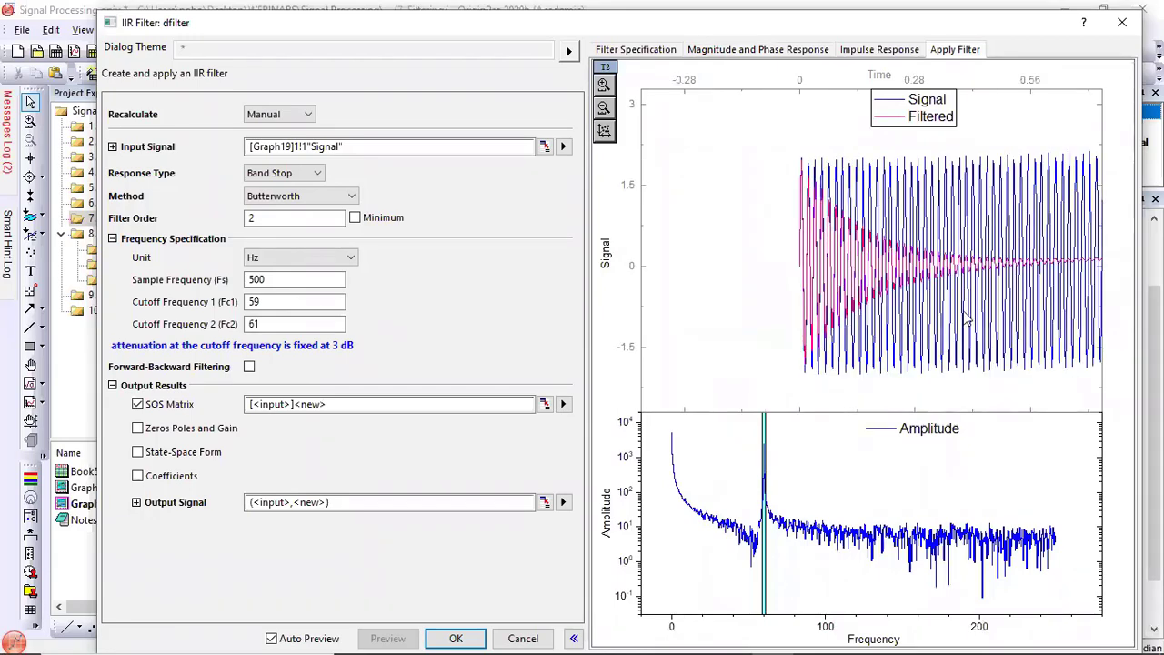
Step: Apply the IIR filter, and arrange the new graph above Graph4 to compare the filtered curves at both ends of the signal
{"action": "left_click", "coordinate": [483, 638]}
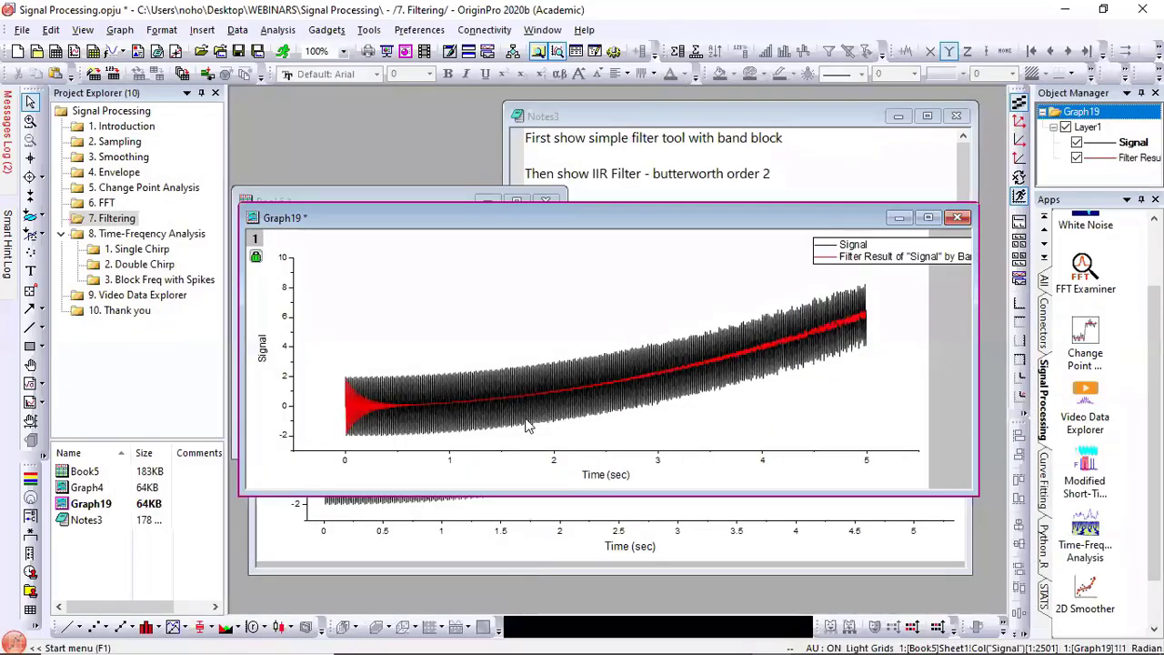
{"action": "left_click_drag", "start_coordinate": [444, 211], "coordinate": [459, 82]}
{"action": "left_click", "coordinate": [796, 547]}
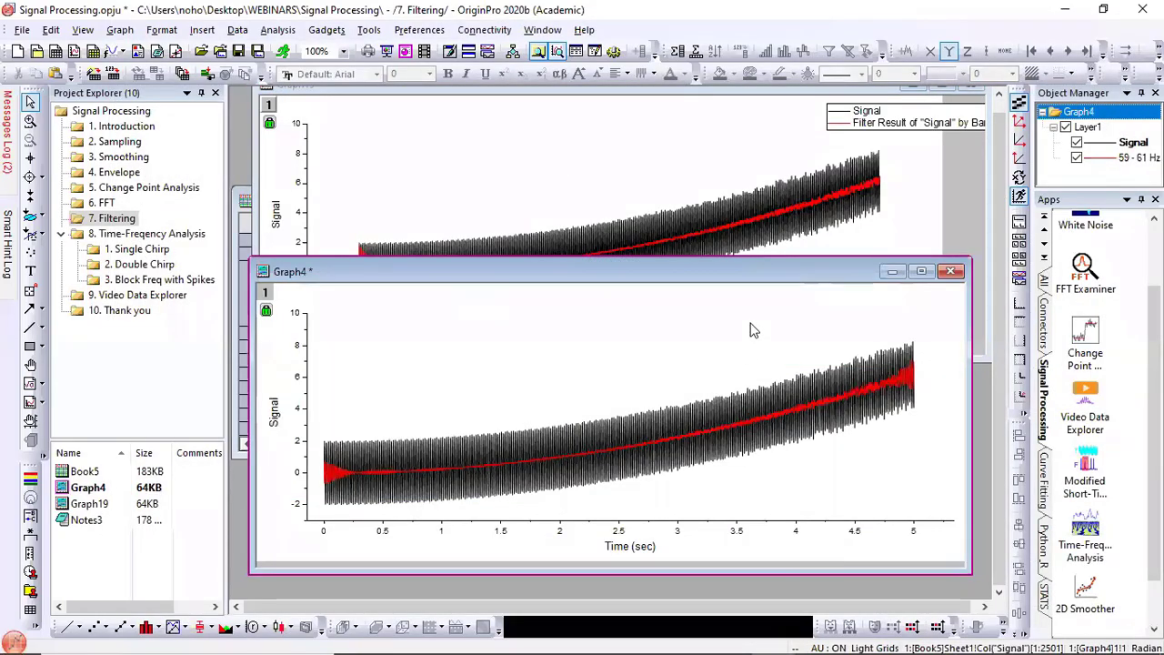
{"action": "left_click_drag", "start_coordinate": [729, 286], "coordinate": [731, 337]}
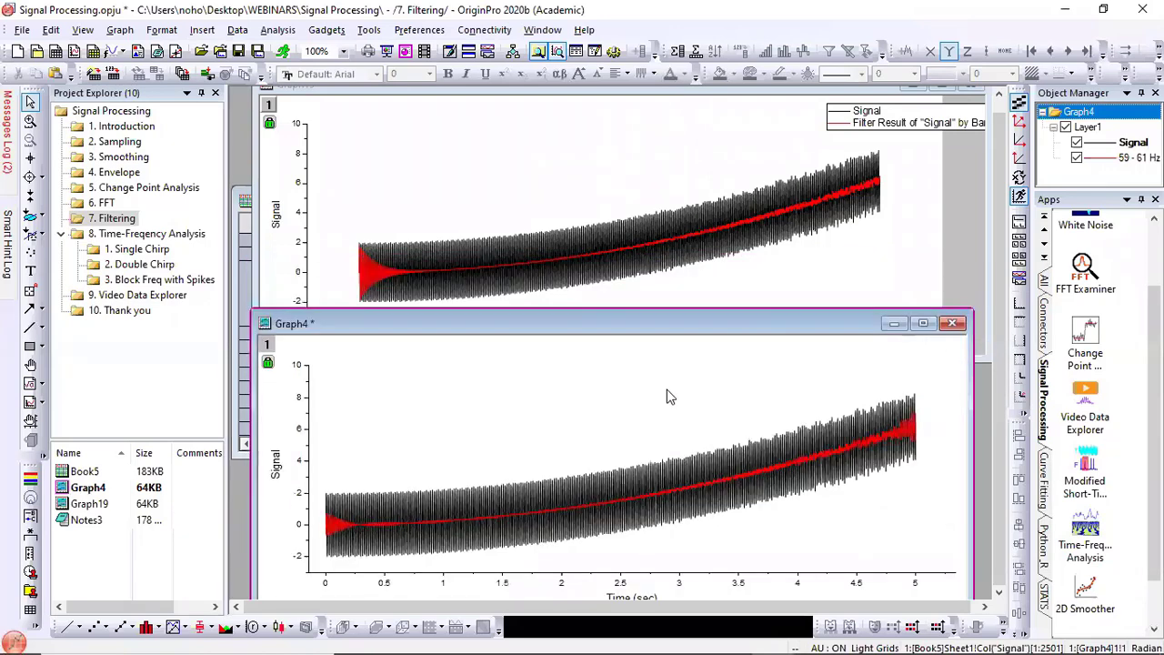
{"action": "mouse_move", "coordinate": [390, 532]}
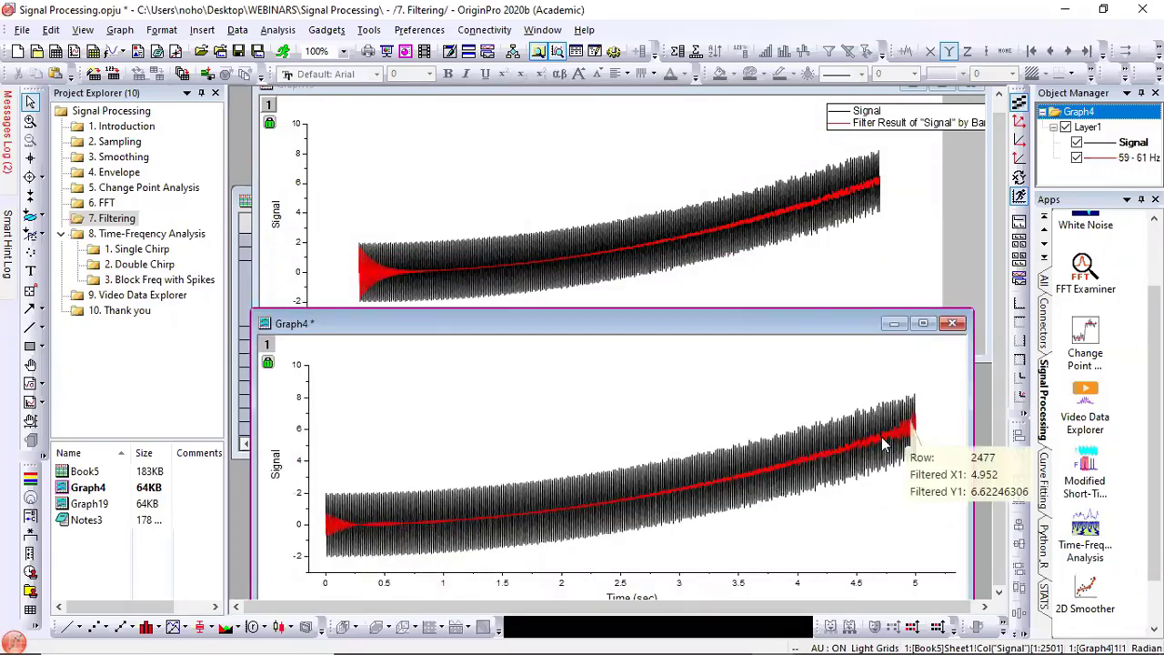
{"action": "mouse_move", "coordinate": [864, 462]}
{"action": "mouse_move", "coordinate": [778, 479]}
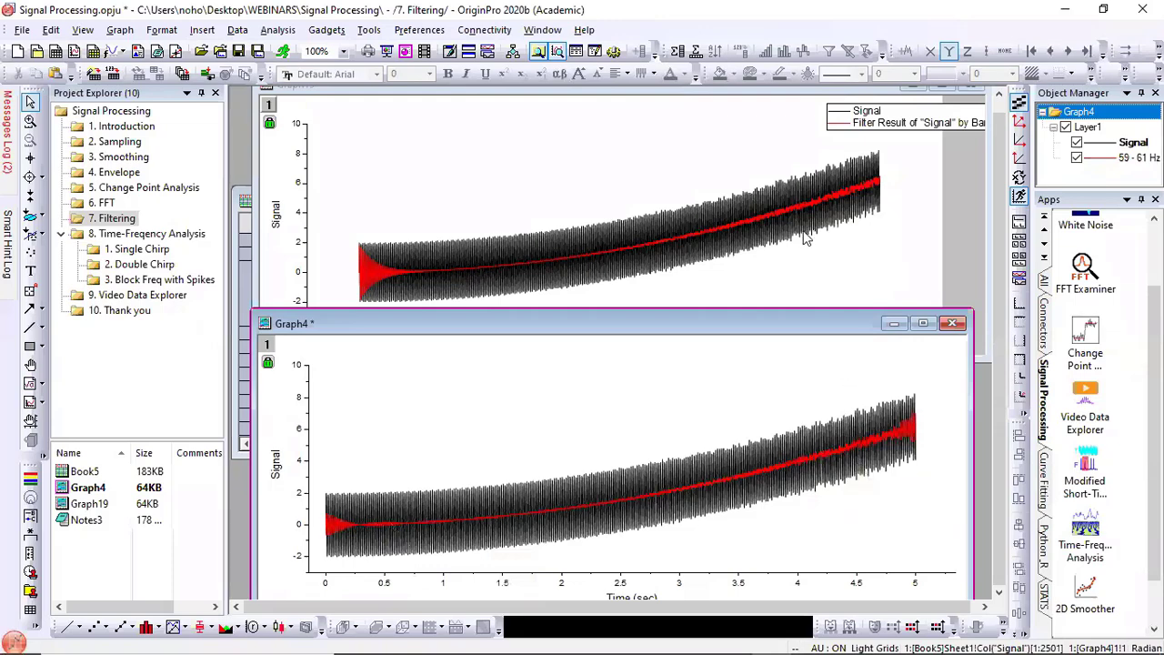
Step: Bring Book5 to the front and widen its window to show the FFT and IIR filtered result columns
{"action": "left_click", "coordinate": [240, 272]}
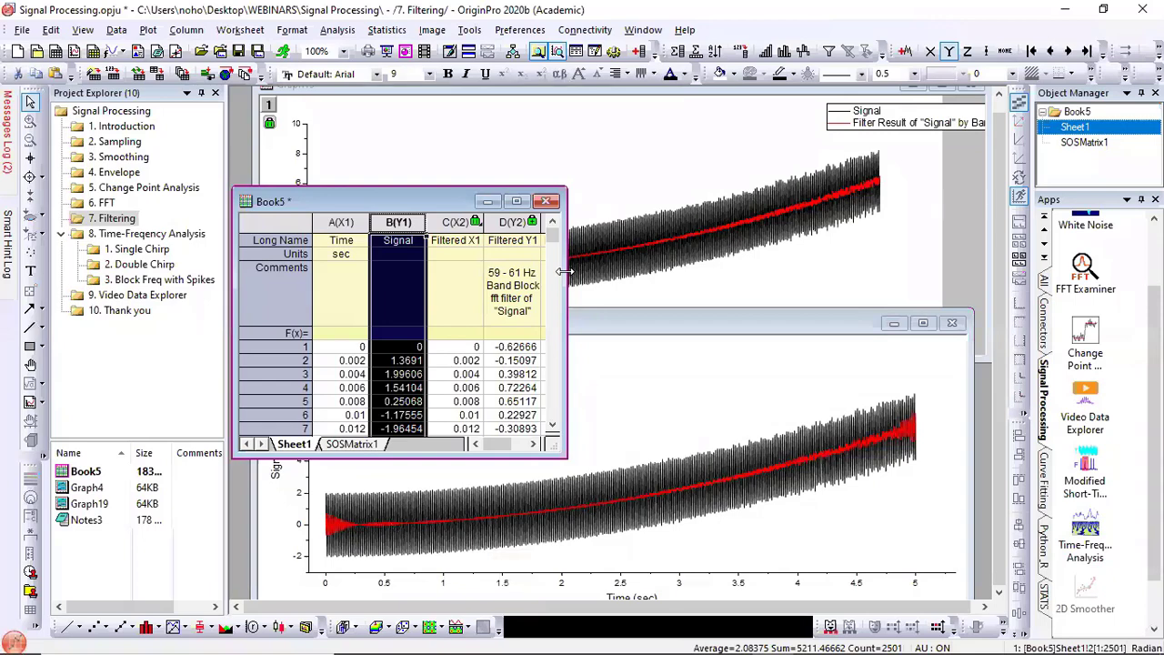
{"action": "double_click", "coordinate": [564, 271]}
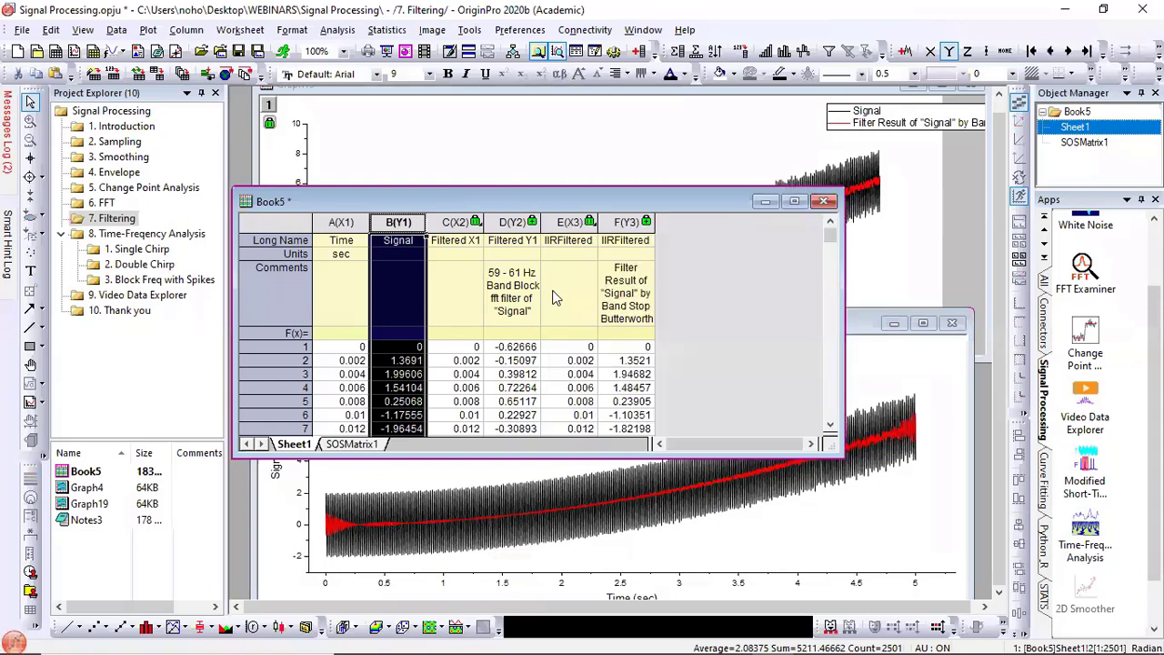
Step: Examine the FFT-filtered and IIR-filtered result columns in Book5, and shift the workbook window slightly down
{"action": "left_click", "coordinate": [512, 224]}
{"action": "left_click", "coordinate": [619, 221]}
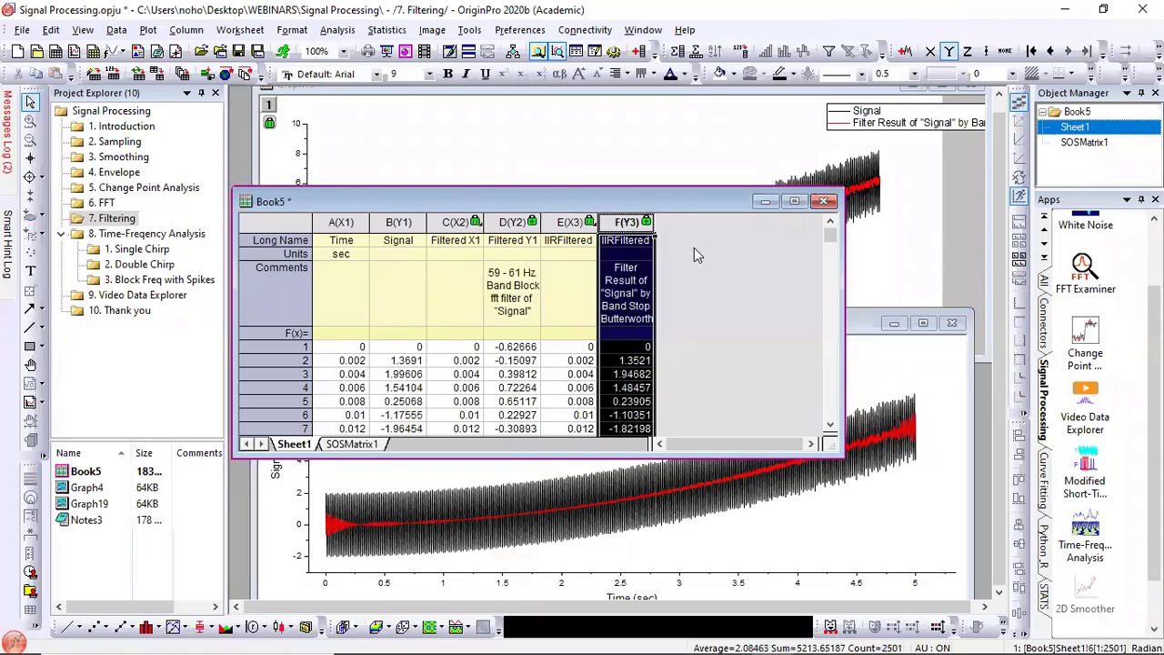
{"action": "left_click", "coordinate": [694, 248]}
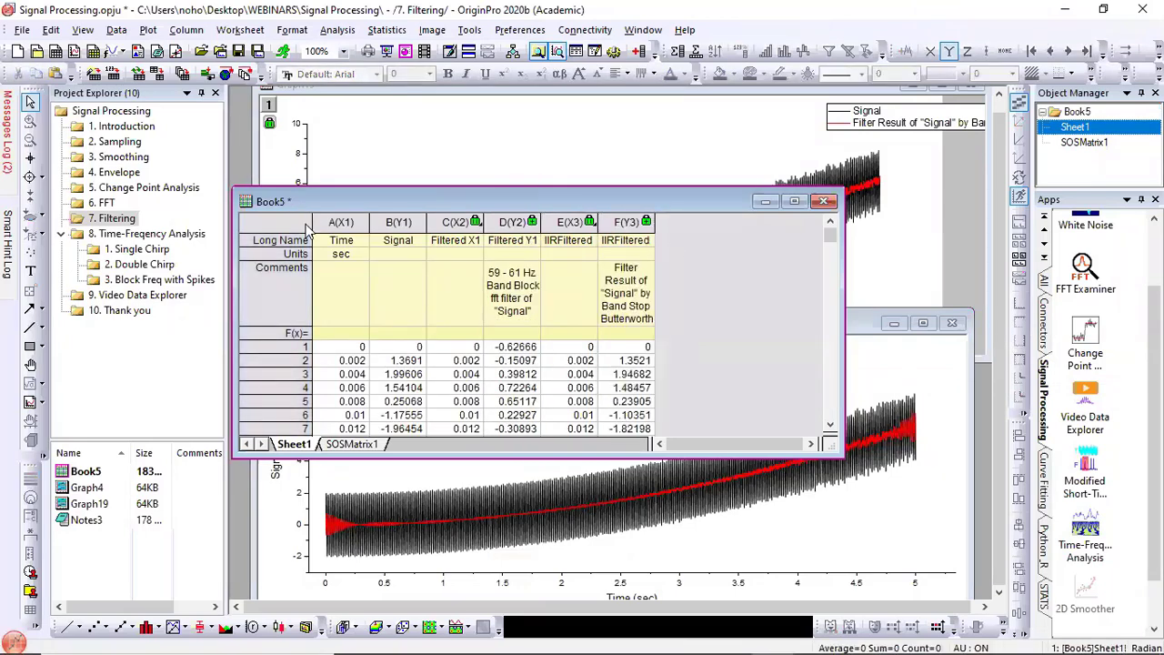
{"action": "left_click_drag", "start_coordinate": [305, 253], "coordinate": [297, 298]}
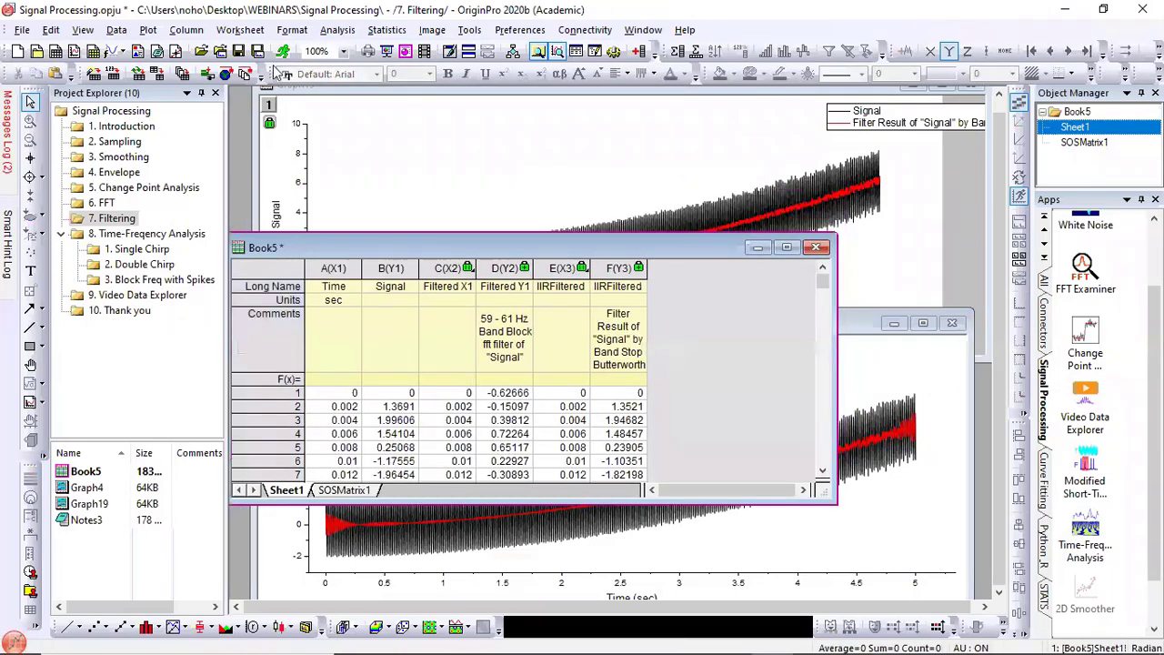
Step: Open the FFT analysis with the B(Y) Signal column as input and turn on its automatic preview
{"action": "left_click", "coordinate": [327, 33]}
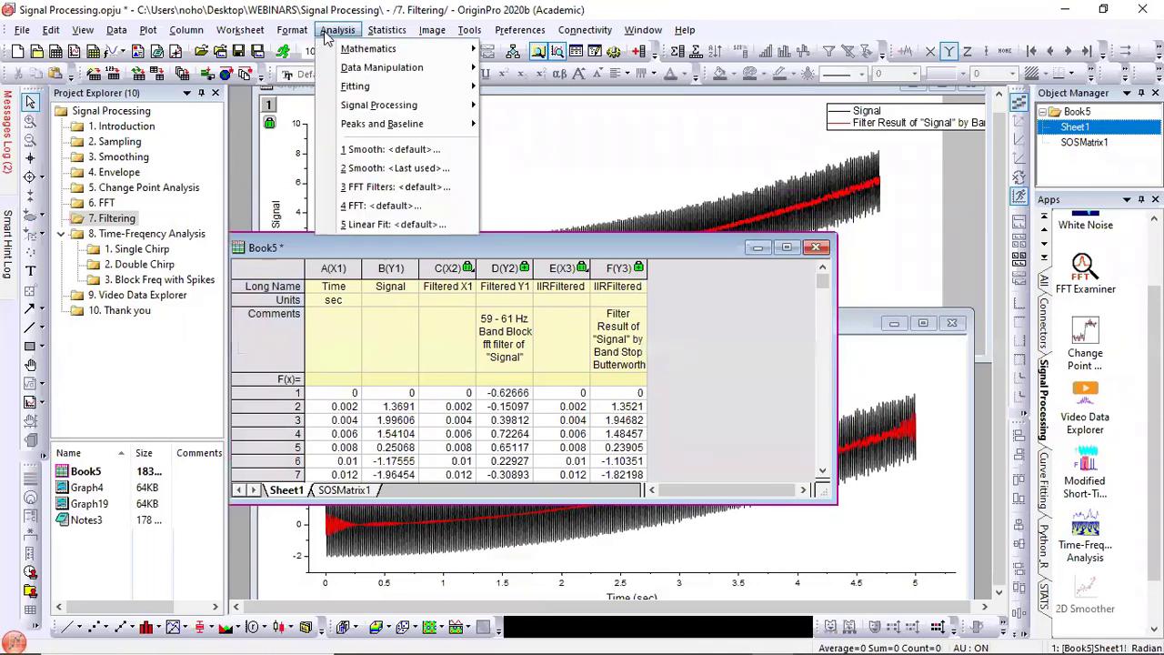
{"action": "left_click", "coordinate": [358, 211]}
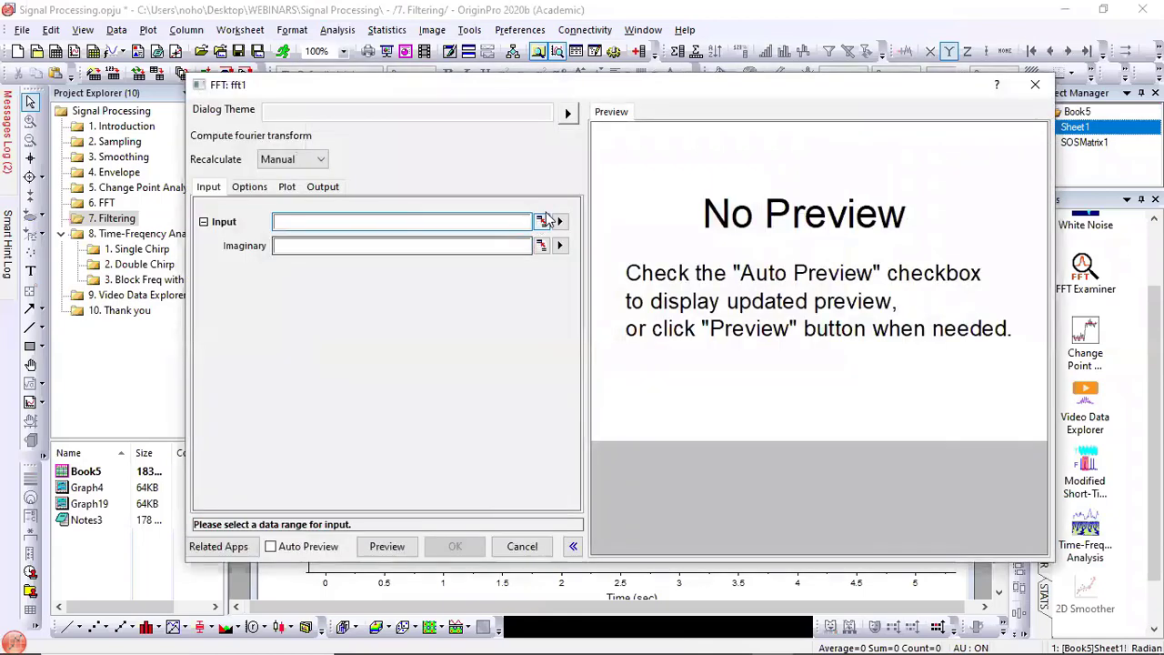
{"action": "left_click", "coordinate": [559, 221]}
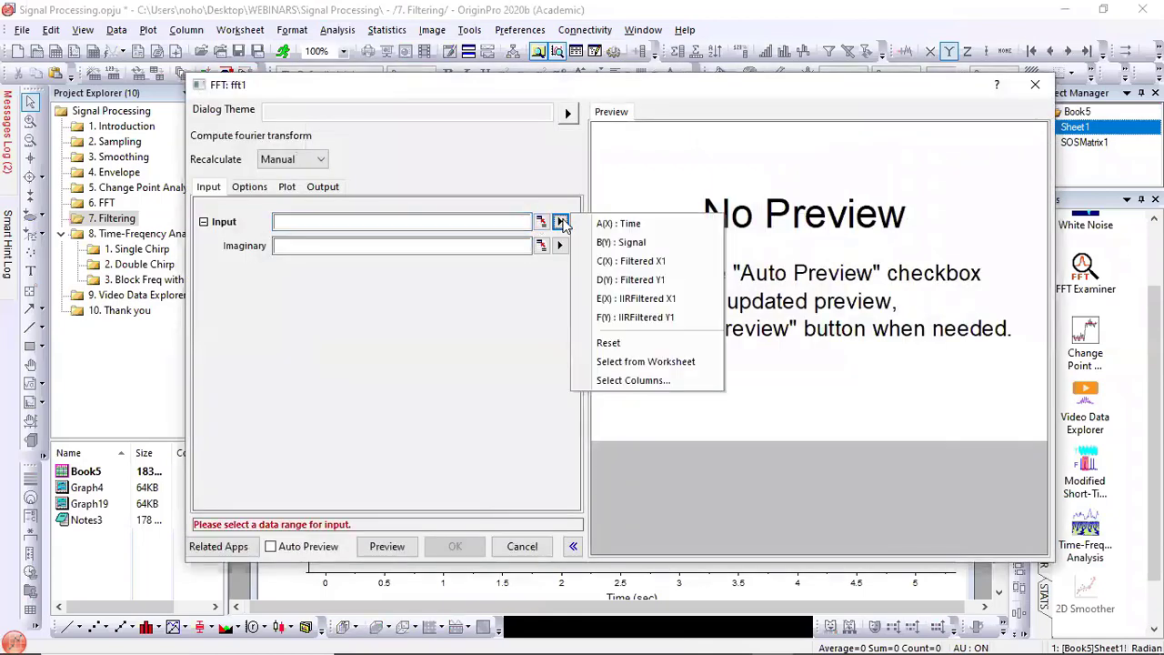
{"action": "left_click", "coordinate": [620, 242]}
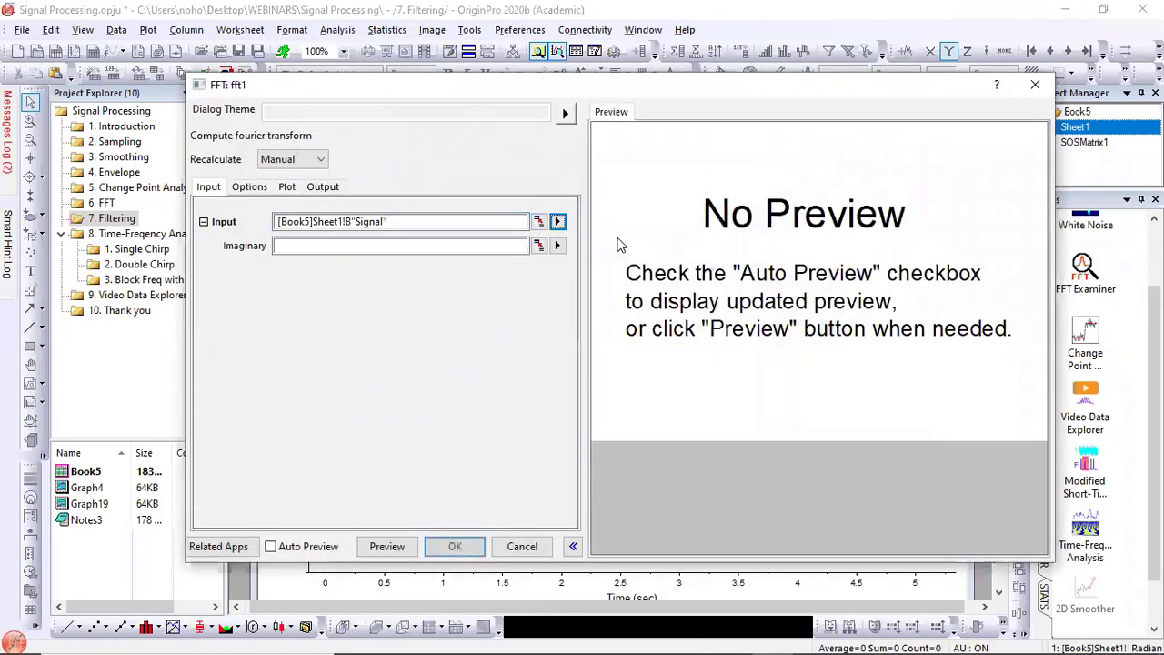
{"action": "left_click", "coordinate": [273, 546]}
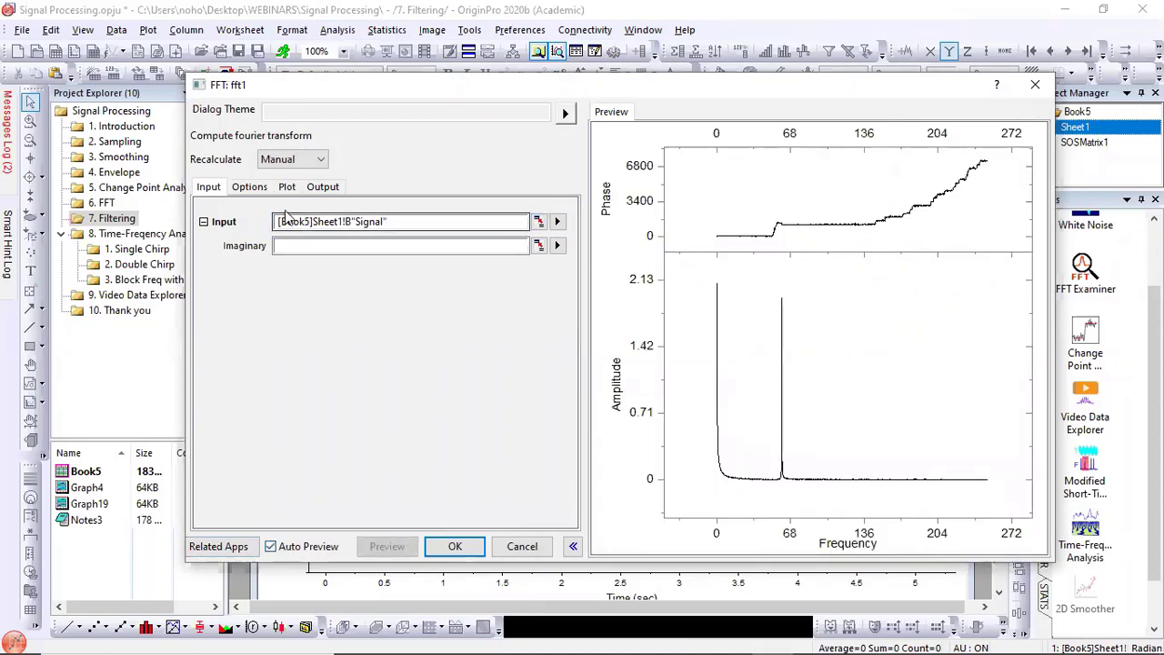
Step: Set the FFT preview to Normalized dB and widen the dialog to enlarge the Signal spectrum
{"action": "left_click", "coordinate": [256, 191]}
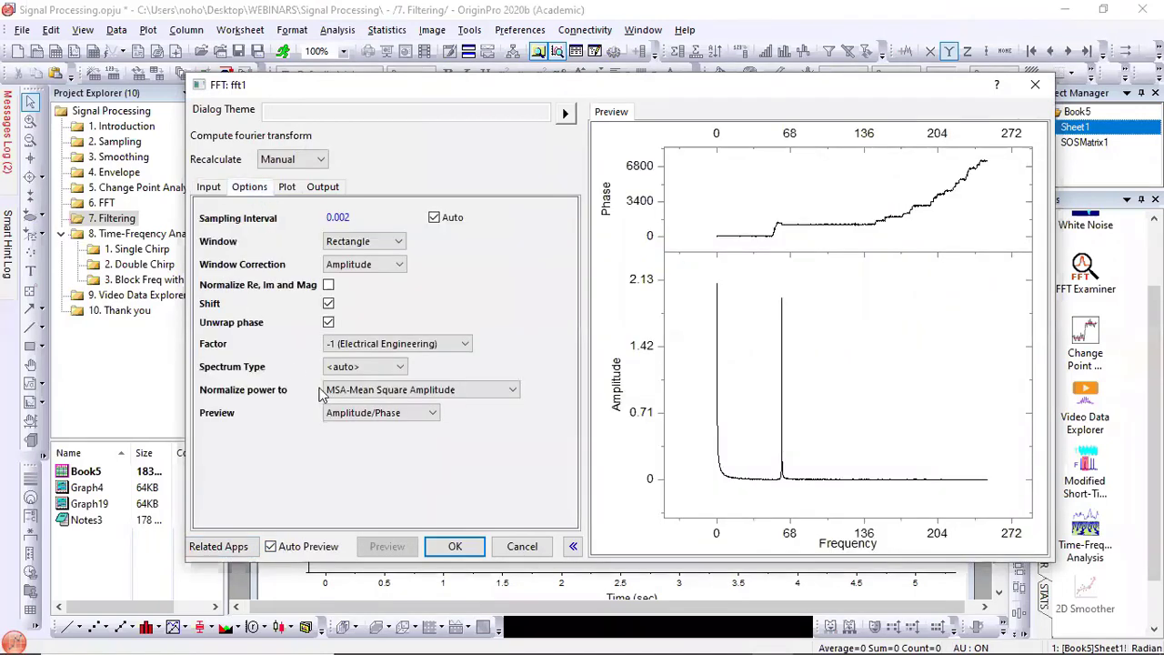
{"action": "left_click", "coordinate": [351, 413]}
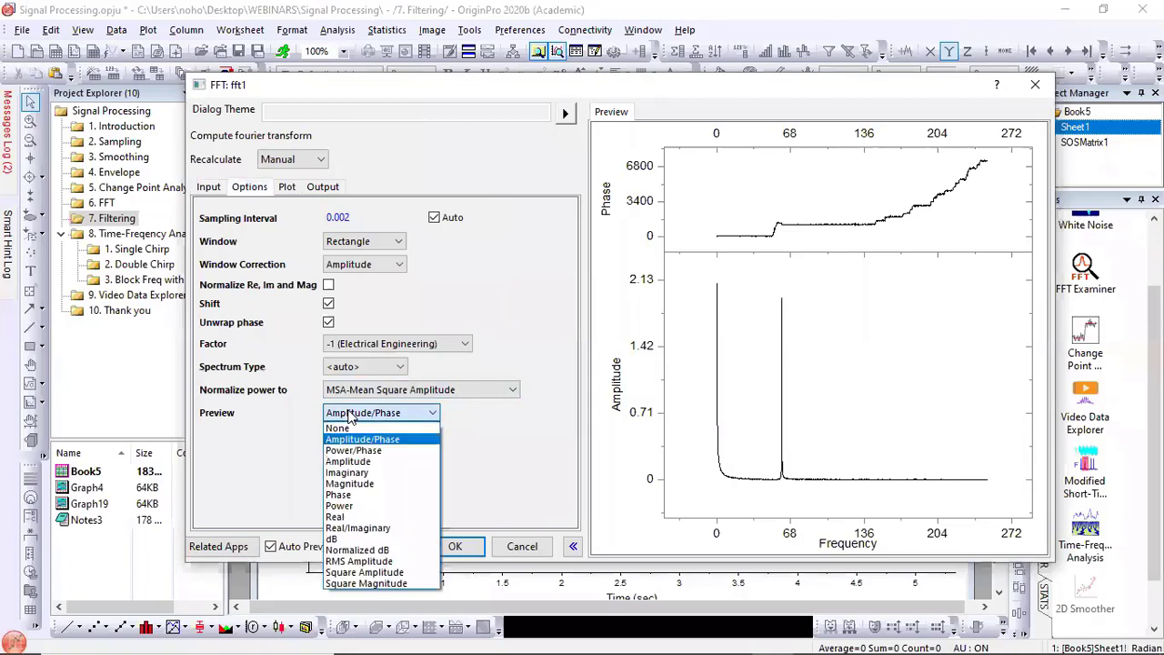
{"action": "left_click", "coordinate": [356, 549]}
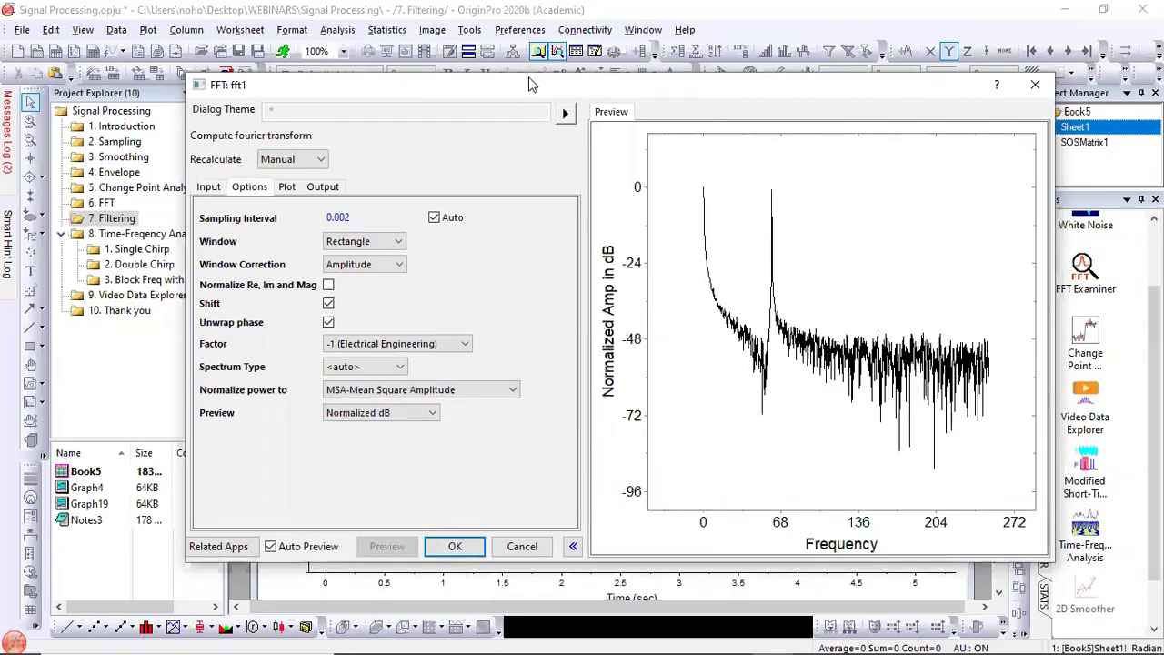
{"action": "left_click_drag", "start_coordinate": [482, 89], "coordinate": [386, 91]}
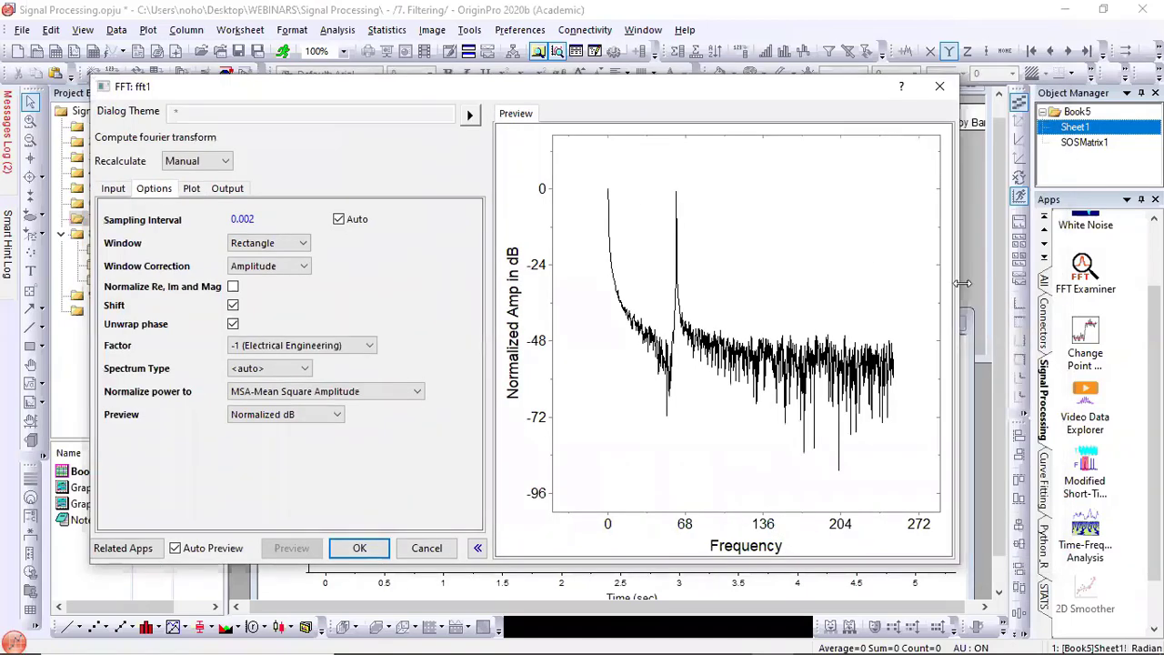
{"action": "left_click_drag", "start_coordinate": [961, 283], "coordinate": [1088, 284]}
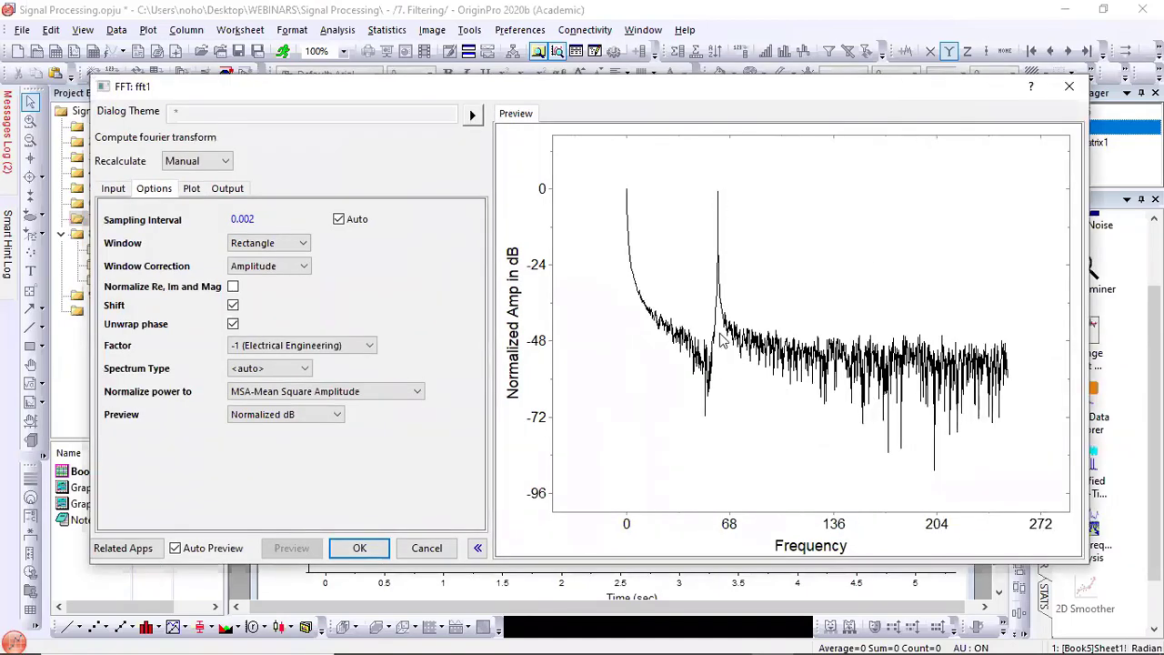
Step: Preview the spectra of the Filtered Y1 and IIRFiltered Y1 columns in turn, and close the FFT dialog without computing
{"action": "left_click", "coordinate": [115, 191]}
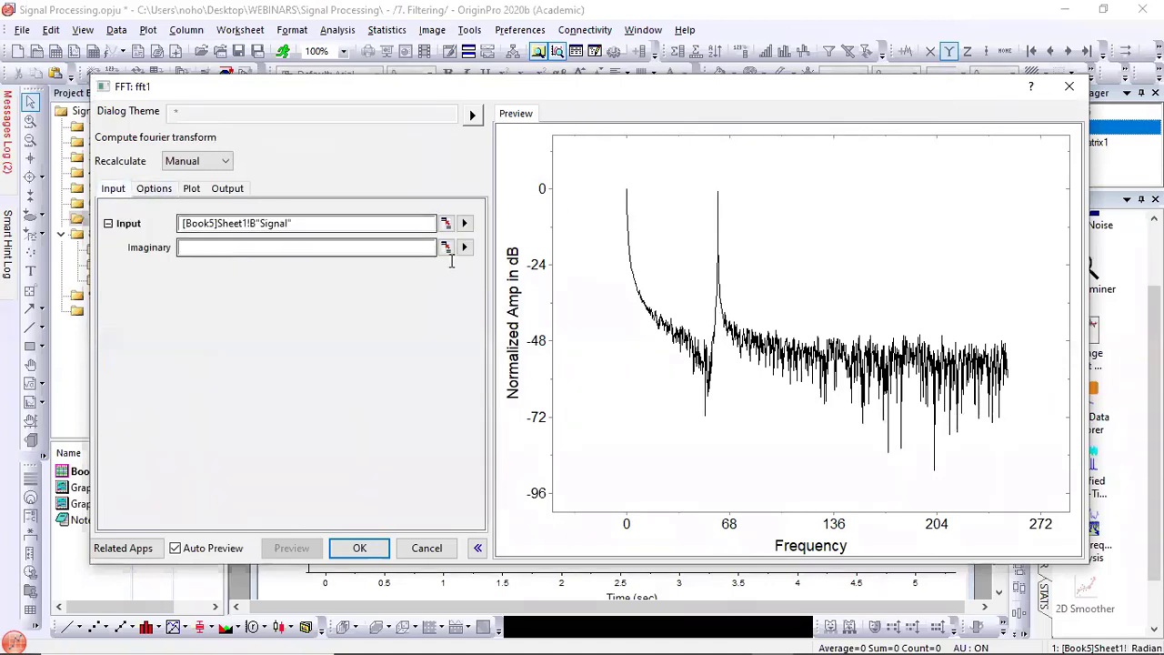
{"action": "left_click", "coordinate": [464, 225]}
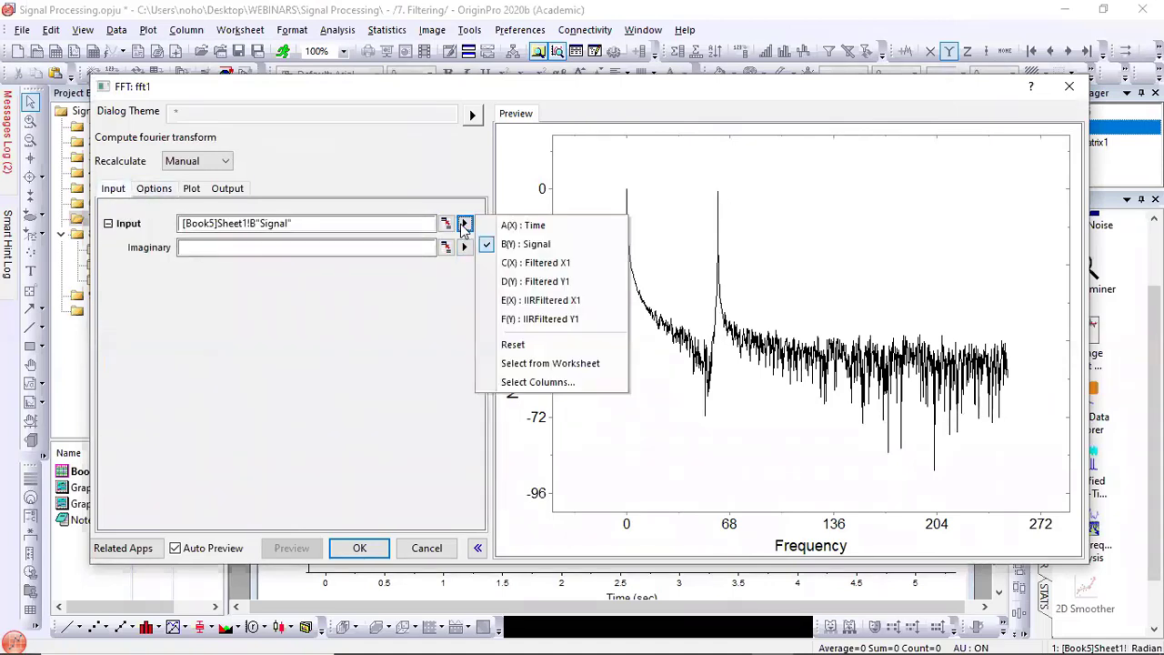
{"action": "left_click", "coordinate": [535, 282]}
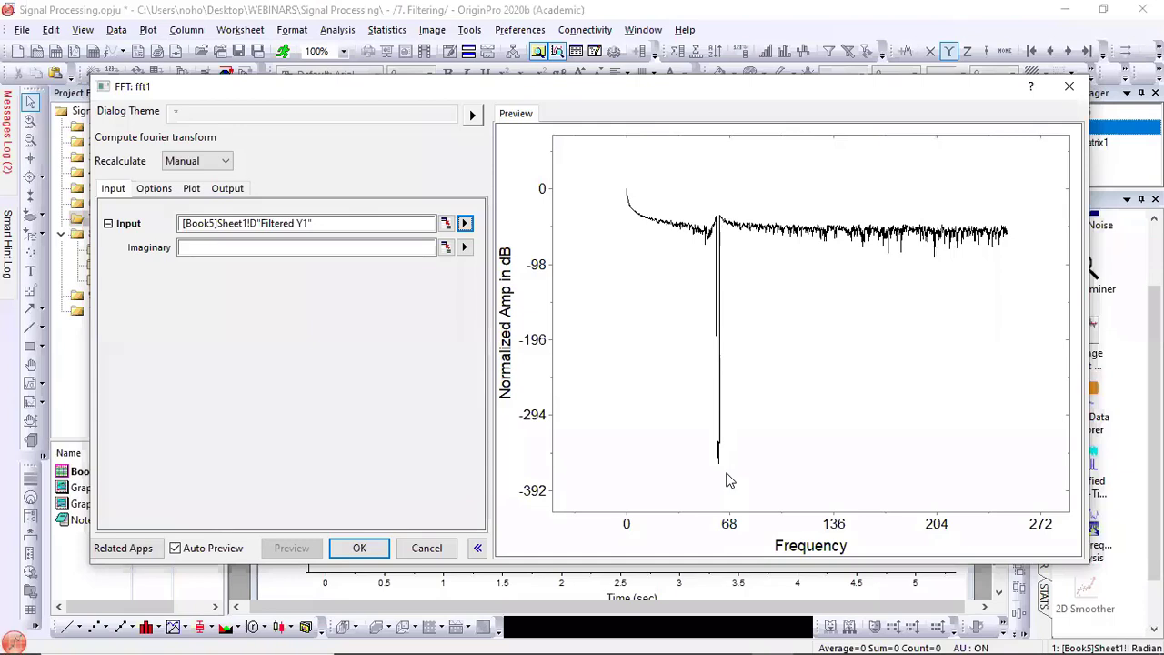
{"action": "left_click", "coordinate": [465, 223]}
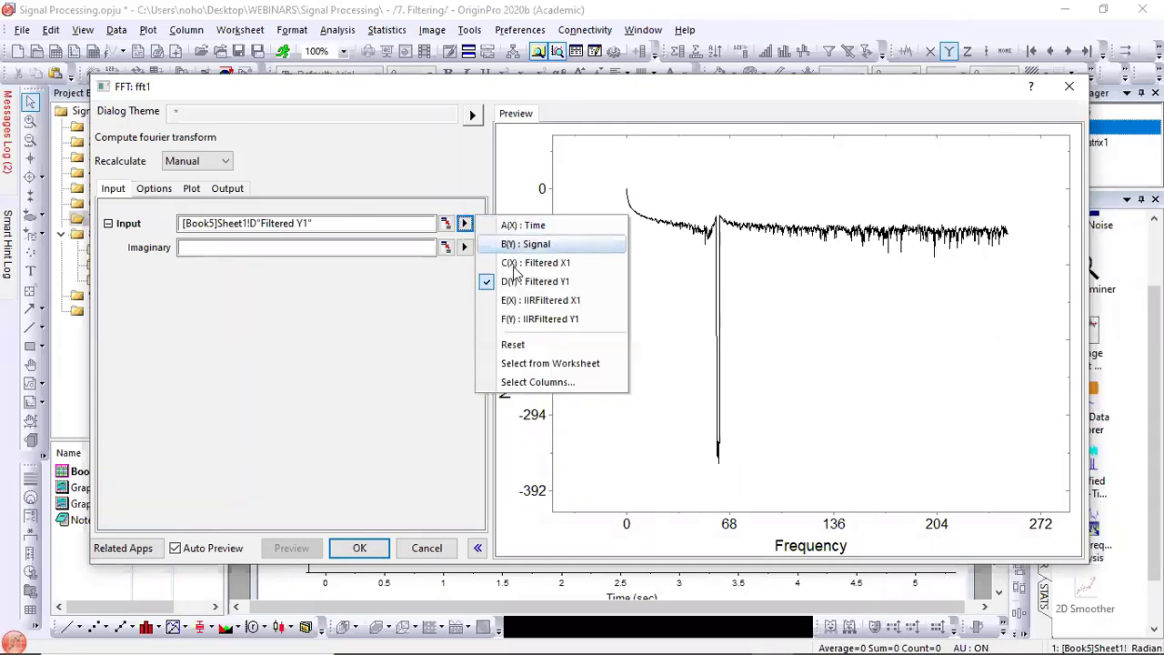
{"action": "left_click", "coordinate": [514, 320]}
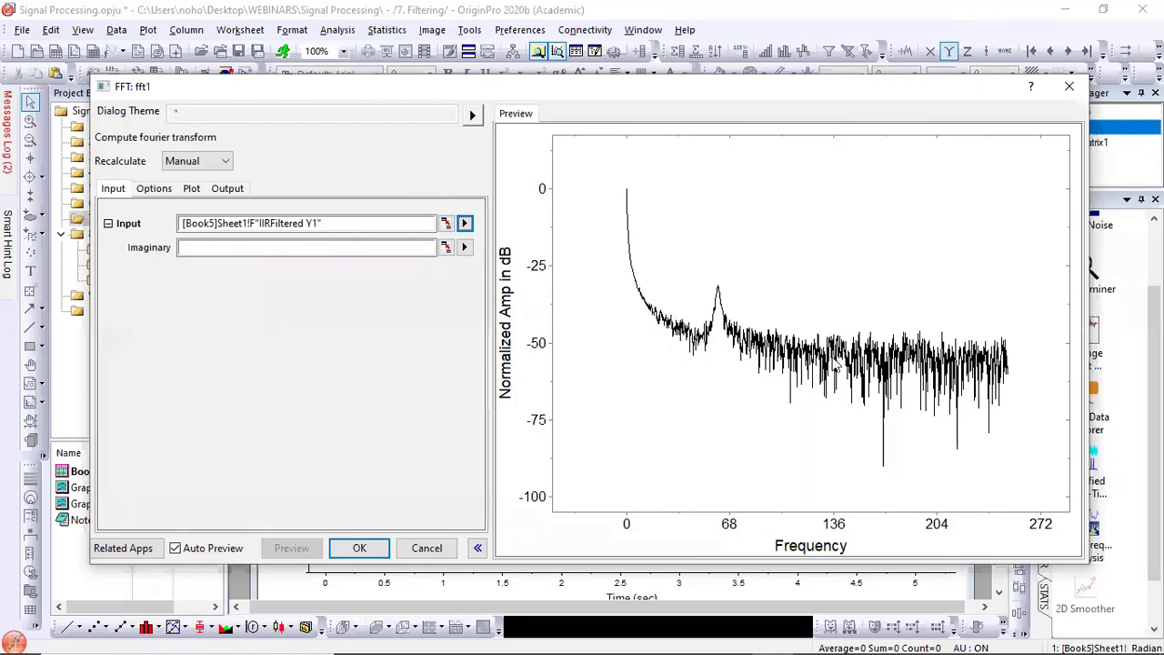
{"action": "left_click", "coordinate": [426, 547]}
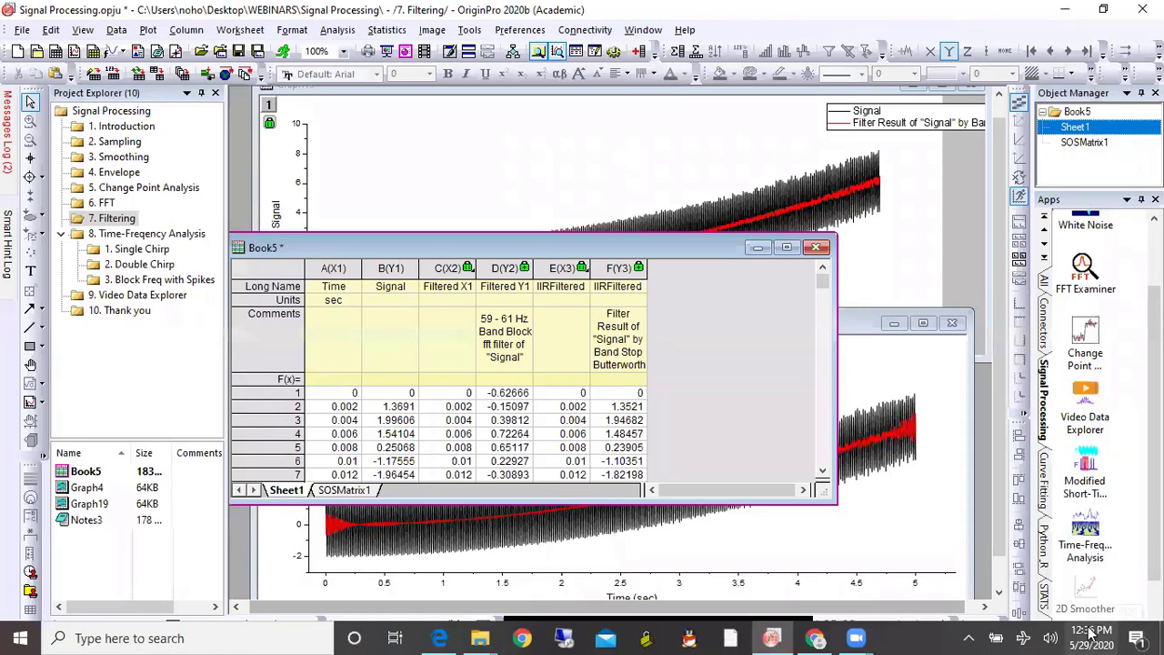
Step: Open the 1. Single Chirp project folder, widen the Graph8 window, and stretch its layer across the wider window
{"action": "left_click", "coordinate": [113, 238]}
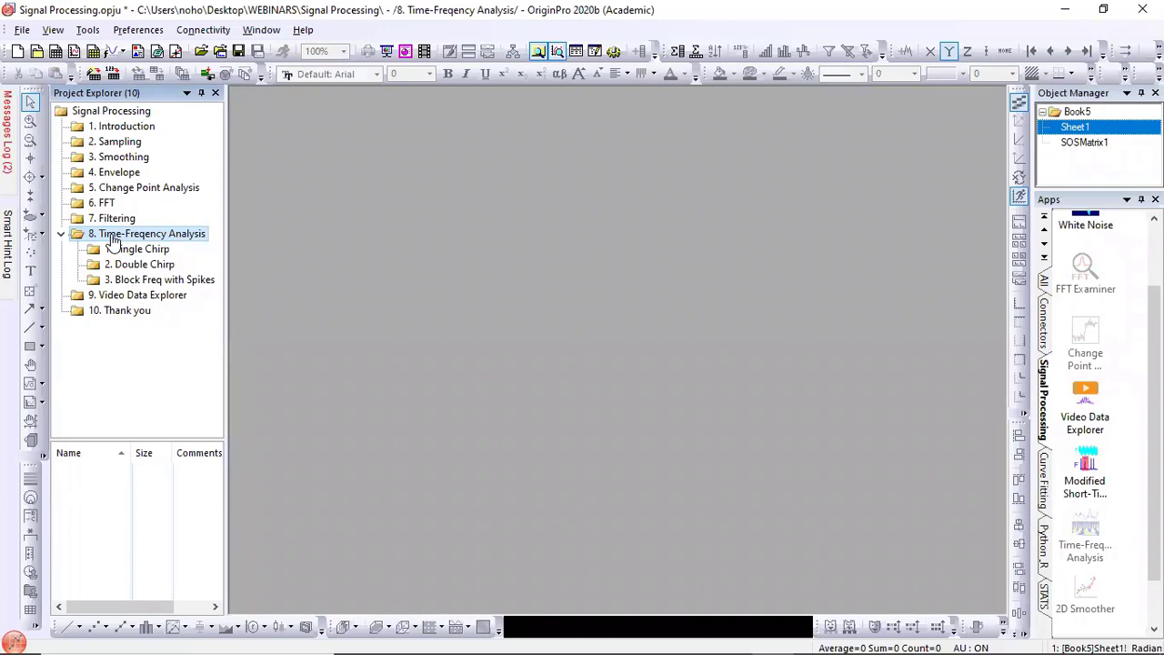
{"action": "left_click", "coordinate": [132, 248]}
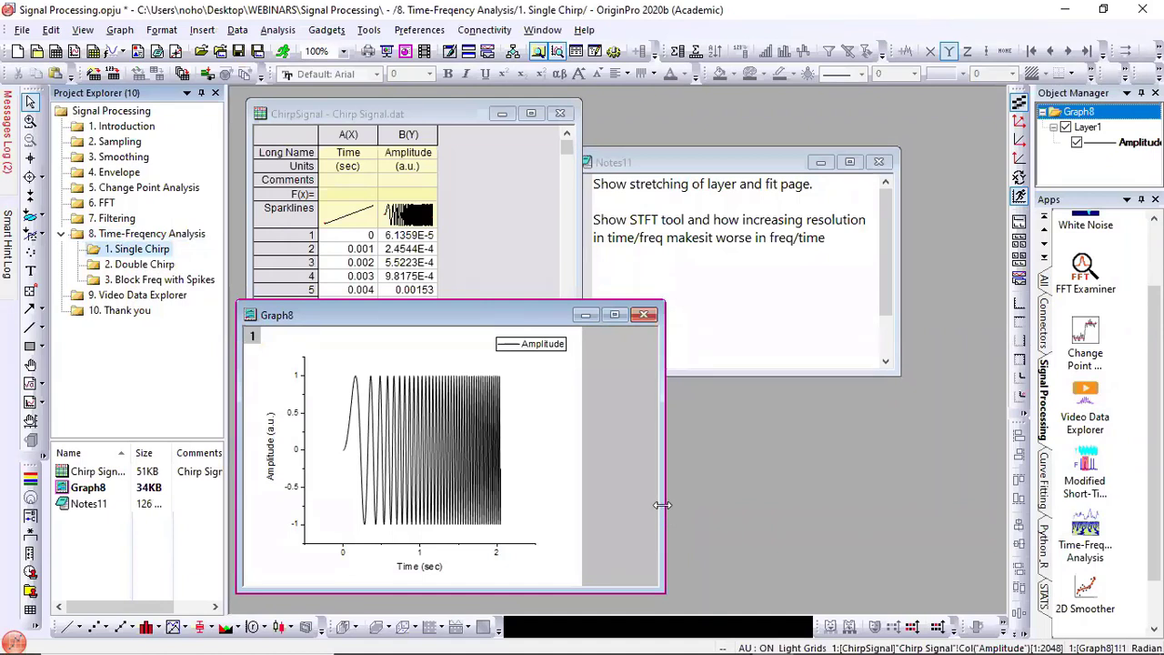
{"action": "left_click_drag", "start_coordinate": [664, 503], "coordinate": [1004, 505]}
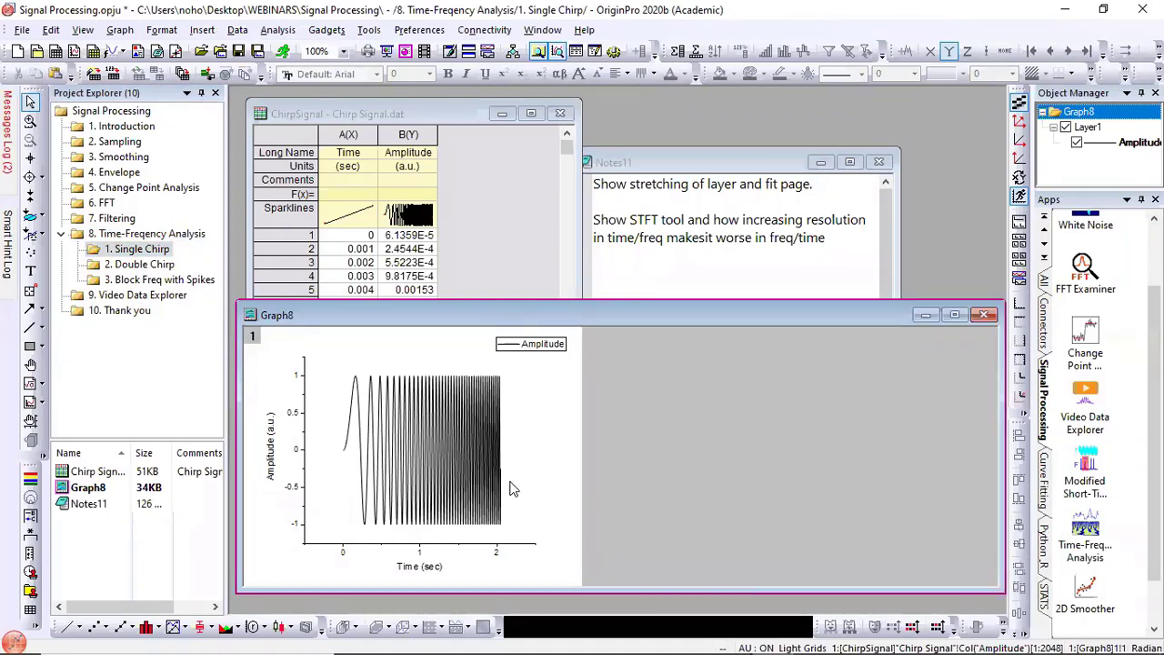
{"action": "left_click", "coordinate": [527, 468]}
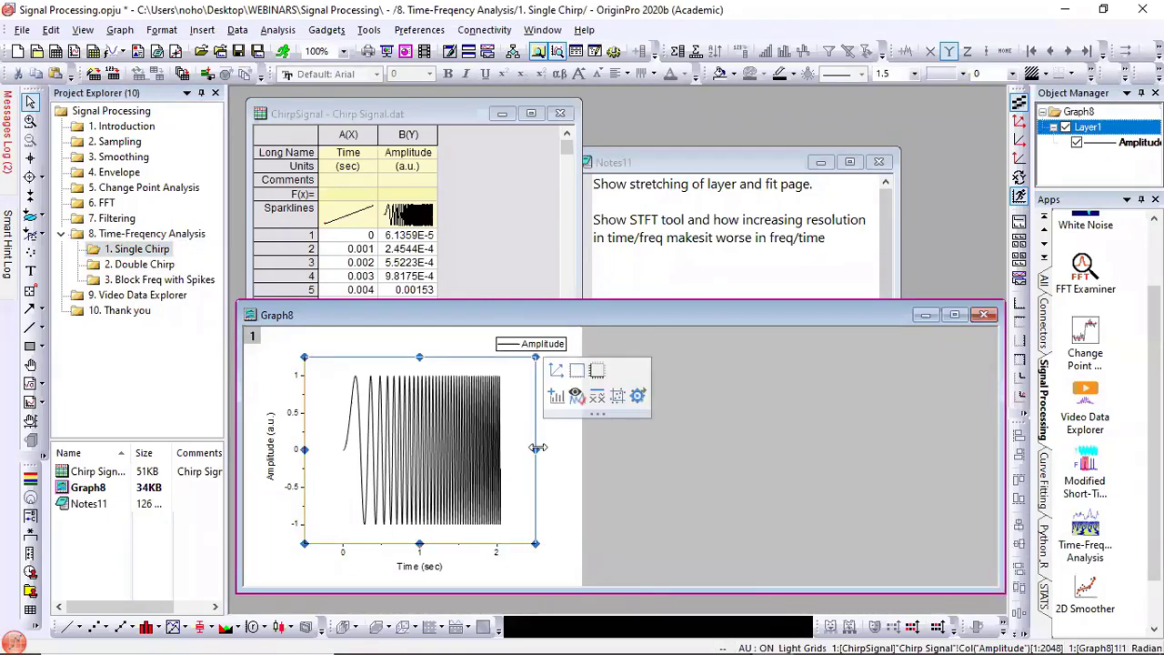
{"action": "left_click_drag", "start_coordinate": [538, 447], "coordinate": [937, 464]}
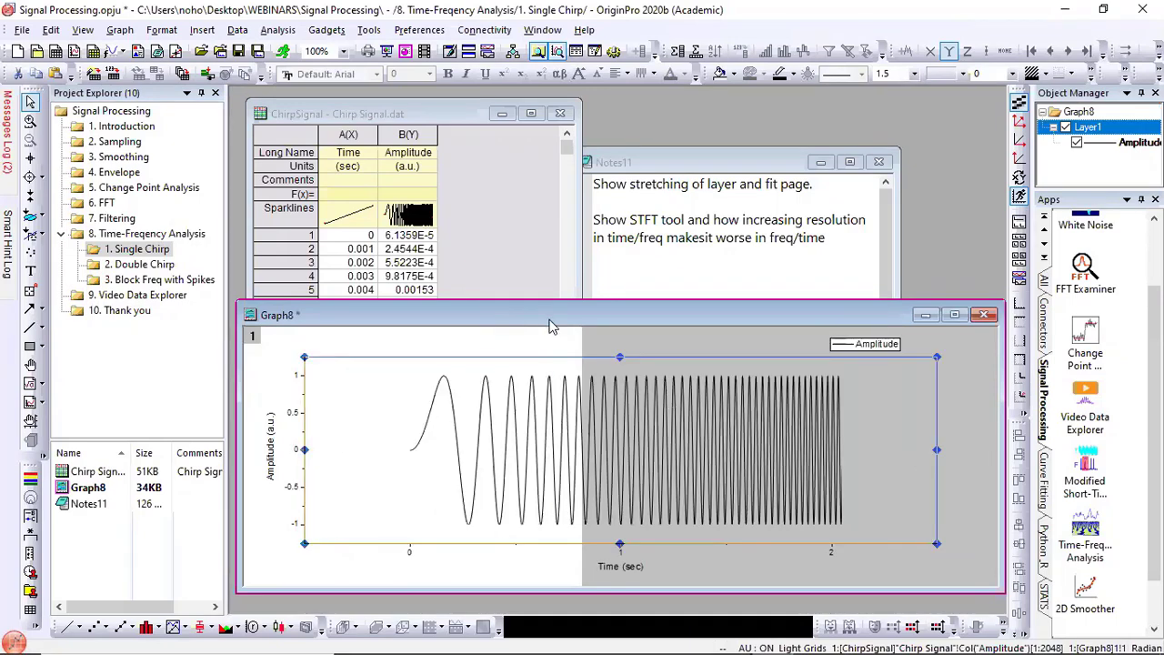
Step: Fit Graph8's page to its layers with a border width of 3 in height and width, and enlarge the plot around the chirp curve
{"action": "mouse_move", "coordinate": [600, 323]}
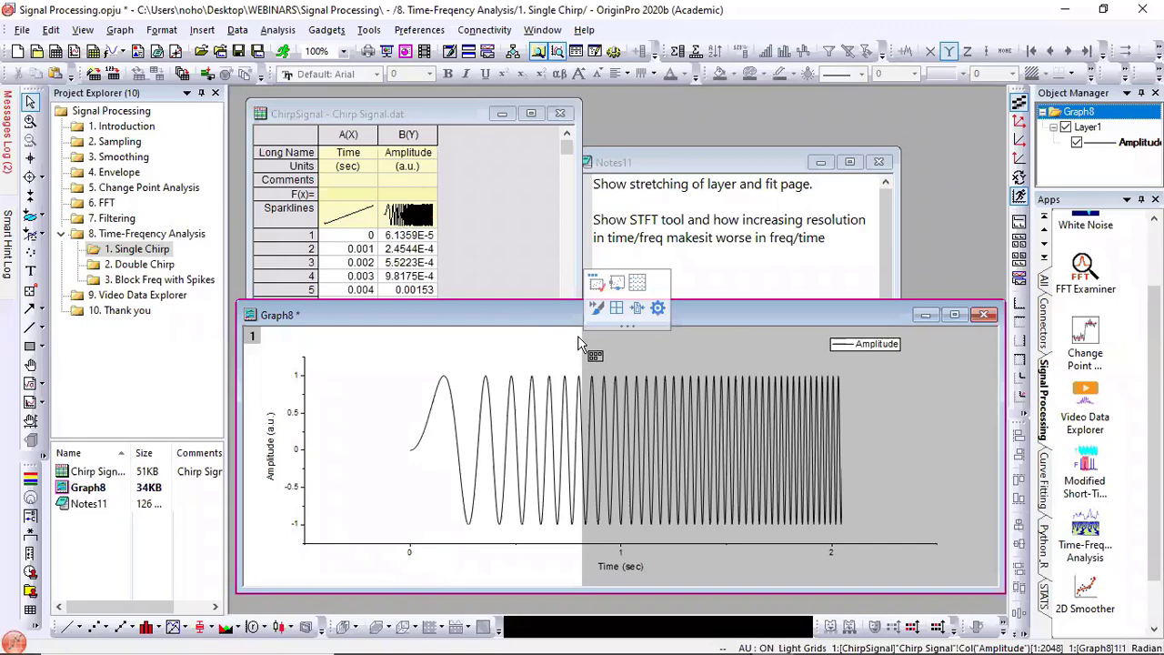
{"action": "left_click", "coordinate": [640, 309]}
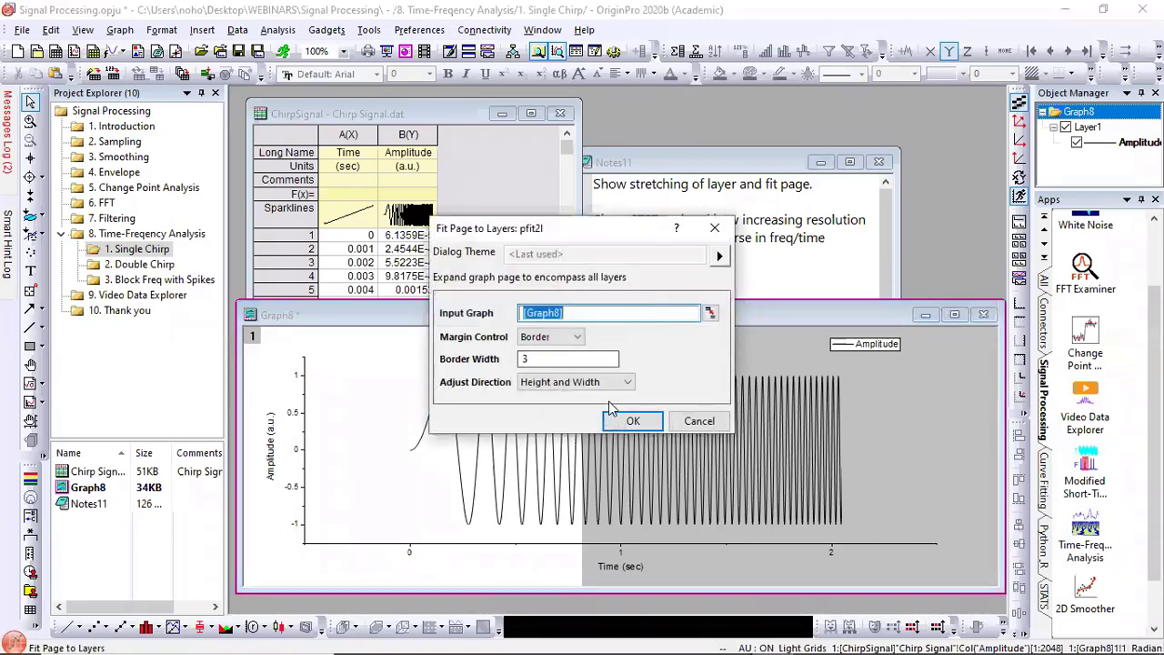
{"action": "left_click", "coordinate": [625, 423]}
{"action": "mouse_move", "coordinate": [629, 423]}
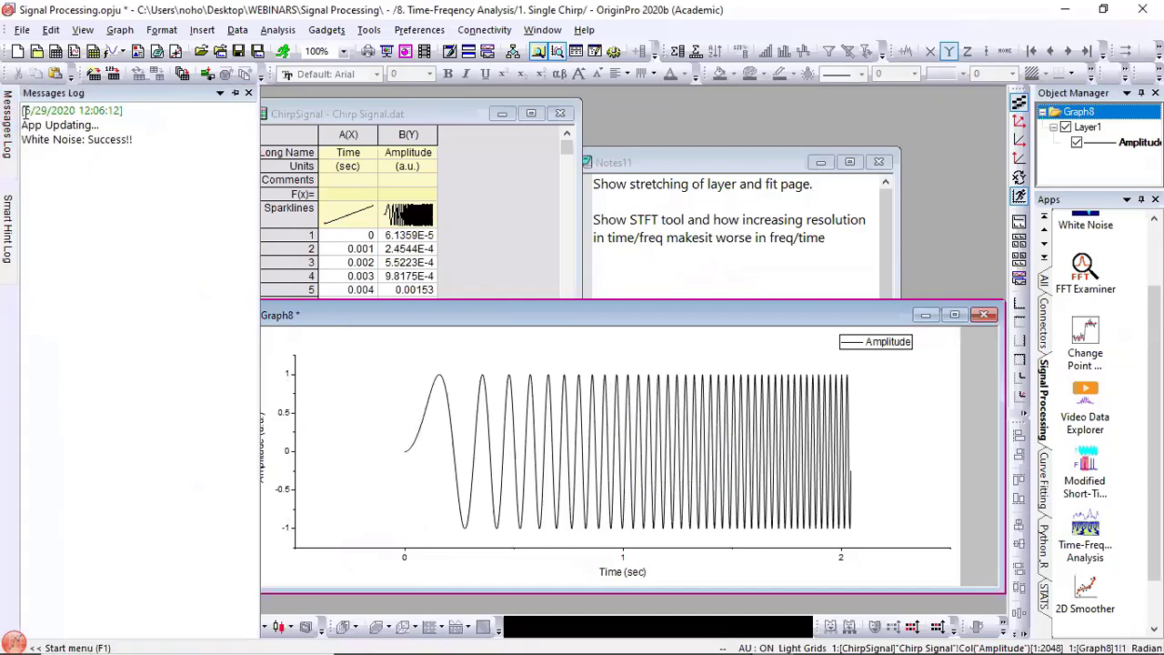
{"action": "left_click", "coordinate": [30, 120]}
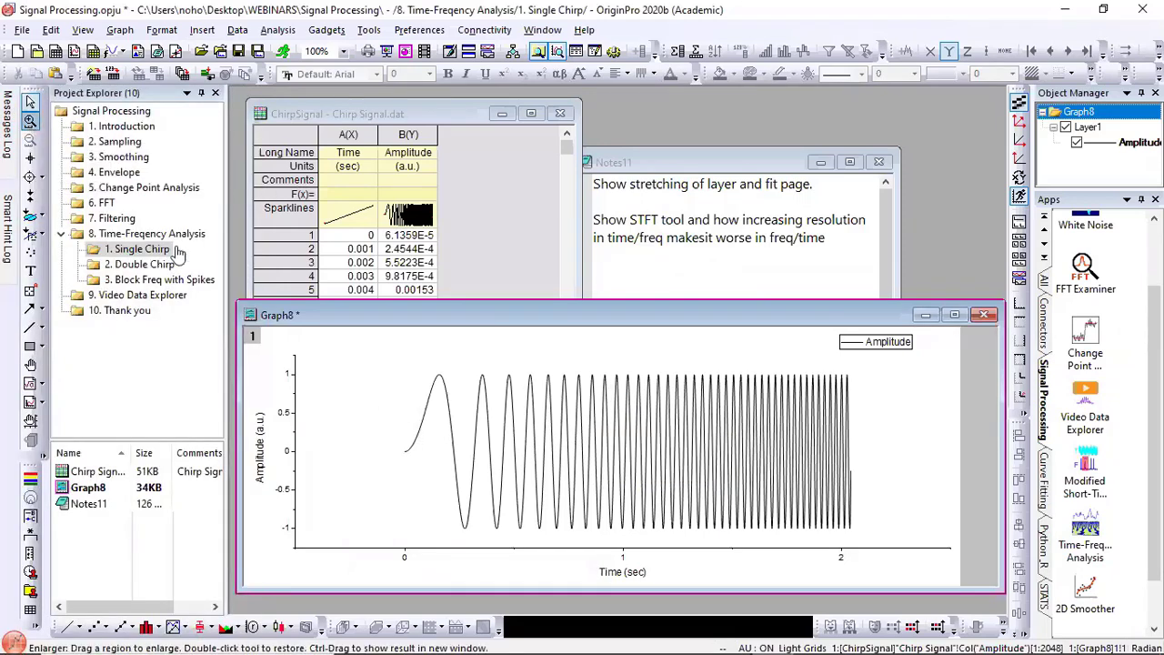
{"action": "left_click_drag", "start_coordinate": [390, 358], "coordinate": [890, 543]}
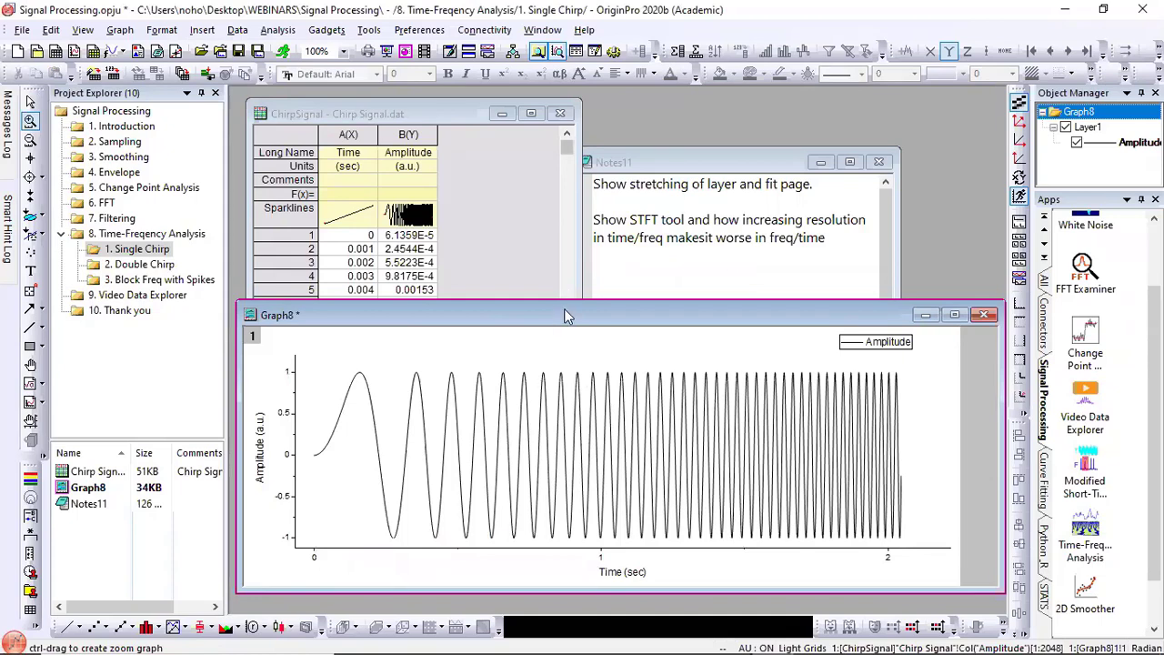
Step: Open the chirp in FFT Examiner with two regions of interest, placed at about 0.1–0.28 s and about 1.54–1.72 s
{"action": "left_click", "coordinate": [1099, 269]}
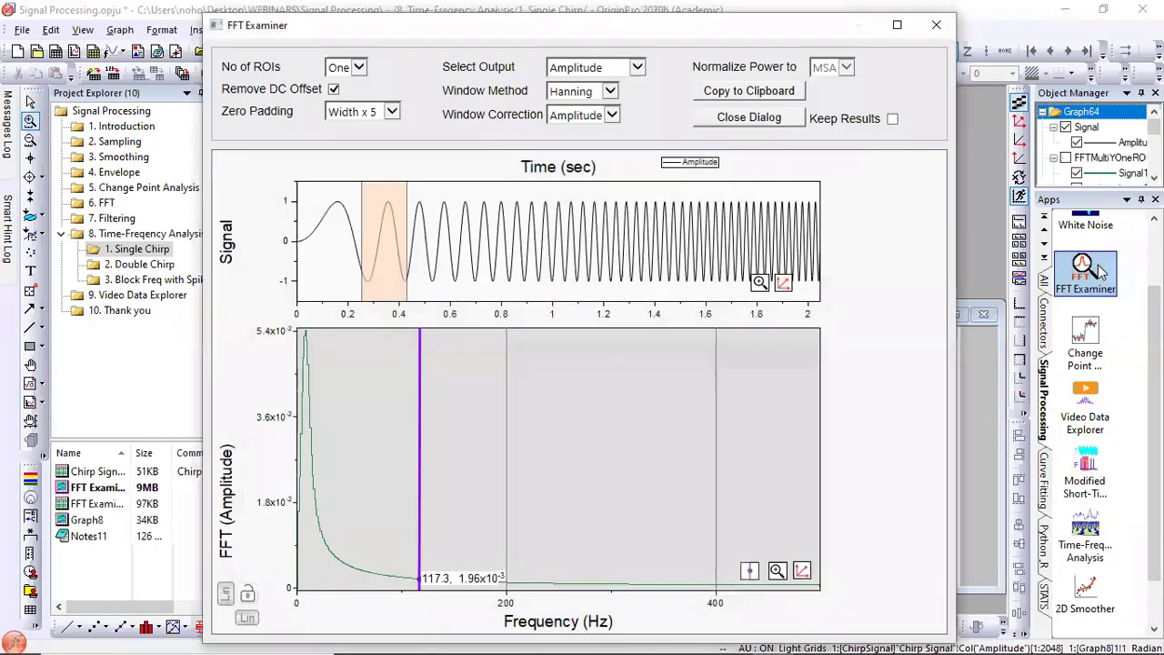
{"action": "left_click_drag", "start_coordinate": [379, 189], "coordinate": [354, 209]}
{"action": "left_click", "coordinate": [359, 68]}
{"action": "left_click", "coordinate": [348, 85]}
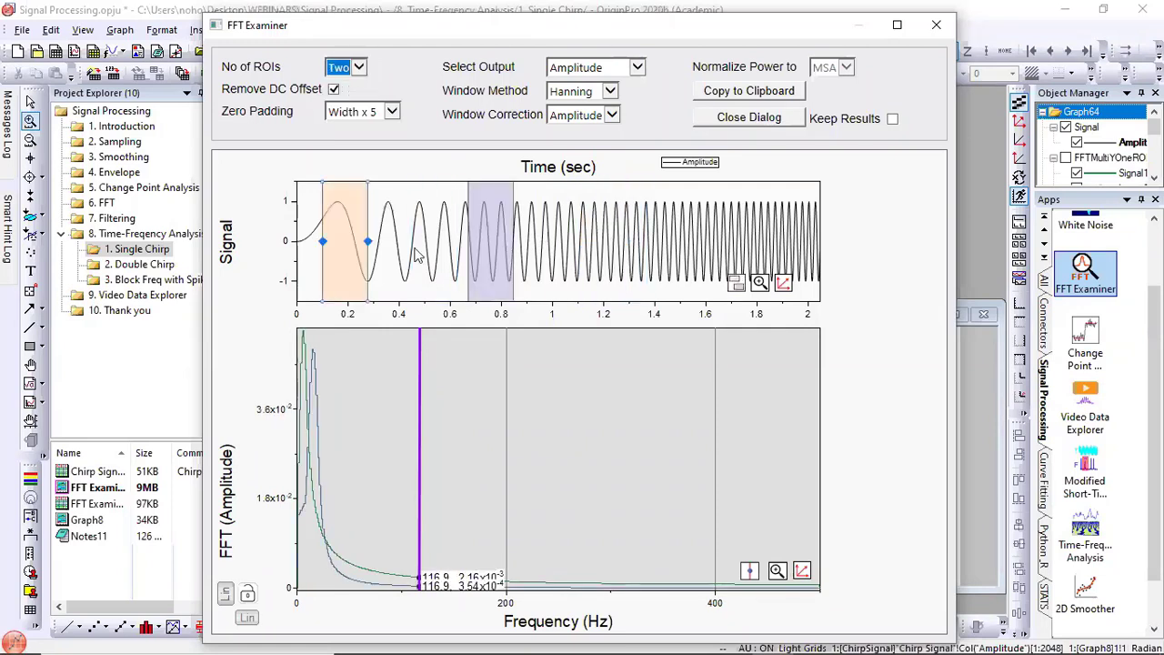
{"action": "left_click_drag", "start_coordinate": [606, 202], "coordinate": [823, 201]}
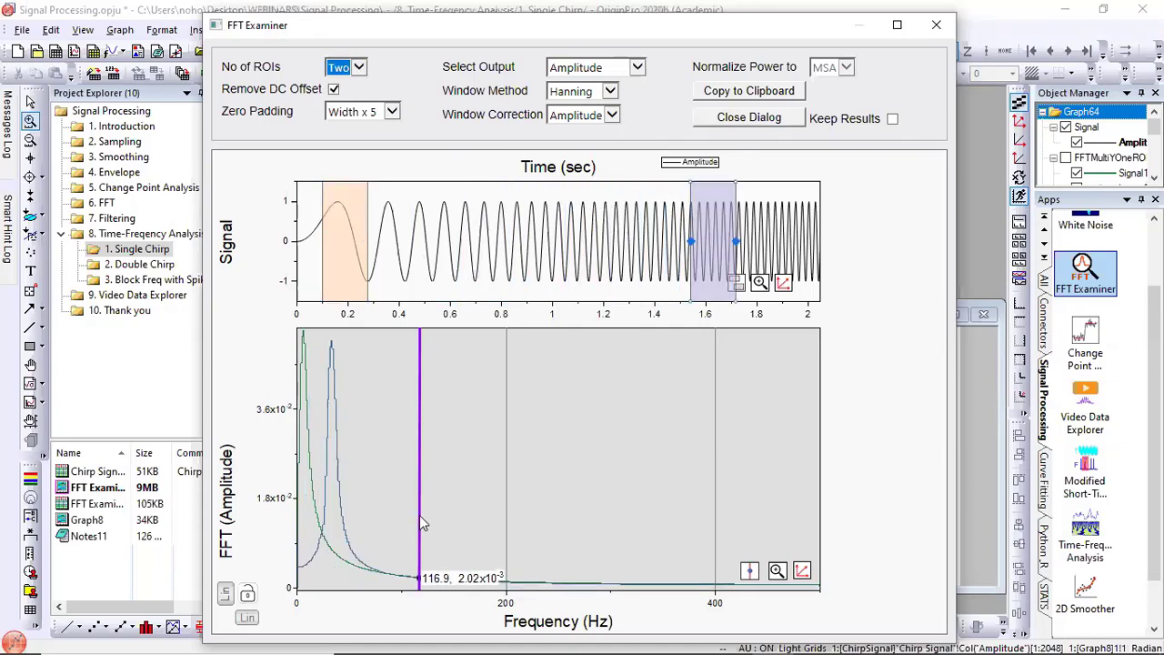
Step: Read the two regions' FFT curves with the frequency cursor, and close the FFT Examiner without keeping results
{"action": "left_click_drag", "start_coordinate": [421, 523], "coordinate": [333, 521]}
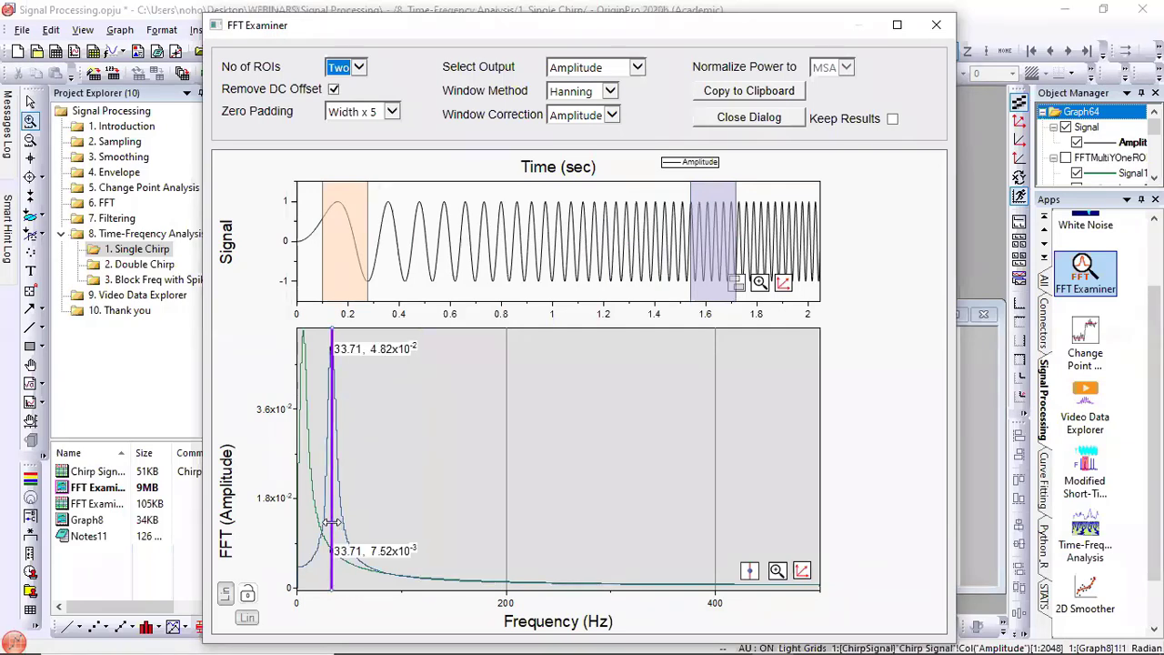
{"action": "left_click_drag", "start_coordinate": [333, 522], "coordinate": [300, 519]}
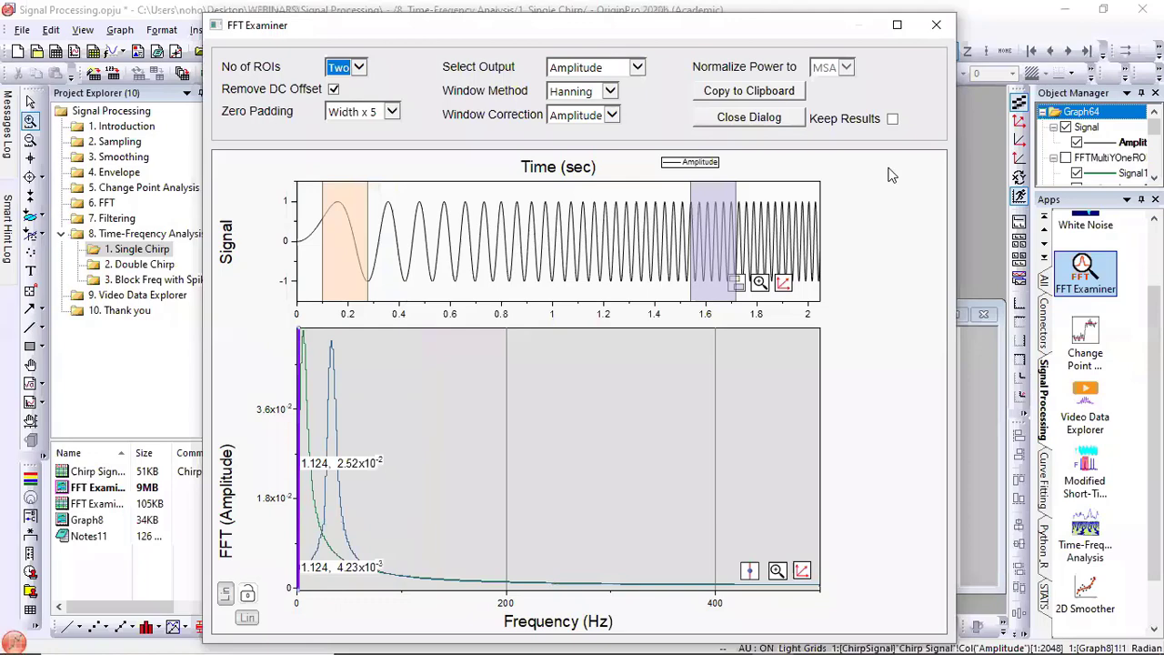
{"action": "left_click", "coordinate": [749, 117]}
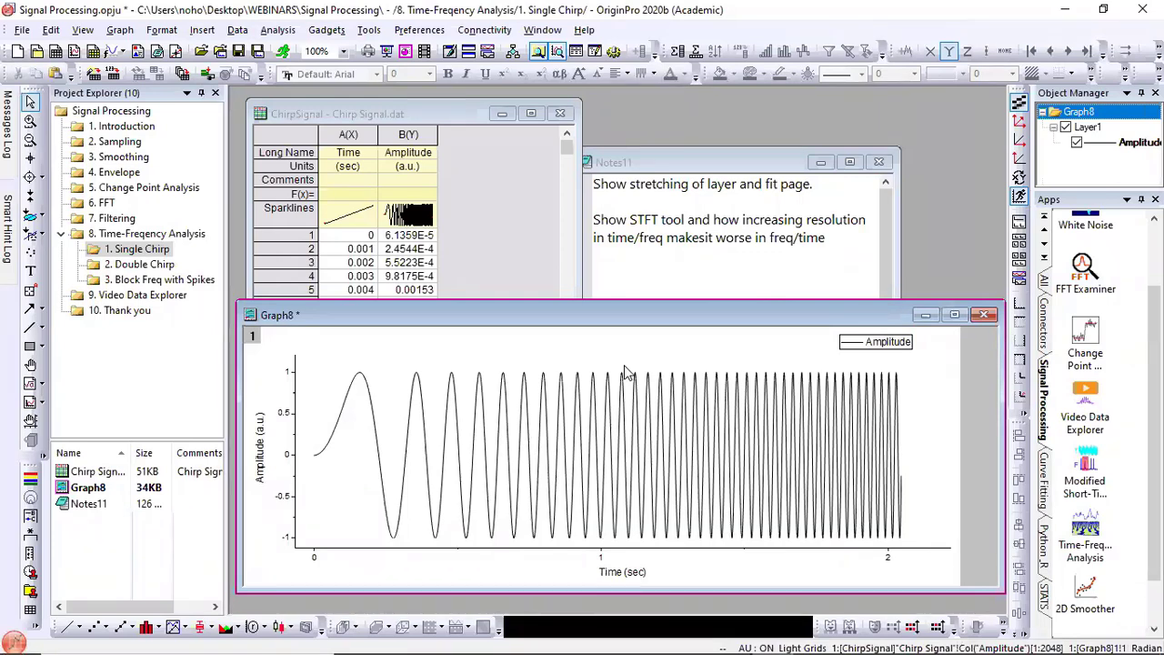
Step: Examine the single chirp in FFT Examiner with one region moved to about 1.16–1.5 s, and close without keeping results
{"action": "left_click", "coordinate": [1091, 280]}
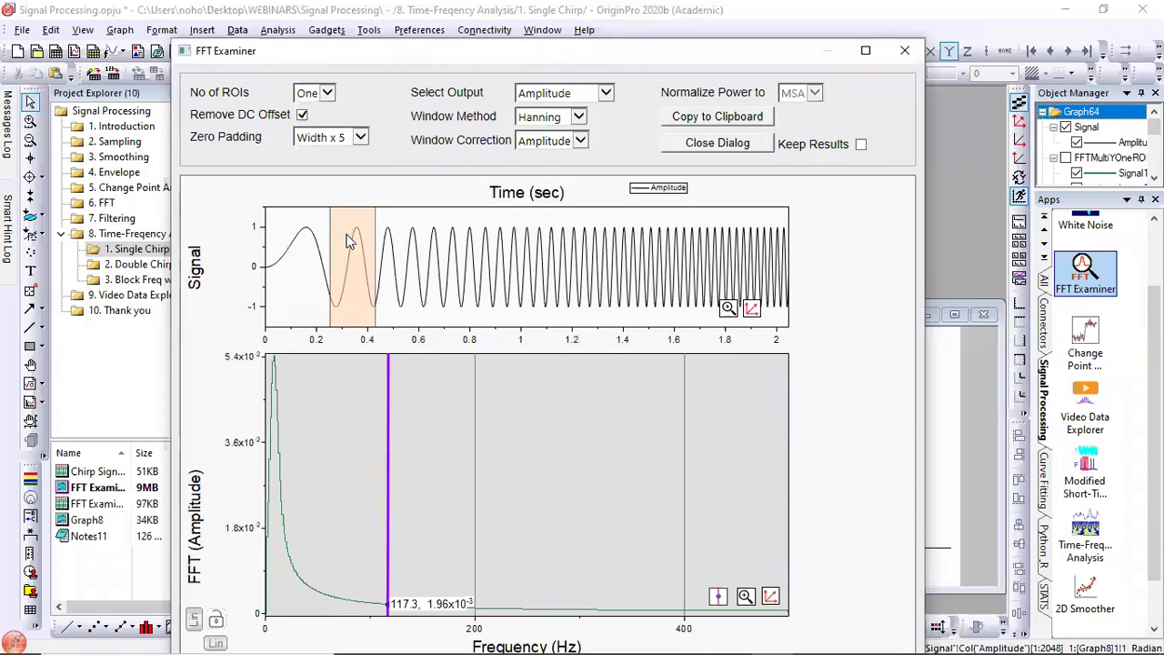
{"action": "left_click_drag", "start_coordinate": [351, 245], "coordinate": [650, 223]}
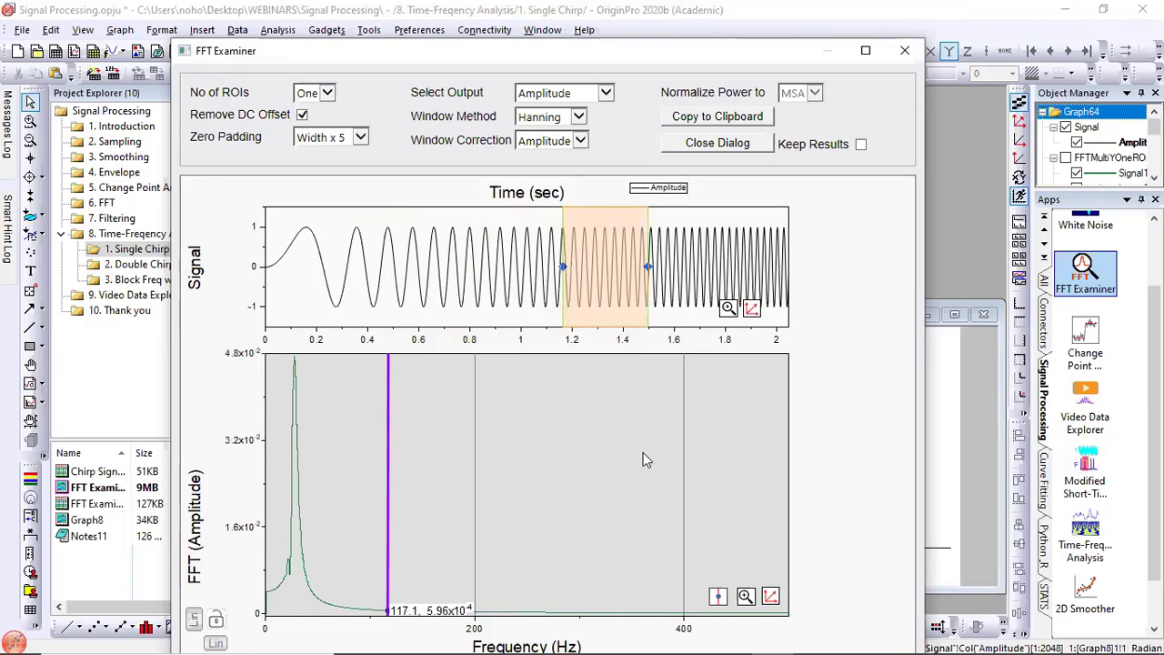
{"action": "left_click", "coordinate": [907, 53]}
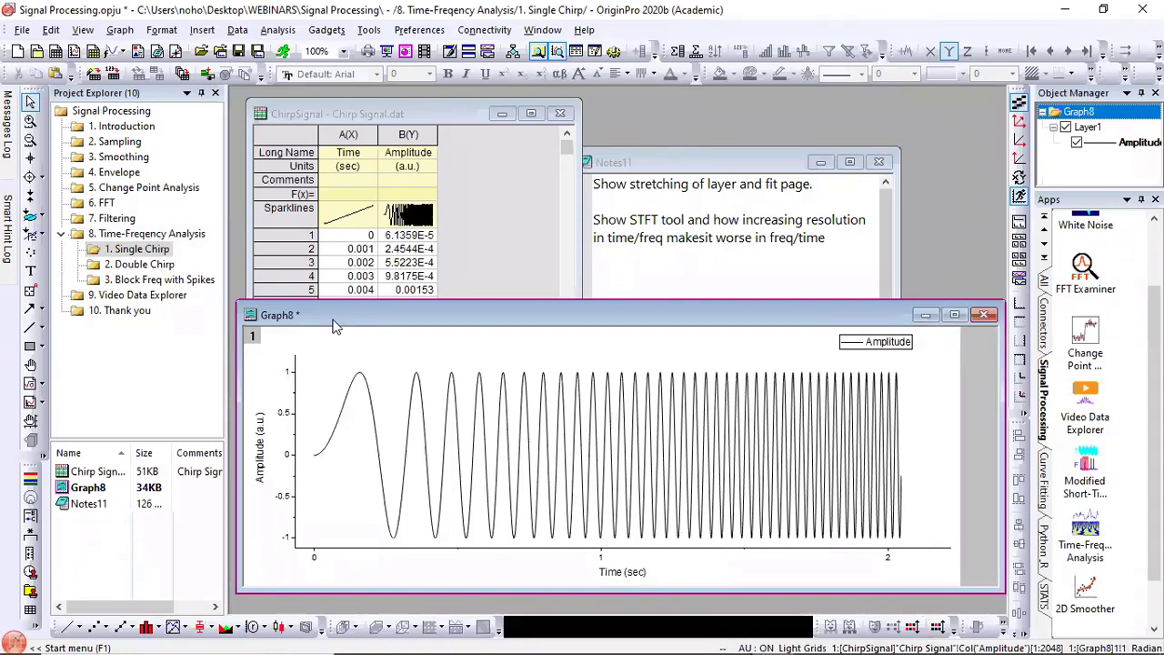
Step: Open the STFT dialog for the chirp signal, widen it, and turn on automatic preview of the time-frequency image
{"action": "left_click", "coordinate": [293, 33]}
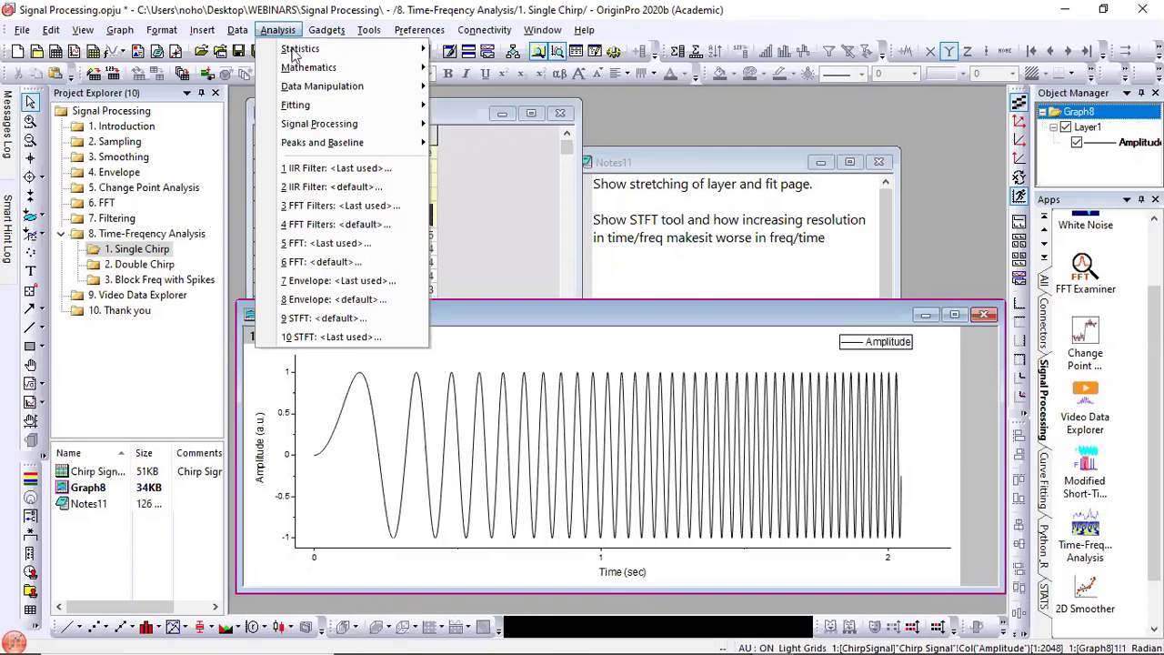
{"action": "mouse_move", "coordinate": [325, 127]}
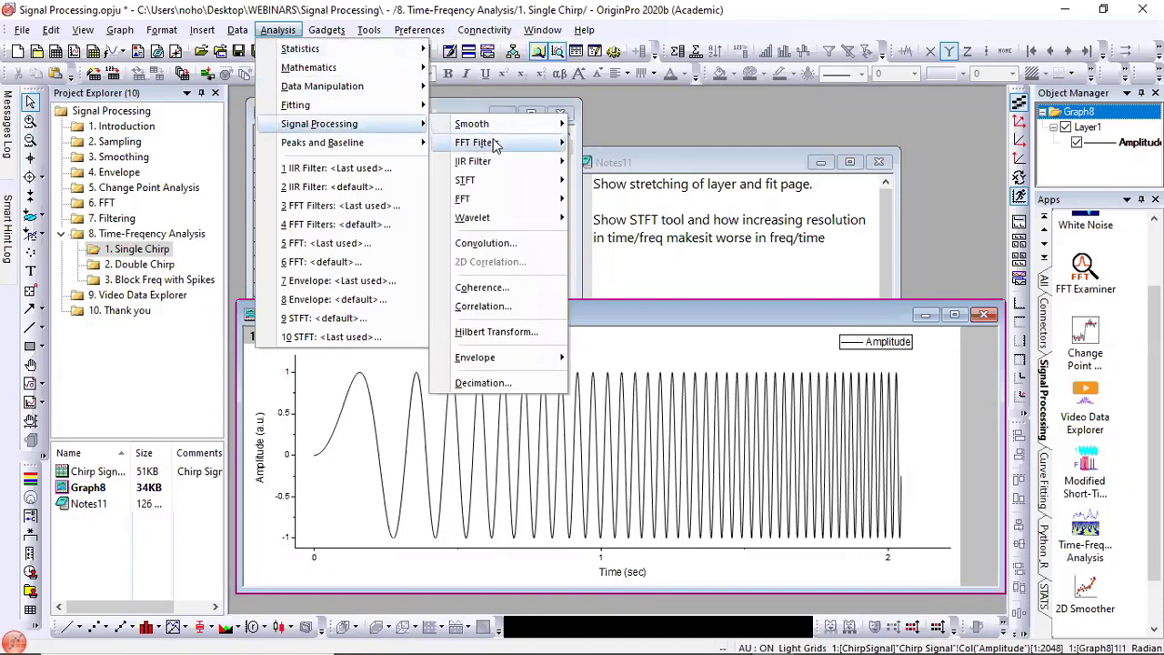
{"action": "mouse_move", "coordinate": [492, 185]}
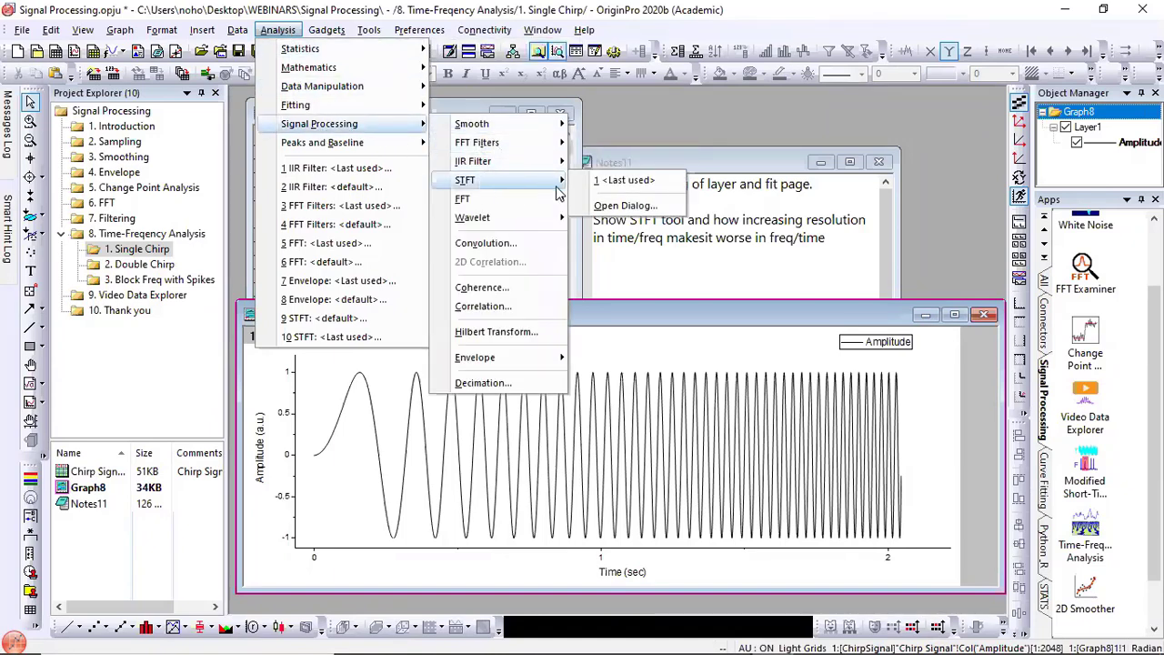
{"action": "left_click", "coordinate": [618, 206]}
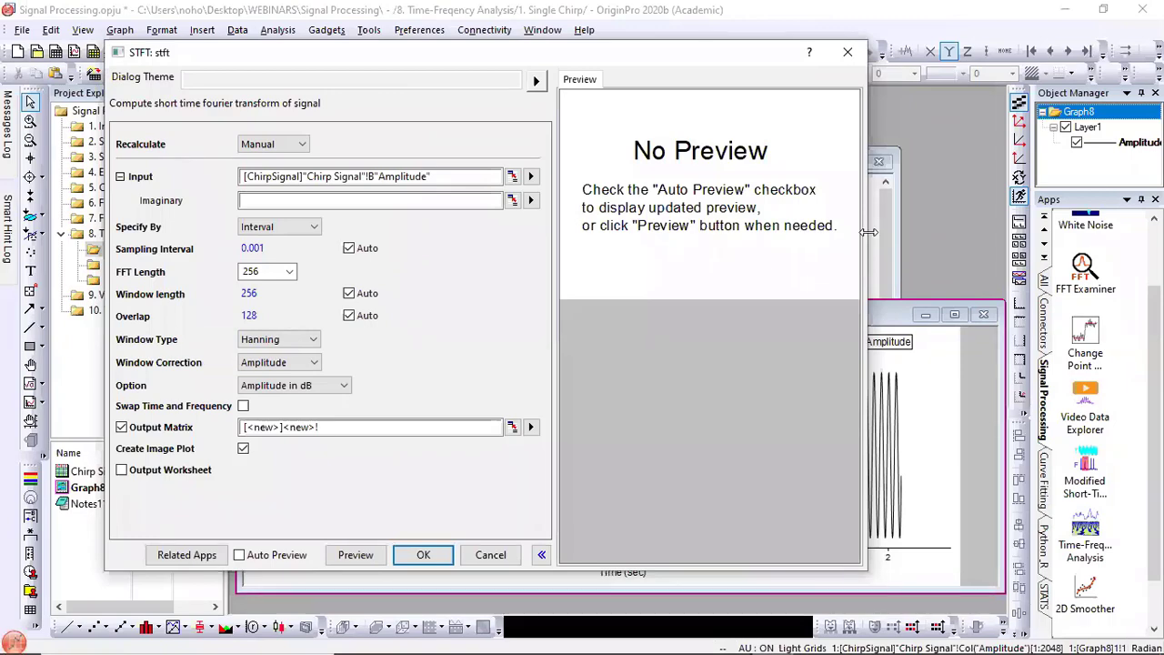
{"action": "left_click_drag", "start_coordinate": [869, 232], "coordinate": [1096, 232]}
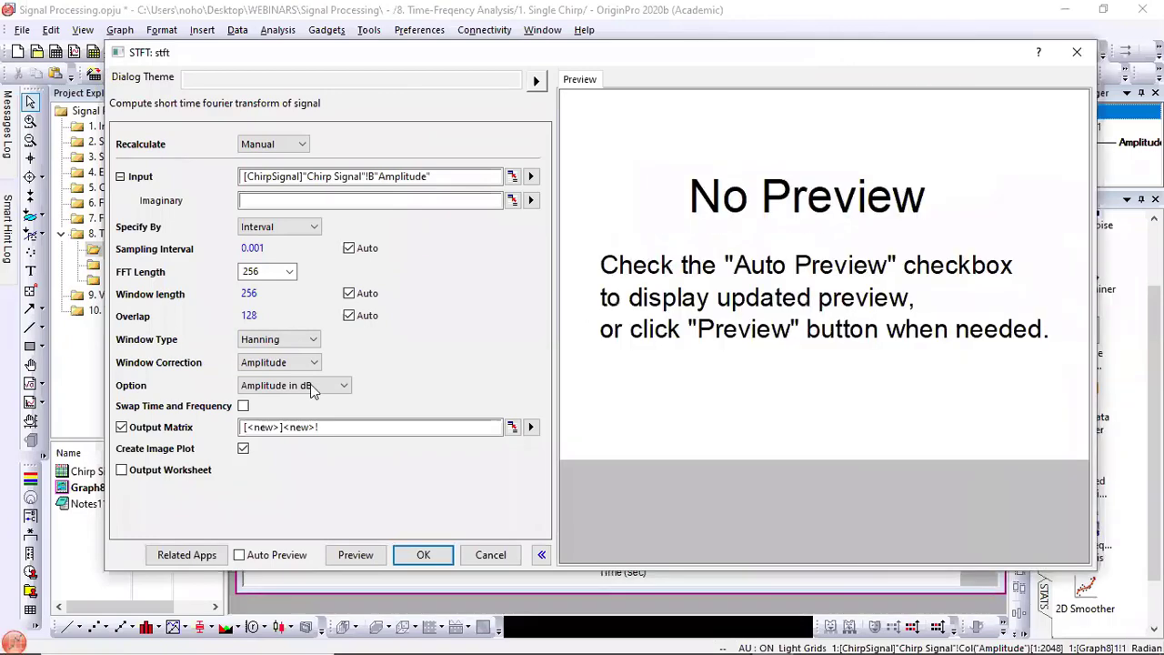
{"action": "left_click", "coordinate": [277, 557]}
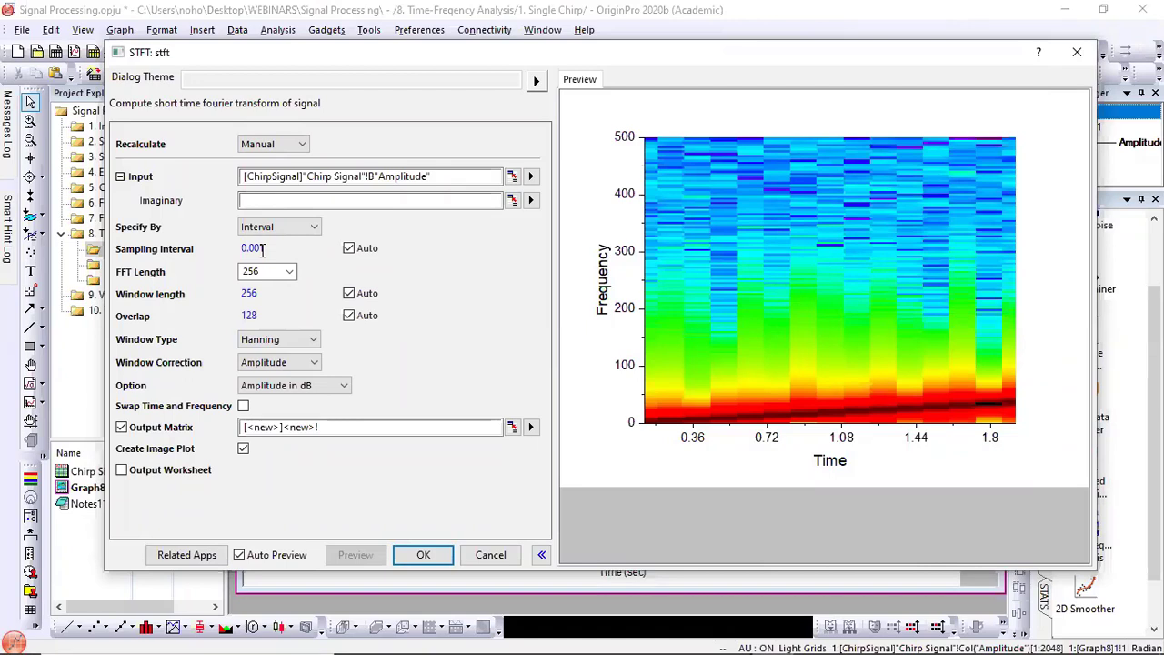
Step: Make the STFT window length and overlap manual, preview overlaps of 200 and 250, and cancel the dialog
{"action": "left_click", "coordinate": [349, 294]}
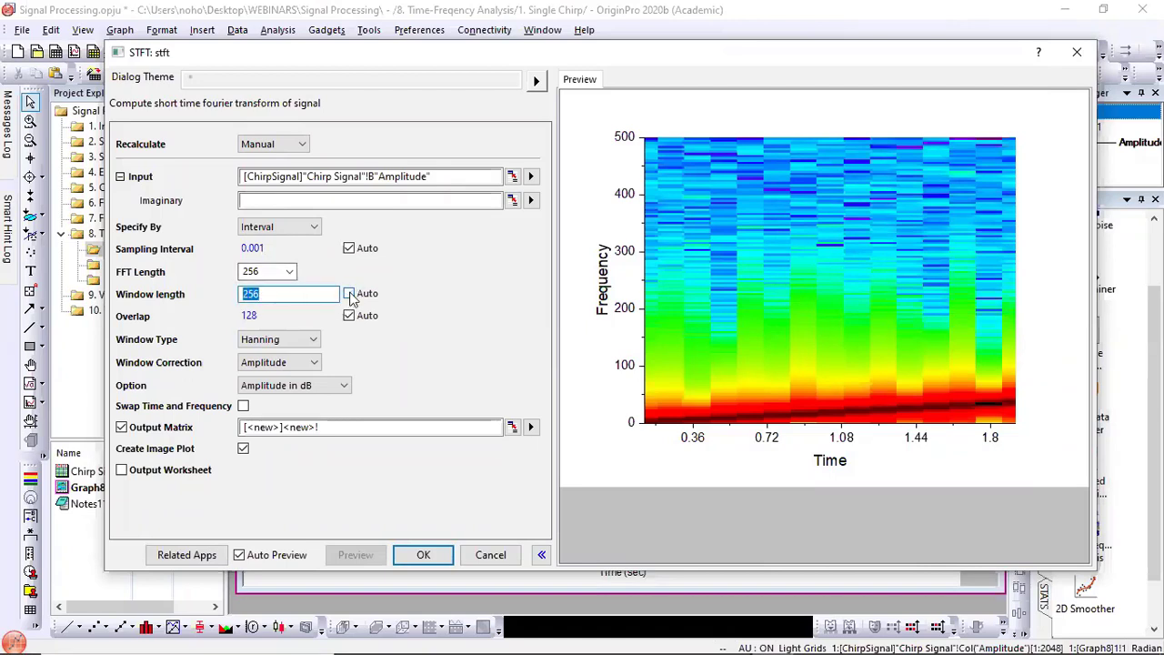
{"action": "left_click", "coordinate": [349, 319]}
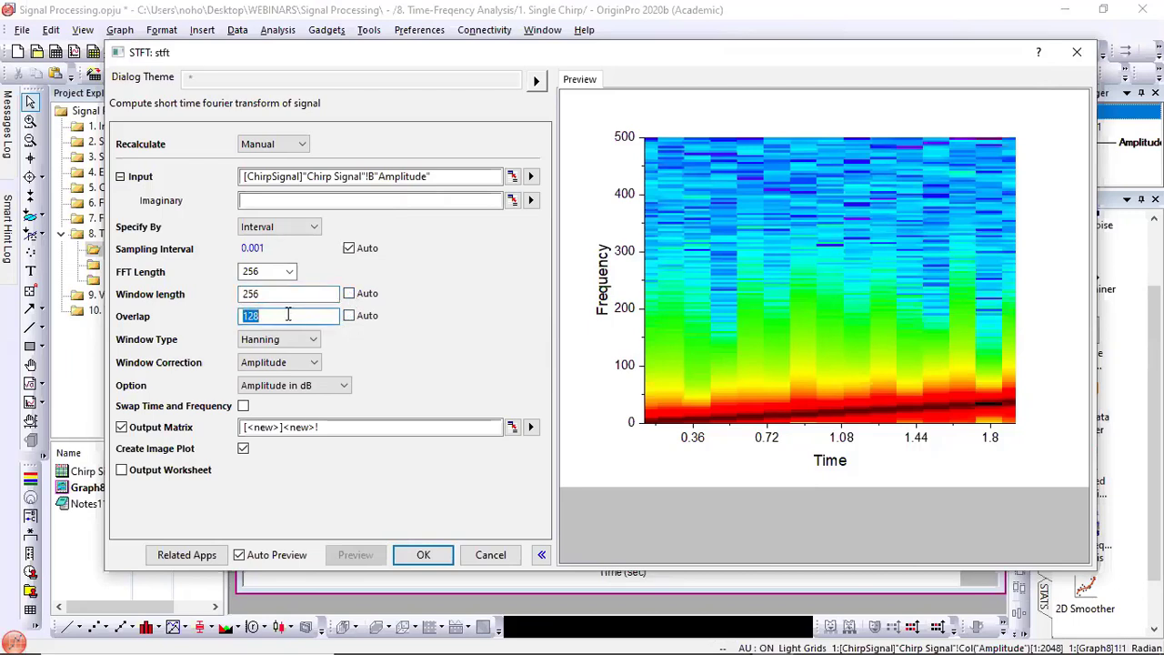
{"action": "type", "text": "200"}
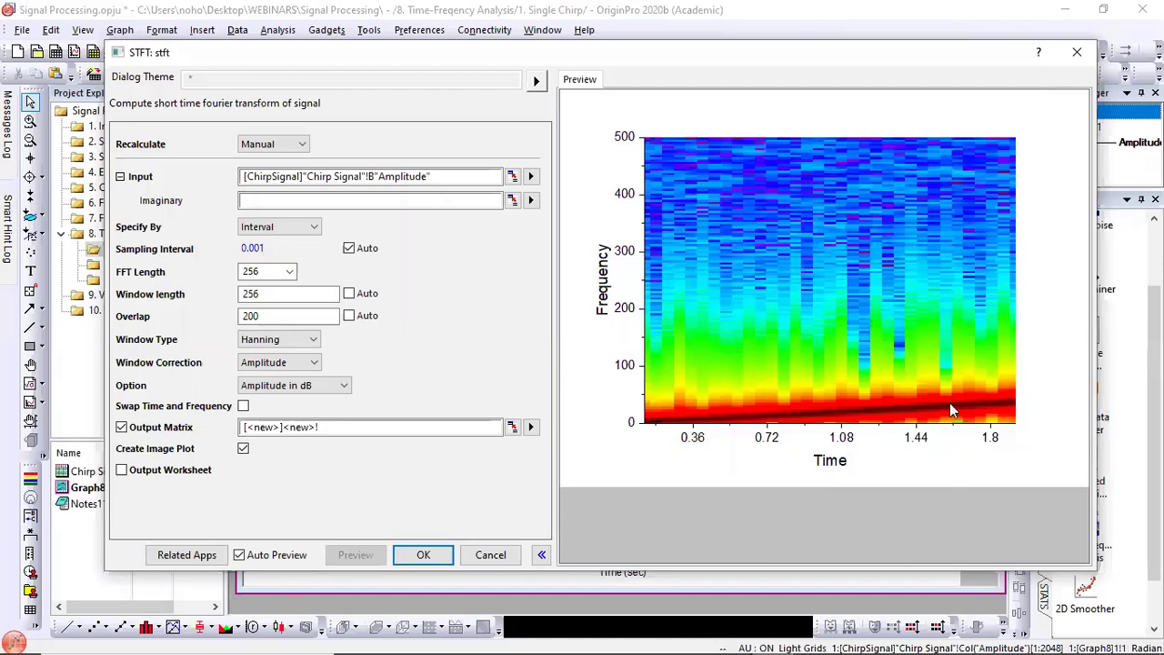
{"action": "double_click", "coordinate": [269, 320]}
{"action": "type", "text": "250"}
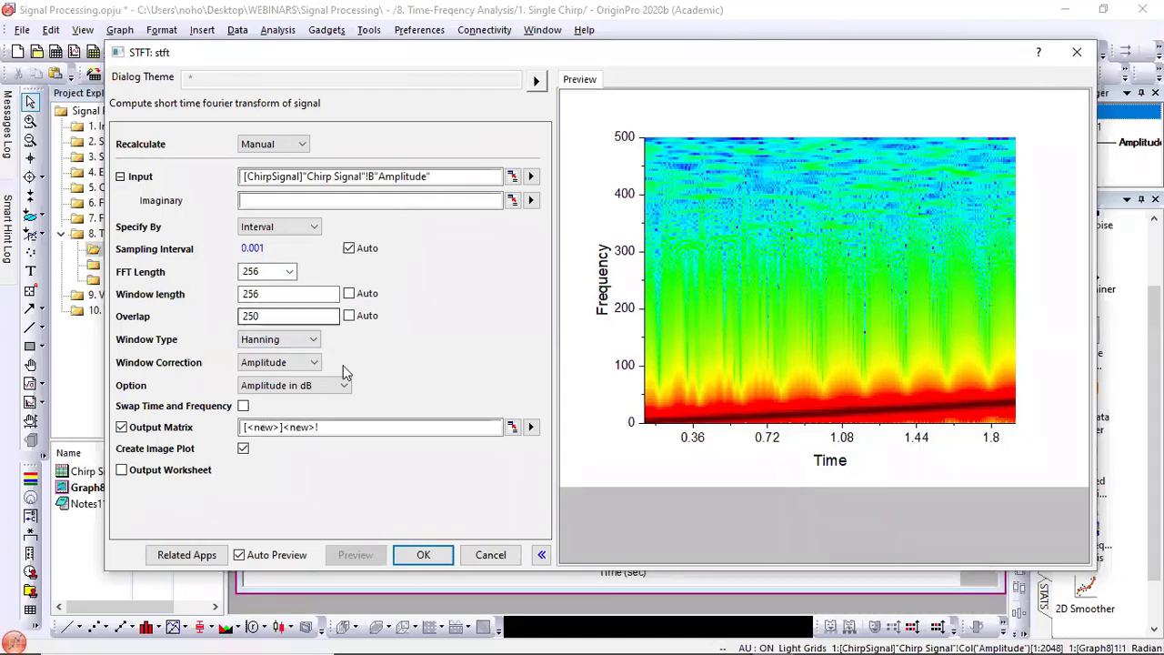
{"action": "left_click", "coordinate": [488, 555]}
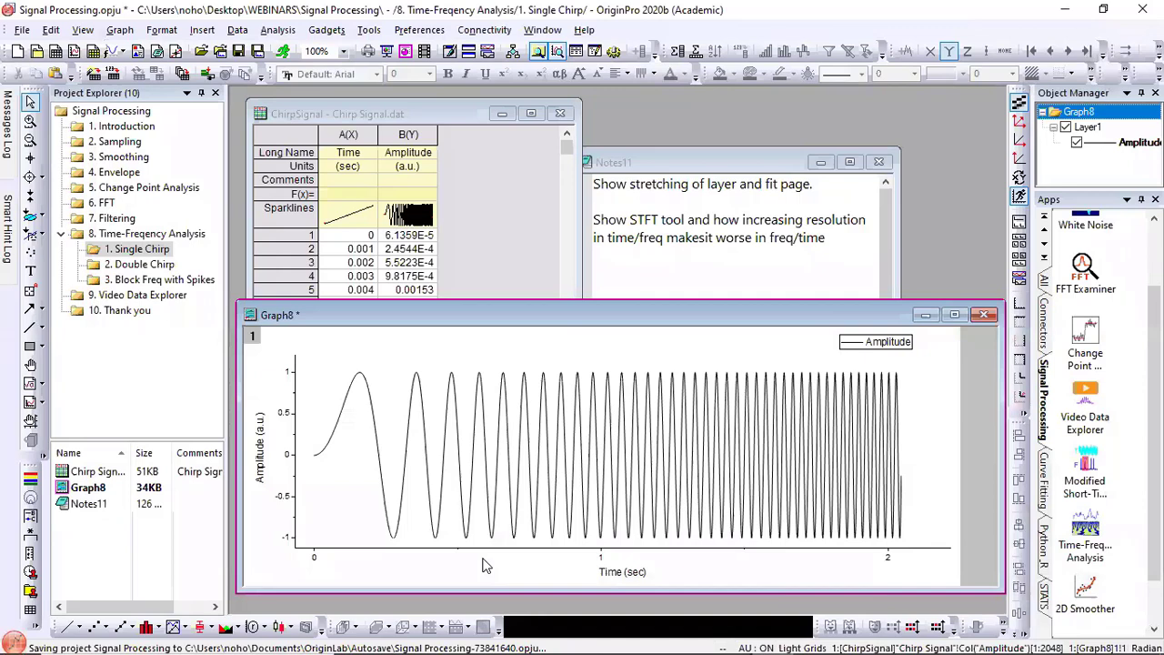
Step: Open the 2. Double Chirp project folder, move the Notes10 window aside, and activate Graph5
{"action": "left_click", "coordinate": [126, 265]}
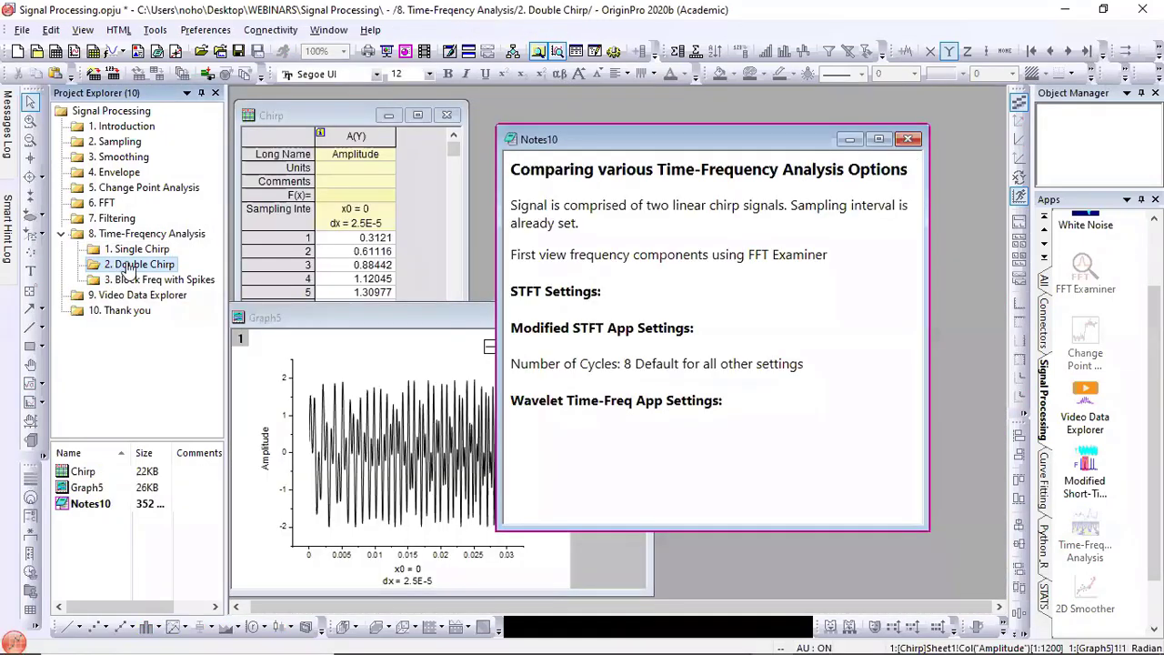
{"action": "left_click_drag", "start_coordinate": [553, 140], "coordinate": [632, 132]}
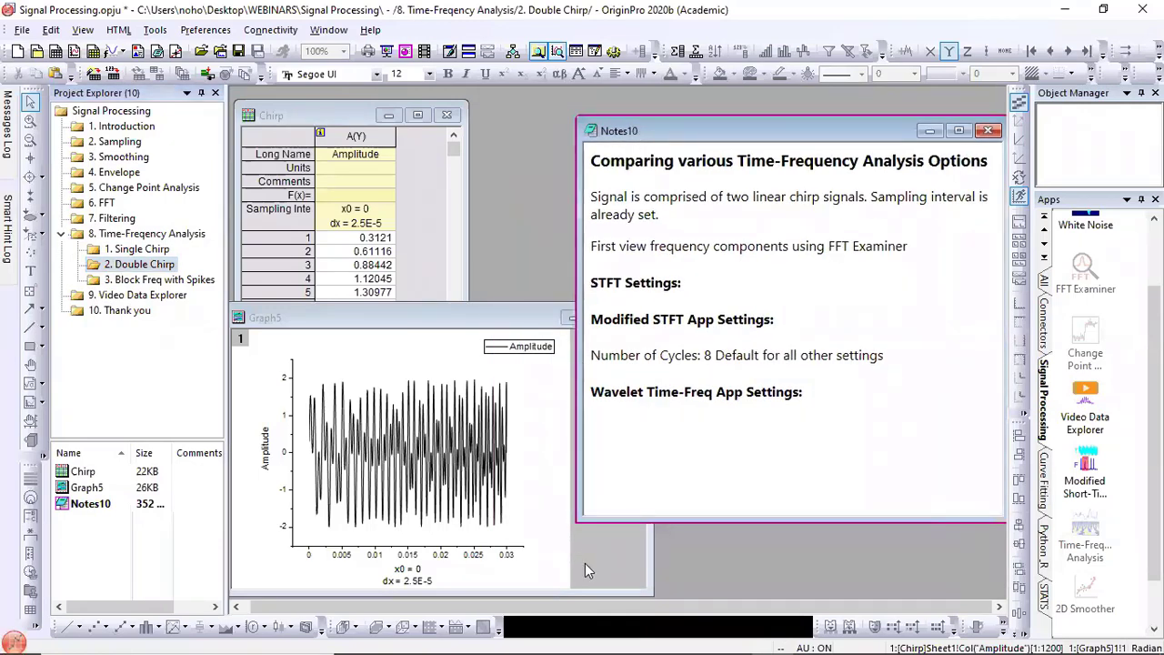
{"action": "left_click", "coordinate": [419, 328]}
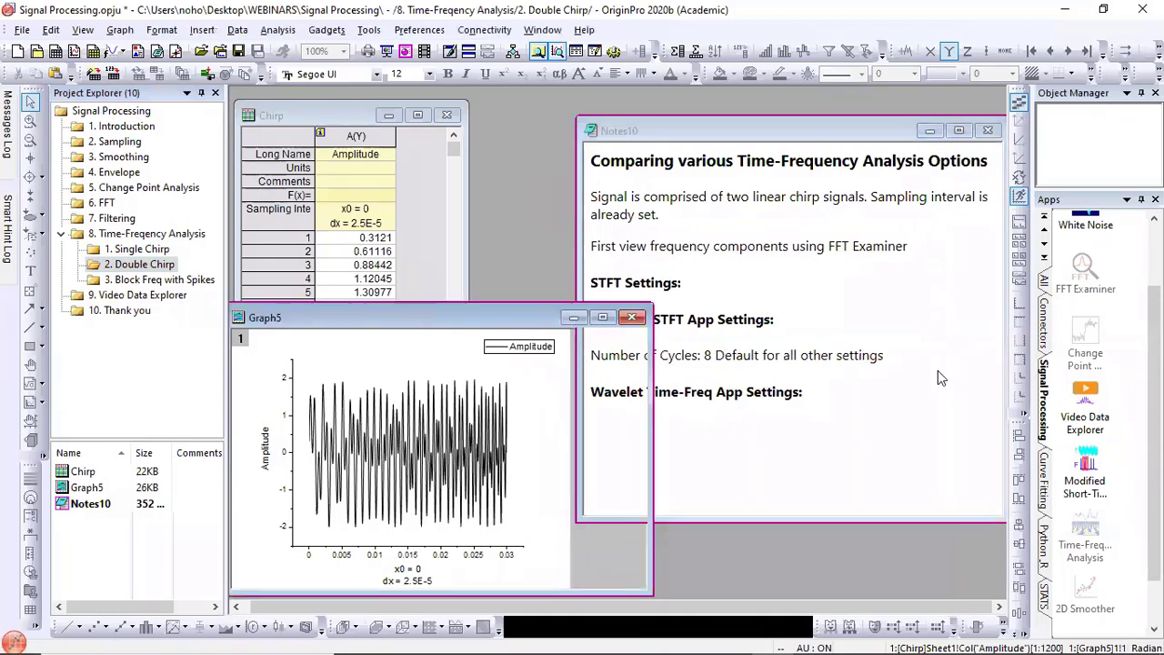
Step: Compare two FFT Examiner regions on the double chirp at about 0.0006–0.003 and 0.025–0.028, and close without keeping results
{"action": "left_click", "coordinate": [1083, 288]}
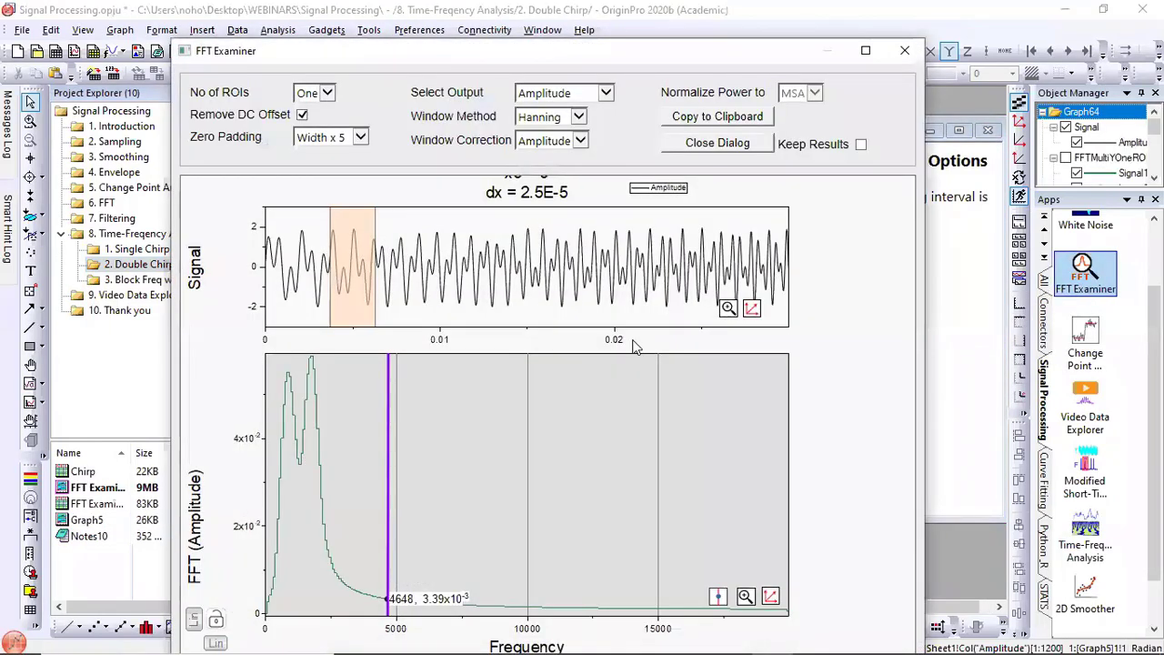
{"action": "left_click_drag", "start_coordinate": [345, 223], "coordinate": [290, 223]}
{"action": "left_click", "coordinate": [326, 93]}
{"action": "left_click", "coordinate": [309, 110]}
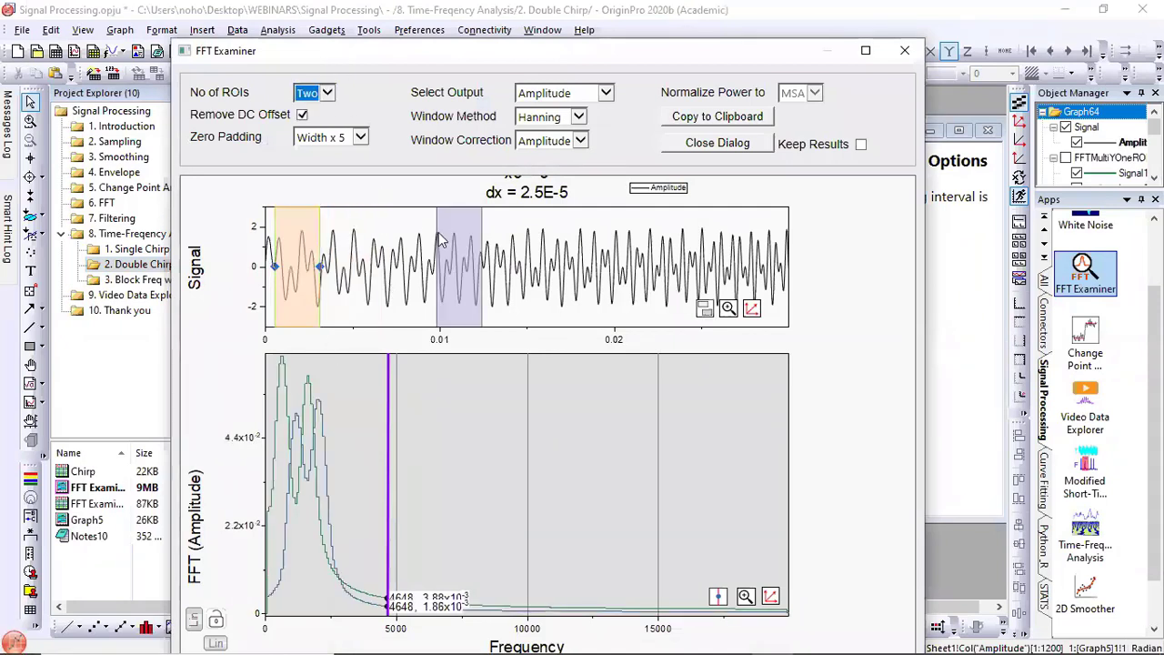
{"action": "left_click_drag", "start_coordinate": [452, 222], "coordinate": [740, 237]}
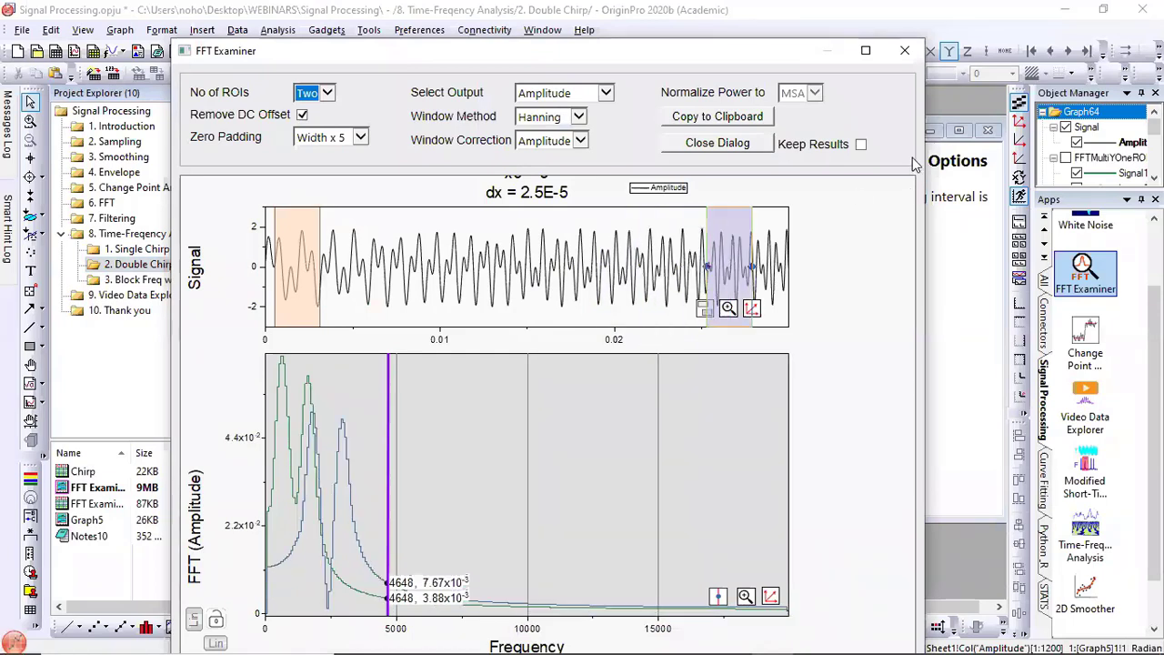
{"action": "left_click", "coordinate": [905, 51]}
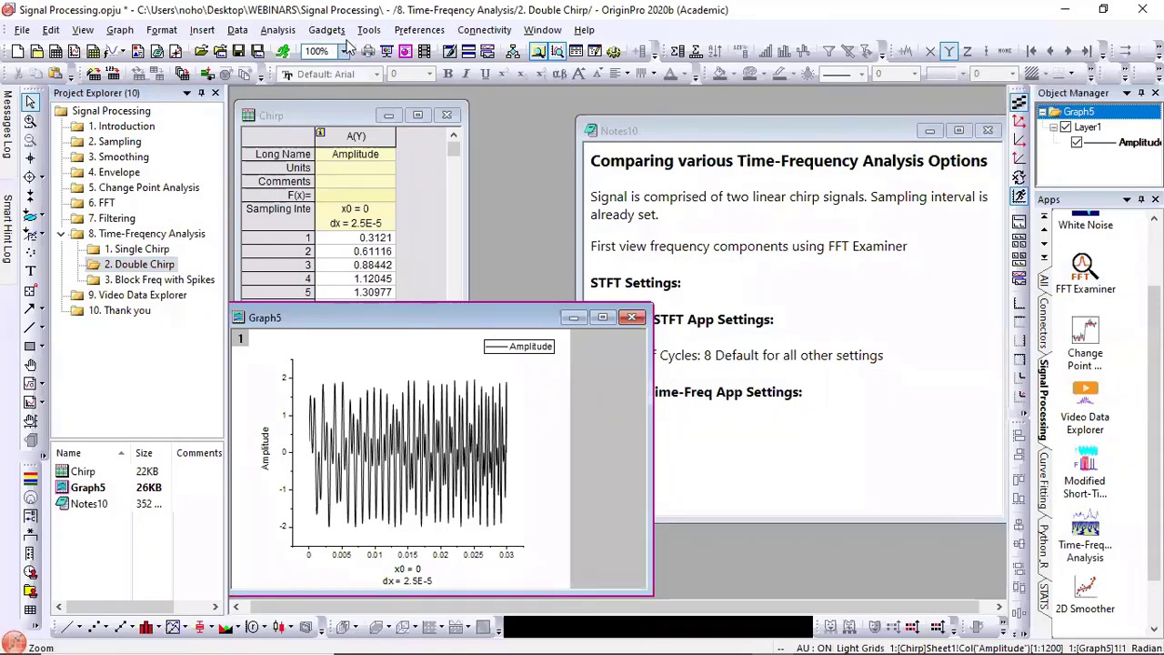
Step: Preview the double chirp's STFT with the default settings, and cancel without creating output
{"action": "left_click", "coordinate": [278, 29]}
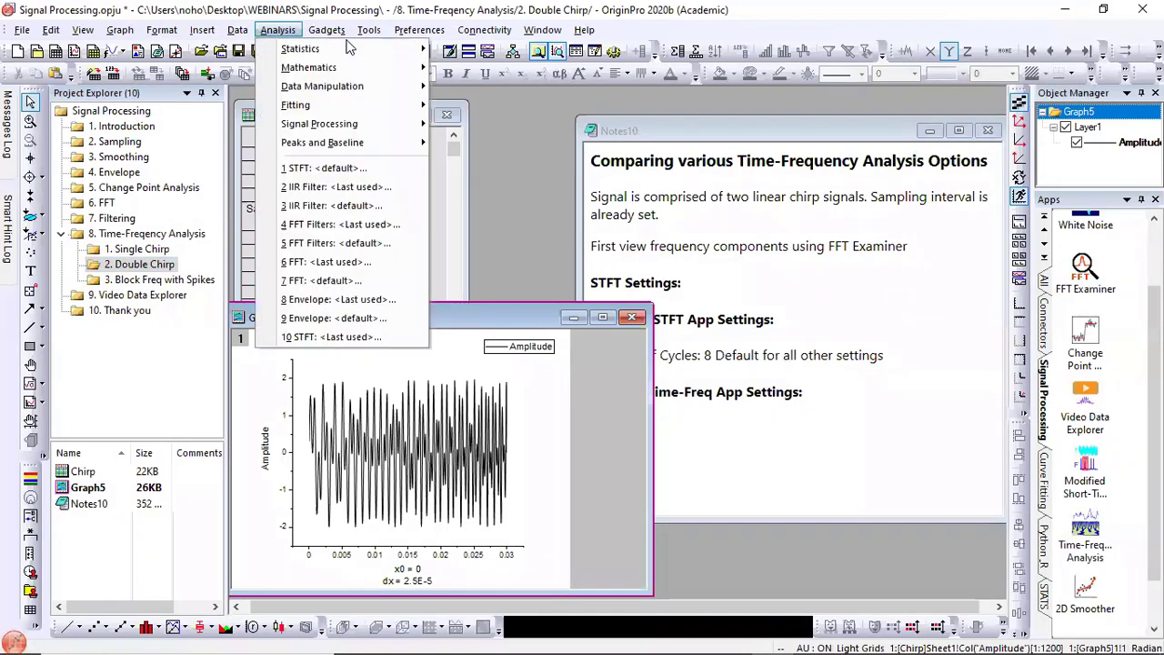
{"action": "left_click", "coordinate": [287, 166]}
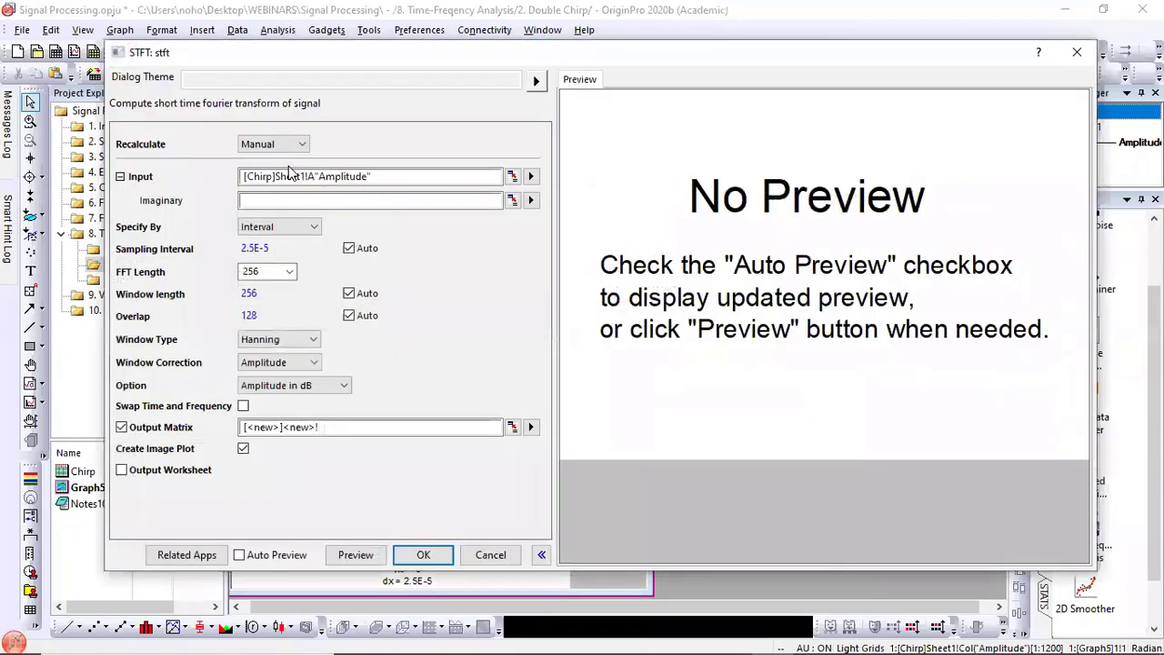
{"action": "left_click", "coordinate": [285, 557]}
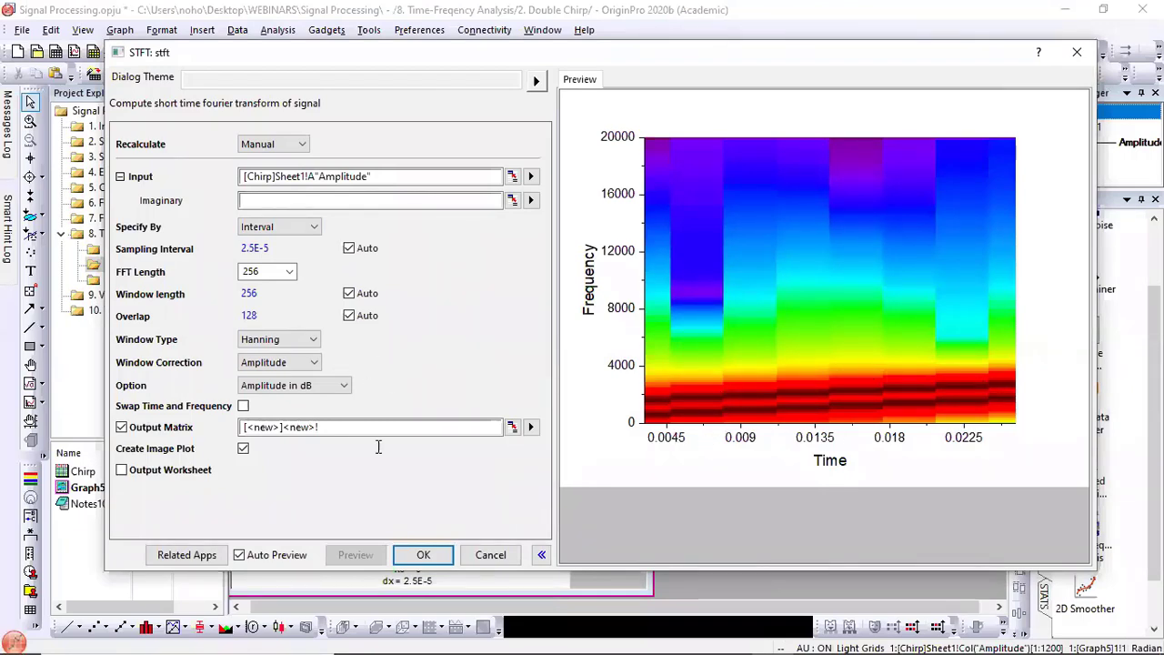
{"action": "left_click", "coordinate": [489, 557]}
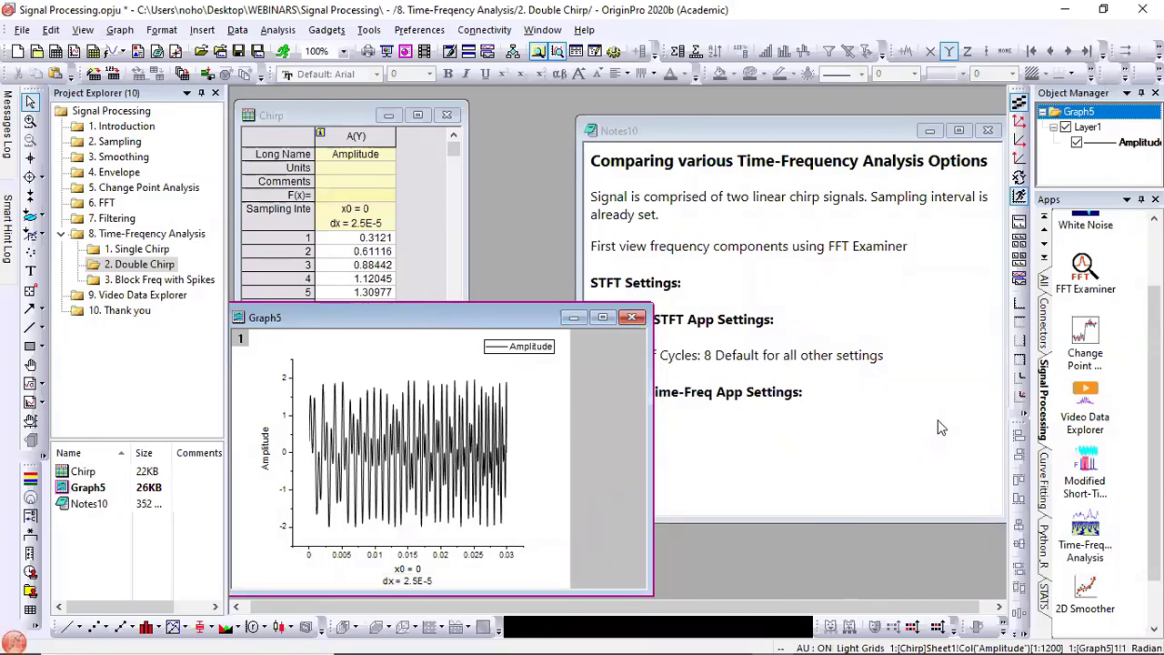
Step: Open the Modified Short-Time Fourier Transform app for Graph5, switch to File Explorer, and open the STFT-FrequencyDomainFixedSizeWindow PDF from the other folder's subfolders
{"action": "left_click", "coordinate": [1099, 480]}
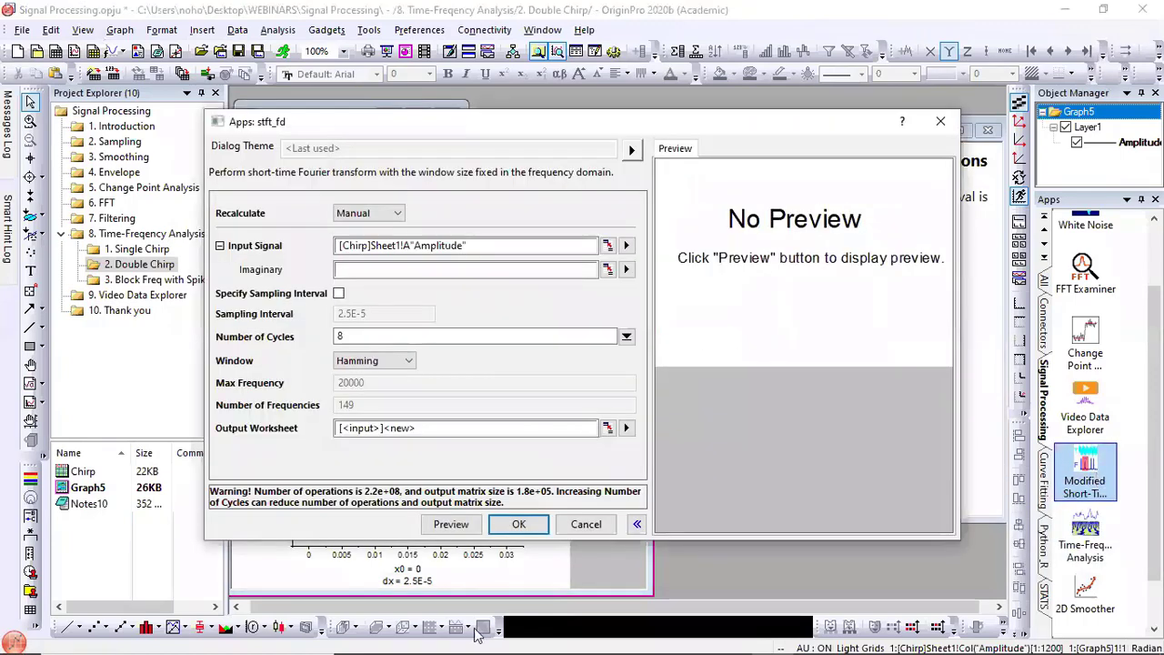
{"action": "left_click", "coordinate": [479, 637]}
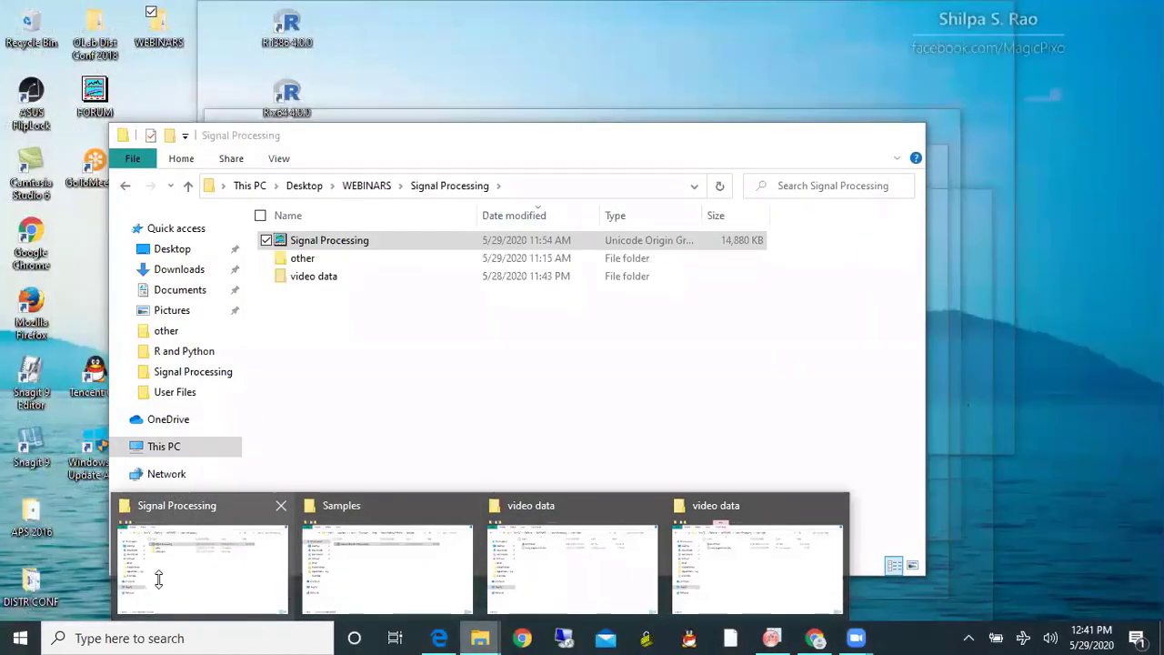
{"action": "left_click", "coordinate": [150, 587]}
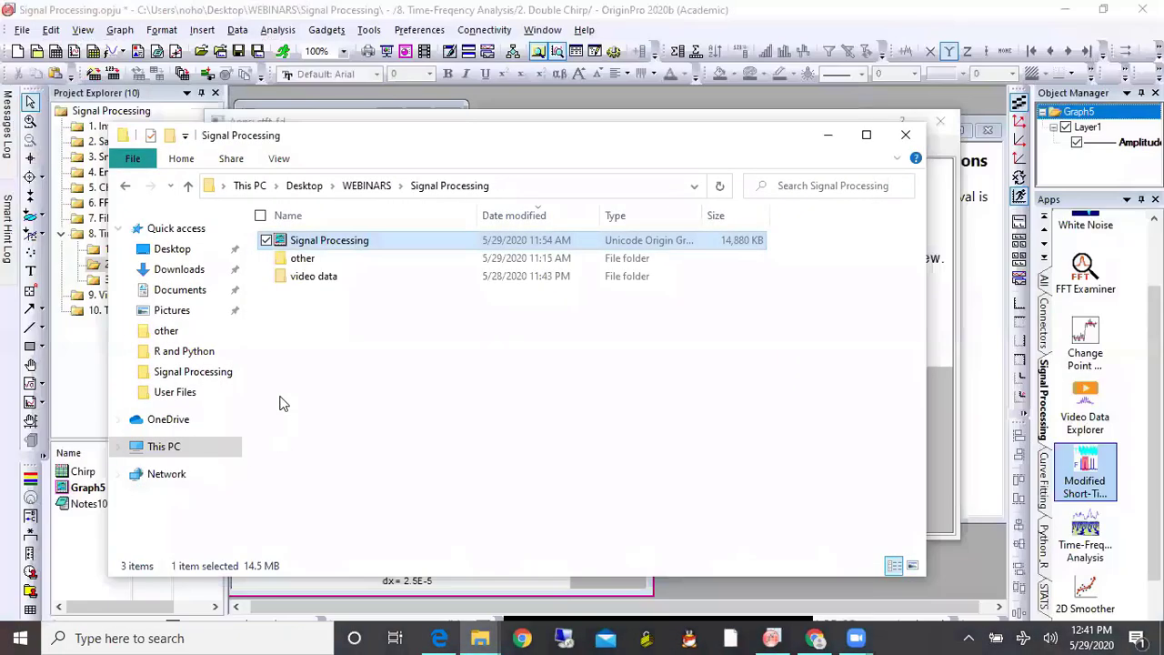
{"action": "double_click", "coordinate": [305, 259]}
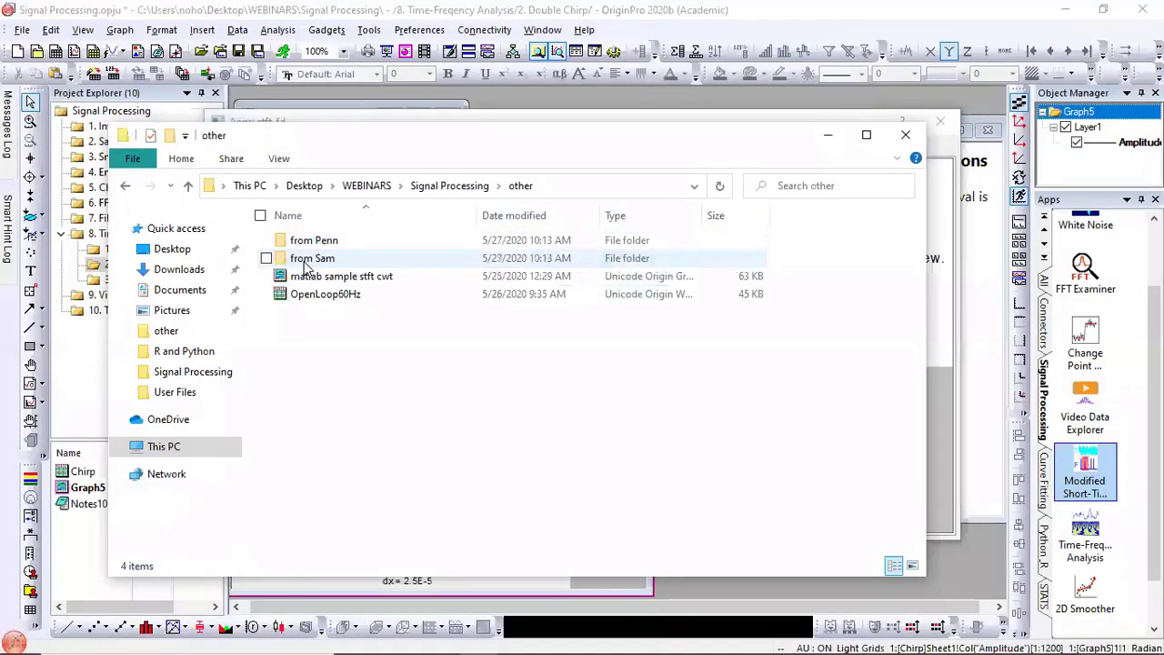
{"action": "double_click", "coordinate": [312, 242]}
{"action": "left_click", "coordinate": [313, 248]}
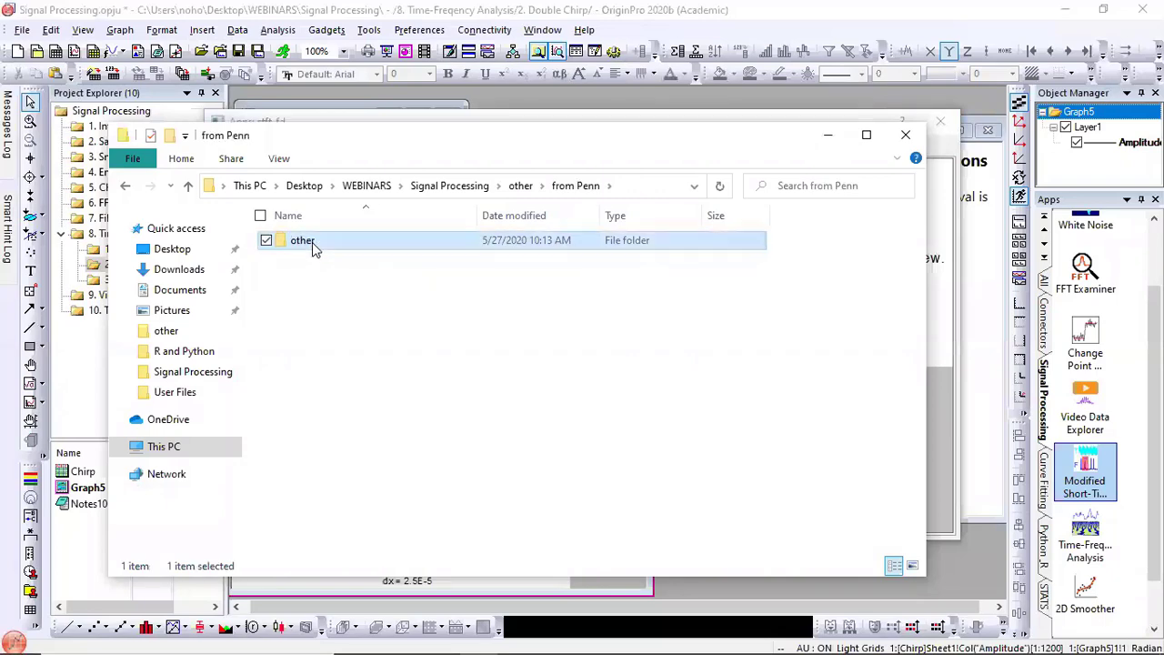
{"action": "double_click", "coordinate": [310, 242]}
{"action": "left_click", "coordinate": [313, 273]}
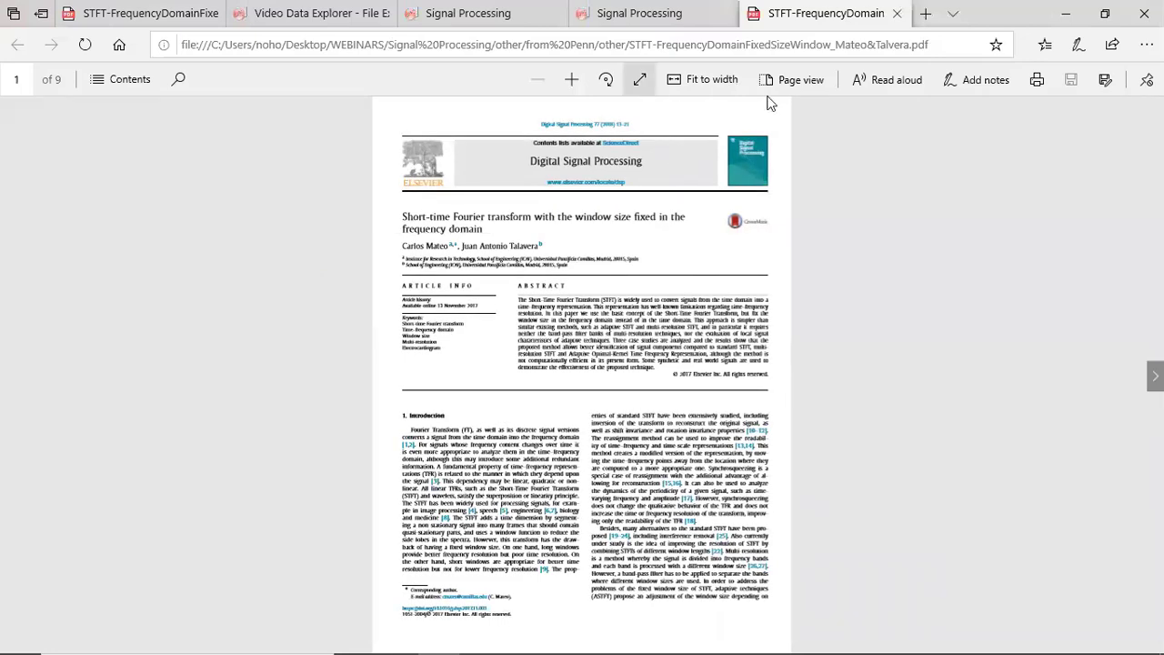
Step: Read the enlarged title and abstract of the fixed-window STFT paper, and return to the stft_fd dialog in OriginPro
{"action": "left_click", "coordinate": [572, 81]}
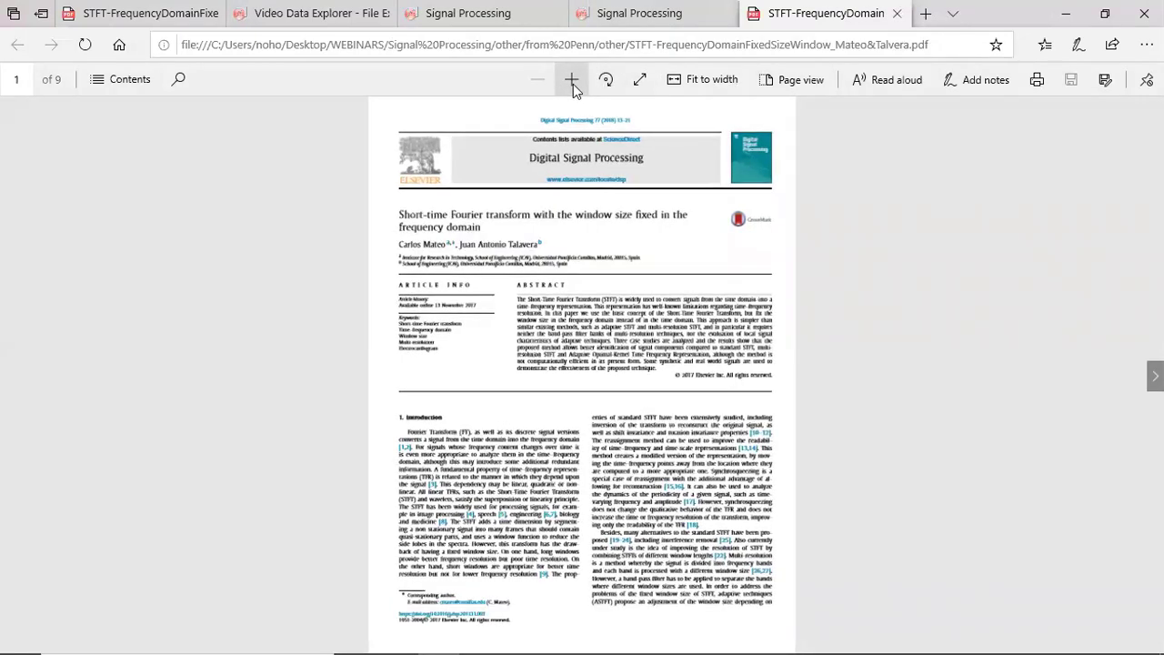
{"action": "left_click", "coordinate": [572, 81]}
{"action": "left_click", "coordinate": [572, 81]}
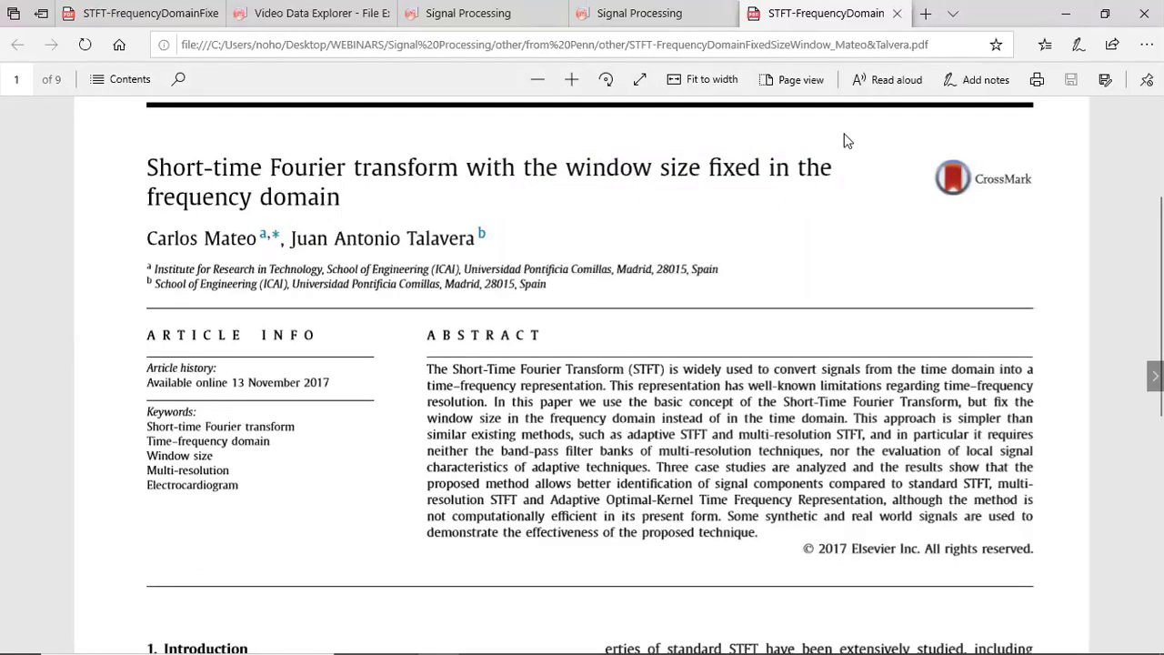
{"action": "left_click", "coordinate": [1068, 20]}
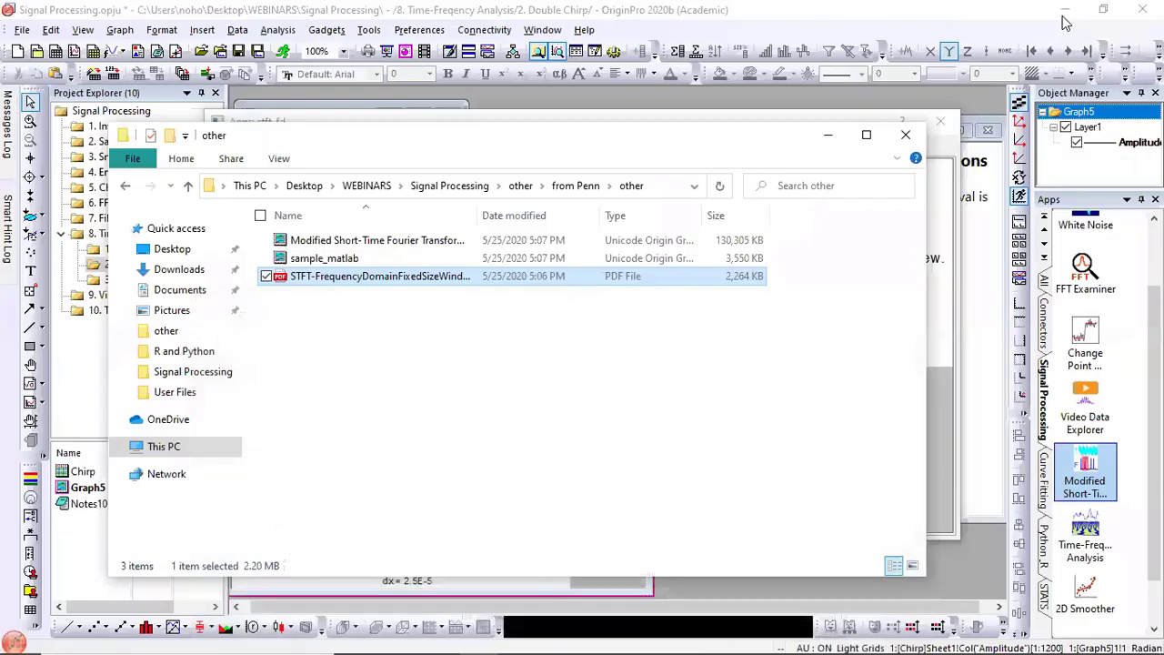
{"action": "left_click", "coordinate": [934, 285]}
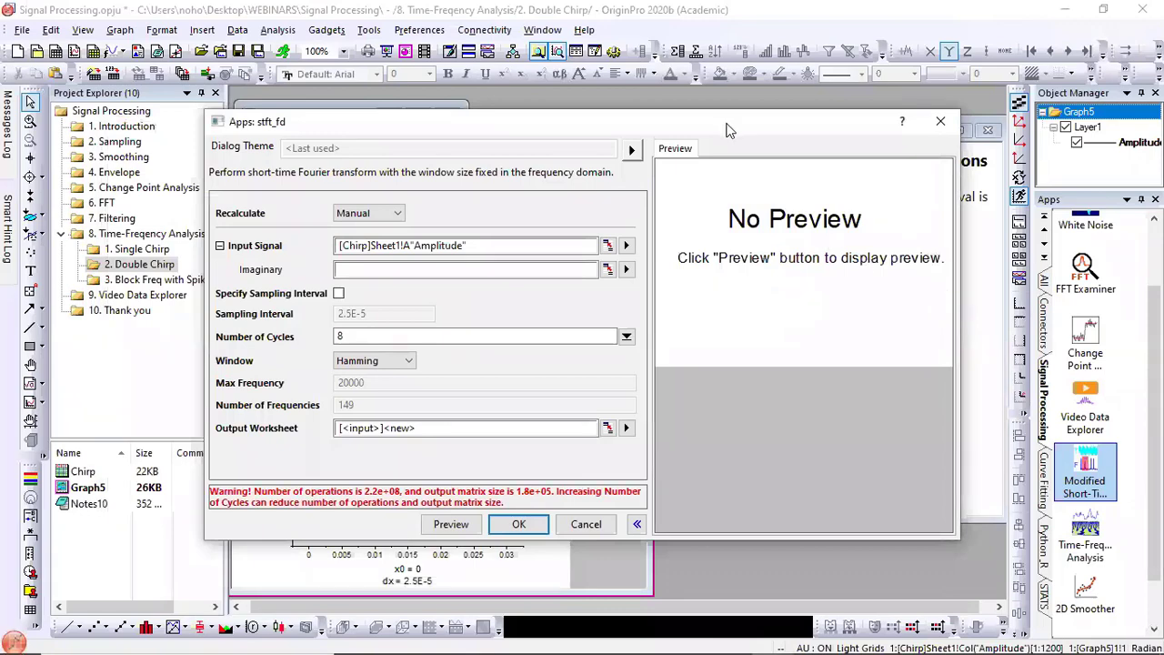
Step: Preview the double chirp's modified STFT with 8 cycles and a Hamming window, and generate the output
{"action": "left_click_drag", "start_coordinate": [725, 130], "coordinate": [589, 129]}
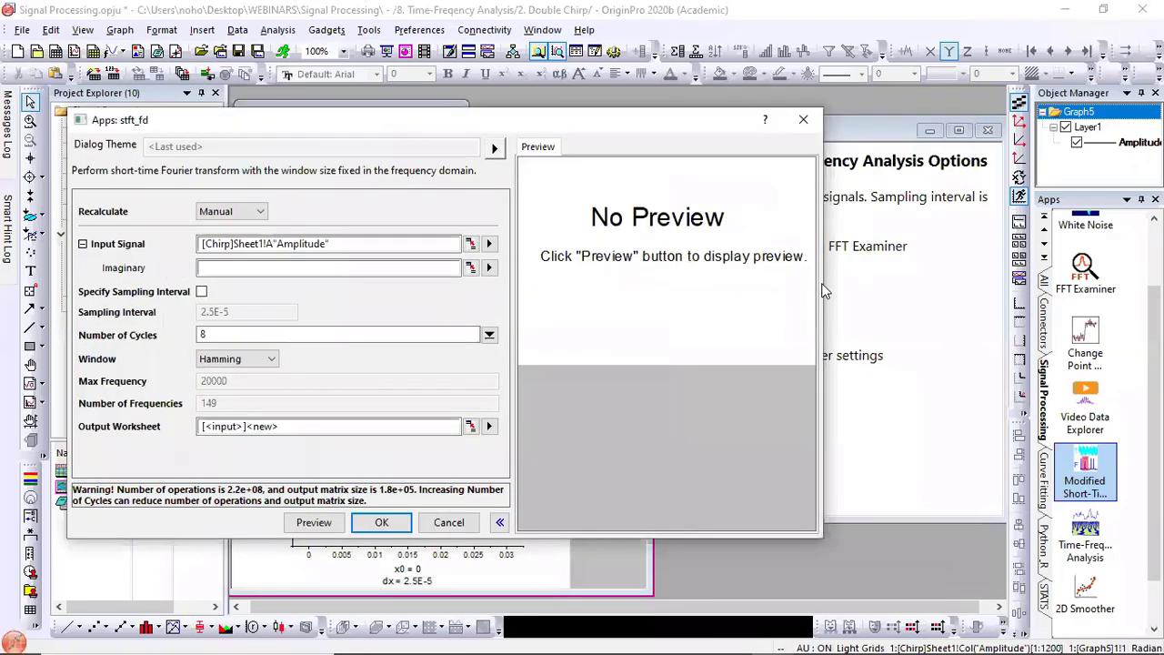
{"action": "left_click_drag", "start_coordinate": [824, 283], "coordinate": [1012, 283]}
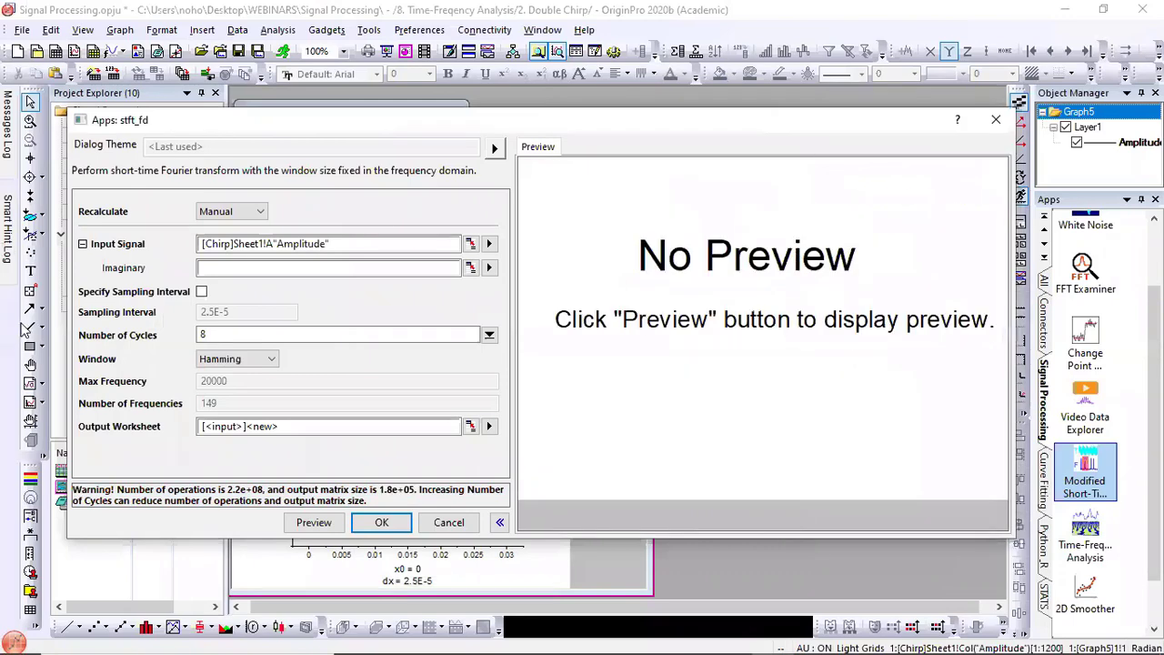
{"action": "left_click", "coordinate": [329, 528]}
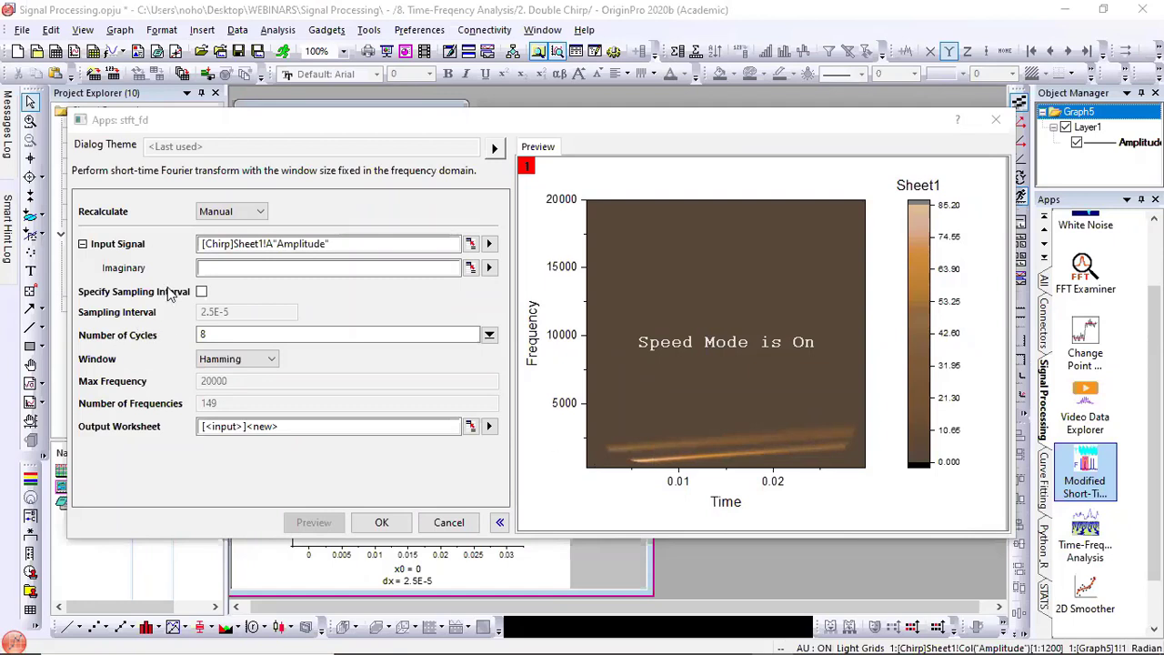
{"action": "left_click", "coordinate": [219, 360]}
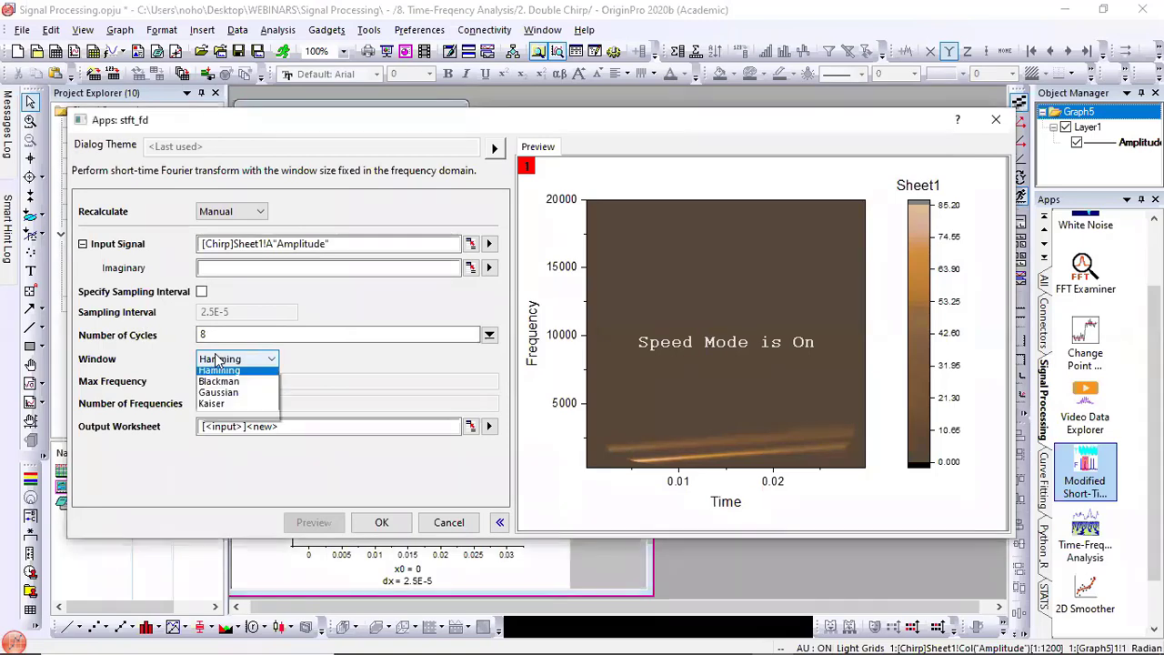
{"action": "left_click", "coordinate": [219, 360]}
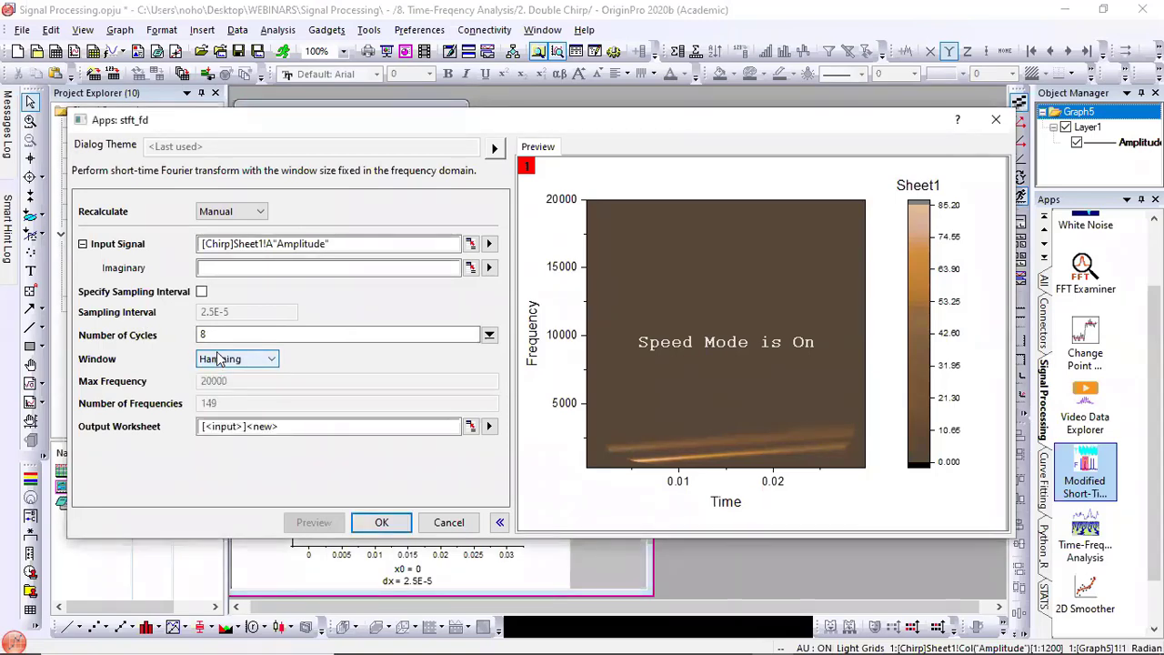
{"action": "left_click", "coordinate": [383, 523]}
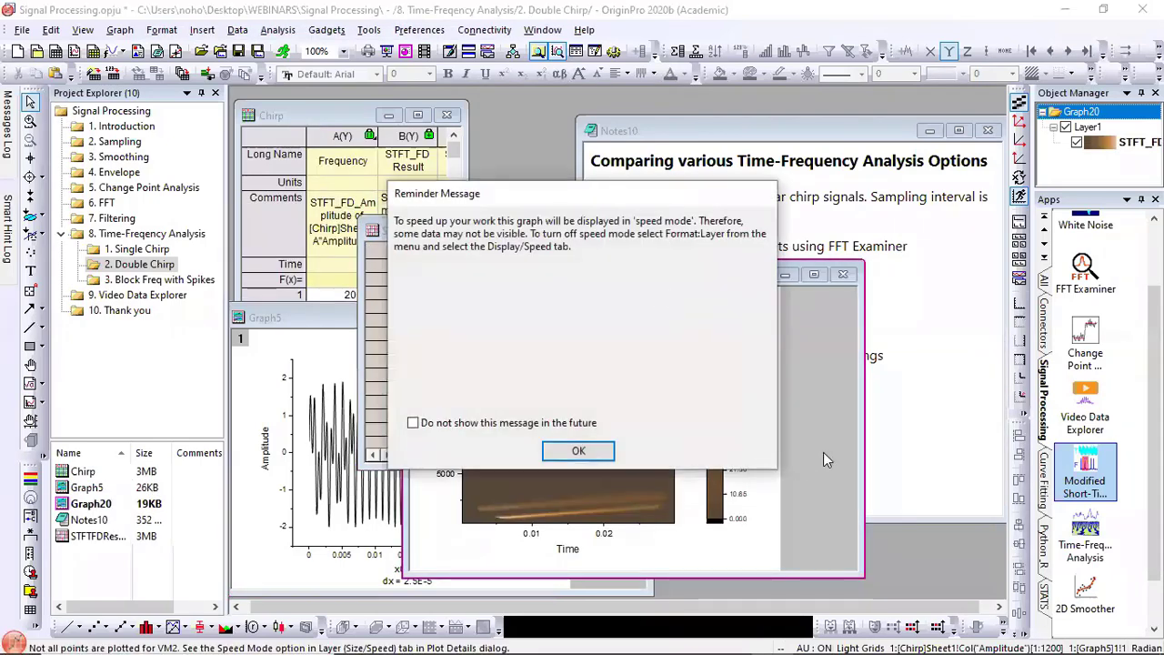
{"action": "left_click", "coordinate": [589, 453]}
Step: Reposition and enlarge the STFT_FD contour graph window, and turn off its speed mode
{"action": "left_click_drag", "start_coordinate": [648, 274], "coordinate": [503, 119]}
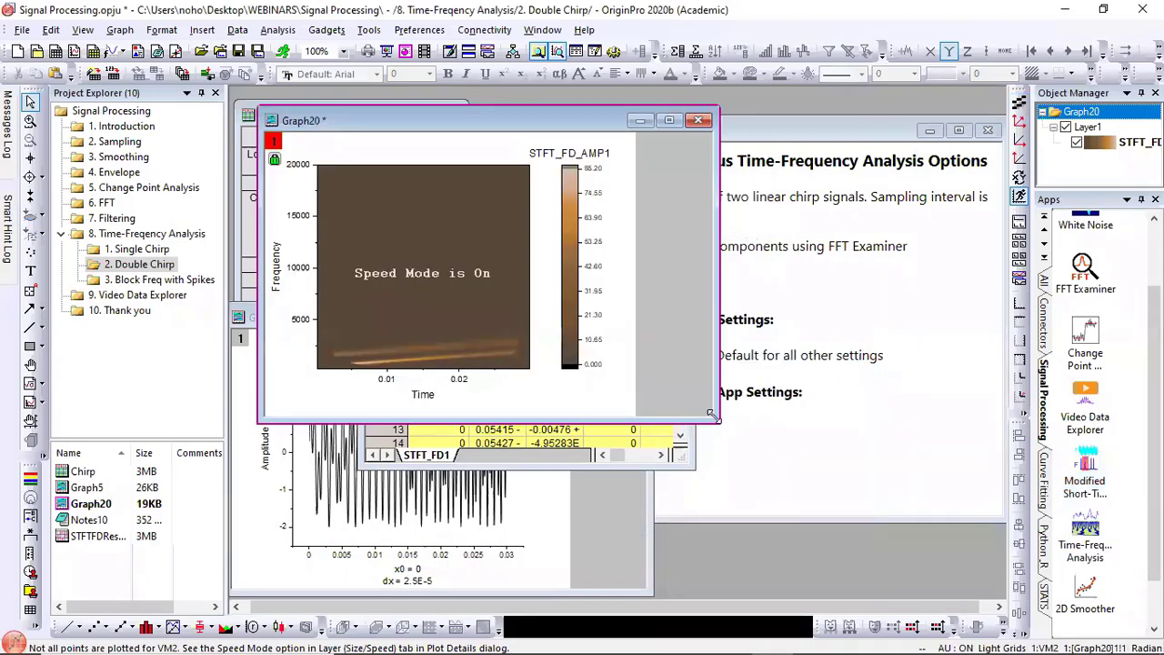
{"action": "left_click_drag", "start_coordinate": [712, 416], "coordinate": [898, 577]}
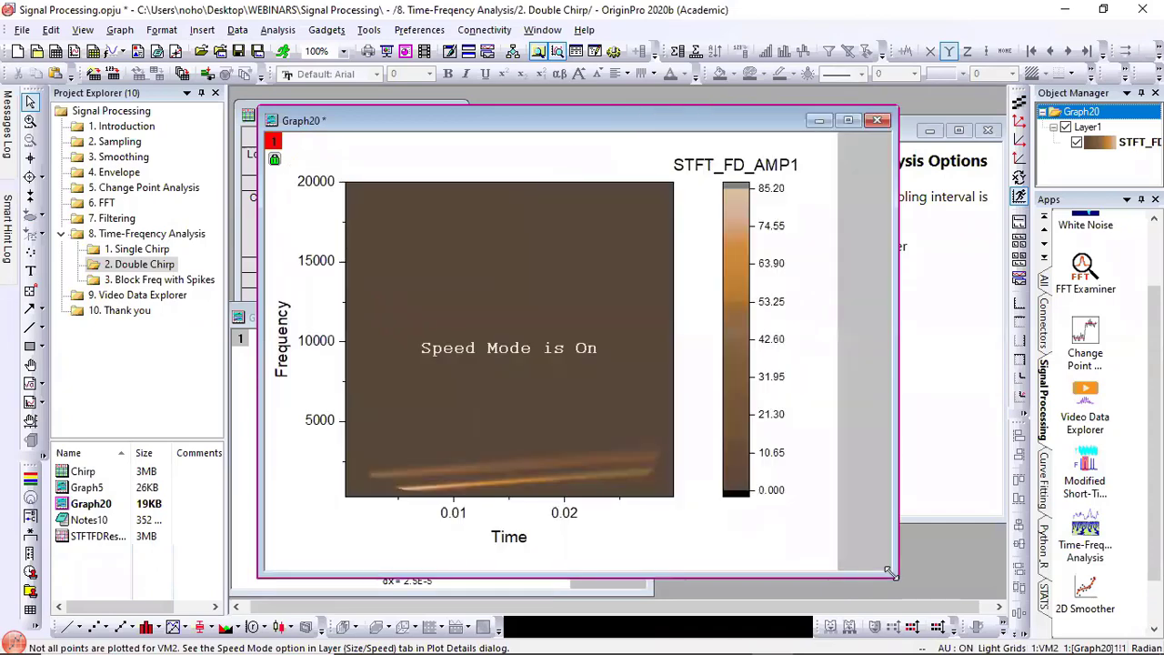
{"action": "left_click", "coordinate": [1020, 198]}
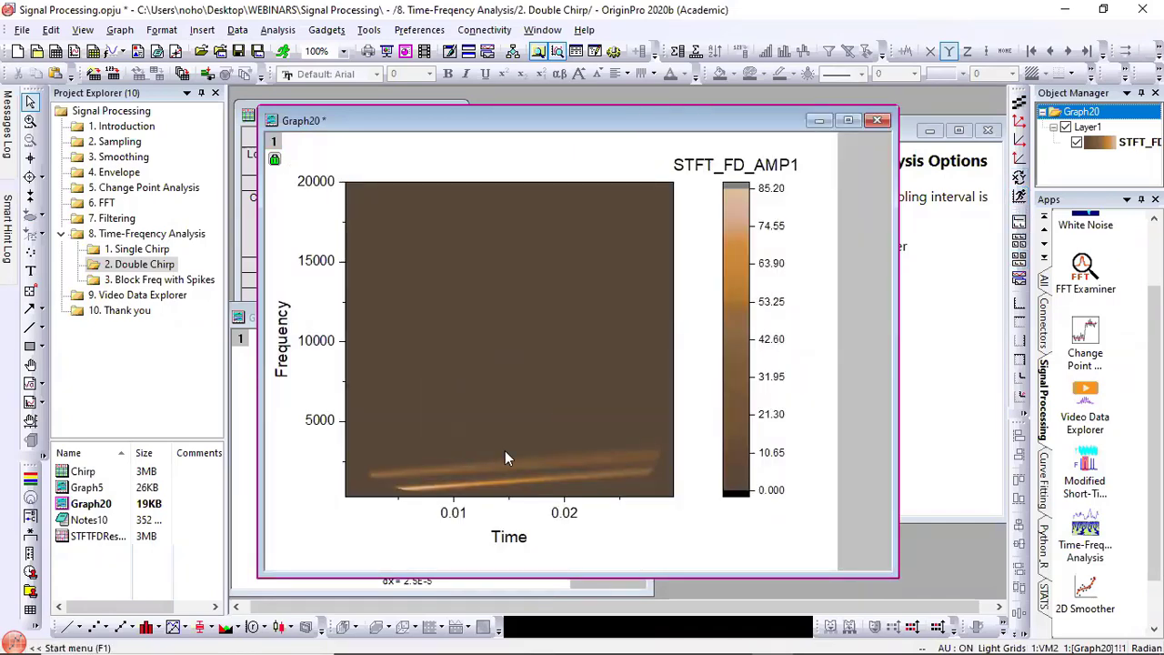
Step: Set the contour graph's frequency axis to end at 5000 with a tick increment of 1000
{"action": "left_click", "coordinate": [343, 425]}
{"action": "left_click", "coordinate": [362, 372]}
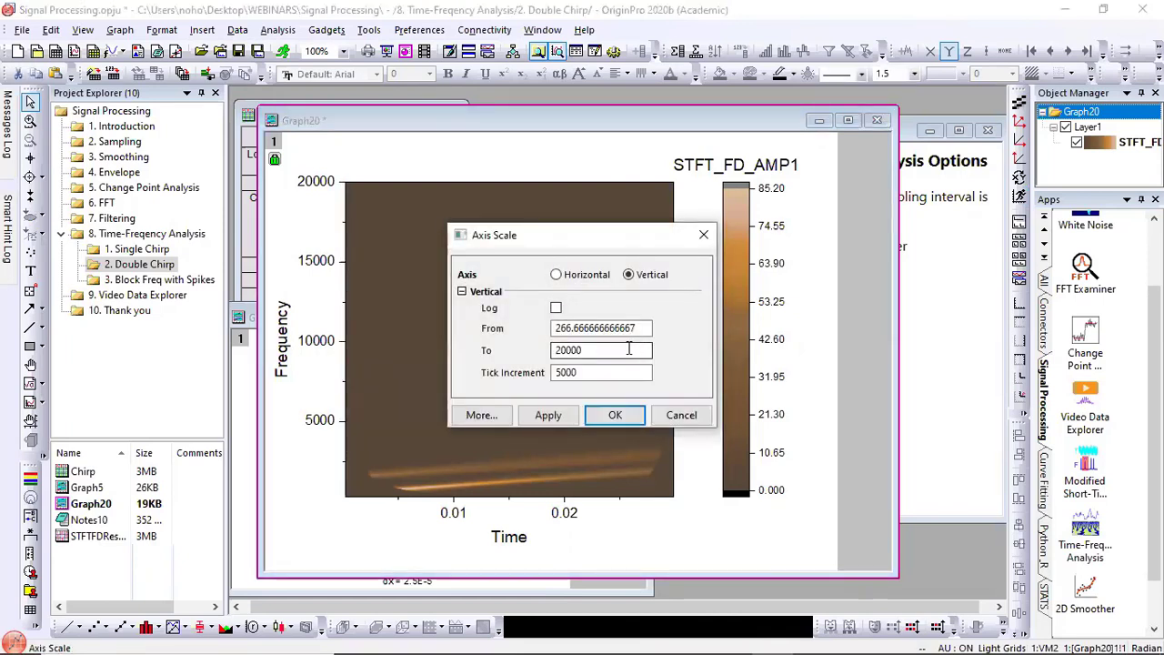
{"action": "left_click_drag", "start_coordinate": [629, 349], "coordinate": [553, 355]}
{"action": "type", "text": "5"}
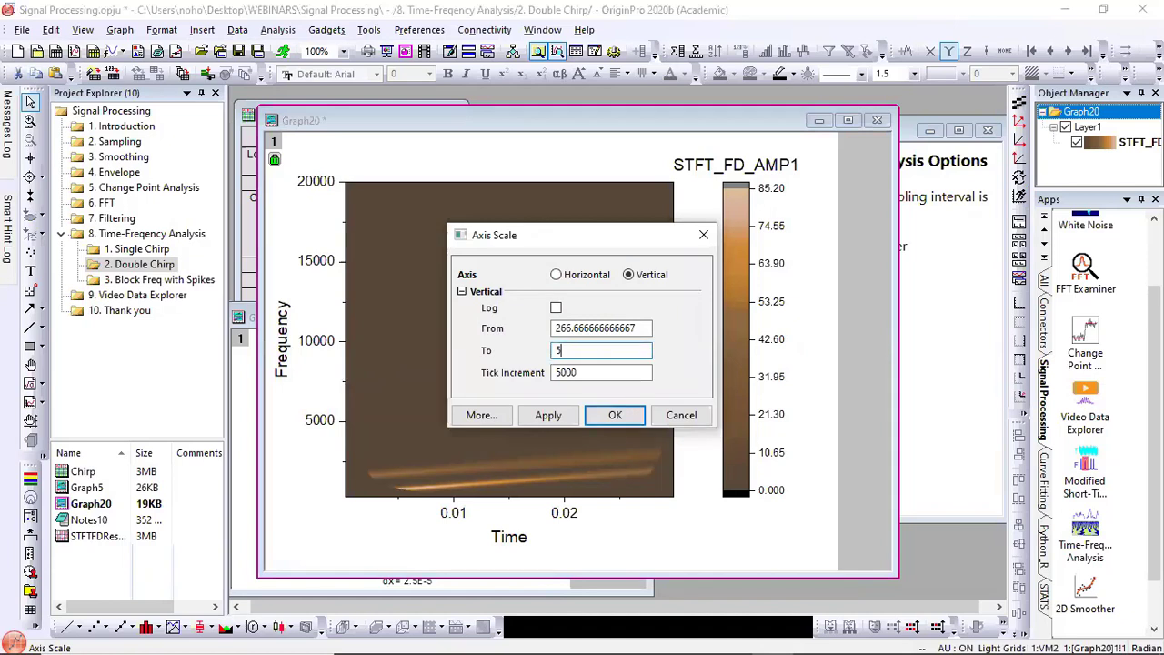
{"action": "double_click", "coordinate": [580, 373]}
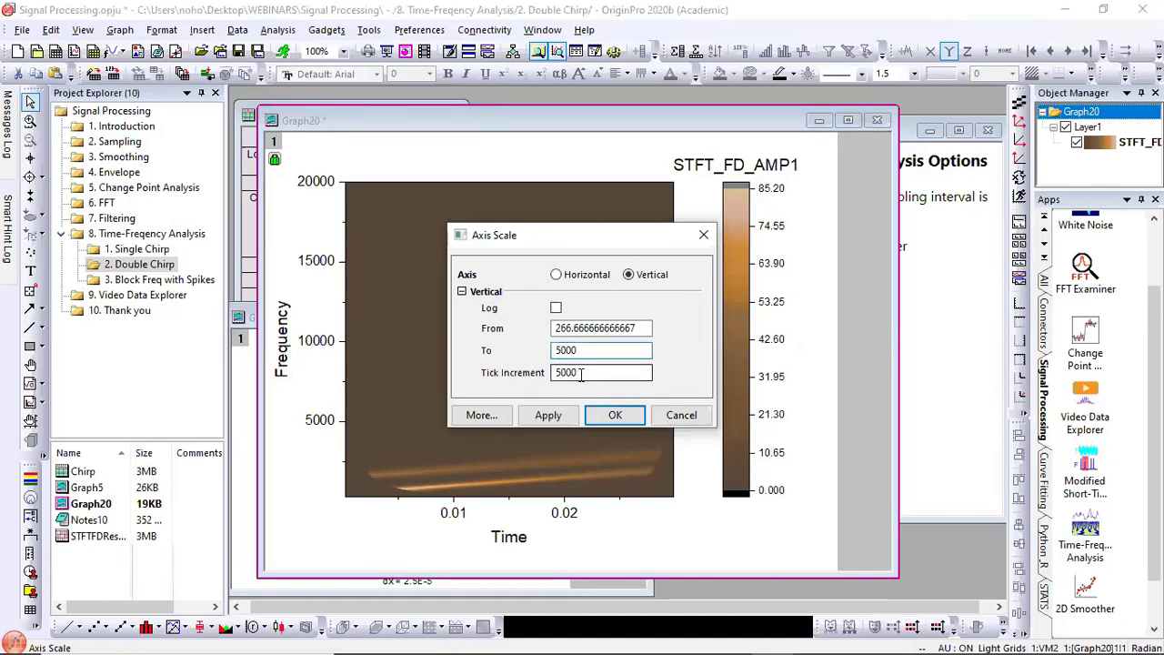
{"action": "type", "text": "100"}
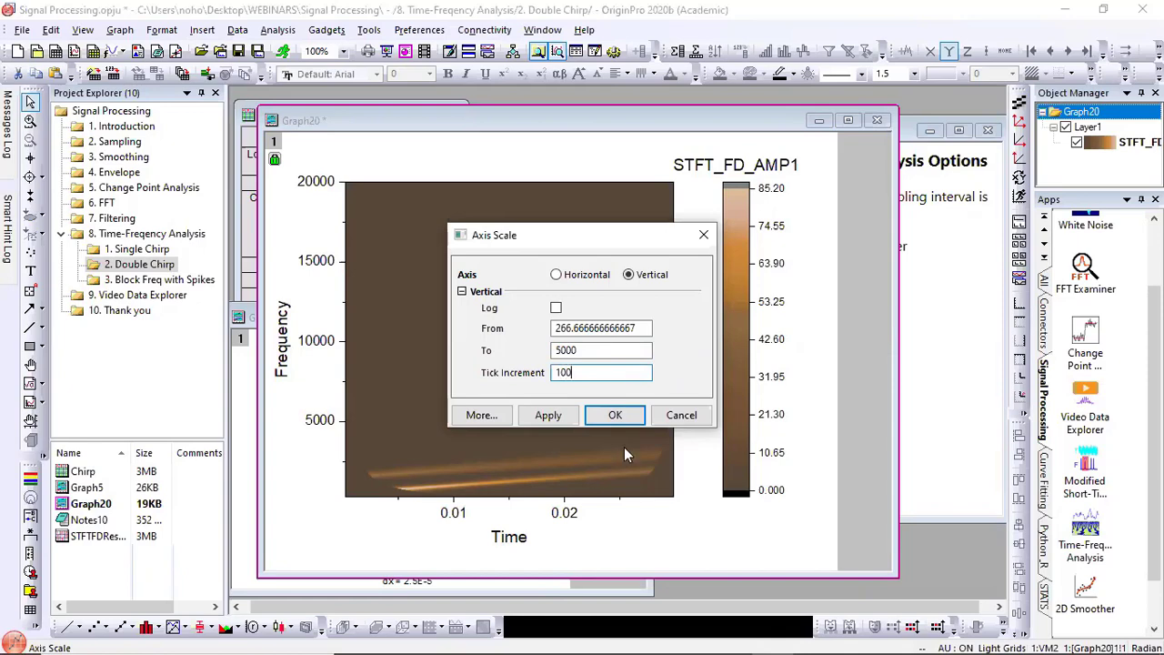
{"action": "left_click", "coordinate": [616, 416]}
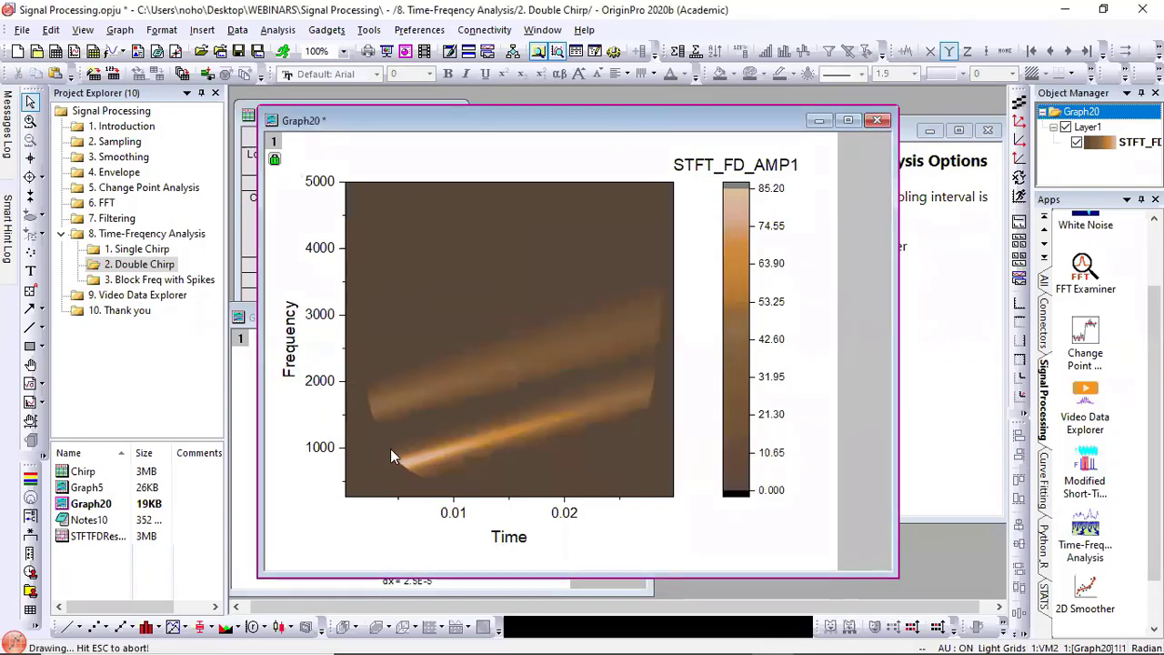
Step: Minimize the modified STFT contour graph and the STFTFDResu1 matrix in the Double Chirp folder
{"action": "mouse_move", "coordinate": [433, 456]}
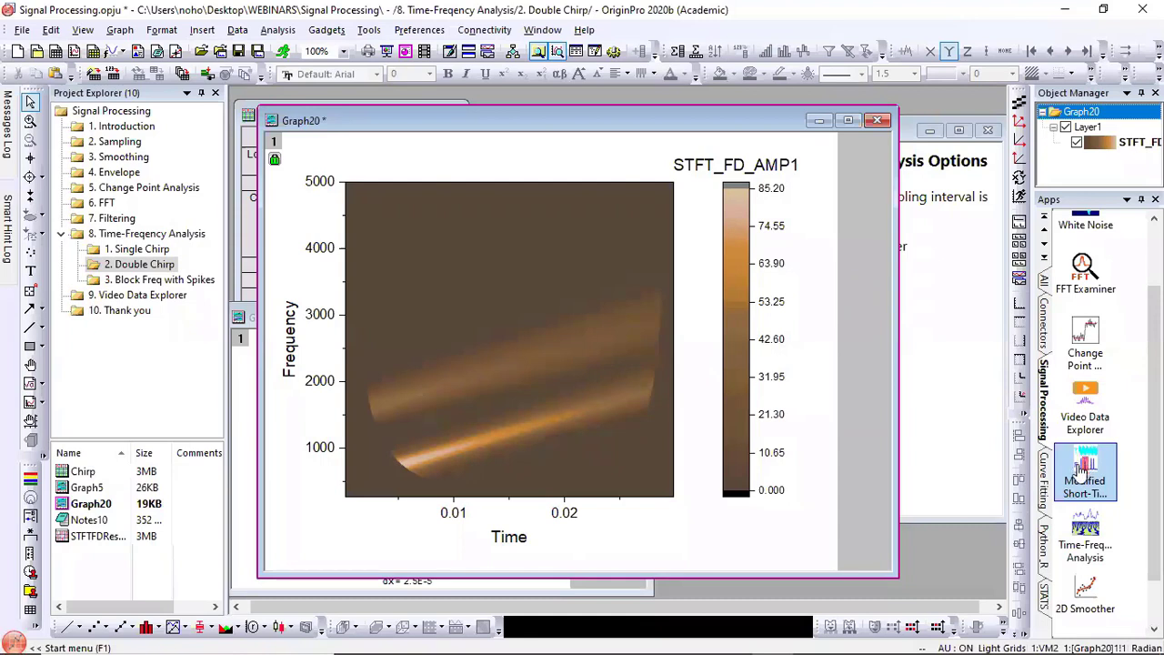
{"action": "mouse_move", "coordinate": [587, 642]}
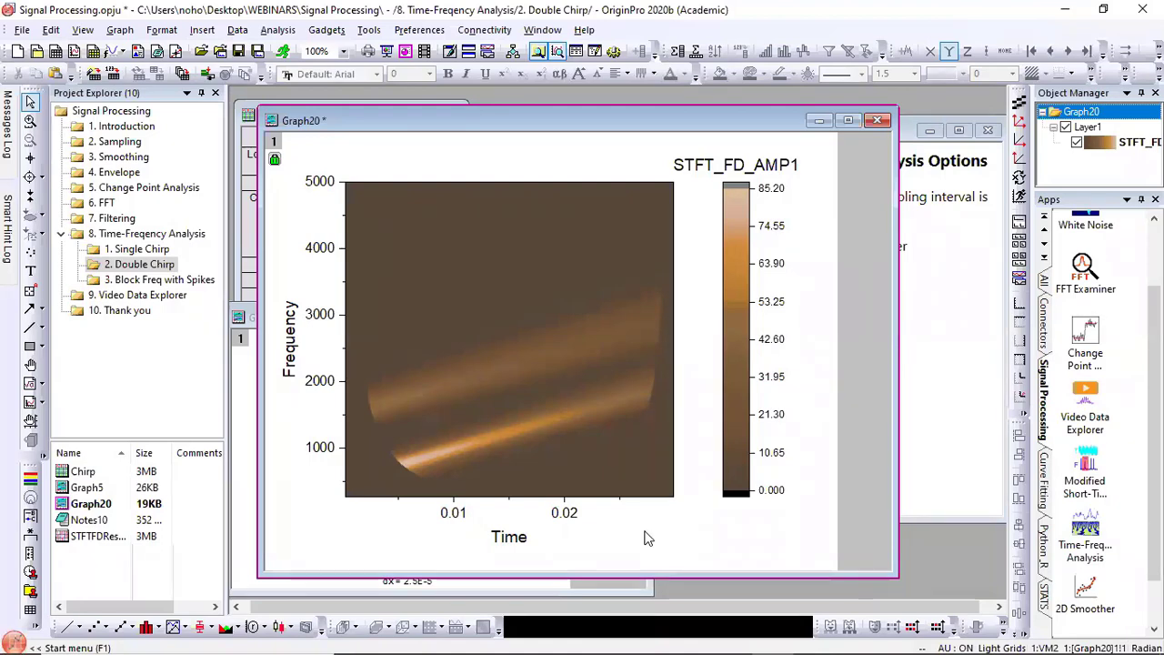
{"action": "left_click", "coordinate": [158, 289]}
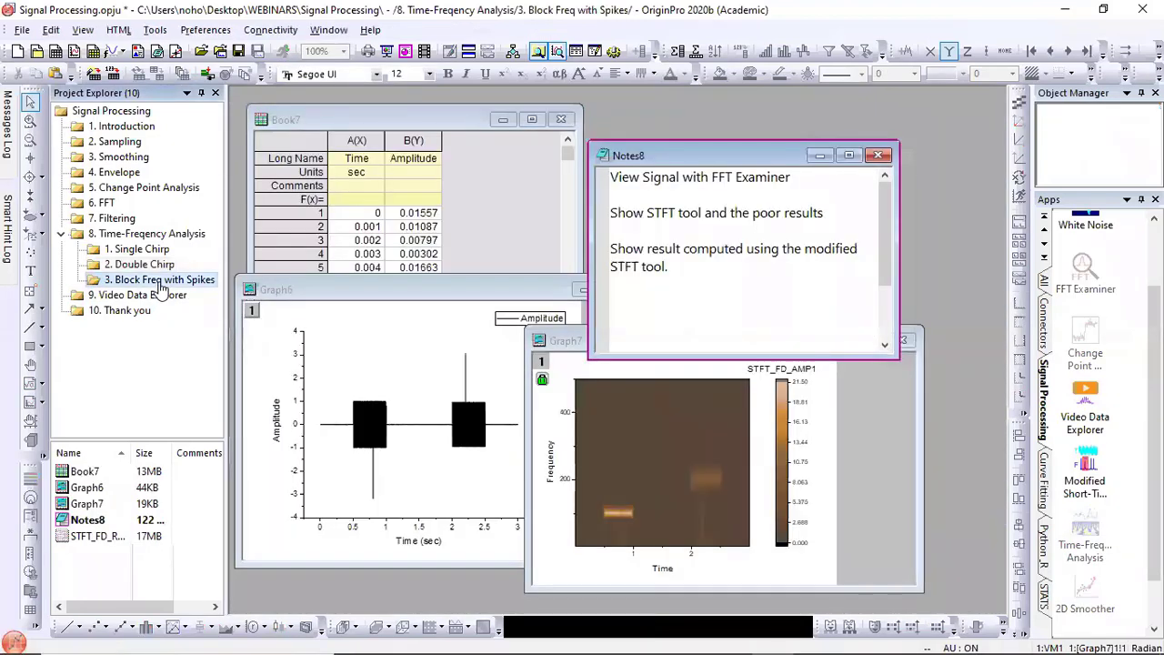
{"action": "left_click", "coordinate": [153, 265]}
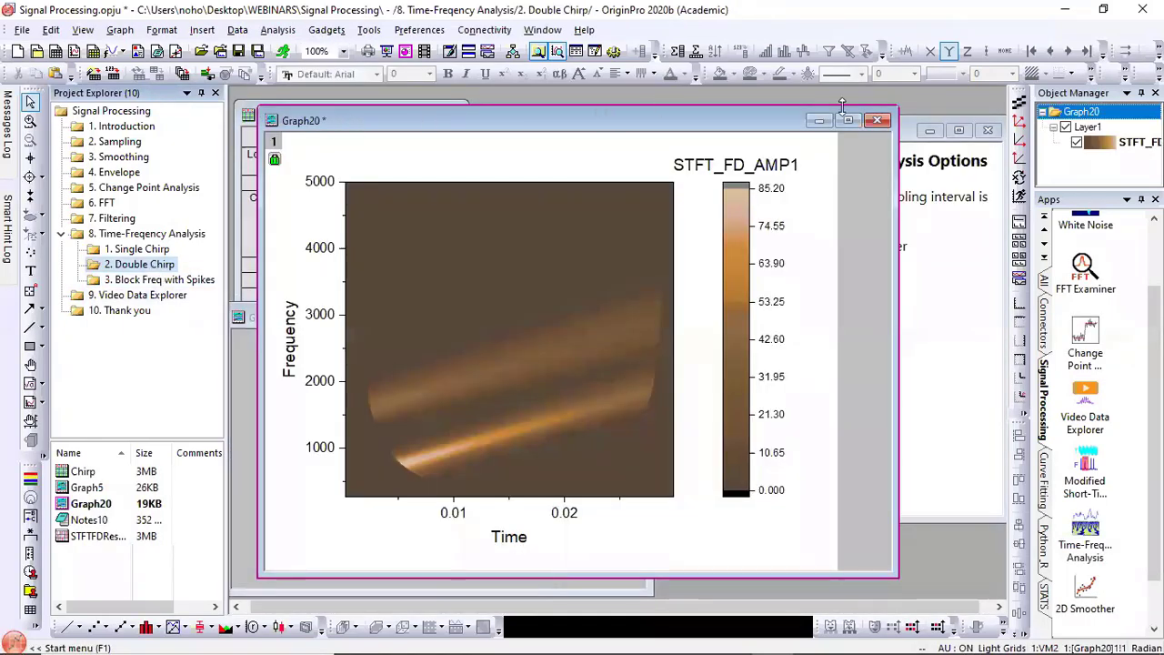
{"action": "left_click", "coordinate": [819, 120]}
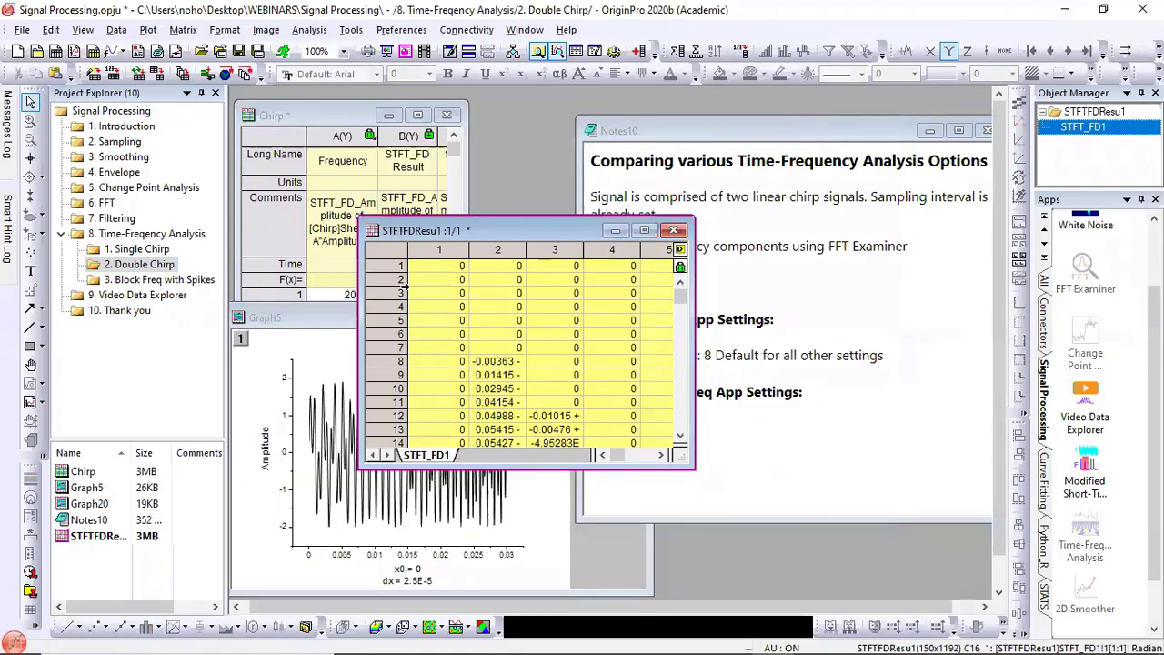
{"action": "left_click", "coordinate": [611, 234]}
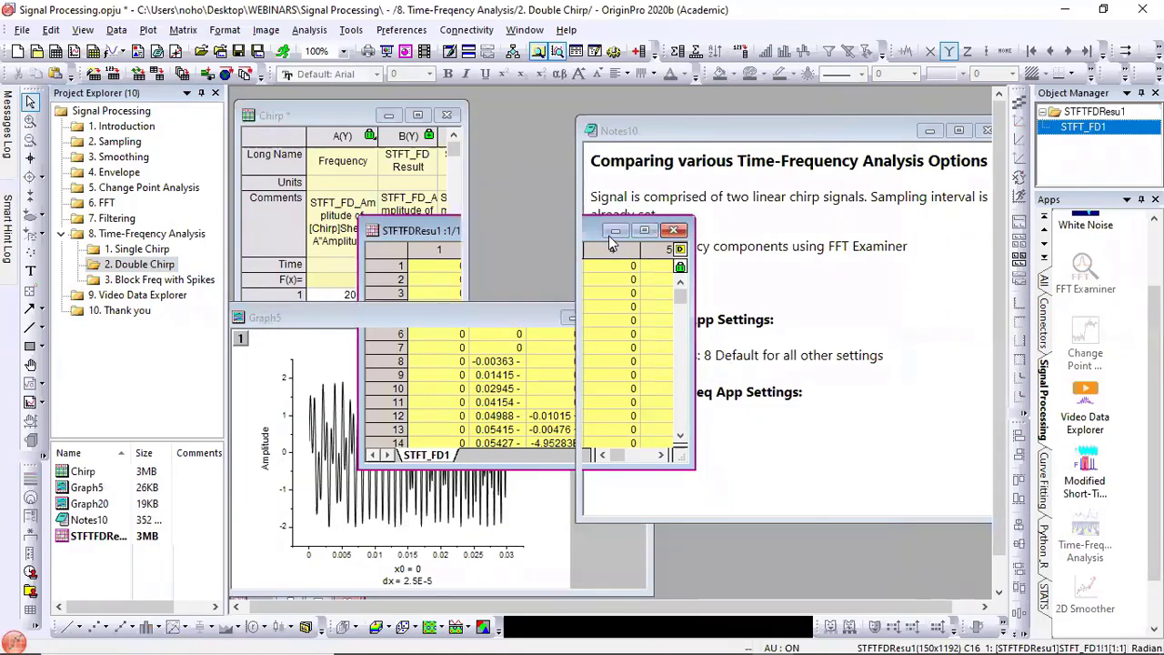
Step: Run the Time-Frequency Analysis app on Graph5 over 300–3000 Hz with the Morlet wavelet and a scalogram contour plot
{"action": "left_click", "coordinate": [408, 316]}
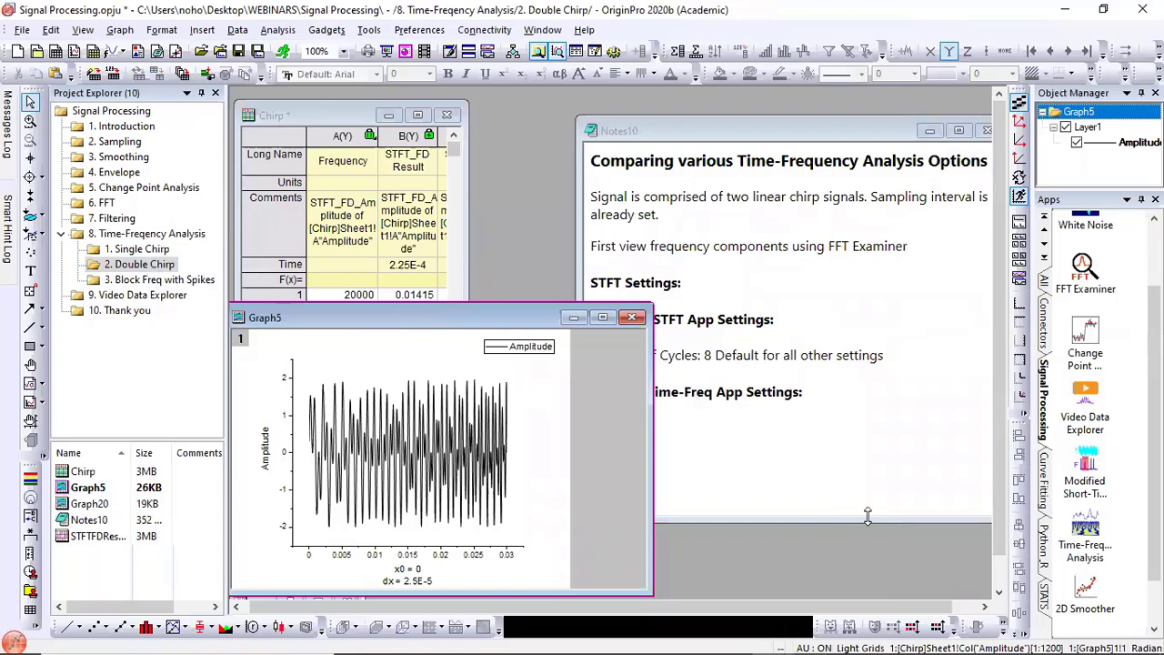
{"action": "left_click", "coordinate": [1085, 541]}
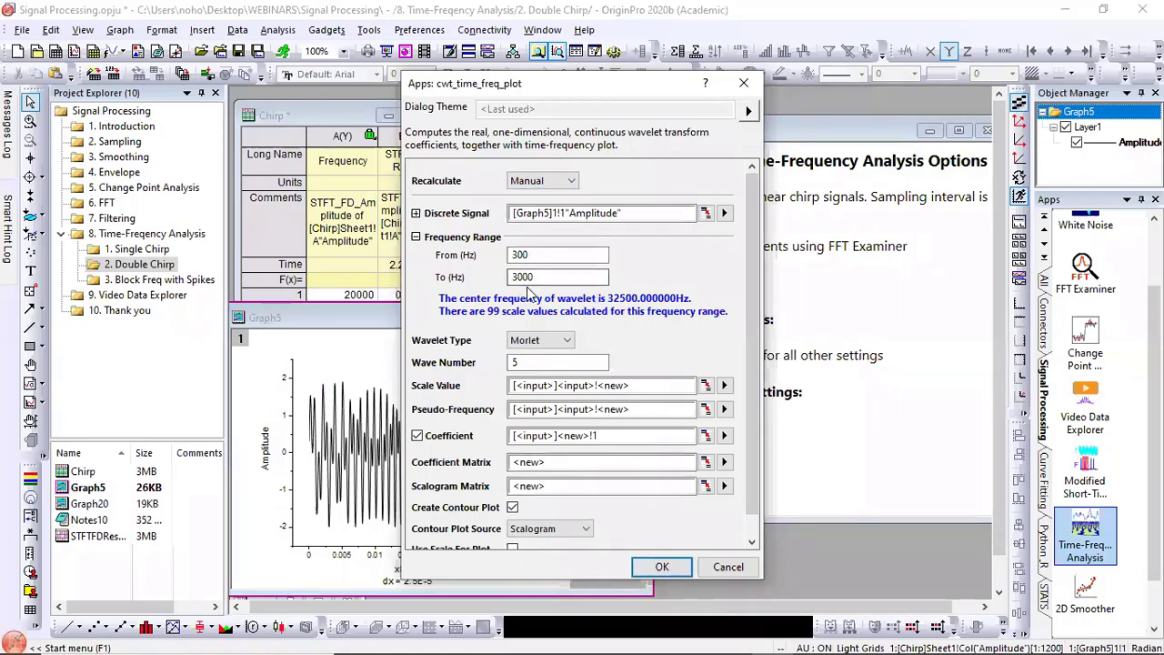
{"action": "left_click", "coordinate": [536, 341]}
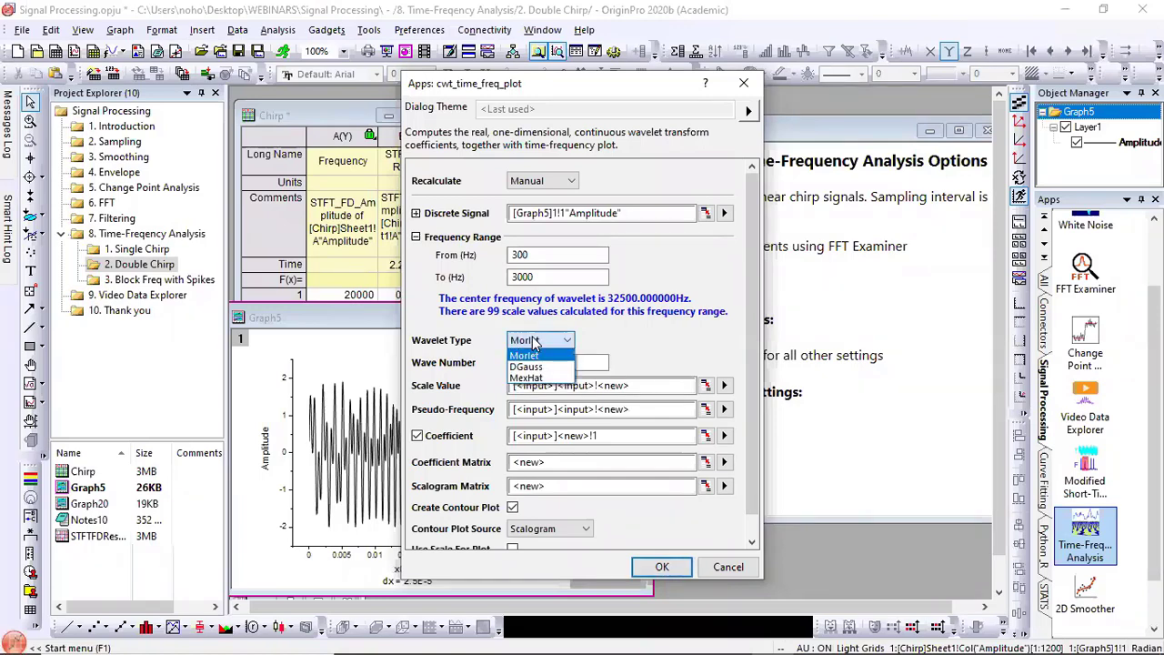
{"action": "left_click", "coordinate": [536, 341]}
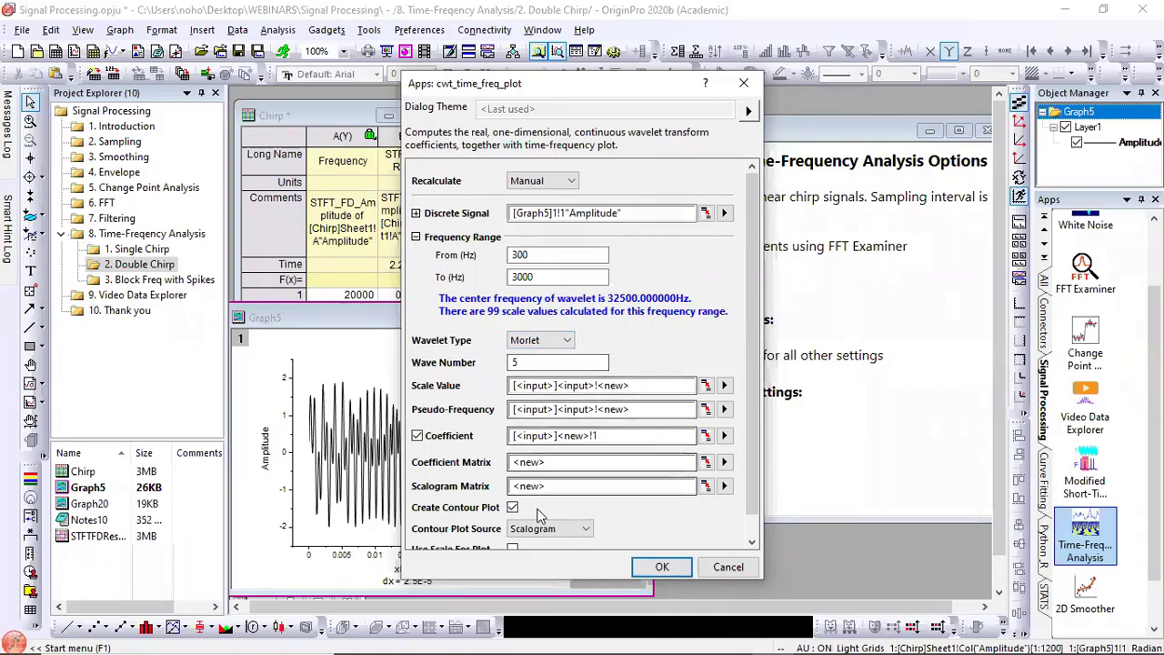
{"action": "left_click", "coordinate": [663, 567]}
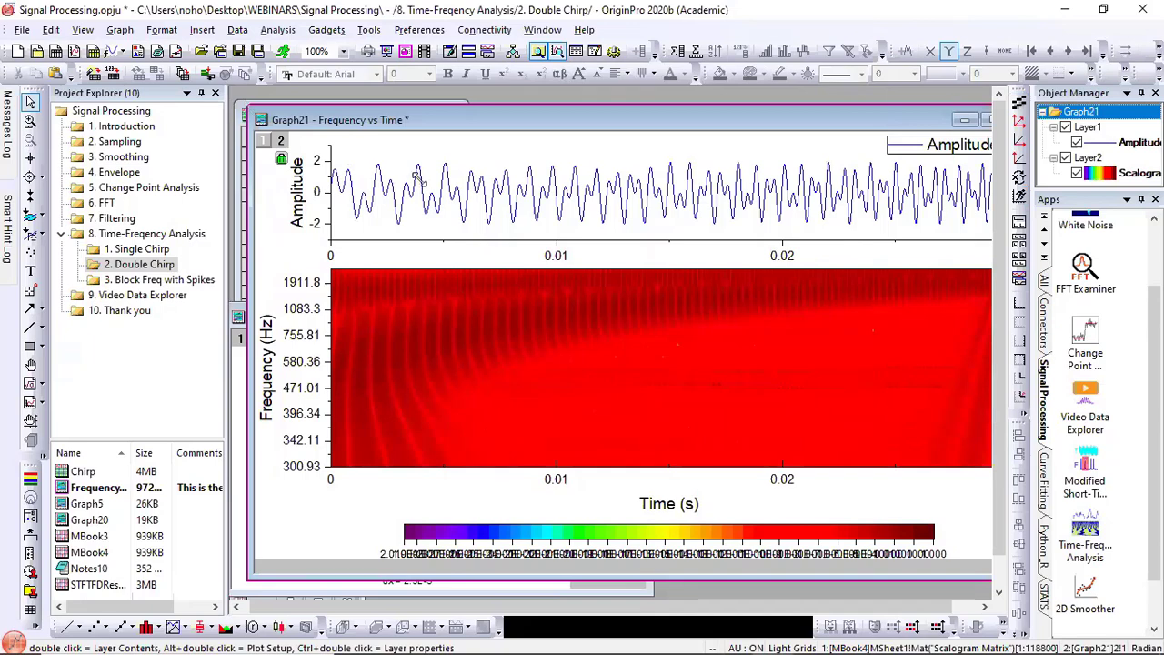
Step: Resize the Frequency vs Time graph window so that it fits entirely within the workspace
{"action": "left_click_drag", "start_coordinate": [247, 106], "coordinate": [290, 158]}
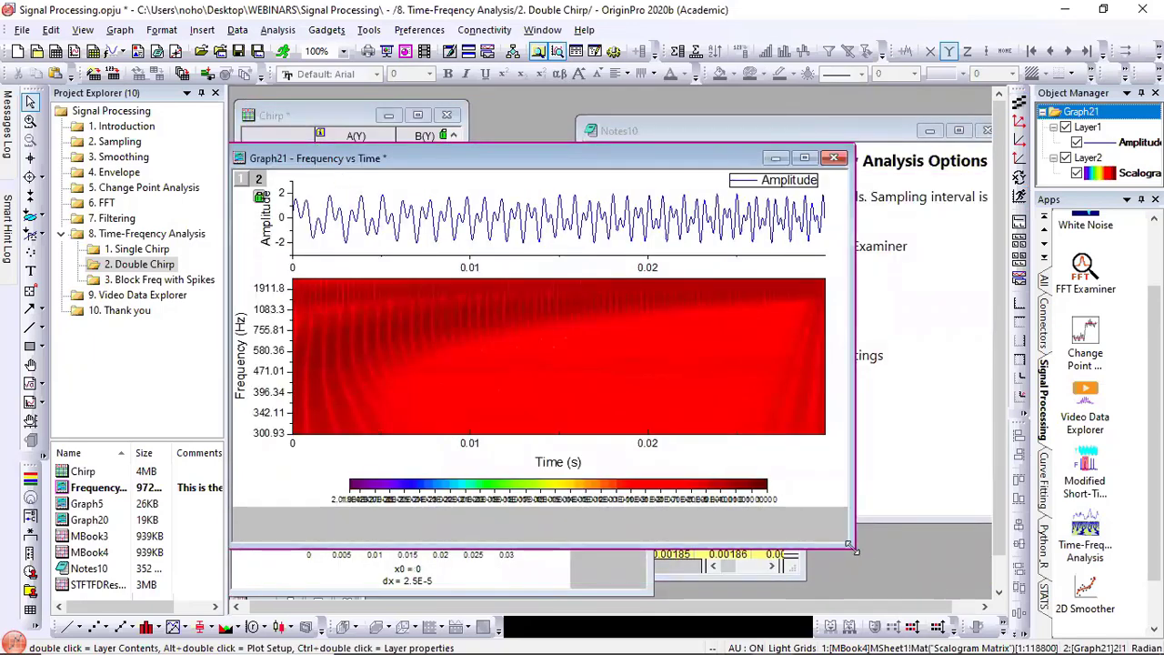
{"action": "left_click_drag", "start_coordinate": [853, 546], "coordinate": [946, 597]}
{"action": "mouse_move", "coordinate": [335, 416]}
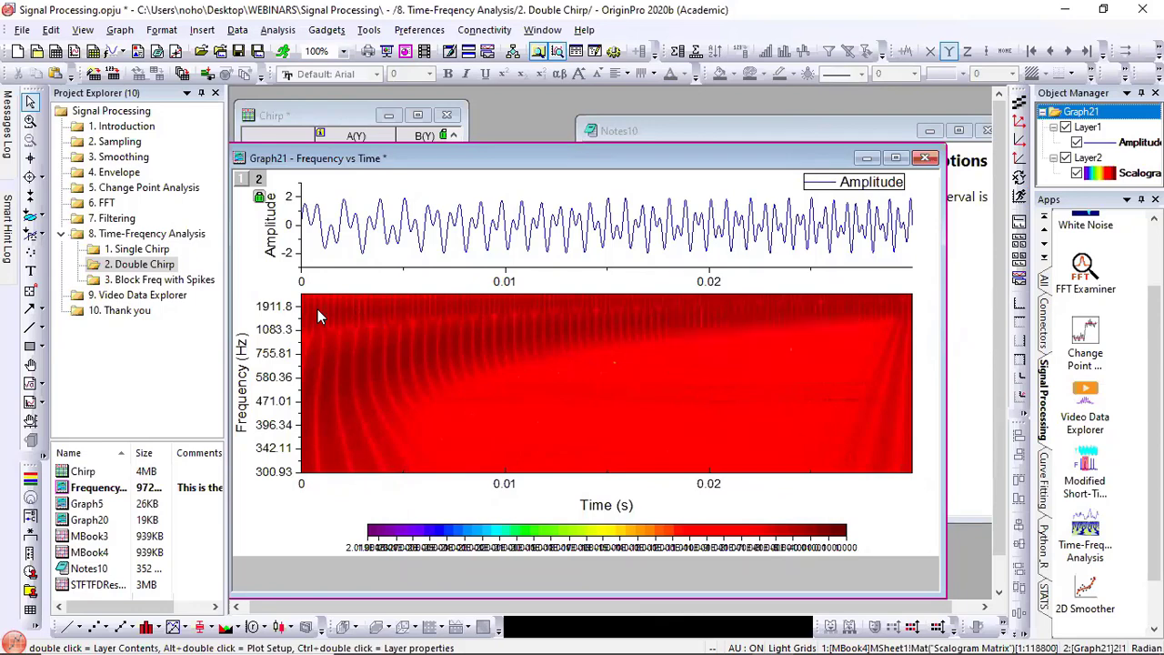
Step: Set the scalogram contour levels to start from 1e-3 and apply the new colour scale
{"action": "double_click", "coordinate": [616, 402]}
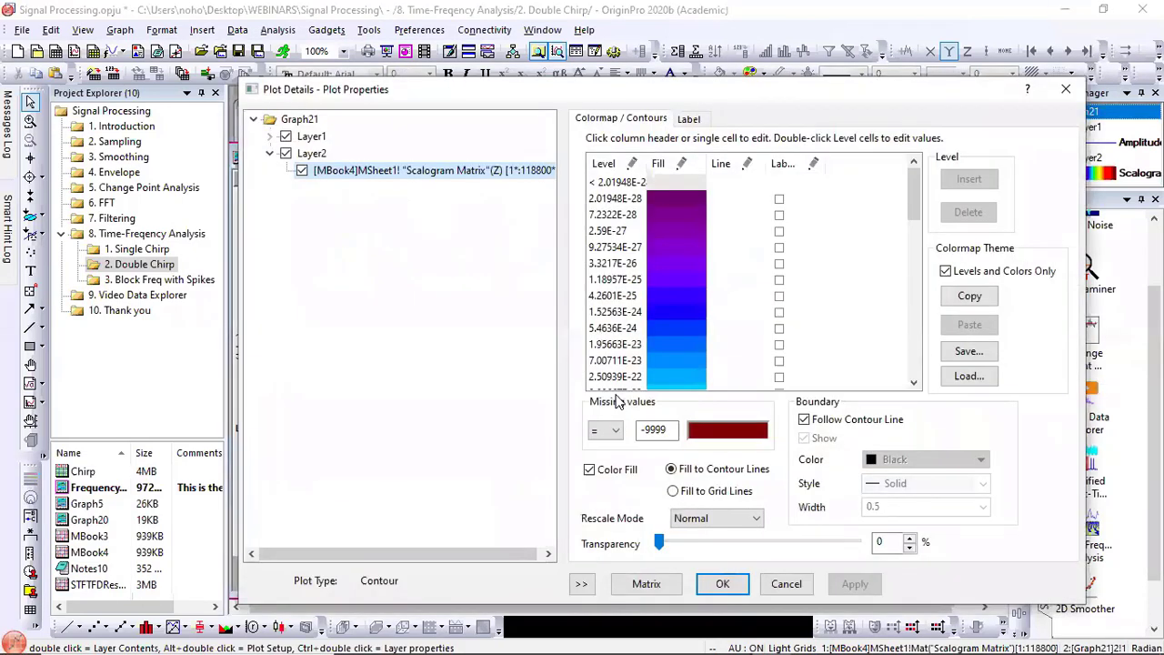
{"action": "left_click", "coordinate": [604, 164]}
{"action": "left_click_drag", "start_coordinate": [642, 280], "coordinate": [529, 282]}
{"action": "type", "text": "1e-"}
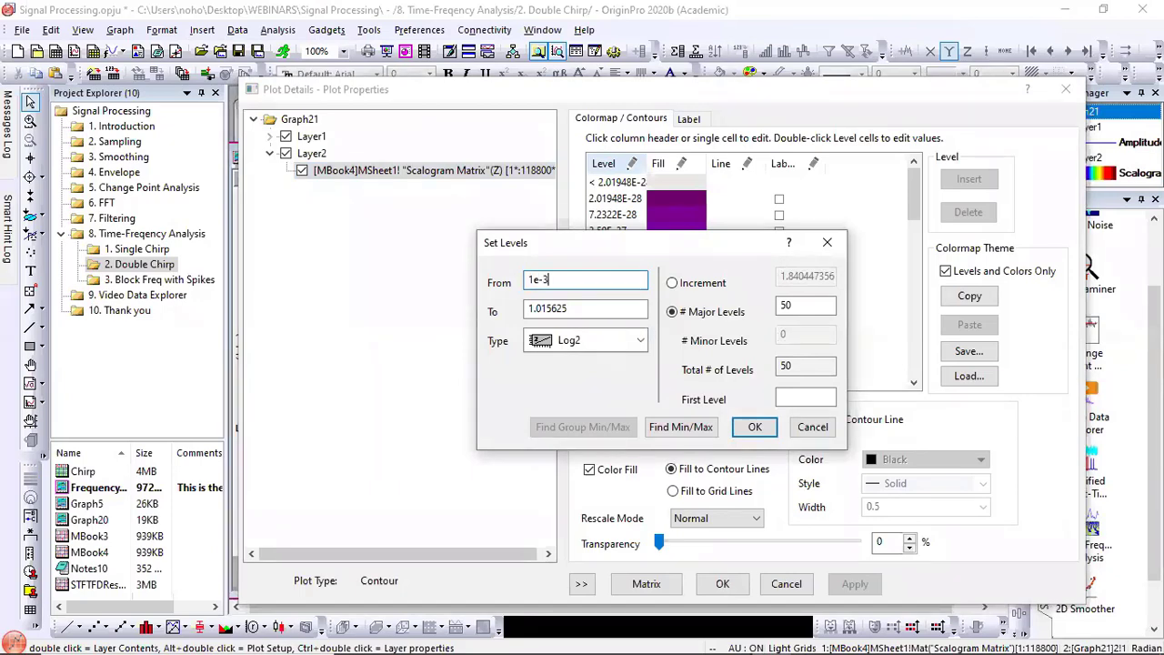
{"action": "type", "text": "3"}
{"action": "left_click", "coordinate": [754, 427]}
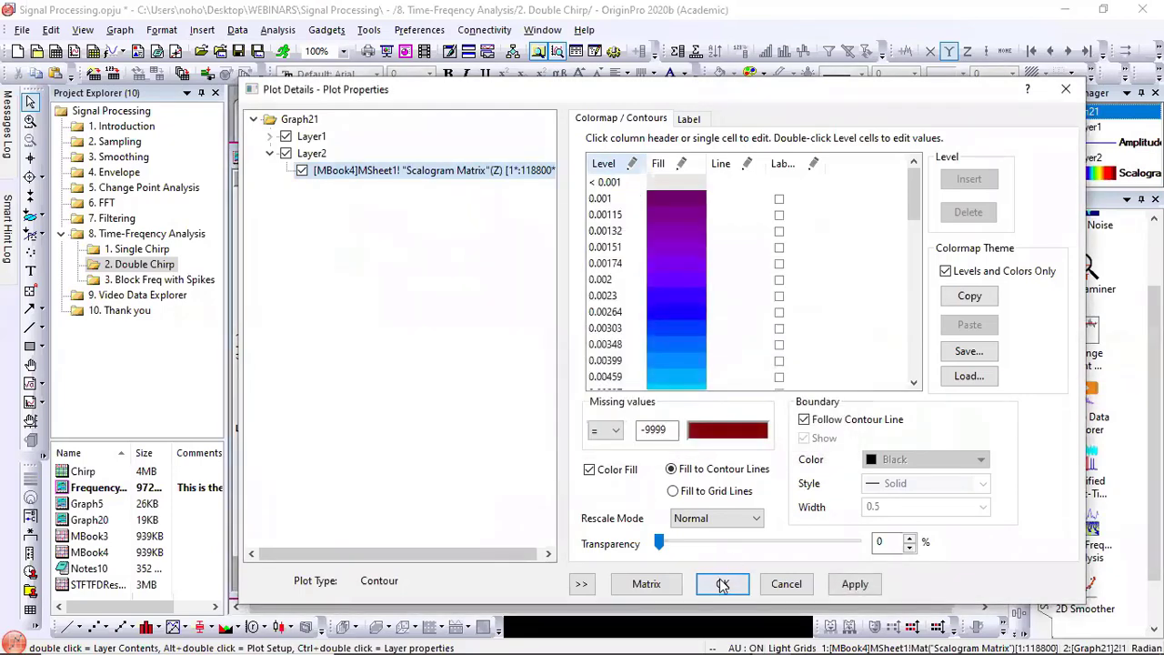
{"action": "left_click", "coordinate": [722, 584]}
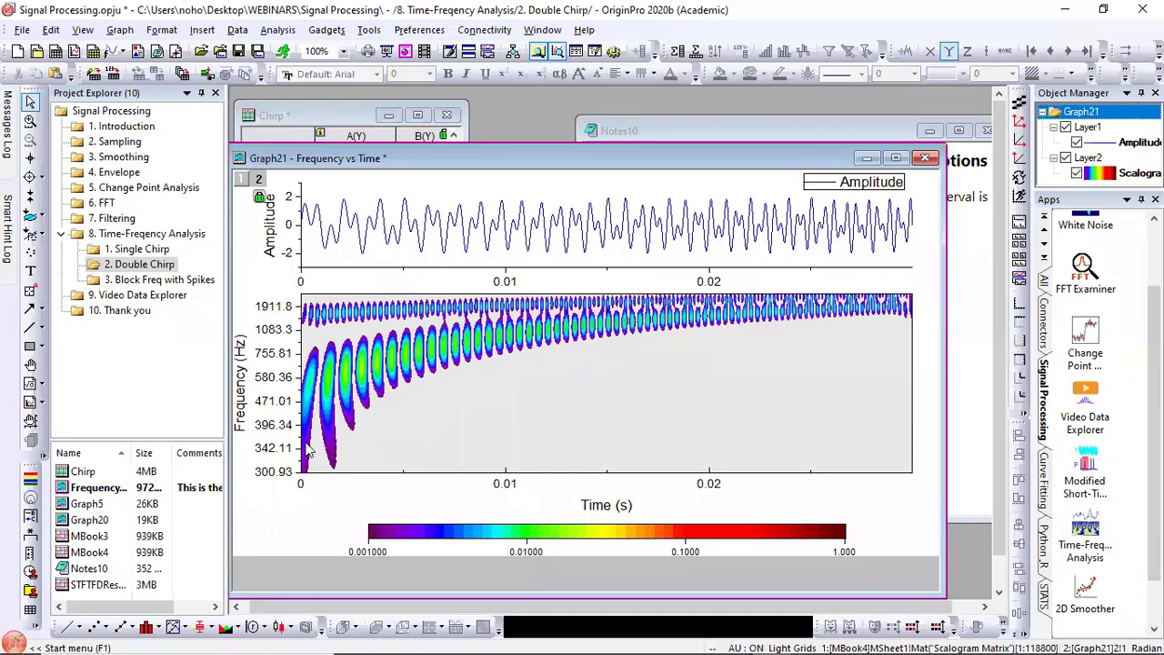
Step: Examine the two chirp bands in the scalogram and the description of the Modified Short-Time Fourier Transform app
{"action": "mouse_move", "coordinate": [309, 444]}
{"action": "mouse_move", "coordinate": [469, 310]}
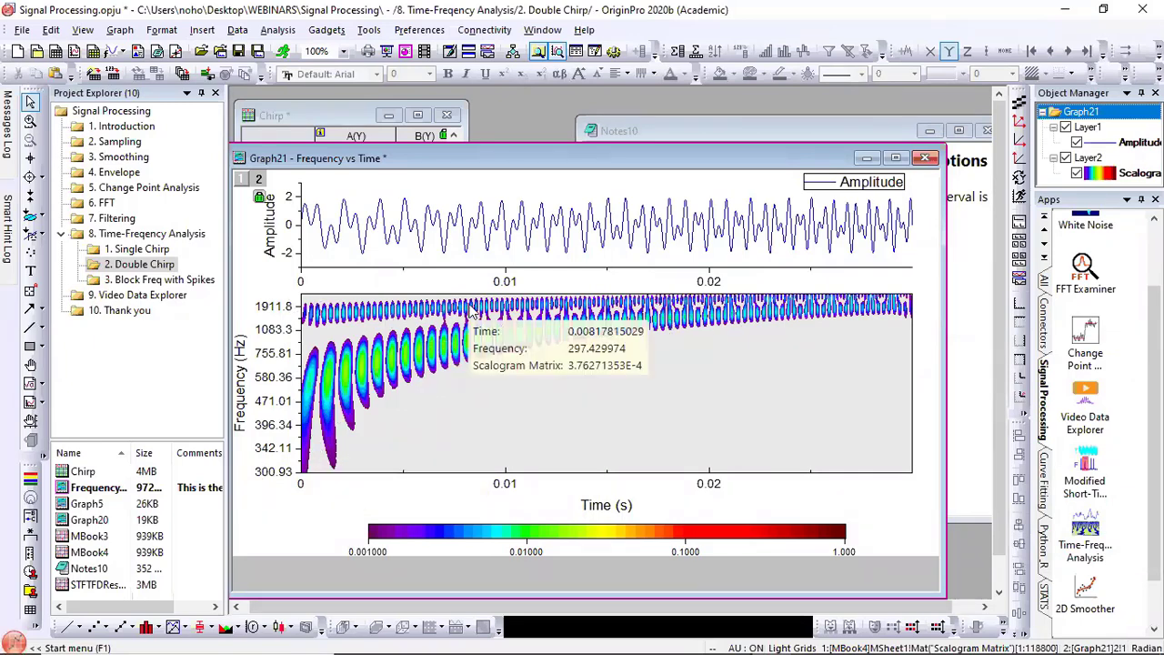
{"action": "mouse_move", "coordinate": [483, 444]}
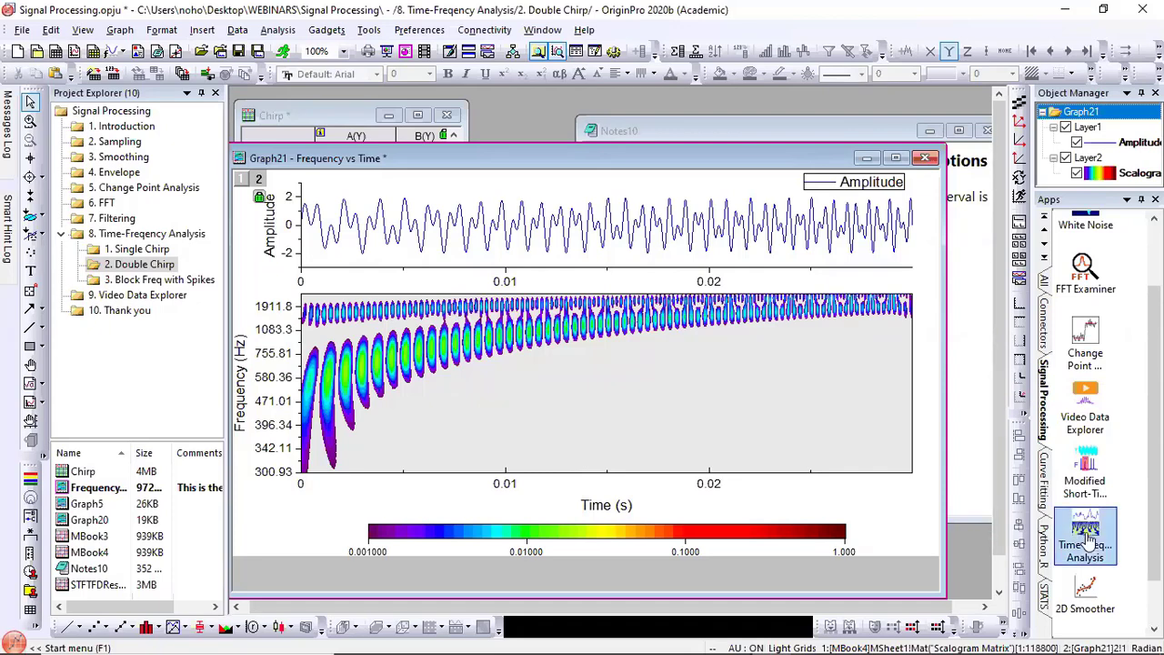
{"action": "mouse_move", "coordinate": [1087, 537]}
{"action": "mouse_move", "coordinate": [1086, 486]}
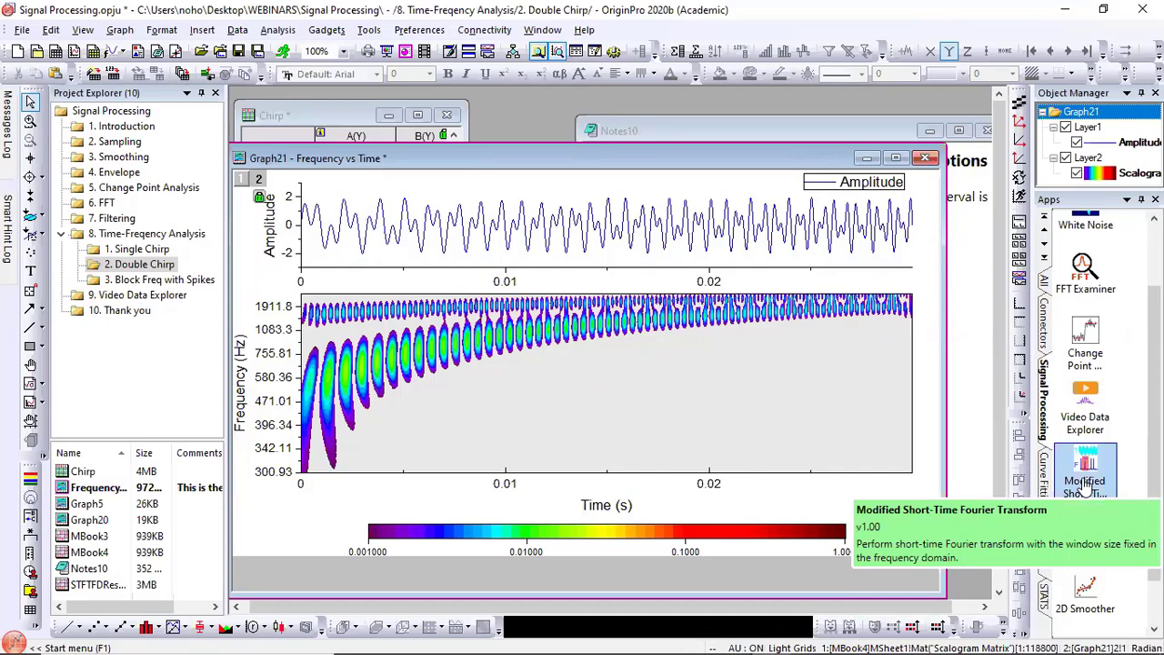
{"action": "left_click", "coordinate": [1086, 482]}
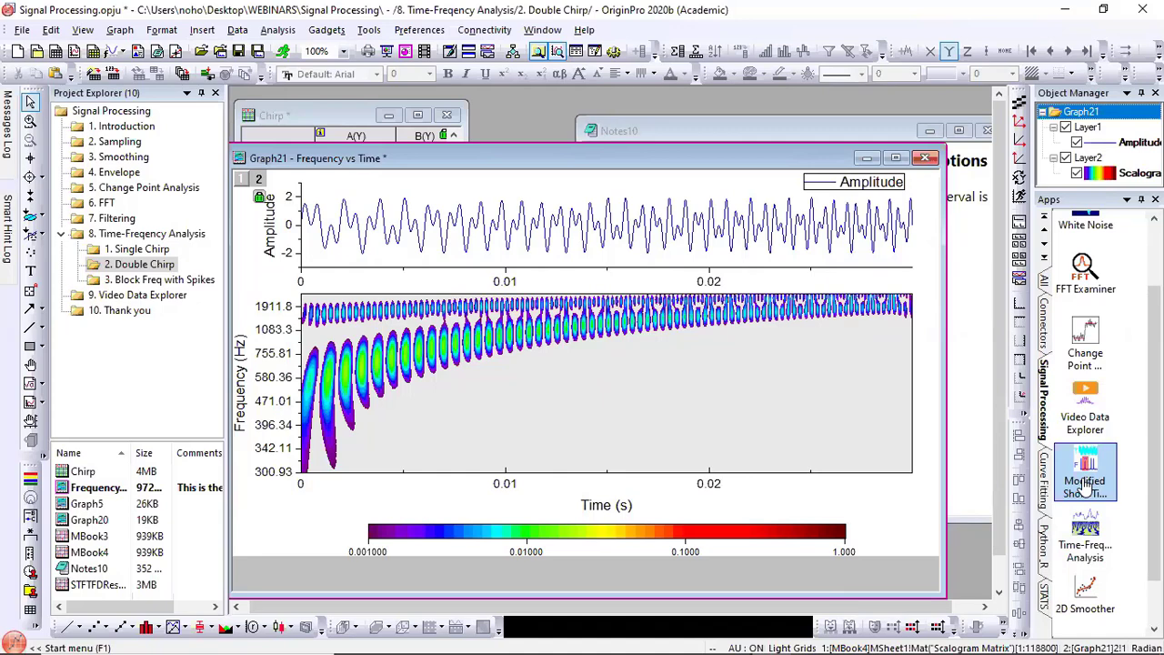
Step: Open the 3. Block Freq with Spikes project folder and enlarge the Graph6 window to fill most of the workspace
{"action": "left_click", "coordinate": [130, 280]}
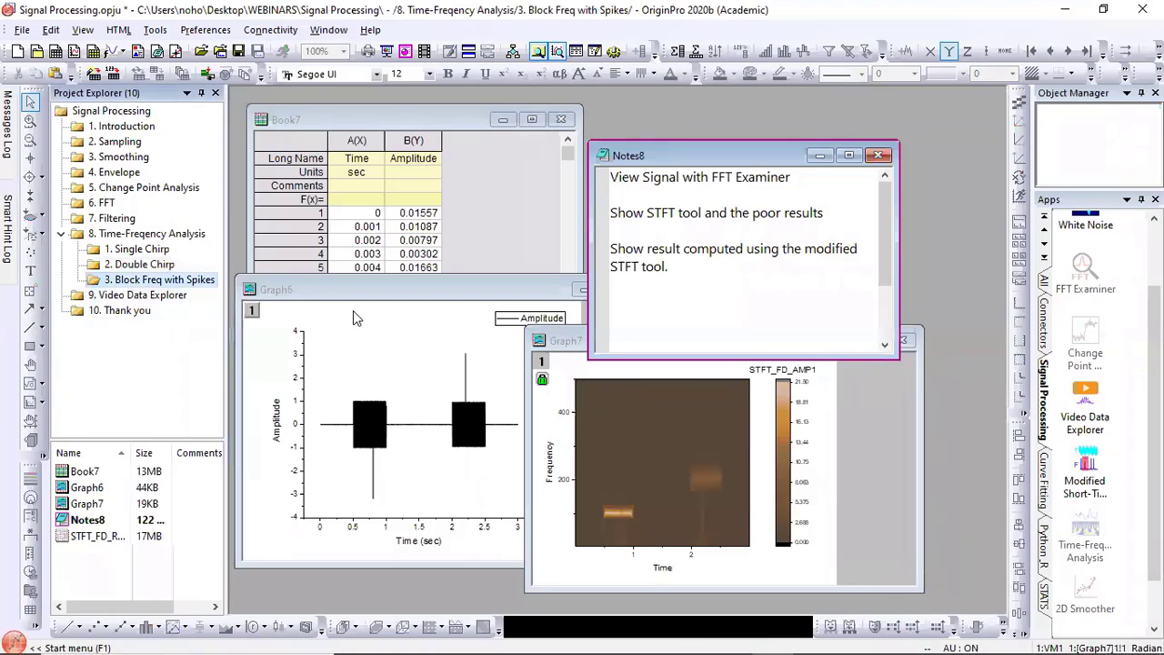
{"action": "left_click", "coordinate": [369, 293]}
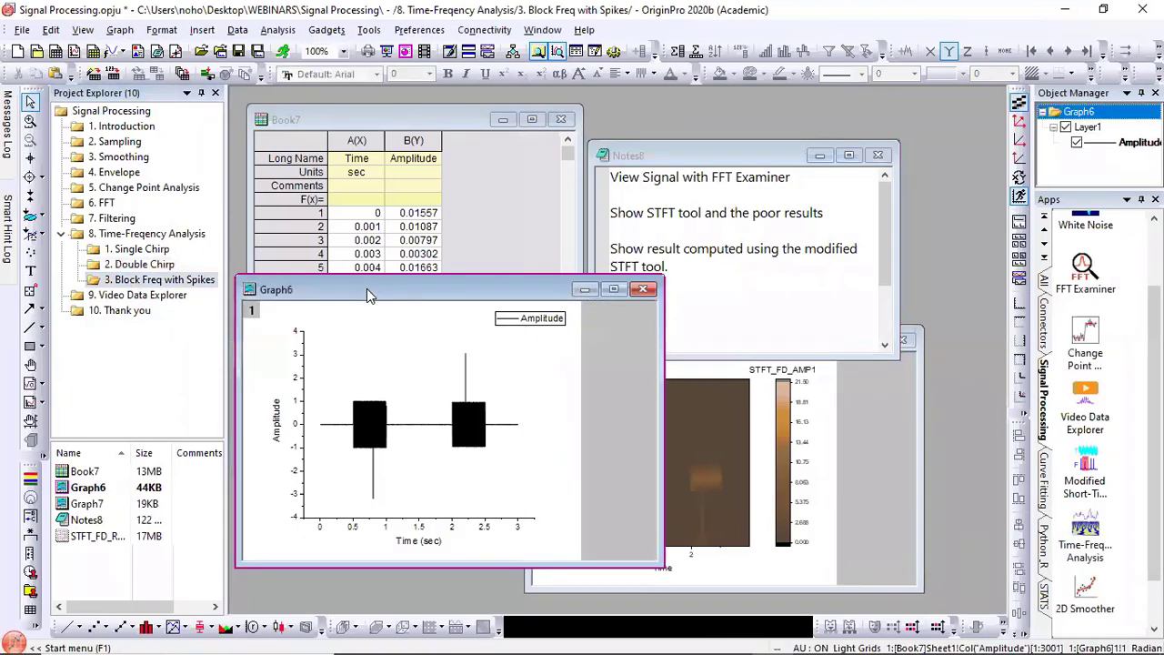
{"action": "left_click_drag", "start_coordinate": [366, 288], "coordinate": [384, 158]}
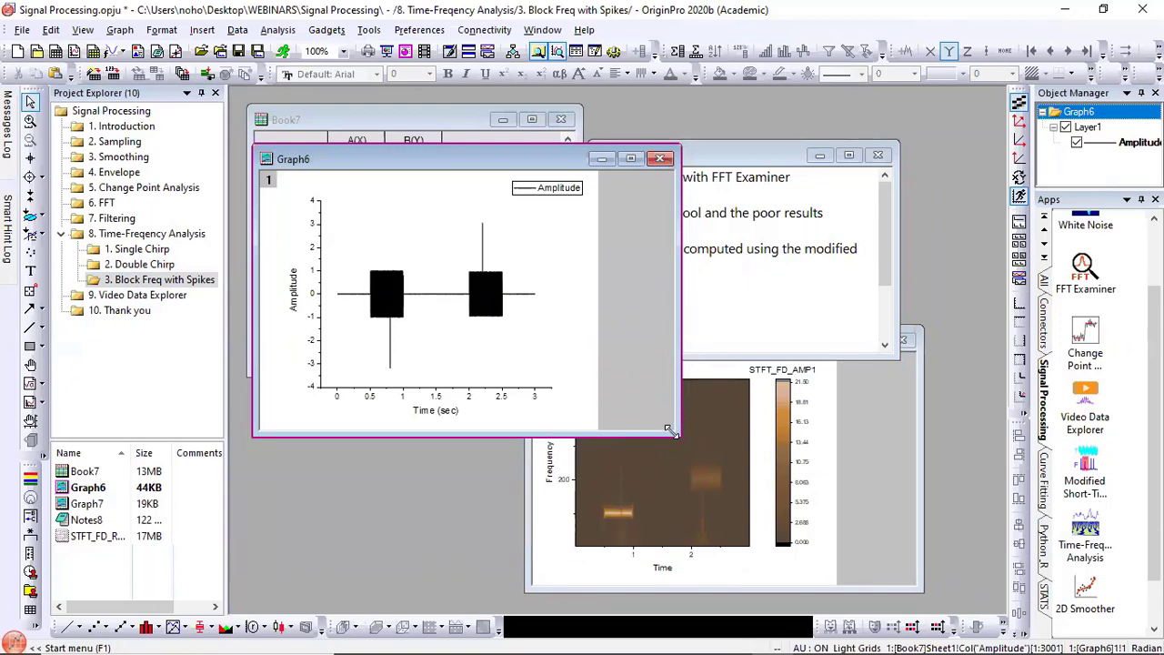
{"action": "left_click_drag", "start_coordinate": [672, 432], "coordinate": [944, 579]}
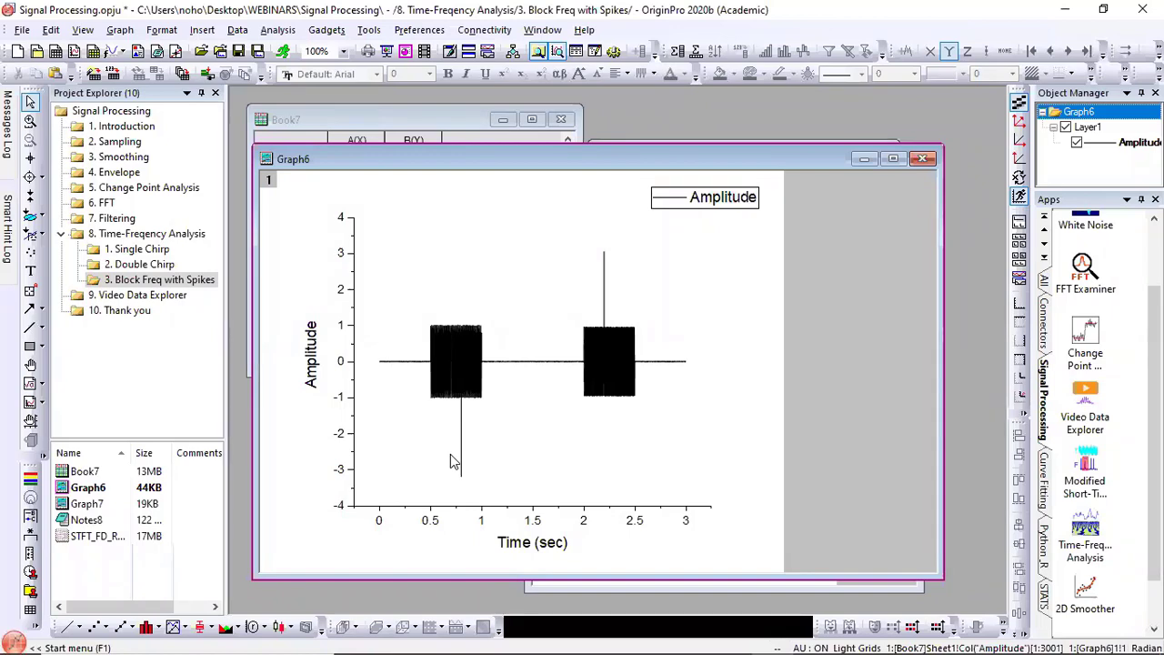
Step: Examine the two oscillation blocks and their spikes along the time axis of the Graph6 amplitude signal
{"action": "key", "text": "z"}
{"action": "scroll", "coordinate": [454, 464], "scroll_direction": "up", "scroll_amount": 5}
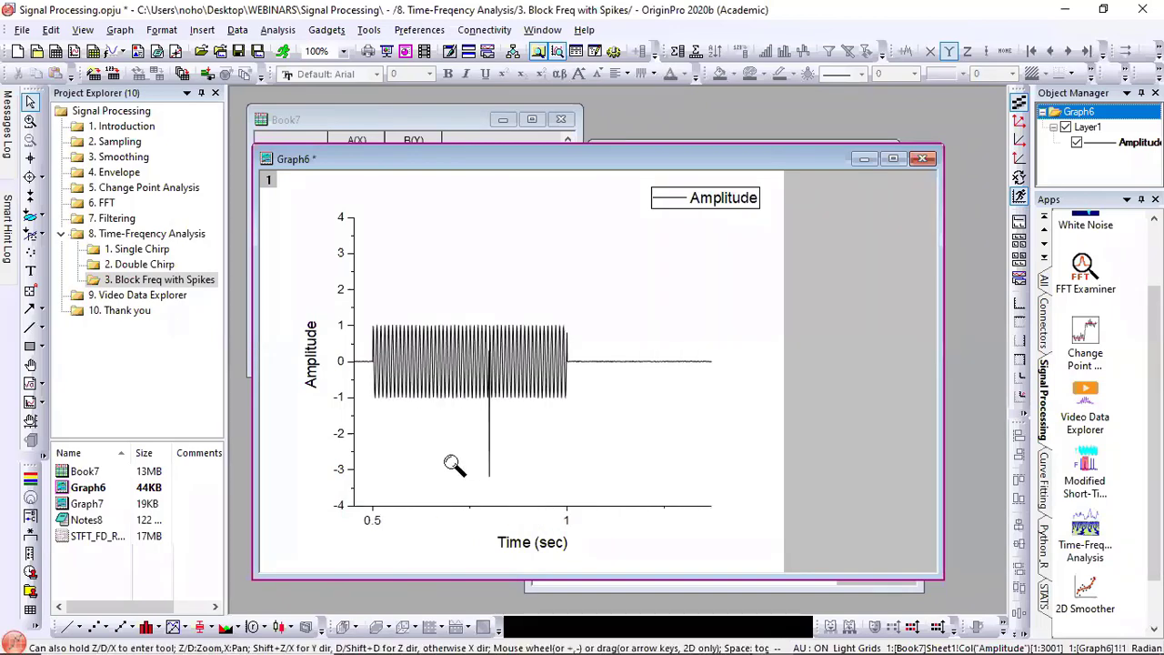
{"action": "scroll", "coordinate": [454, 463], "scroll_direction": "down", "scroll_amount": 1}
{"action": "scroll", "coordinate": [450, 462], "scroll_direction": "down", "scroll_amount": 6}
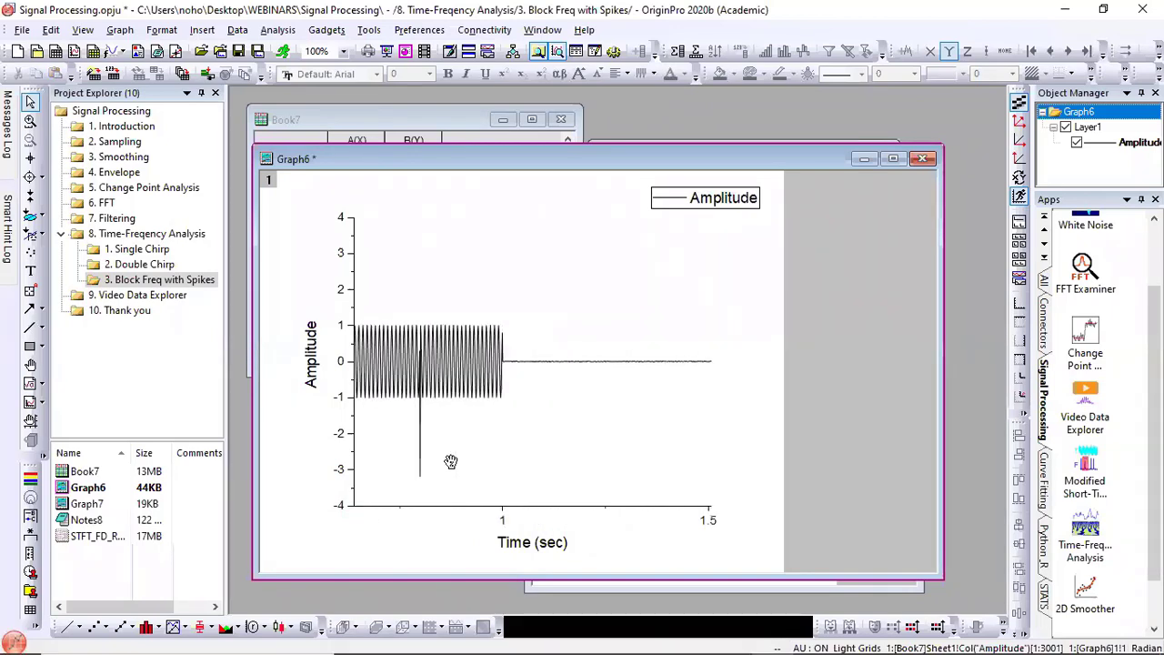
{"action": "scroll", "coordinate": [450, 461], "scroll_direction": "down", "scroll_amount": 3}
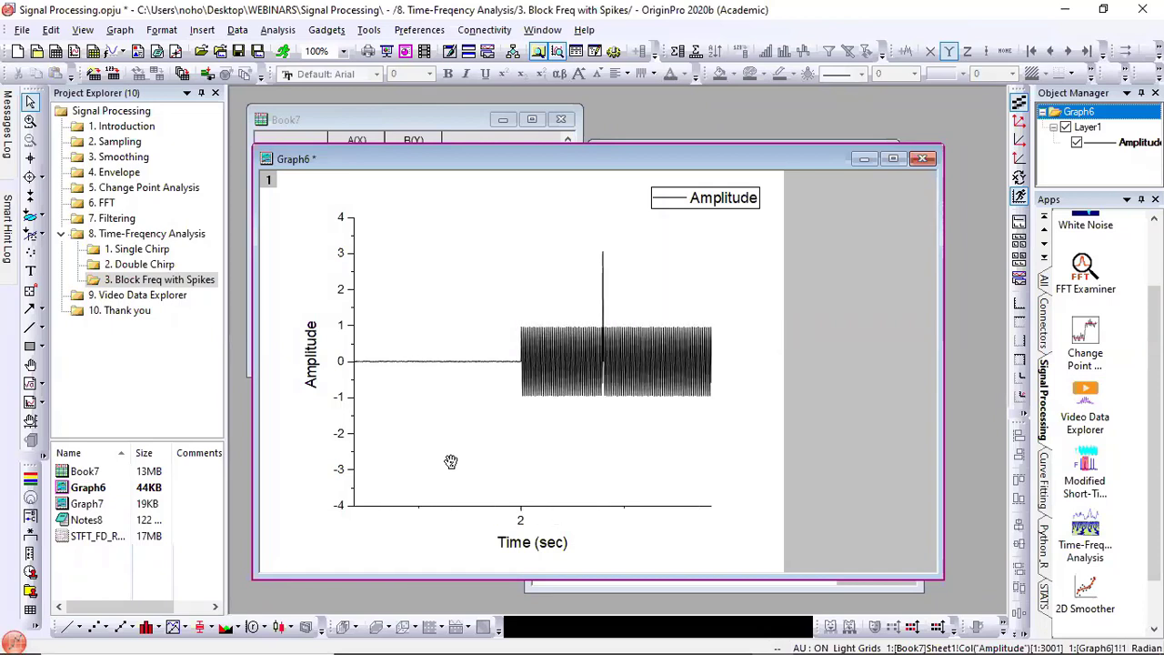
{"action": "scroll", "coordinate": [451, 461], "scroll_direction": "up", "scroll_amount": 11}
{"action": "scroll", "coordinate": [450, 461], "scroll_direction": "up", "scroll_amount": 3}
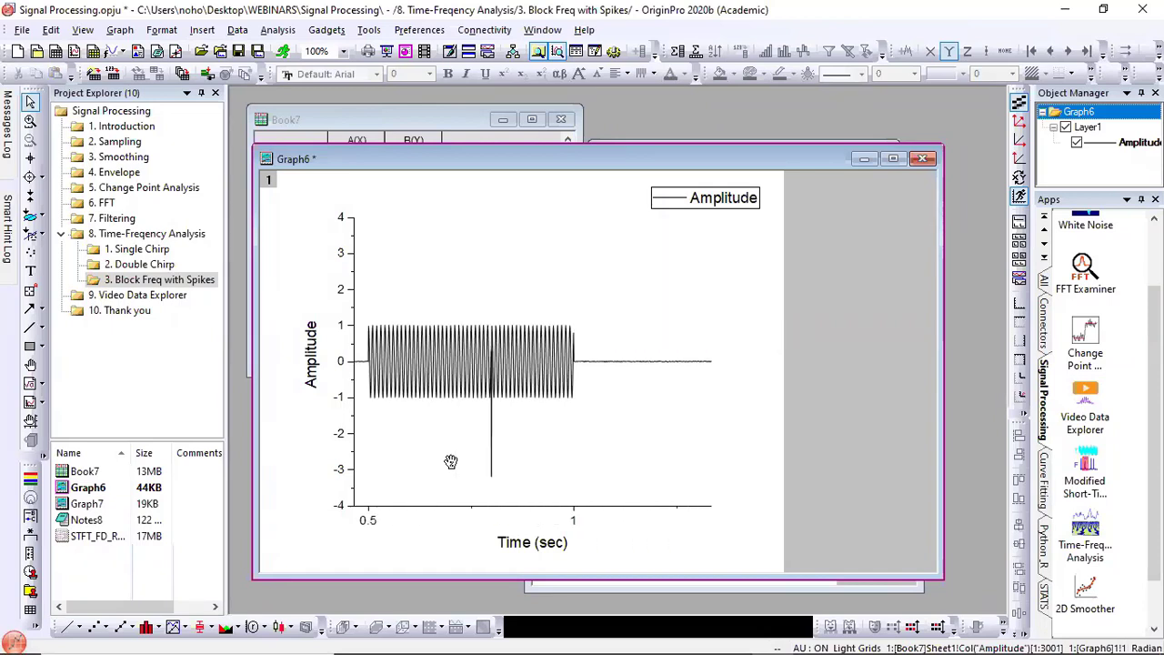
{"action": "scroll", "coordinate": [591, 458], "scroll_direction": "down", "scroll_amount": 1}
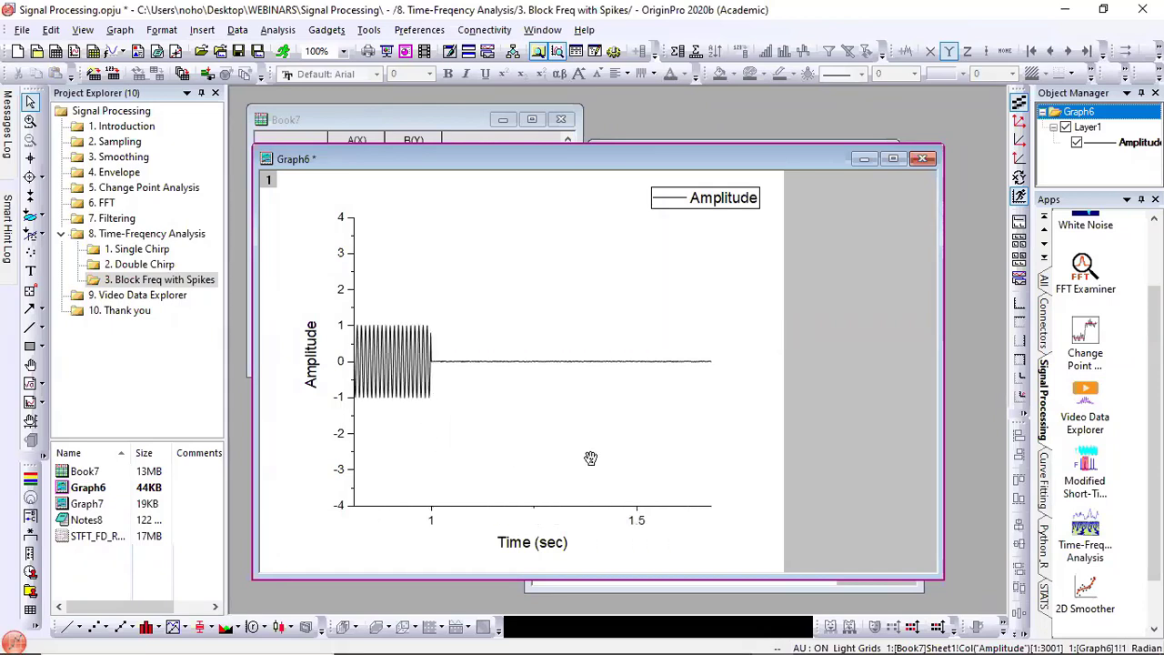
{"action": "scroll", "coordinate": [662, 443], "scroll_direction": "down", "scroll_amount": 4}
{"action": "scroll", "coordinate": [667, 443], "scroll_direction": "down", "scroll_amount": 1}
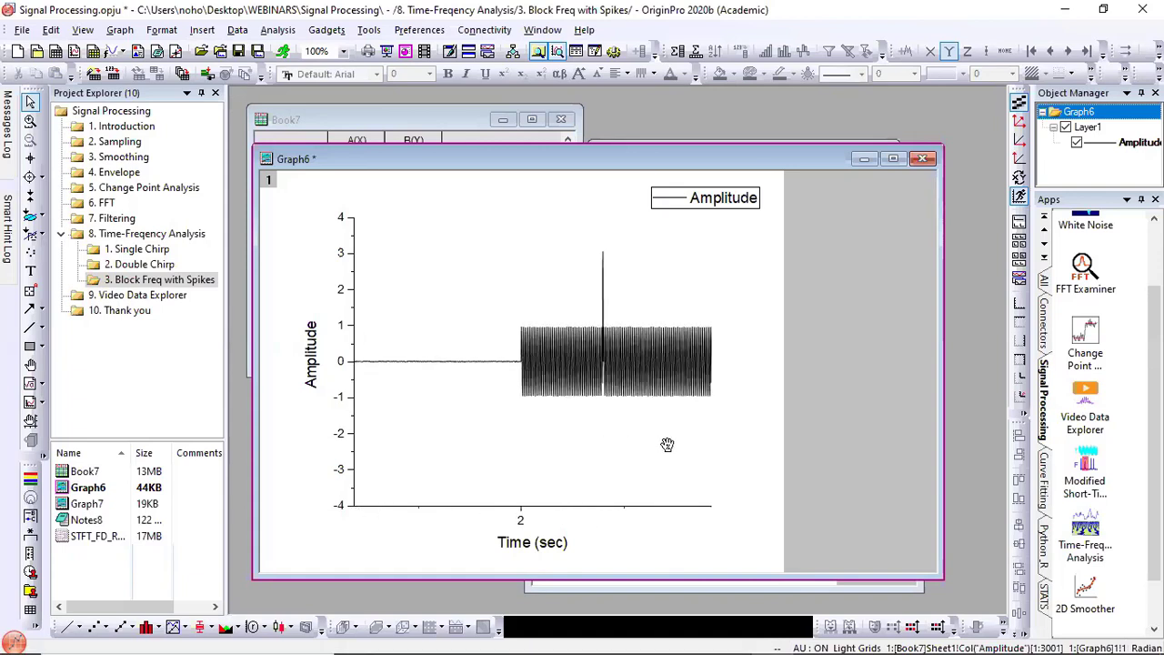
{"action": "scroll", "coordinate": [667, 443], "scroll_direction": "up", "scroll_amount": 5}
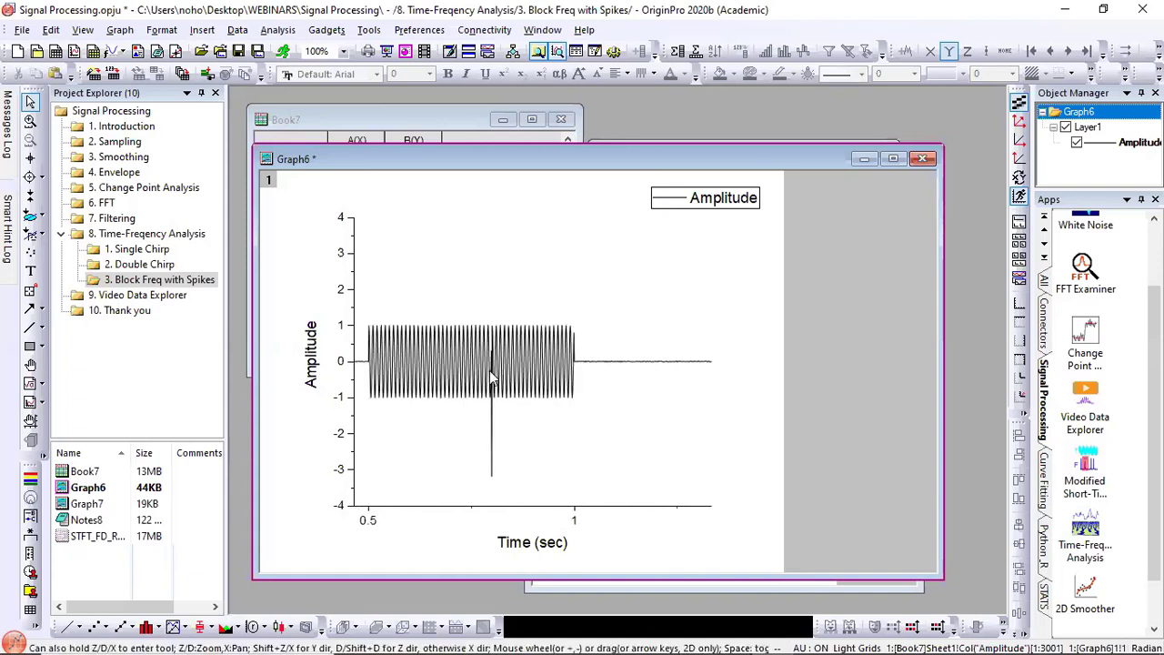
{"action": "mouse_move", "coordinate": [503, 466]}
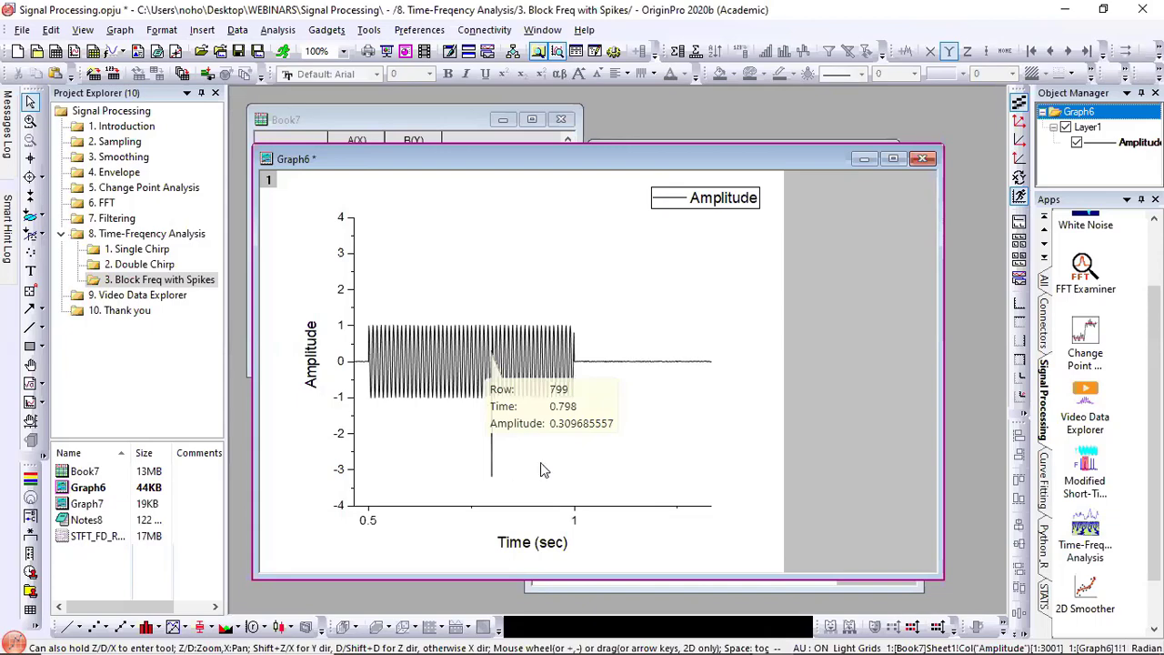
{"action": "scroll", "coordinate": [551, 468], "scroll_direction": "up", "scroll_amount": 1}
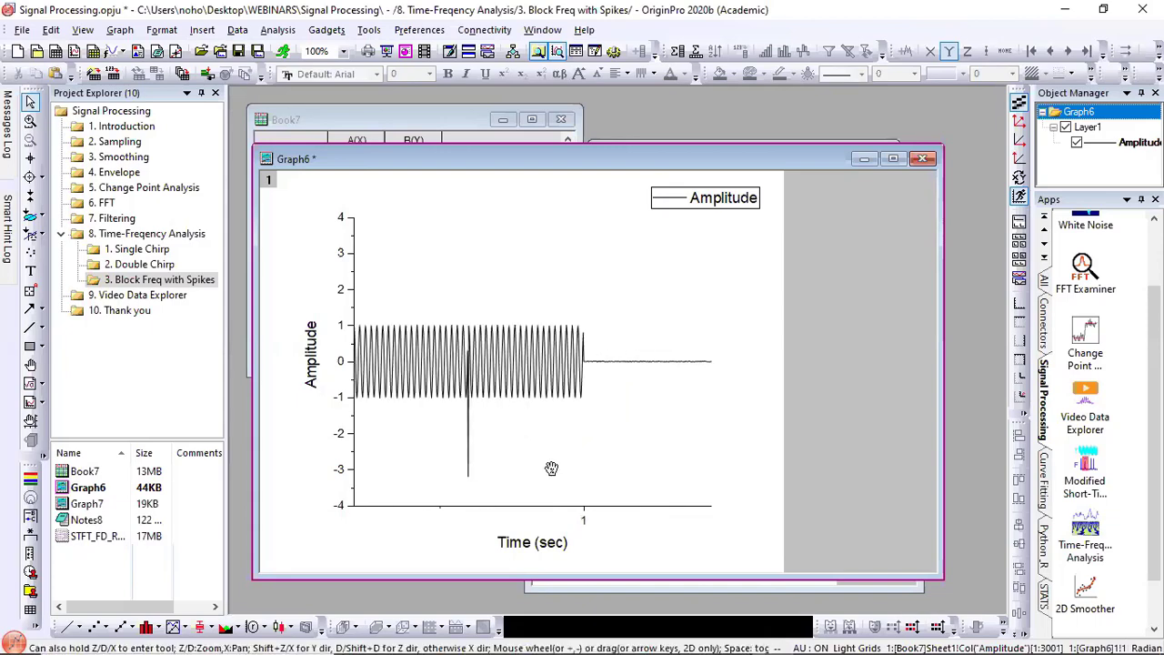
{"action": "scroll", "coordinate": [551, 467], "scroll_direction": "up", "scroll_amount": 2}
{"action": "scroll", "coordinate": [551, 468], "scroll_direction": "down", "scroll_amount": 5}
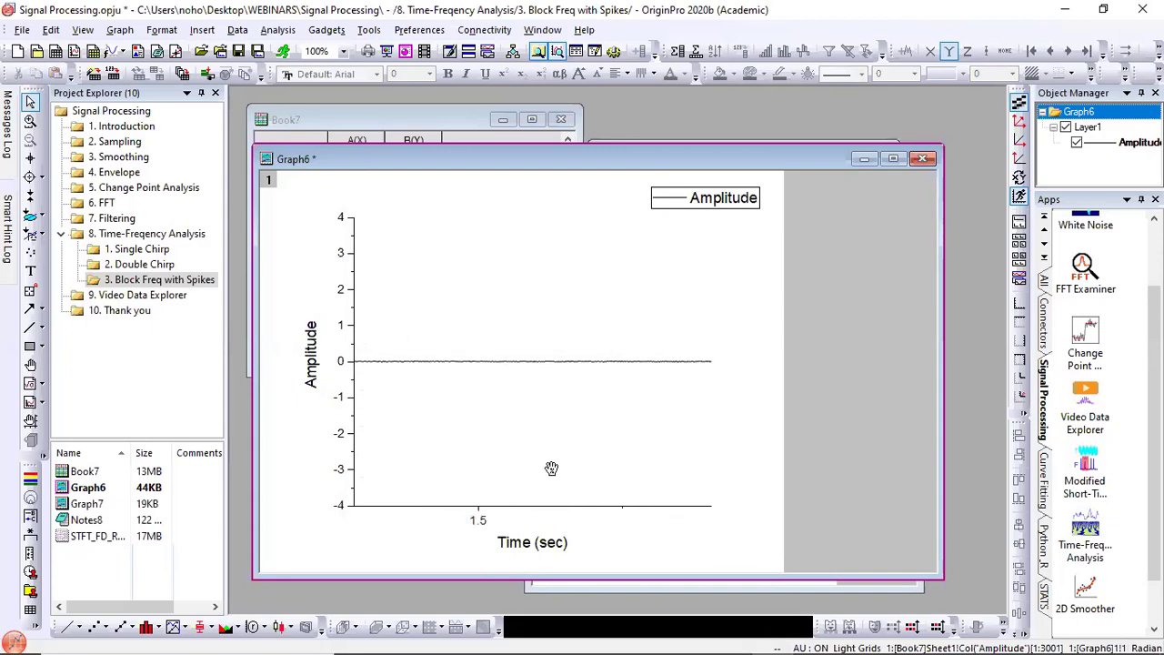
{"action": "scroll", "coordinate": [551, 467], "scroll_direction": "down", "scroll_amount": 2}
{"action": "scroll", "coordinate": [551, 468], "scroll_direction": "up", "scroll_amount": 4}
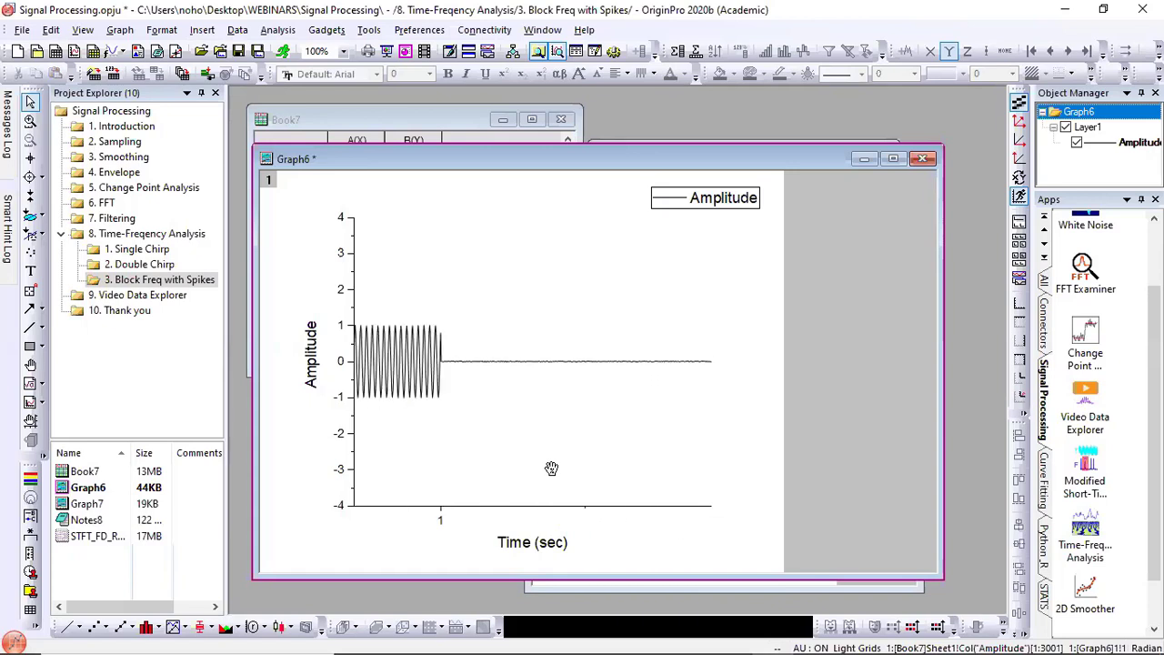
{"action": "scroll", "coordinate": [552, 467], "scroll_direction": "up", "scroll_amount": 2}
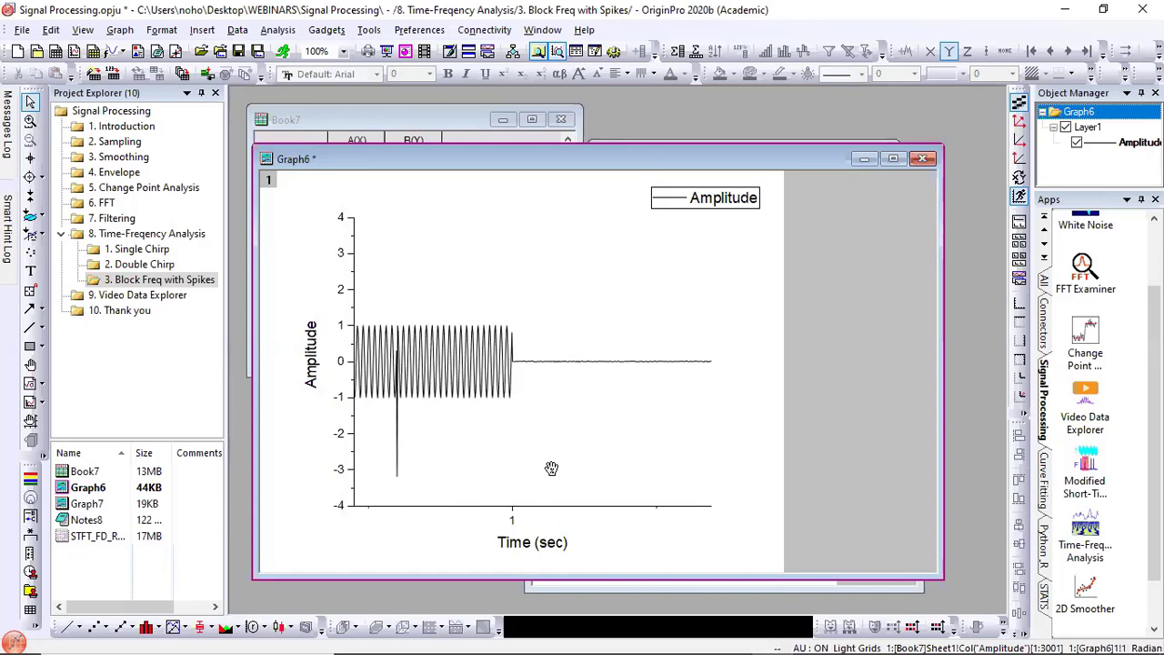
Step: Preview the short-time Fourier transform of the Graph6 amplitude signal with Auto Preview, and close the STFT dialog without computing
{"action": "left_click", "coordinate": [264, 28]}
{"action": "left_click", "coordinate": [309, 162]}
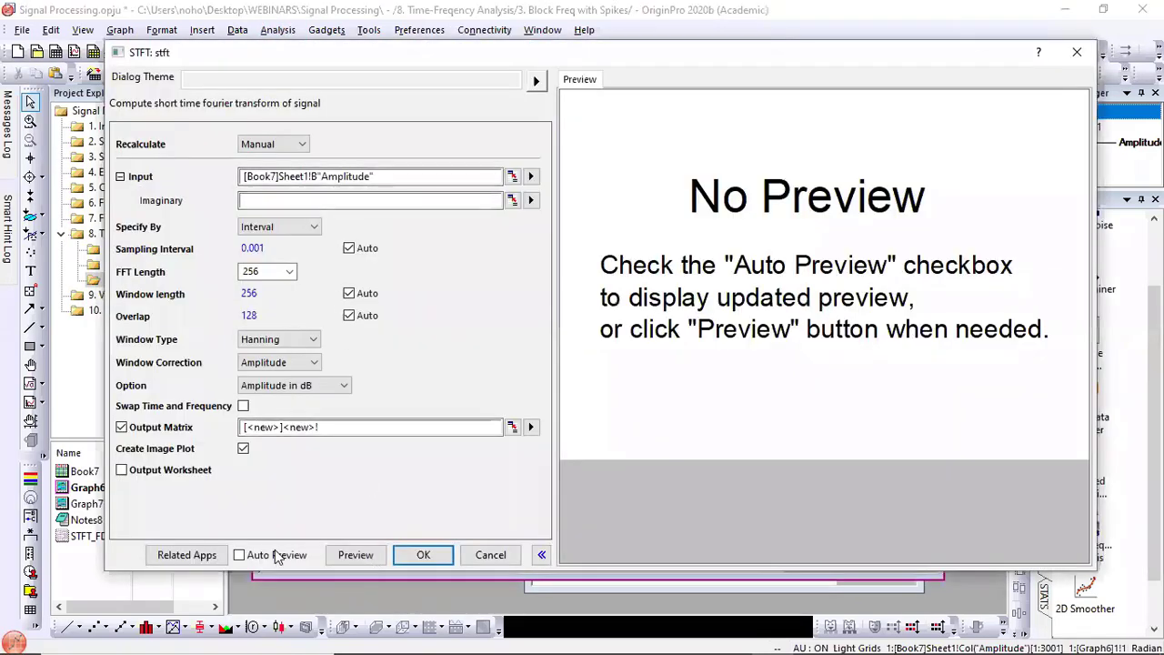
{"action": "left_click", "coordinate": [277, 556]}
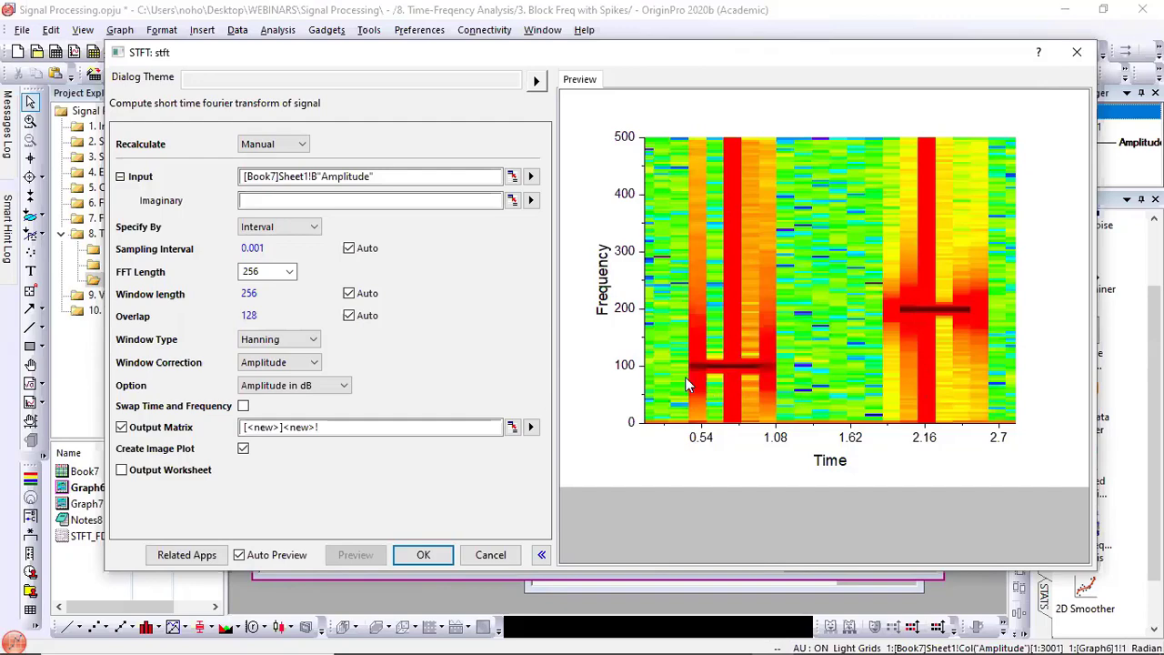
{"action": "left_click", "coordinate": [1077, 54]}
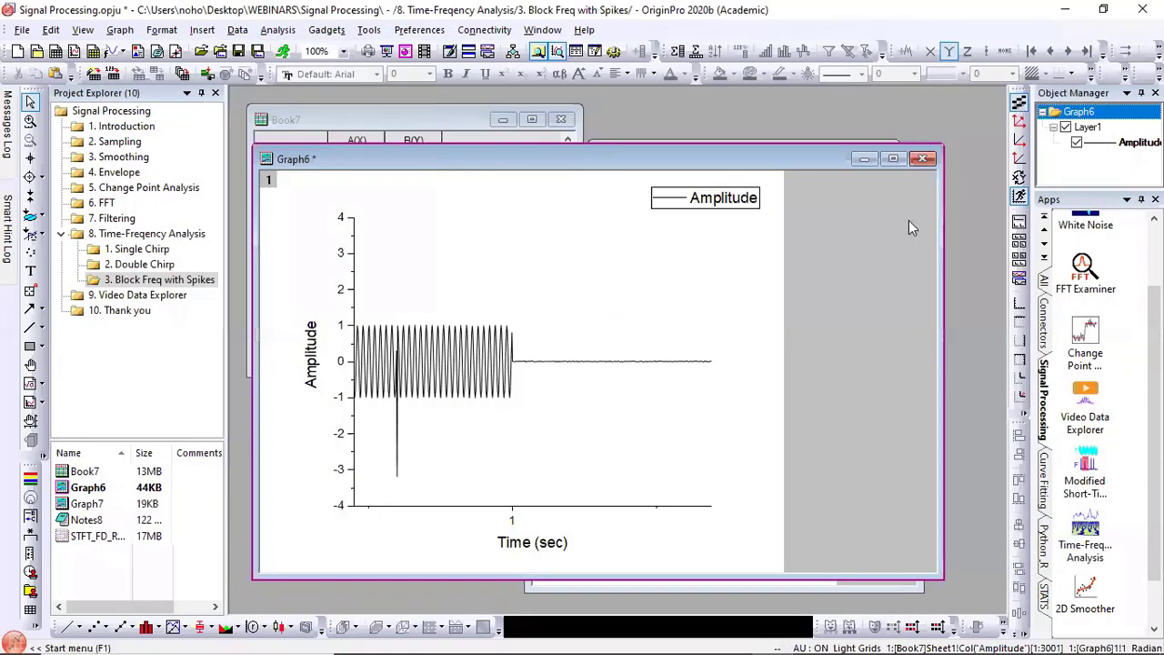
Step: Bring Graph7 to the front, enlarge its window, and apply the Thermometer palette to its STFT plot
{"action": "double_click", "coordinate": [823, 585]}
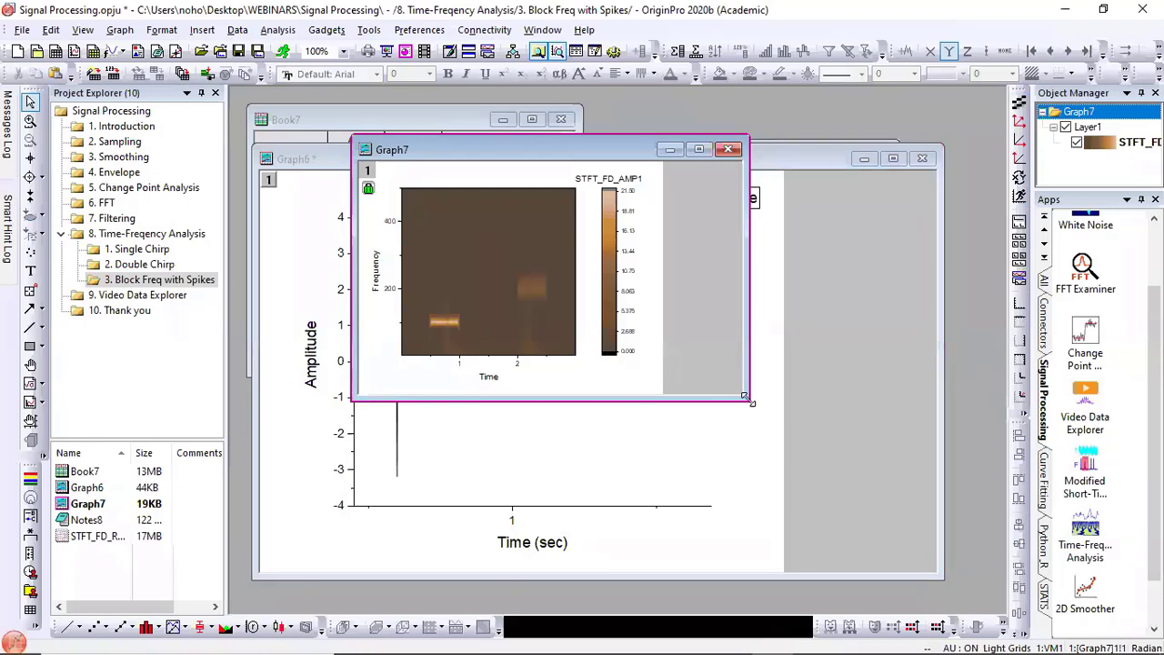
{"action": "left_click_drag", "start_coordinate": [748, 399], "coordinate": [984, 587]}
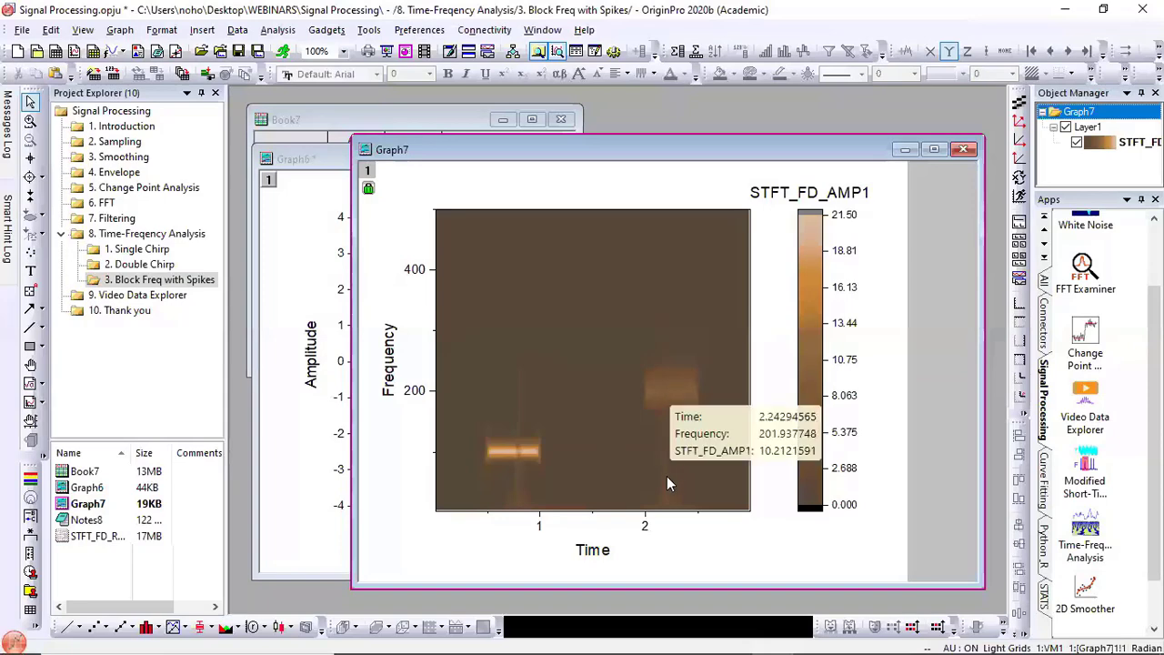
{"action": "left_click", "coordinate": [650, 236]}
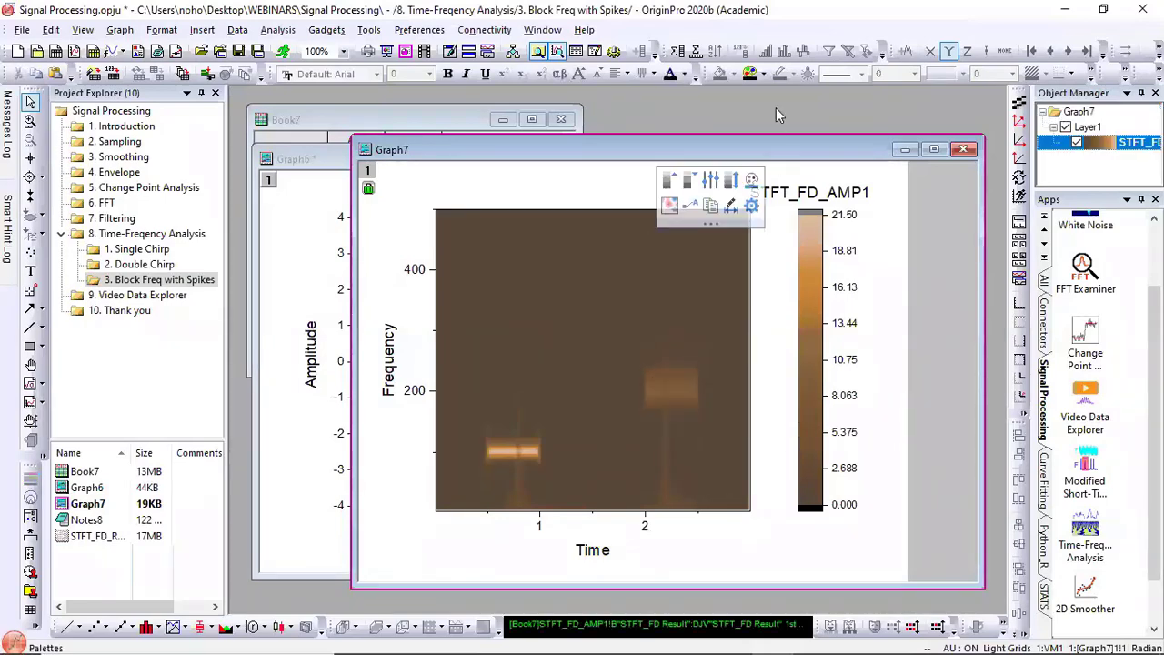
{"action": "left_click", "coordinate": [762, 76]}
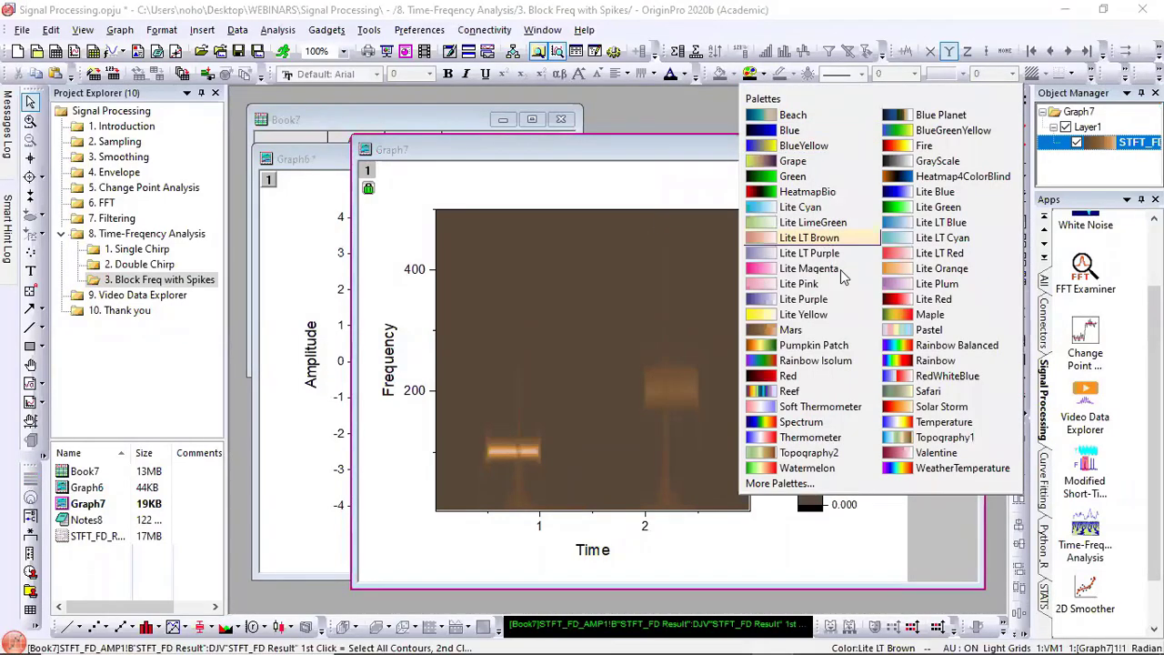
{"action": "left_click", "coordinate": [677, 242]}
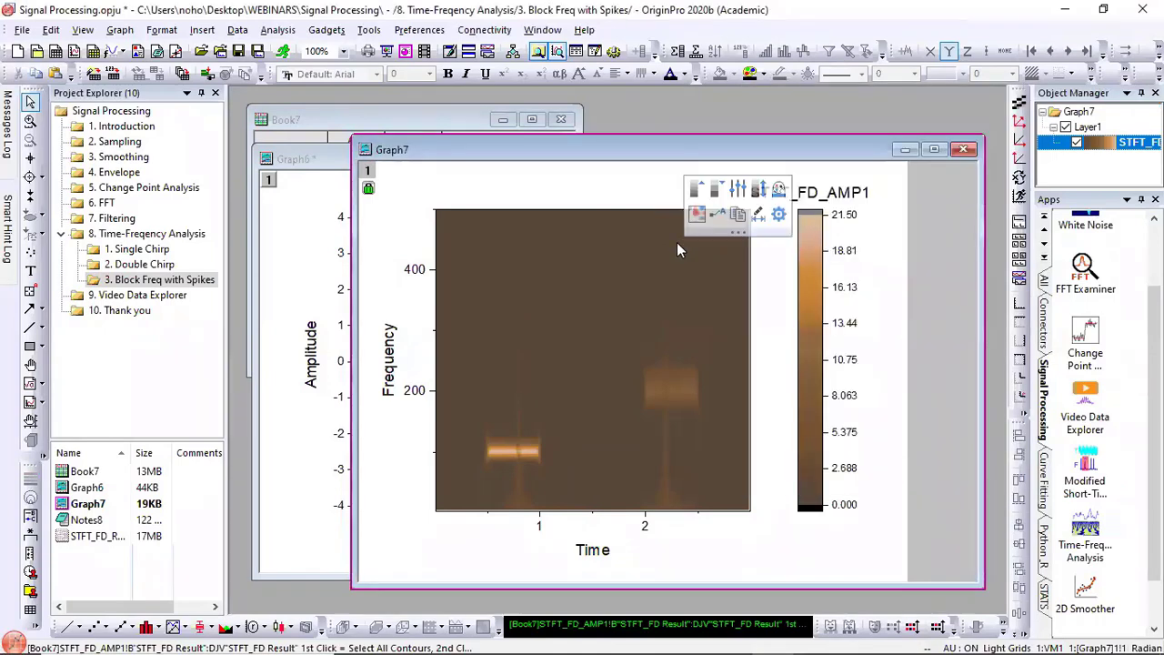
{"action": "left_click", "coordinate": [780, 193]}
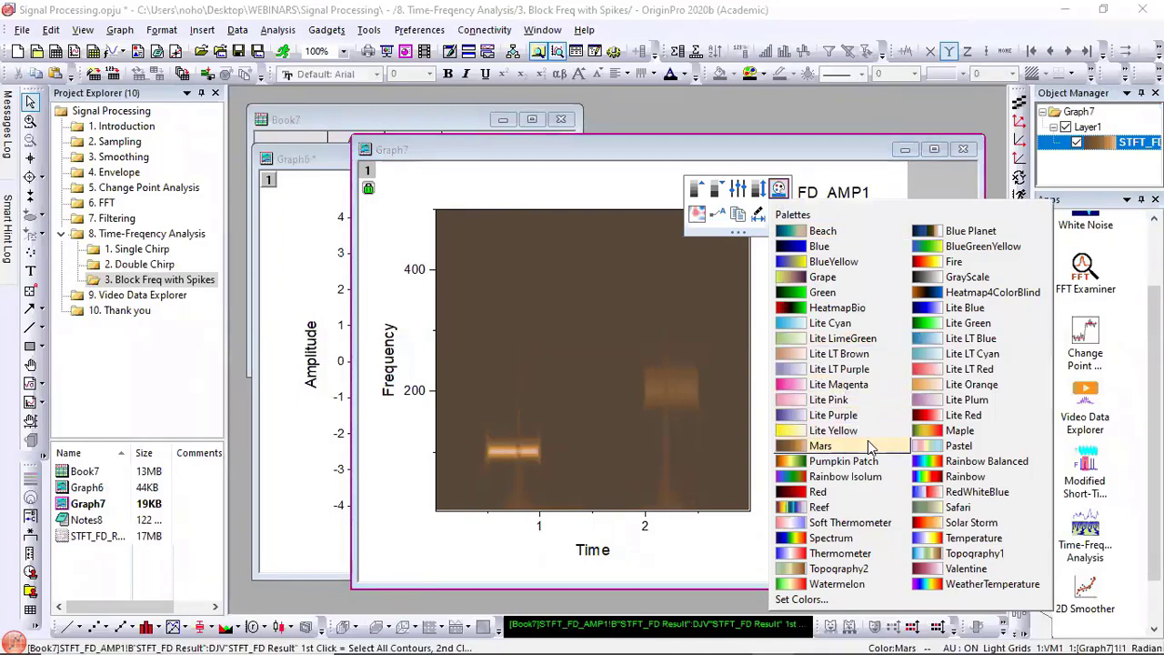
{"action": "left_click", "coordinate": [848, 553]}
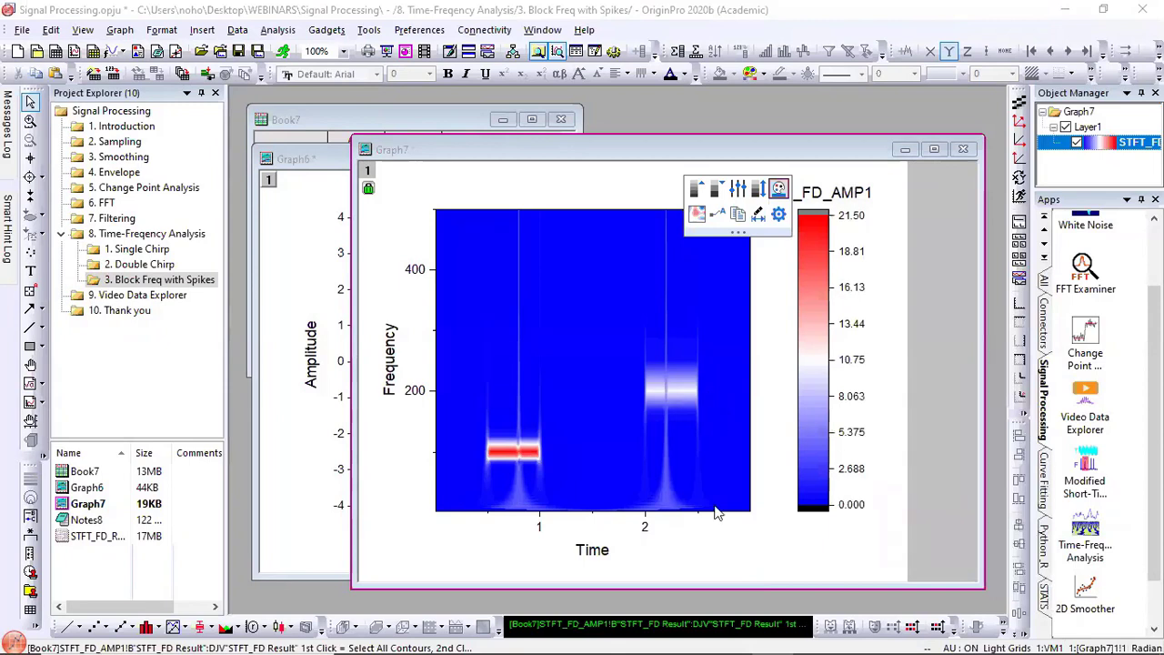
{"action": "left_click", "coordinate": [700, 560]}
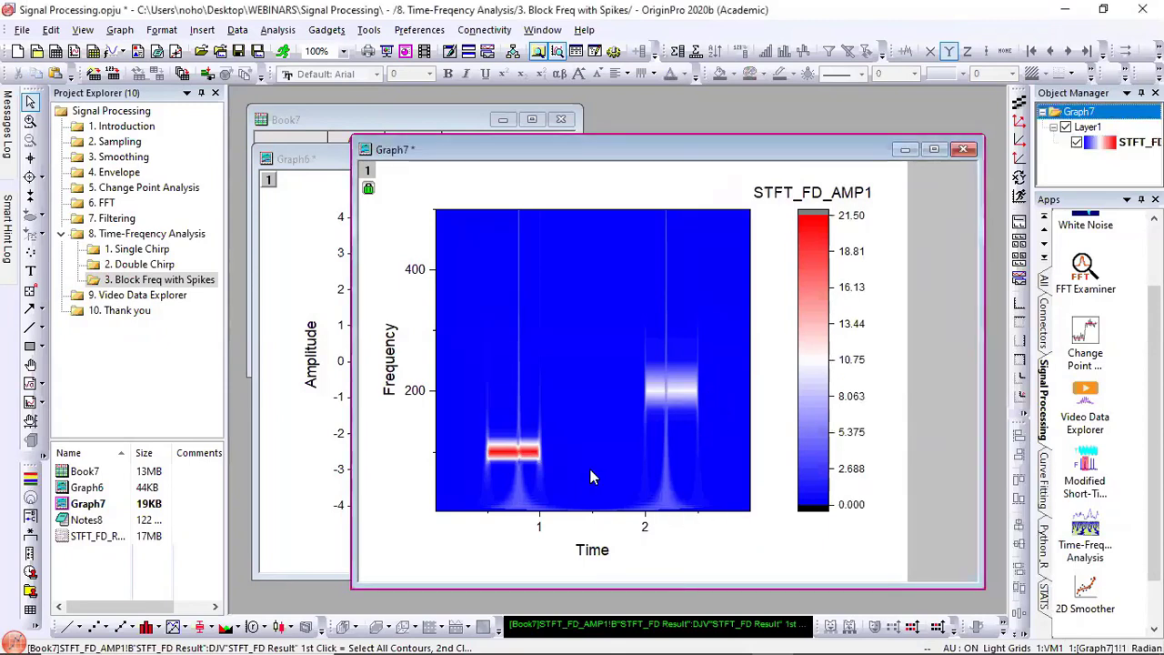
Step: Inspect the two frequency blocks and the vertical spike traces in the recoloured Graph7 plot
{"action": "mouse_move", "coordinate": [641, 516]}
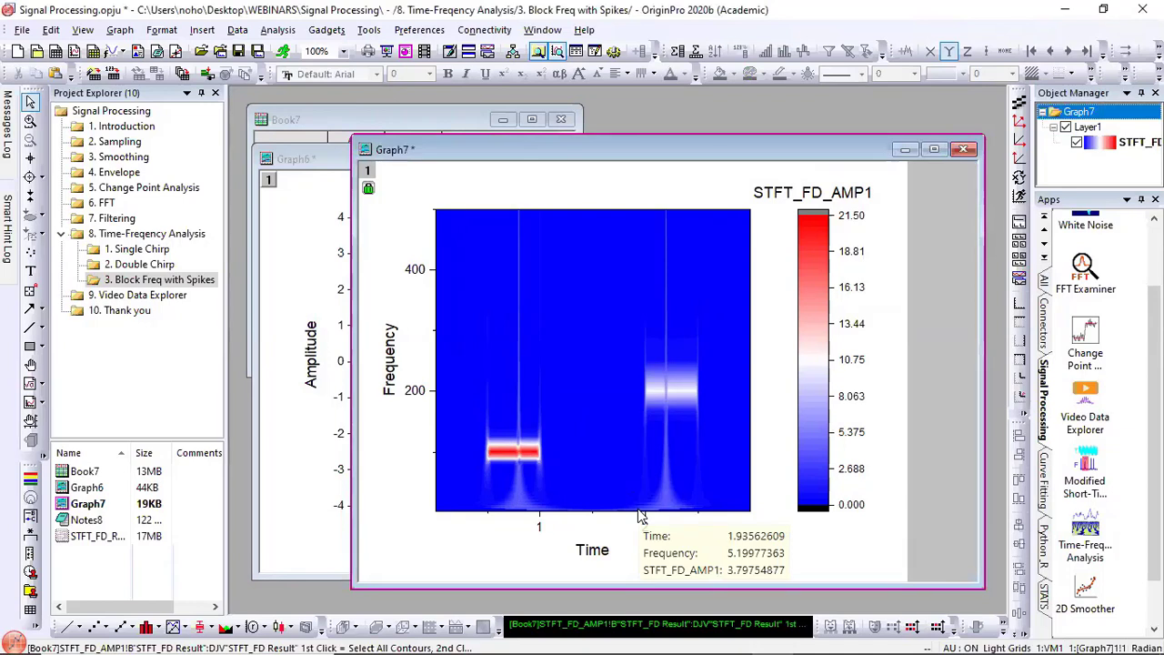
{"action": "mouse_move", "coordinate": [855, 637]}
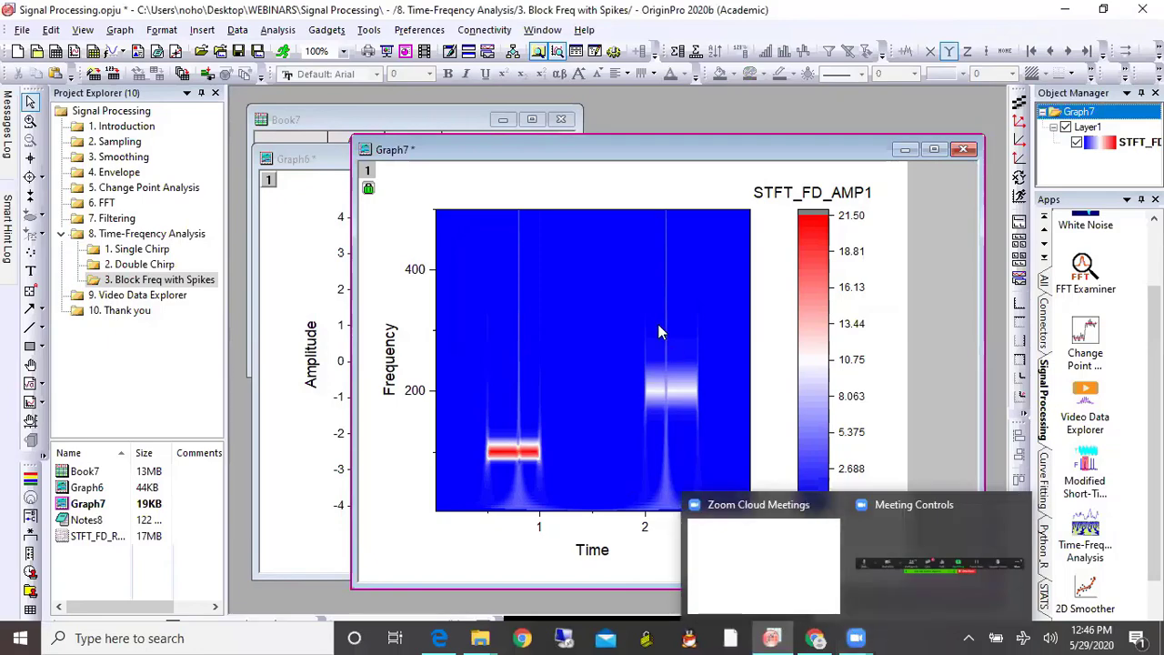
{"action": "mouse_move", "coordinate": [658, 325]}
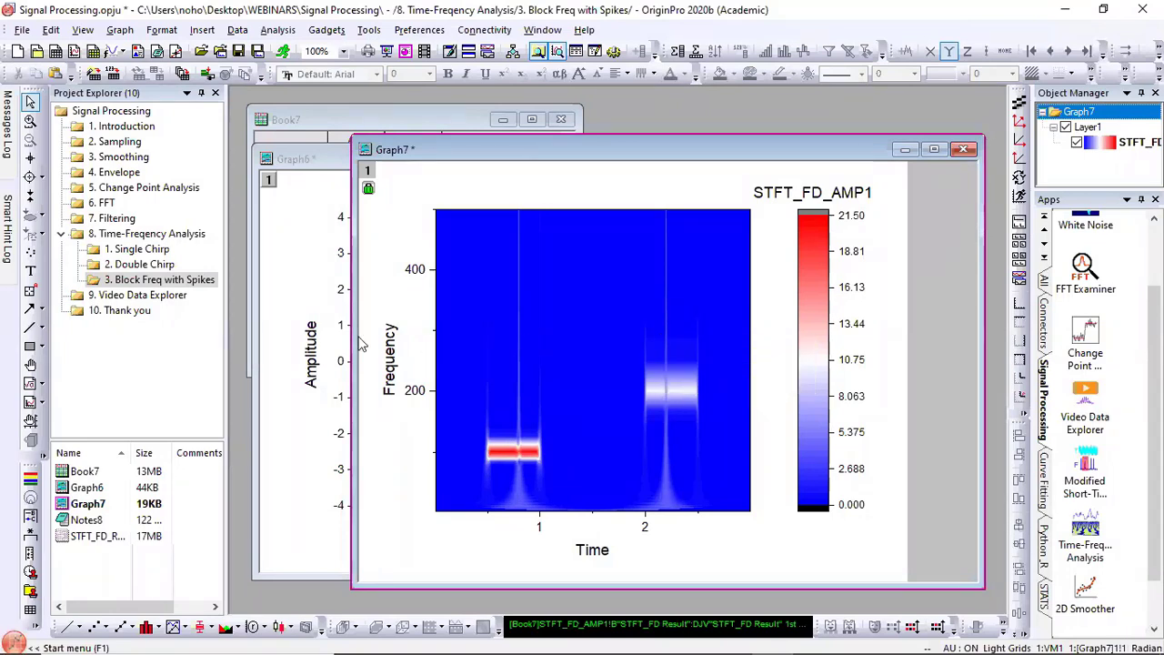
{"action": "key", "text": "ctrl+s"}
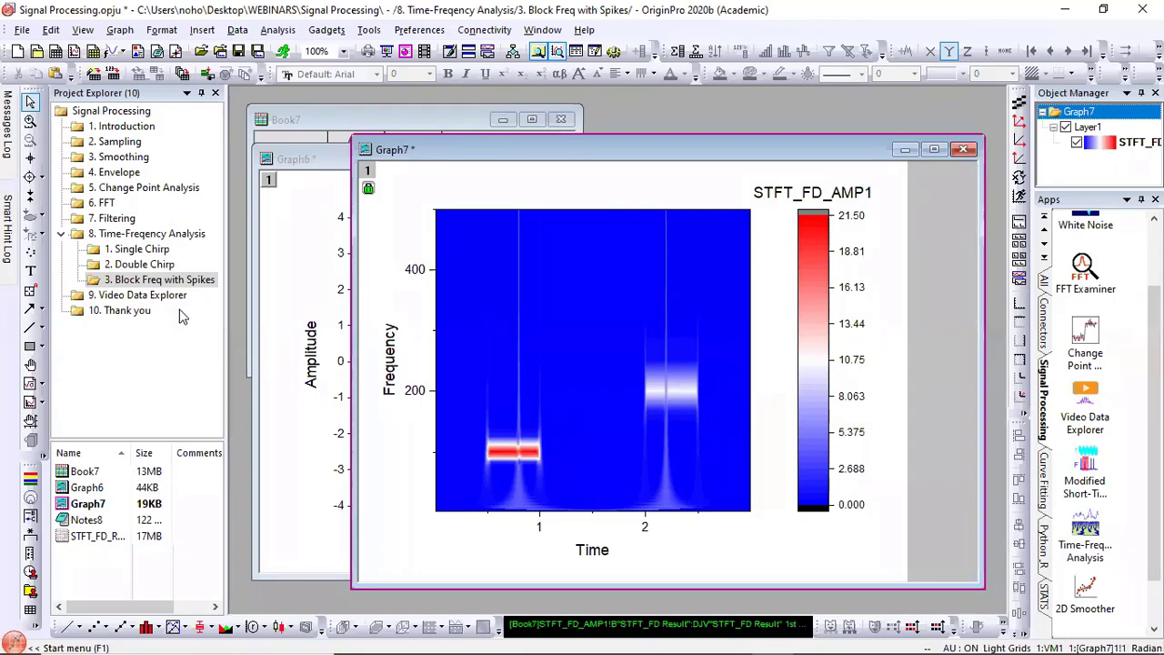
Step: Open the 9. Video Data Explorer folder, follow its app page link to the browser, and review the page's screenshot and video section
{"action": "left_click", "coordinate": [145, 300]}
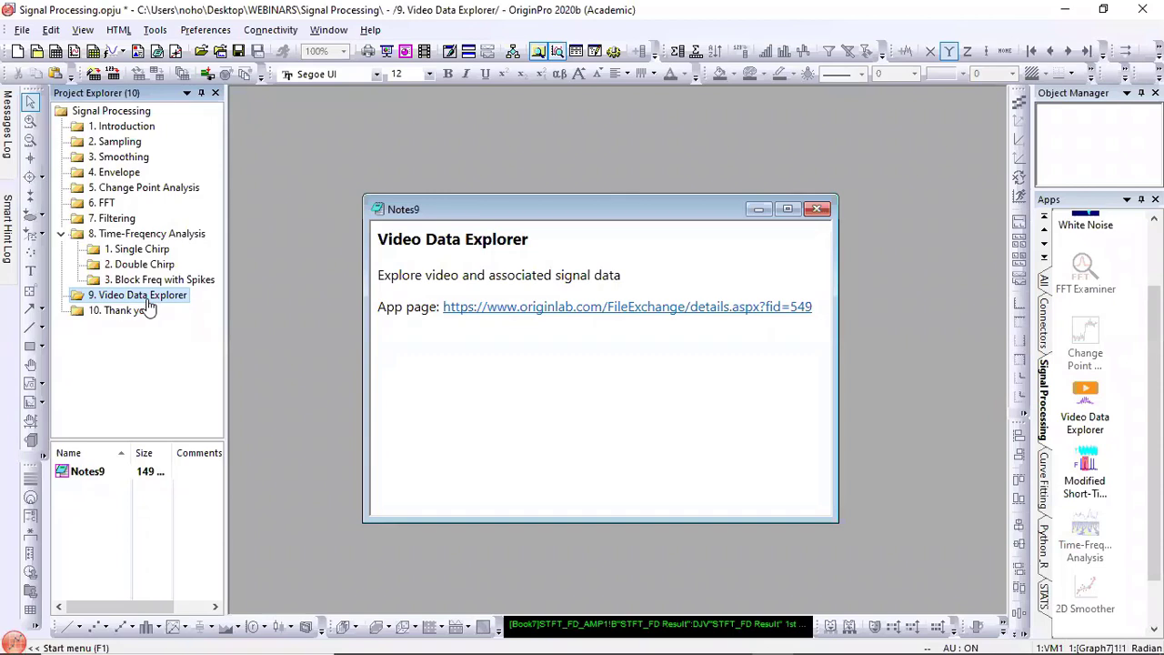
{"action": "left_click", "coordinate": [525, 311]}
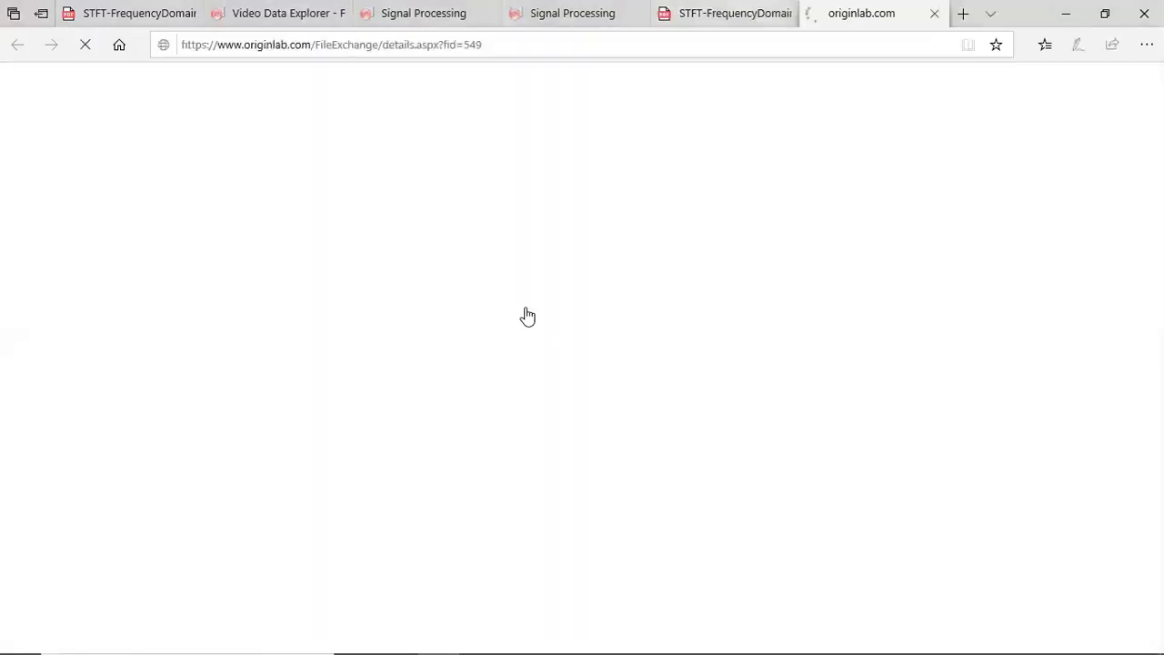
{"action": "scroll", "coordinate": [528, 309], "scroll_direction": "down", "scroll_amount": 3}
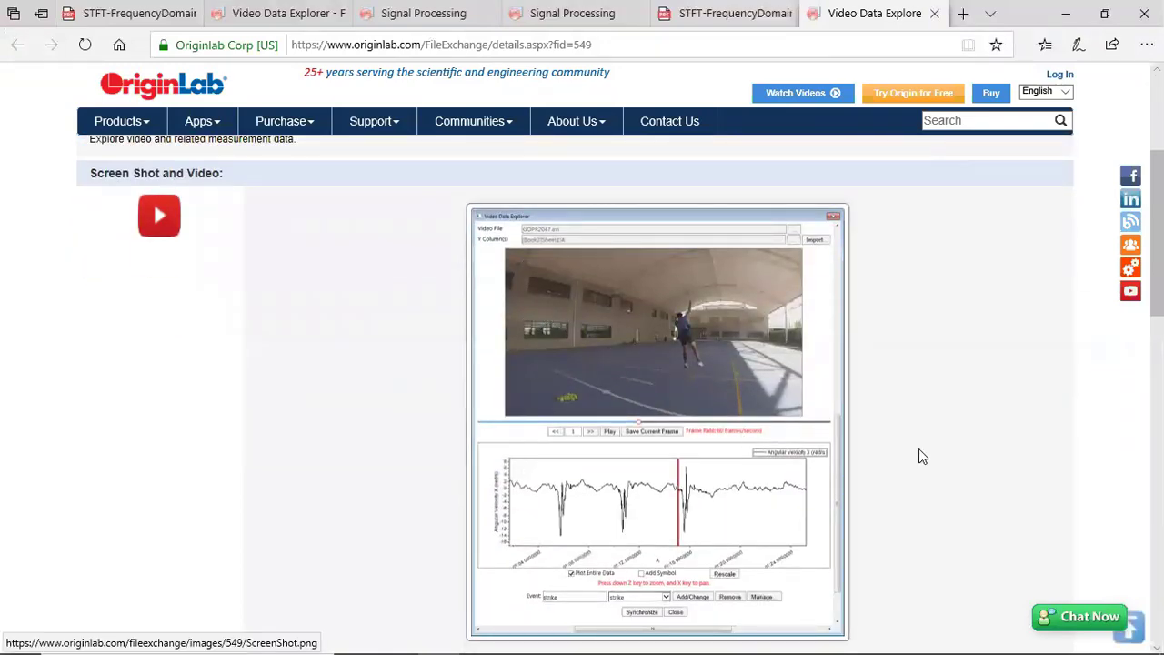
{"action": "scroll", "coordinate": [916, 452], "scroll_direction": "down", "scroll_amount": 2}
{"action": "scroll", "coordinate": [914, 452], "scroll_direction": "down", "scroll_amount": 5}
{"action": "scroll", "coordinate": [878, 449], "scroll_direction": "up", "scroll_amount": 7}
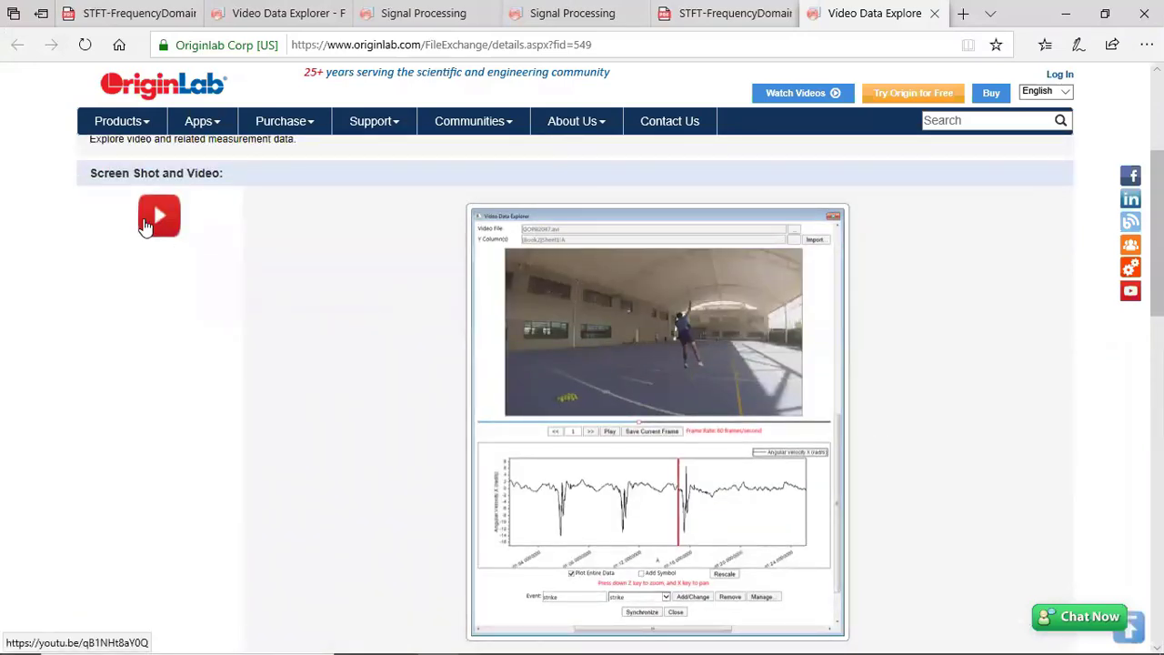
Step: View the opening of the linked Video Data Explorer App video on YouTube, and close the browser with all its tabs
{"action": "left_click", "coordinate": [146, 225]}
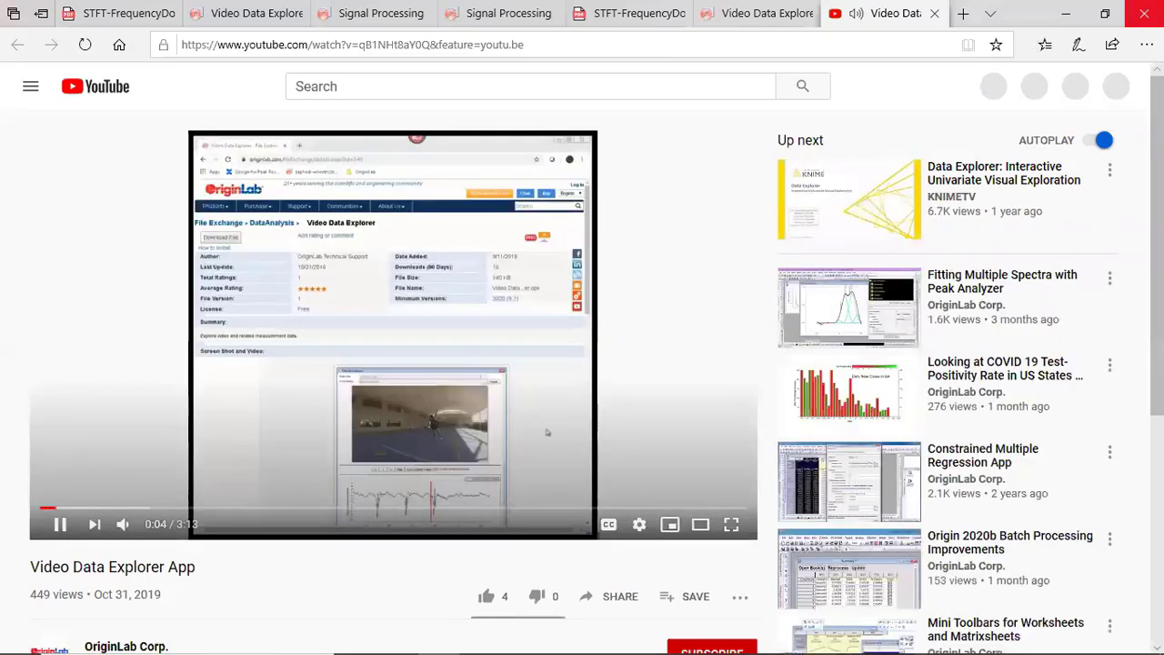
{"action": "left_click", "coordinate": [1144, 13]}
{"action": "left_click", "coordinate": [481, 375]}
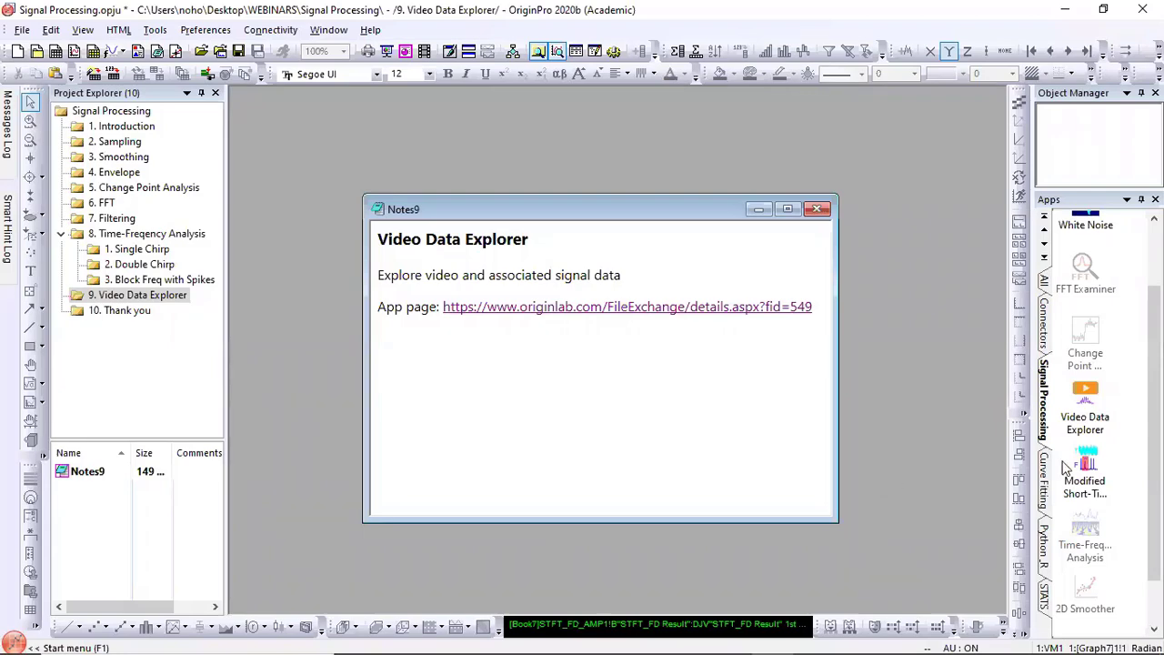
Step: Launch the Video Data Explorer app and load the video GOPR2047 from the Desktop folder WEBINARS\Signal Processing\video data
{"action": "left_click", "coordinate": [1086, 404]}
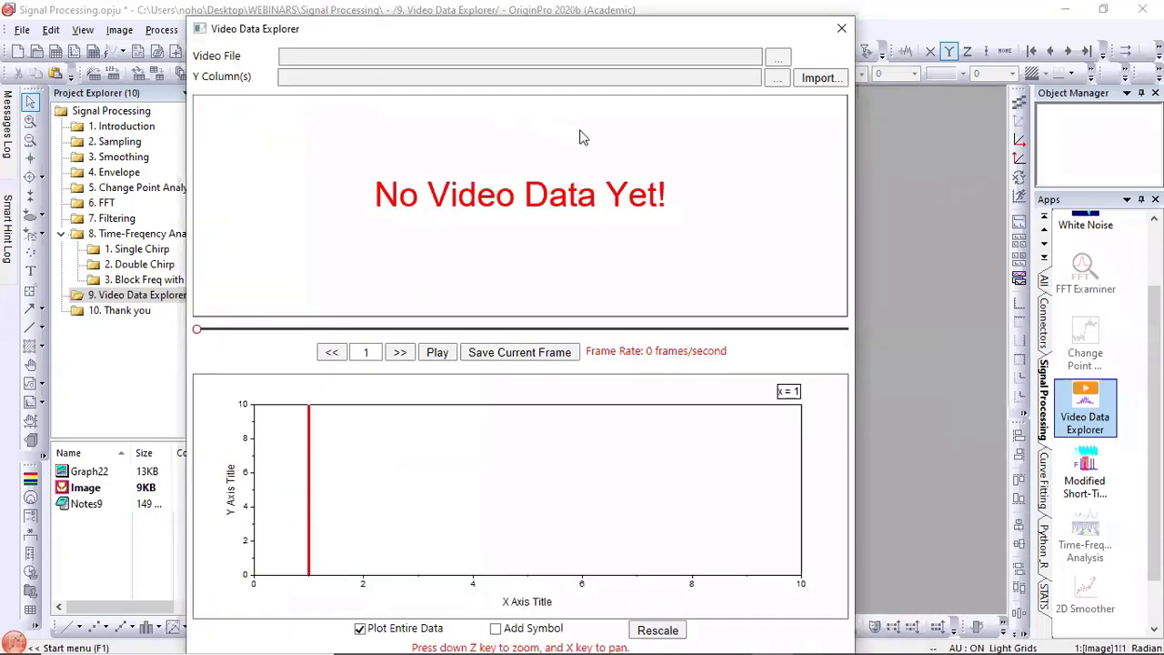
{"action": "left_click", "coordinate": [778, 57]}
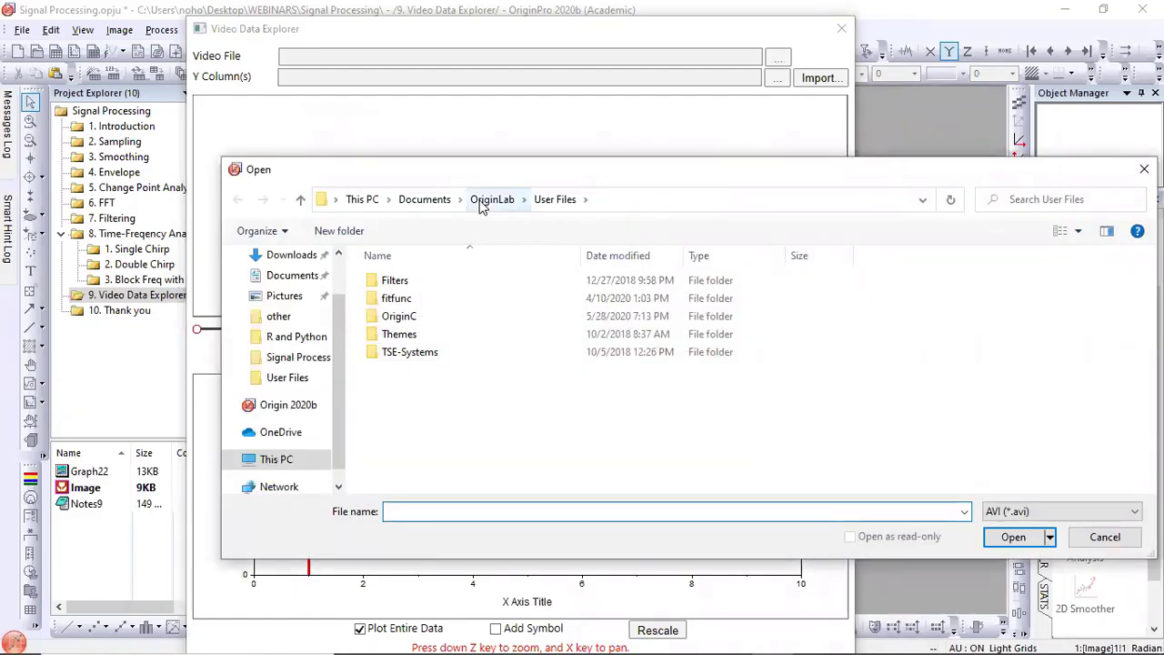
{"action": "left_click_drag", "start_coordinate": [336, 342], "coordinate": [339, 290]}
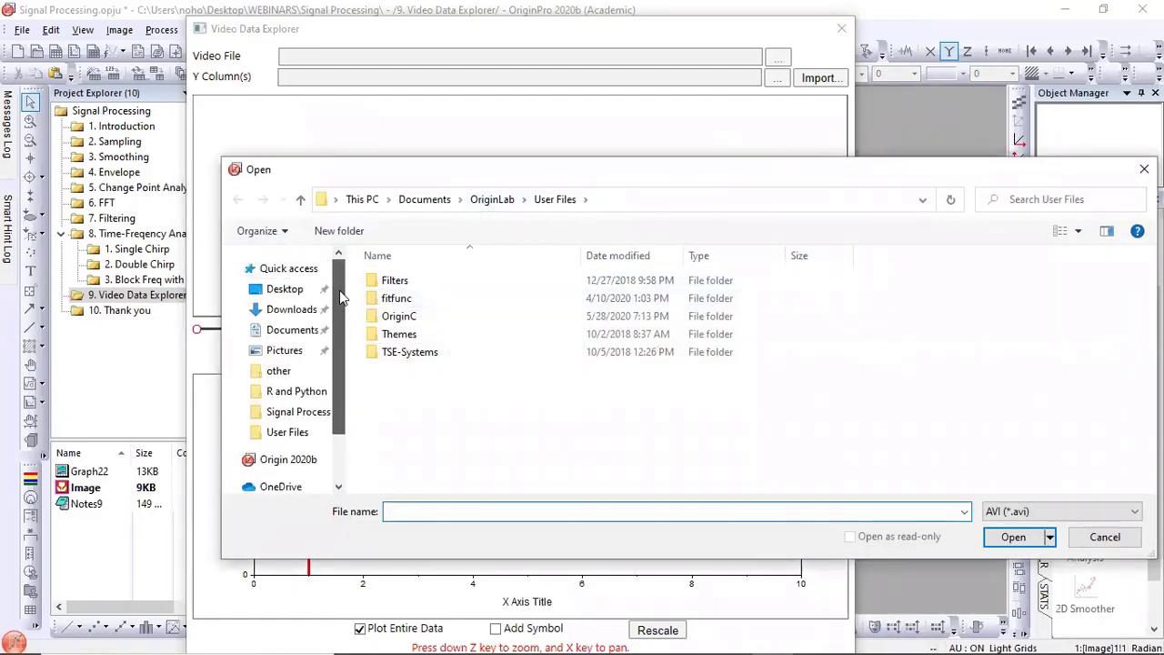
{"action": "left_click", "coordinate": [306, 292]}
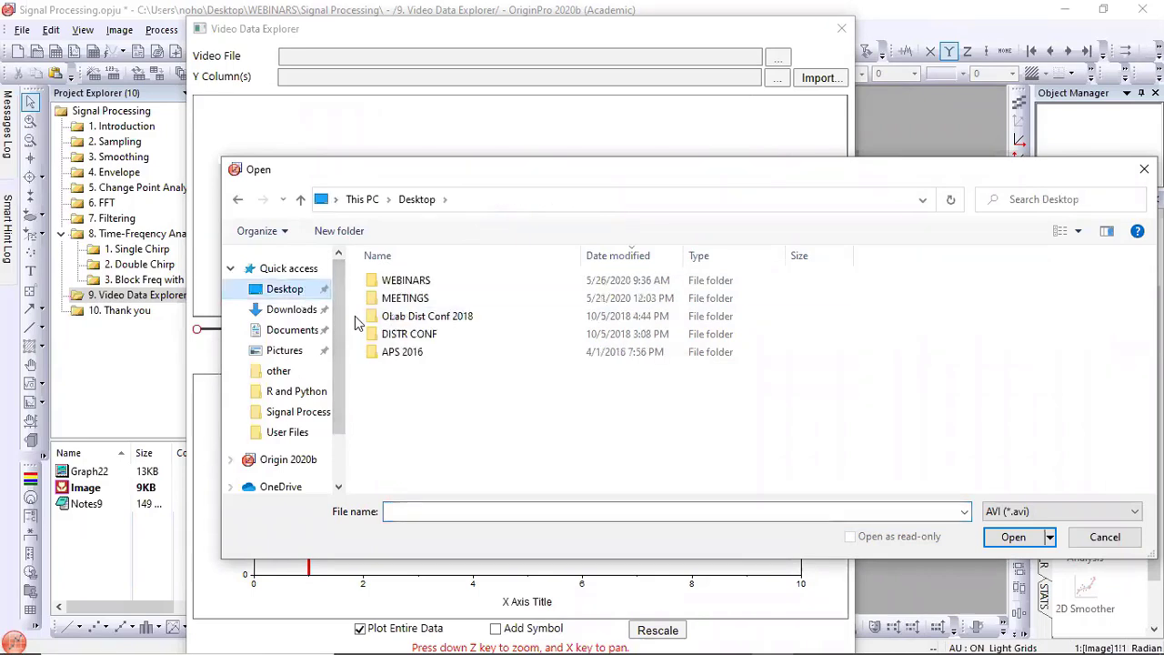
{"action": "double_click", "coordinate": [409, 280]}
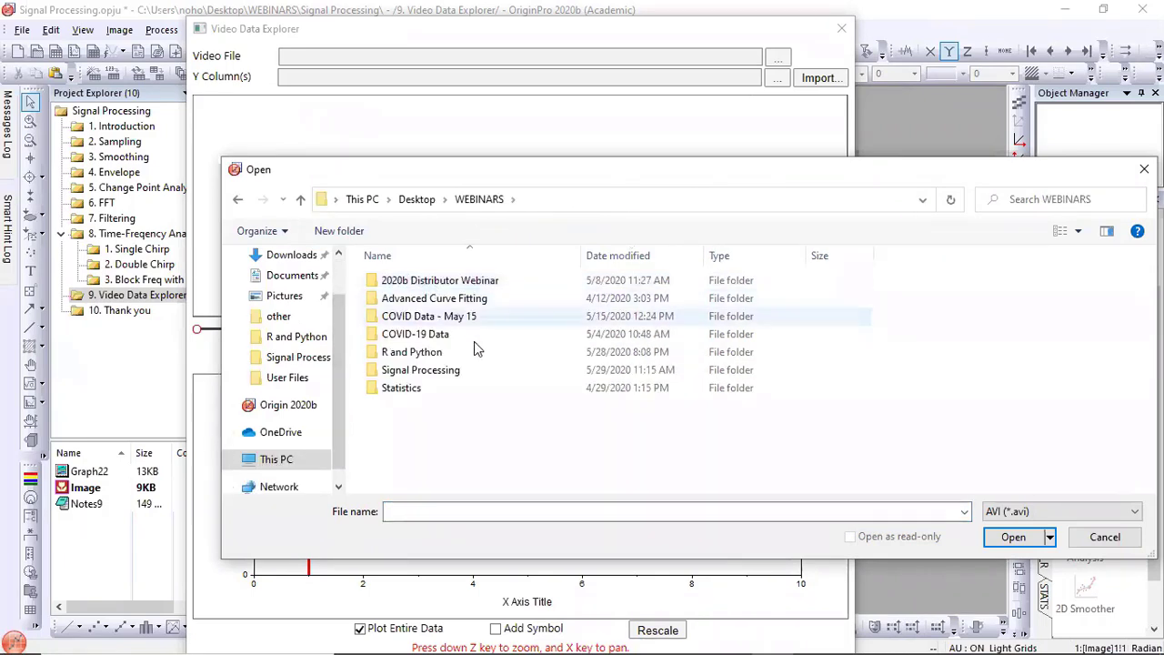
{"action": "double_click", "coordinate": [420, 370]}
{"action": "left_click", "coordinate": [407, 300]}
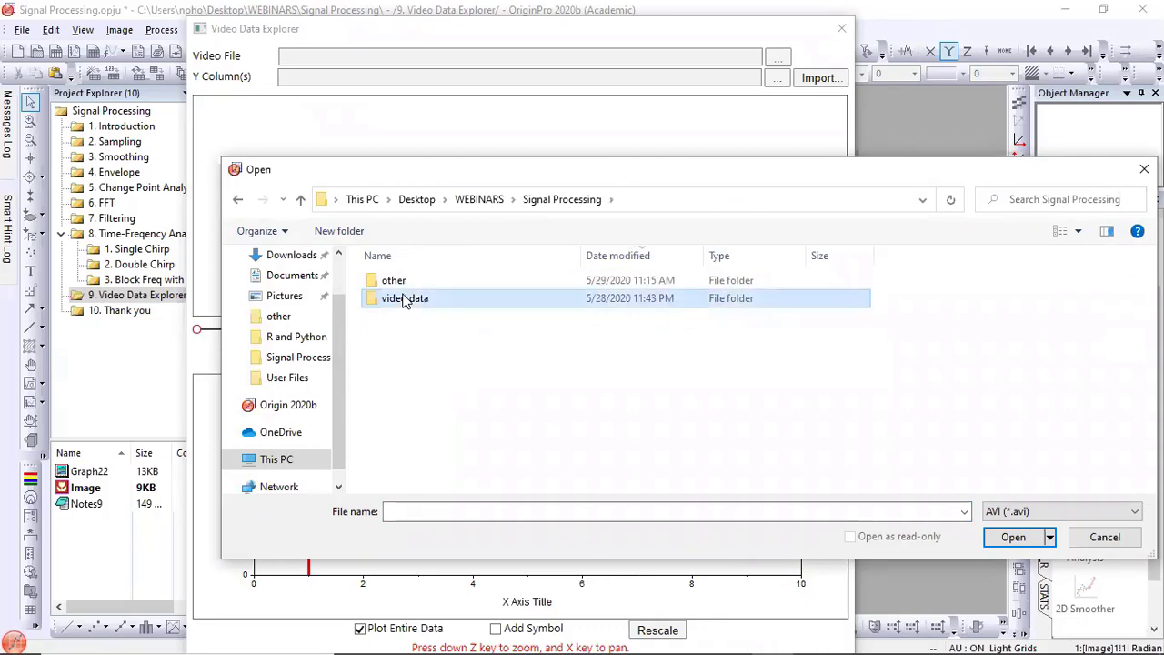
{"action": "double_click", "coordinate": [404, 300]}
{"action": "left_click", "coordinate": [402, 293]}
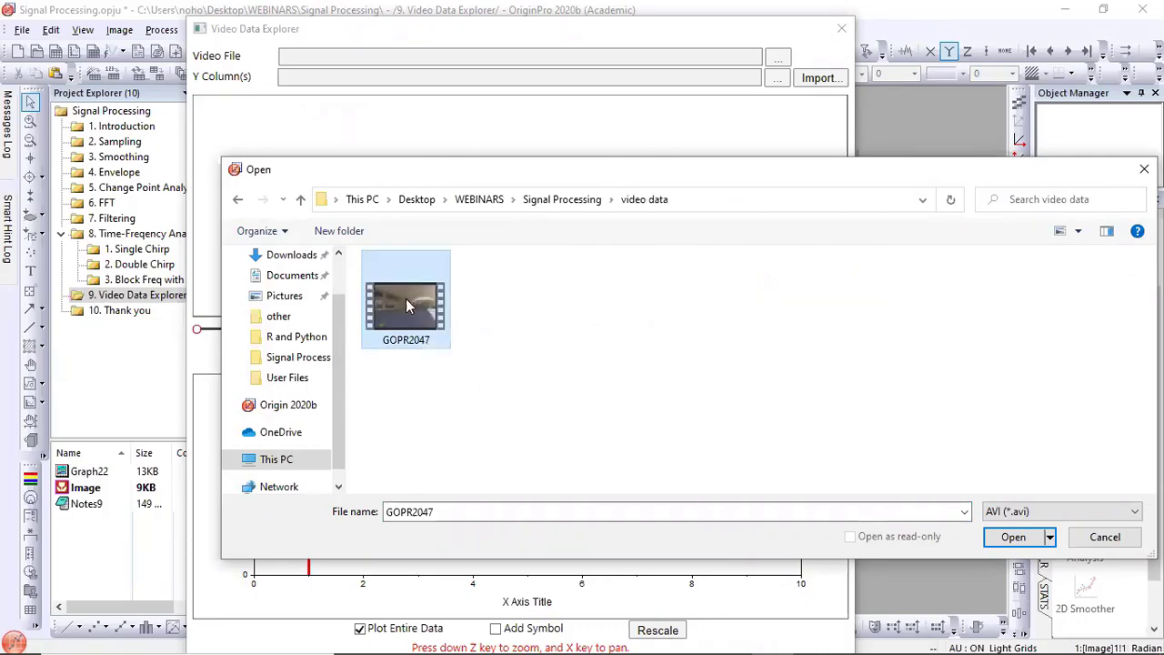
{"action": "left_click", "coordinate": [1015, 537]}
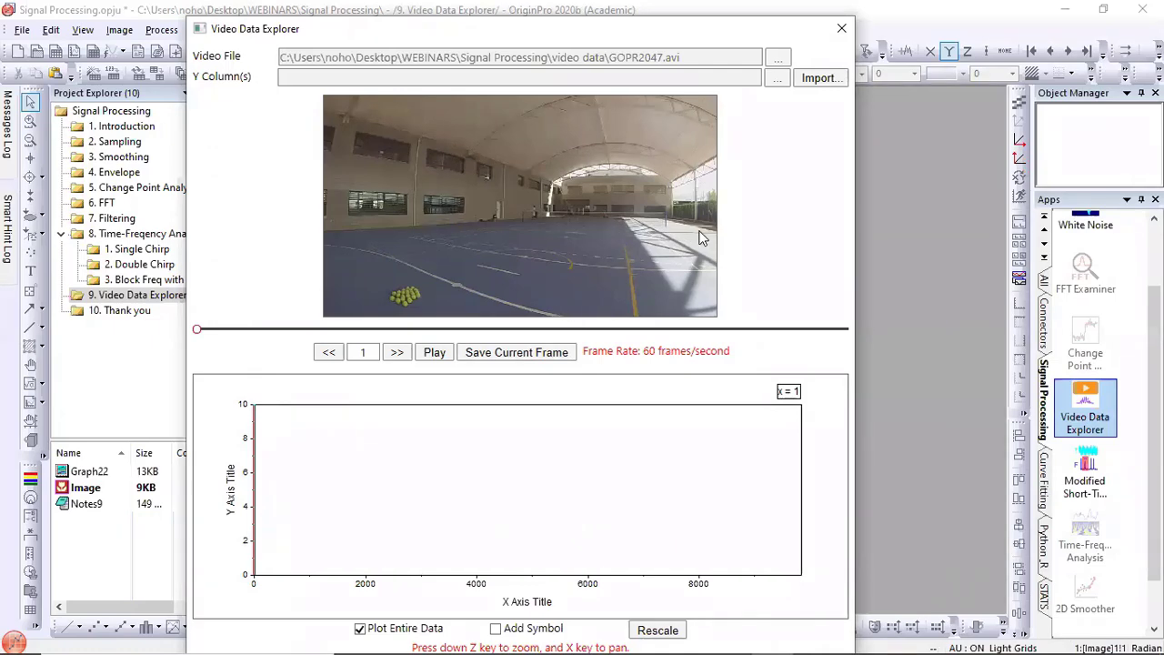
Step: Import the trunk angular velocity text file as the measurement data, with a data sampling rate of 128 Hz
{"action": "left_click", "coordinate": [817, 79]}
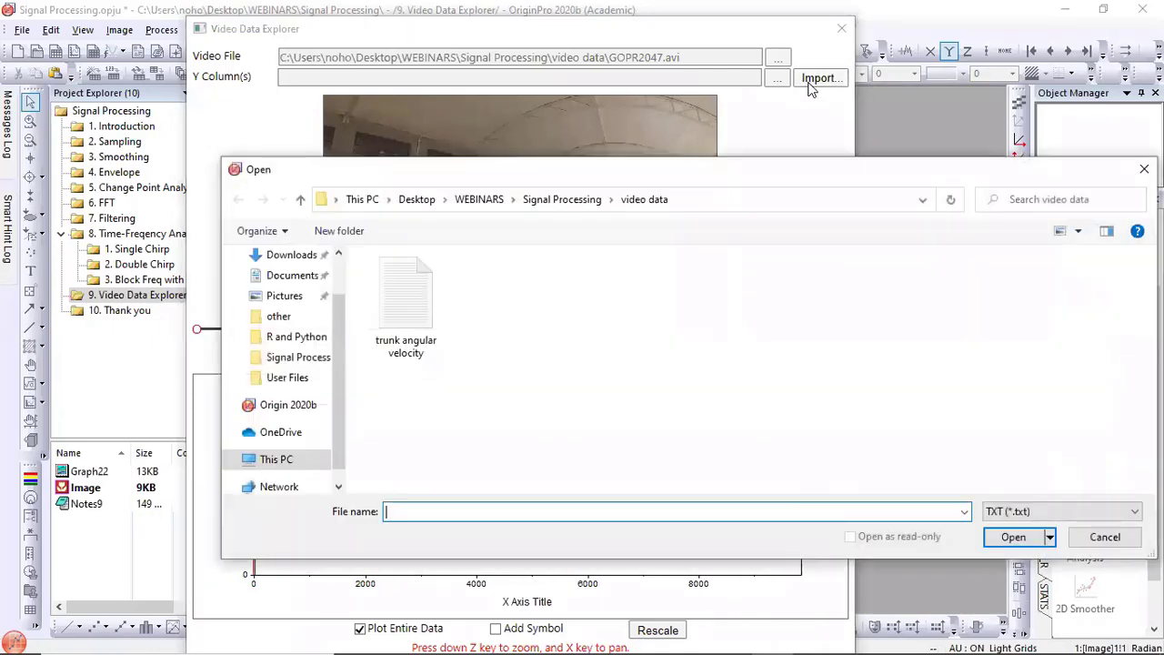
{"action": "left_click", "coordinate": [408, 291]}
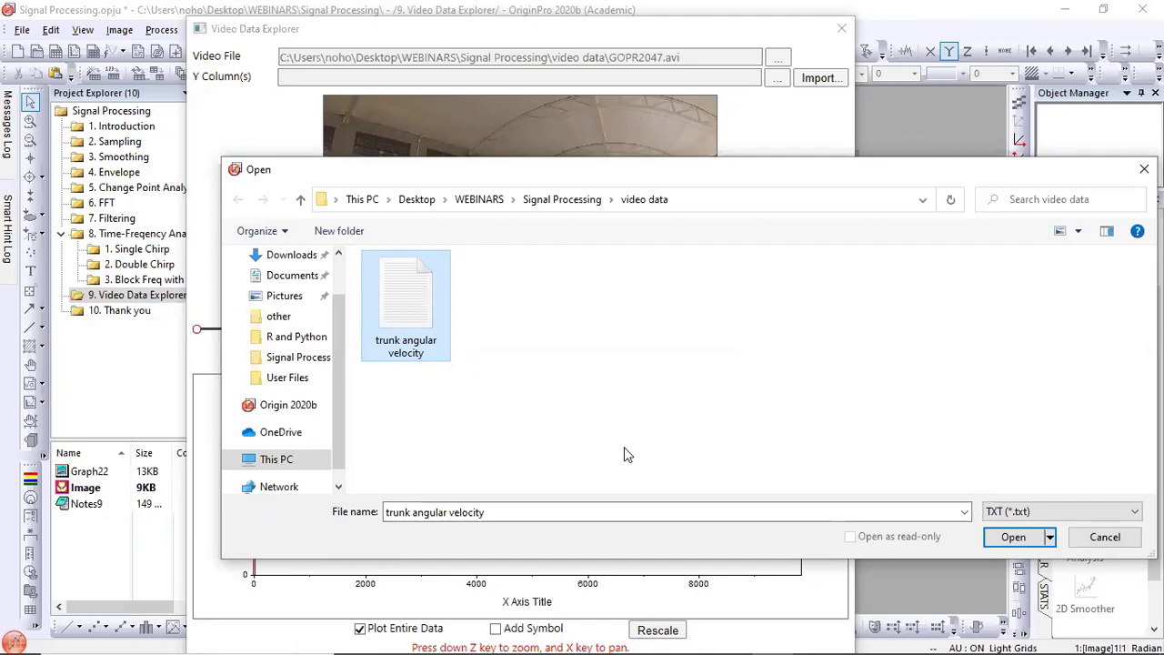
{"action": "left_click", "coordinate": [1012, 537]}
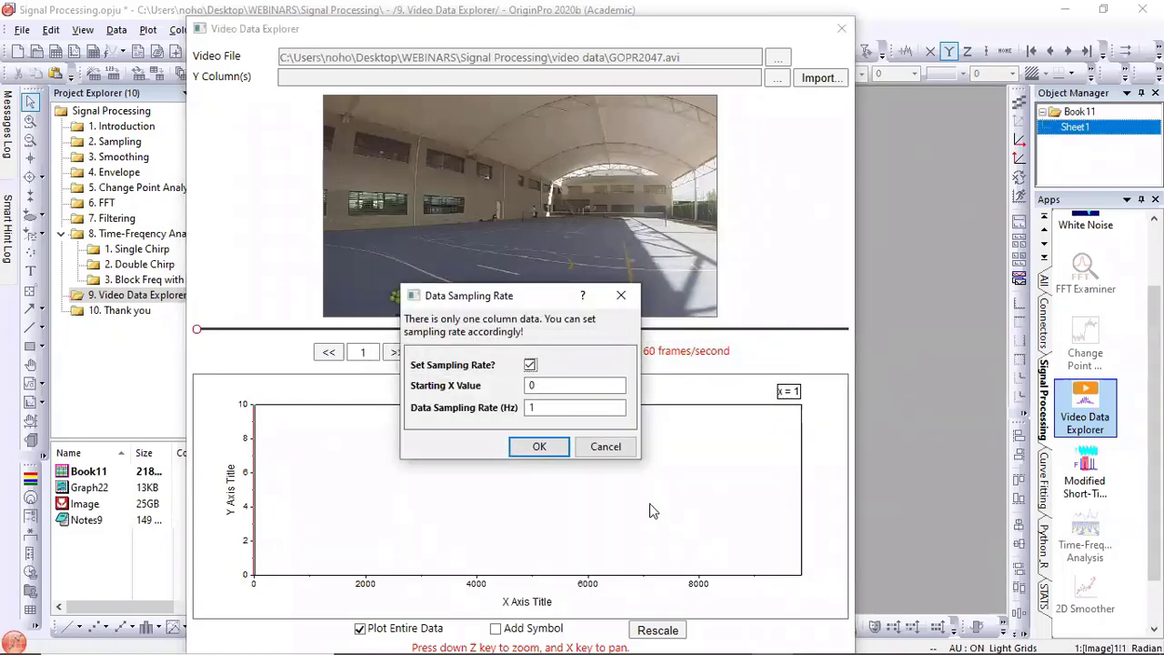
{"action": "double_click", "coordinate": [546, 407]}
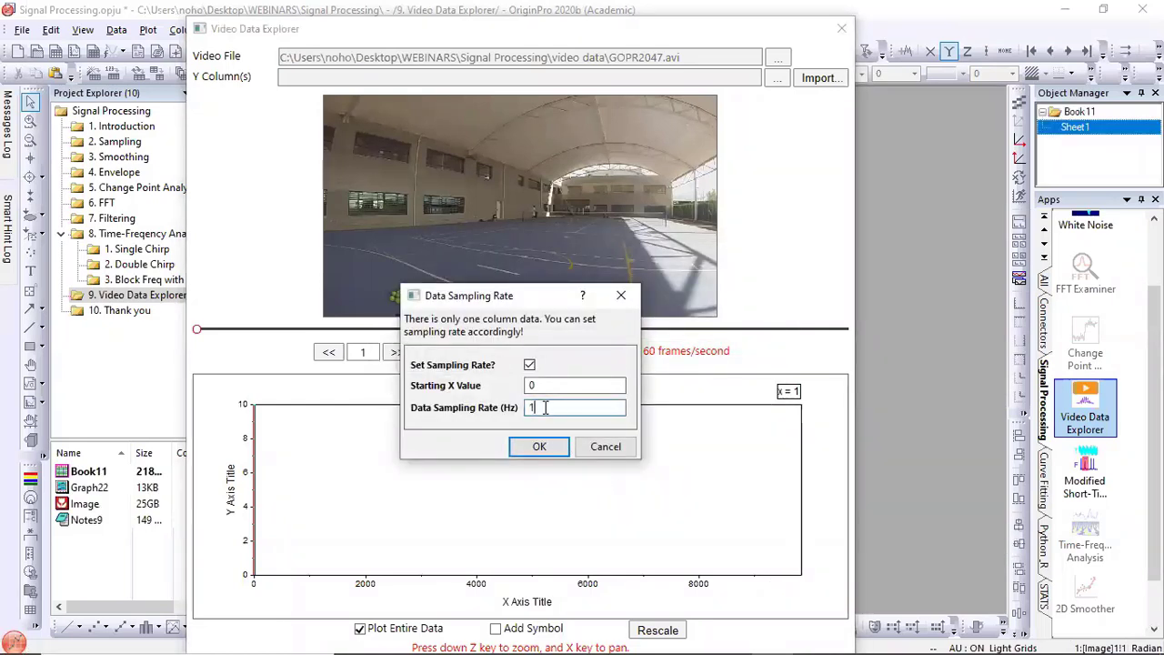
{"action": "left_click", "coordinate": [546, 407]}
{"action": "type", "text": "28"}
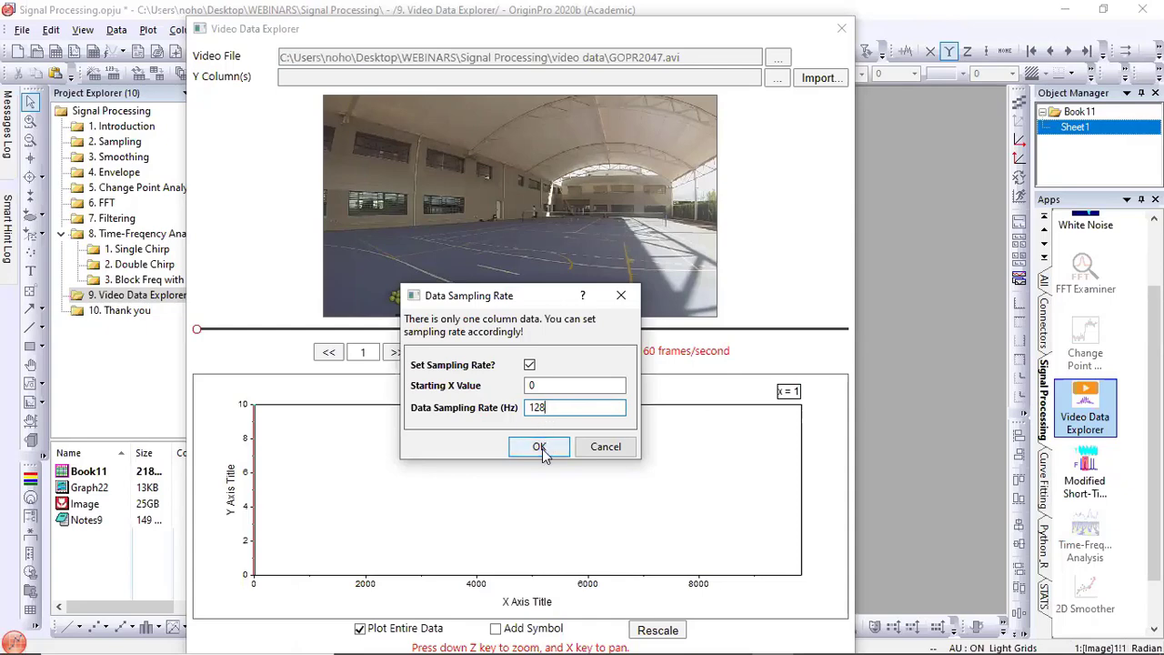
{"action": "left_click", "coordinate": [540, 448]}
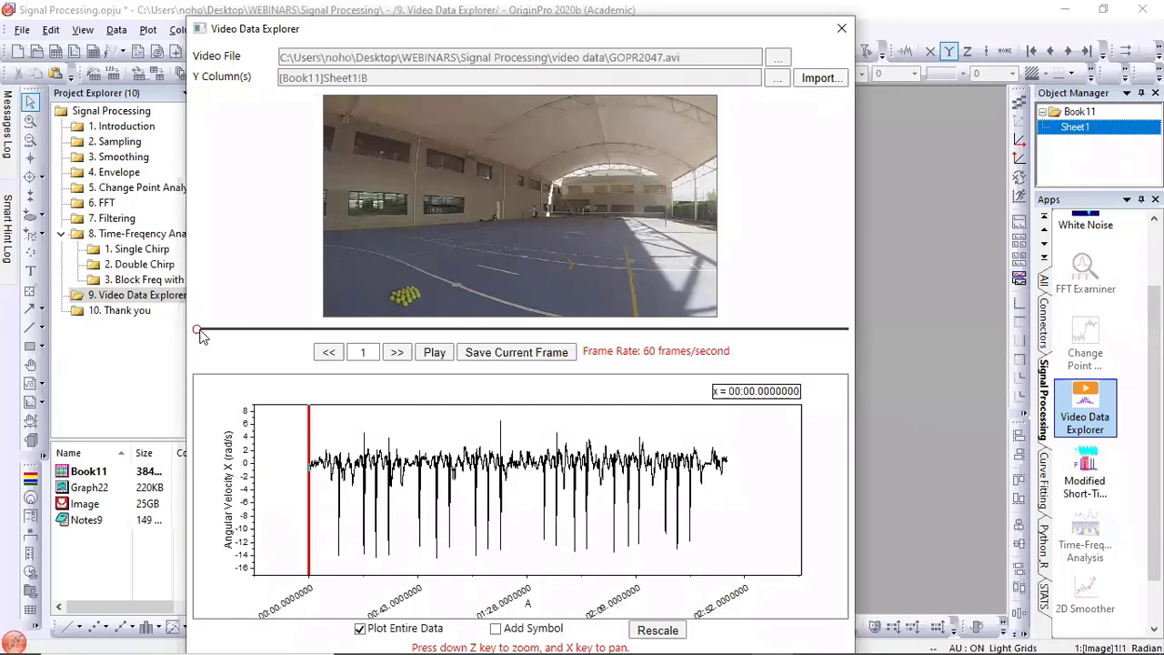
Step: Scrub the video forward, place the plot's red marker at about 46.7 s, and magnify the angular velocity curve around it
{"action": "left_click_drag", "start_coordinate": [200, 331], "coordinate": [339, 329]}
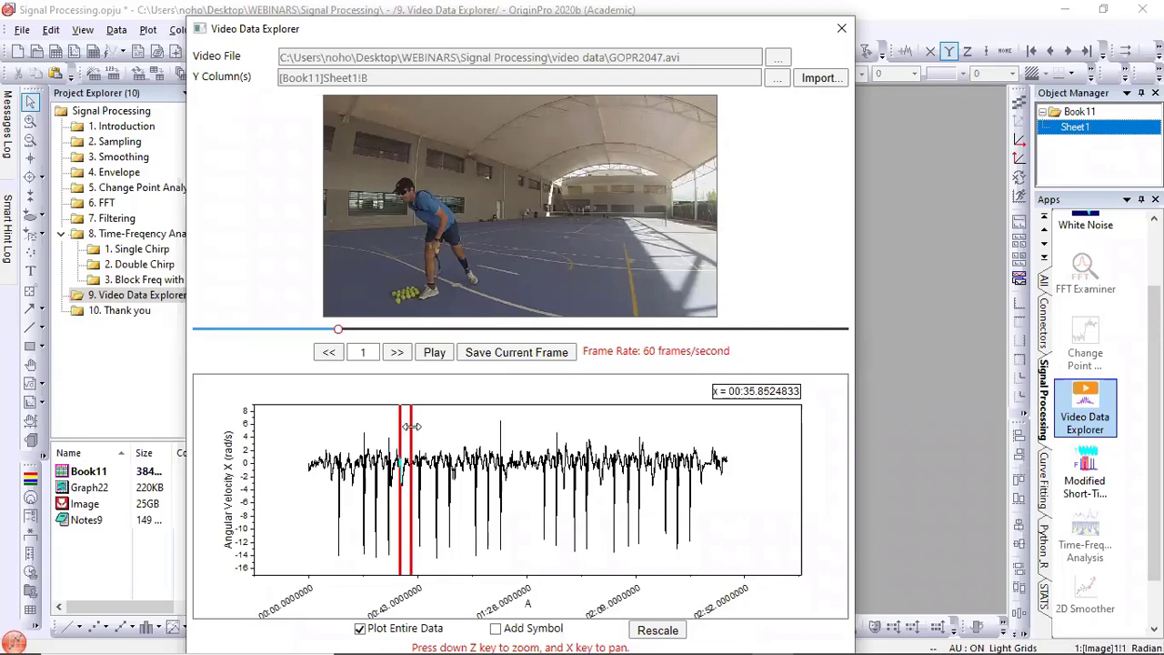
{"action": "left_click", "coordinate": [427, 480]}
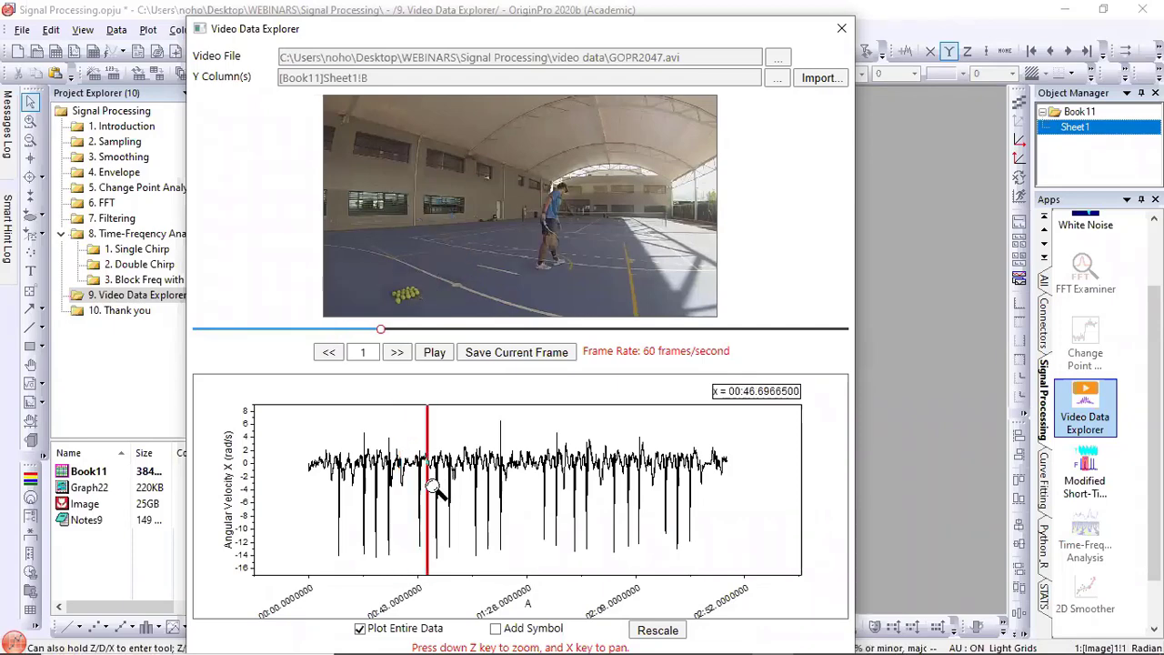
{"action": "scroll", "coordinate": [430, 482], "scroll_direction": "up", "scroll_amount": 4}
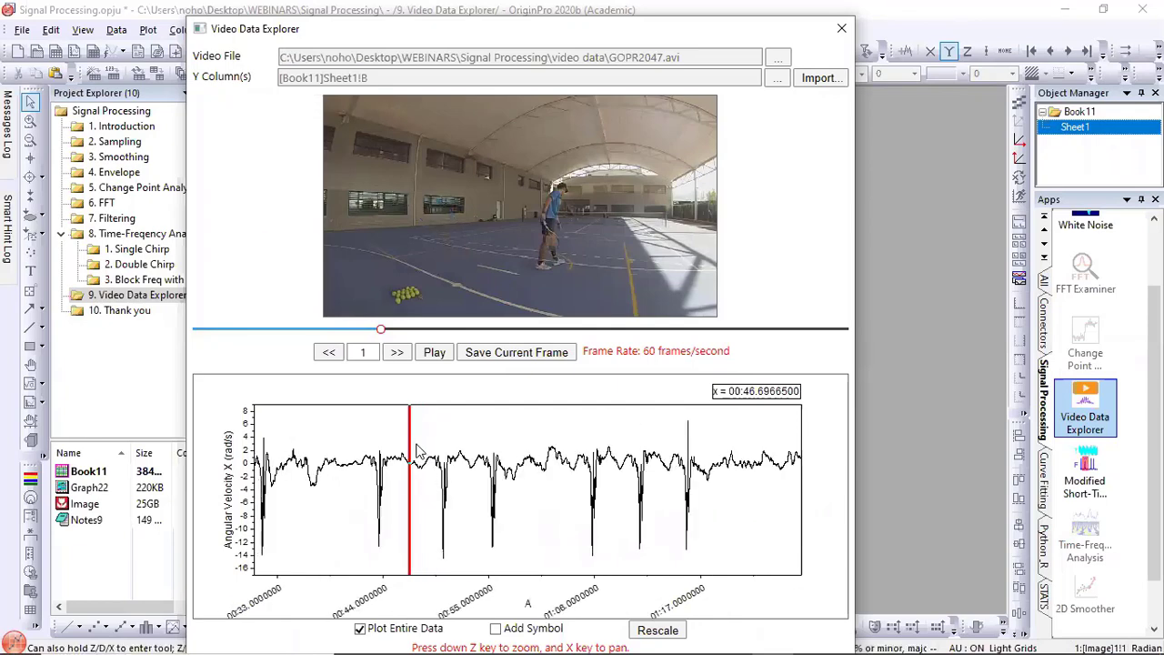
{"action": "key", "text": "z"}
{"action": "scroll", "coordinate": [428, 496], "scroll_direction": "up", "scroll_amount": 3}
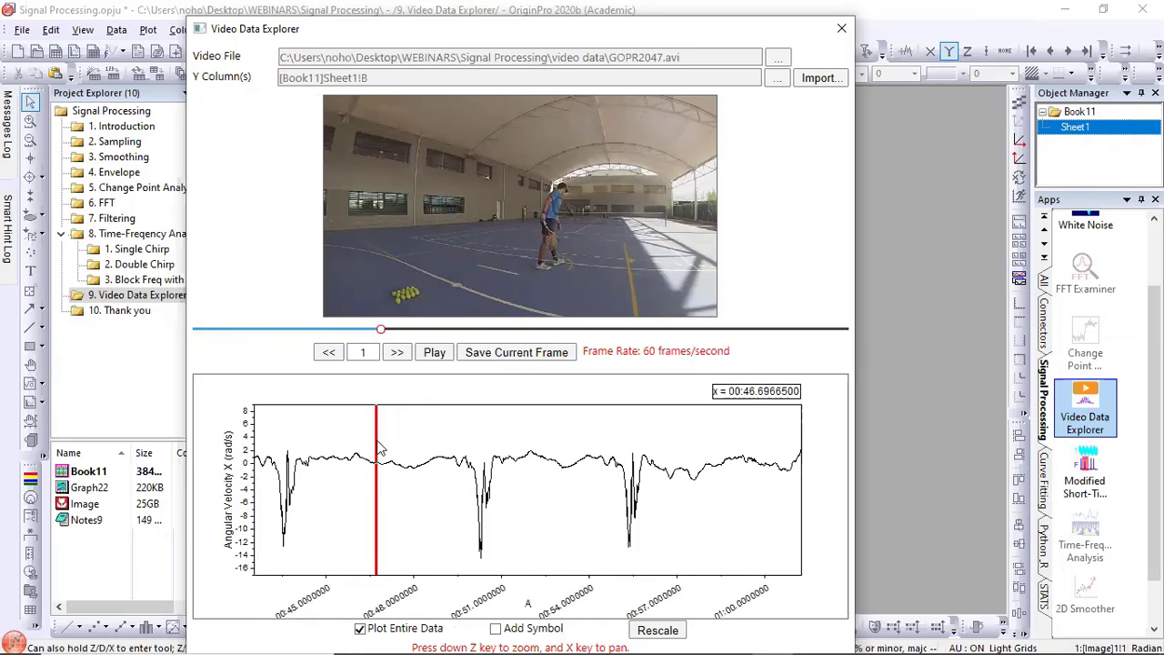
Step: Move the red marker in small stages across the next downward spike, to about 50.9 s, to compare the player's motion with the signal
{"action": "left_click_drag", "start_coordinate": [380, 446], "coordinate": [463, 434]}
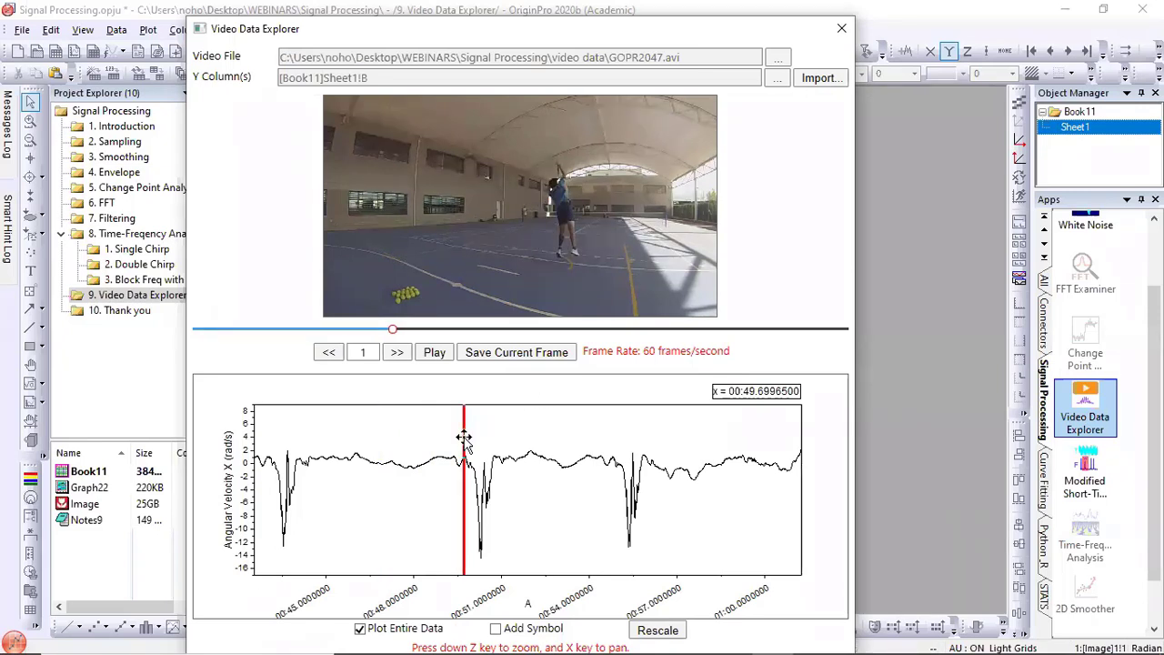
{"action": "left_click_drag", "start_coordinate": [464, 438], "coordinate": [475, 435]}
{"action": "left_click_drag", "start_coordinate": [474, 432], "coordinate": [483, 429]}
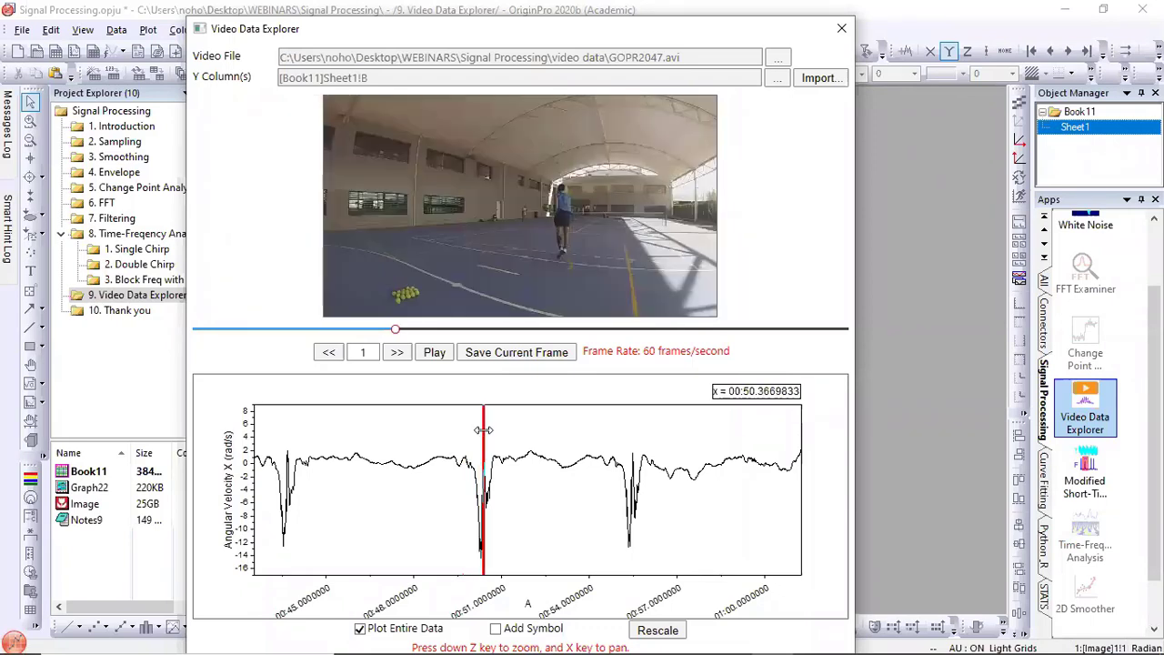
{"action": "left_click_drag", "start_coordinate": [483, 429], "coordinate": [490, 428]}
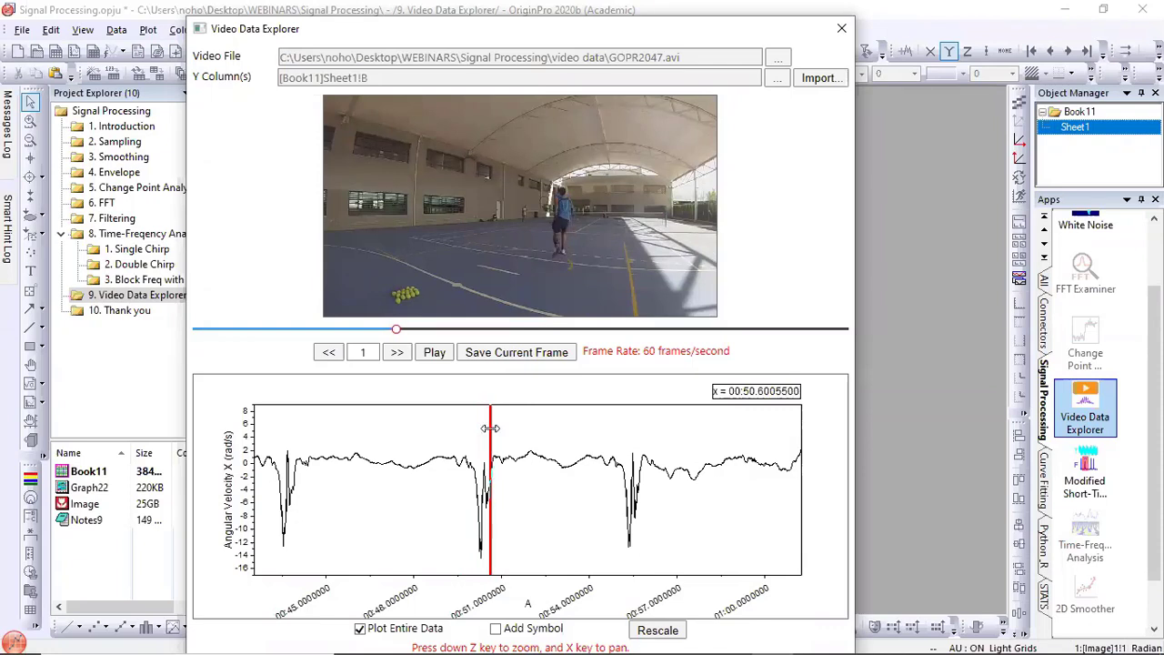
{"action": "left_click_drag", "start_coordinate": [490, 428], "coordinate": [498, 429]}
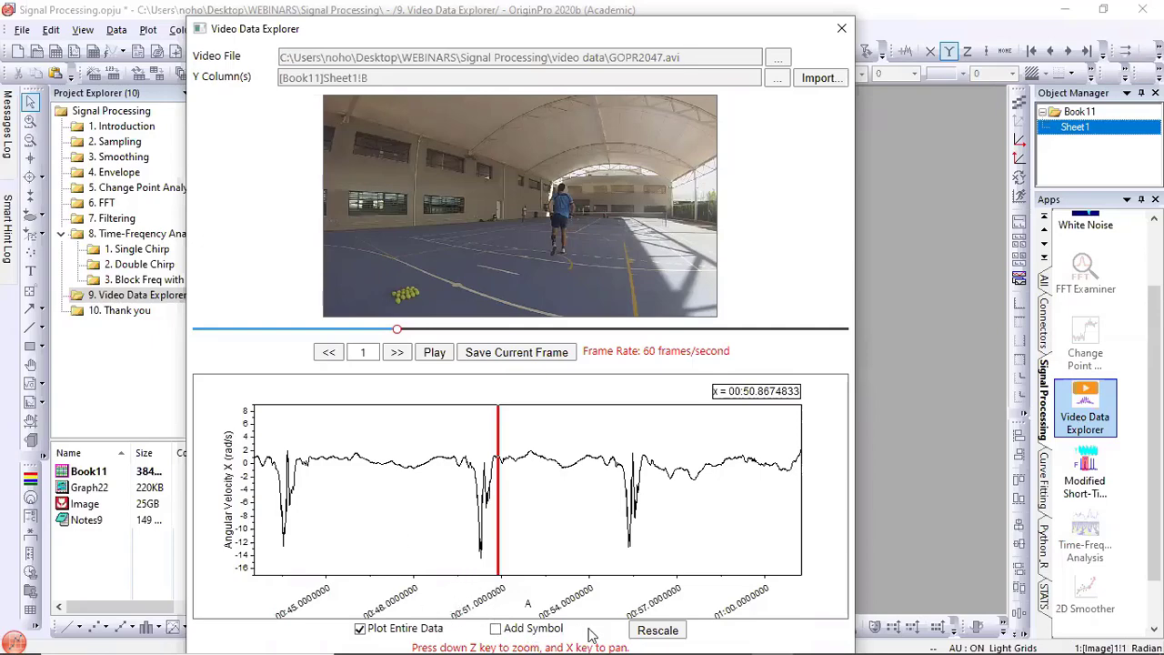
Step: Return the red marker to the downward spike at about 50.2 s to examine the matching frame, and close the Video Data Explorer
{"action": "left_click_drag", "start_coordinate": [370, 39], "coordinate": [357, 35]}
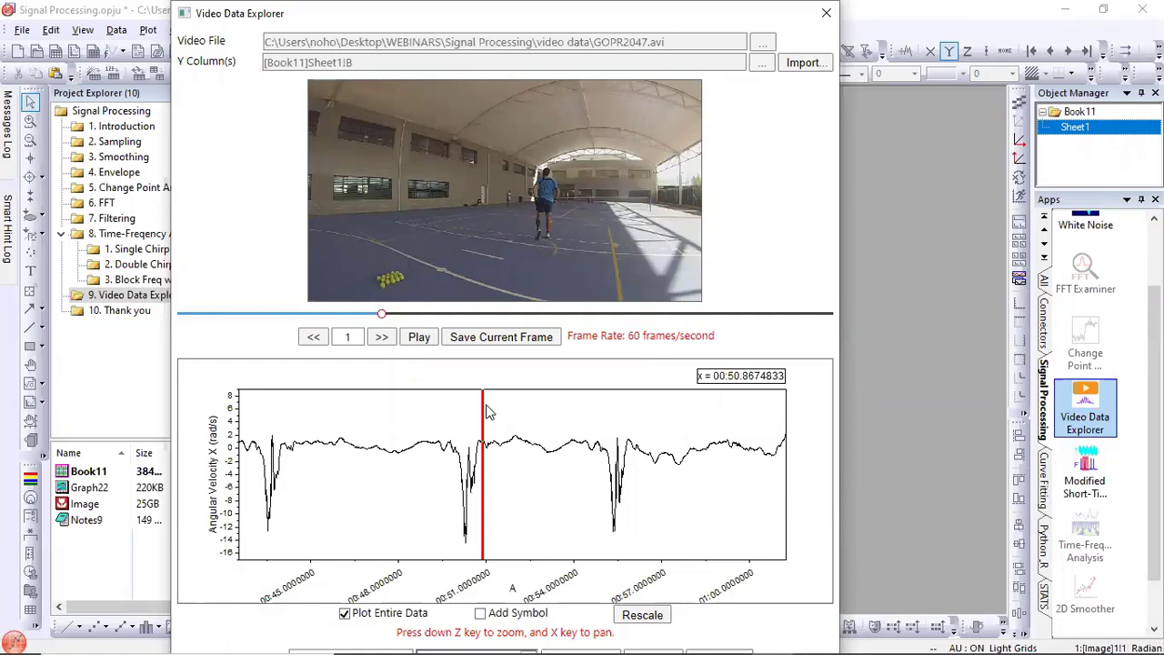
{"action": "left_click_drag", "start_coordinate": [481, 398], "coordinate": [462, 404]}
{"action": "left_click", "coordinate": [463, 407]}
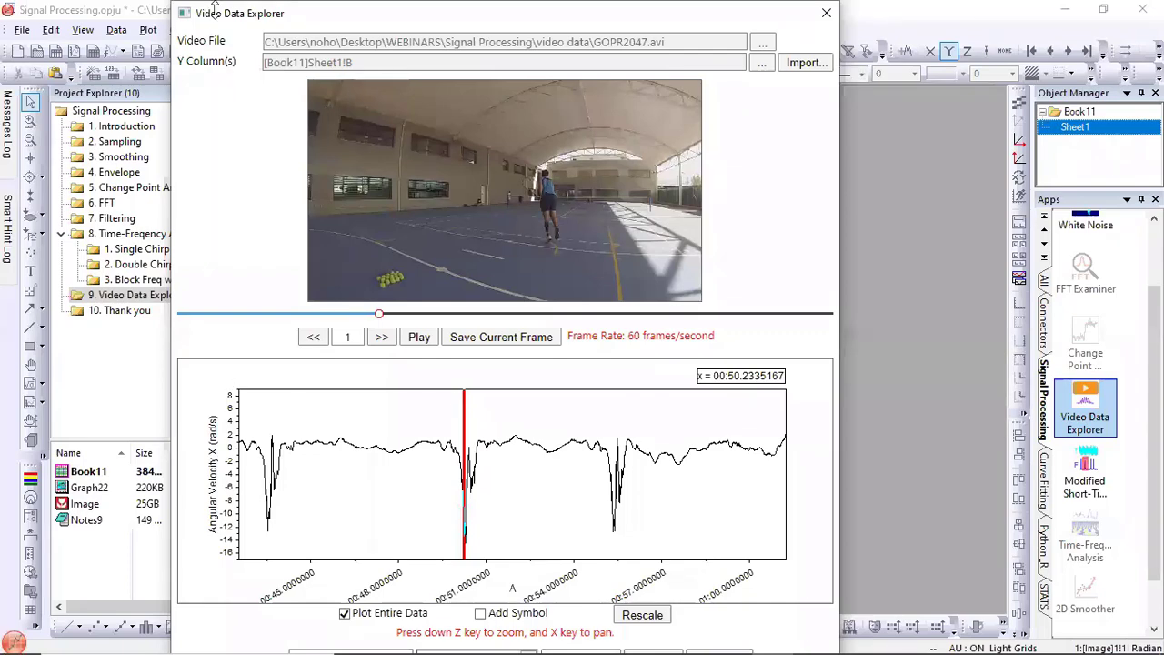
{"action": "left_click_drag", "start_coordinate": [214, 9], "coordinate": [210, 93]}
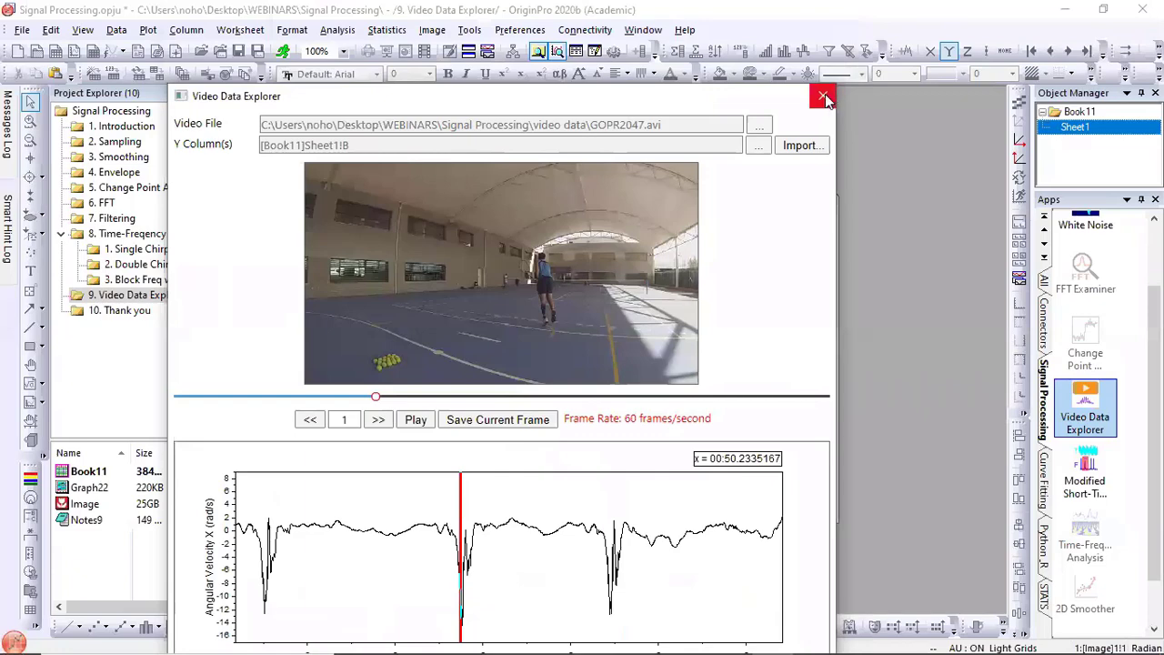
{"action": "left_click", "coordinate": [829, 98]}
Step: Open the 10. Thank you folder and enlarge its Notes14 window
{"action": "left_click", "coordinate": [126, 311]}
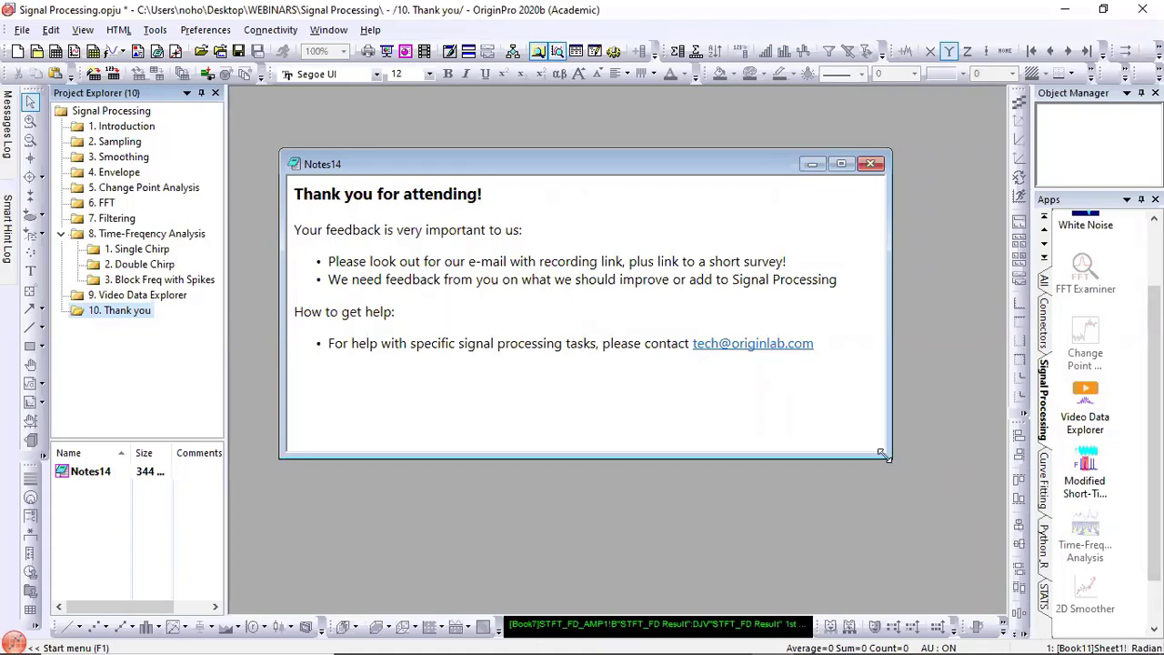
{"action": "left_click_drag", "start_coordinate": [883, 455], "coordinate": [964, 494]}
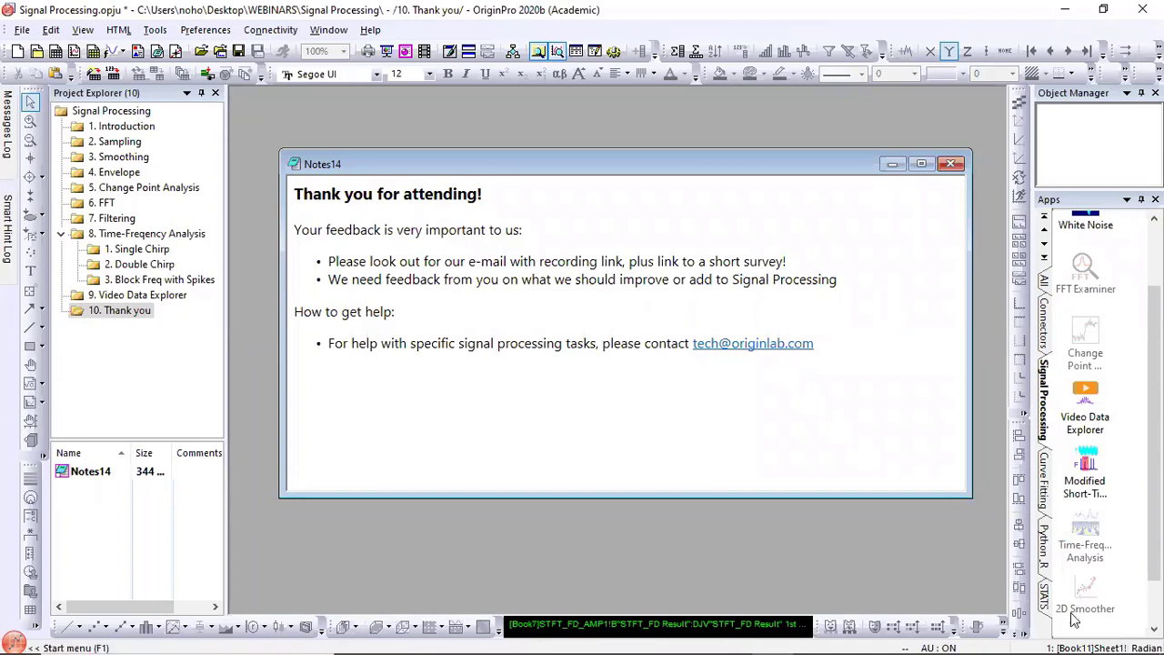
{"action": "mouse_move", "coordinate": [1076, 634]}
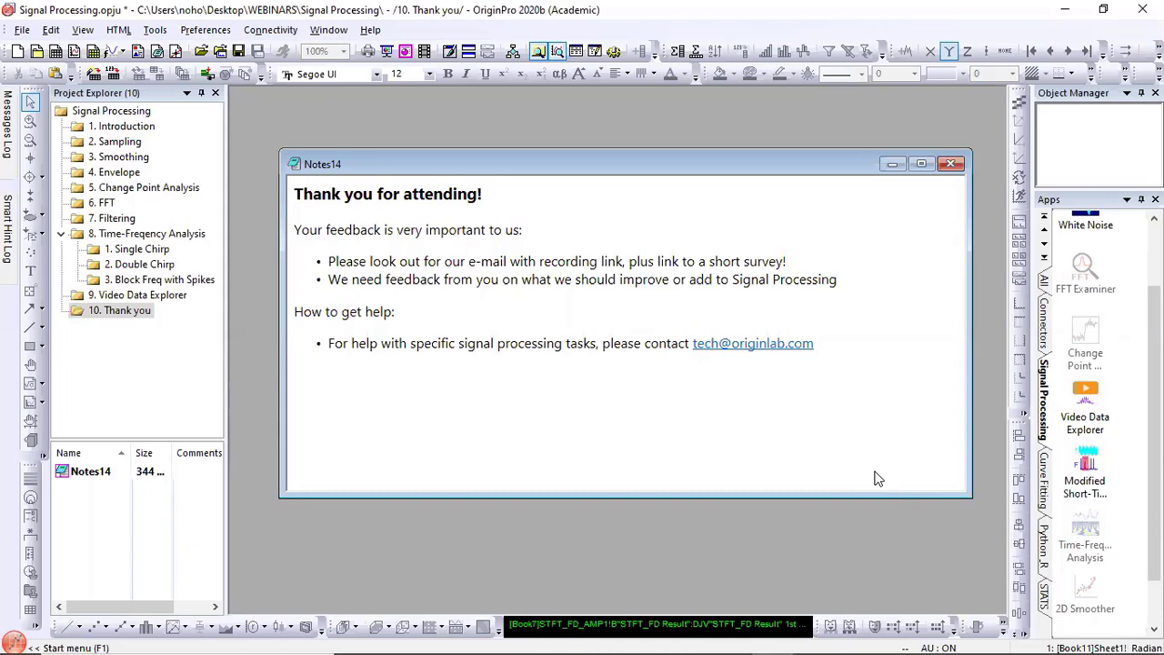
Step: Open the Video Data Explorer app's File Exchange page in the browser and review its description, operation steps and dialog settings
{"action": "right_click", "coordinate": [1065, 414]}
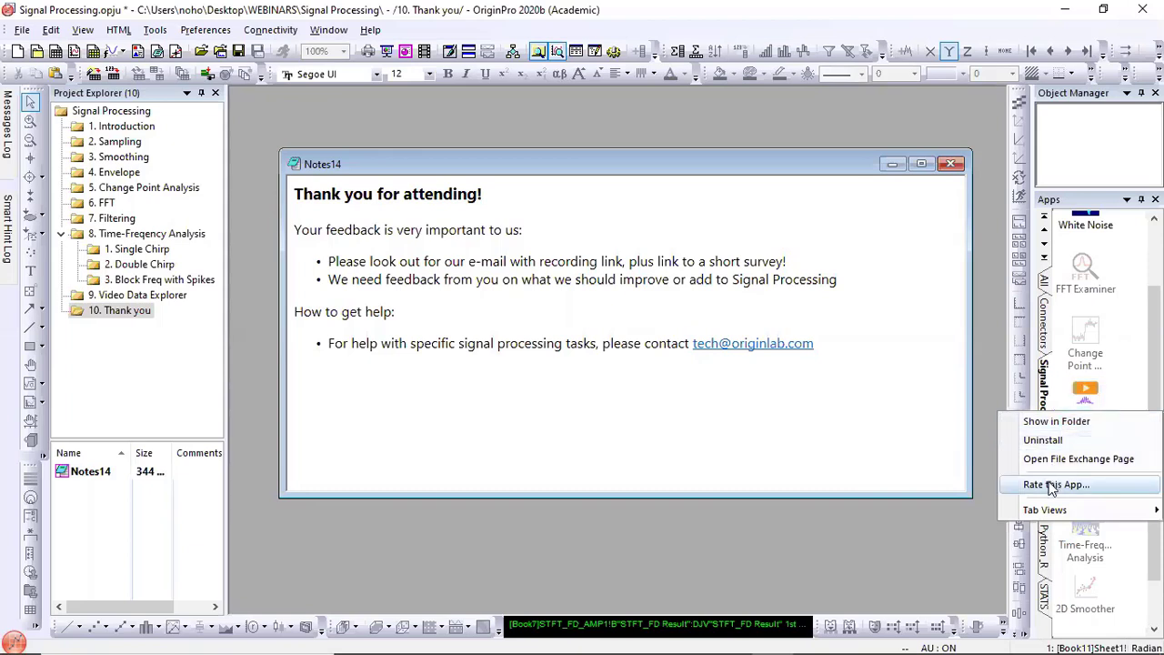
{"action": "left_click", "coordinate": [1089, 400]}
{"action": "right_click", "coordinate": [1082, 397]}
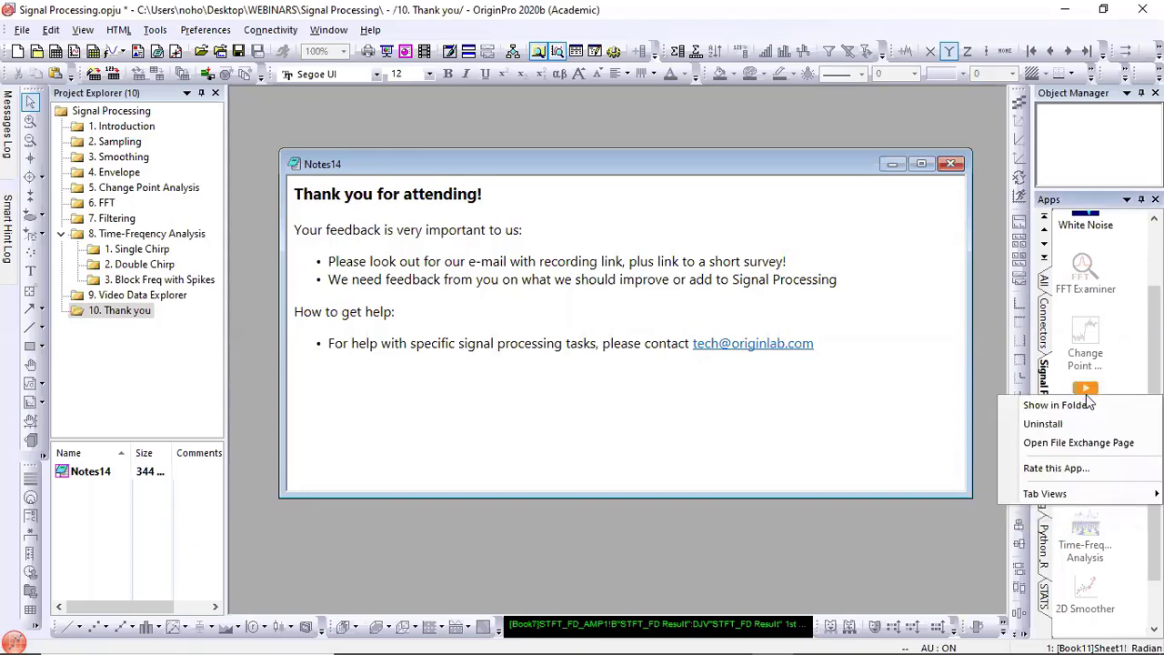
{"action": "left_click", "coordinate": [1079, 445]}
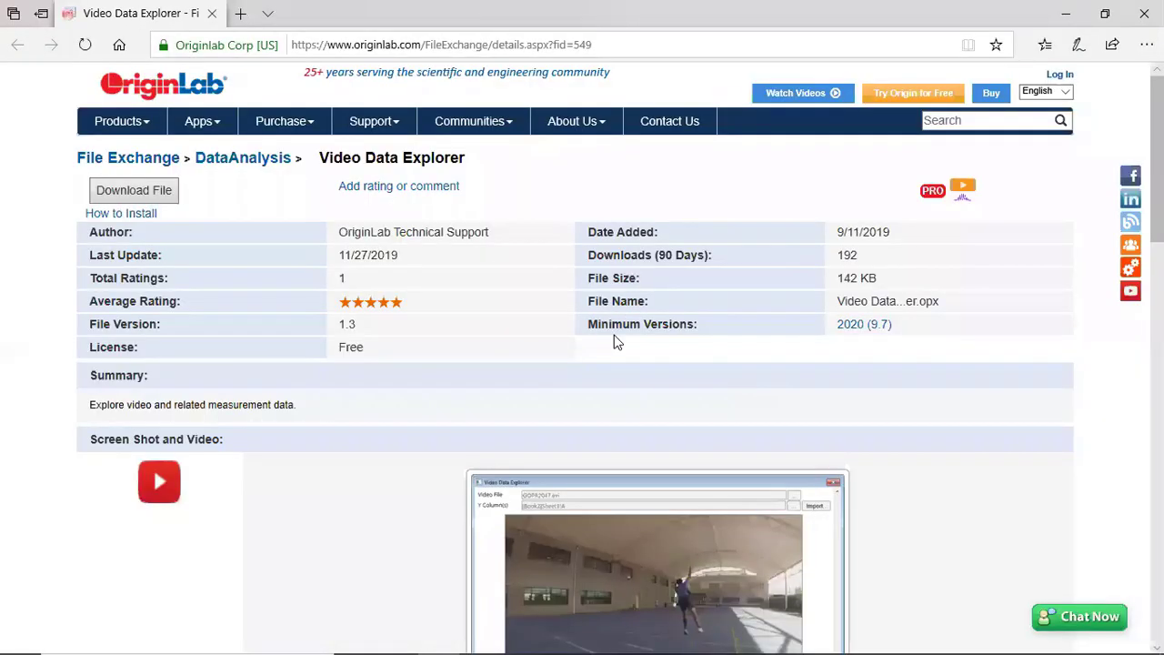
{"action": "scroll", "coordinate": [614, 335], "scroll_direction": "down", "scroll_amount": 5}
{"action": "scroll", "coordinate": [412, 376], "scroll_direction": "down", "scroll_amount": 1}
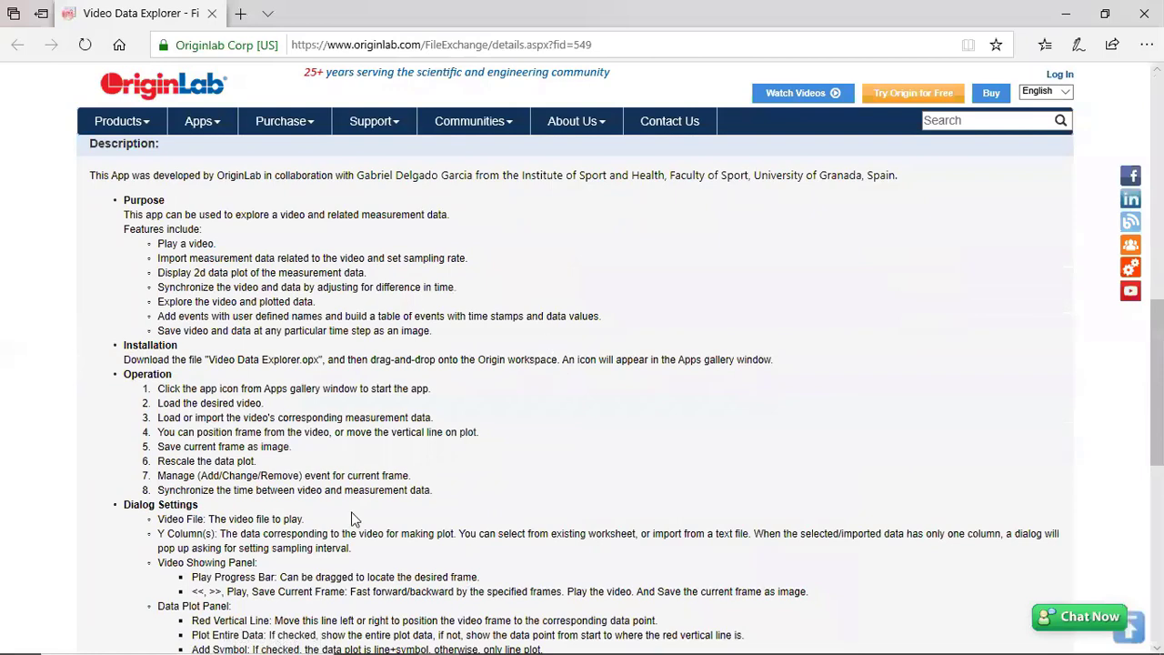
{"action": "scroll", "coordinate": [355, 519], "scroll_direction": "down", "scroll_amount": 5}
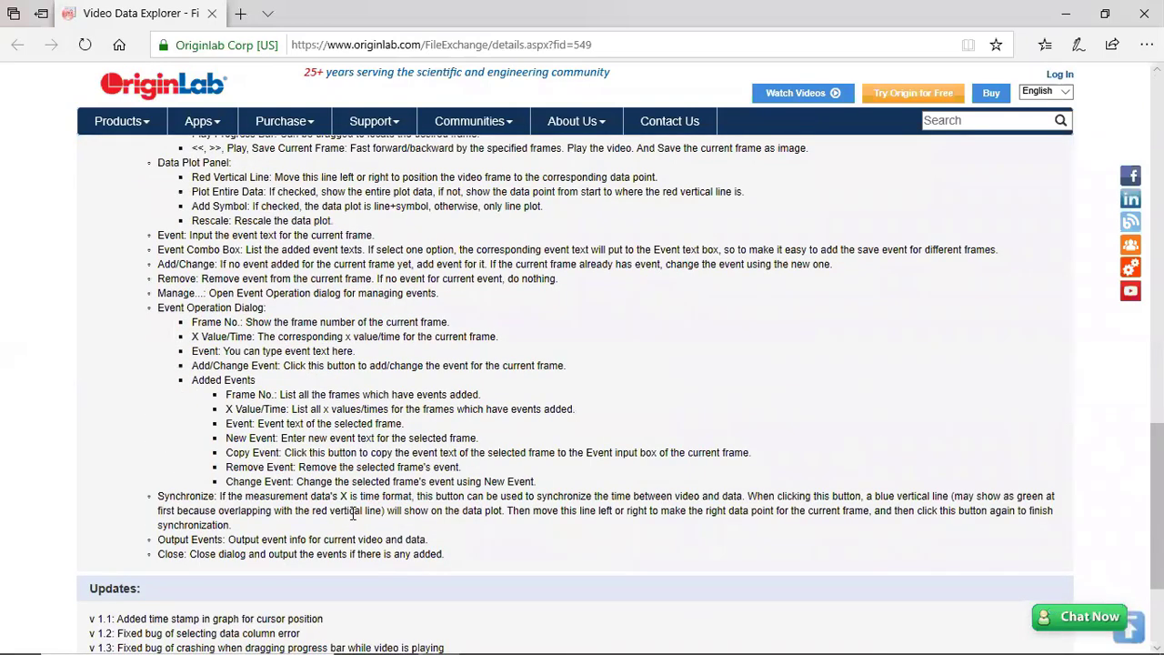
Step: Return to the start of the Video Data Explorer page and check its file details and minimum version
{"action": "scroll", "coordinate": [353, 514], "scroll_direction": "up", "scroll_amount": 3}
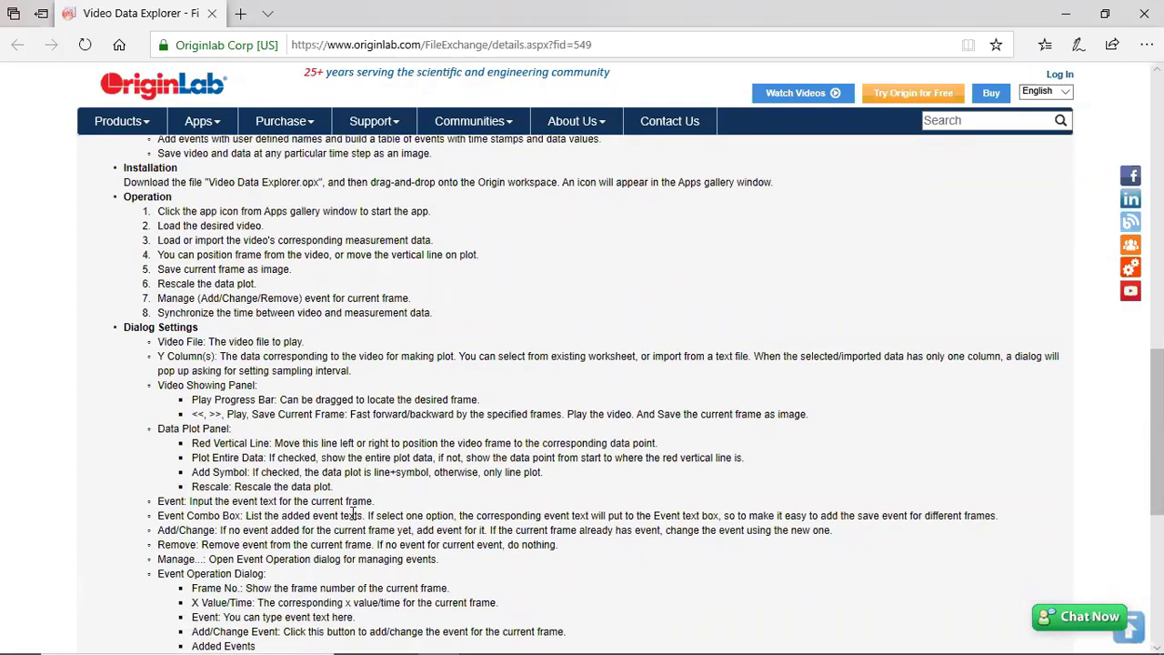
{"action": "scroll", "coordinate": [355, 514], "scroll_direction": "up", "scroll_amount": 10}
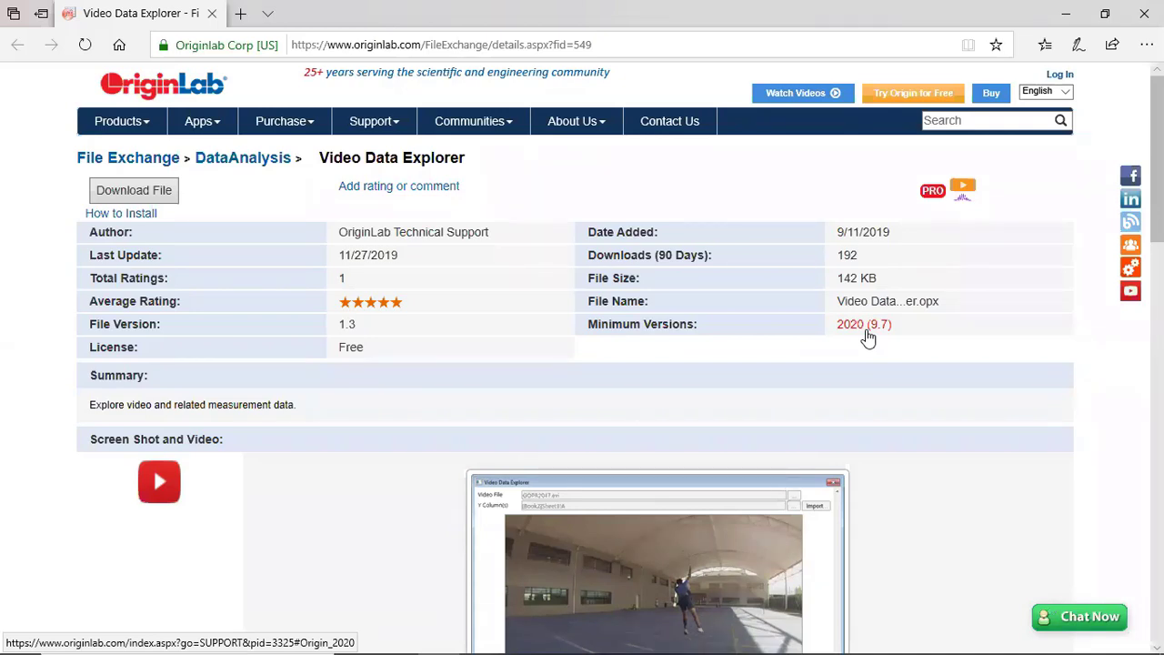
Step: Switch to Chrome, open OriginLab's Training Webinars page and review the upcoming and recorded webinar sections
{"action": "left_click", "coordinate": [826, 637]}
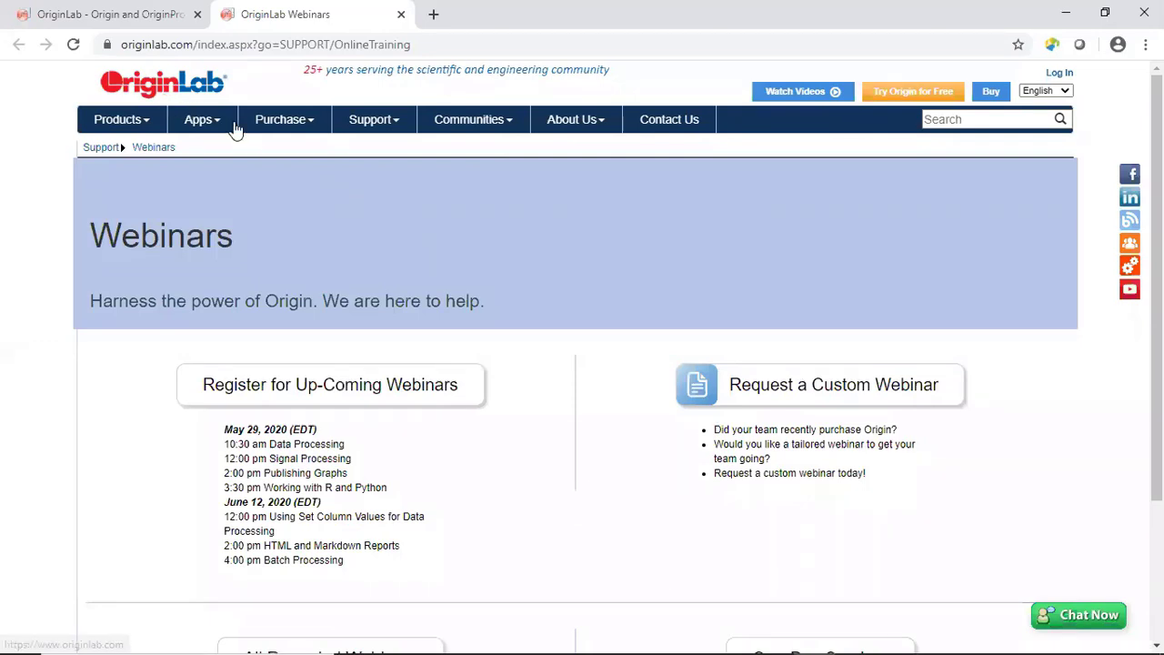
{"action": "mouse_move", "coordinate": [370, 125]}
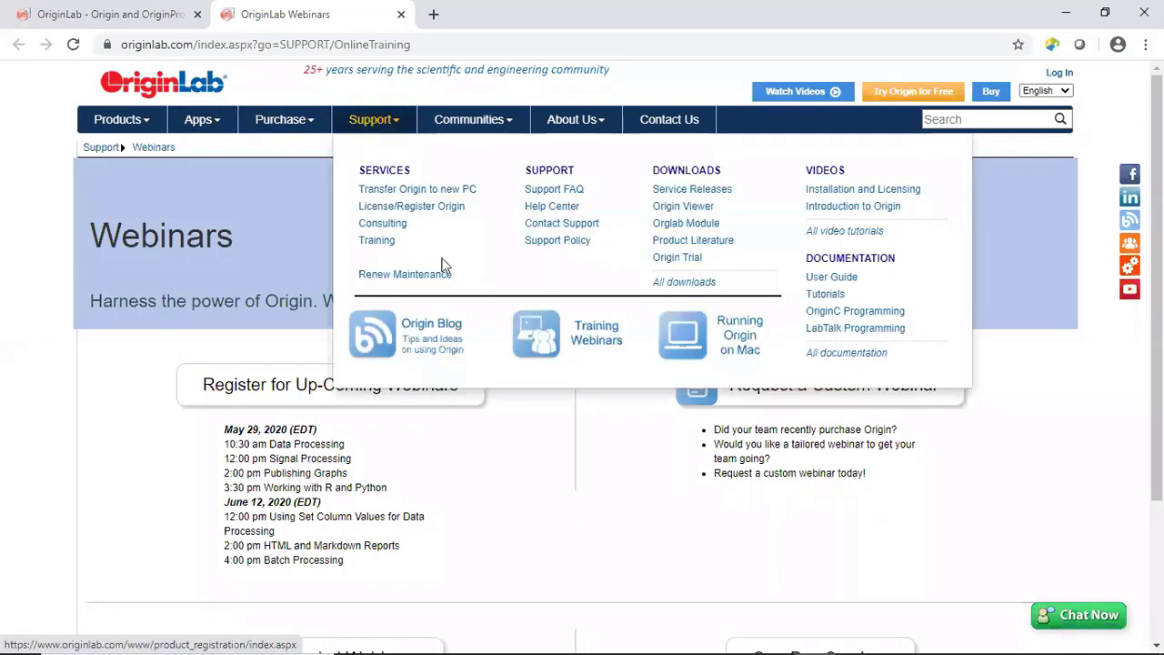
{"action": "left_click", "coordinate": [607, 335]}
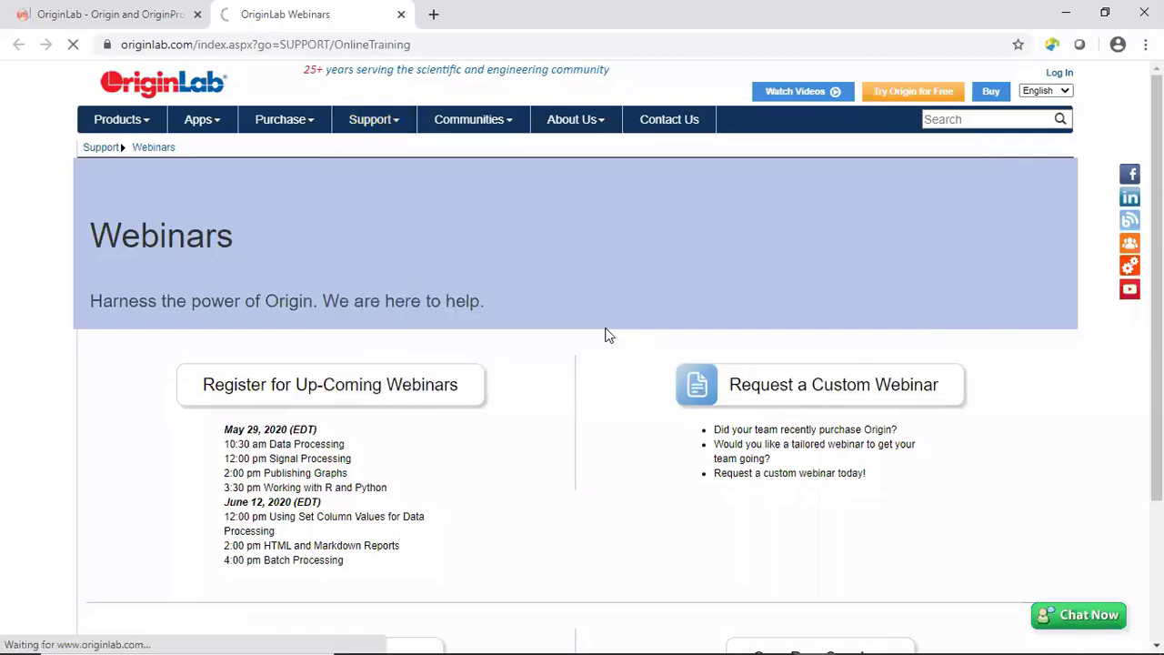
{"action": "scroll", "coordinate": [464, 389], "scroll_direction": "down", "scroll_amount": 2}
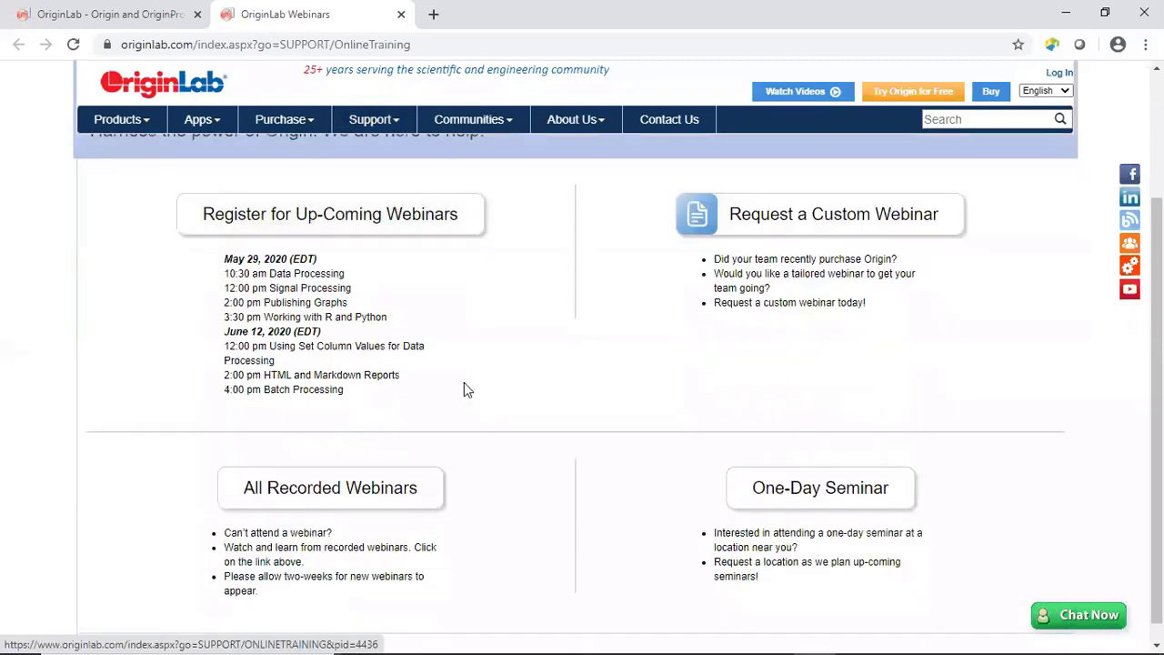
Step: Open the All Recorded Webinars page and look through its topics, recording dates and related files
{"action": "left_click", "coordinate": [362, 490]}
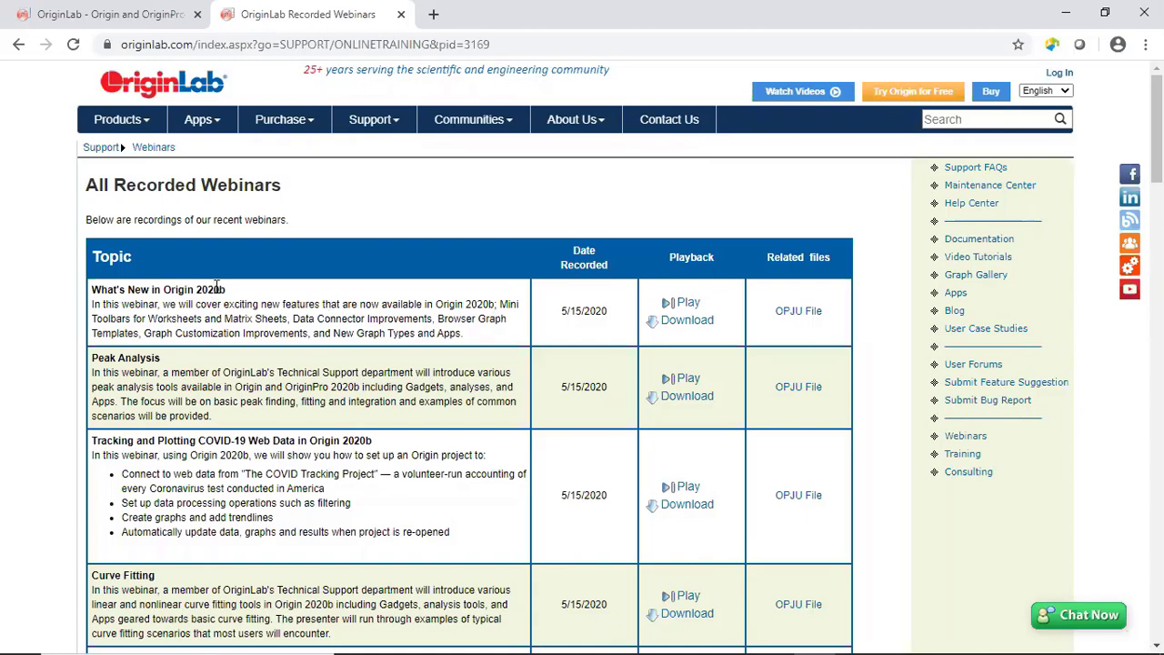
{"action": "scroll", "coordinate": [255, 351], "scroll_direction": "down", "scroll_amount": 1}
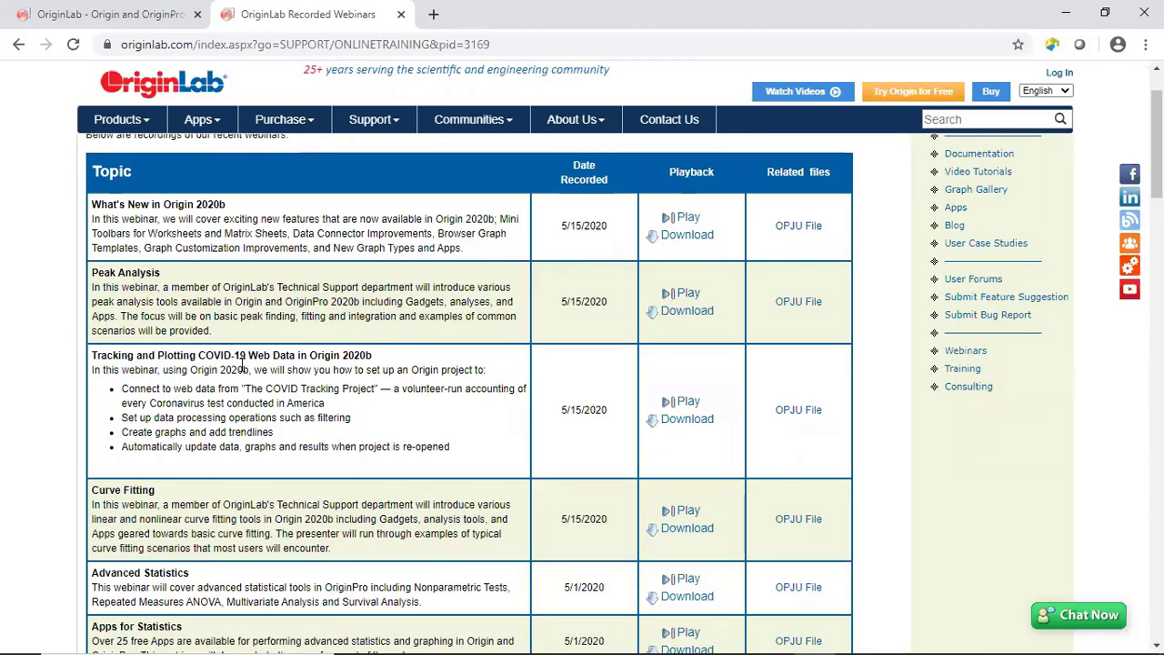
{"action": "scroll", "coordinate": [244, 364], "scroll_direction": "down", "scroll_amount": 2}
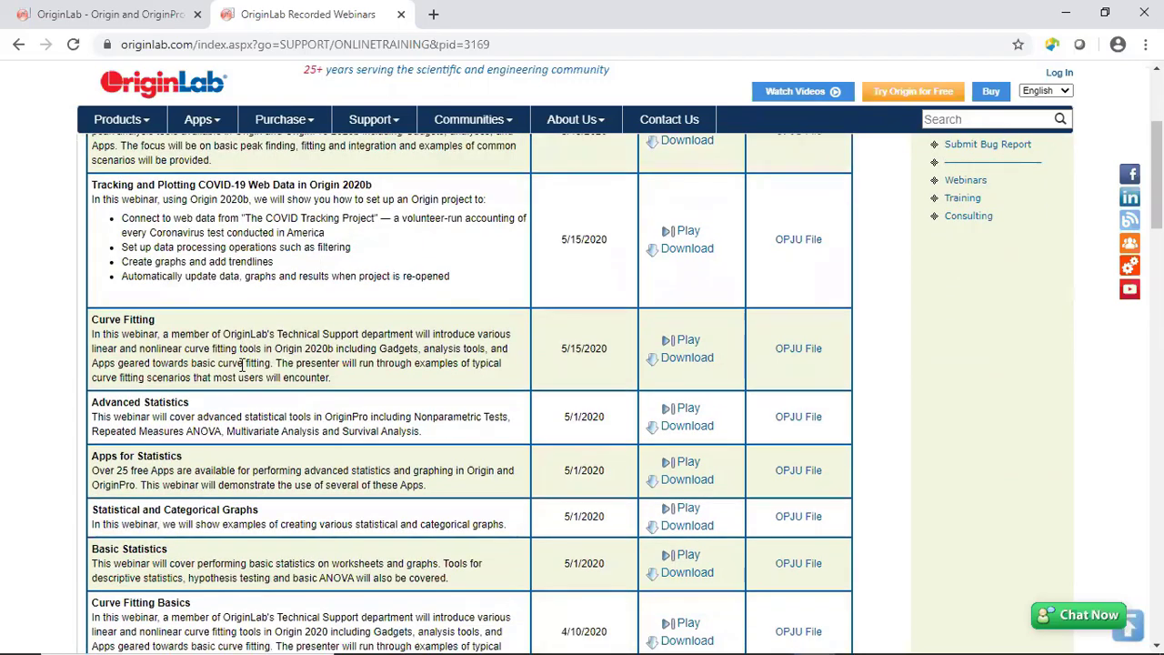
{"action": "scroll", "coordinate": [241, 368], "scroll_direction": "up", "scroll_amount": 3}
Step: From the OriginLab home page, view the COVID-19 Special License page and return to the home page
{"action": "left_click", "coordinate": [160, 91]}
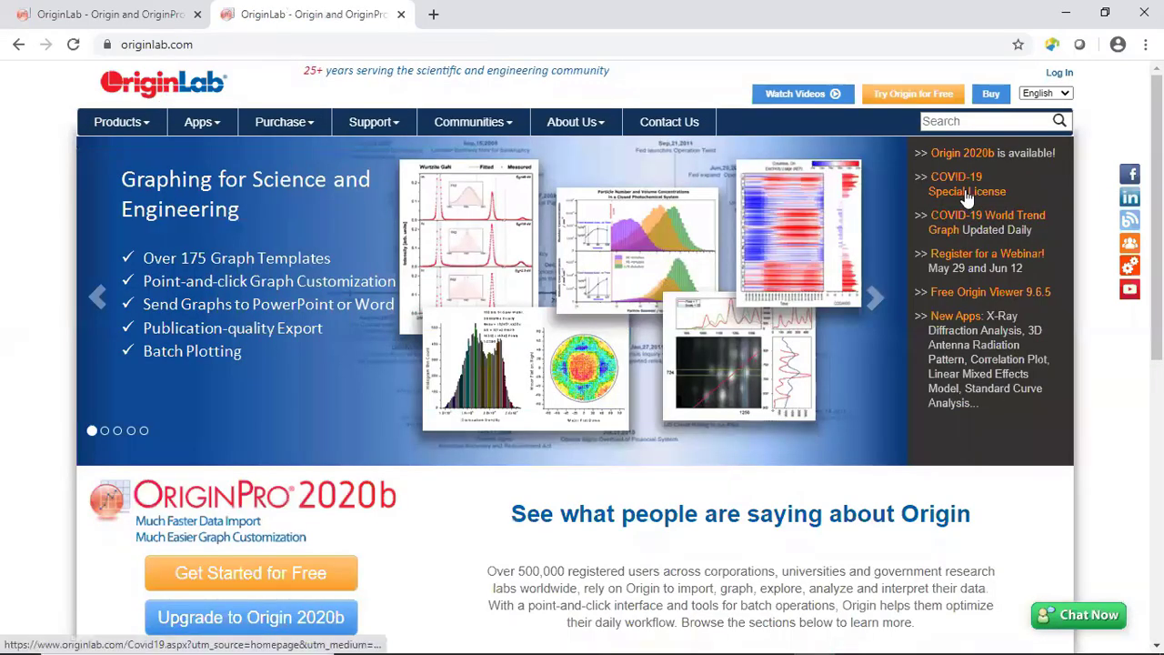
{"action": "left_click", "coordinate": [967, 194]}
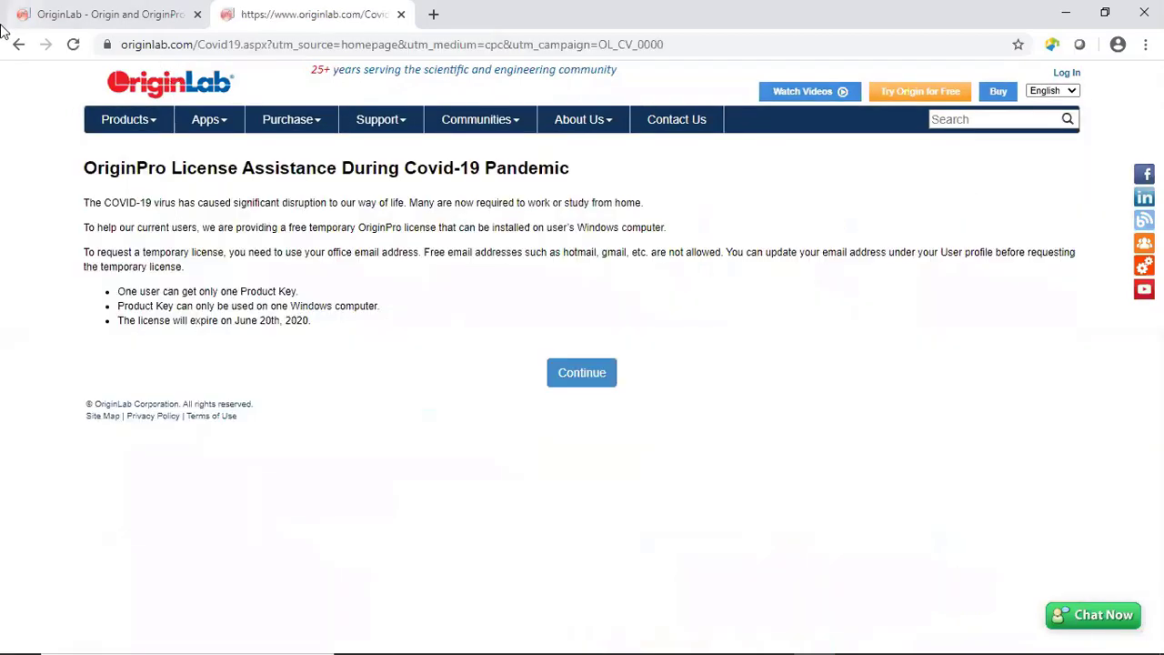
{"action": "left_click", "coordinate": [18, 44]}
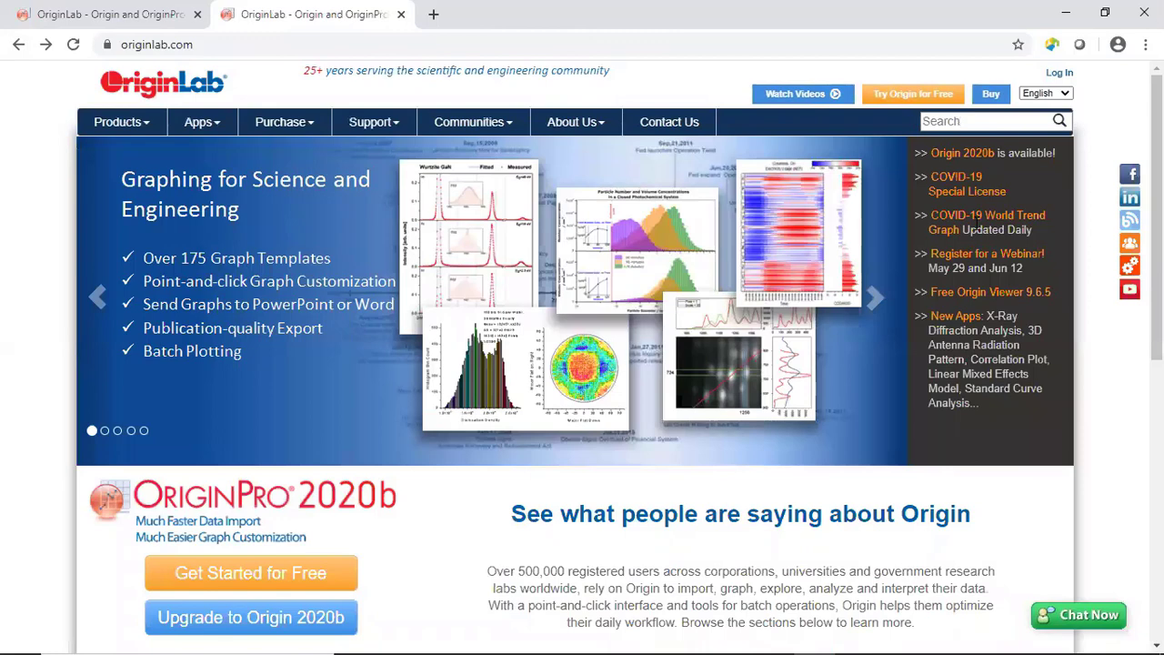
Step: Open the COVID-19 World Trend Graph and review the graph with its description and data sources
{"action": "left_click", "coordinate": [979, 220]}
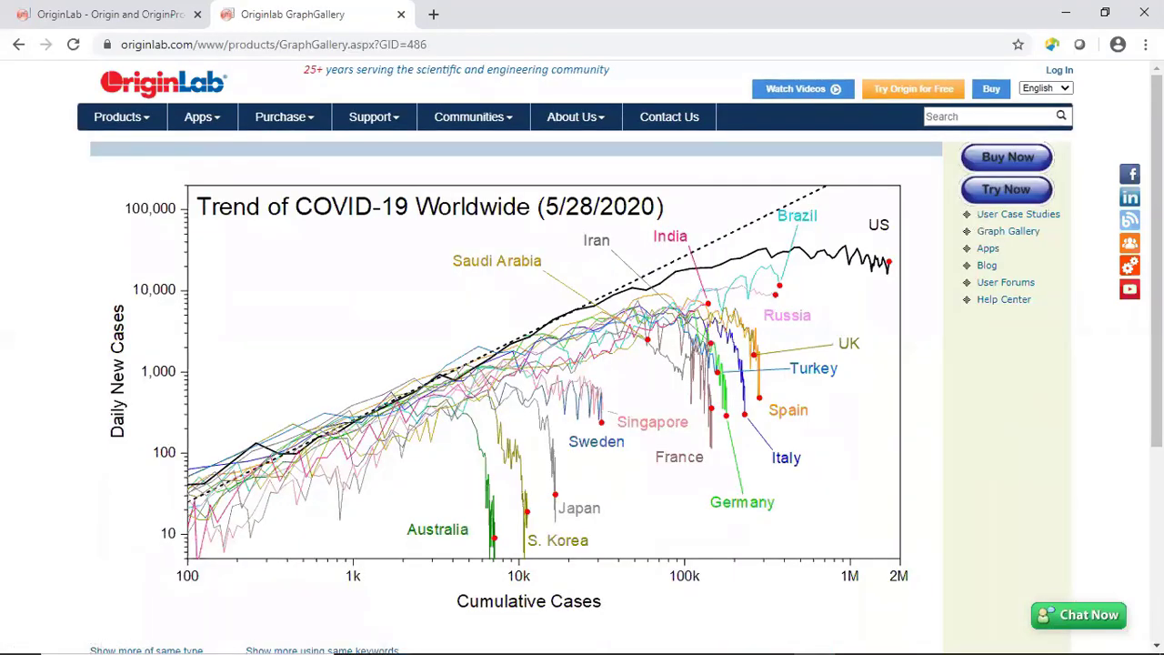
{"action": "scroll", "coordinate": [959, 419], "scroll_direction": "down", "scroll_amount": 3}
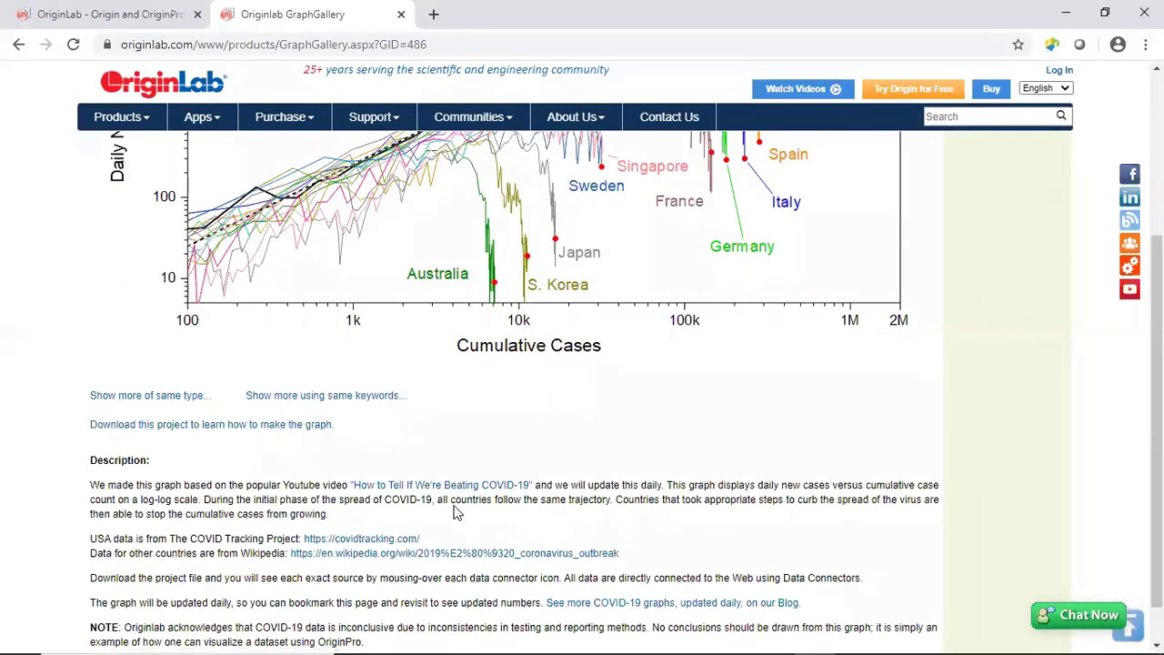
{"action": "scroll", "coordinate": [697, 428], "scroll_direction": "up", "scroll_amount": 3}
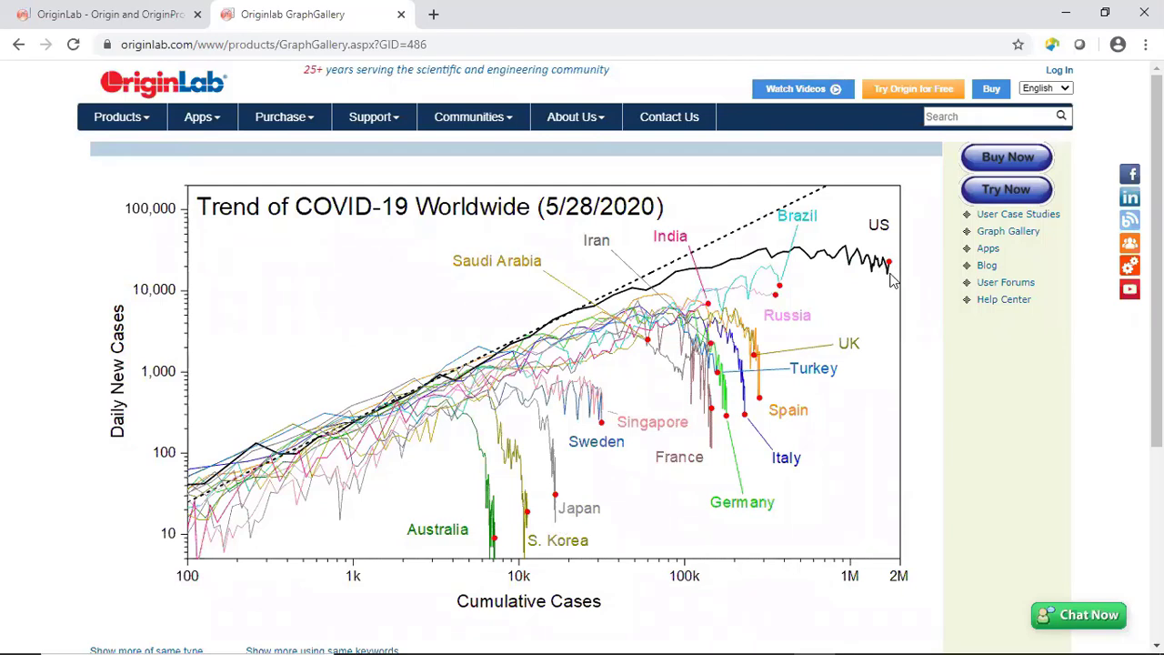
{"action": "mouse_move", "coordinate": [682, 635]}
{"action": "mouse_move", "coordinate": [1053, 637]}
{"action": "mouse_move", "coordinate": [1094, 636]}
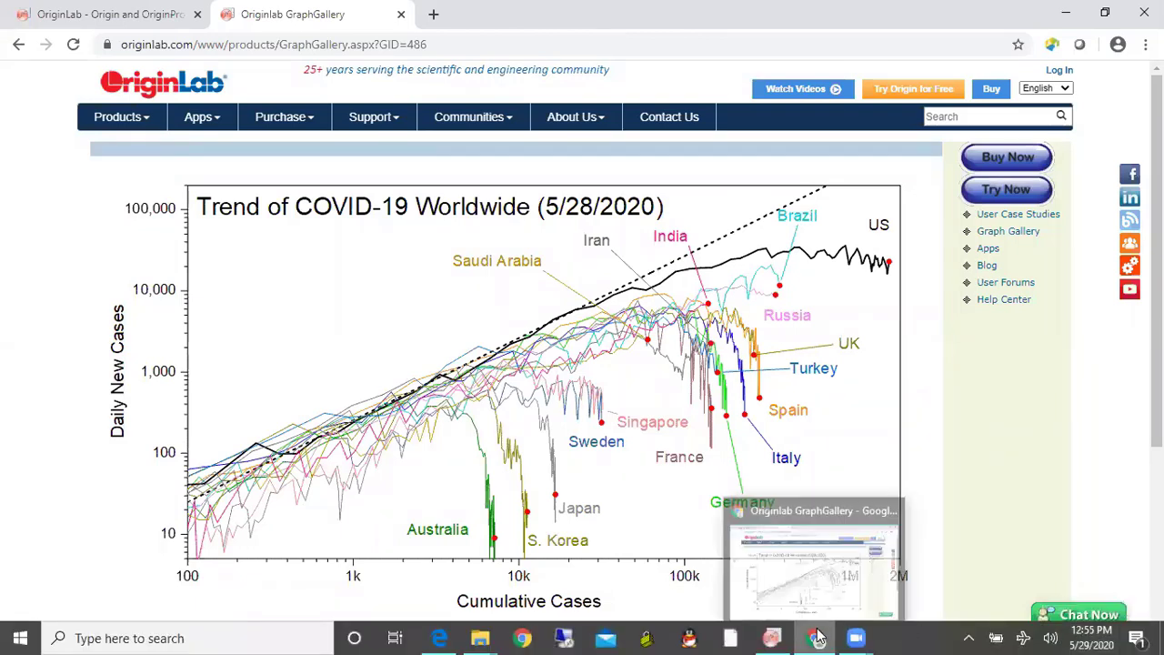
{"action": "left_click", "coordinate": [818, 638]}
{"action": "left_click", "coordinate": [817, 638]}
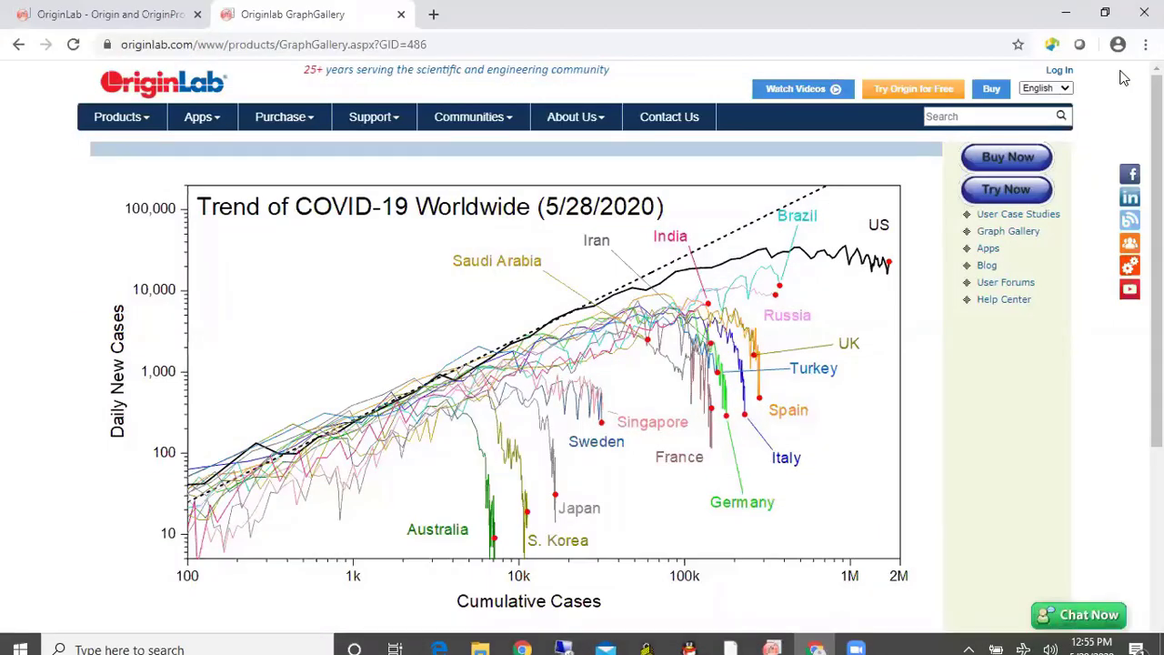
Step: Return to the OriginLab home page and open the webinar registration page to review the upcoming sessions
{"action": "left_click", "coordinate": [136, 98]}
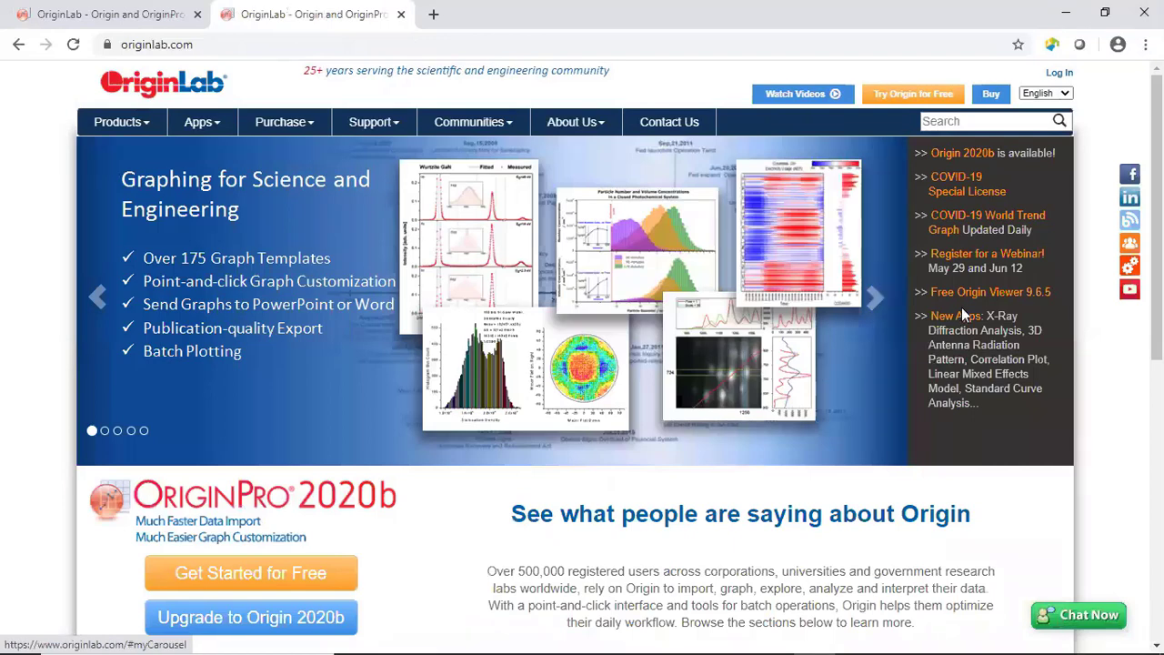
{"action": "left_click", "coordinate": [964, 259]}
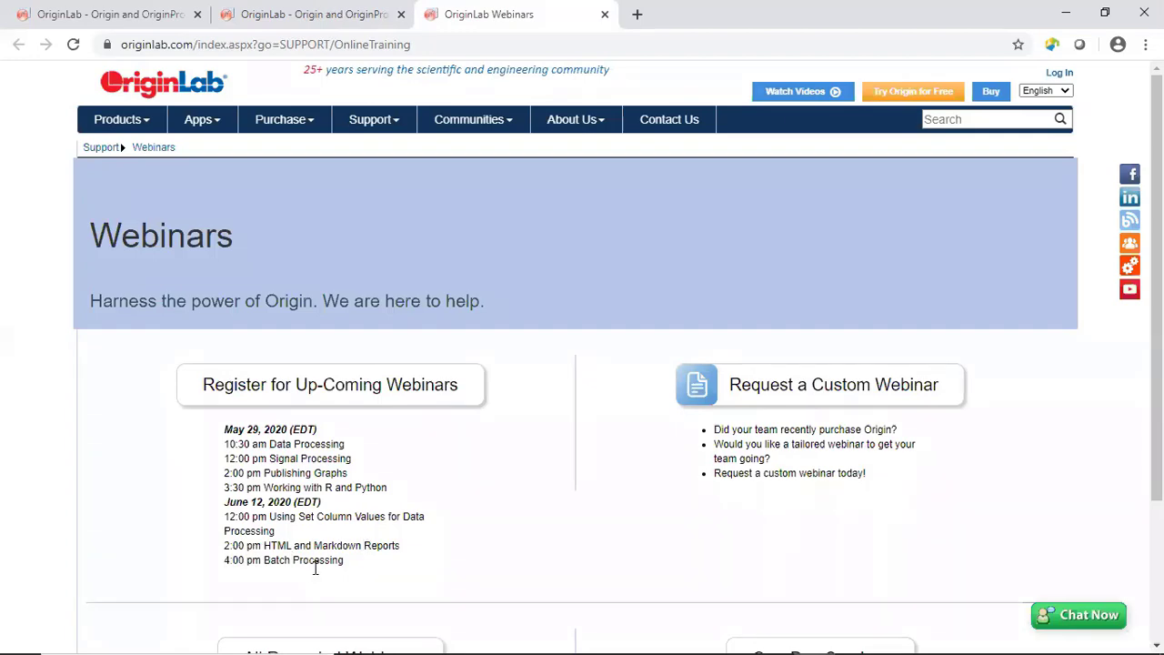
Step: Switch back to OriginPro and try to set the Notes14 window's syntax to Text
{"action": "mouse_move", "coordinate": [759, 637]}
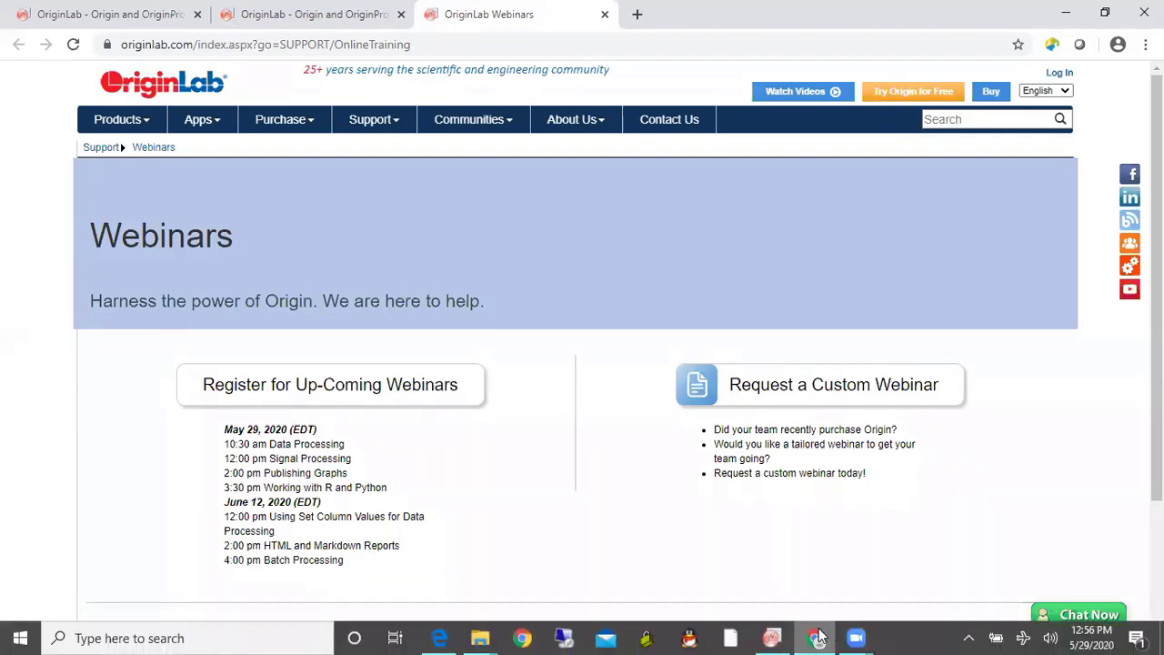
{"action": "left_click", "coordinate": [771, 637]}
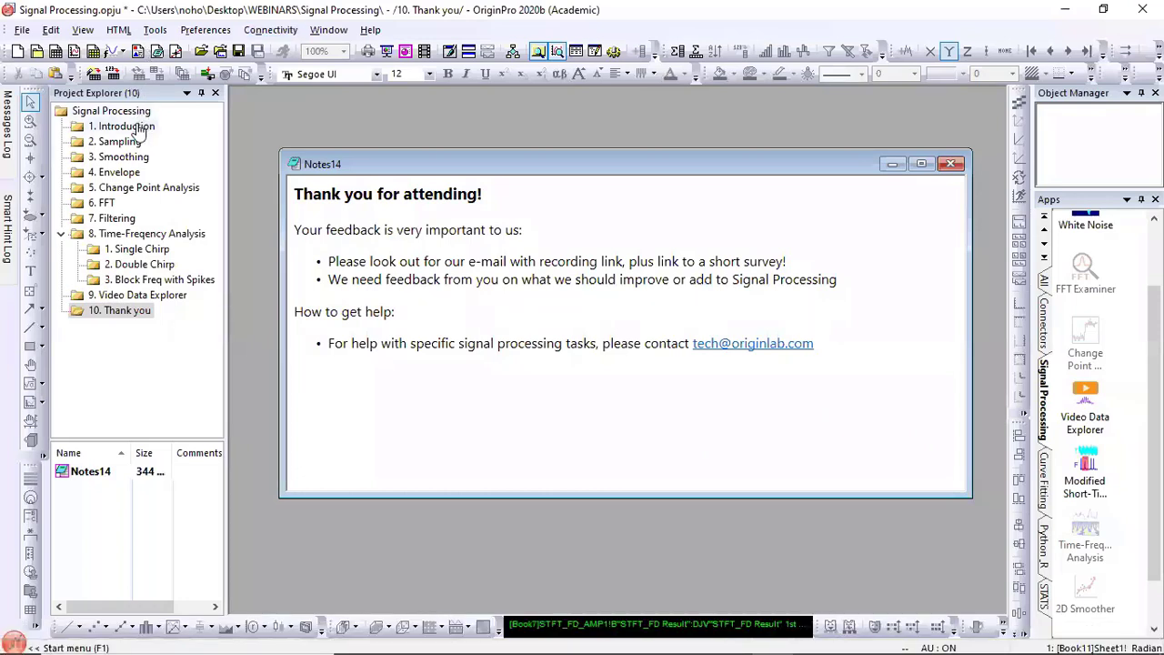
{"action": "right_click", "coordinate": [414, 173]}
{"action": "mouse_move", "coordinate": [464, 324]}
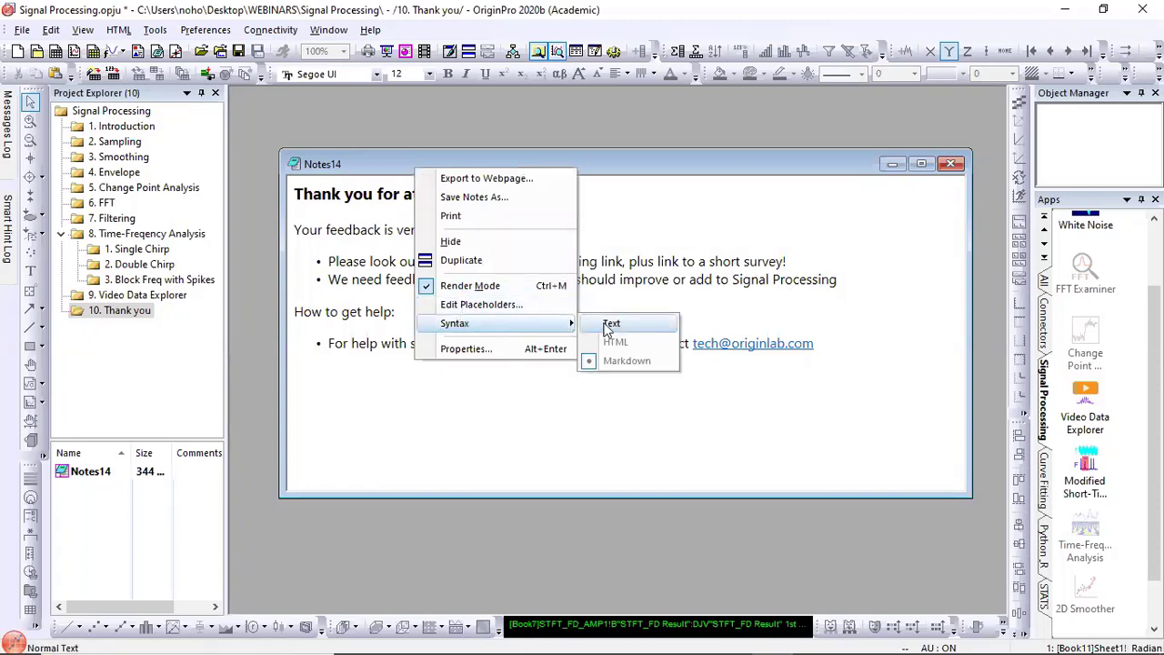
{"action": "left_click", "coordinate": [607, 324]}
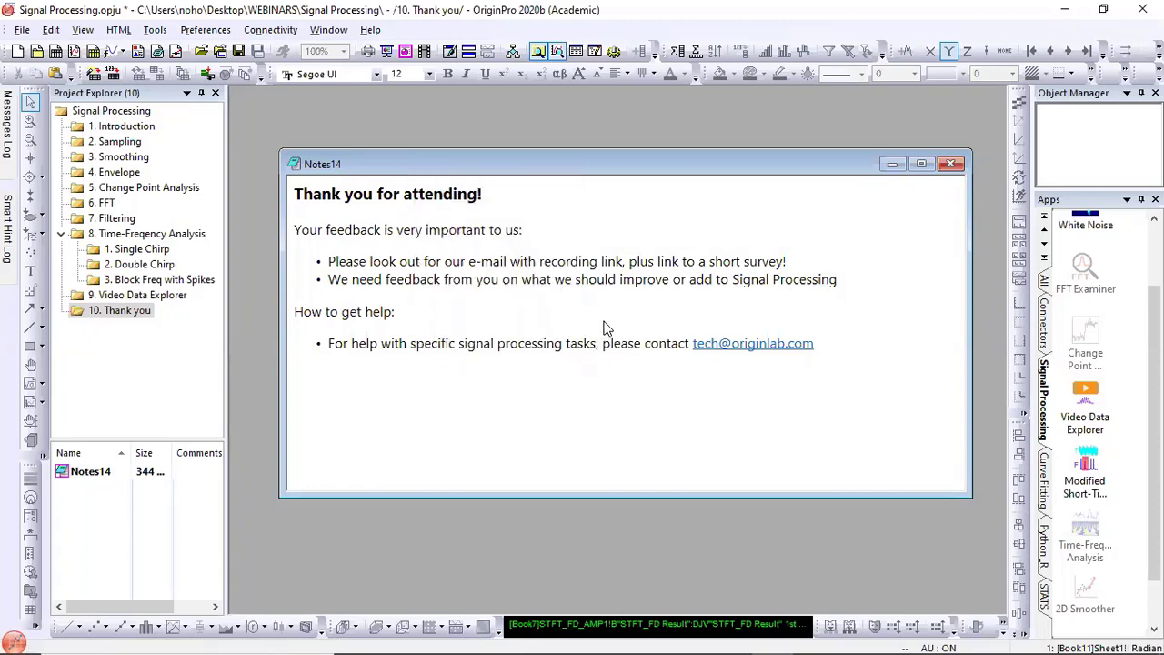
{"action": "right_click", "coordinate": [487, 174]}
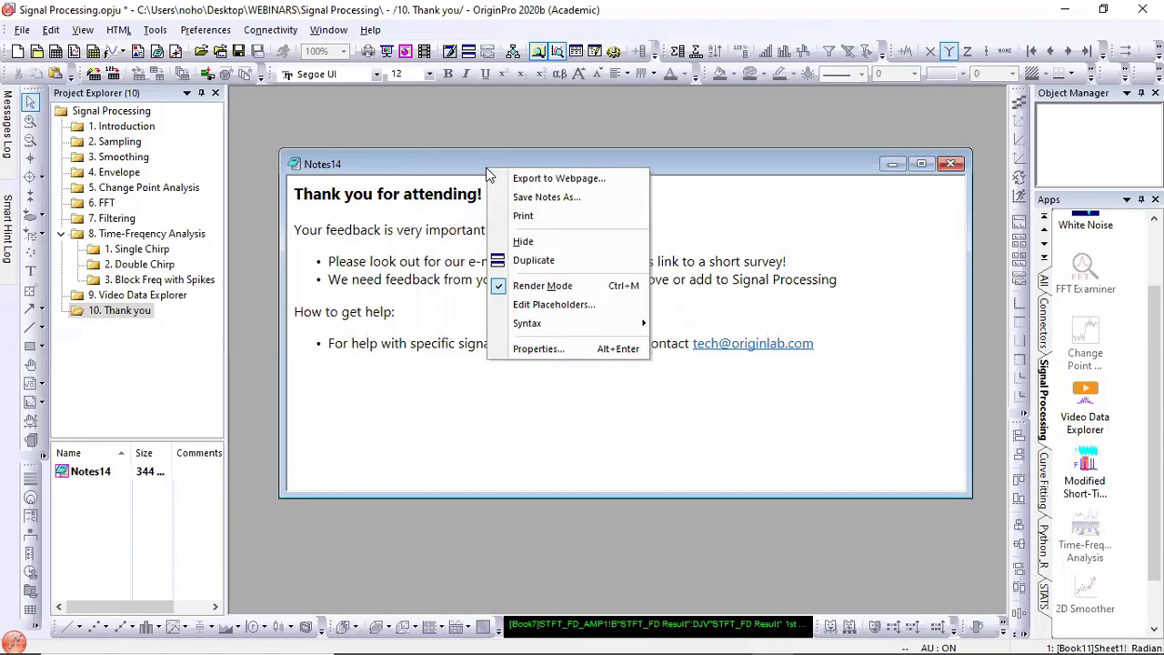
{"action": "key", "text": "Escape"}
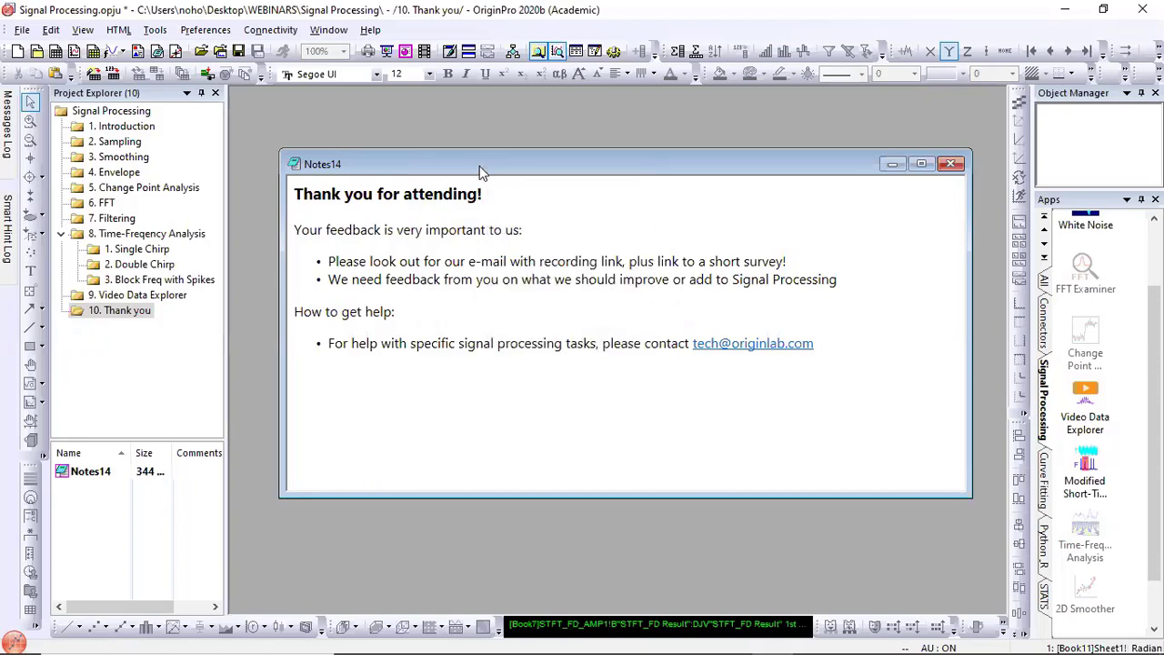
Step: Turn off render mode for Notes14 to view its Markdown source, and turn it back on
{"action": "key", "text": "ctrl+m"}
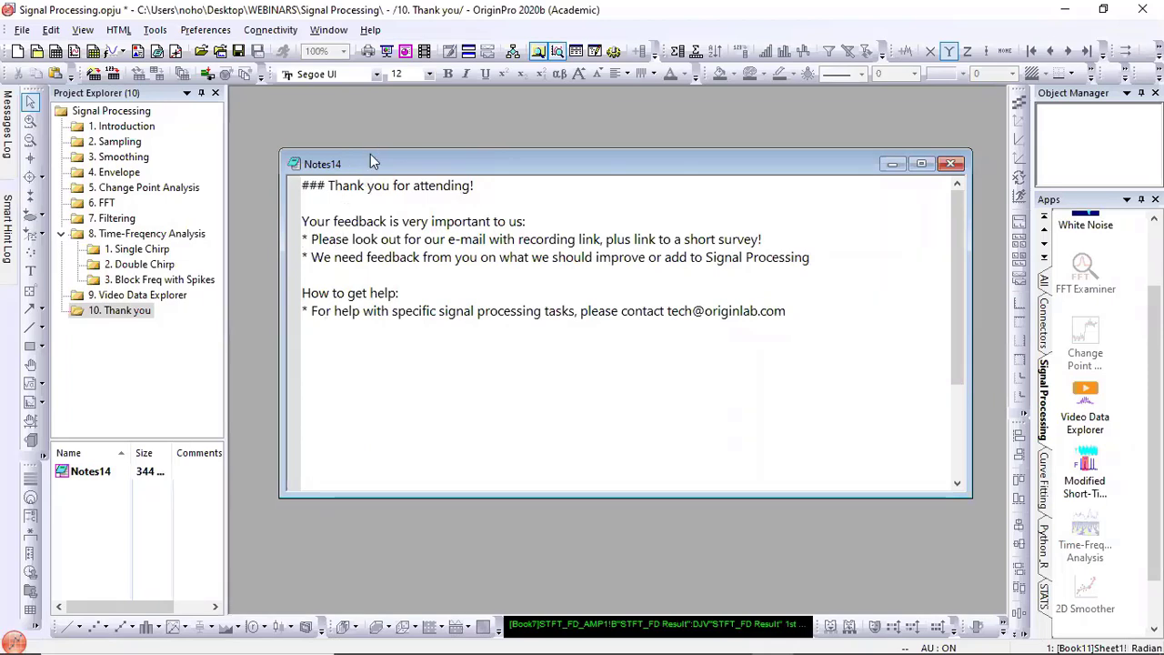
{"action": "key", "text": "ctrl+m"}
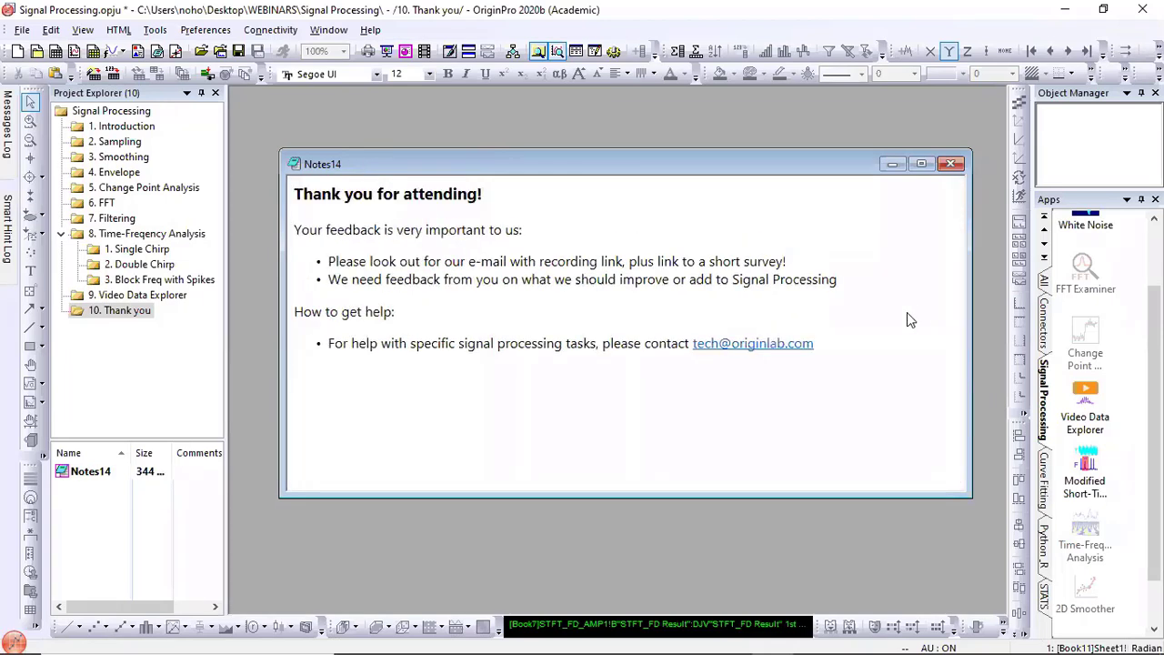
Step: Narrow the Notes14 window so that its edge lies just past the longest line of text
{"action": "left_click_drag", "start_coordinate": [965, 310], "coordinate": [876, 312]}
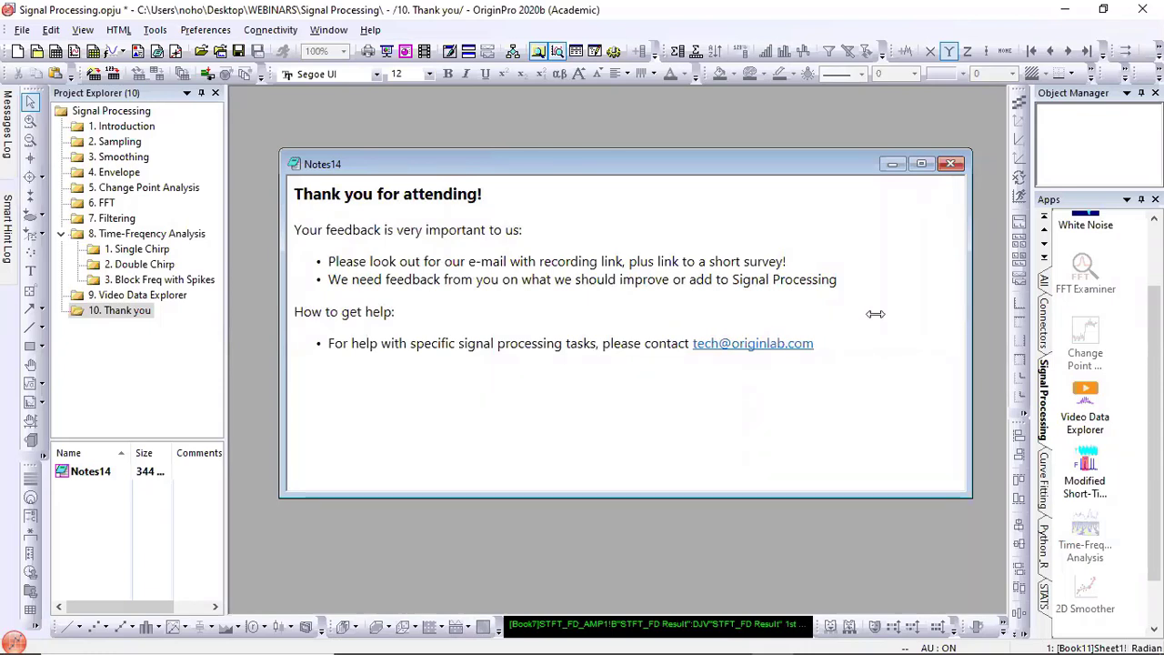
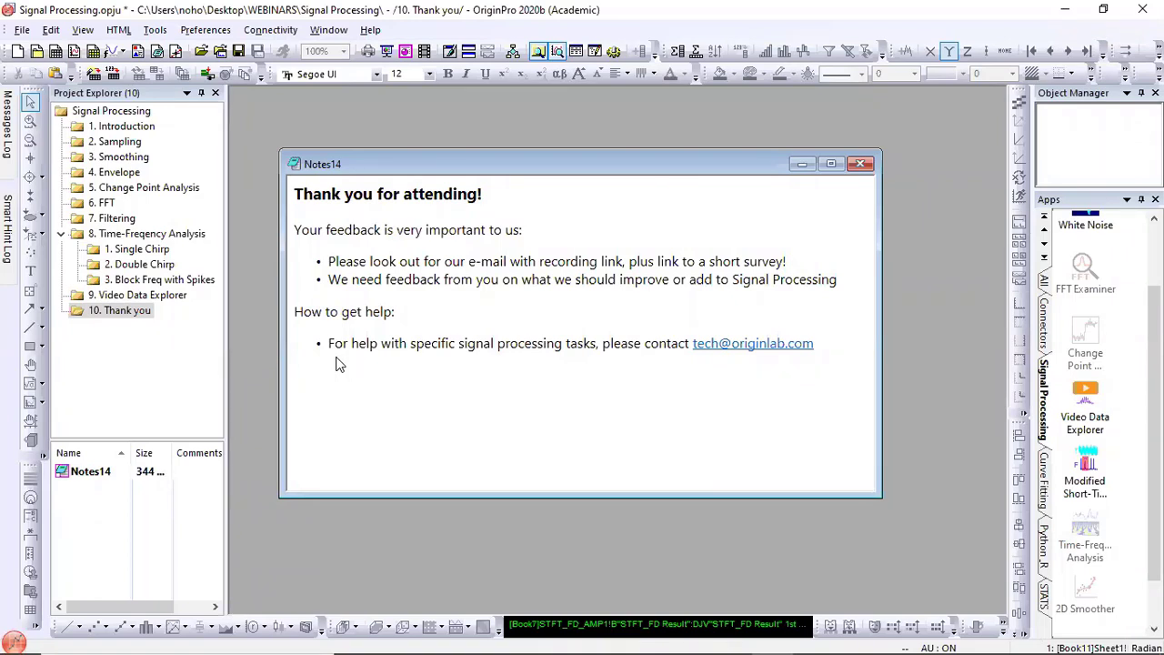
{"action": "mouse_move", "coordinate": [627, 637]}
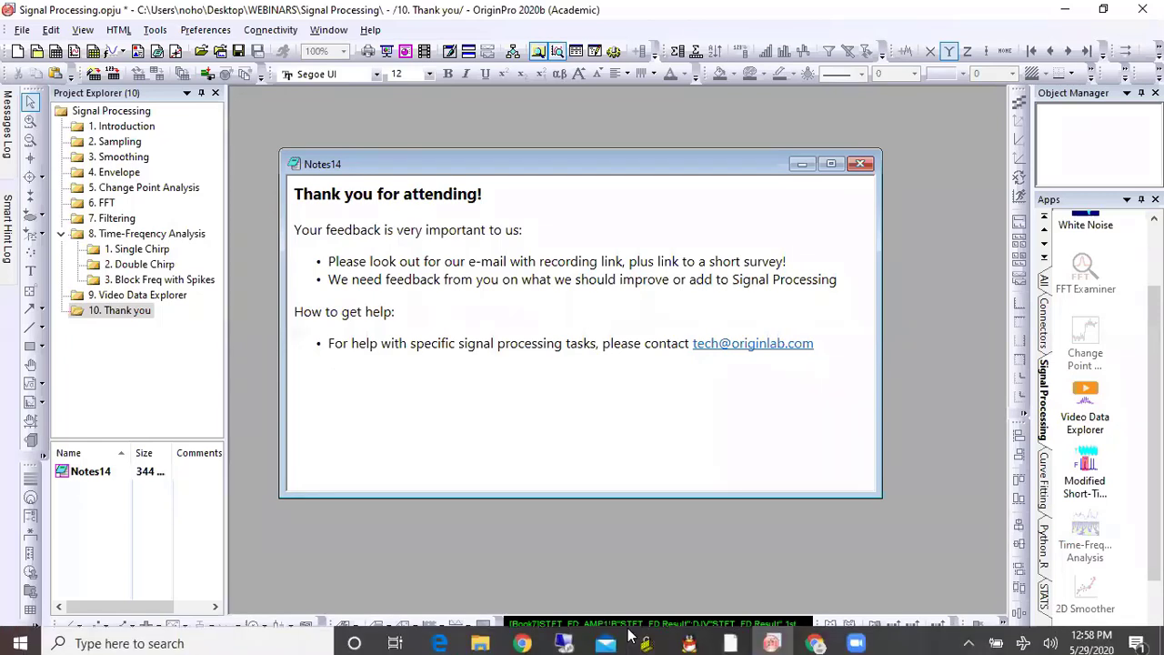